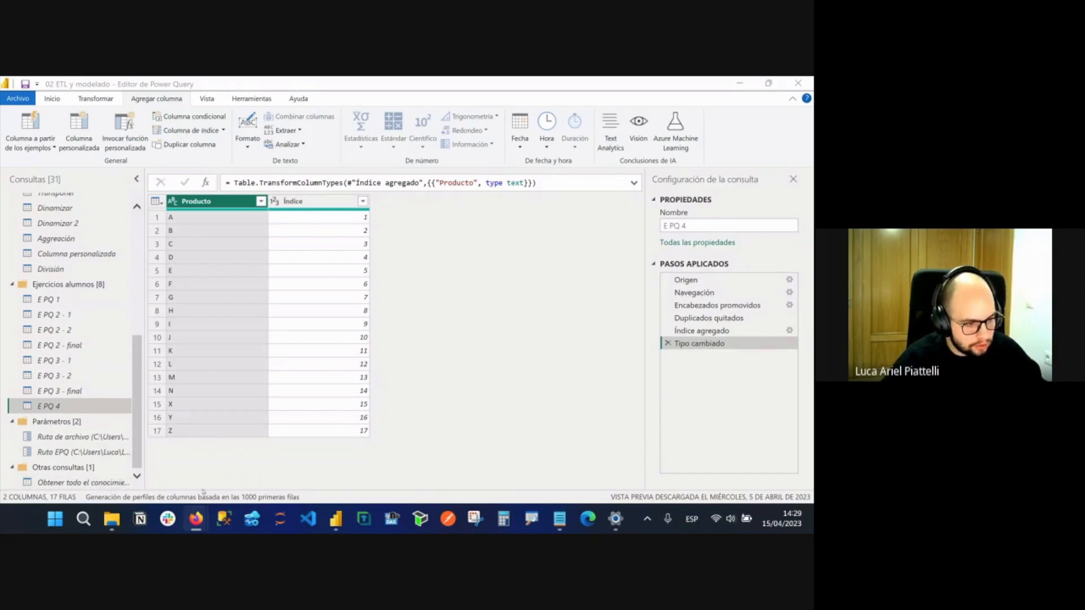
Open the Obtener todo el conocimiento query and inspect the #shared formula of its Consulta1 step.
{"action": "left_click_drag", "start_coordinate": [154, 478], "coordinate": [129, 483]}
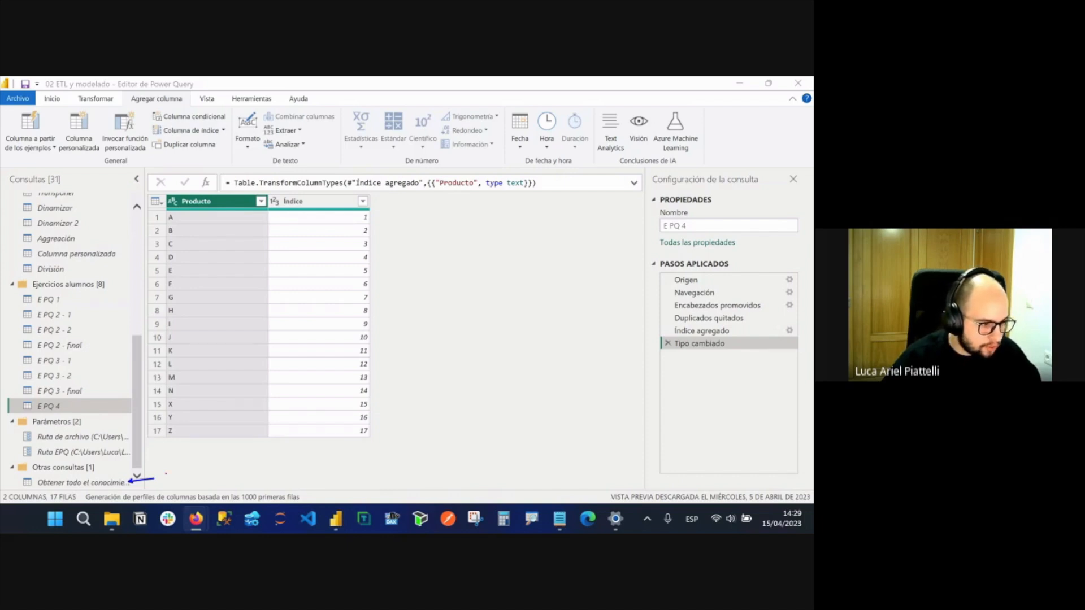
{"action": "left_click", "coordinate": [103, 483]}
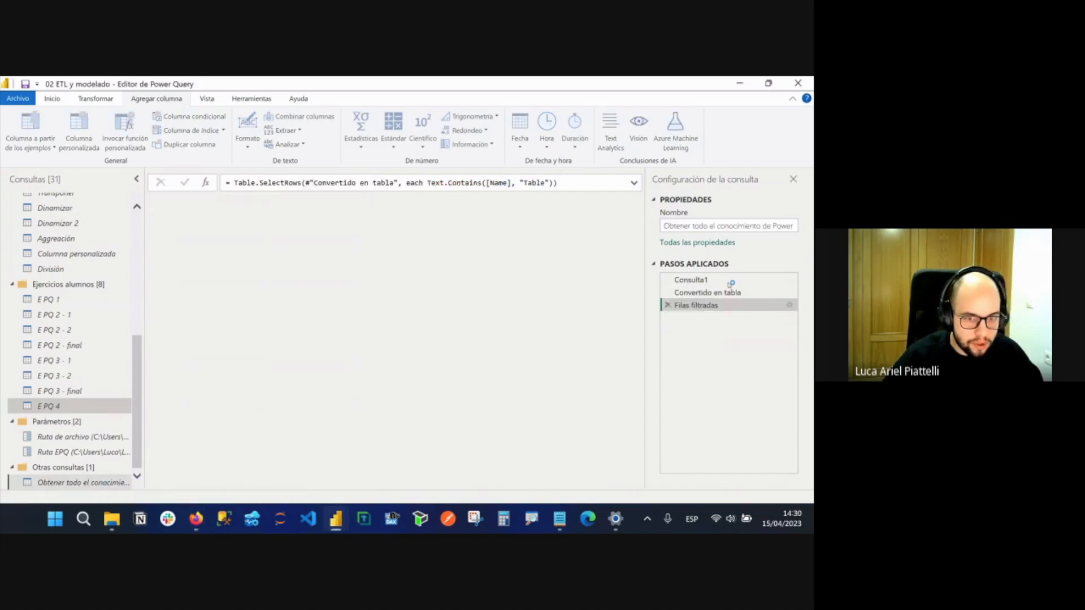
{"action": "left_click", "coordinate": [732, 279]}
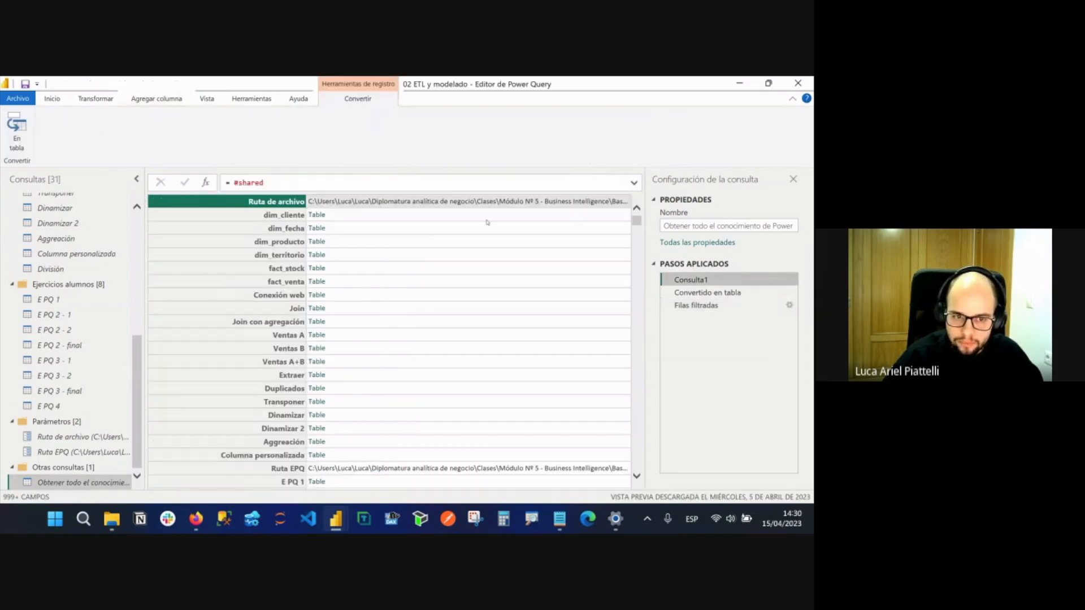
{"action": "key", "text": "alt+Tab"}
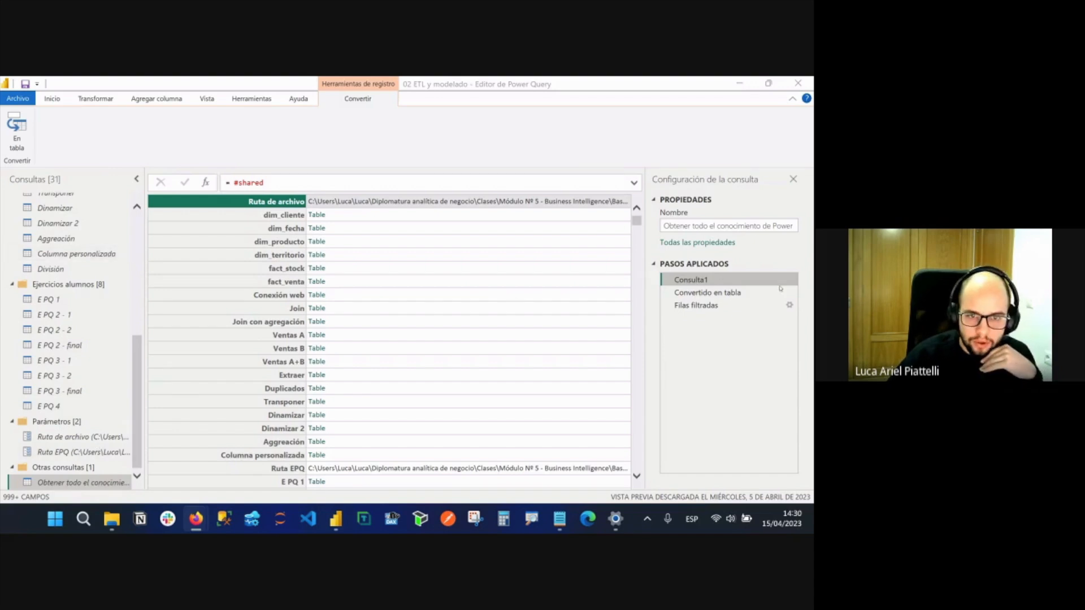
{"action": "left_click", "coordinate": [298, 179]}
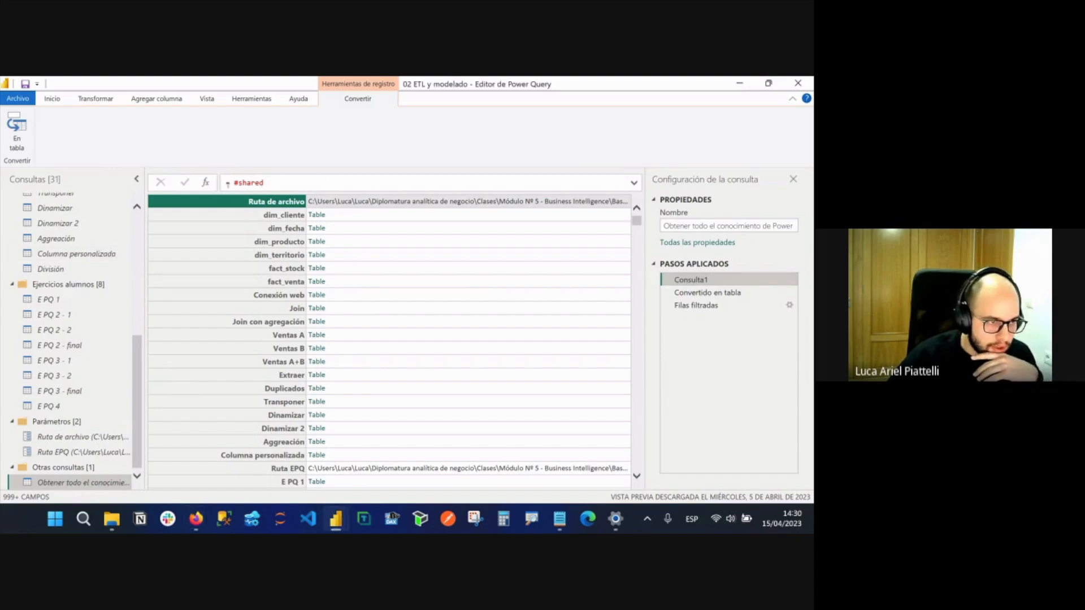
{"action": "left_click_drag", "start_coordinate": [233, 183], "coordinate": [281, 183]}
{"action": "left_click", "coordinate": [293, 183]}
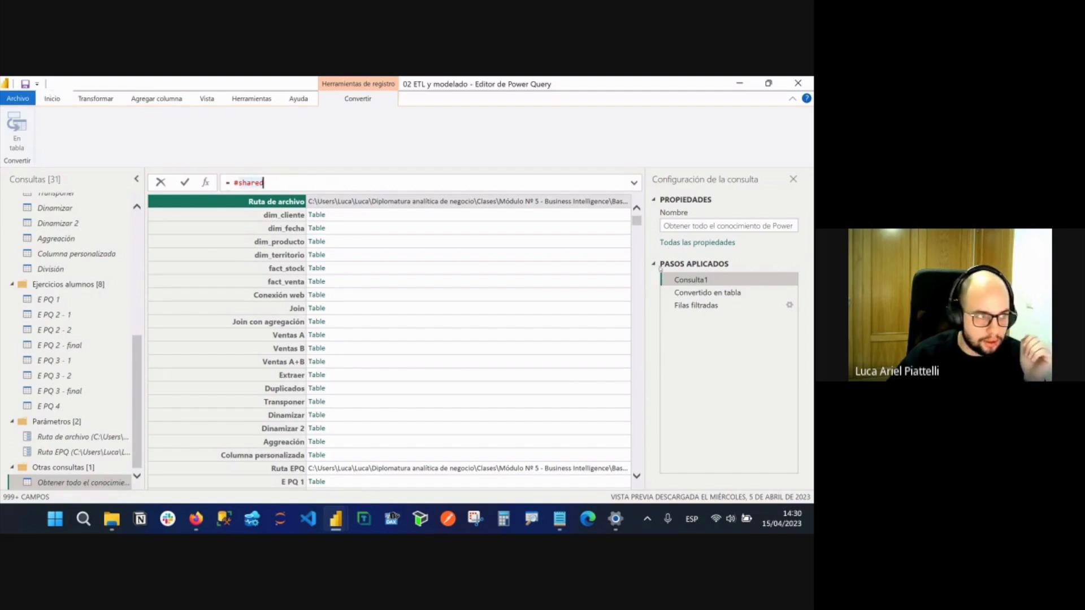
Check the available new data sources, then review the query's M code in the advanced editor and close it without changes.
{"action": "left_click", "coordinate": [52, 99]}
{"action": "left_click", "coordinate": [51, 142]}
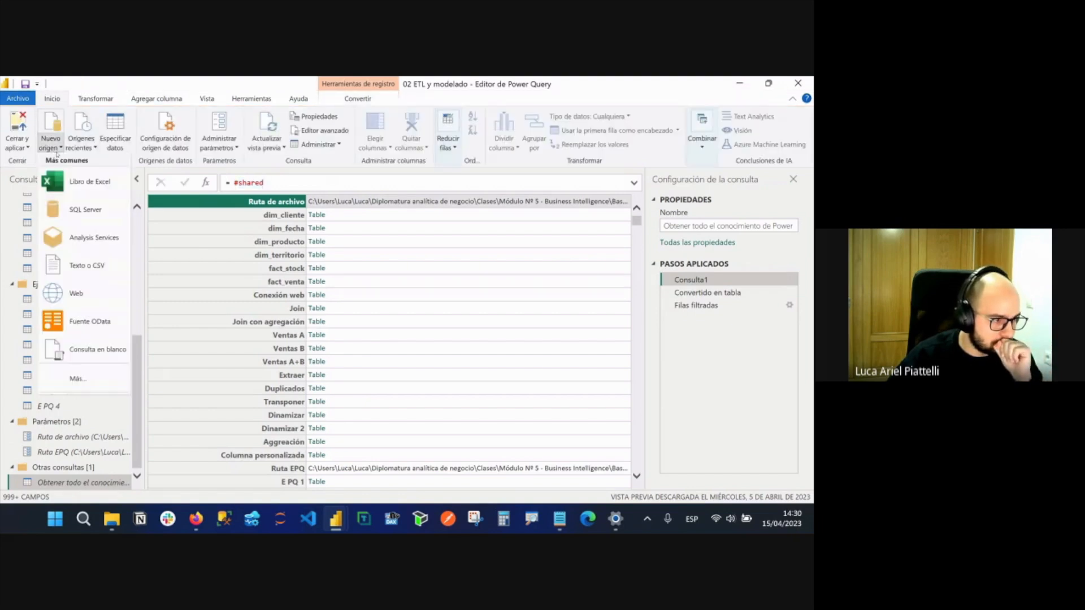
{"action": "left_click", "coordinate": [275, 191]}
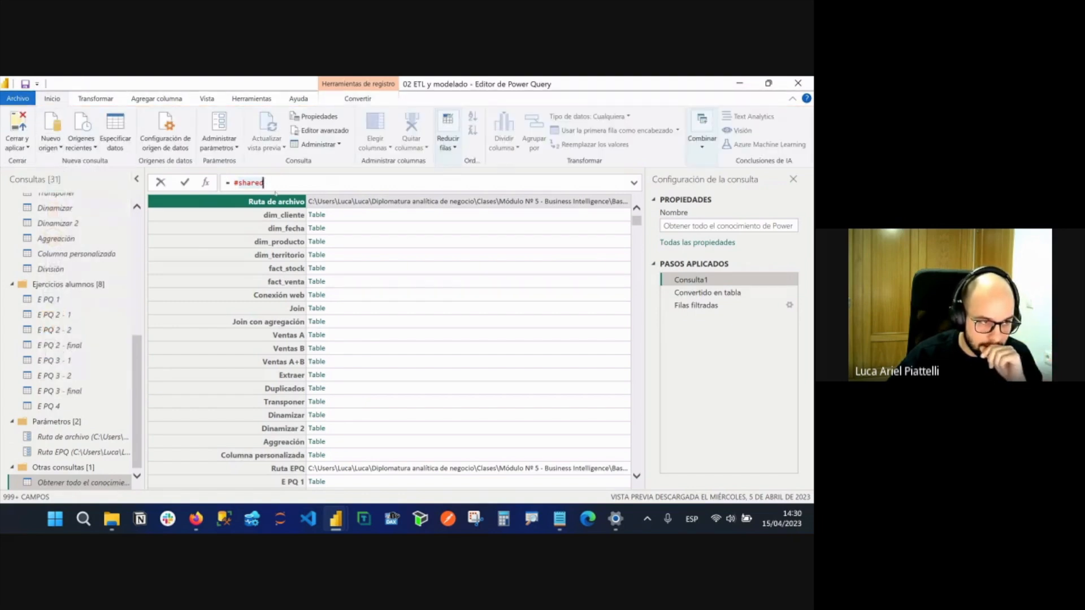
{"action": "left_click", "coordinate": [323, 131]}
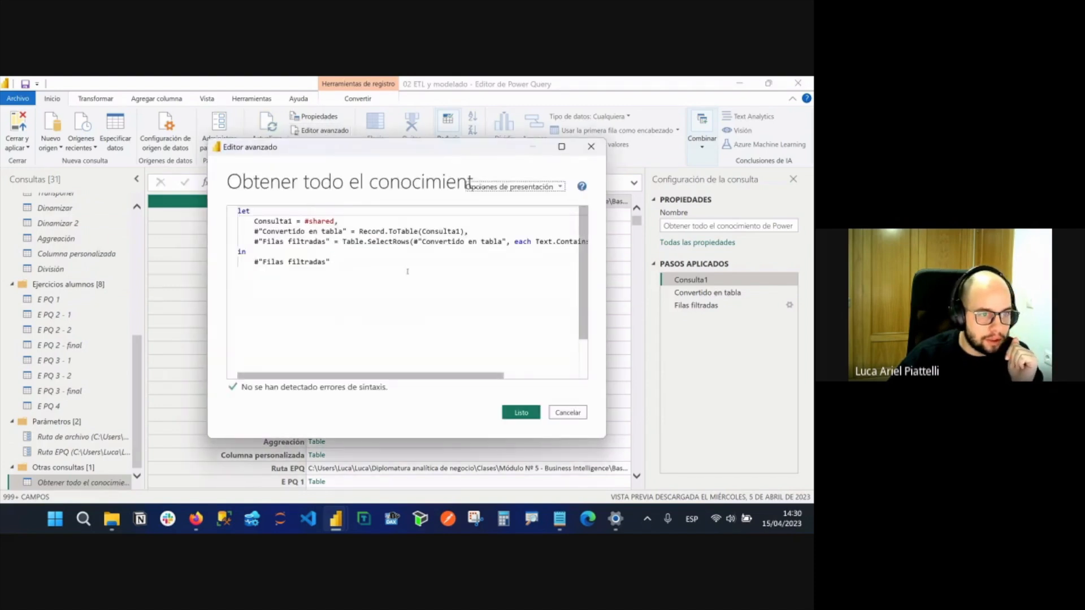
{"action": "key", "text": "ctrl+a"}
{"action": "left_click", "coordinate": [598, 147]}
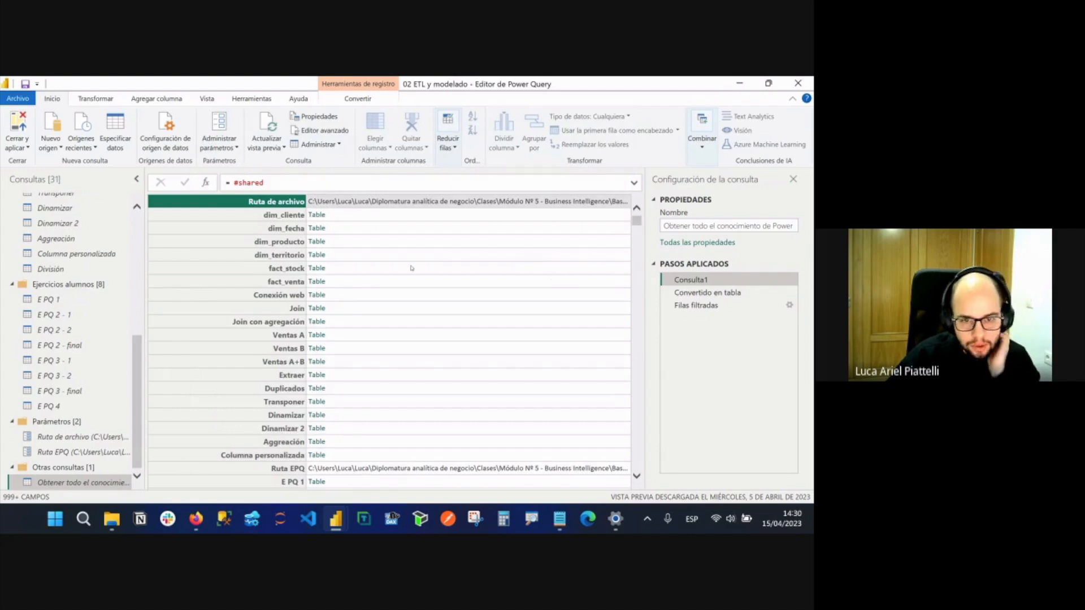
View the Filas filtradas step and browse its list of functions containing "Table".
{"action": "left_click", "coordinate": [697, 306]}
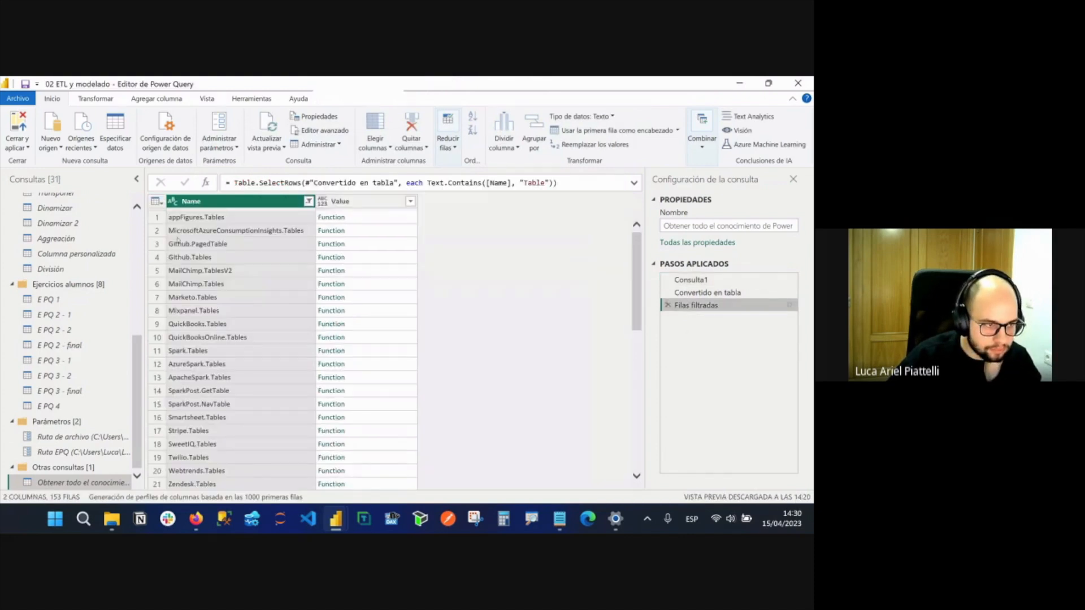
{"action": "scroll", "coordinate": [271, 220], "scroll_direction": "down", "scroll_amount": 5}
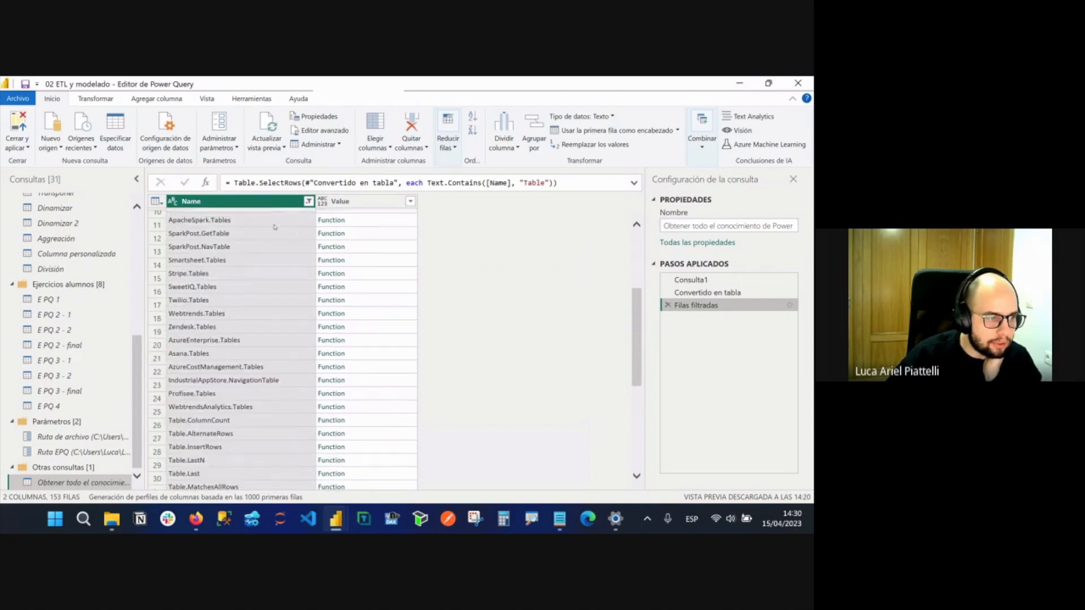
{"action": "scroll", "coordinate": [274, 227], "scroll_direction": "down", "scroll_amount": 5}
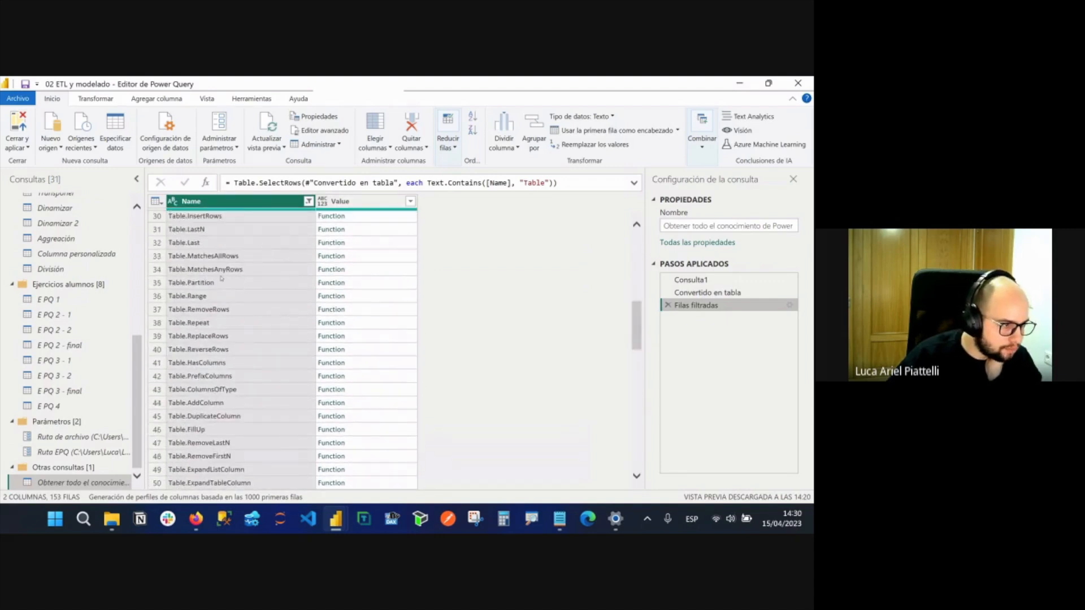
{"action": "scroll", "coordinate": [85, 271], "scroll_direction": "up", "scroll_amount": 6}
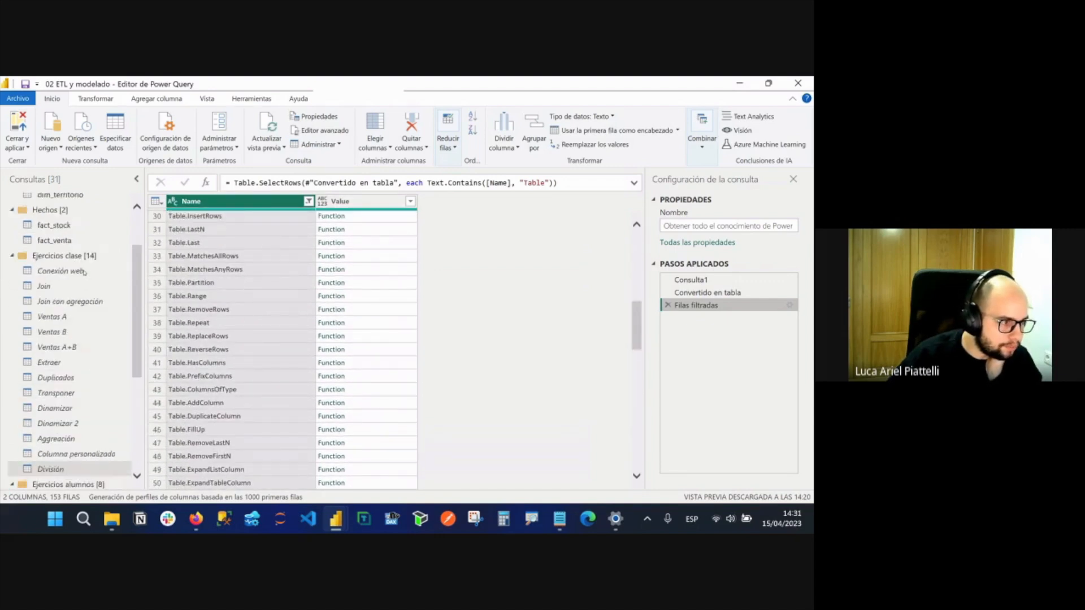
Open the dim_cliente query and examine the Csv.Document and File.Contents functions in its Origen step formula.
{"action": "left_click", "coordinate": [59, 216]}
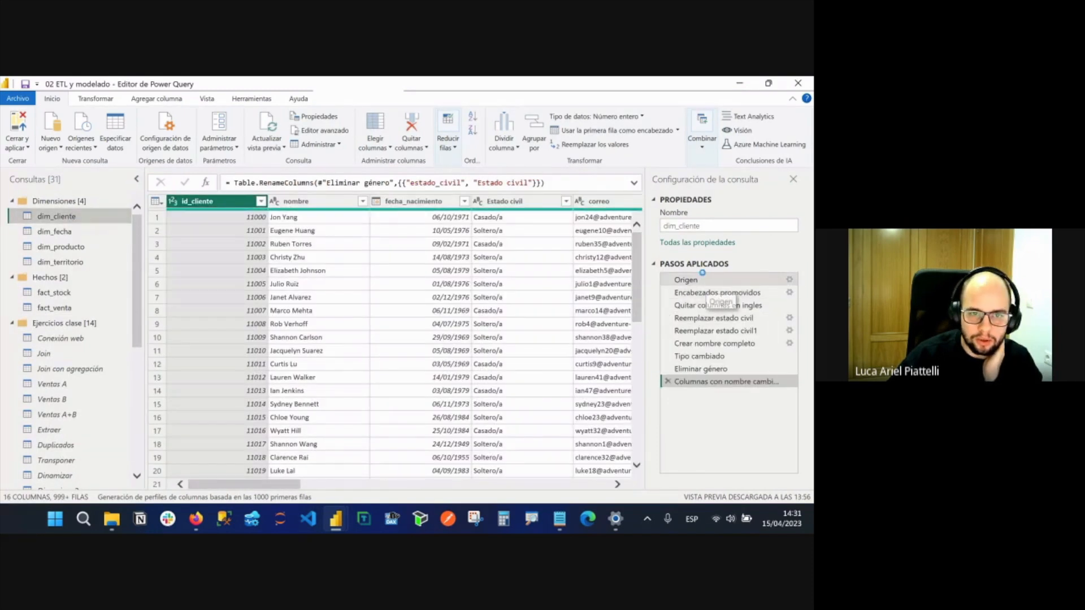
{"action": "left_click", "coordinate": [685, 280]}
{"action": "left_click", "coordinate": [227, 183]}
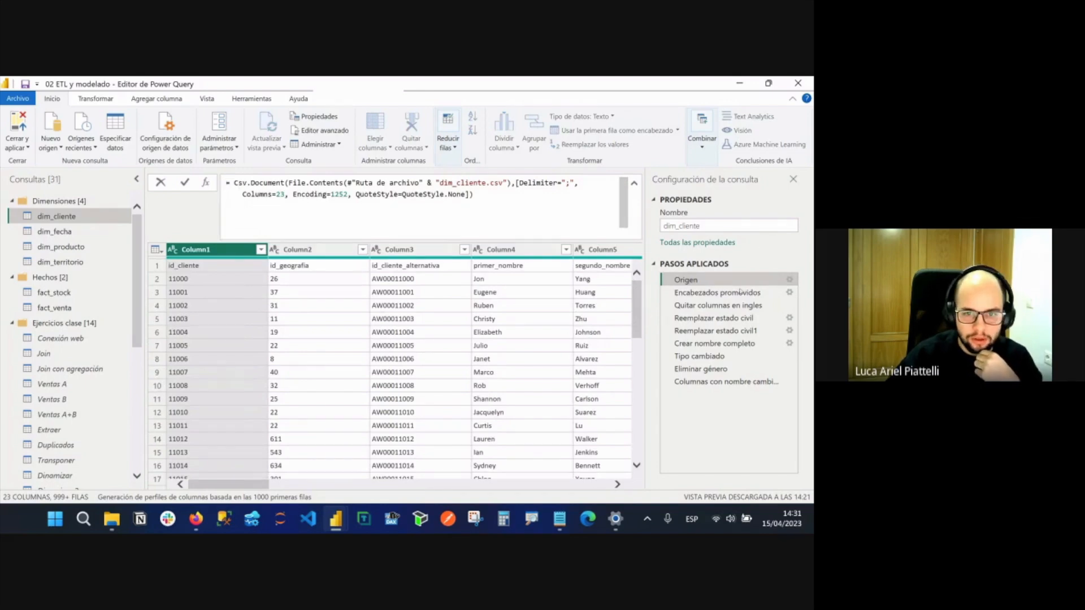
{"action": "left_click_drag", "start_coordinate": [235, 183], "coordinate": [340, 182]}
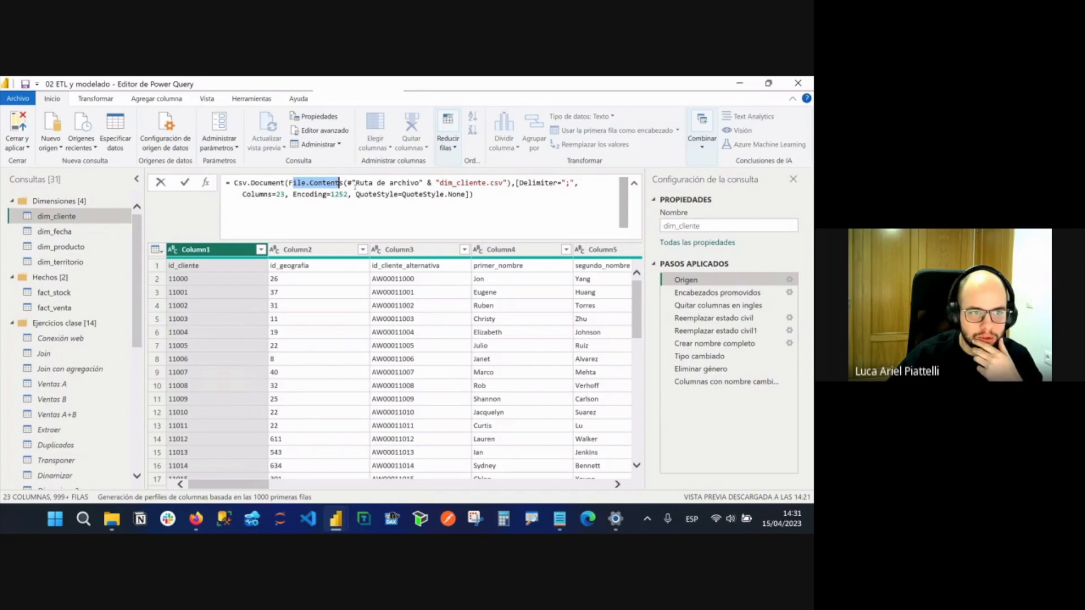
Examine the Table.RemoveColumns formula of the Eliminar género step in dim_cliente.
{"action": "left_click", "coordinate": [716, 370]}
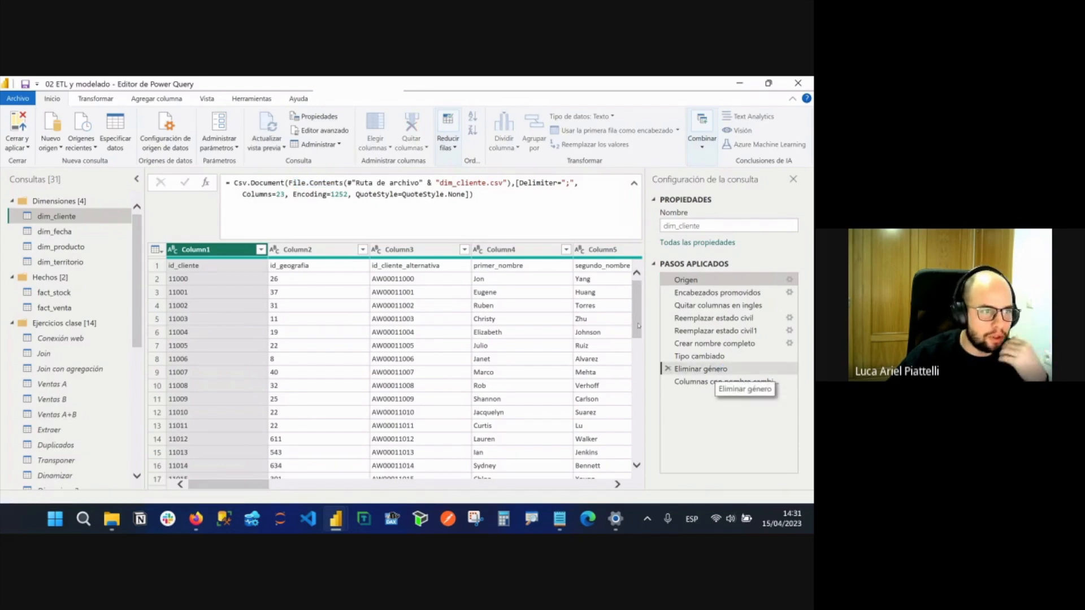
{"action": "left_click", "coordinate": [240, 186]}
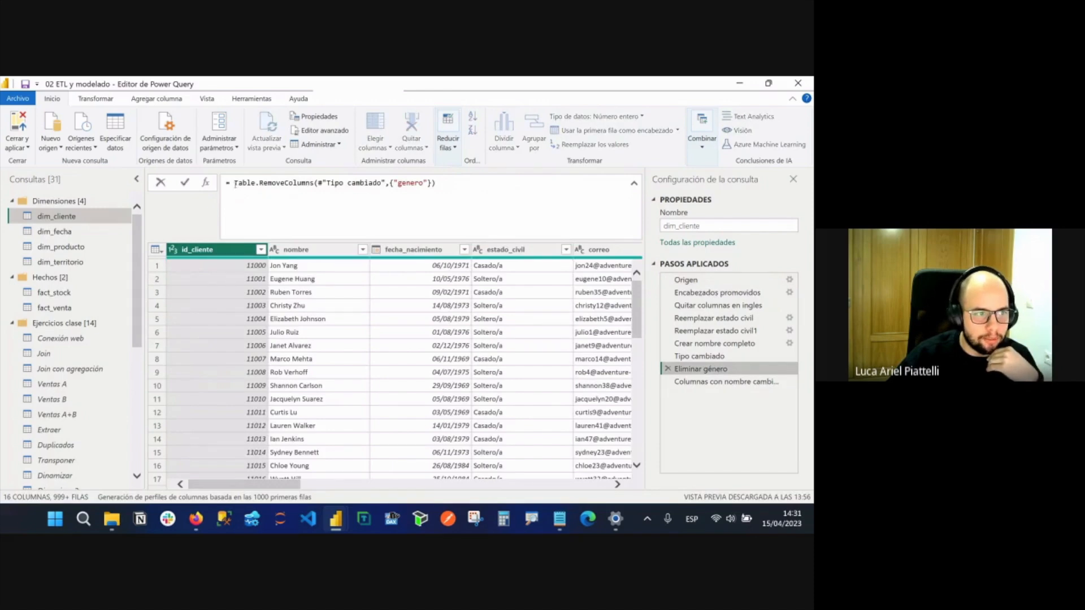
{"action": "left_click", "coordinate": [262, 185]}
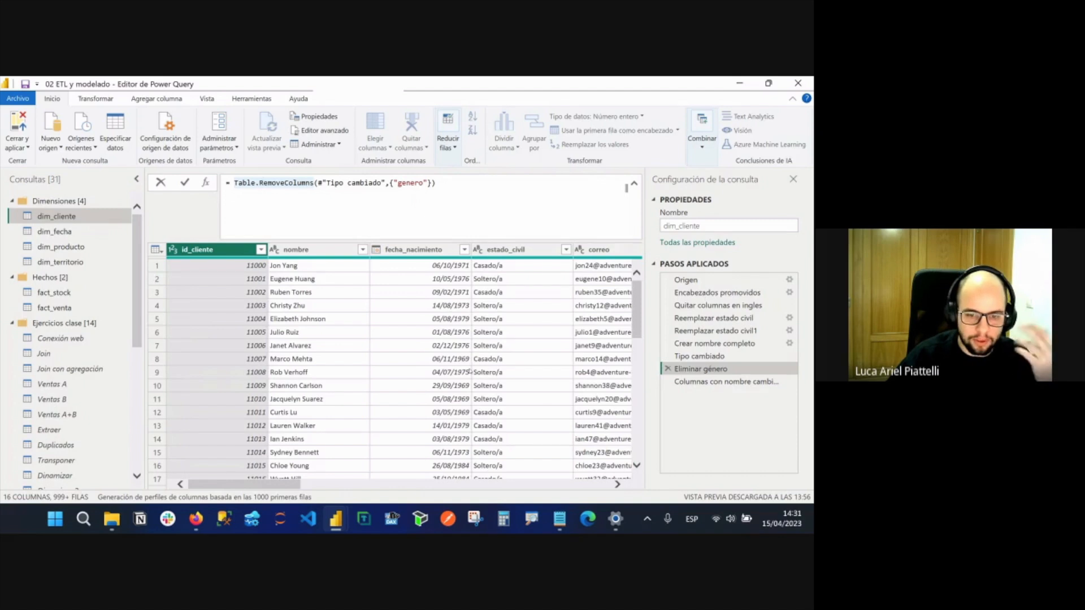
Return to the Obtener todo el conocimiento query and search the Name column's filter values for "csv", then clear the search.
{"action": "left_click_drag", "start_coordinate": [137, 313], "coordinate": [136, 436]}
{"action": "left_click", "coordinate": [62, 482]}
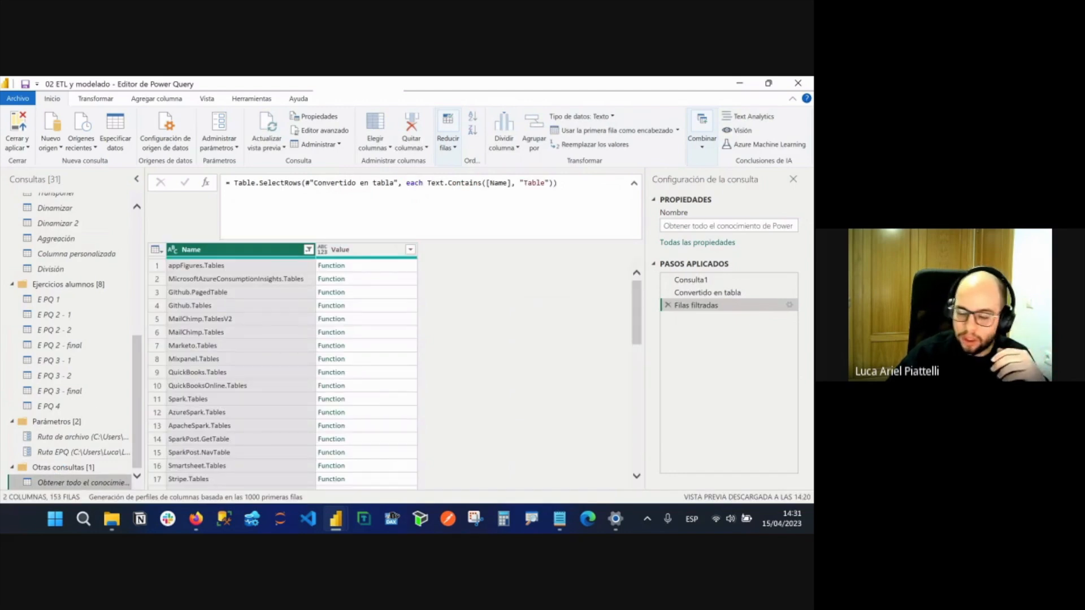
{"action": "scroll", "coordinate": [277, 322], "scroll_direction": "down", "scroll_amount": 1}
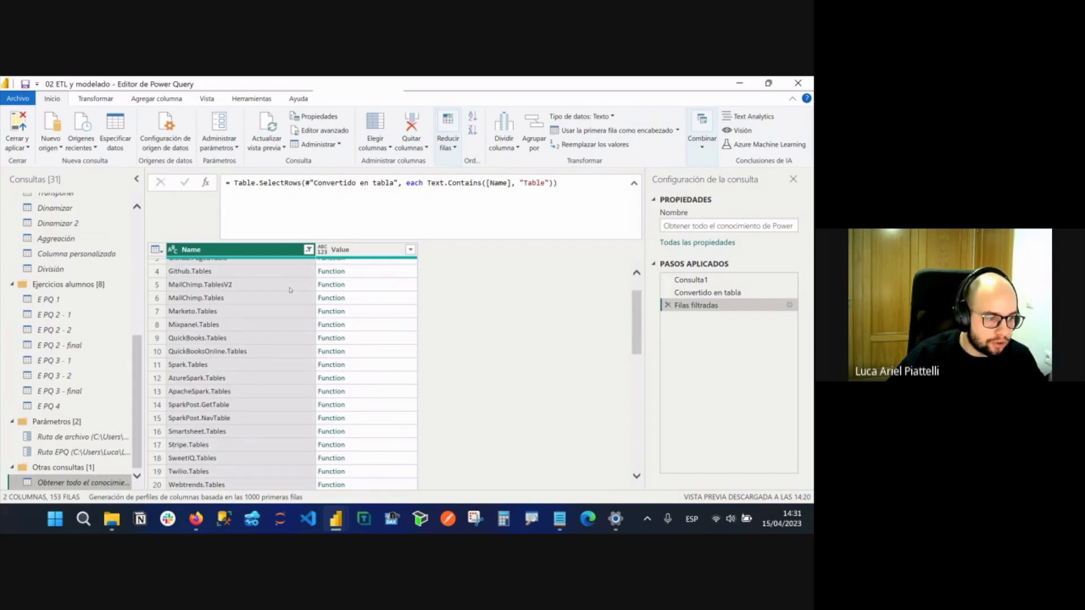
{"action": "left_click", "coordinate": [309, 249]}
{"action": "scroll", "coordinate": [213, 384], "scroll_direction": "down", "scroll_amount": 2}
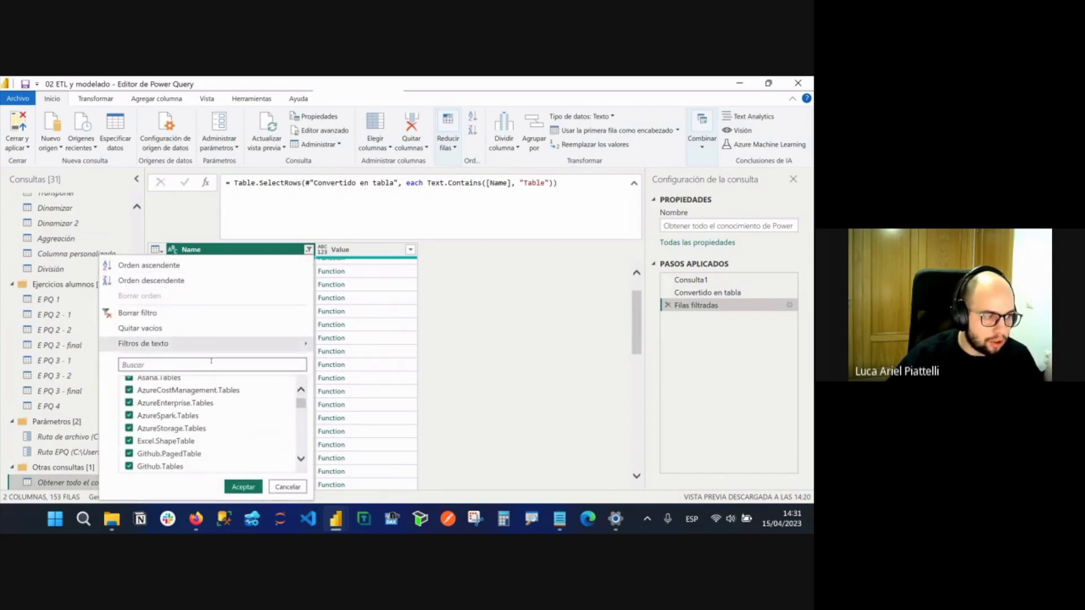
{"action": "left_click", "coordinate": [205, 365]}
{"action": "type", "text": "csv"}
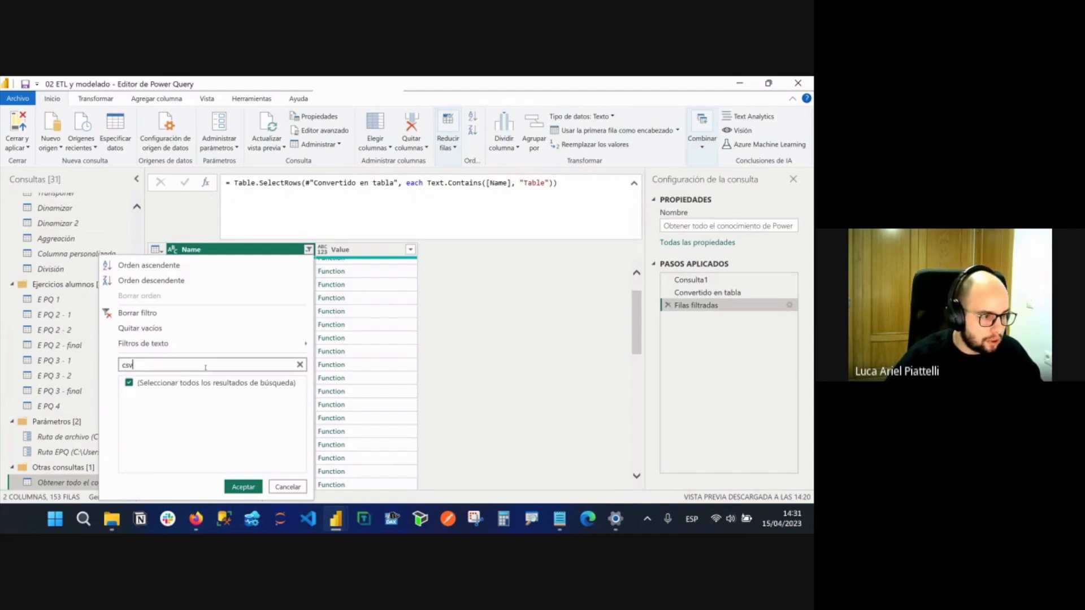
{"action": "left_click", "coordinate": [300, 364]}
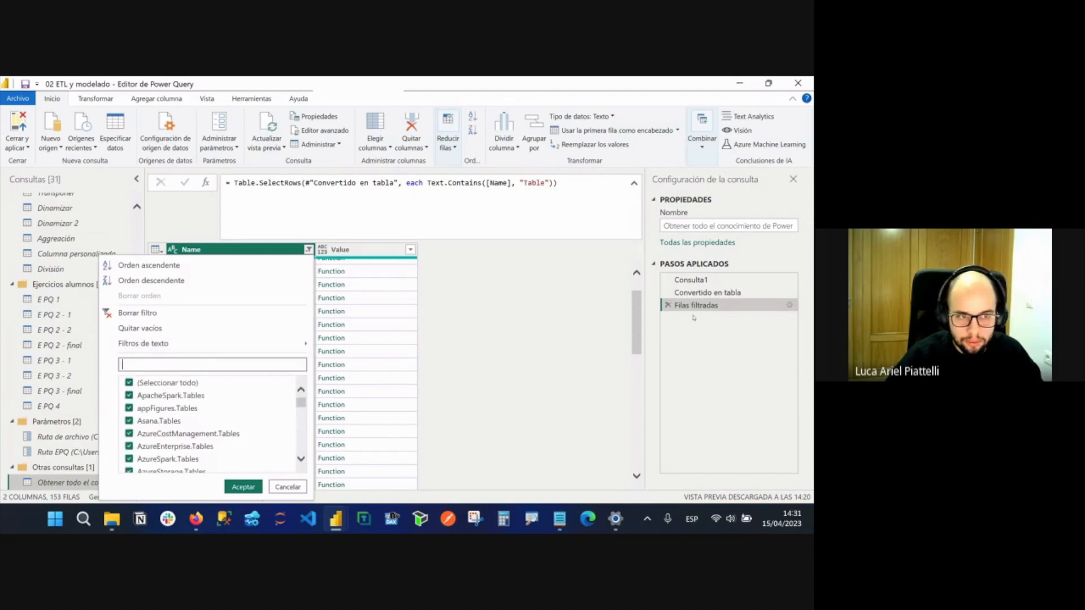
Delete the Filas filtradas step and filter the Name column to only Csv.Document using the search "csv".
{"action": "left_click", "coordinate": [668, 305]}
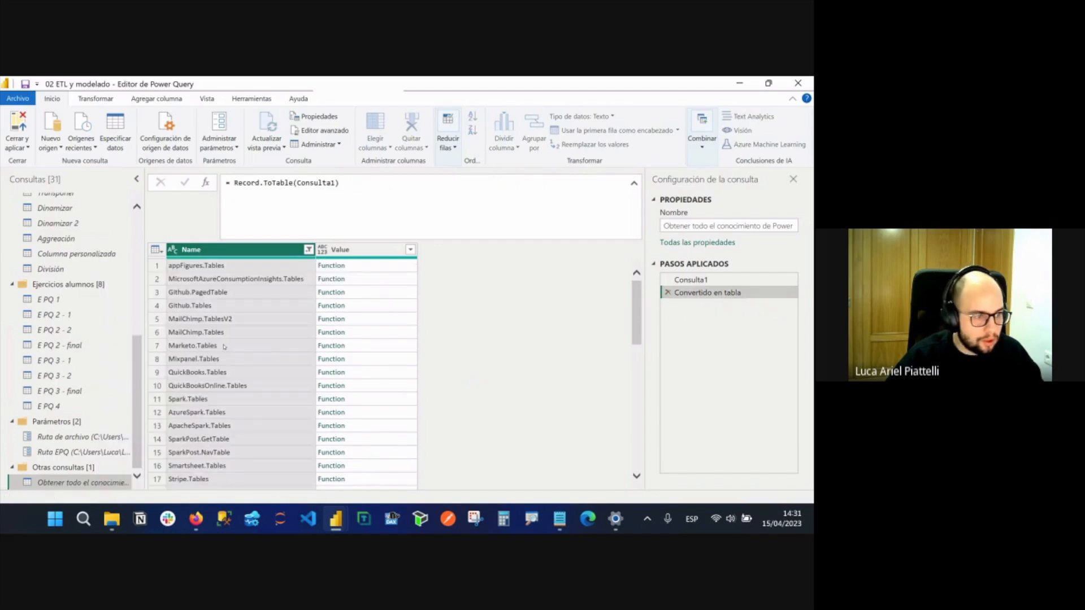
{"action": "left_click", "coordinate": [308, 250]}
{"action": "left_click", "coordinate": [180, 364]}
{"action": "type", "text": "csv"}
{"action": "left_click", "coordinate": [183, 379]}
{"action": "left_click", "coordinate": [171, 404]}
{"action": "left_click", "coordinate": [245, 487]}
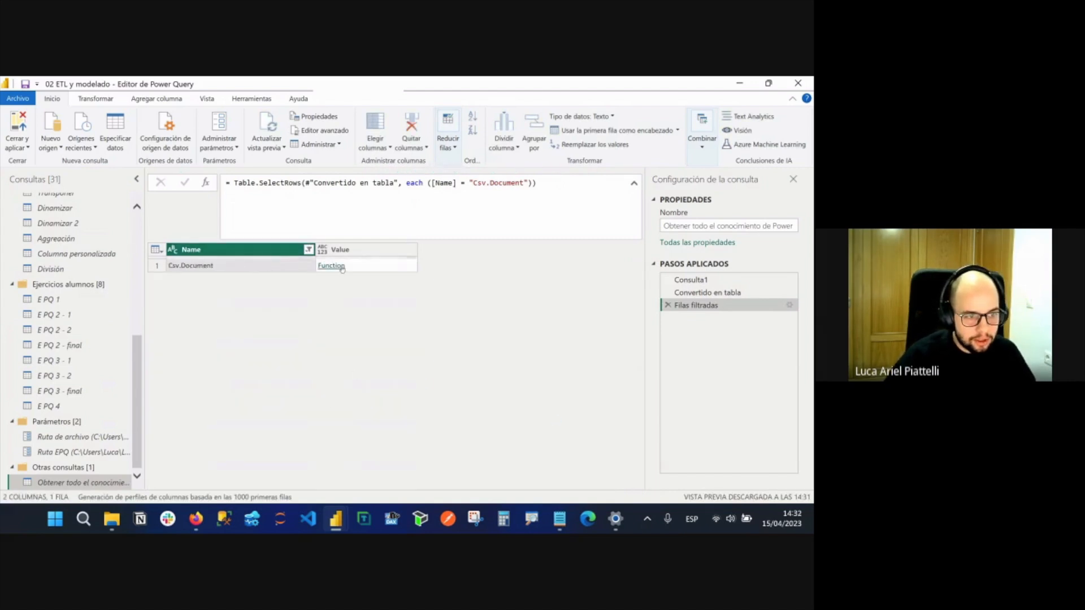
Drill into the Csv.Document function in the Value column and cancel its parameter dialog without entering anything.
{"action": "left_click", "coordinate": [338, 267]}
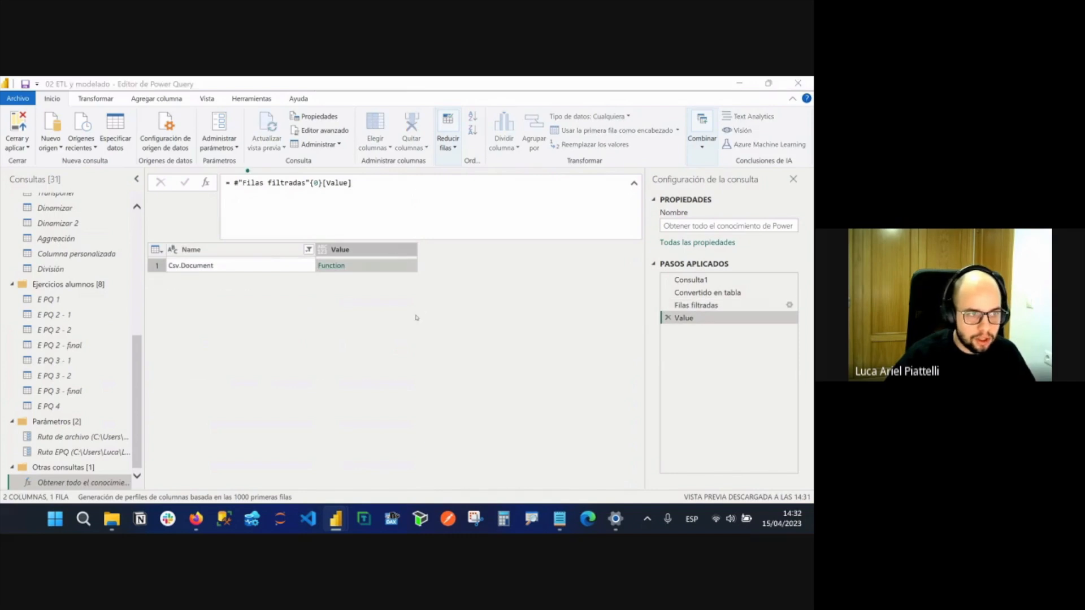
{"action": "left_click_drag", "start_coordinate": [294, 170], "coordinate": [926, 236]}
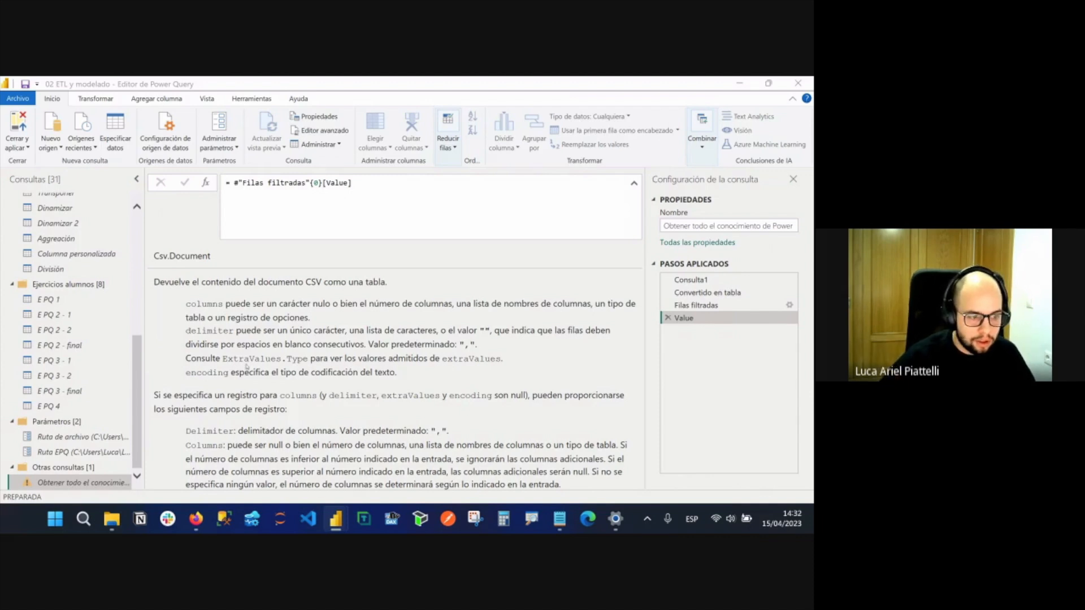
{"action": "left_click_drag", "start_coordinate": [812, 184], "coordinate": [287, 190]}
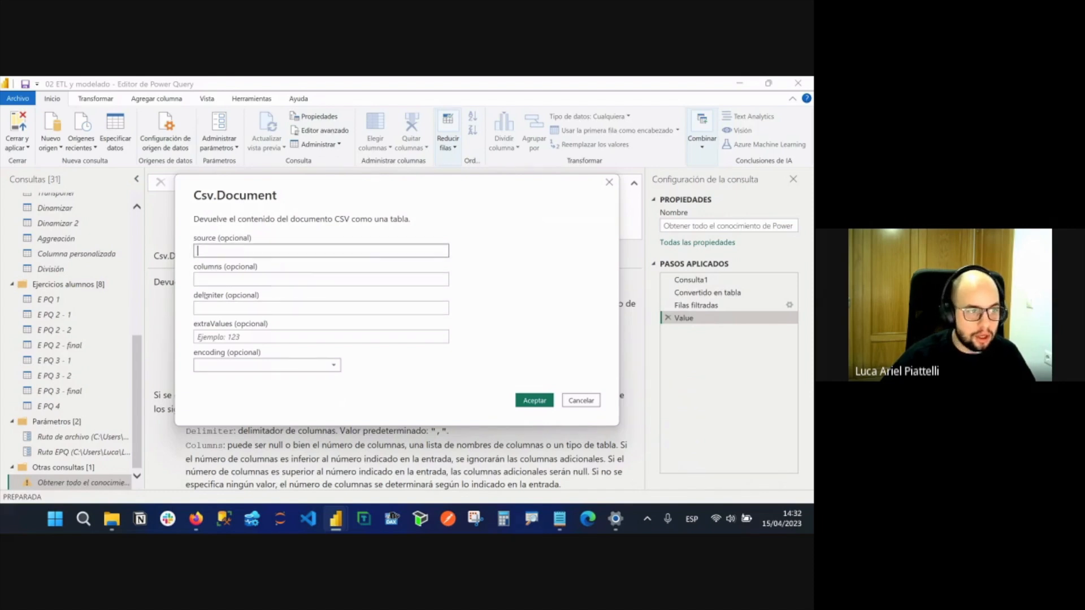
{"action": "left_click", "coordinate": [228, 311]}
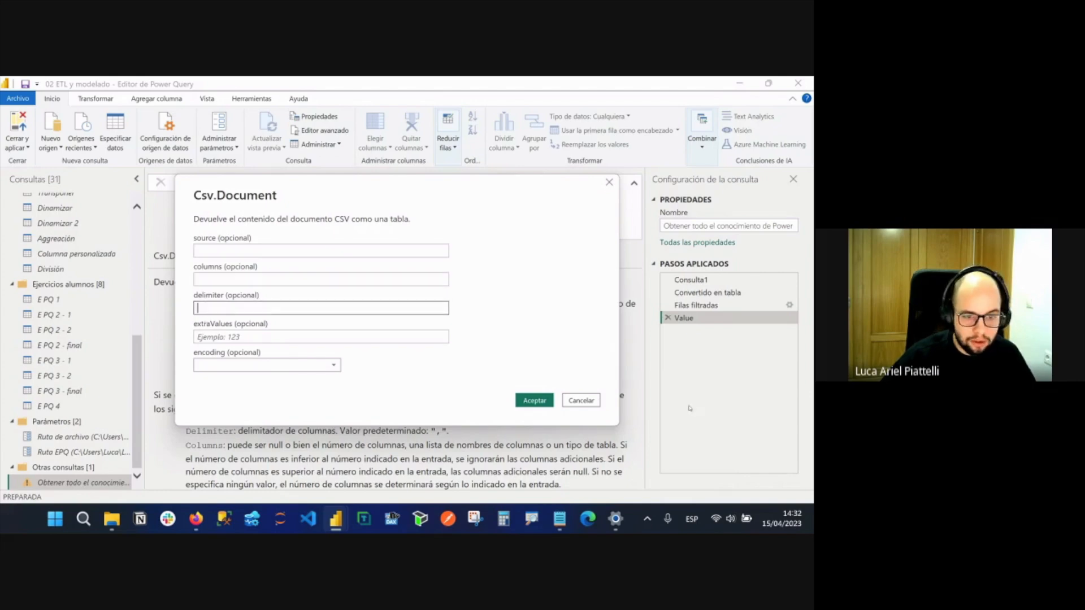
{"action": "left_click", "coordinate": [581, 400]}
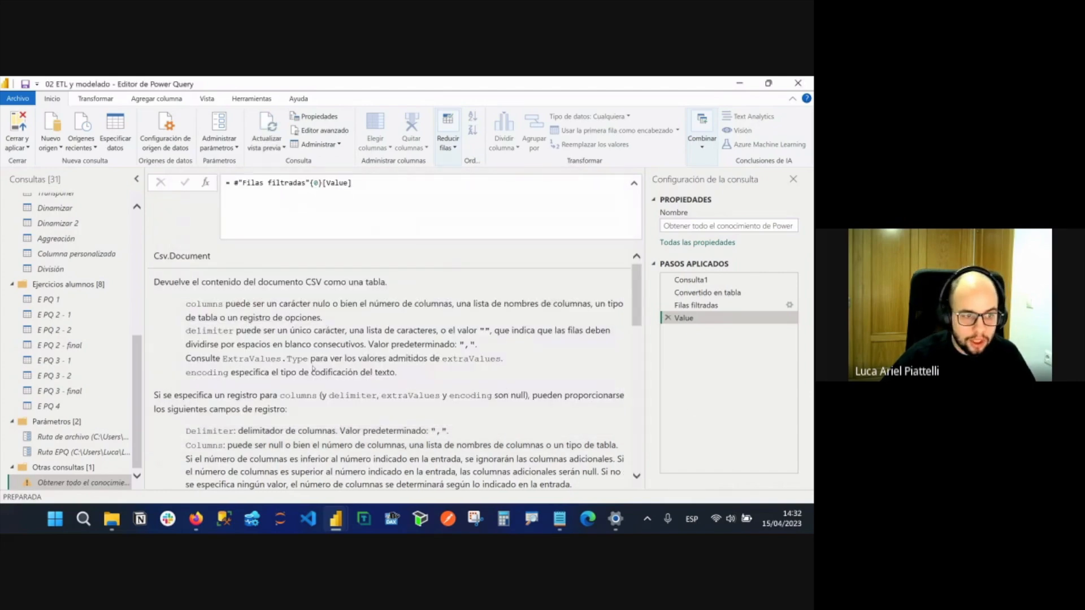
Read through the Csv.Document documentation, including its optional parameters, function signature and CSV usage example.
{"action": "scroll", "coordinate": [310, 367], "scroll_direction": "down", "scroll_amount": 2}
{"action": "scroll", "coordinate": [310, 366], "scroll_direction": "down", "scroll_amount": 6}
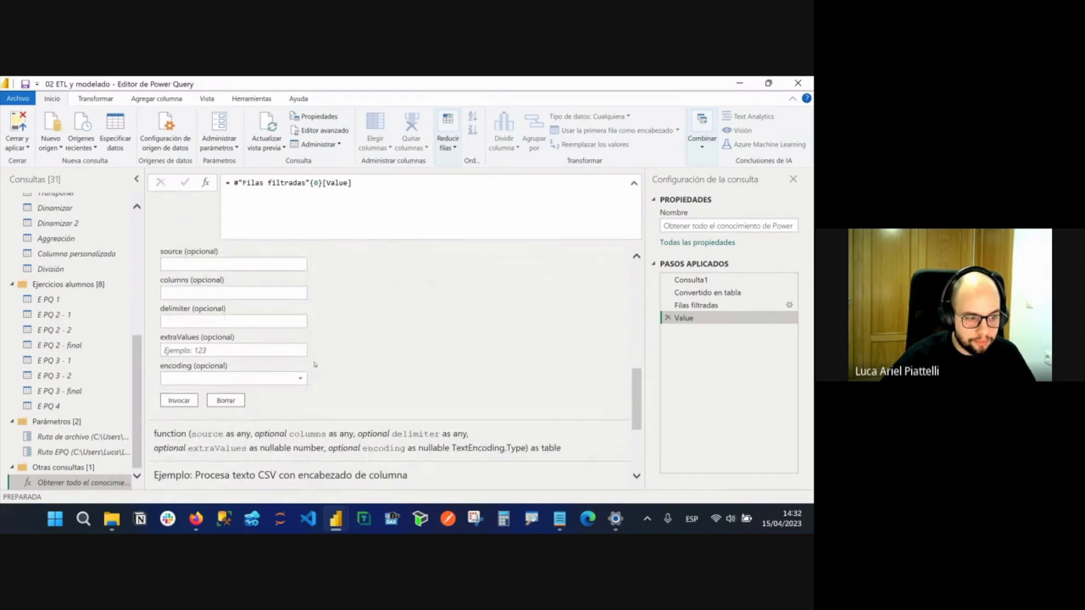
{"action": "scroll", "coordinate": [315, 362], "scroll_direction": "down", "scroll_amount": 2}
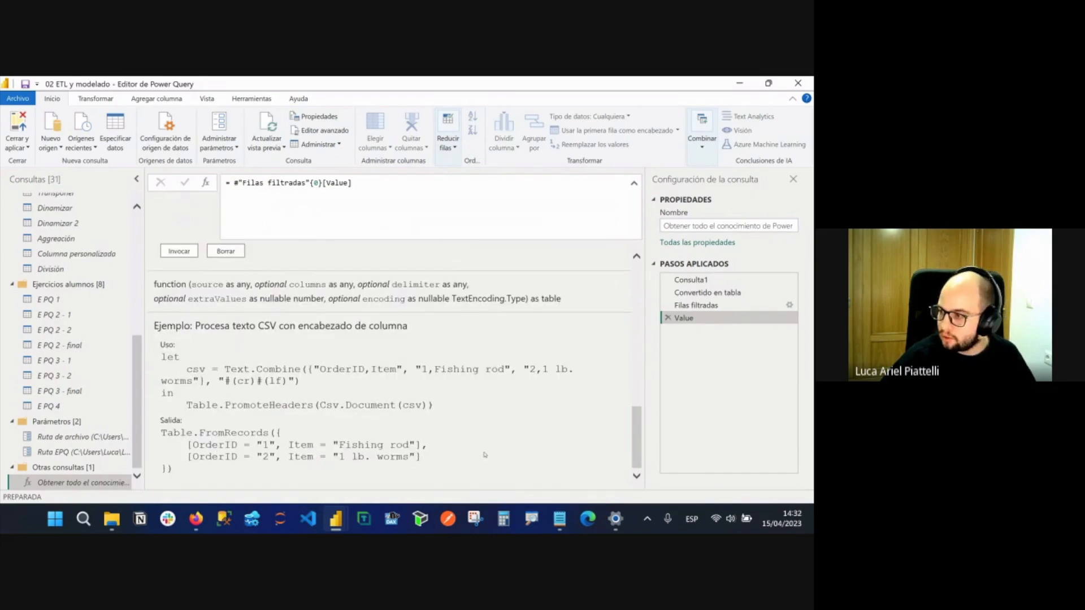
{"action": "scroll", "coordinate": [310, 352], "scroll_direction": "up", "scroll_amount": 8}
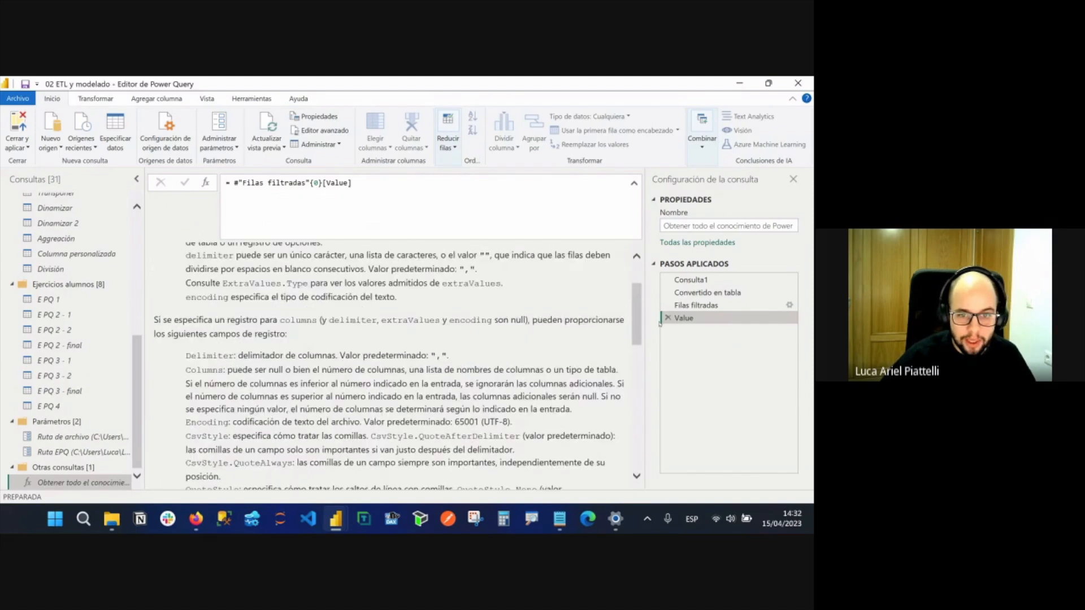
Delete the Value and Filas filtradas steps, and search the Name column's filter values for "table".
{"action": "key", "text": "Delete"}
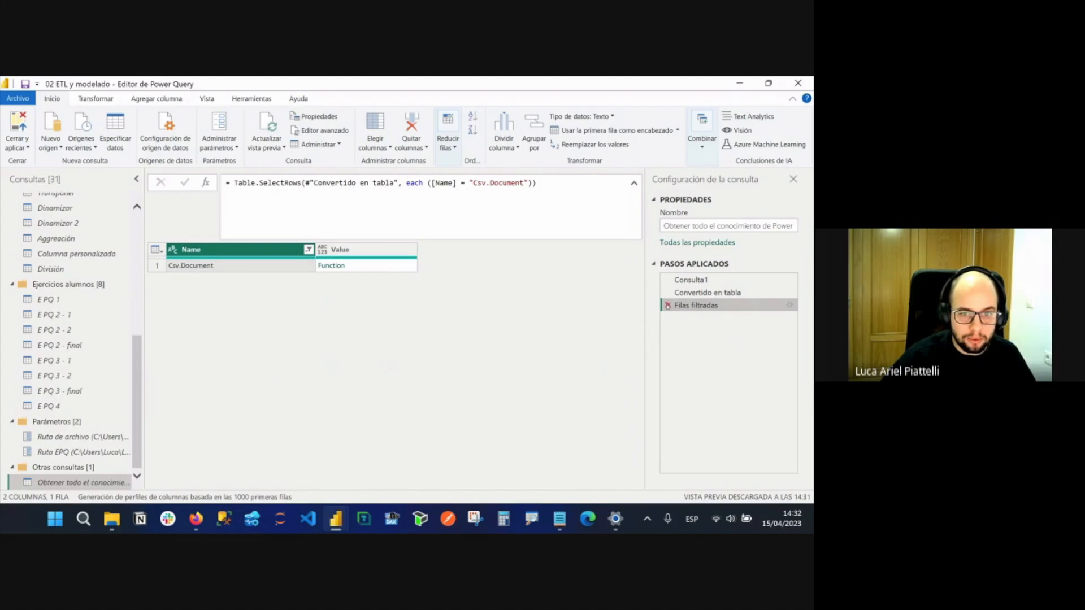
{"action": "left_click", "coordinate": [667, 305]}
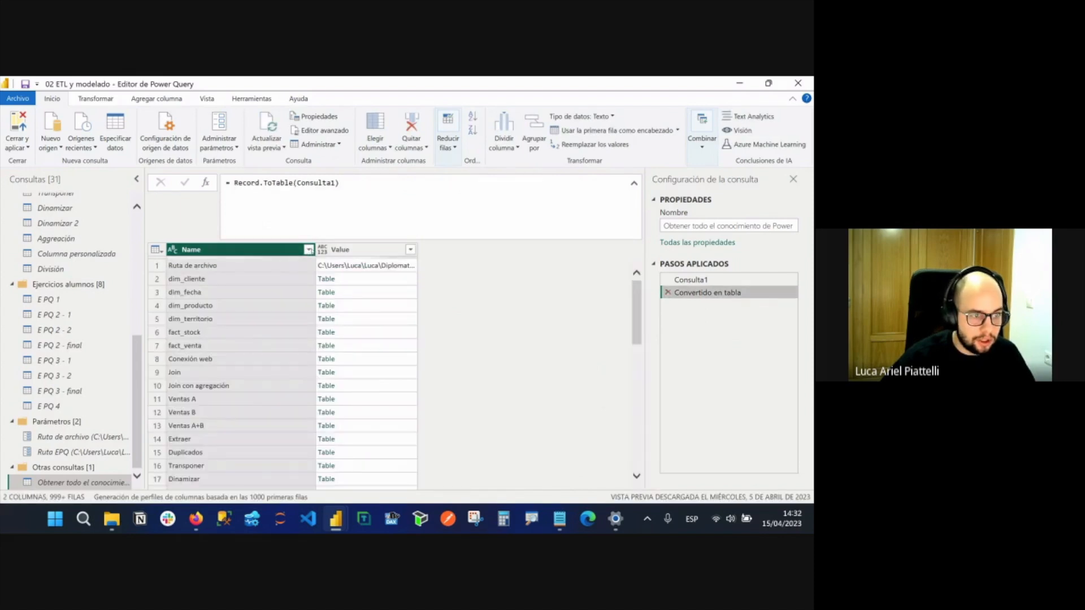
{"action": "left_click", "coordinate": [308, 249]}
{"action": "type", "text": "table"}
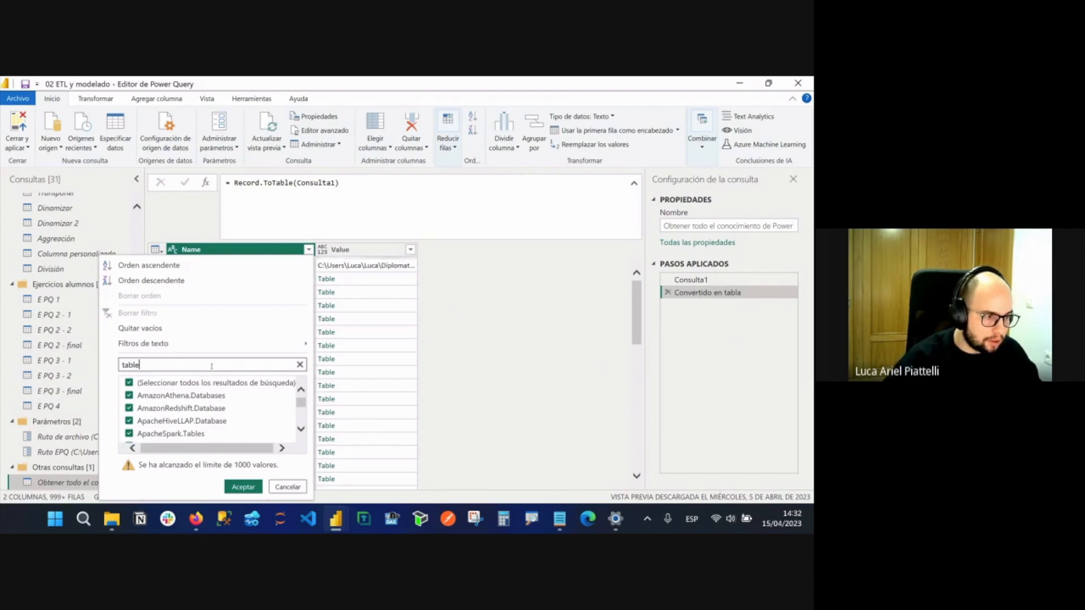
{"action": "scroll", "coordinate": [224, 405], "scroll_direction": "down", "scroll_amount": 2}
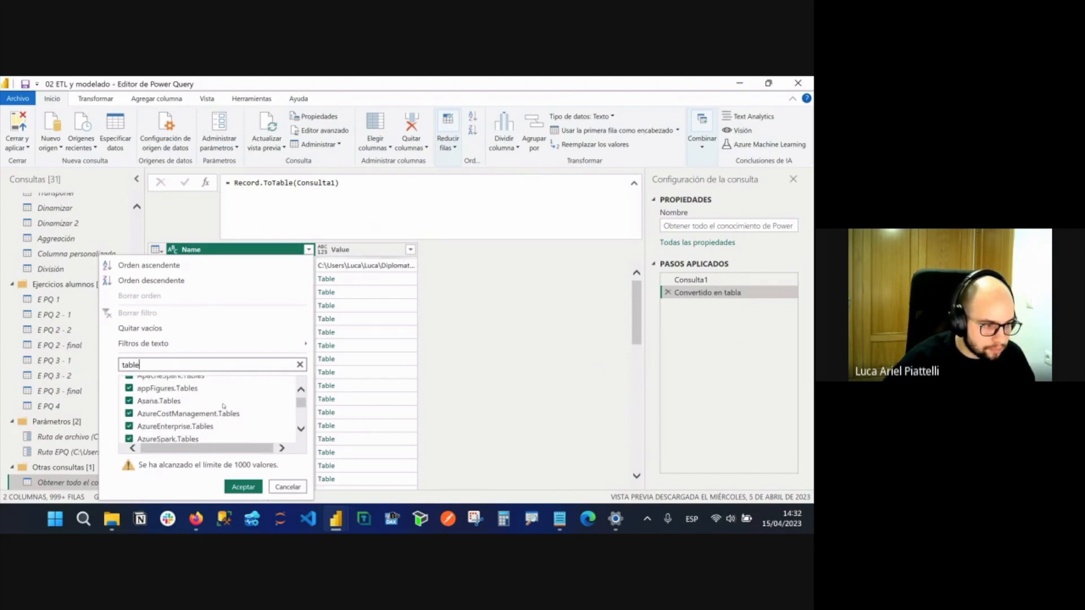
Apply a text filter to the Name column that keeps rows containing "Table".
{"action": "mouse_move", "coordinate": [159, 346]}
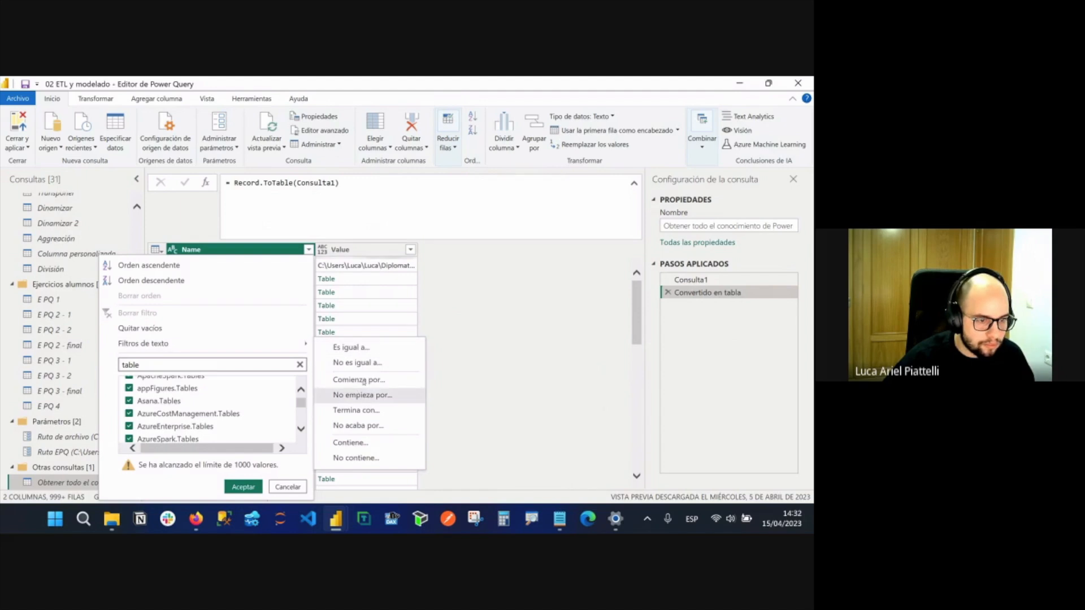
{"action": "left_click", "coordinate": [362, 444]}
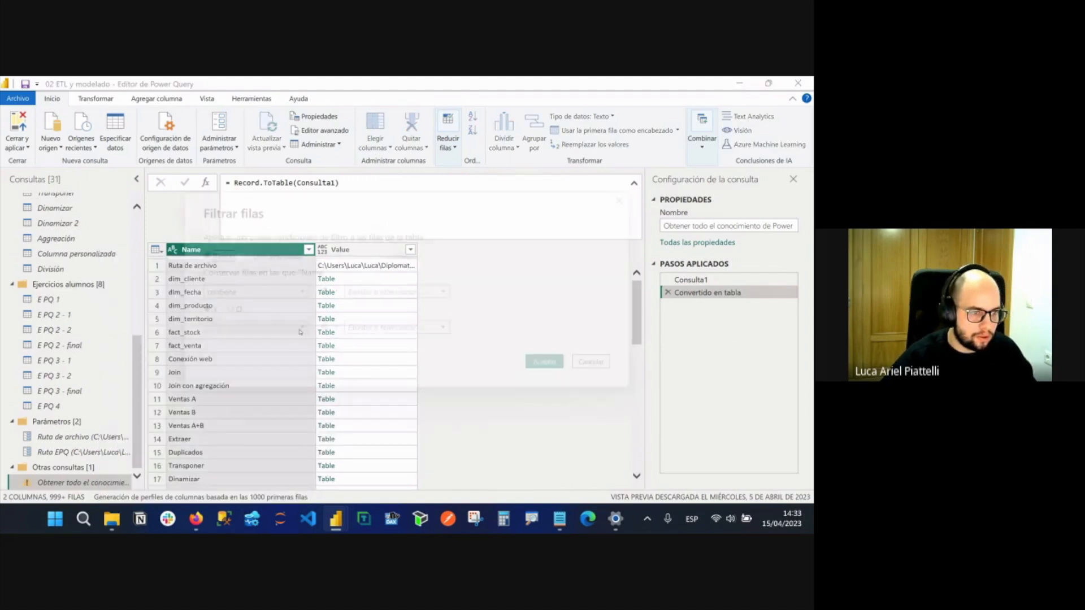
{"action": "left_click", "coordinate": [385, 291]}
{"action": "type", "text": "Table"}
{"action": "left_click", "coordinate": [563, 362]}
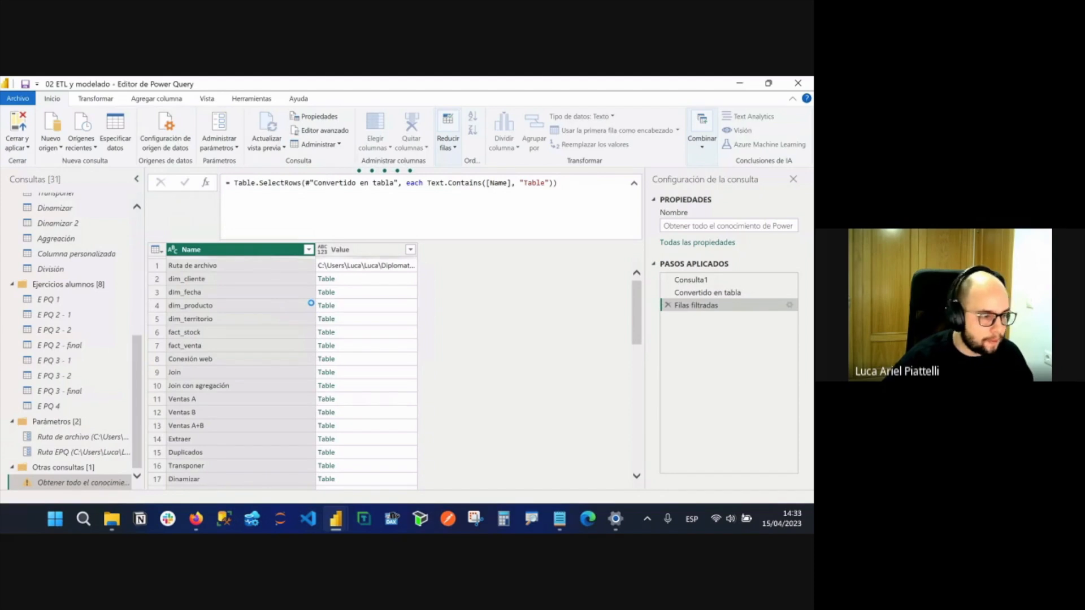
{"action": "key", "text": "alt+Tab"}
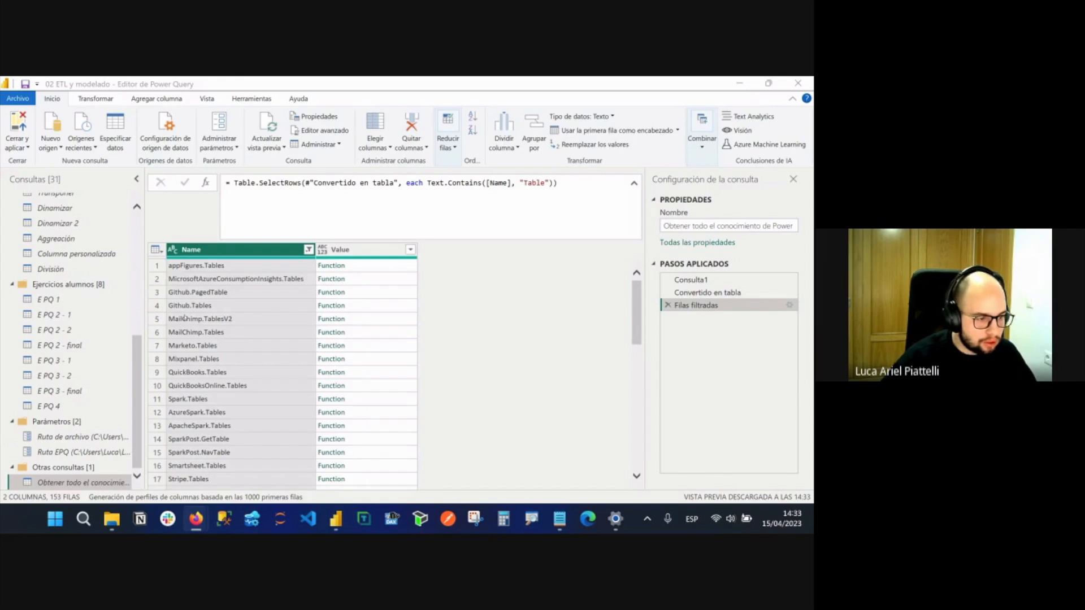
Look through the filtered Table functions, selecting entries such as Table.RemoveRows, Table.InsertRows, Table.ColumnsOfType and Table.RemoveLastN.
{"action": "scroll", "coordinate": [265, 326], "scroll_direction": "down", "scroll_amount": 8}
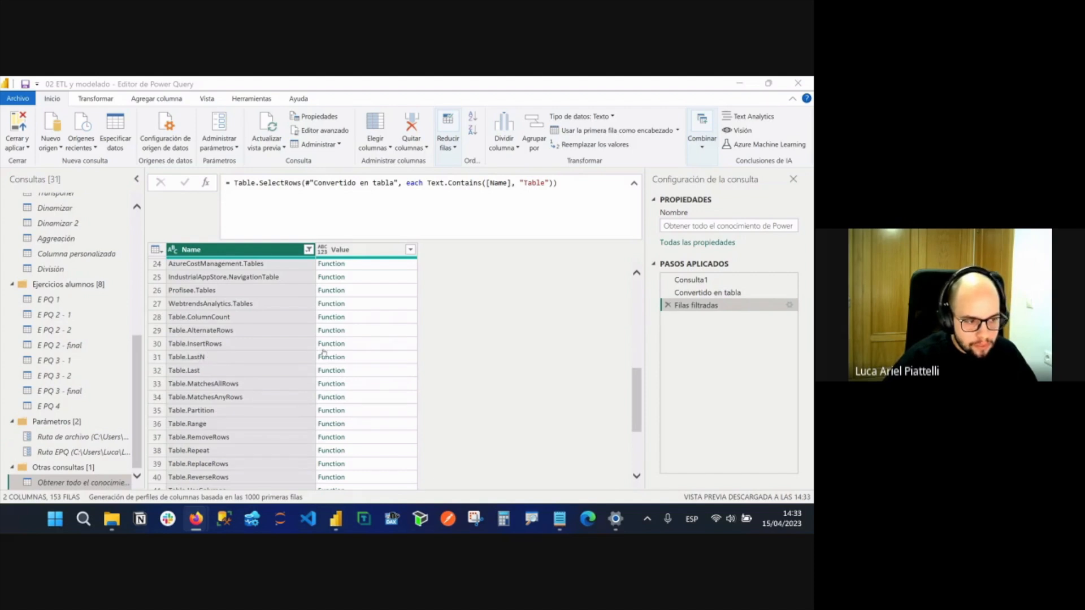
{"action": "left_click", "coordinate": [226, 435]}
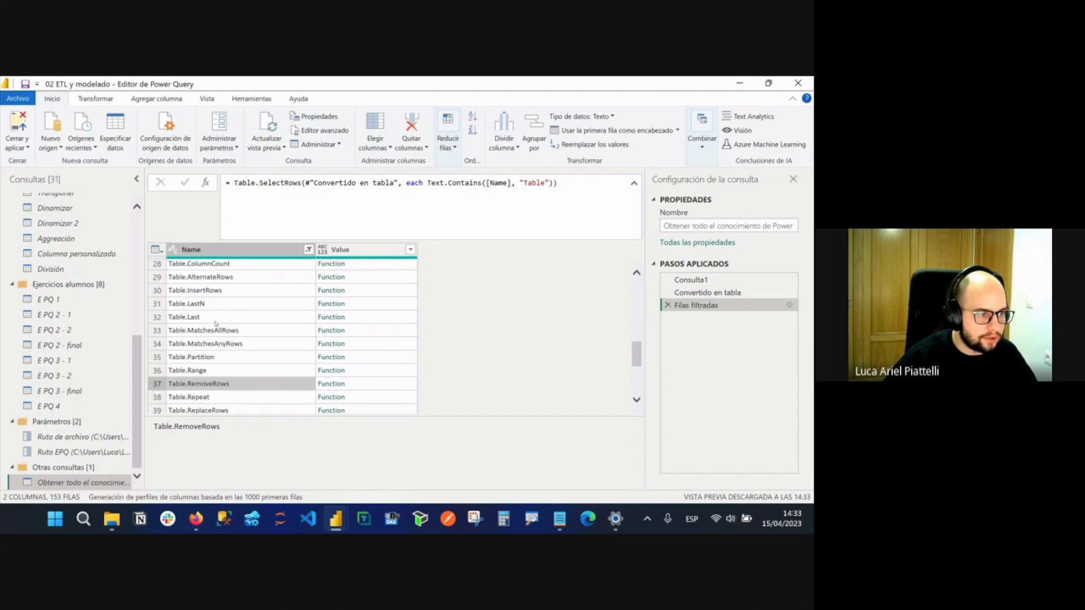
{"action": "left_click", "coordinate": [215, 320]}
{"action": "left_click", "coordinate": [231, 304]}
{"action": "left_click", "coordinate": [237, 290]}
{"action": "scroll", "coordinate": [266, 339], "scroll_direction": "down", "scroll_amount": 3}
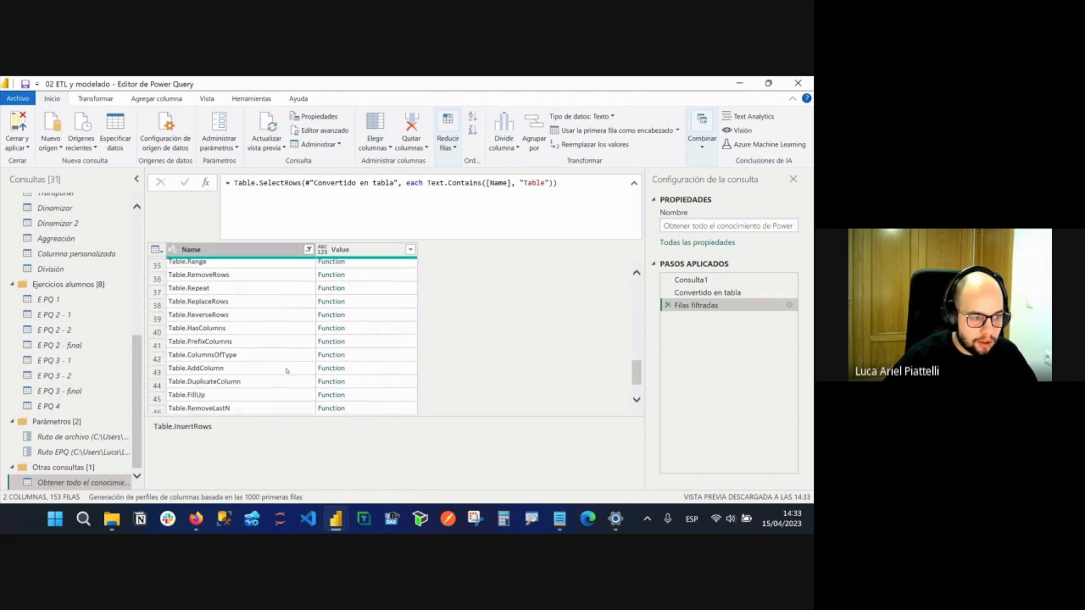
{"action": "scroll", "coordinate": [287, 371], "scroll_direction": "down", "scroll_amount": 1}
{"action": "left_click", "coordinate": [222, 327]}
{"action": "scroll", "coordinate": [305, 341], "scroll_direction": "down", "scroll_amount": 1}
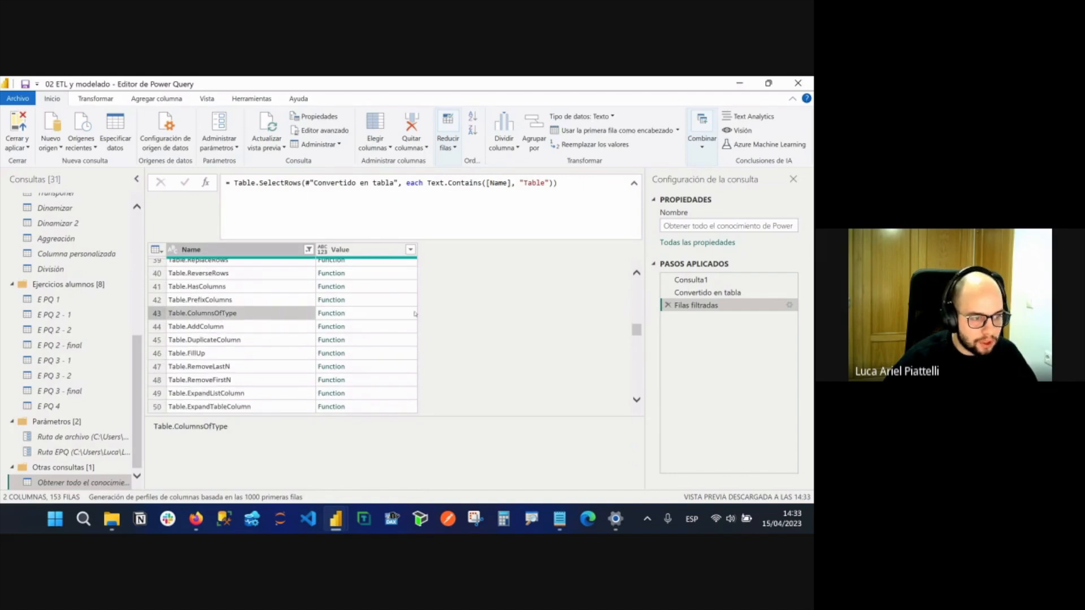
{"action": "left_click", "coordinate": [240, 368]}
{"action": "scroll", "coordinate": [228, 359], "scroll_direction": "down", "scroll_amount": 2}
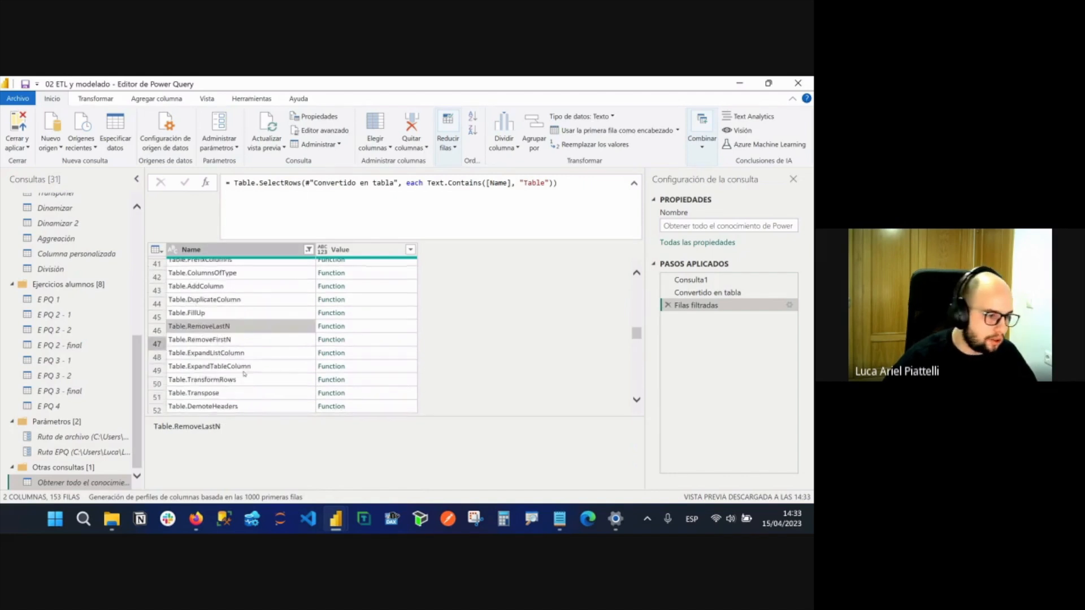
{"action": "scroll", "coordinate": [260, 355], "scroll_direction": "down", "scroll_amount": 10}
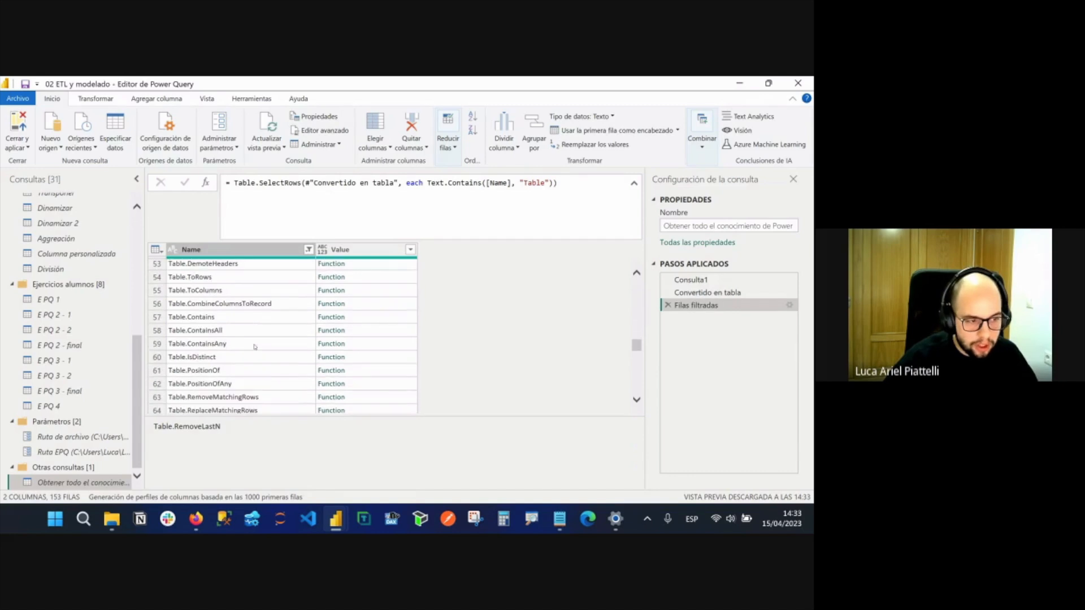
{"action": "scroll", "coordinate": [247, 353], "scroll_direction": "down", "scroll_amount": 3}
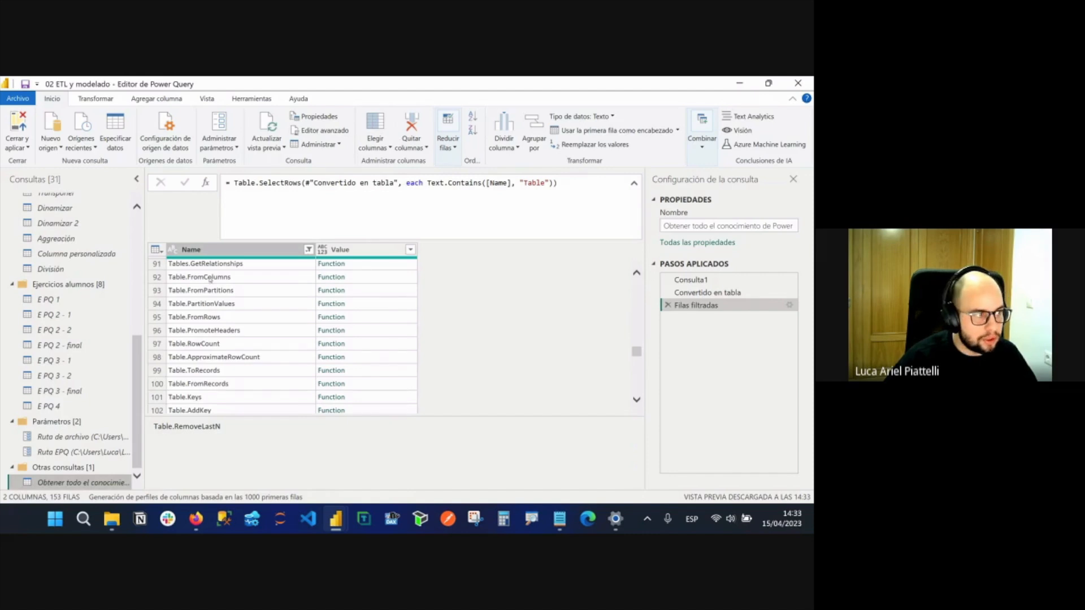
Review the Consulta1 step with its #shared formula, and open the dim_cliente query with the queries pane widened.
{"action": "left_click", "coordinate": [689, 280]}
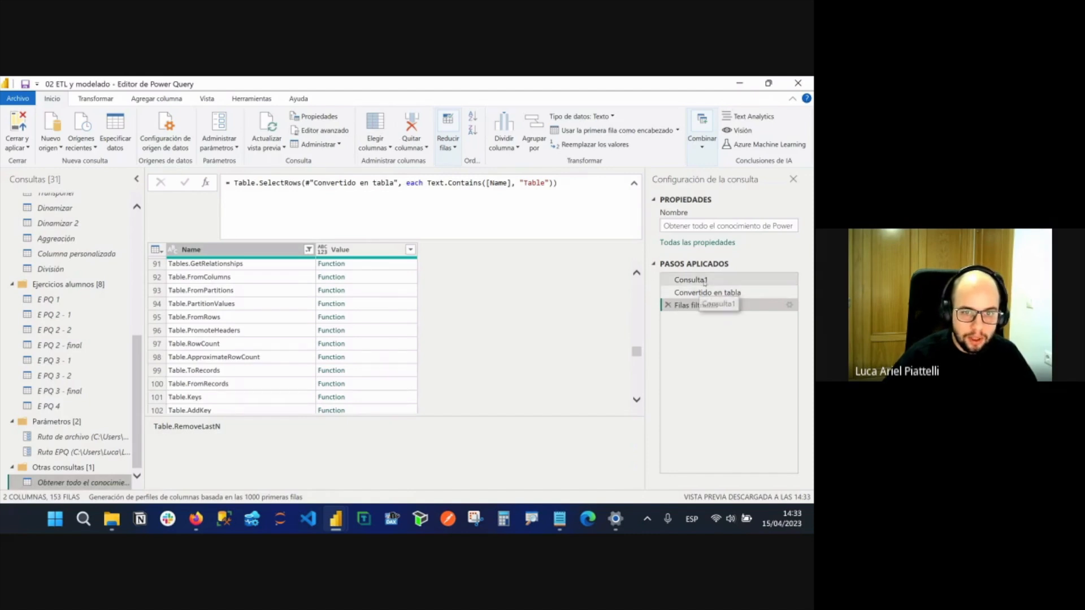
{"action": "scroll", "coordinate": [101, 277], "scroll_direction": "up", "scroll_amount": 5}
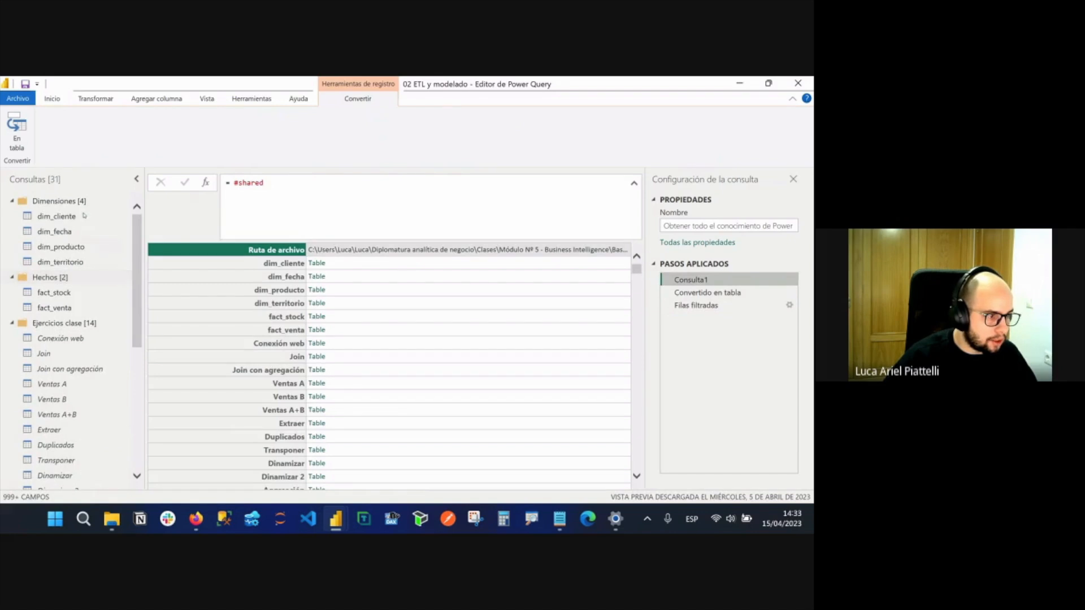
{"action": "left_click", "coordinate": [83, 216]}
{"action": "left_click_drag", "start_coordinate": [152, 281], "coordinate": [188, 300]}
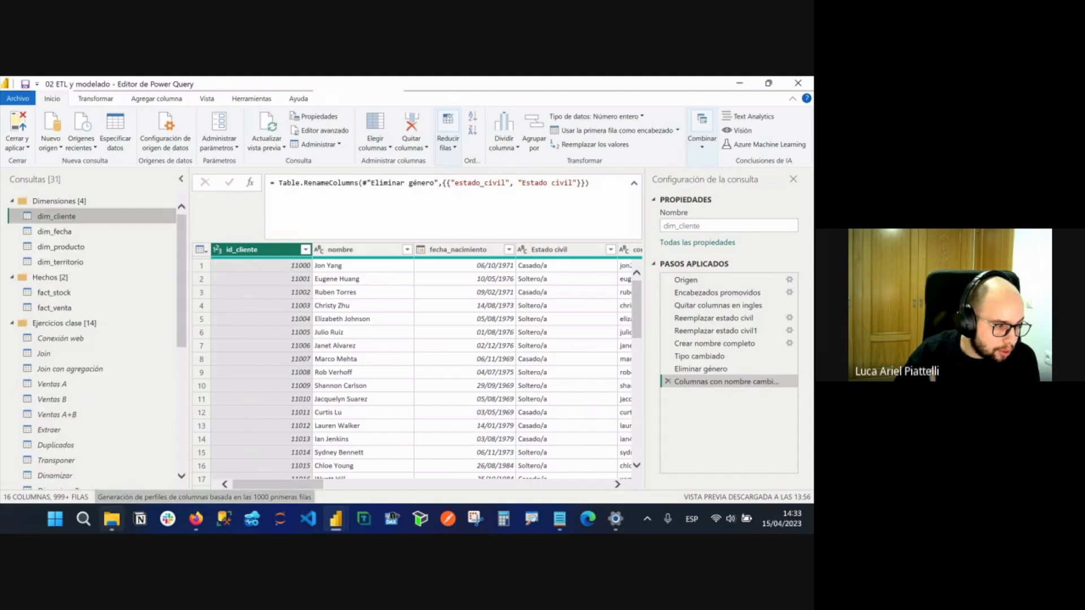
Compare the E PQ 2 - 1, E PQ 2 - 2 and E PQ 2 - final queries in the Ejercicios alumnos group.
{"action": "scroll", "coordinate": [148, 396], "scroll_direction": "down", "scroll_amount": 3}
{"action": "scroll", "coordinate": [148, 396], "scroll_direction": "down", "scroll_amount": 2}
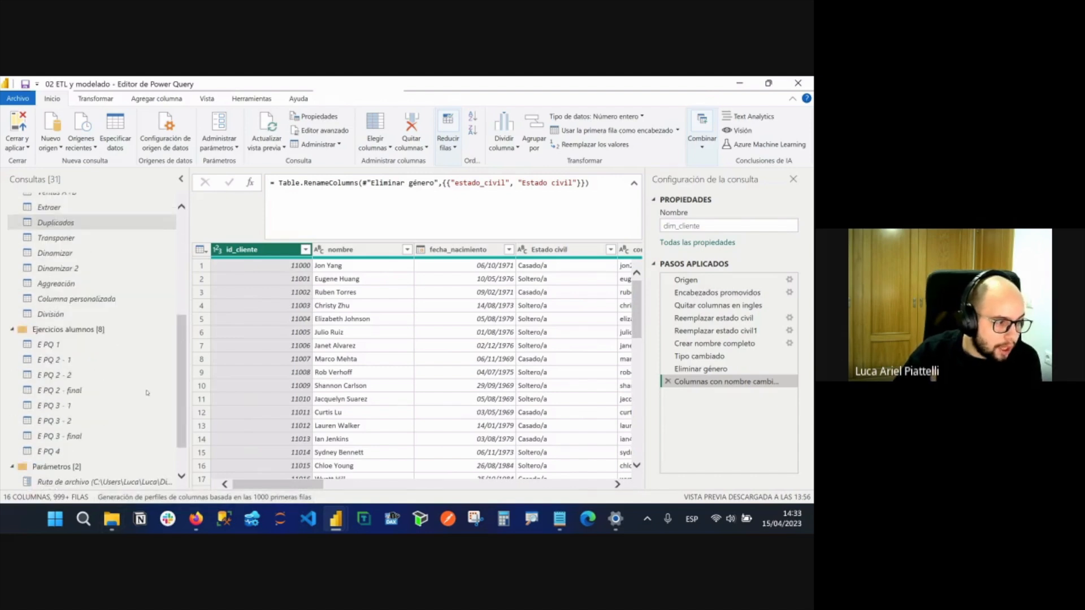
{"action": "left_click", "coordinate": [91, 364]}
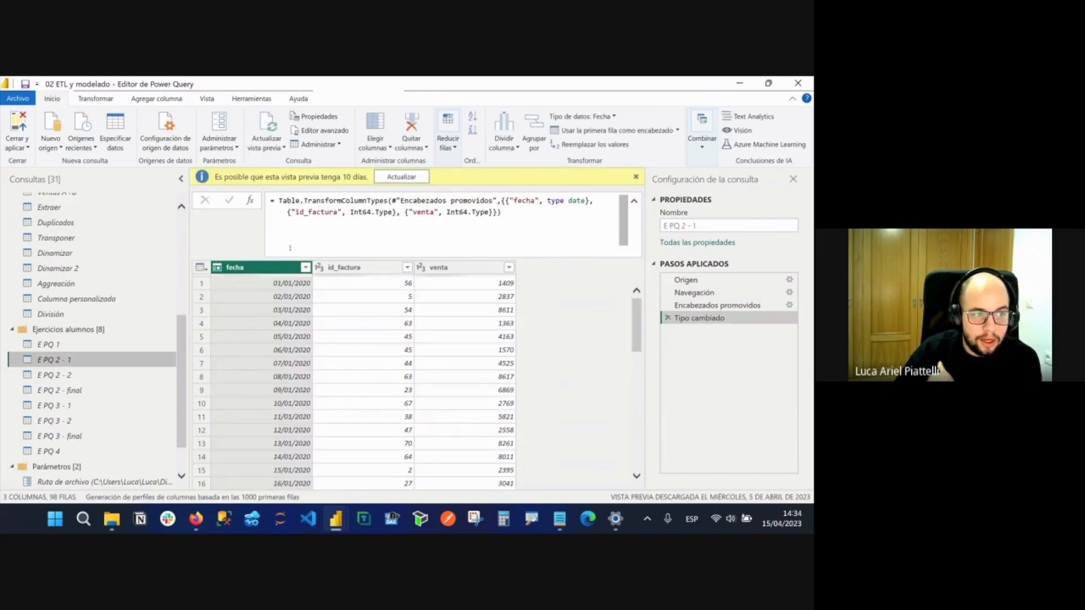
{"action": "left_click", "coordinate": [127, 376]}
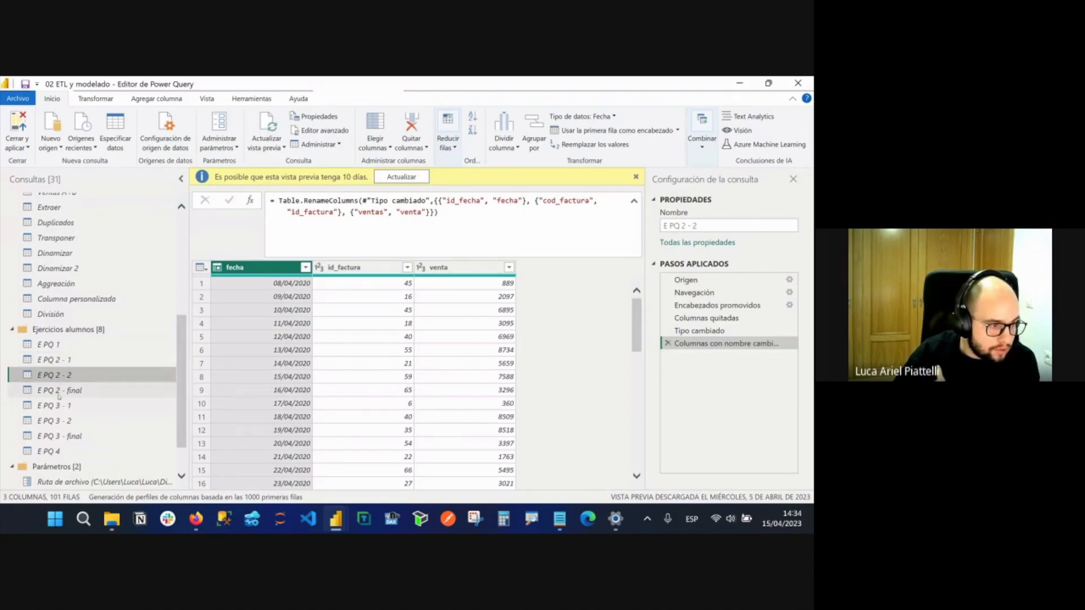
{"action": "left_click", "coordinate": [97, 390]}
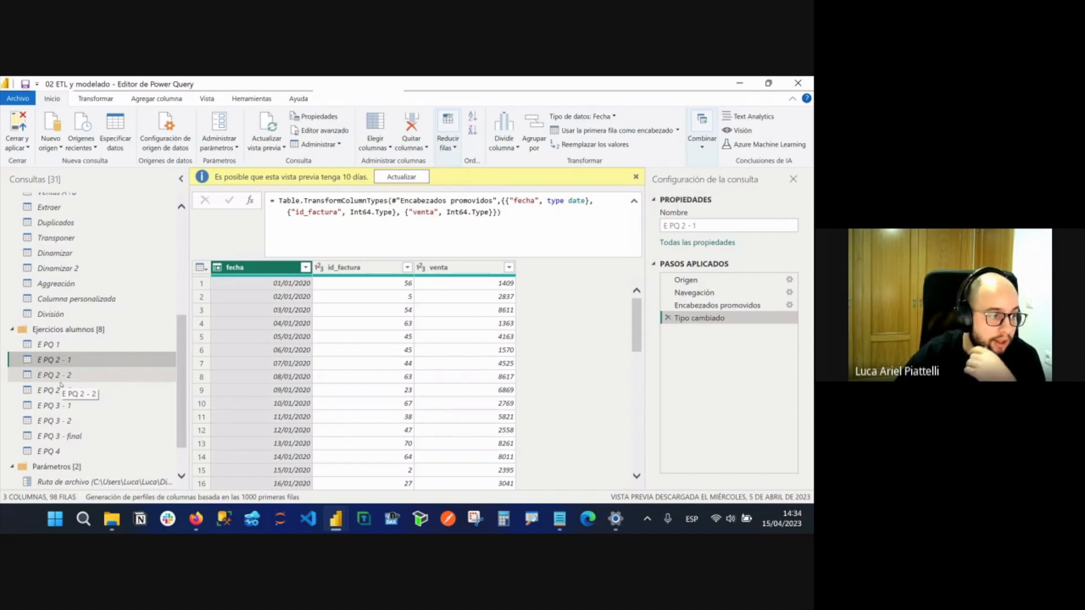
{"action": "left_click", "coordinate": [98, 389]}
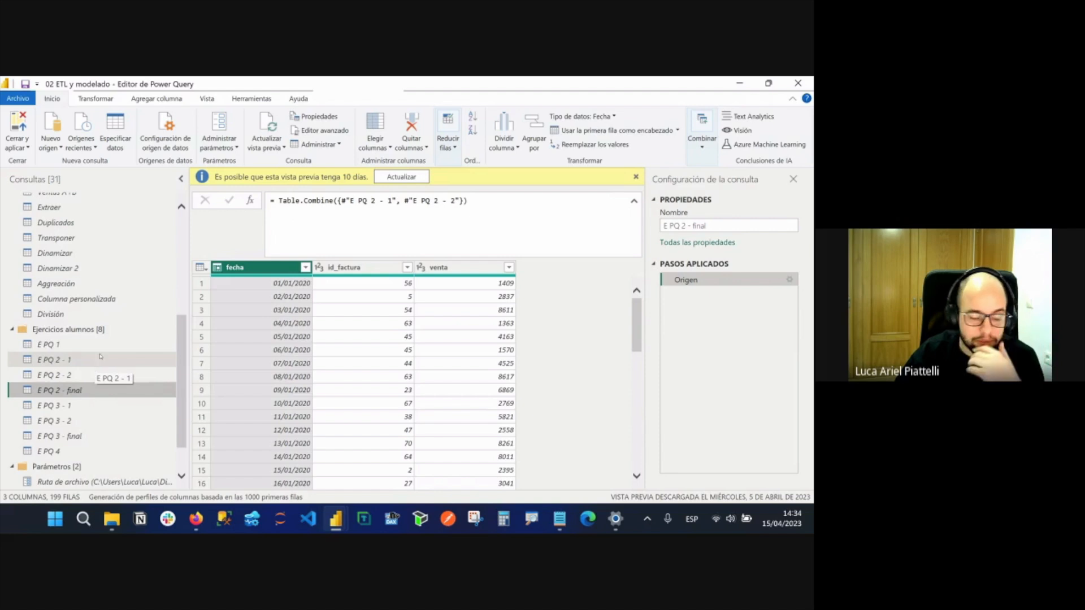
Enable the load (Habilitar carga) for the E PQ 2 - 1 query.
{"action": "right_click", "coordinate": [61, 361]}
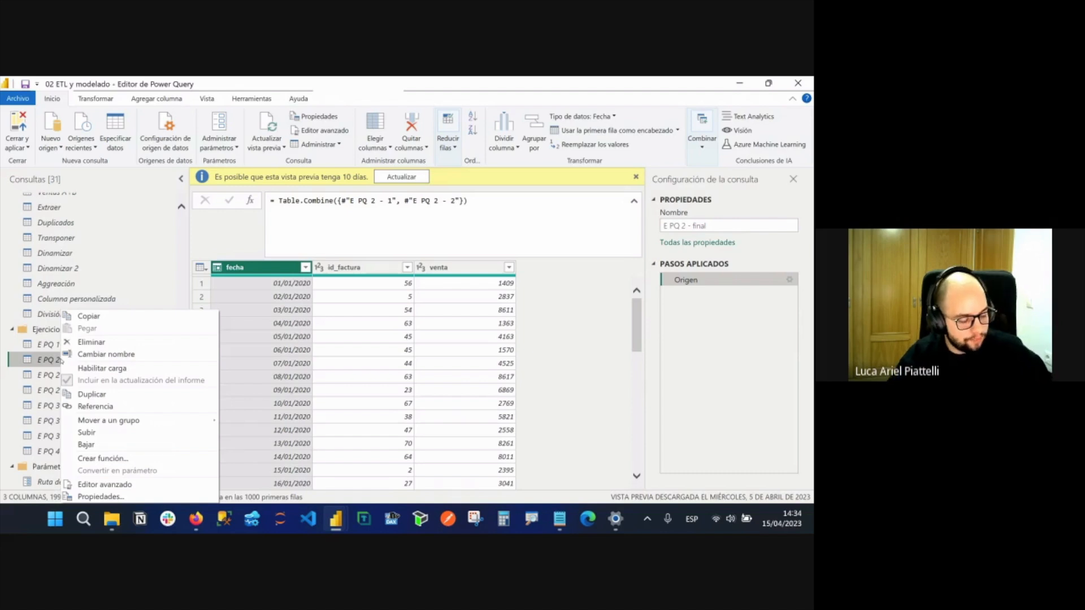
{"action": "mouse_move", "coordinate": [61, 357]}
{"action": "left_mouse_down"}
{"action": "mouse_move", "coordinate": [74, 369]}
{"action": "mouse_move", "coordinate": [215, 374]}
{"action": "left_mouse_up"}
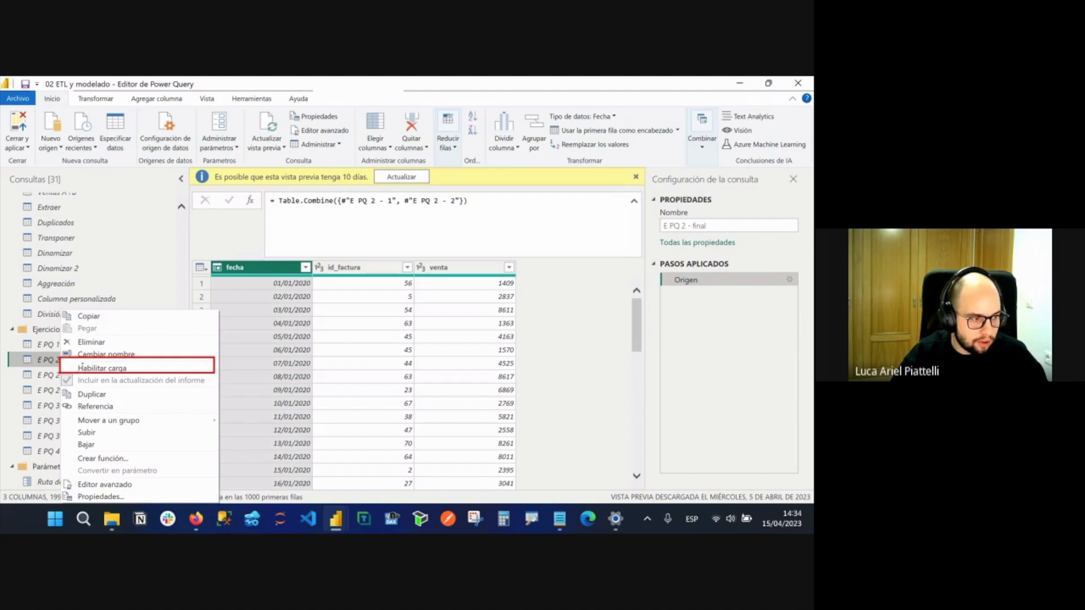
{"action": "key", "text": "Escape"}
{"action": "right_click", "coordinate": [62, 363]}
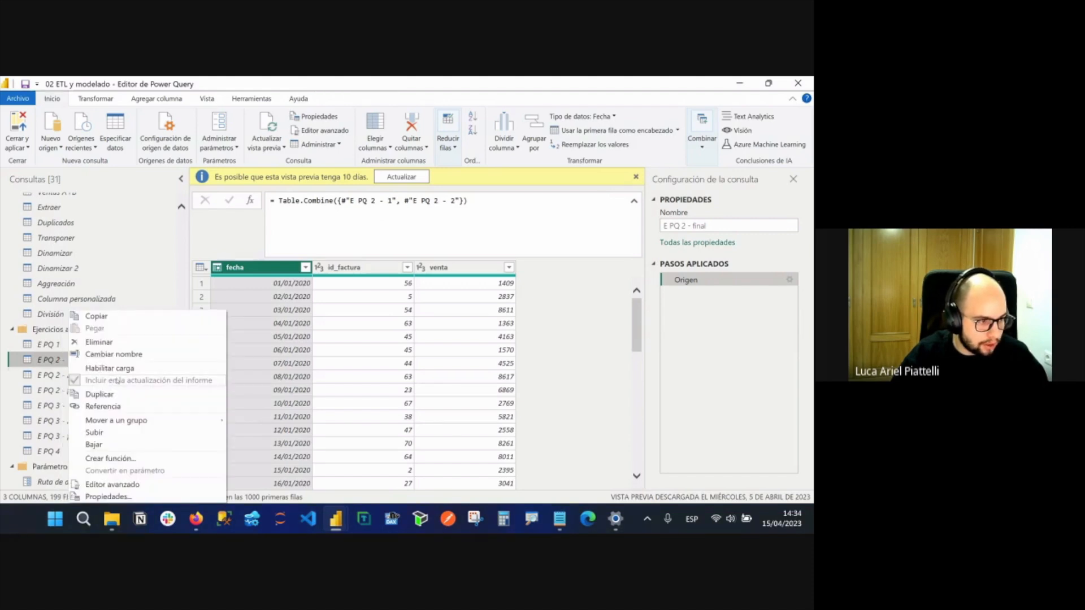
{"action": "left_click", "coordinate": [109, 367]}
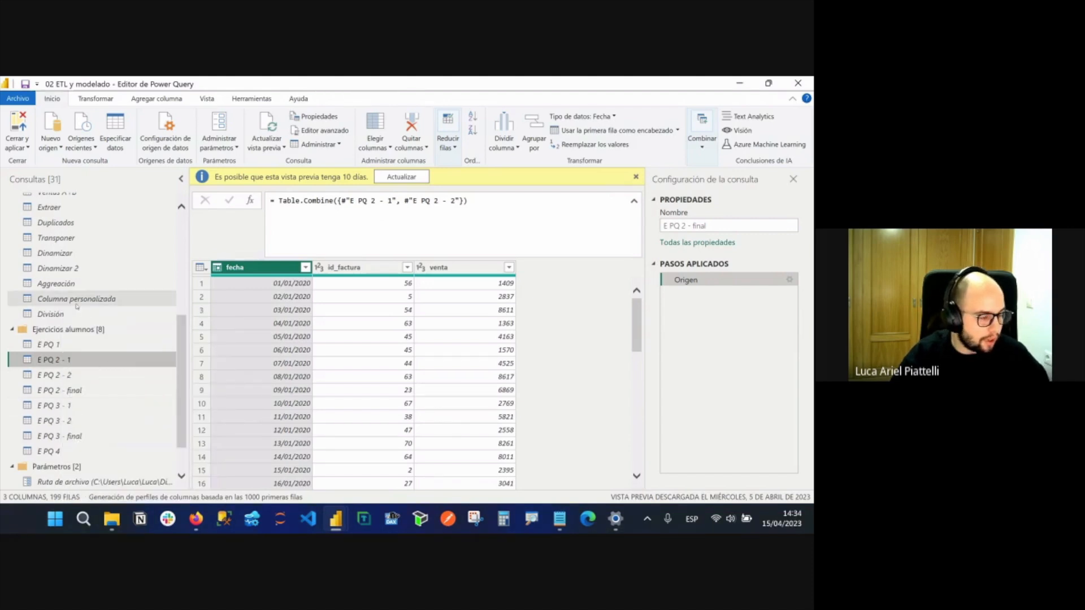
Look over the query names in the other groups, and disable the load of the E PQ 2 - 1 query again.
{"action": "scroll", "coordinate": [85, 294], "scroll_direction": "up", "scroll_amount": 2}
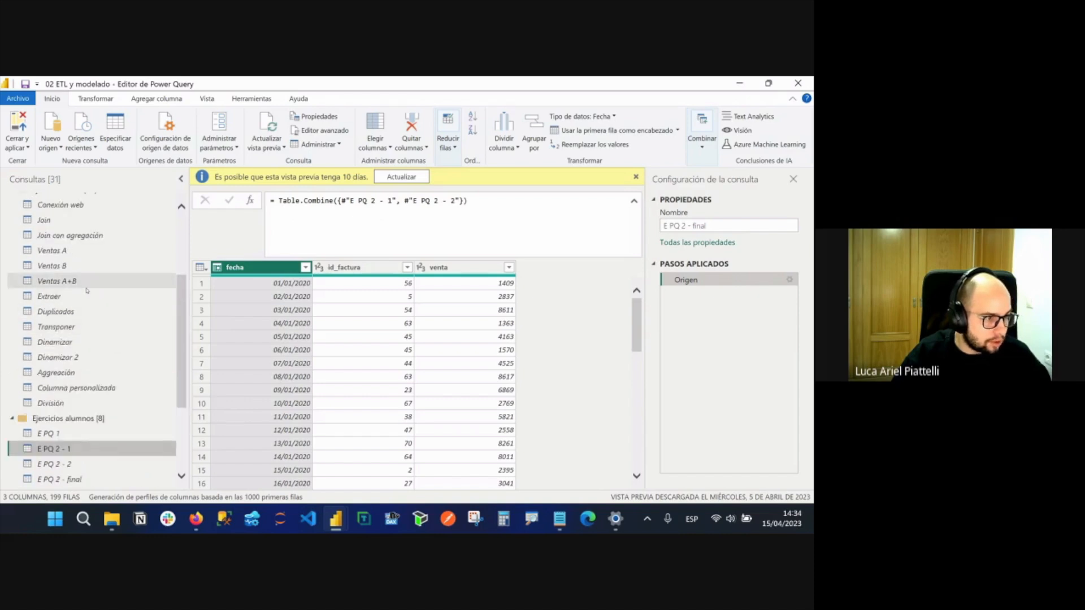
{"action": "scroll", "coordinate": [87, 290], "scroll_direction": "up", "scroll_amount": 3}
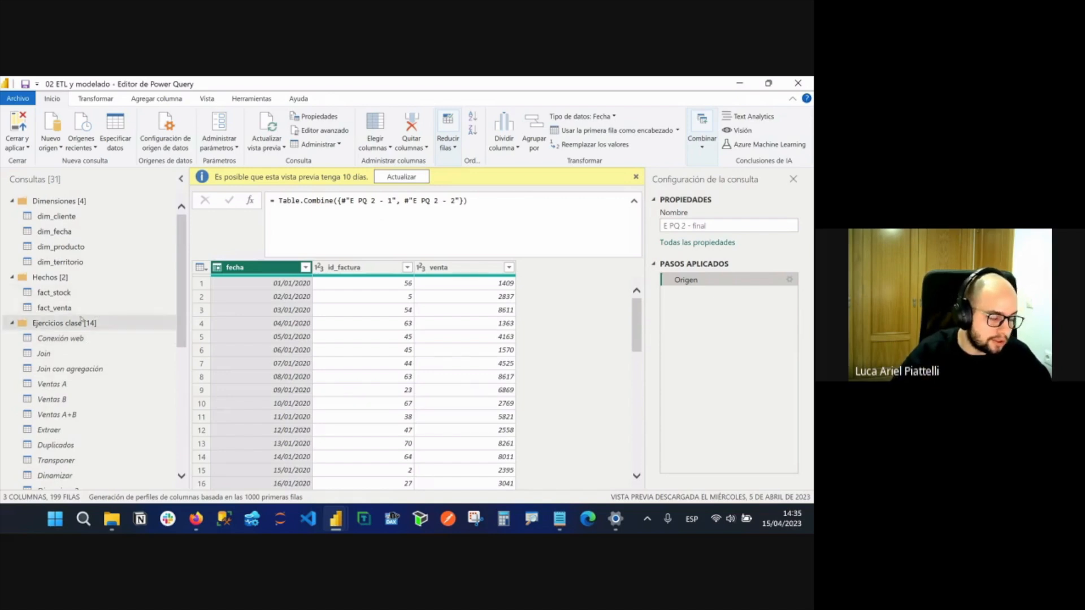
{"action": "scroll", "coordinate": [85, 385], "scroll_direction": "down", "scroll_amount": 4}
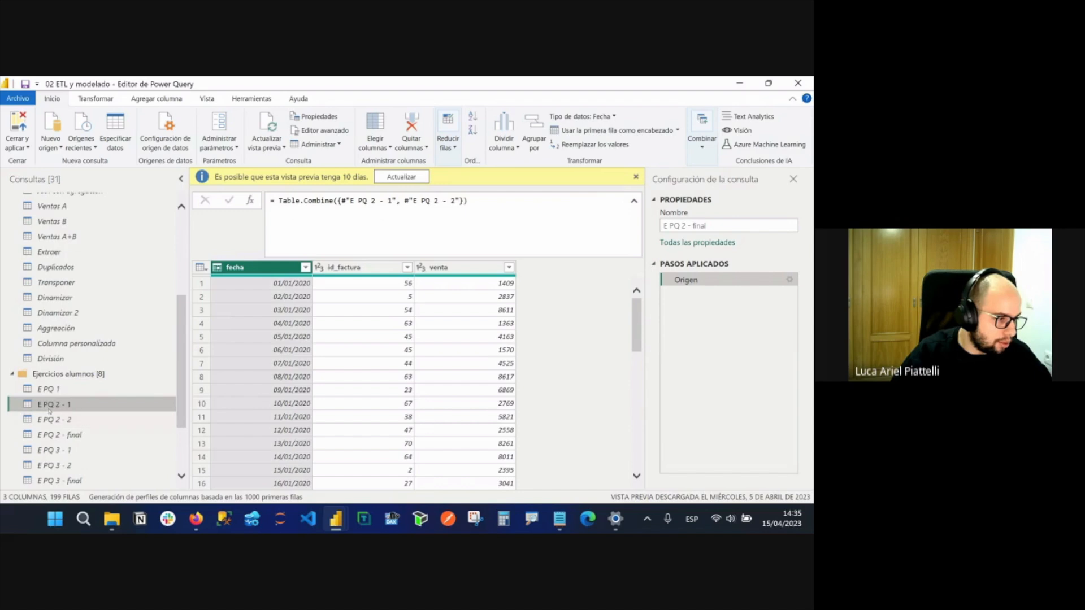
{"action": "right_click", "coordinate": [48, 405]}
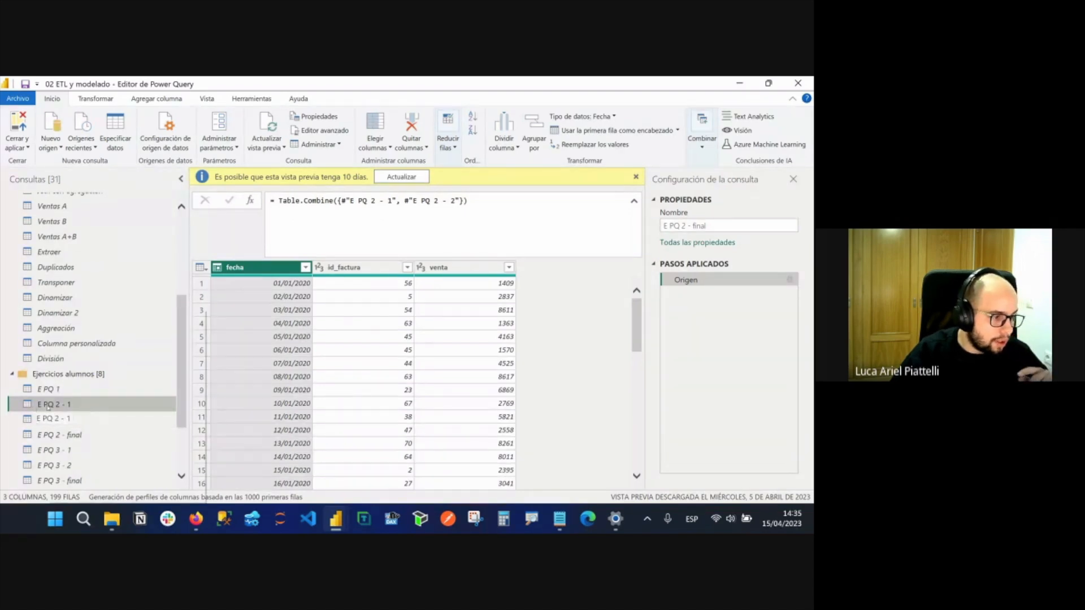
{"action": "left_click", "coordinate": [158, 369]}
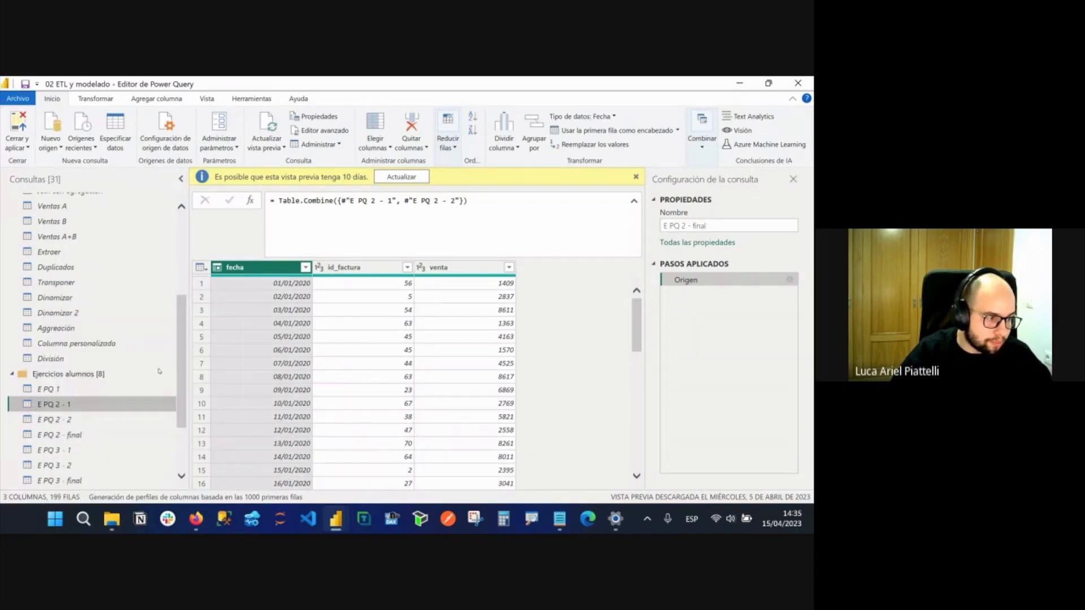
Check the load option of the E PQ 2 - 1 query and look over the query groups.
{"action": "right_click", "coordinate": [67, 404]}
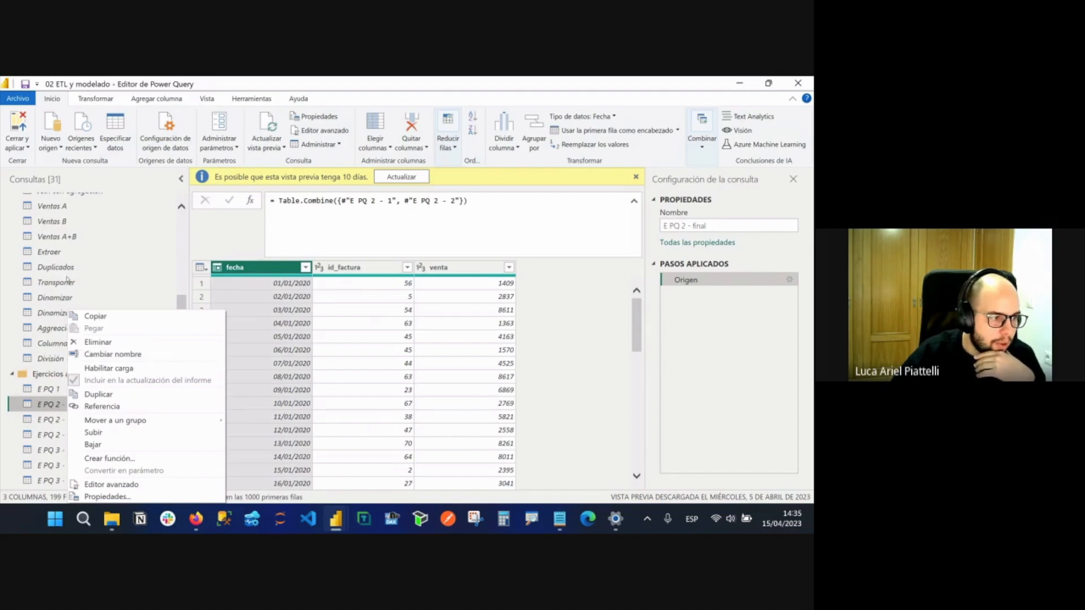
{"action": "left_click_drag", "start_coordinate": [183, 301], "coordinate": [176, 215]}
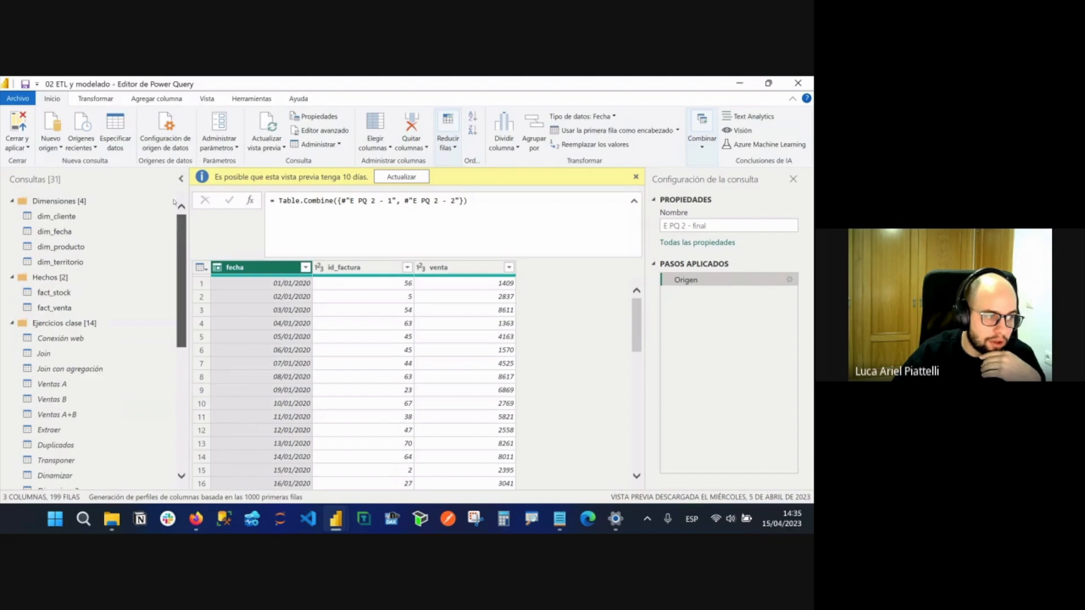
{"action": "scroll", "coordinate": [153, 283], "scroll_direction": "down", "scroll_amount": 5}
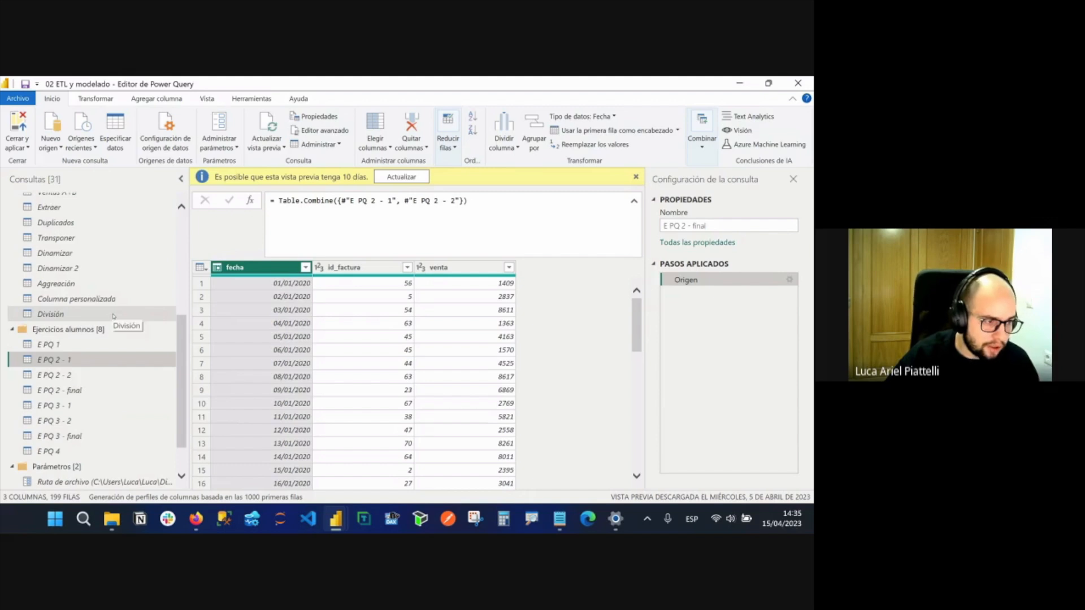
Collapse all the query groups: Ejercicios clase, Ejercicios alumnos, Parámetros, Otras consultas, Hechos and Dimensiones.
{"action": "left_click_drag", "start_coordinate": [182, 327], "coordinate": [191, 227]}
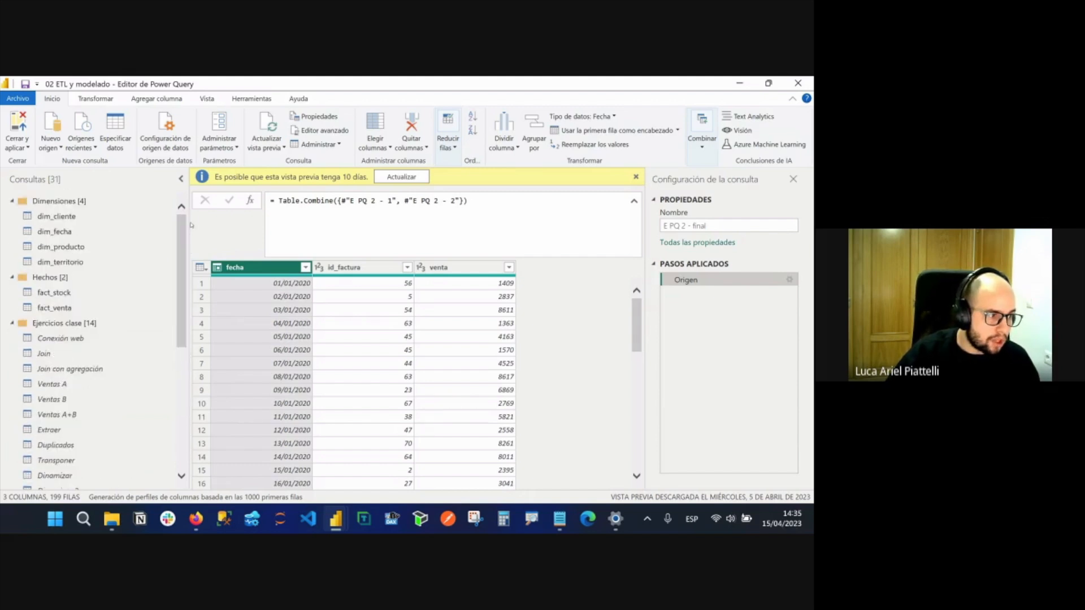
{"action": "left_click", "coordinate": [12, 323]}
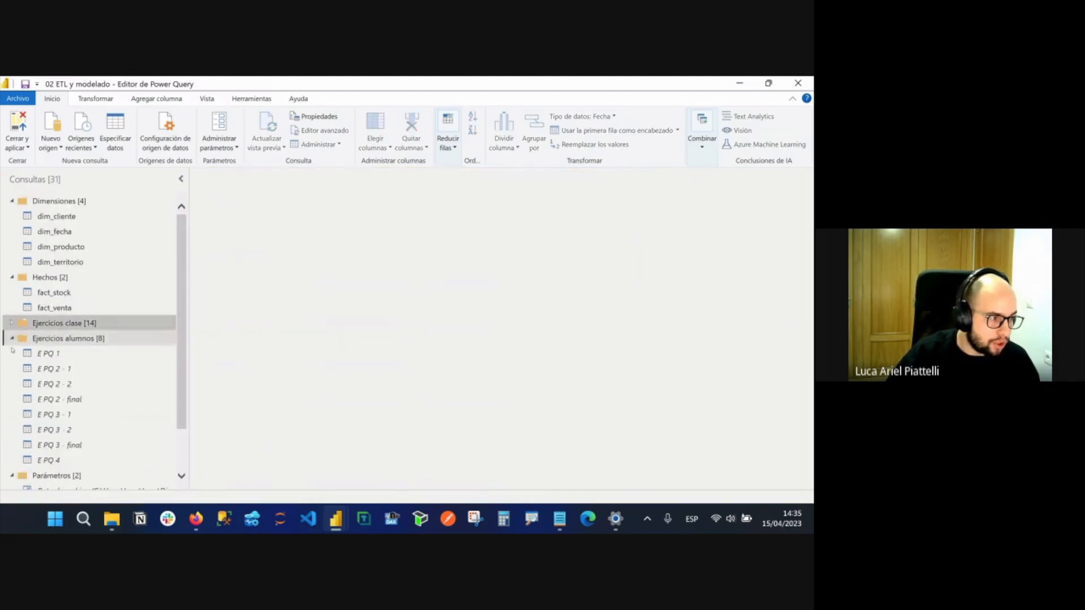
{"action": "left_click", "coordinate": [12, 338]}
{"action": "left_click", "coordinate": [11, 354]}
{"action": "left_click", "coordinate": [11, 369]}
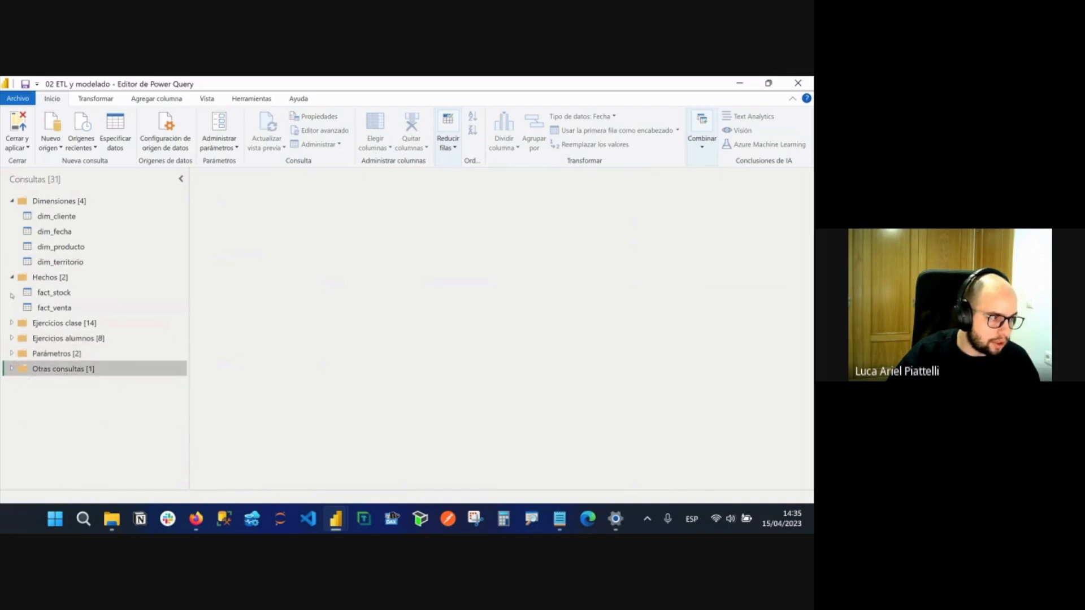
{"action": "left_click", "coordinate": [12, 277]}
{"action": "left_click", "coordinate": [12, 200]}
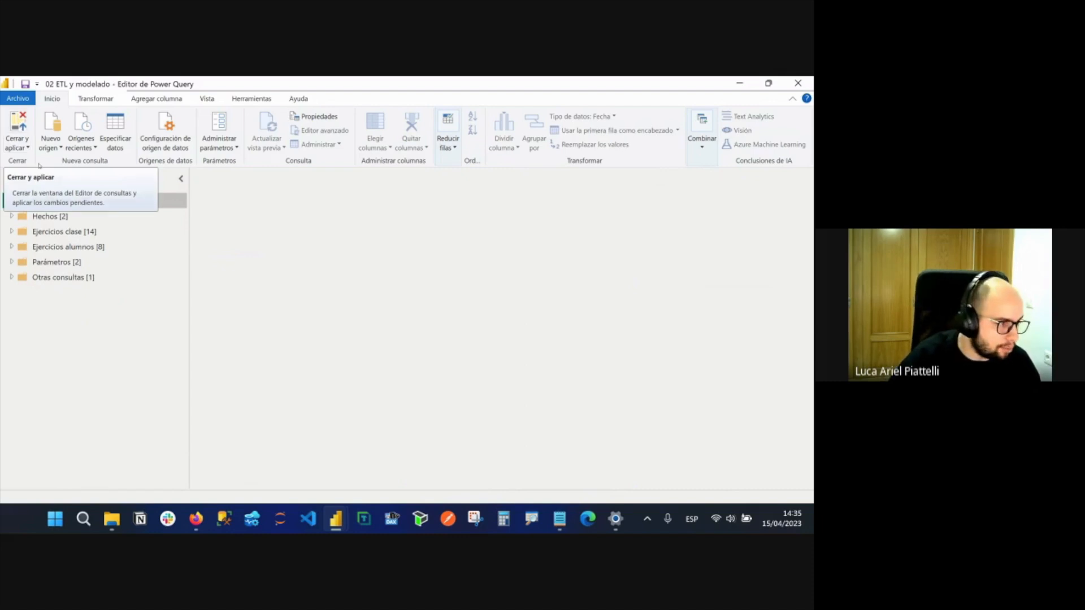
Look at the dim_cliente query in the Dimensiones group and collapse the group again.
{"action": "left_click", "coordinate": [12, 201]}
{"action": "left_click", "coordinate": [63, 217]}
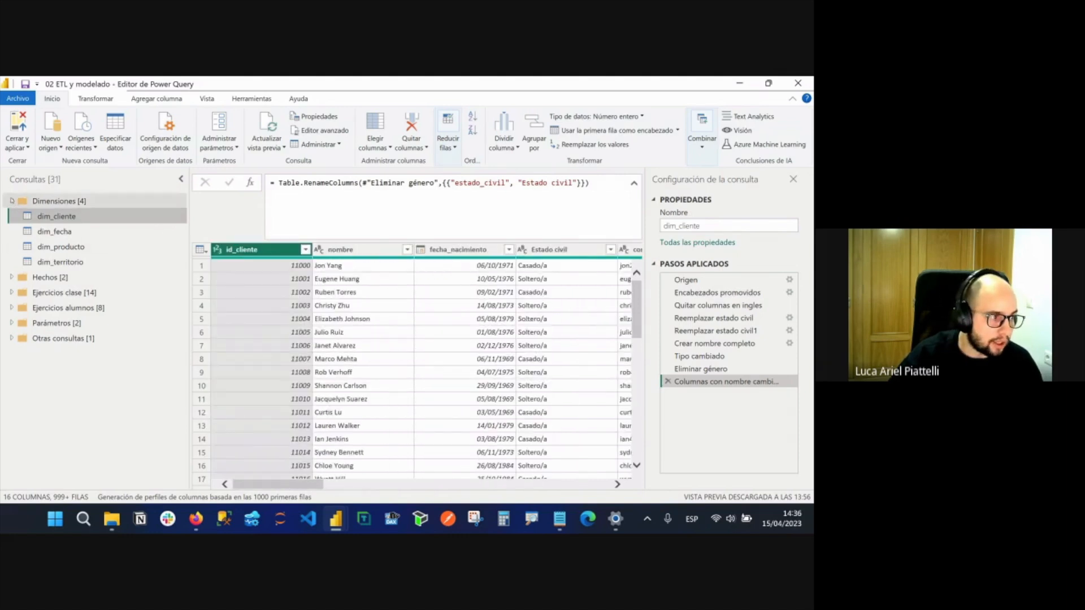
{"action": "double_click", "coordinate": [95, 202]}
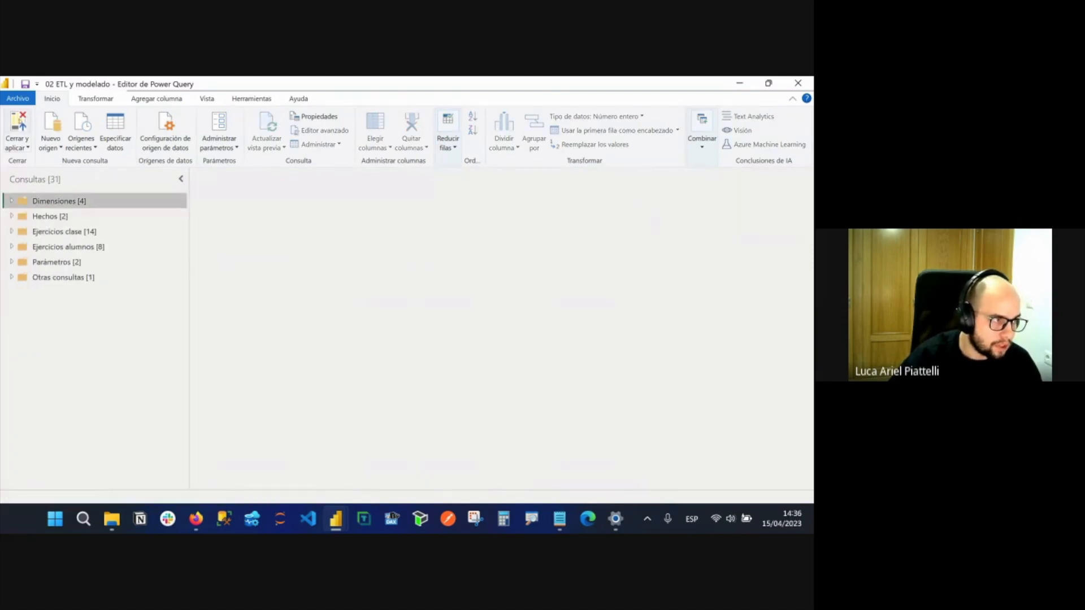
Close the query editor of 02 ETL y modelado and apply the pending changes.
{"action": "left_click", "coordinate": [5, 117]}
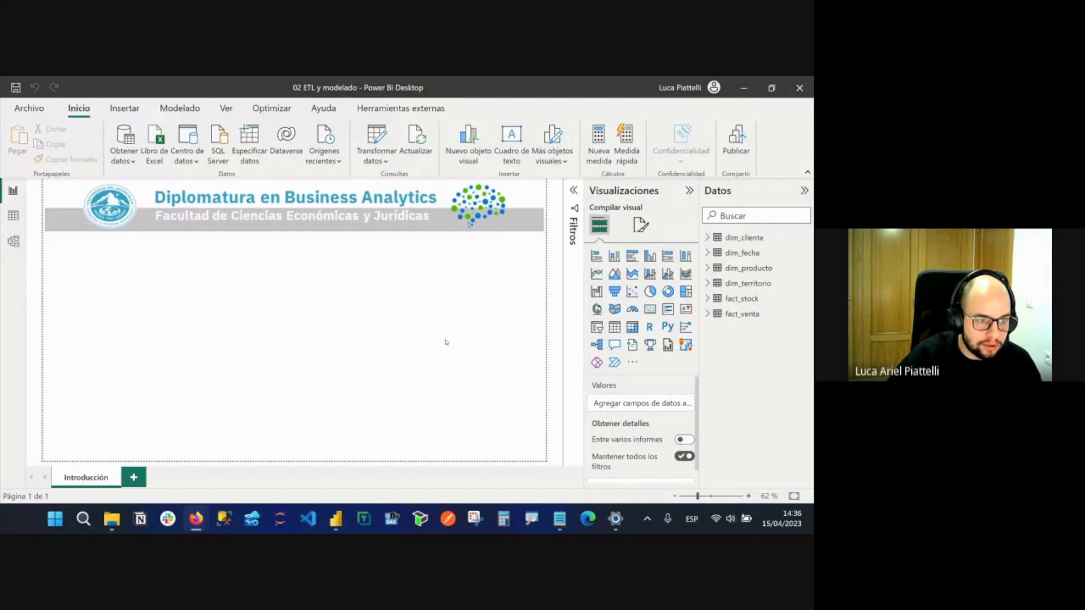
{"action": "left_click_drag", "start_coordinate": [241, 239], "coordinate": [524, 392]}
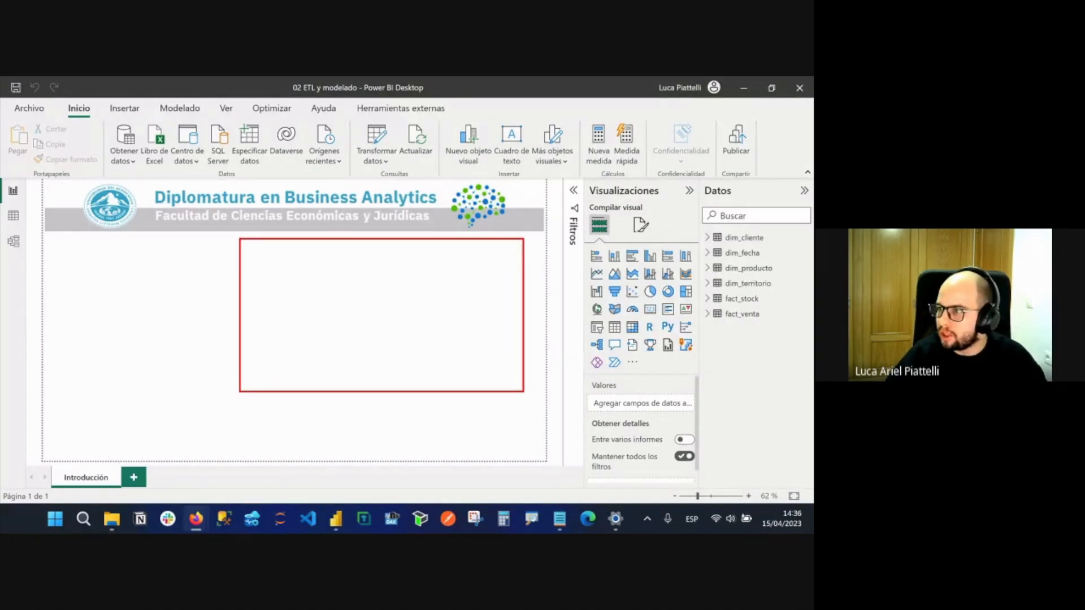
{"action": "key", "text": "Escape"}
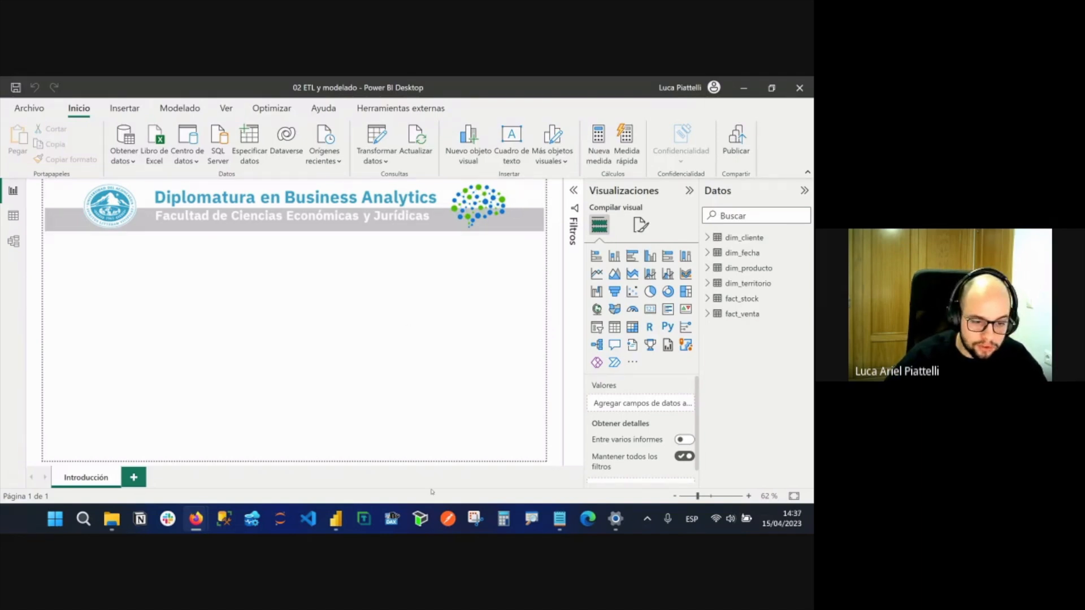
Switch to the "13 Extras parámetros en Power Query" report, look briefly at its queries in the query editor, and return to the report.
{"action": "mouse_move", "coordinate": [335, 519]}
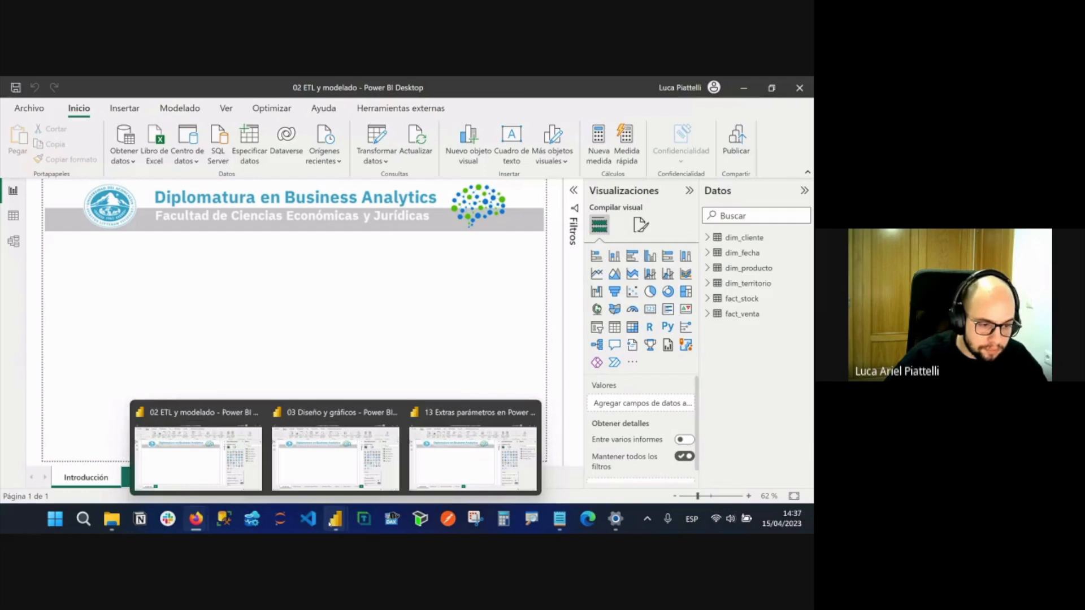
{"action": "left_click", "coordinate": [458, 478]}
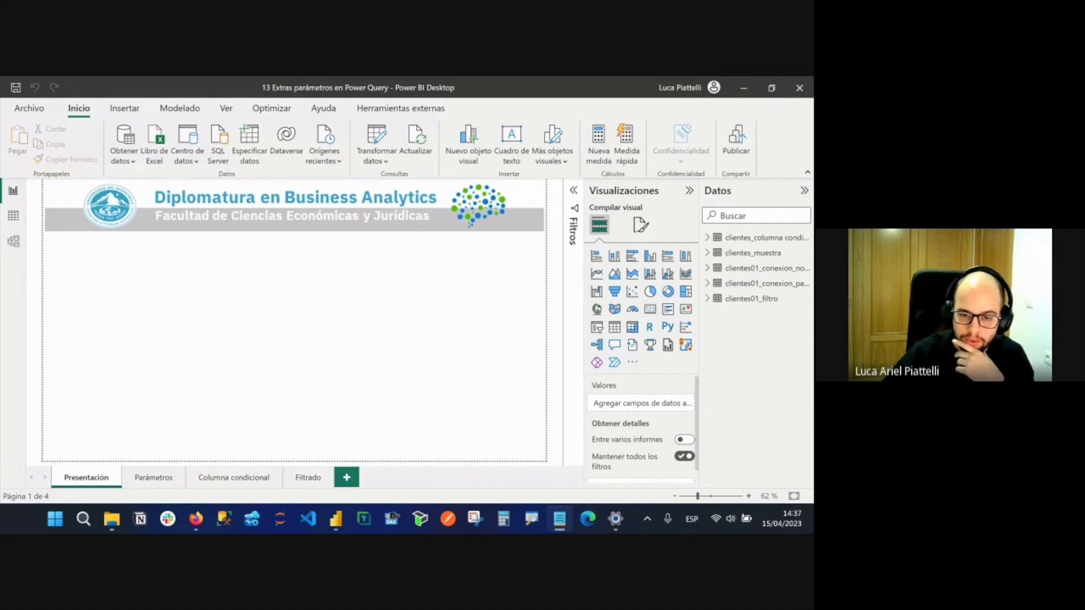
{"action": "left_click", "coordinate": [381, 310]}
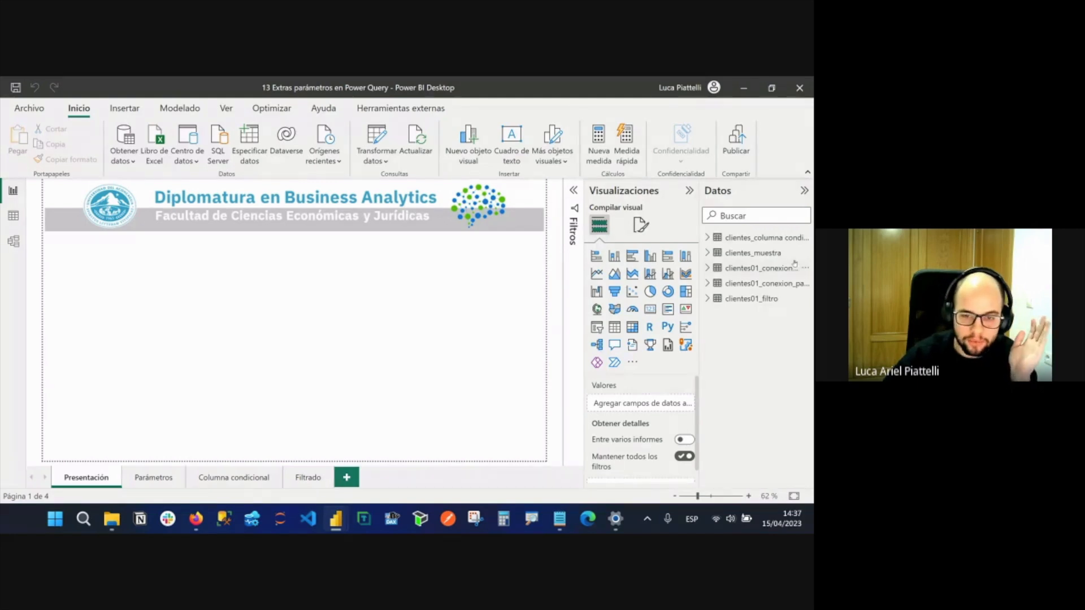
{"action": "left_click", "coordinate": [388, 141]}
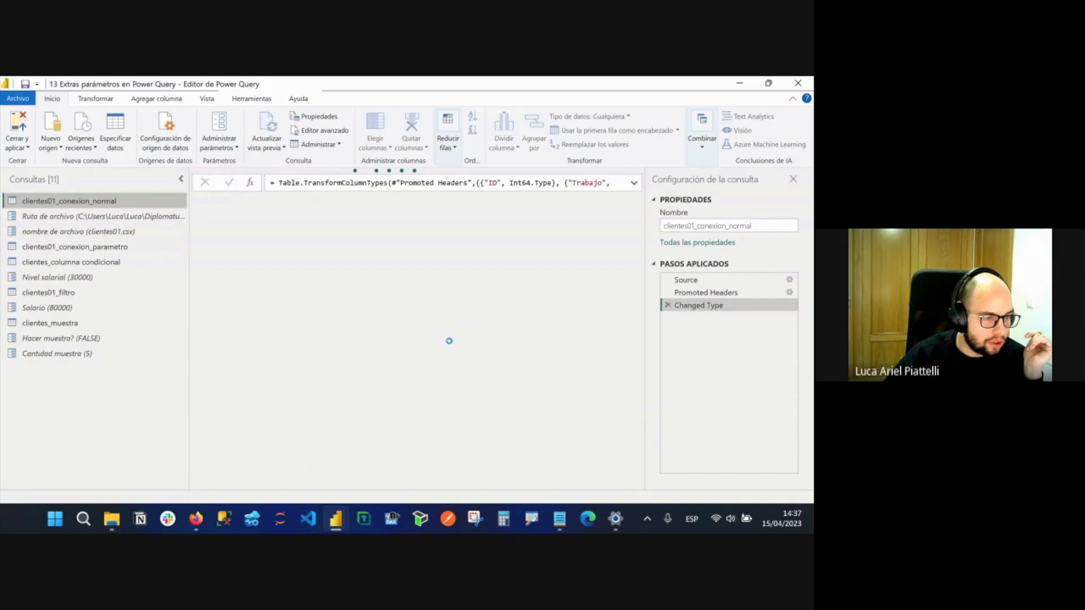
{"action": "left_click", "coordinate": [745, 85]}
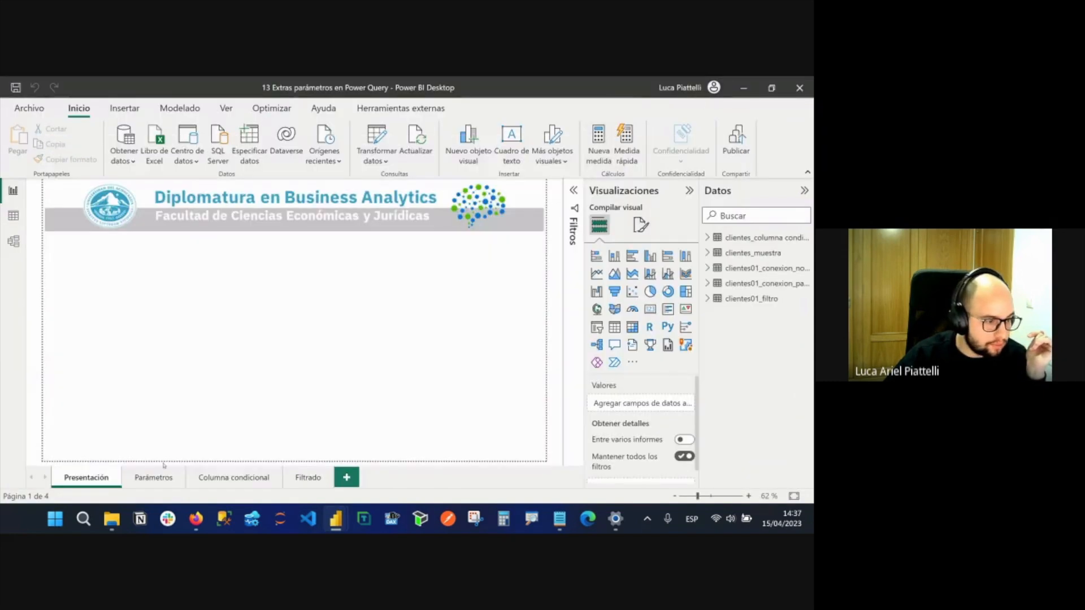
Show the Parámetros report page and make room for it by collapsing the Visualizaciones and Datos panes and the ribbon.
{"action": "left_click", "coordinate": [153, 477]}
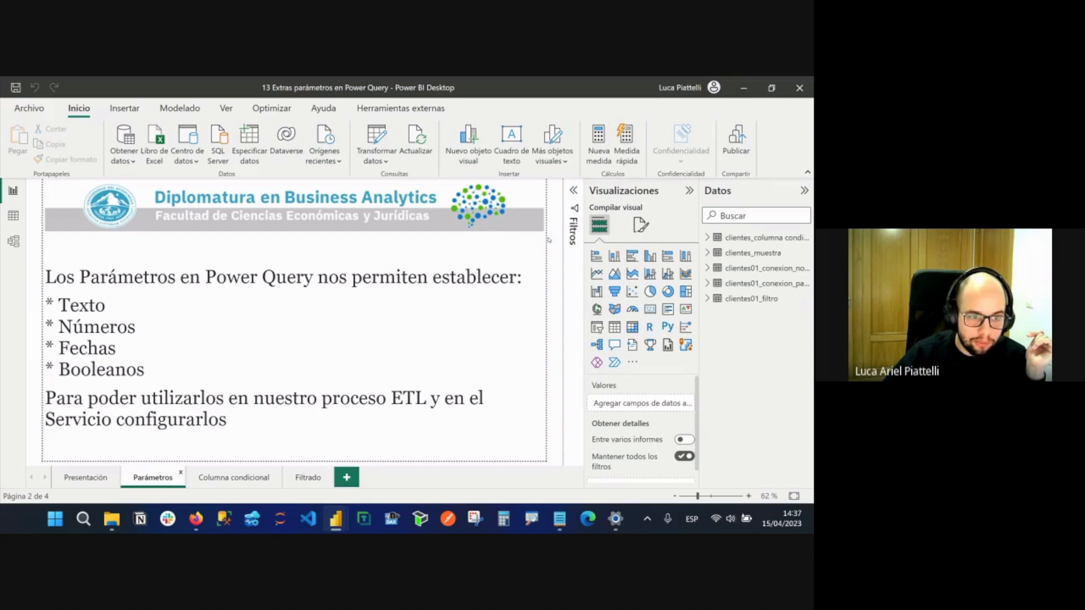
{"action": "left_click", "coordinate": [689, 191]}
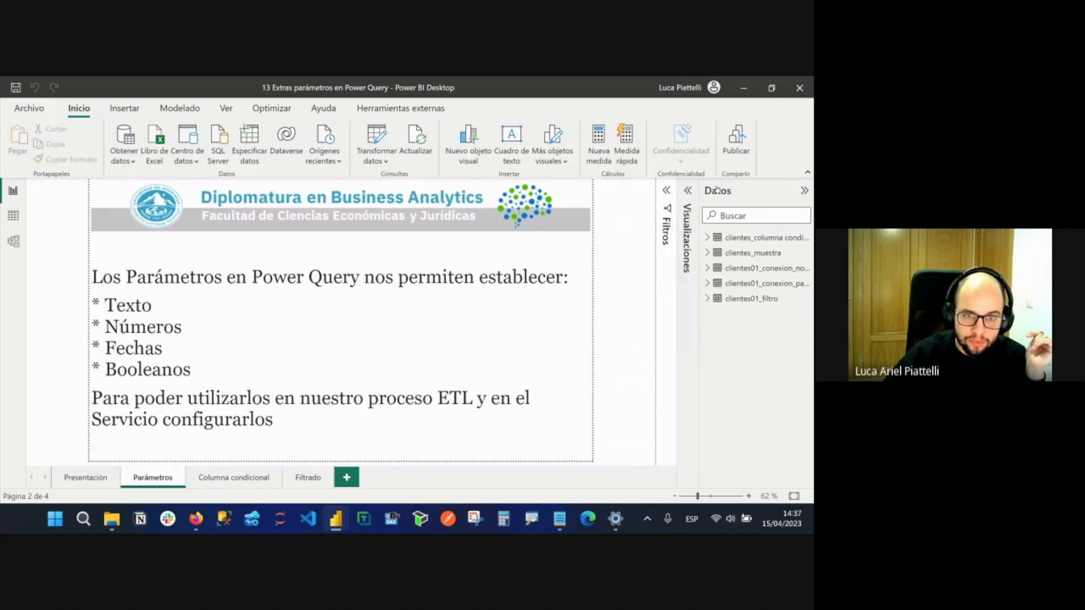
{"action": "left_click", "coordinate": [807, 171]}
{"action": "left_click", "coordinate": [750, 159]}
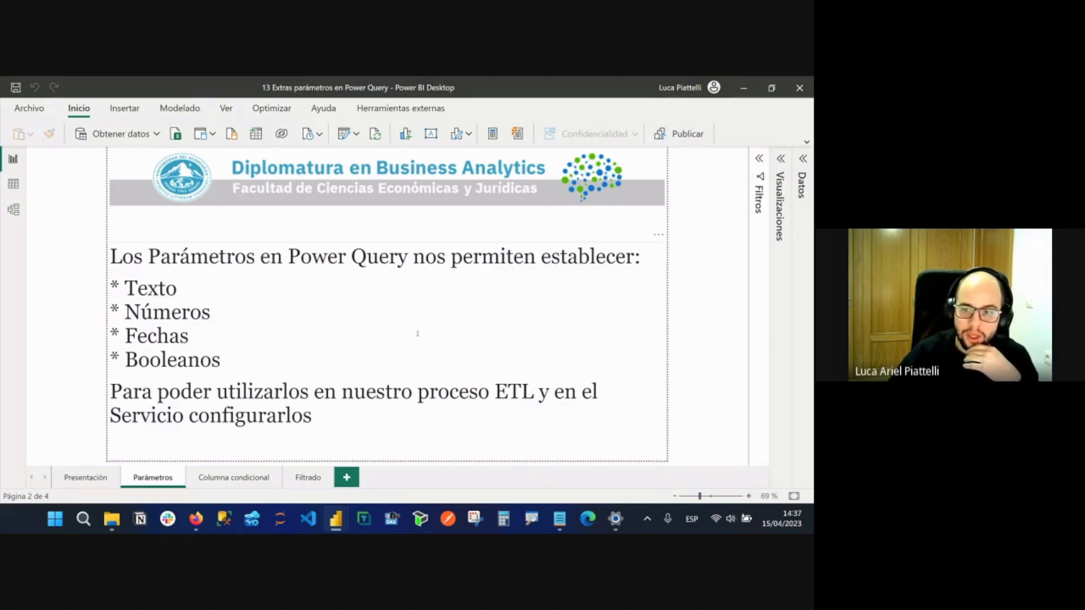
Read the Parámetros page's closing sentence about using parameters in the ETL process and configuring them in the service.
{"action": "left_click_drag", "start_coordinate": [289, 392], "coordinate": [521, 392]}
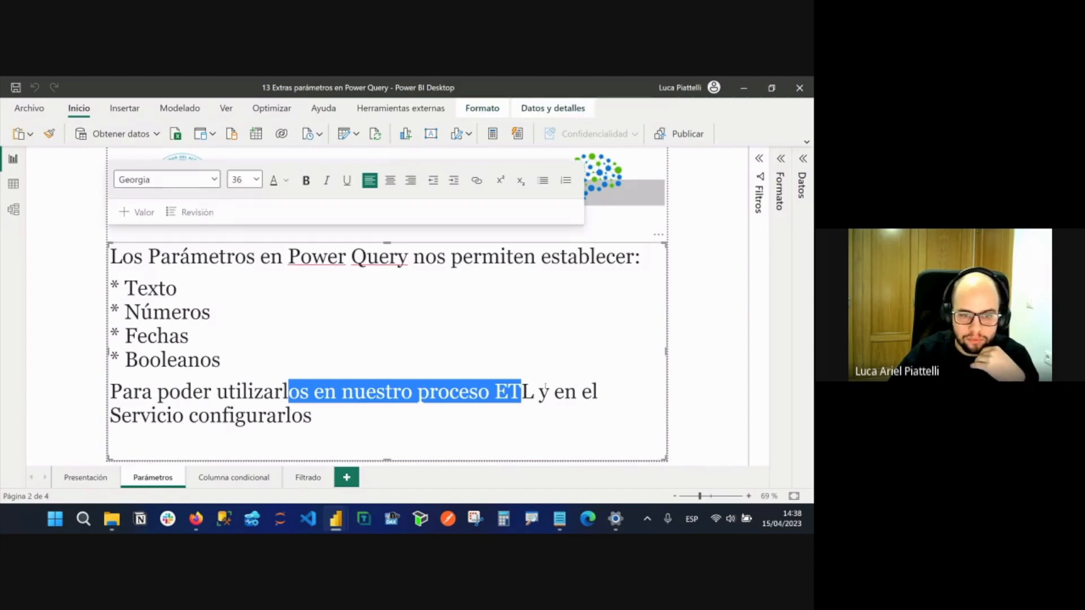
{"action": "left_click", "coordinate": [568, 420]}
{"action": "left_click", "coordinate": [720, 376]}
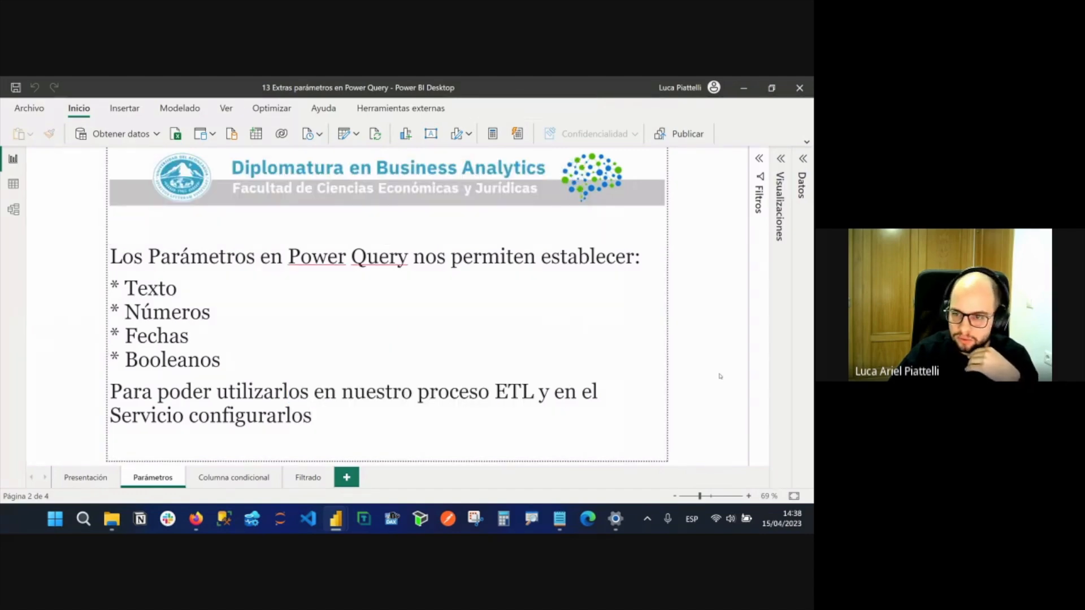
Restore the full ribbon and review the report's parameters, including Ruta de archivo, under Editar parámetros without changing any.
{"action": "left_click", "coordinate": [356, 135]}
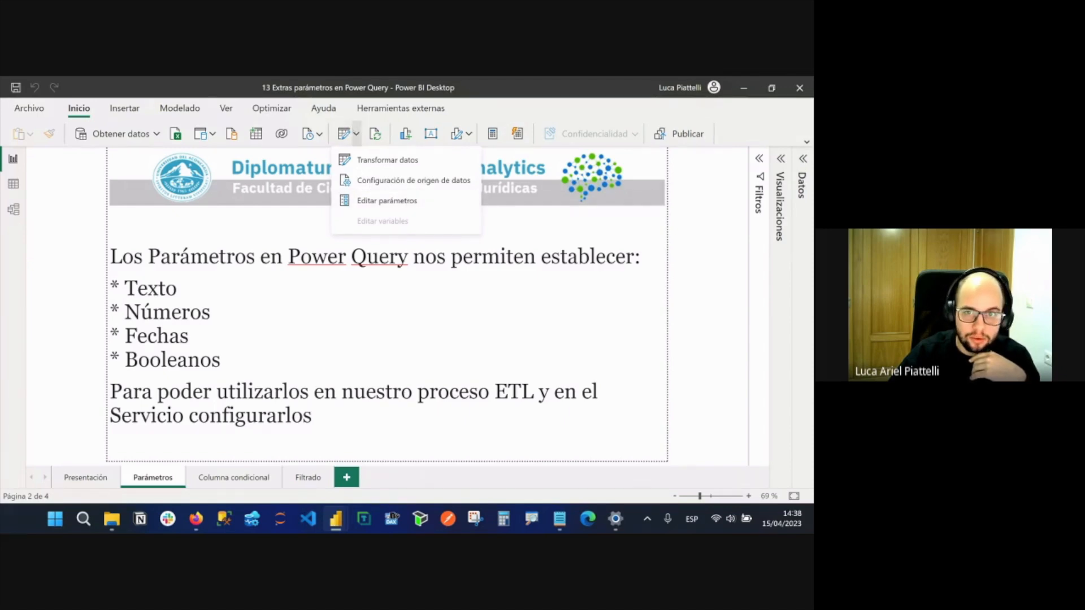
{"action": "left_click", "coordinate": [807, 141]}
{"action": "left_click", "coordinate": [378, 162]}
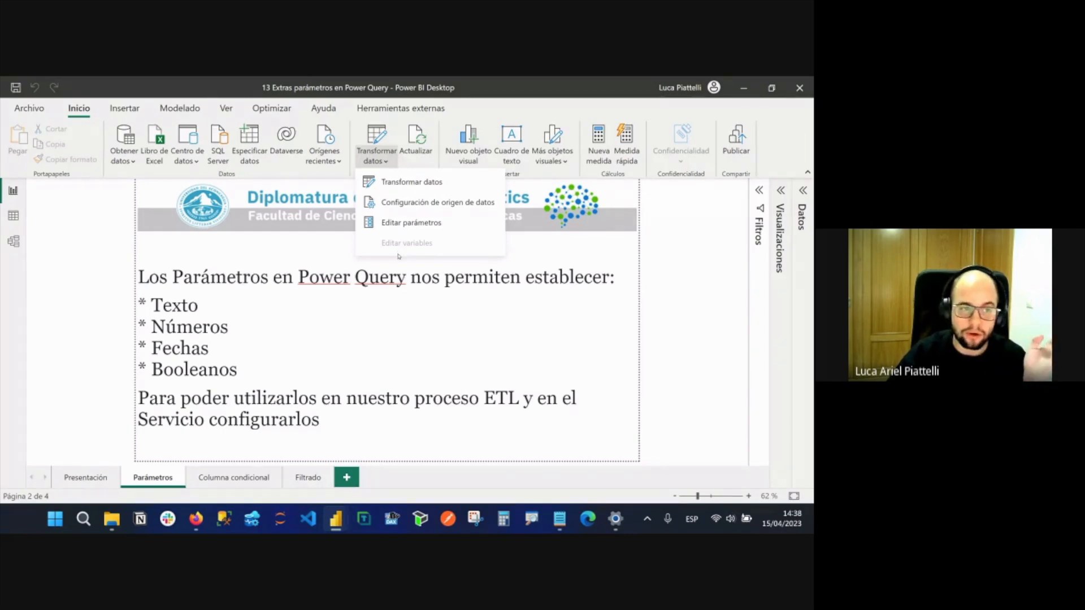
{"action": "left_click", "coordinate": [452, 225]}
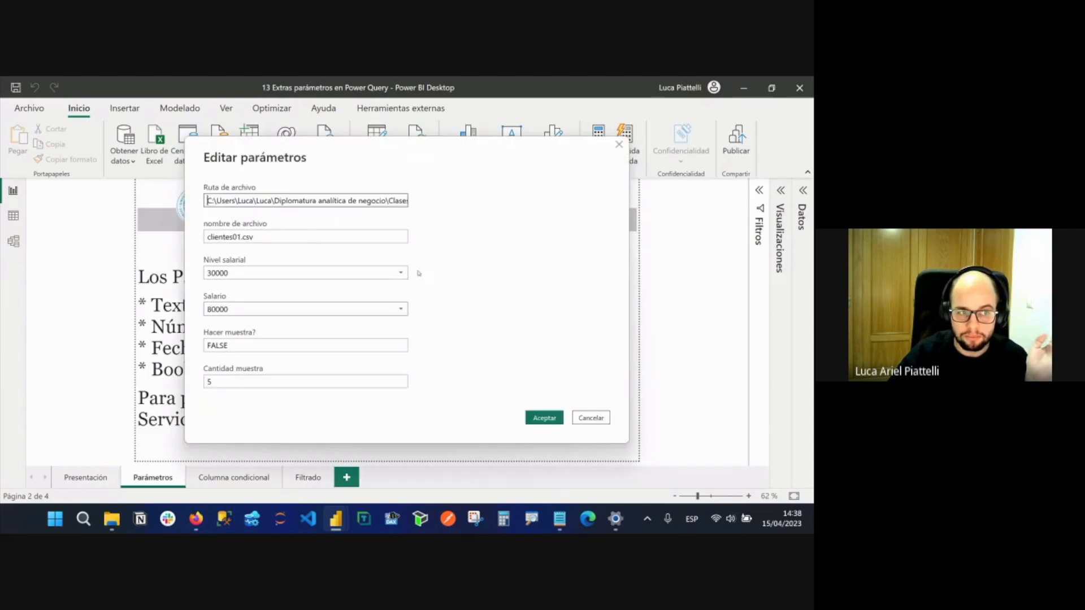
{"action": "triple_click", "coordinate": [320, 200]}
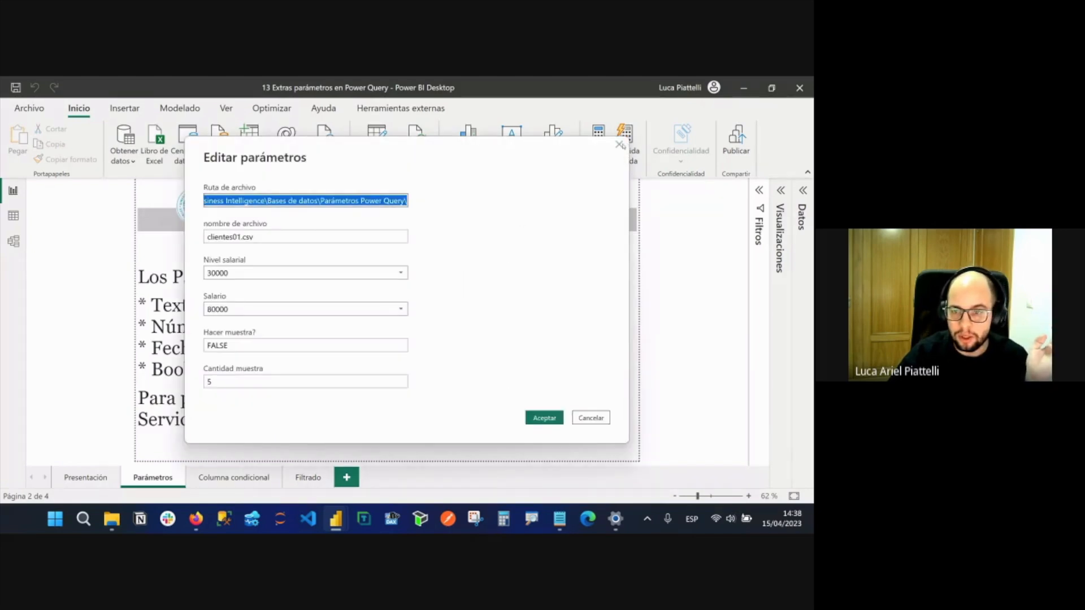
{"action": "left_click", "coordinate": [619, 145]}
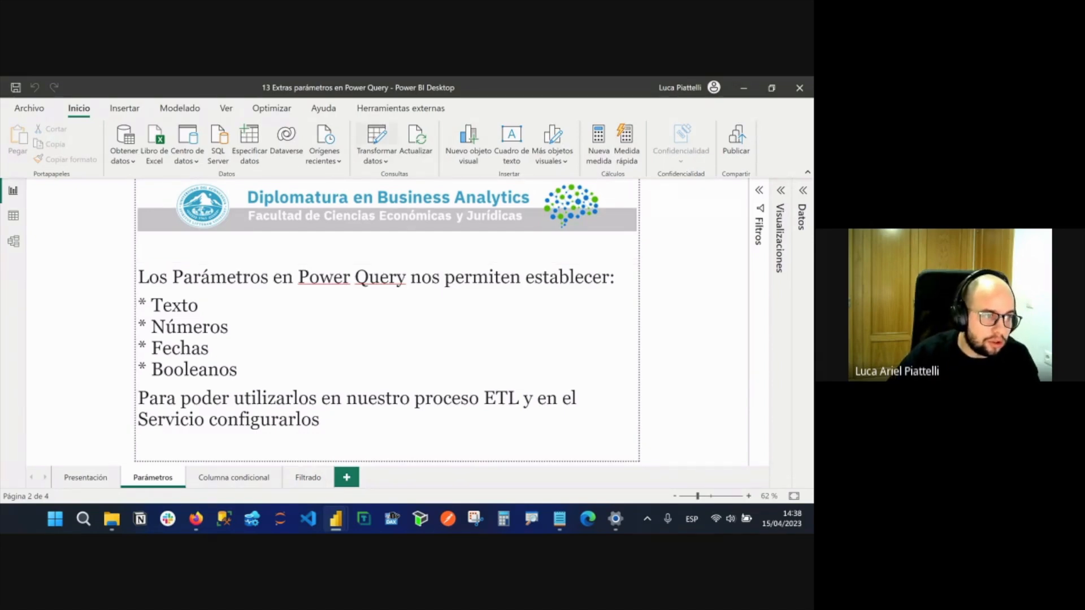
Open the report's queries in the Power Query editor and widen the query list to show more of the parameter path.
{"action": "left_click", "coordinate": [377, 135]}
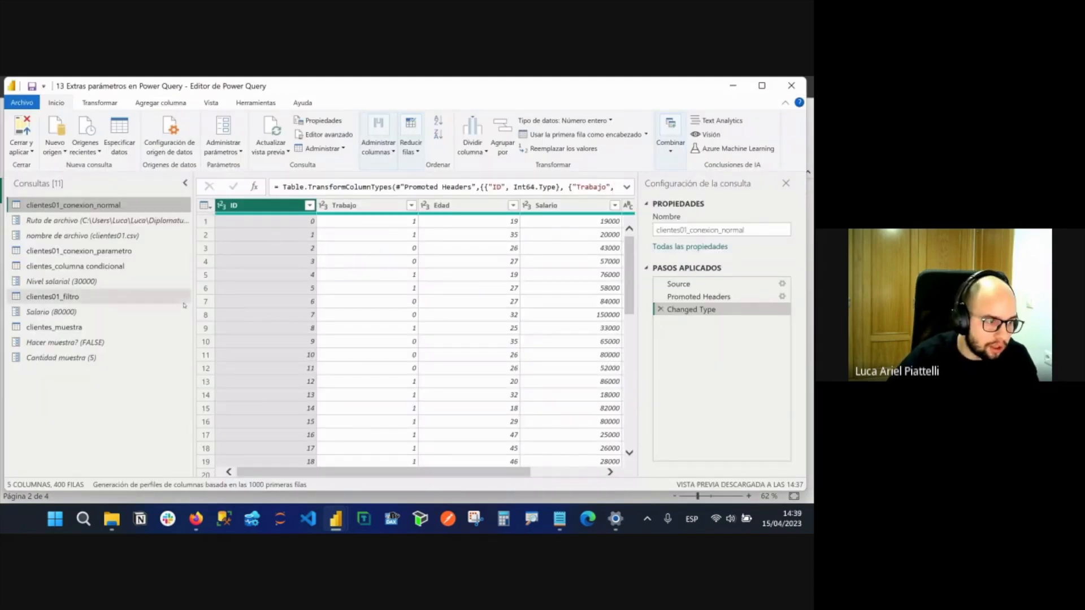
{"action": "left_click_drag", "start_coordinate": [193, 304], "coordinate": [232, 306]}
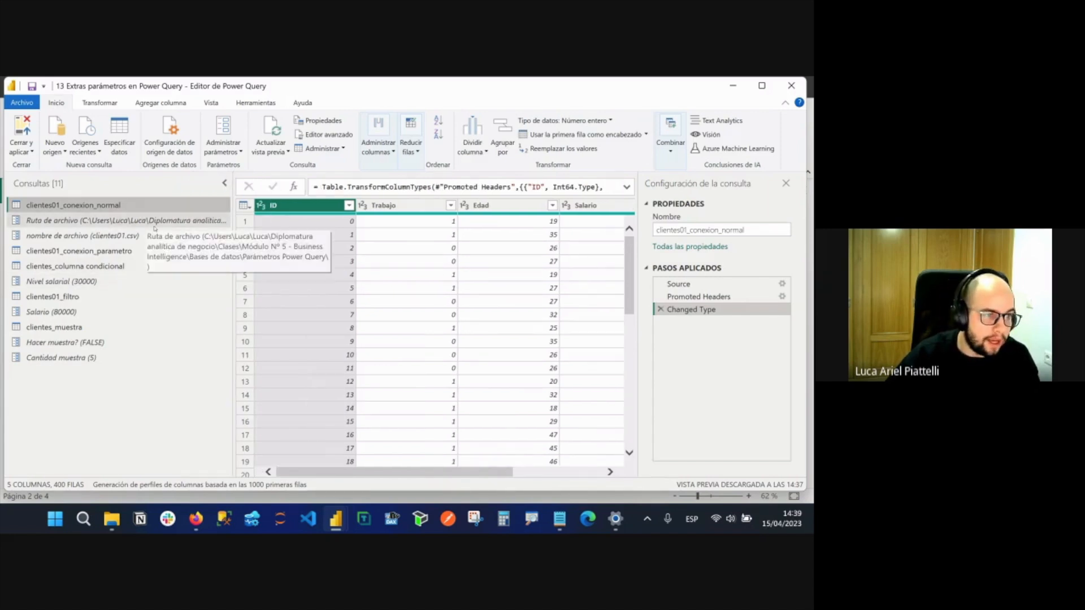
Switch to File Explorer and examine the client files in Módulo Nº 5 - Business Intelligence\Bases de datos\Parámetros Power Query.
{"action": "left_click", "coordinate": [122, 520]}
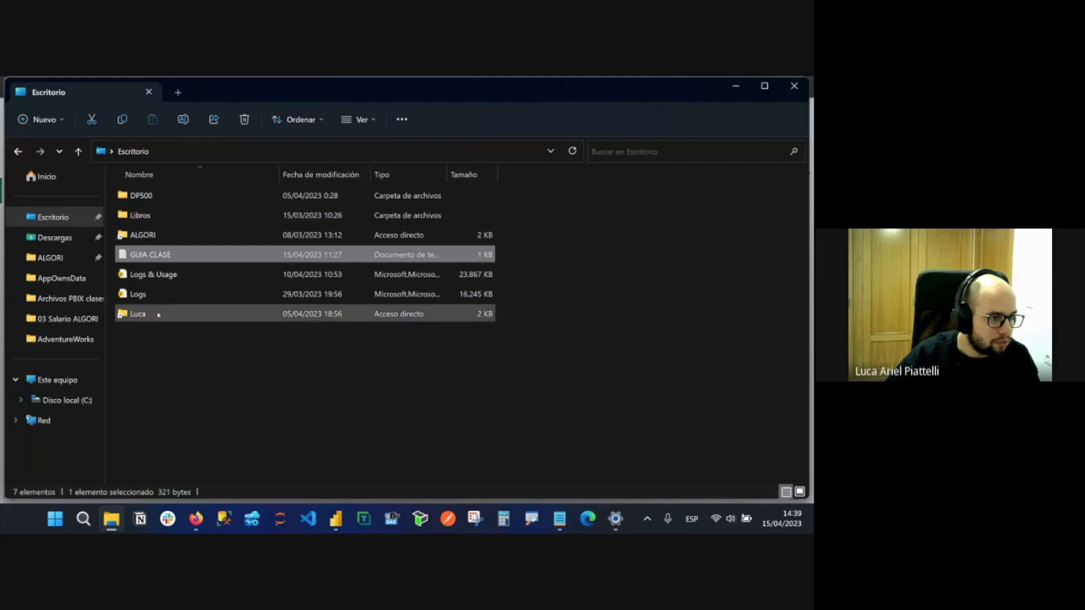
{"action": "double_click", "coordinate": [159, 315]}
{"action": "double_click", "coordinate": [170, 215]}
{"action": "double_click", "coordinate": [163, 197]}
{"action": "double_click", "coordinate": [163, 215]}
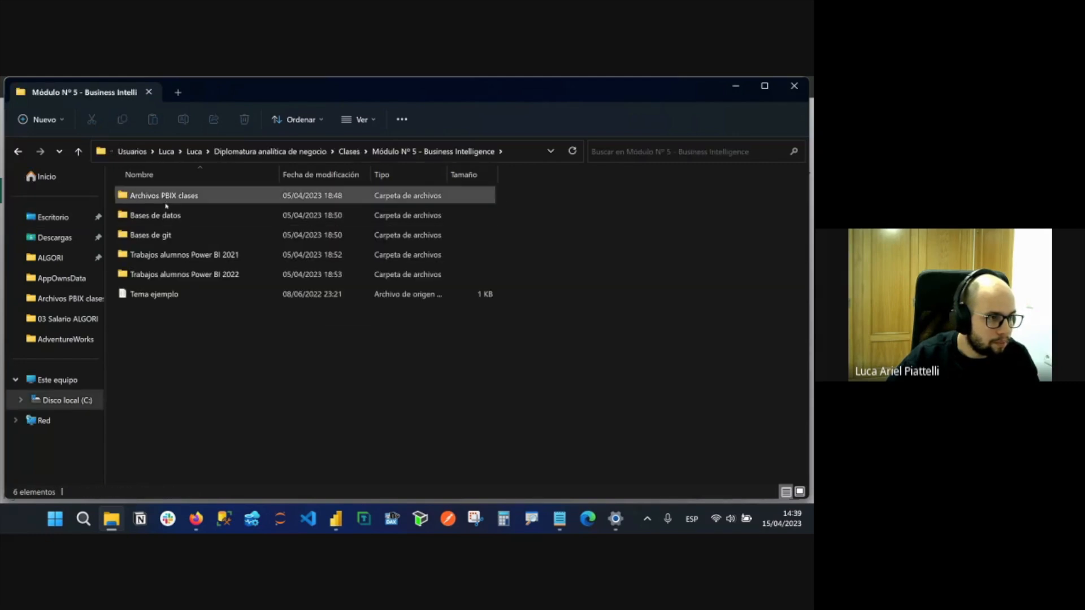
{"action": "double_click", "coordinate": [167, 214]}
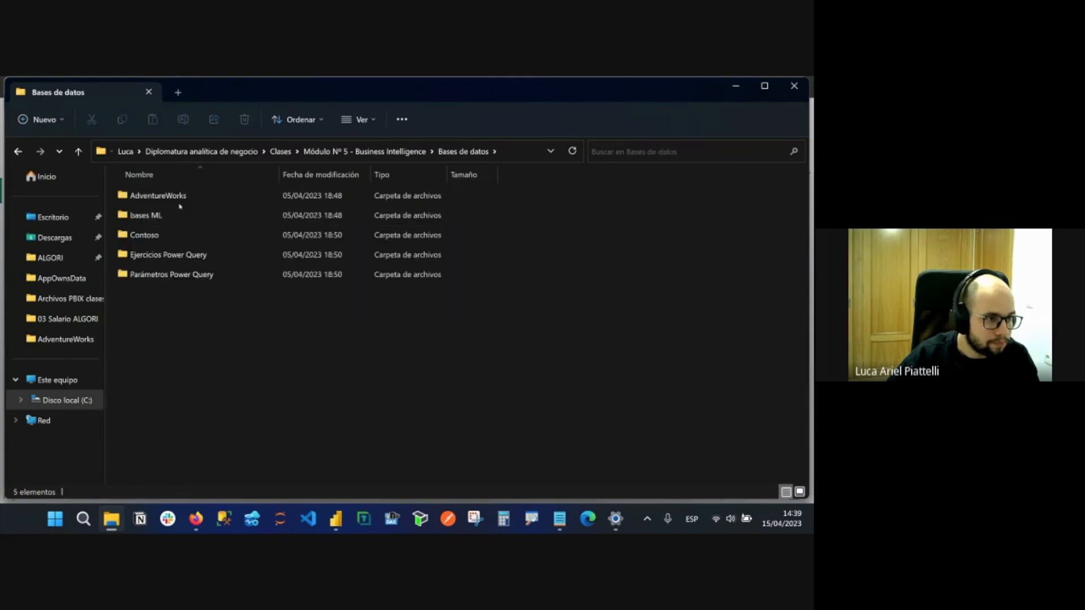
{"action": "double_click", "coordinate": [189, 275]}
{"action": "left_click_drag", "start_coordinate": [330, 329], "coordinate": [280, 289]}
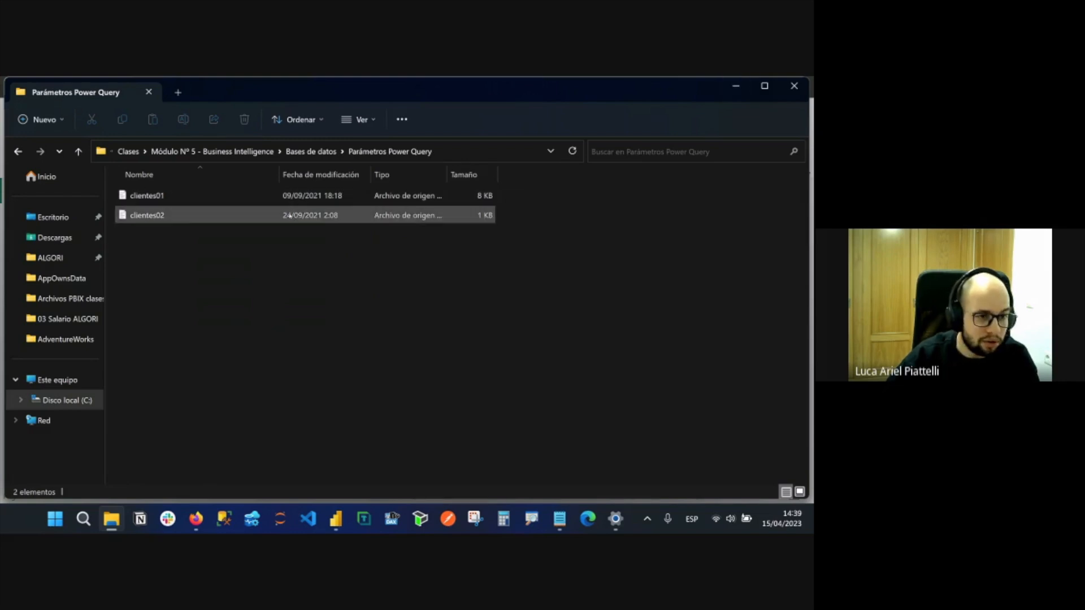
{"action": "left_click", "coordinate": [747, 90]}
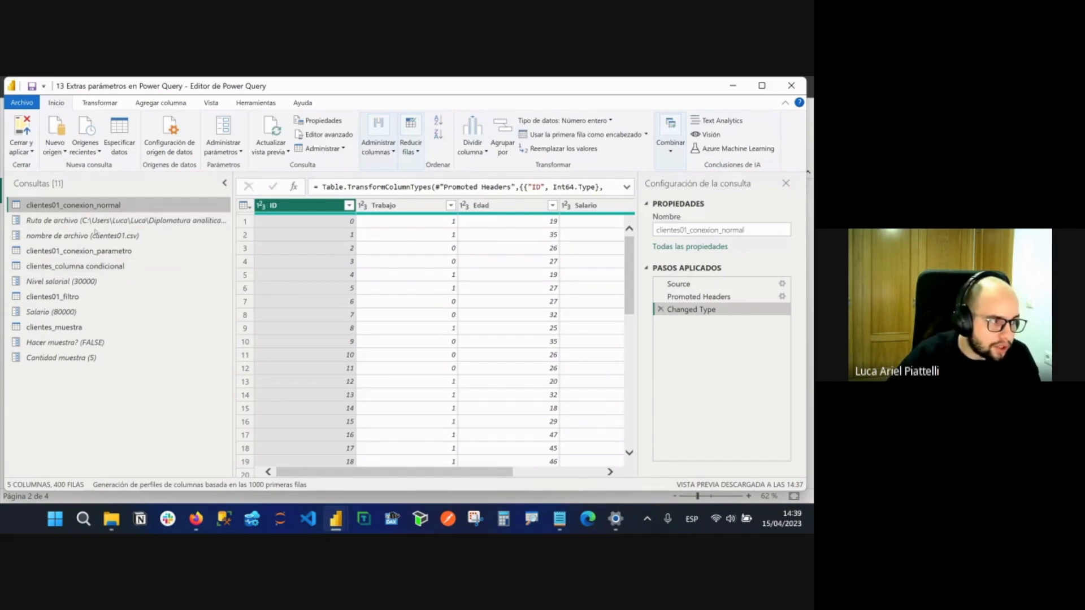
Examine the file path in the Source step settings of clientes01_conexion_normal and leave the settings without changing them.
{"action": "left_click", "coordinate": [695, 283]}
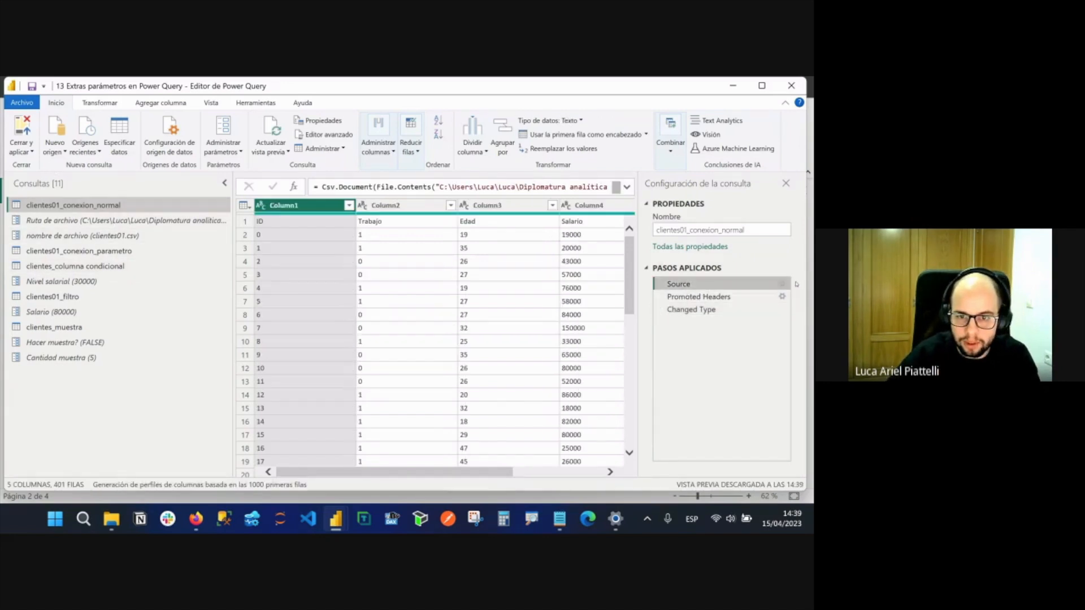
{"action": "left_click", "coordinate": [784, 284]}
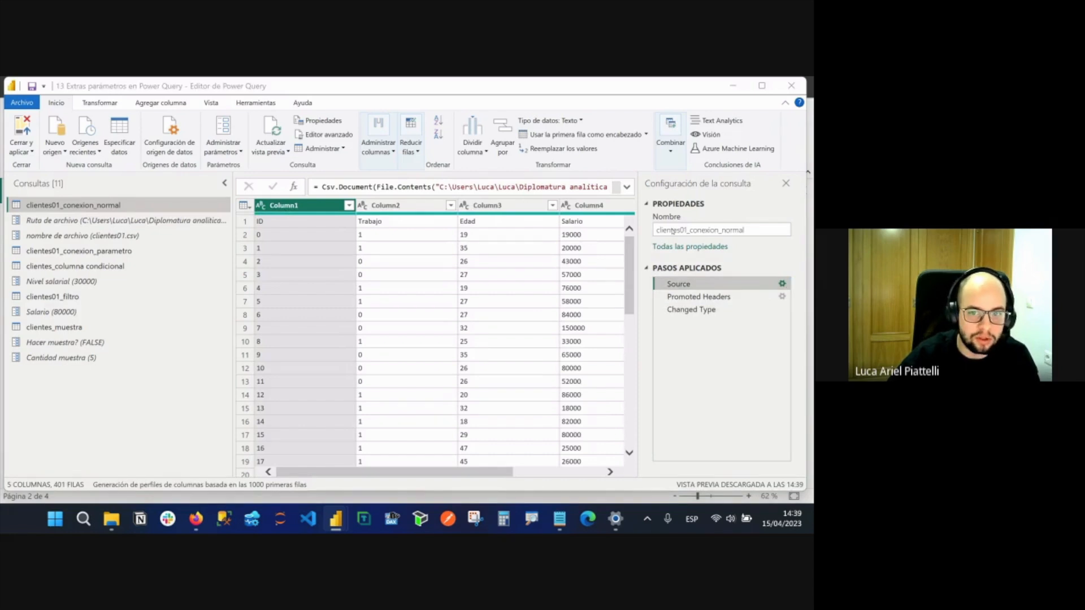
{"action": "left_click_drag", "start_coordinate": [233, 239], "coordinate": [353, 241]}
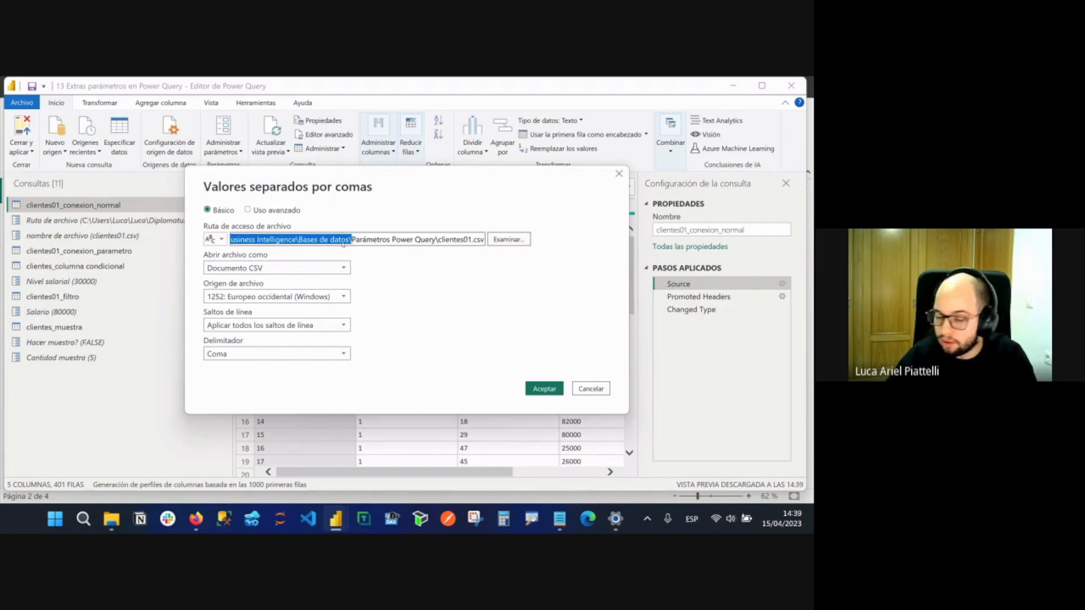
{"action": "left_click_drag", "start_coordinate": [391, 240], "coordinate": [516, 239]}
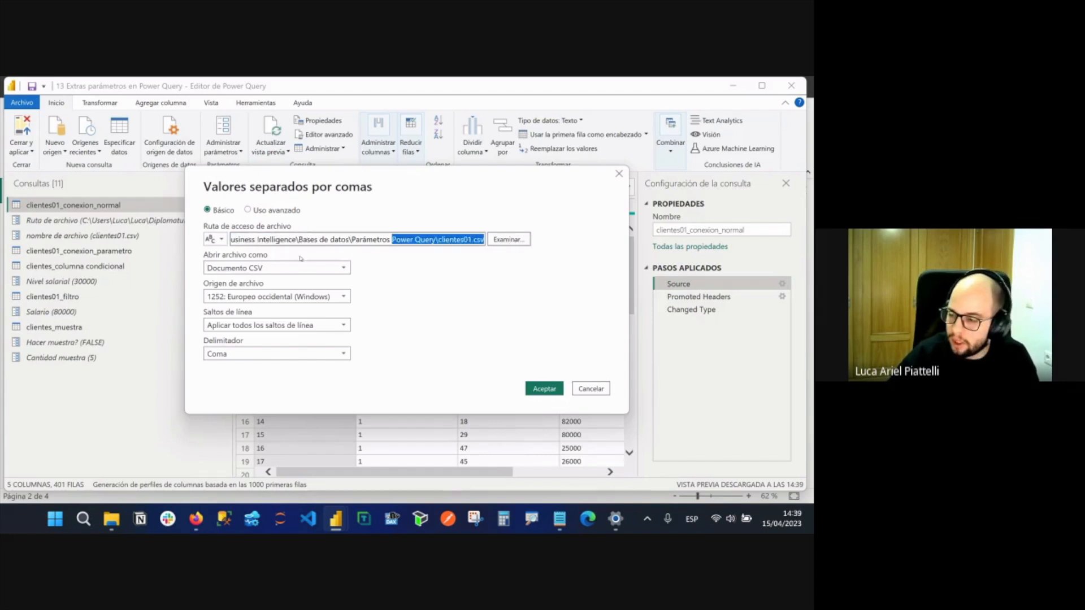
{"action": "left_click_drag", "start_coordinate": [319, 239], "coordinate": [557, 257]}
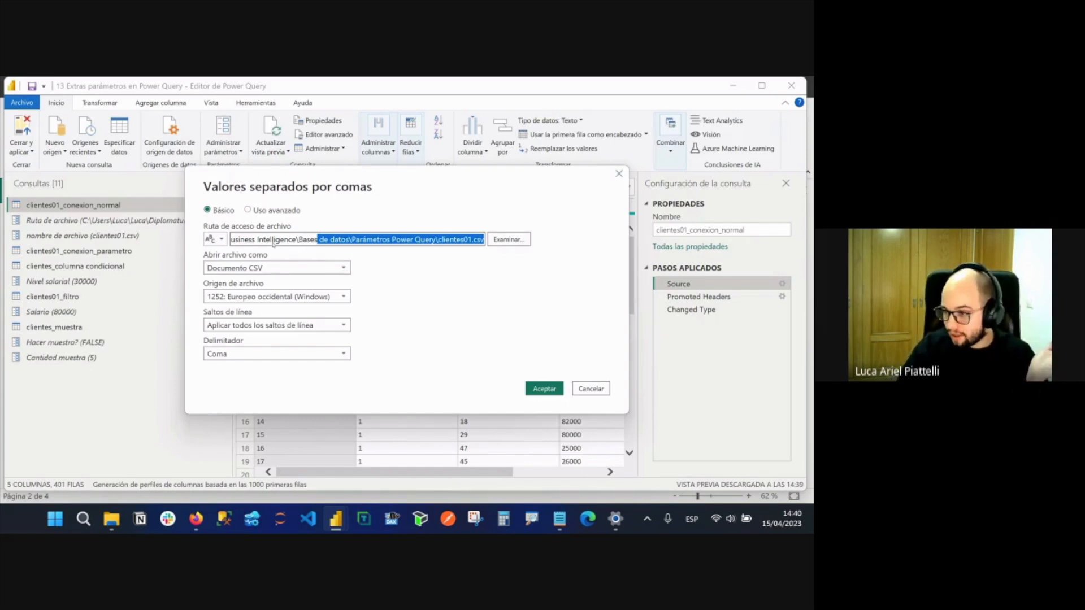
{"action": "left_click", "coordinate": [620, 175]}
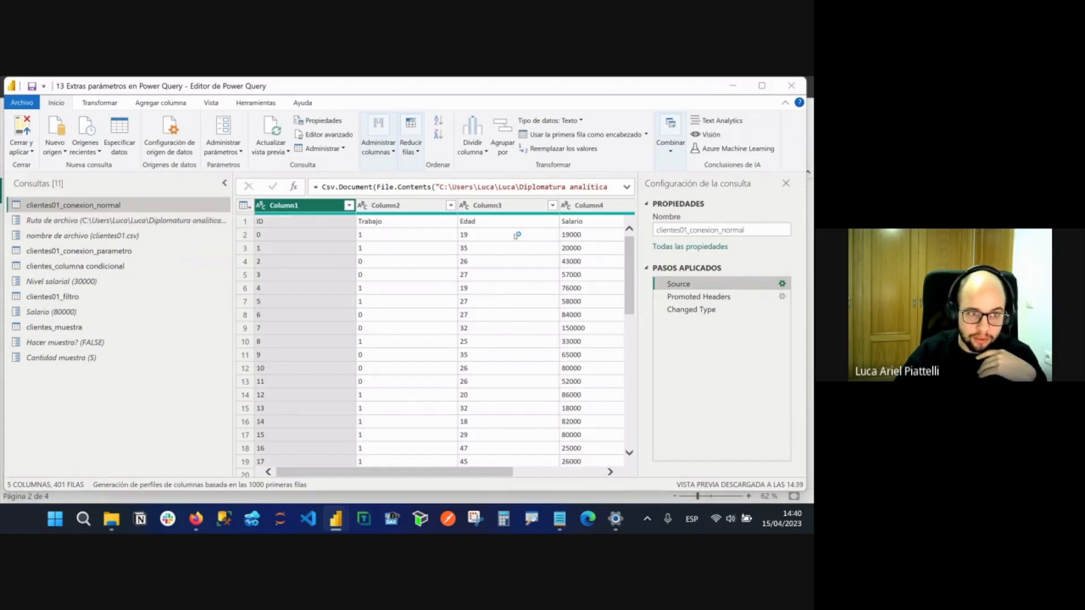
{"action": "left_click_drag", "start_coordinate": [273, 239], "coordinate": [629, 164]}
{"action": "left_click", "coordinate": [619, 174]}
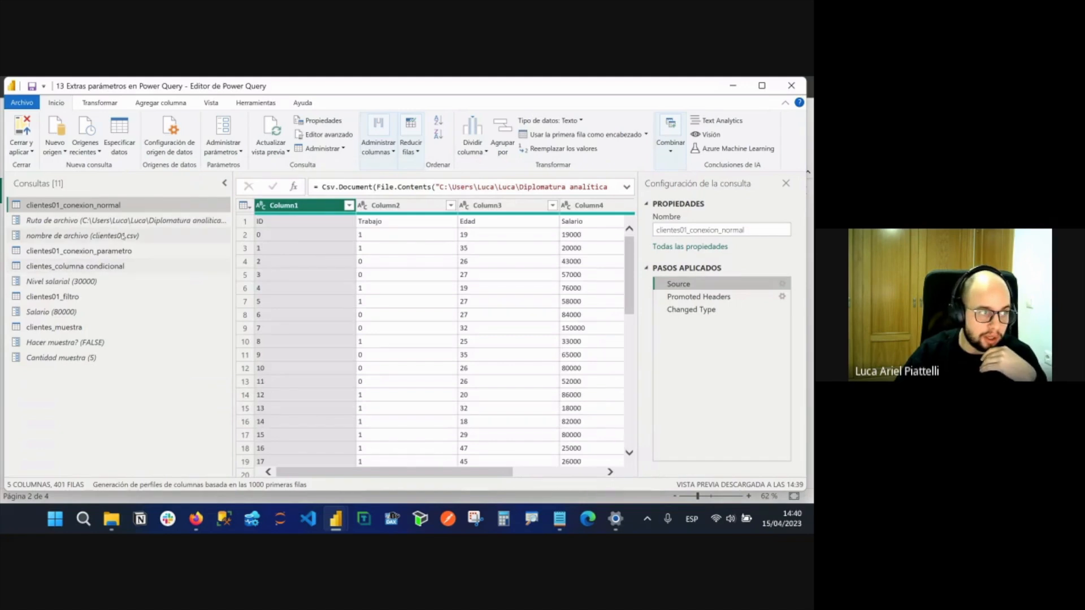
Copy the full current value of the Ruta de archivo parameter.
{"action": "left_click", "coordinate": [133, 225]}
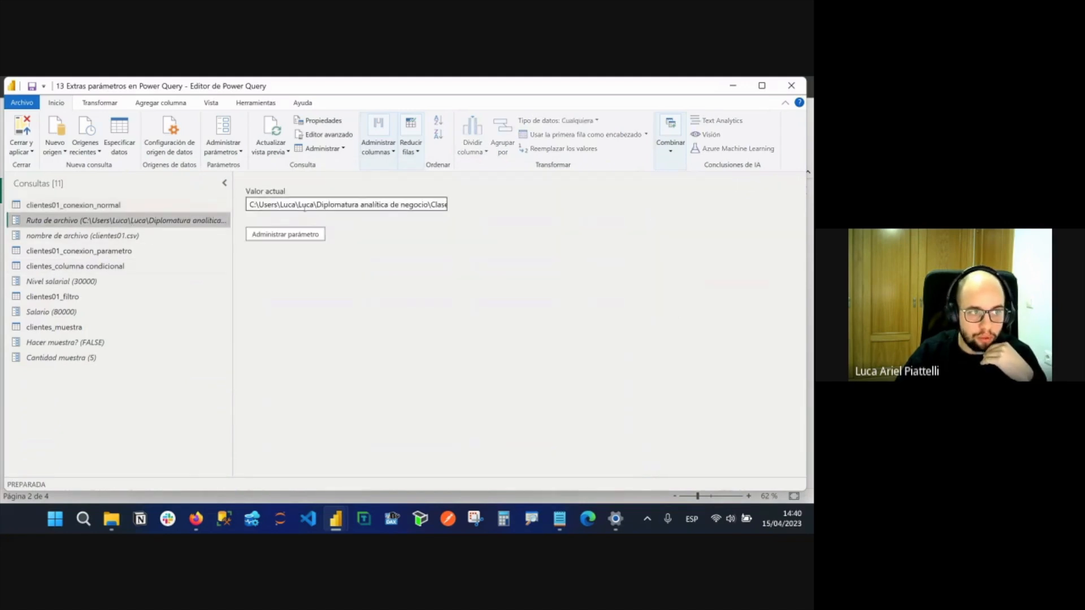
{"action": "left_click_drag", "start_coordinate": [257, 205], "coordinate": [489, 211]}
{"action": "triple_click", "coordinate": [368, 205]}
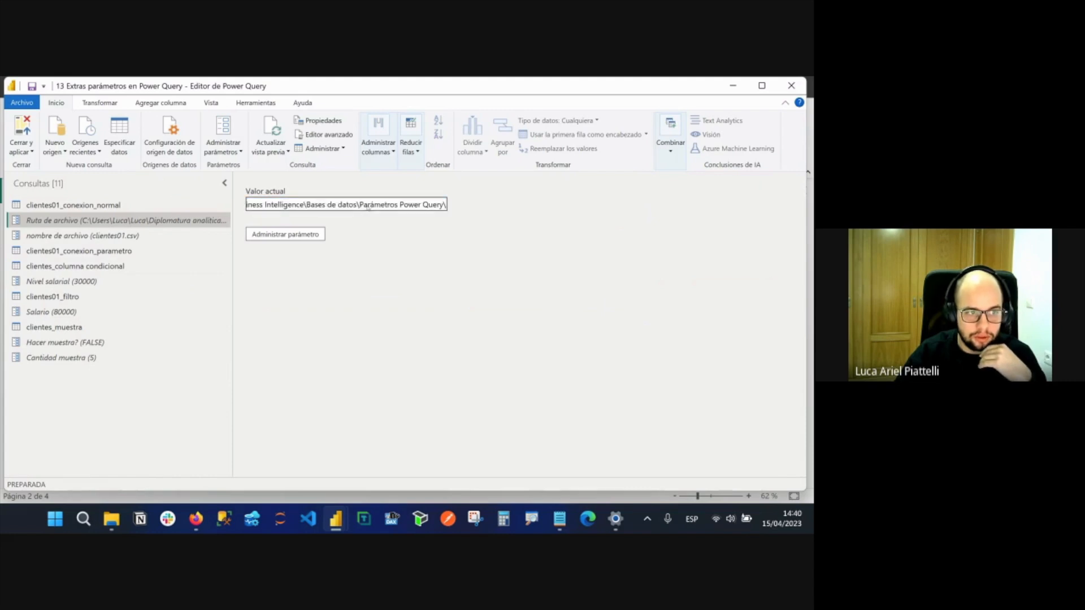
Create a new parameter named "Test ruta de archivo".
{"action": "left_click", "coordinate": [73, 206]}
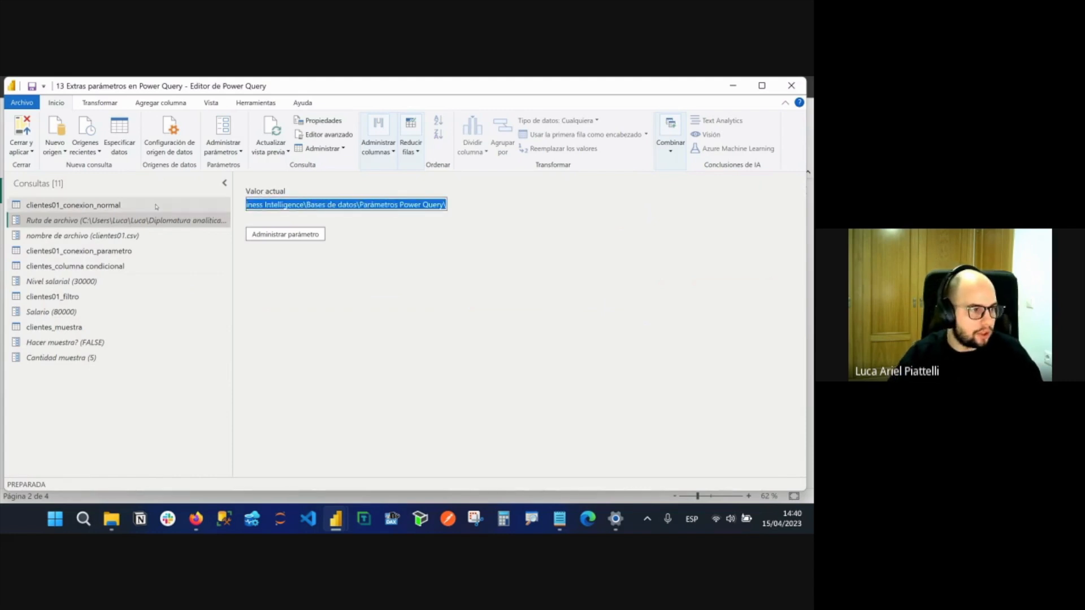
{"action": "left_click", "coordinate": [234, 151]}
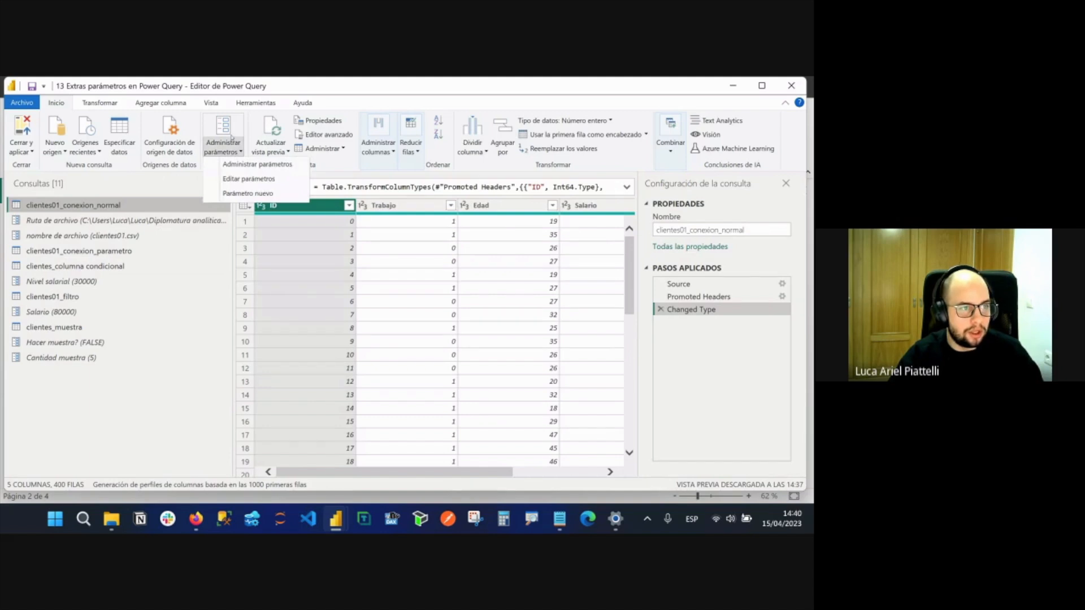
{"action": "left_click", "coordinate": [360, 83]}
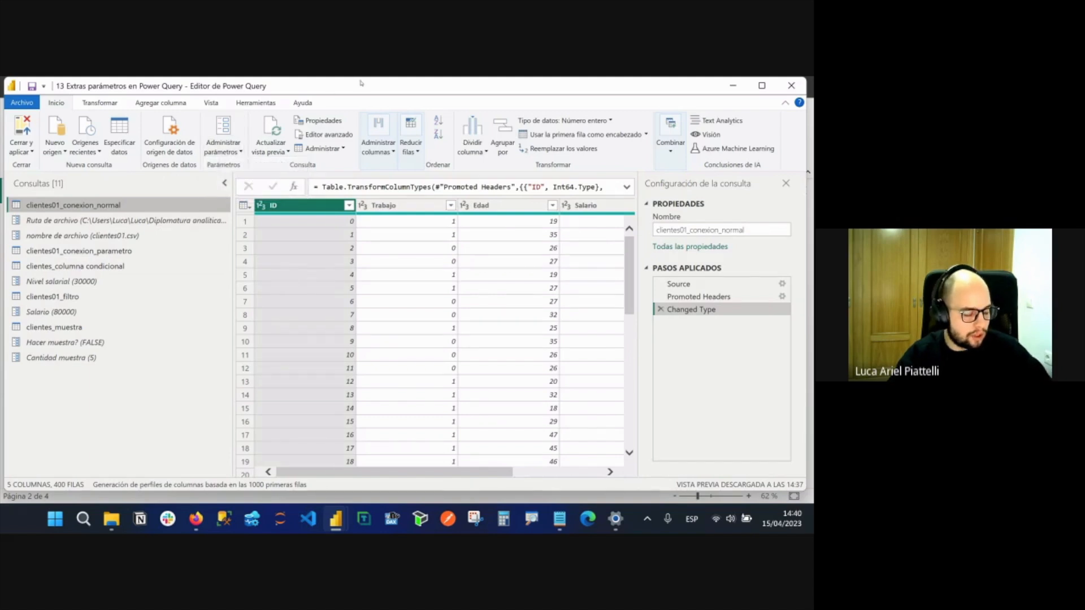
{"action": "left_click_drag", "start_coordinate": [196, 112], "coordinate": [255, 177]}
{"action": "key", "text": "Escape"}
{"action": "left_click", "coordinate": [230, 146]}
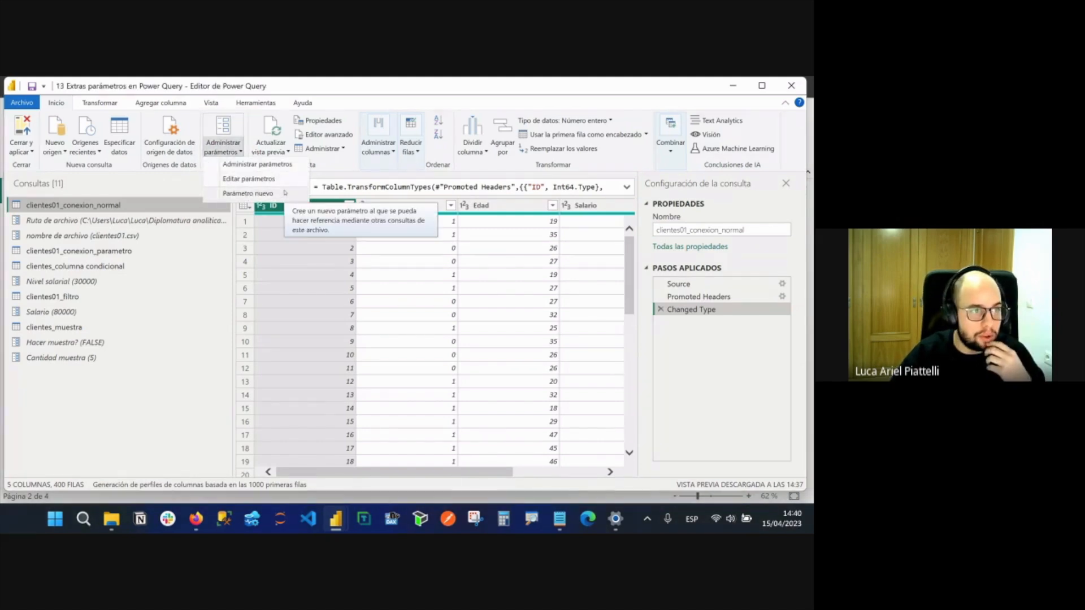
{"action": "left_click", "coordinate": [285, 193]}
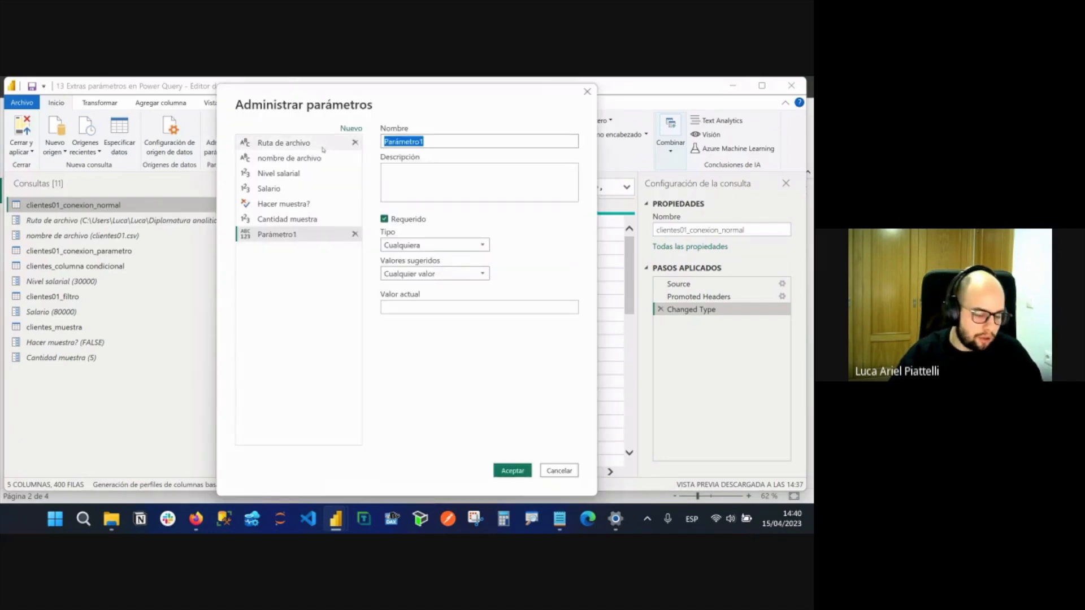
{"action": "type", "text": "Test n"}
{"action": "type", "text": "uta de archivo"}
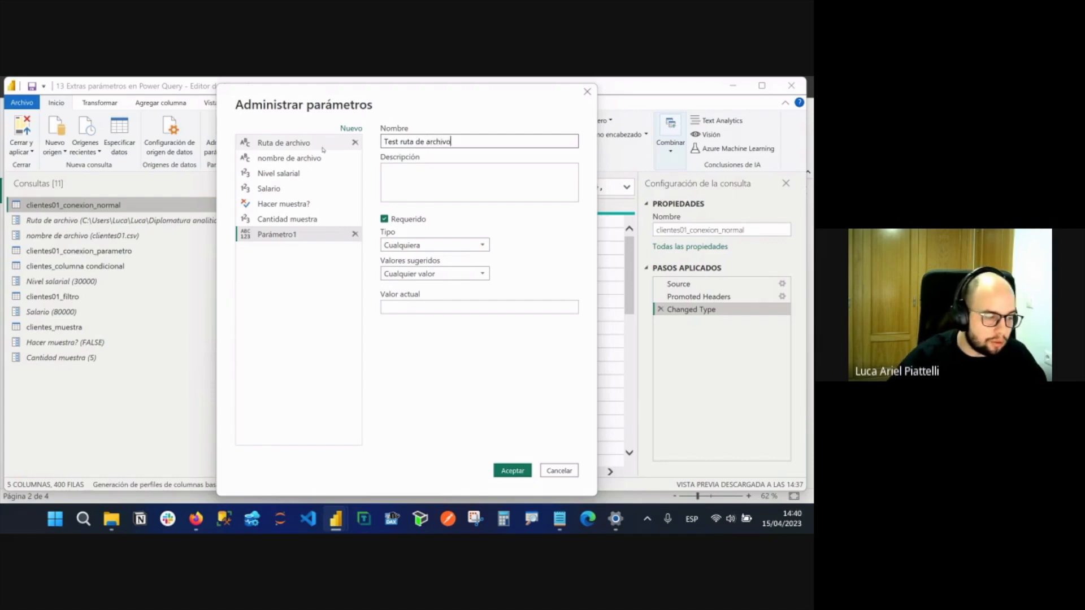
Describe the new parameter as "Aqui se guarda la ruta de la computara donde guardas tu excel".
{"action": "left_click", "coordinate": [493, 168]}
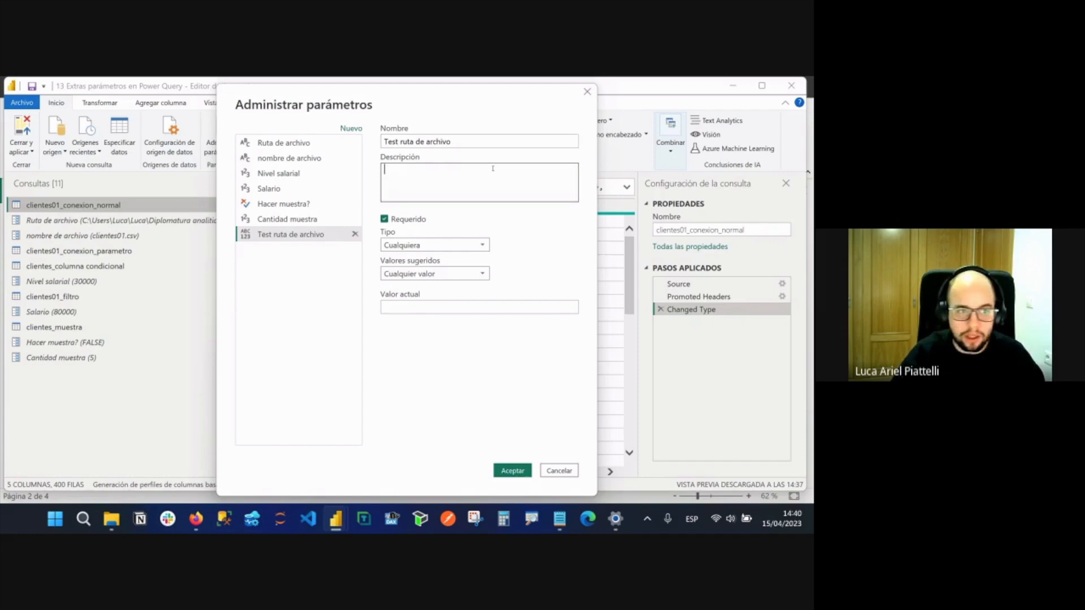
{"action": "type", "text": "Aqu"}
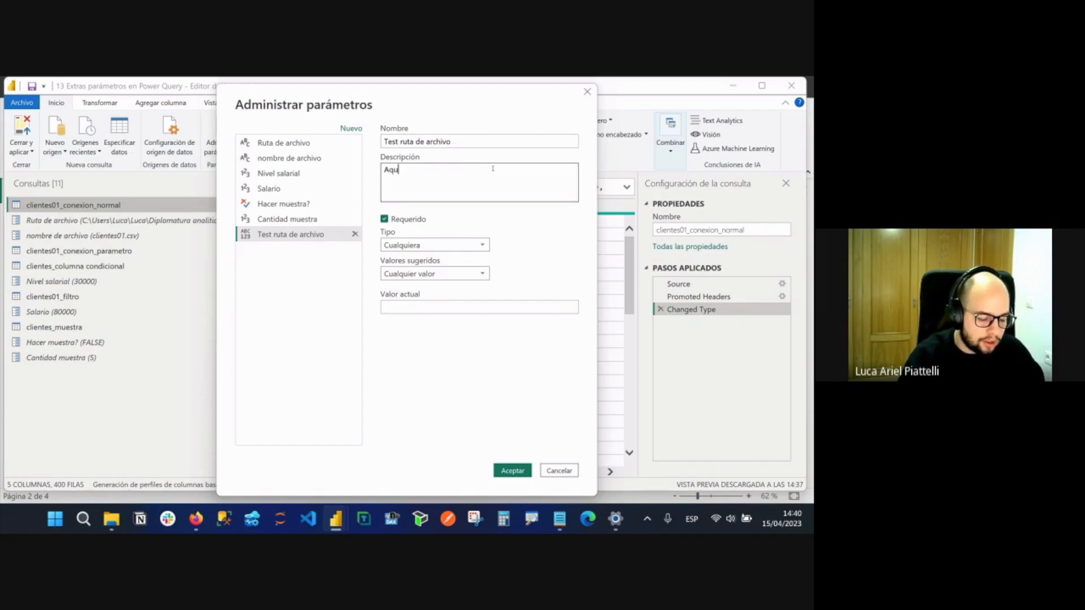
{"action": "type", "text": "i se guarda la r"}
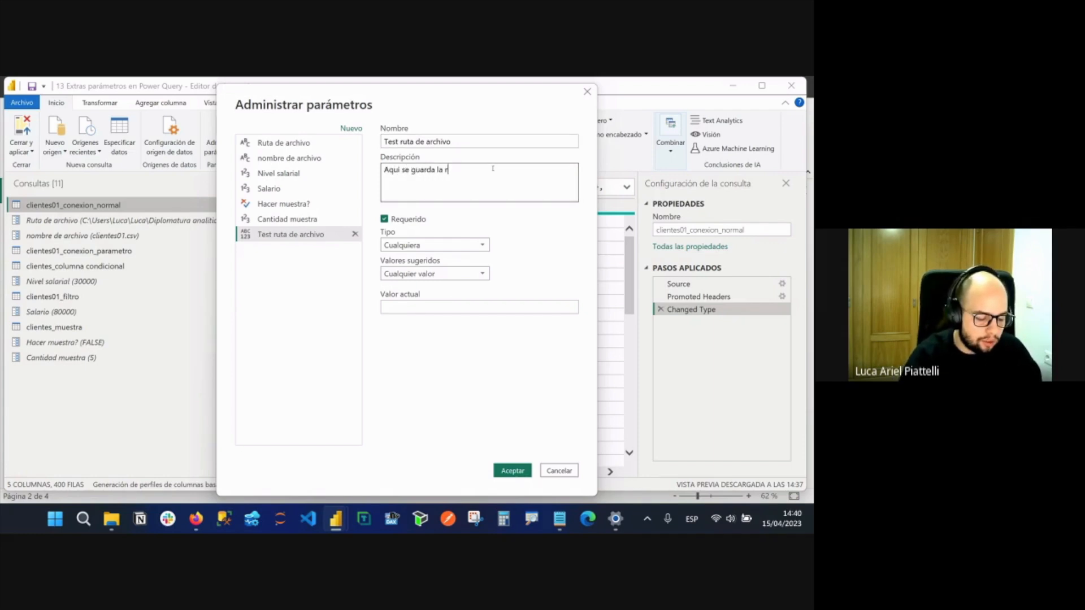
{"action": "type", "text": "uta de la computara donde guar"}
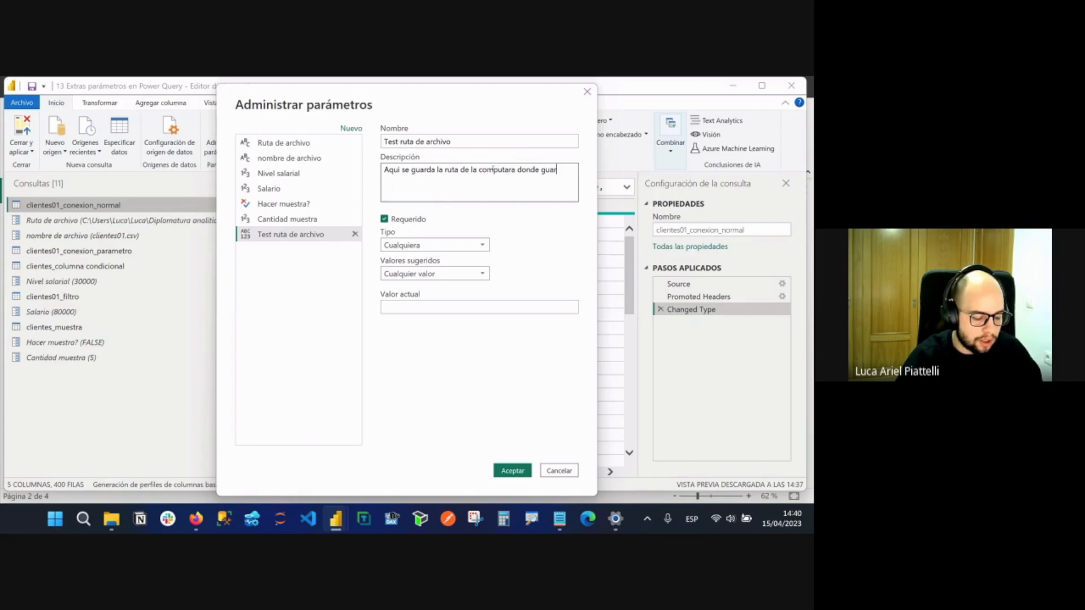
{"action": "type", "text": "das tu excel"}
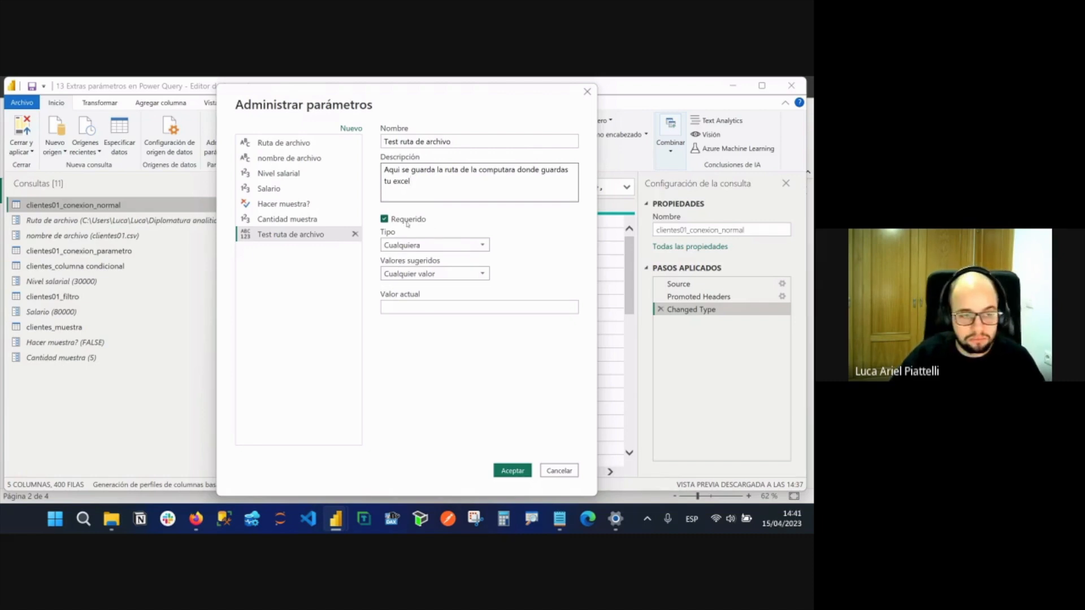
Set the parameter's type to Texto with Cualquier valor suggested, paste the copied folder path as its current value, and accept it.
{"action": "left_click", "coordinate": [416, 245]}
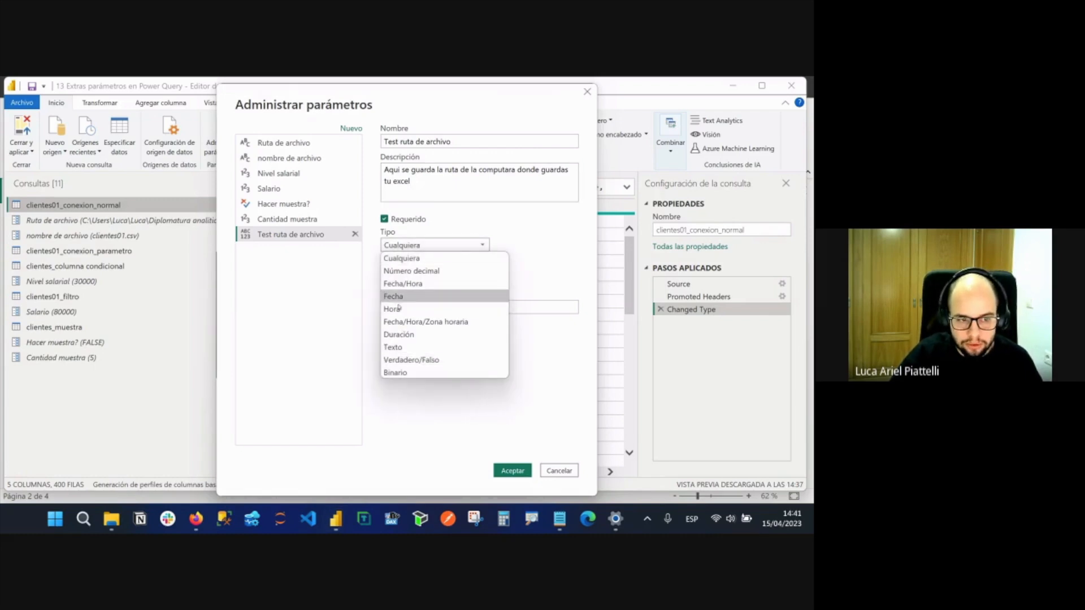
{"action": "left_click", "coordinate": [421, 347]}
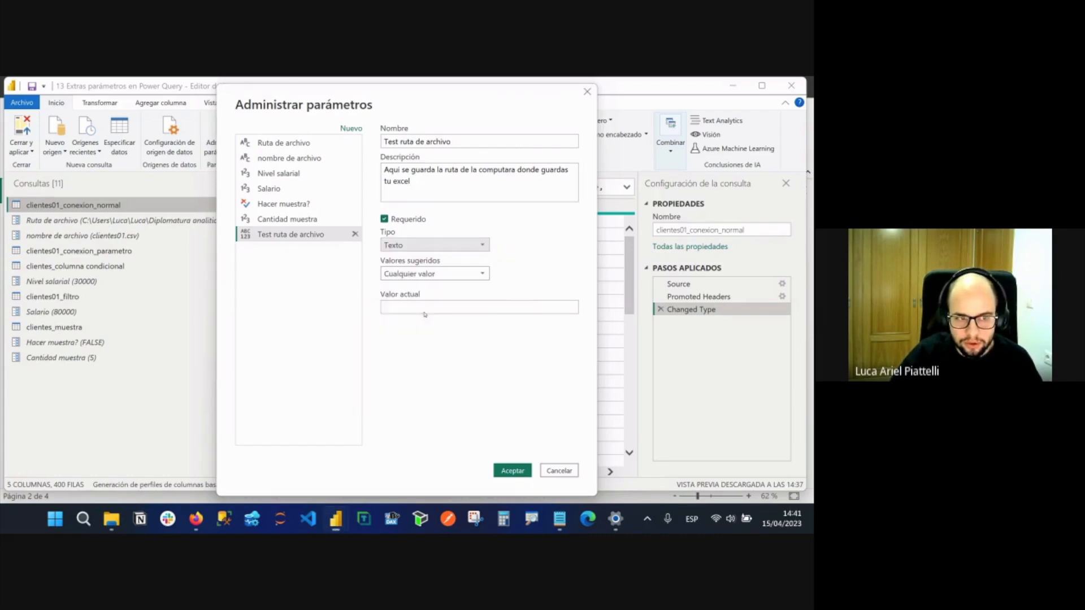
{"action": "left_click", "coordinate": [463, 274]}
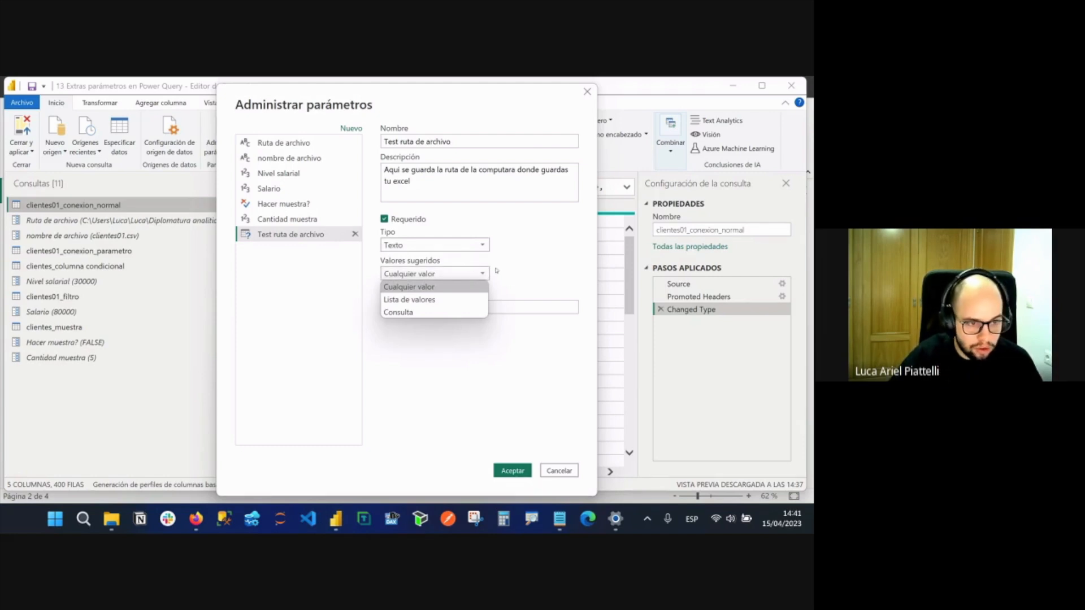
{"action": "left_click", "coordinate": [440, 288]}
{"action": "left_click", "coordinate": [420, 310]}
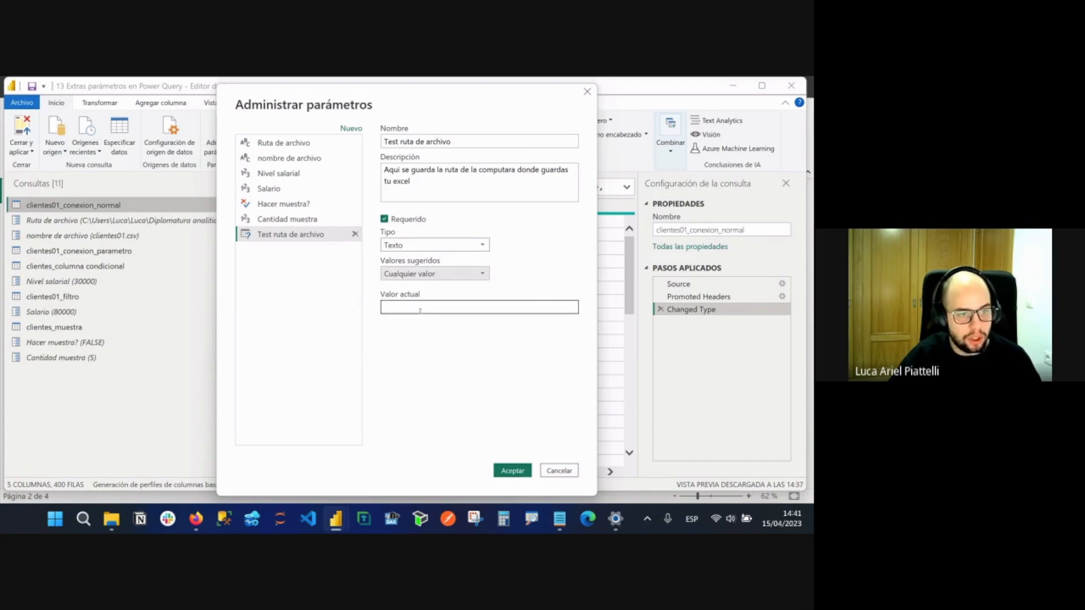
{"action": "key", "text": "ctrl+v"}
{"action": "left_click", "coordinate": [513, 470]}
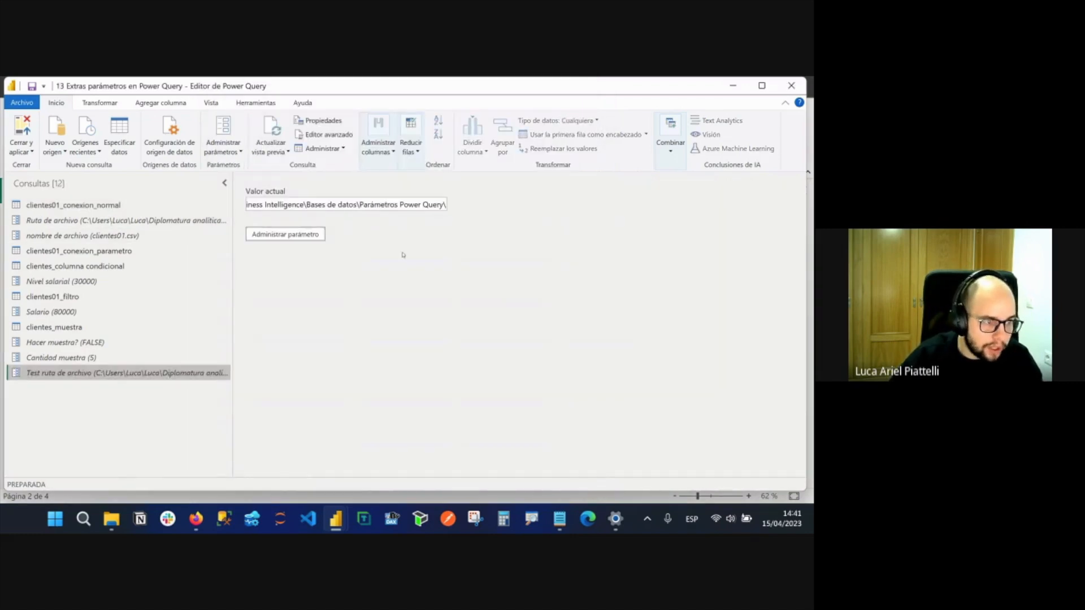
Review the current values of the Test ruta de archivo and nombre de archivo parameters.
{"action": "left_click_drag", "start_coordinate": [260, 205], "coordinate": [113, 204]}
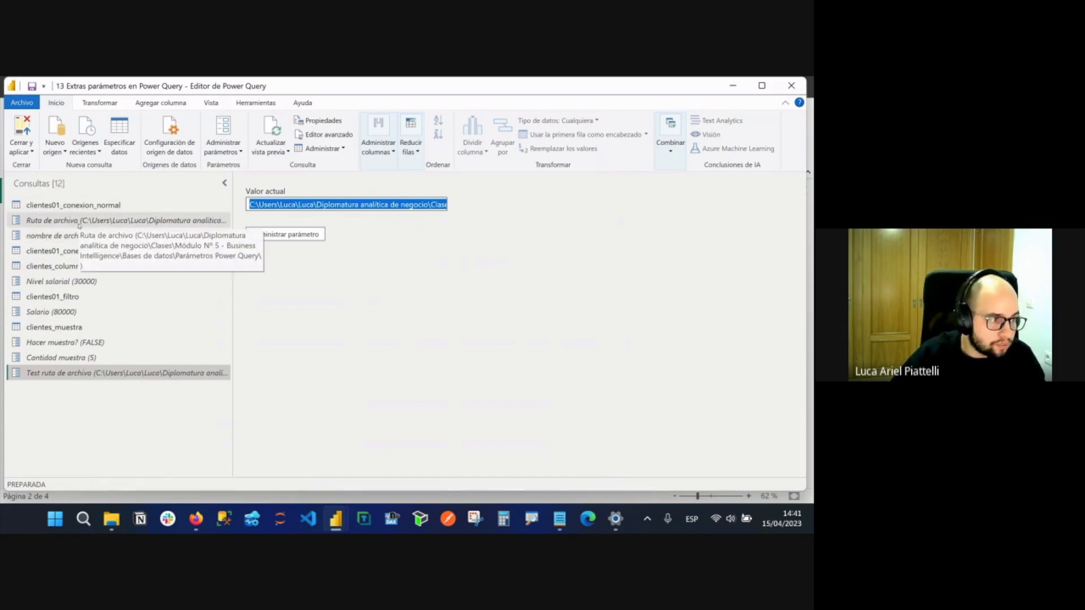
{"action": "left_click", "coordinate": [106, 237]}
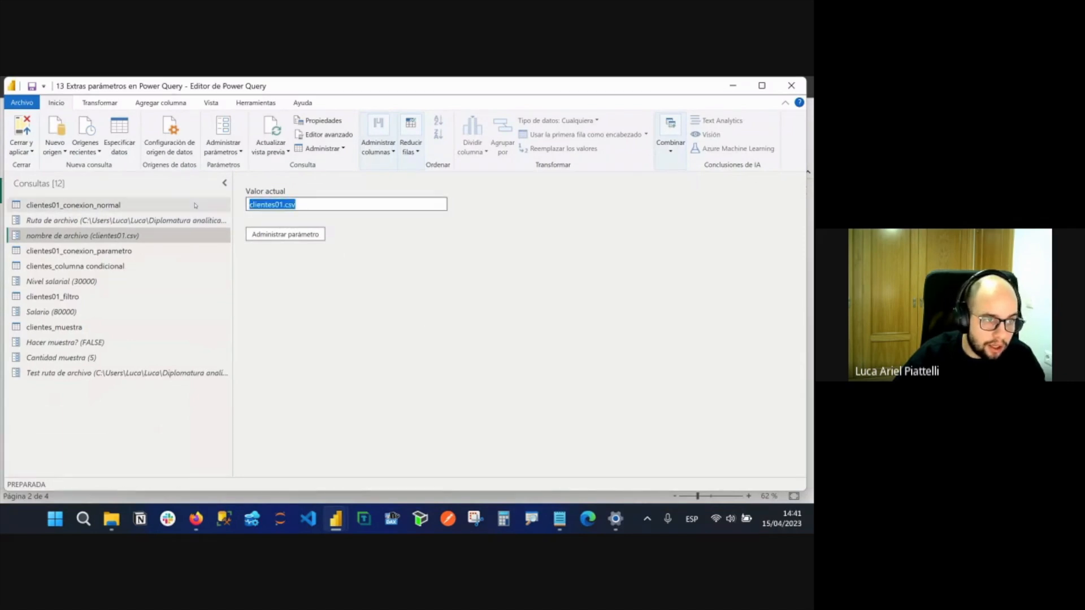
{"action": "left_click", "coordinate": [313, 204]}
{"action": "left_click_drag", "start_coordinate": [314, 210], "coordinate": [221, 219]}
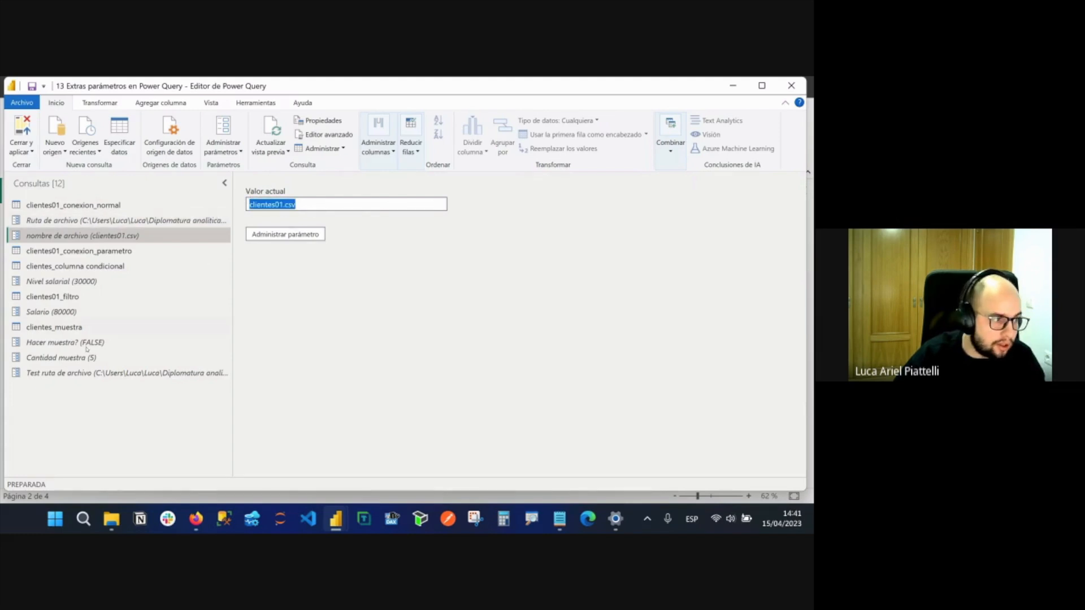
Examine the Source settings of clientes01_conexion_parametro, comparing Básico with Uso avanzado and viewing the type options for the first path element.
{"action": "left_click", "coordinate": [132, 256]}
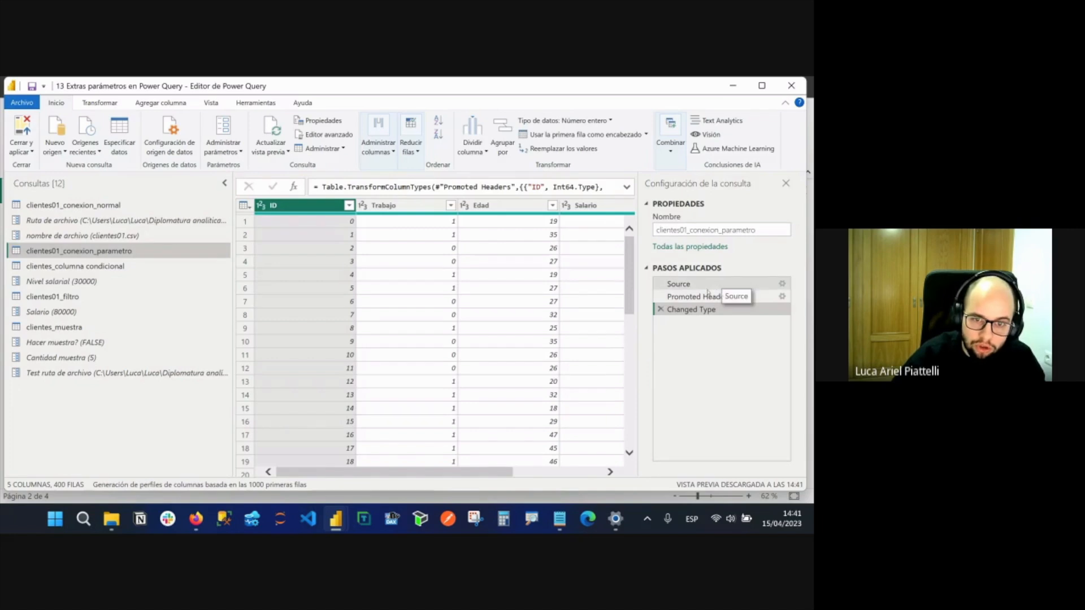
{"action": "left_click", "coordinate": [754, 283]}
{"action": "left_click", "coordinate": [782, 283]}
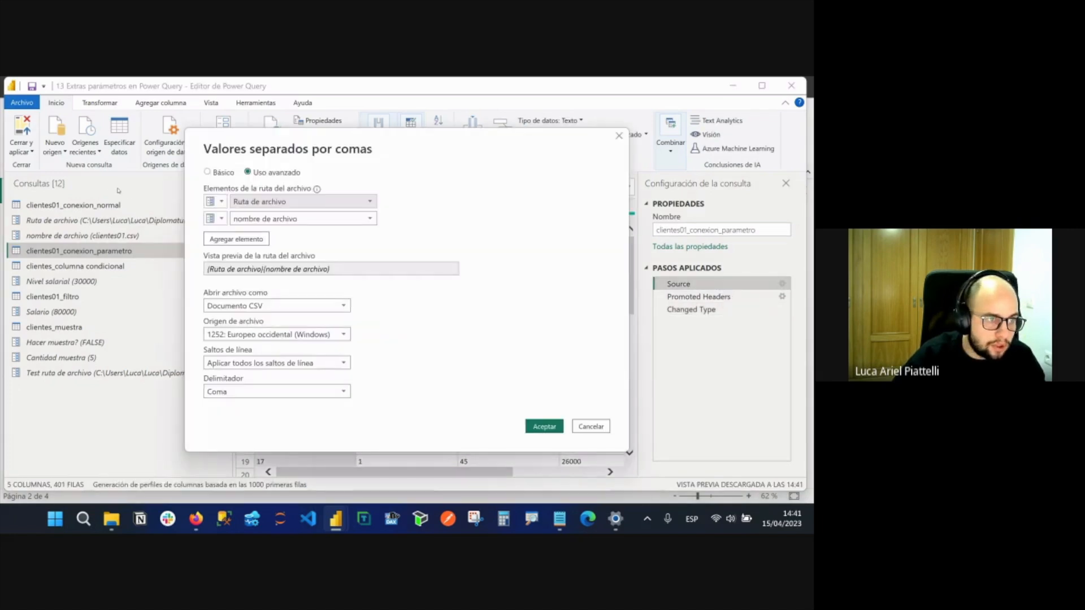
{"action": "left_click", "coordinate": [222, 173]}
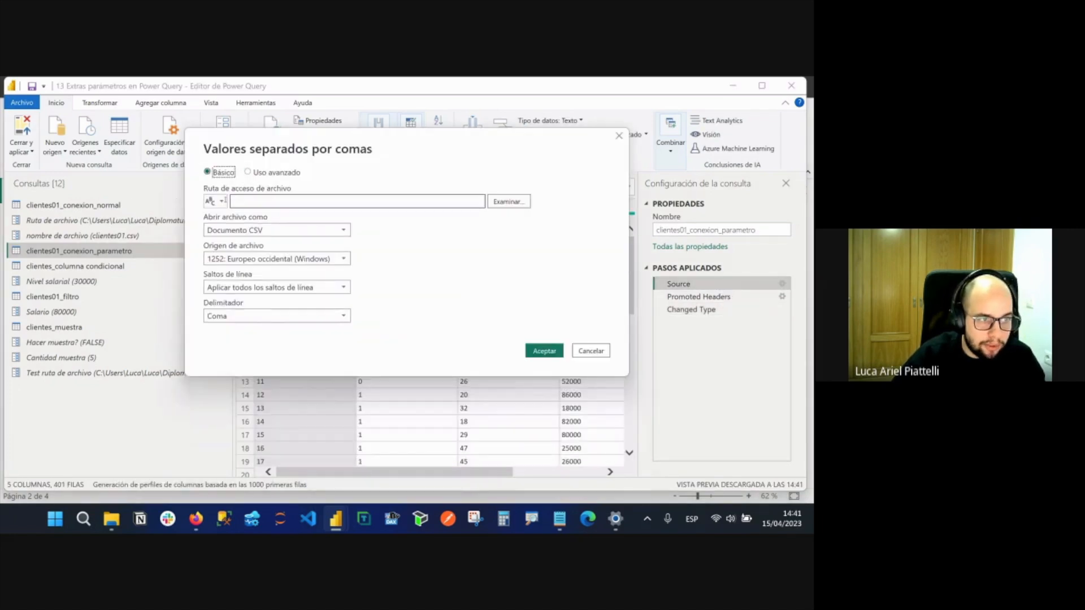
{"action": "left_click", "coordinate": [273, 173]}
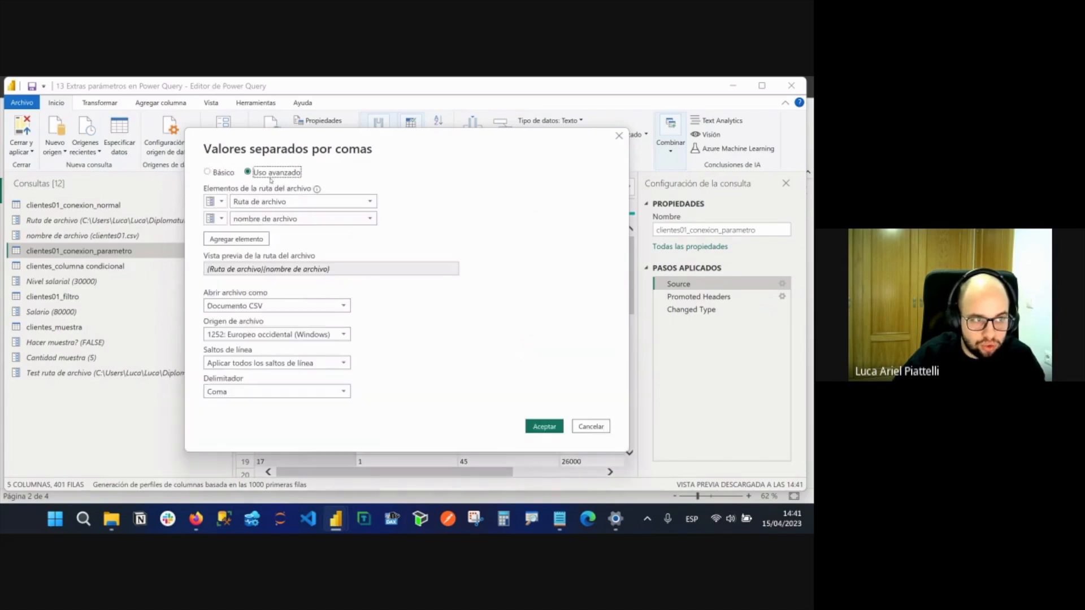
{"action": "left_click", "coordinate": [215, 202]}
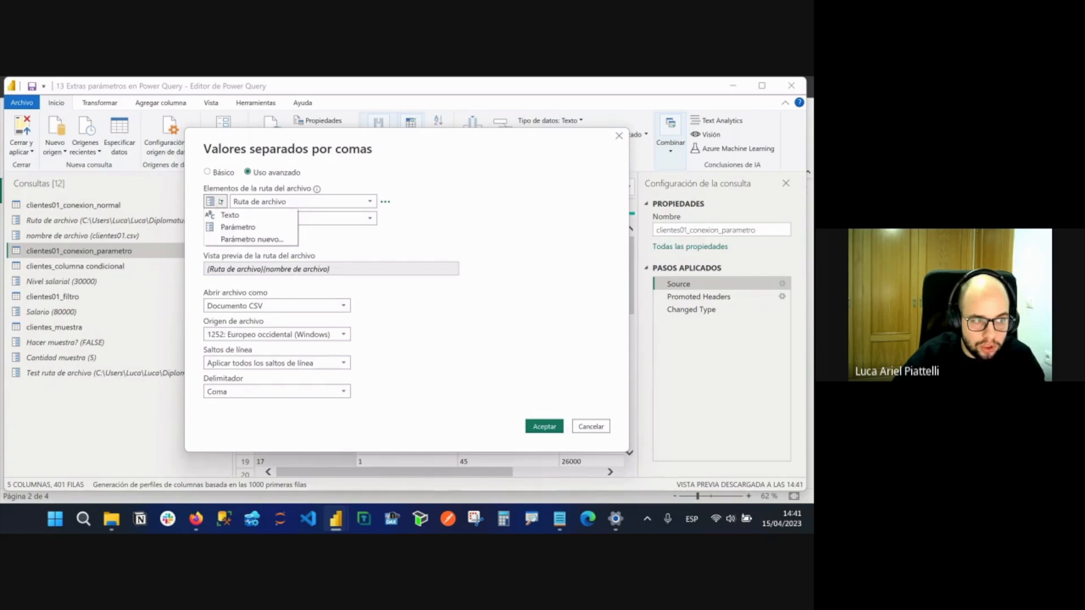
{"action": "left_click", "coordinate": [536, 229]}
Add three empty text elements to the file path in the Source settings of clientes01_conexion_parametro.
{"action": "left_click", "coordinate": [244, 239]}
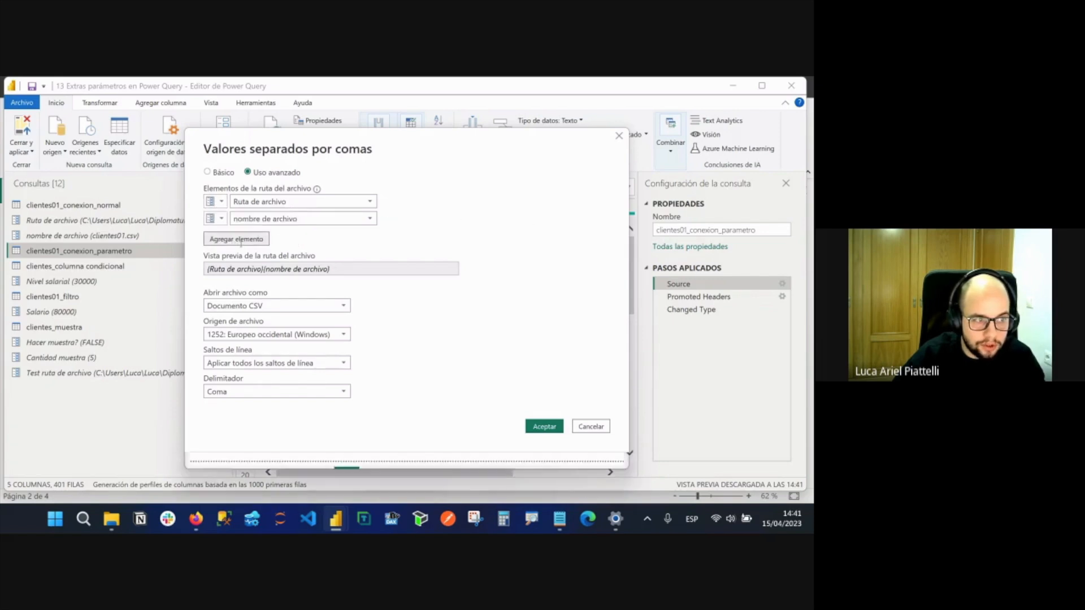
{"action": "left_click", "coordinate": [245, 256]}
{"action": "left_click", "coordinate": [245, 272]}
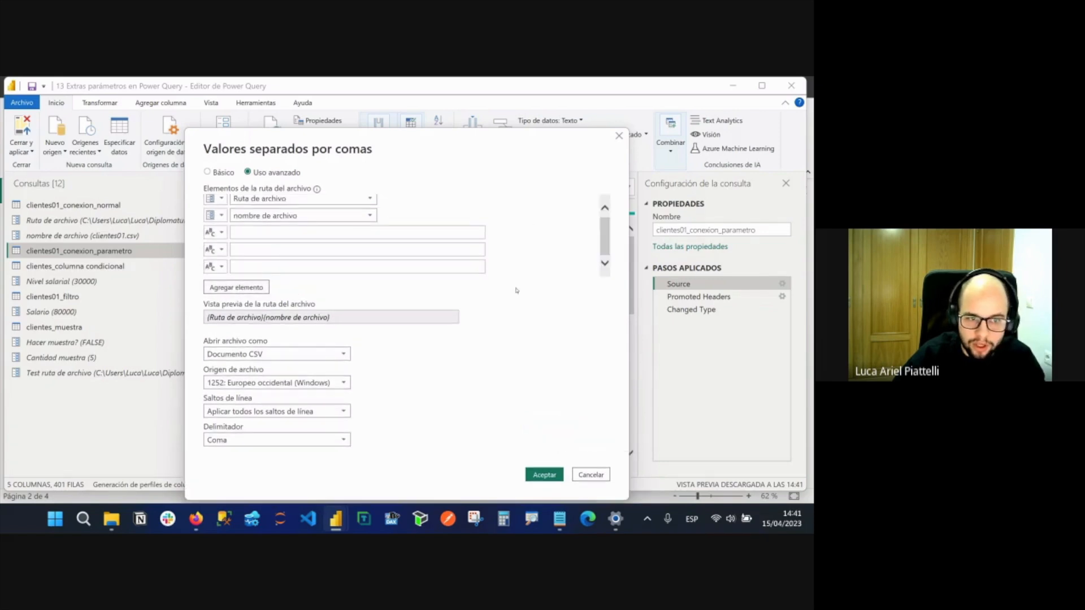
Remove the three empty text elements from the file path and cancel the Source settings of clientes01_conexion_parametro.
{"action": "left_click", "coordinate": [493, 266]}
{"action": "left_click", "coordinate": [499, 279]}
{"action": "left_click", "coordinate": [493, 252]}
{"action": "left_click", "coordinate": [502, 265]}
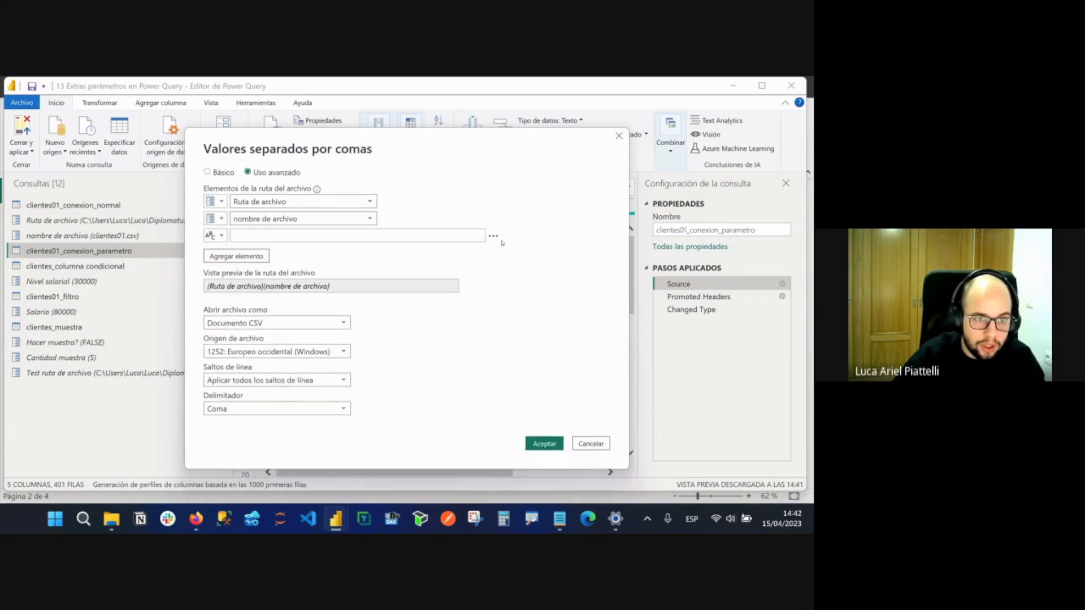
{"action": "left_click", "coordinate": [494, 236]}
{"action": "left_click", "coordinate": [502, 248]}
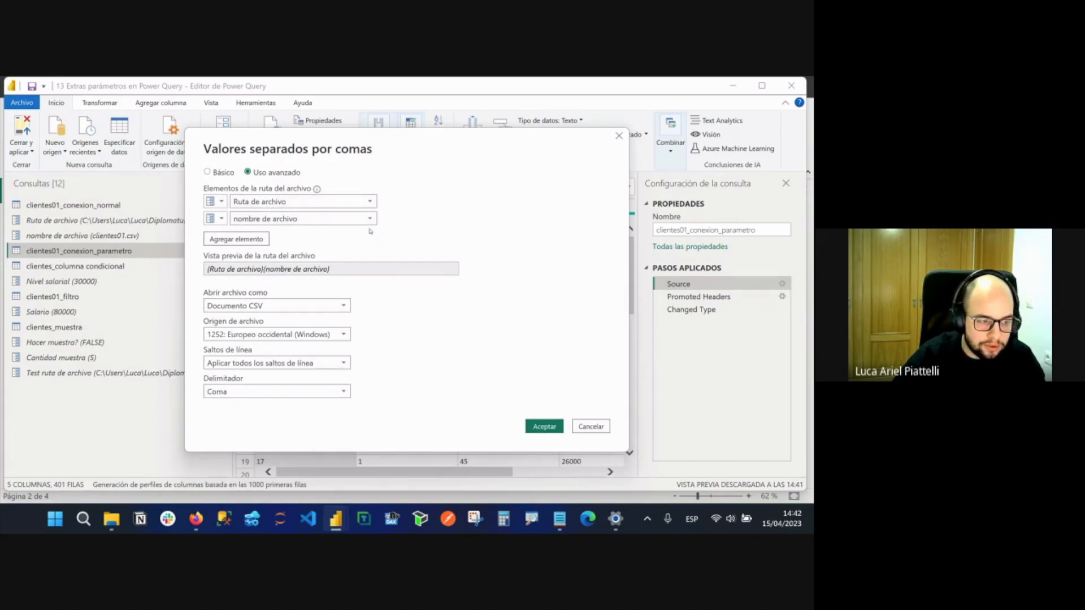
{"action": "left_click", "coordinate": [601, 425]}
{"action": "key", "text": "Down"}
{"action": "key", "text": "Down"}
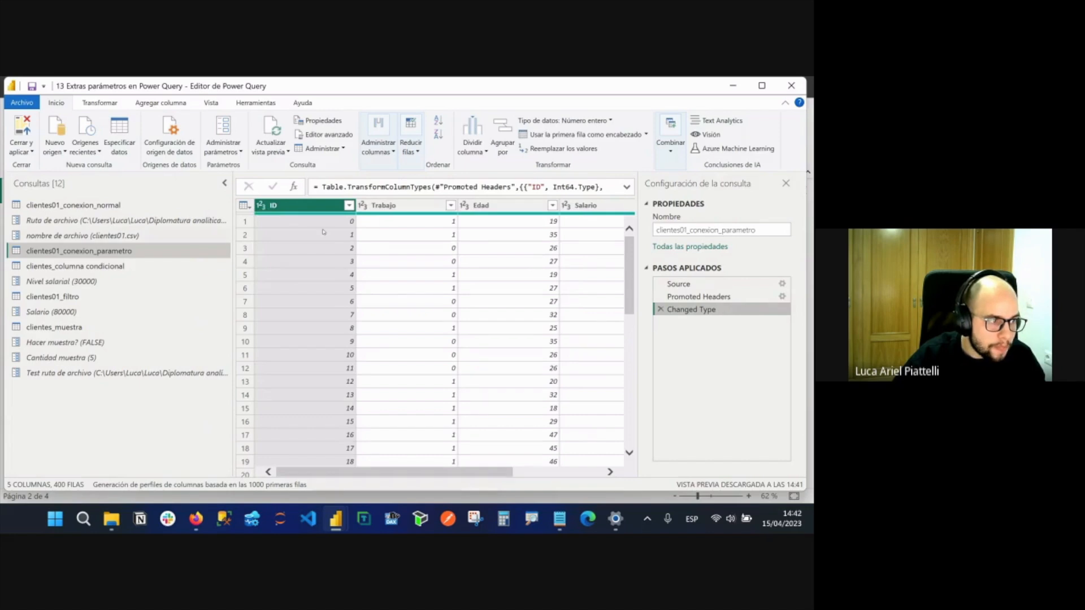
Set the nombre de archivo parameter to clientes02.csv and preview the data of clientes01_conexion_parametro.
{"action": "left_click", "coordinate": [139, 236]}
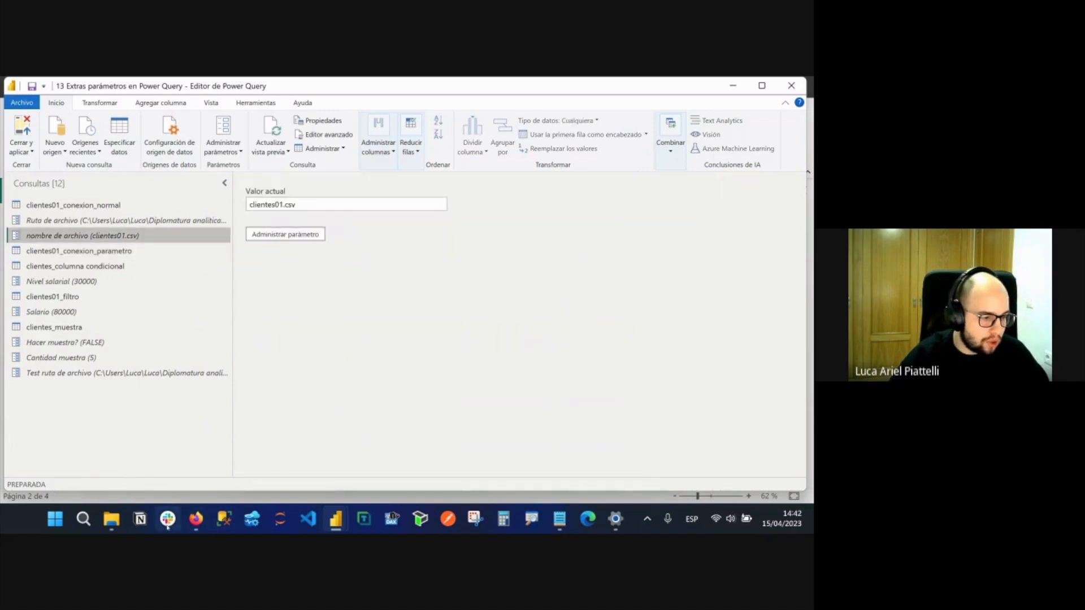
{"action": "left_click", "coordinate": [109, 529]}
{"action": "left_click_drag", "start_coordinate": [195, 237], "coordinate": [250, 239]}
{"action": "left_click", "coordinate": [735, 86]}
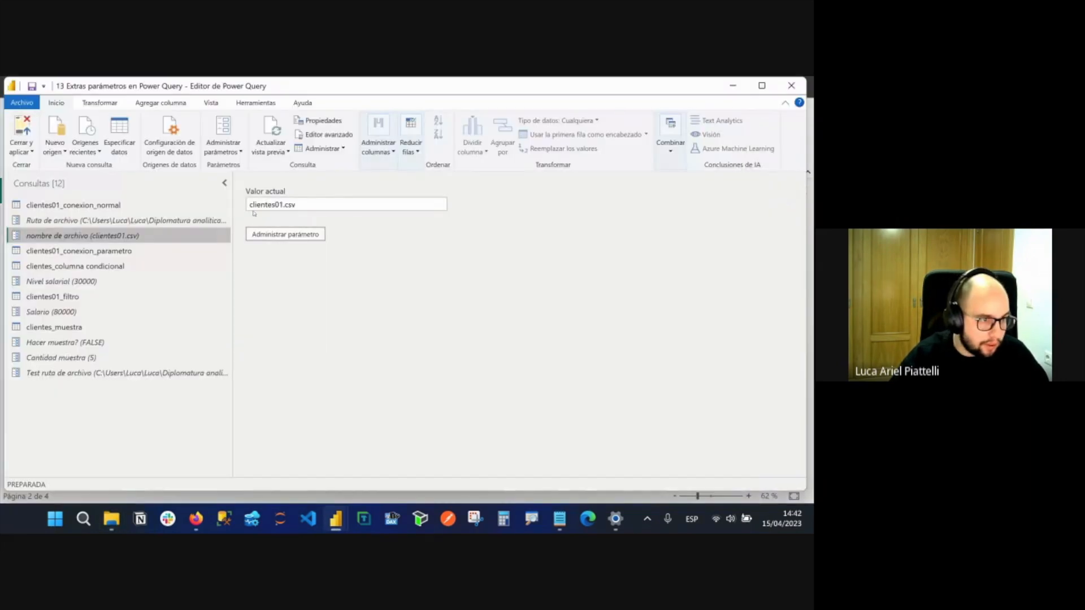
{"action": "key", "text": "Left"}
{"action": "key", "text": "Left"}
{"action": "key", "text": "Left"}
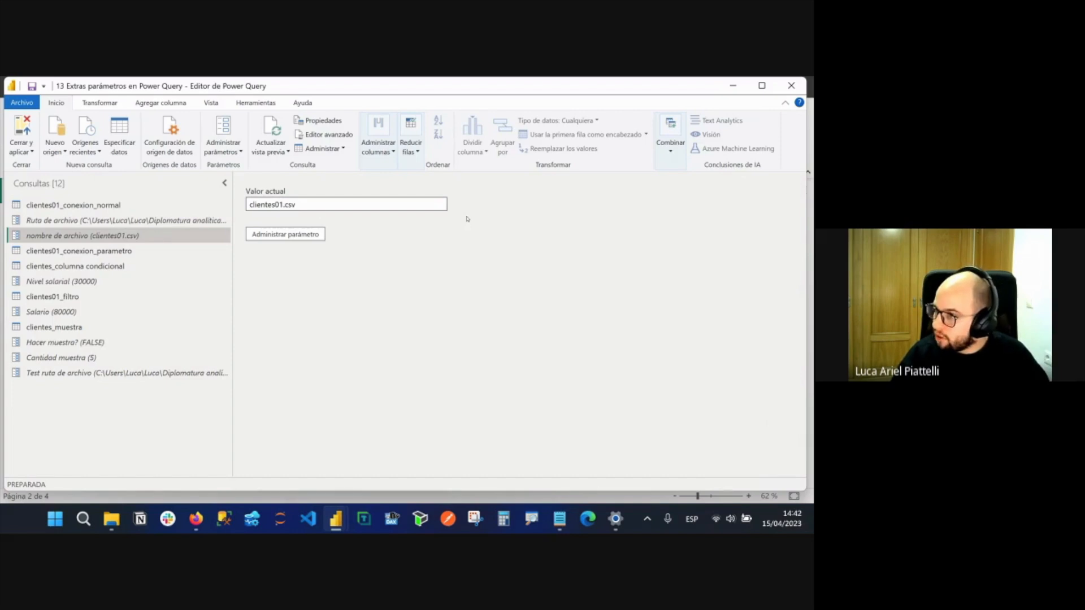
{"action": "key", "text": "BackSpace"}
{"action": "type", "text": "2"}
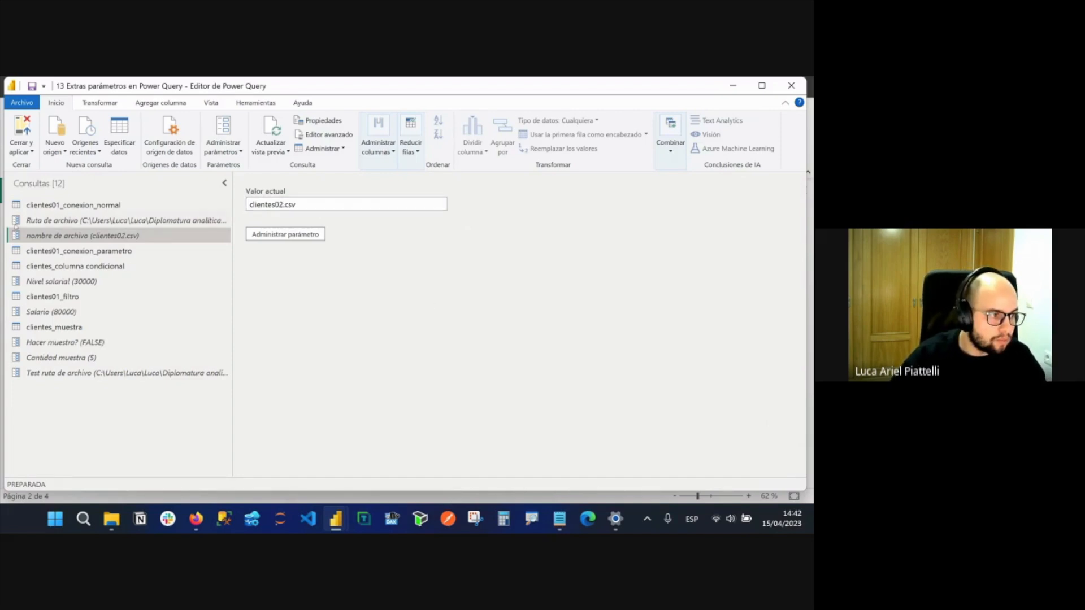
{"action": "left_click", "coordinate": [81, 251]}
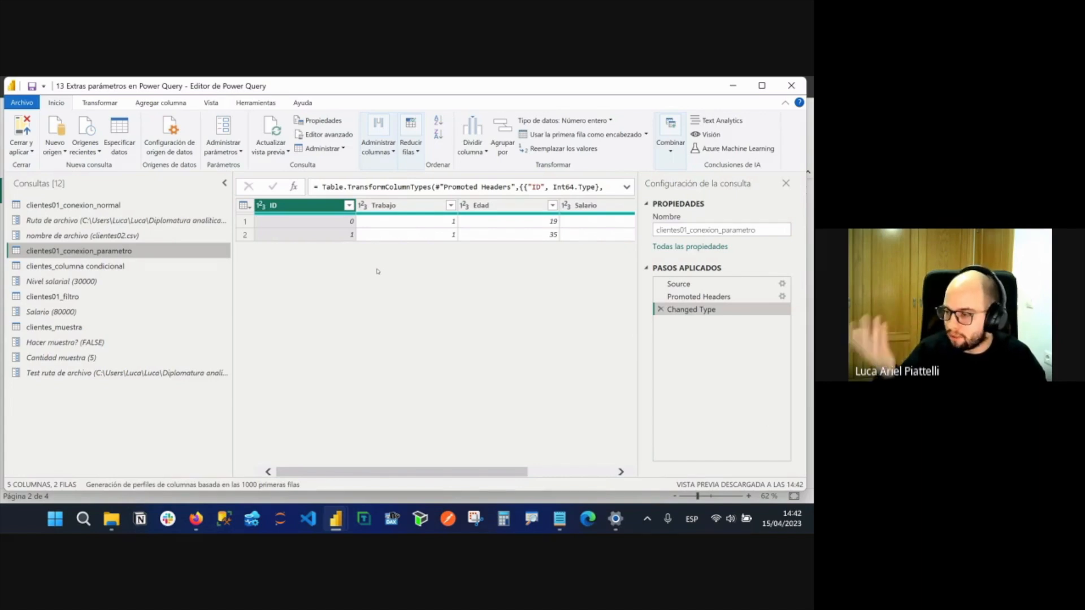
Set the nombre de archivo parameter back to clientes01.csv and preview clientes01_conexion_parametro again.
{"action": "left_click", "coordinate": [180, 235]}
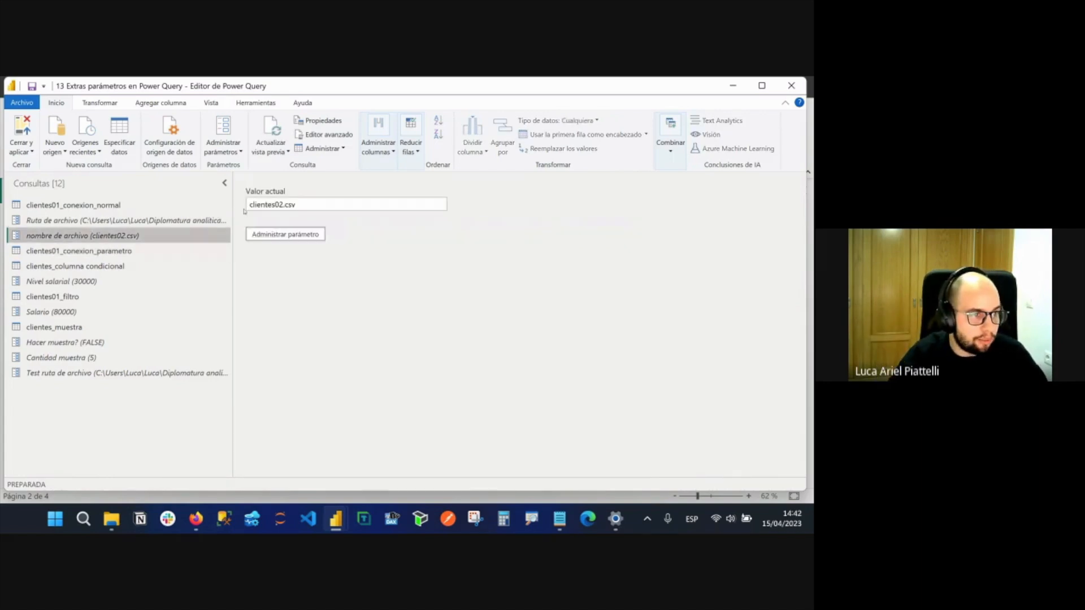
{"action": "left_click", "coordinate": [285, 205]}
{"action": "key", "text": "BackSpace"}
{"action": "type", "text": "1"}
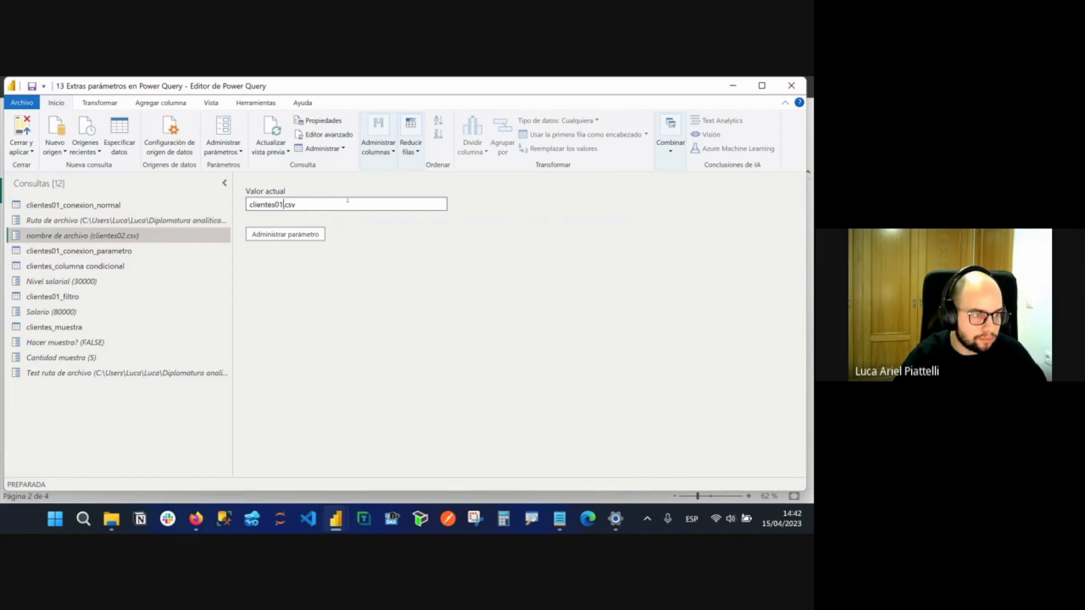
{"action": "key", "text": "Return"}
{"action": "left_click", "coordinate": [169, 251]}
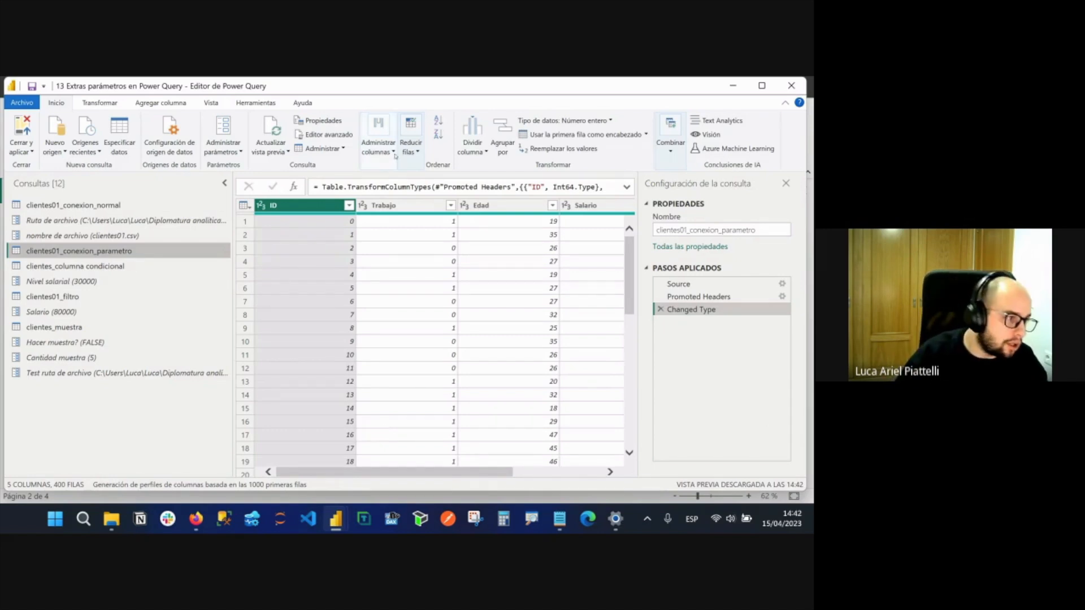
Compare clientes01_conexion_normal with clientes01_conexion_parametro, inspecting the normal query's Source settings in Básico and Uso avanzado modes.
{"action": "left_click", "coordinate": [74, 204]}
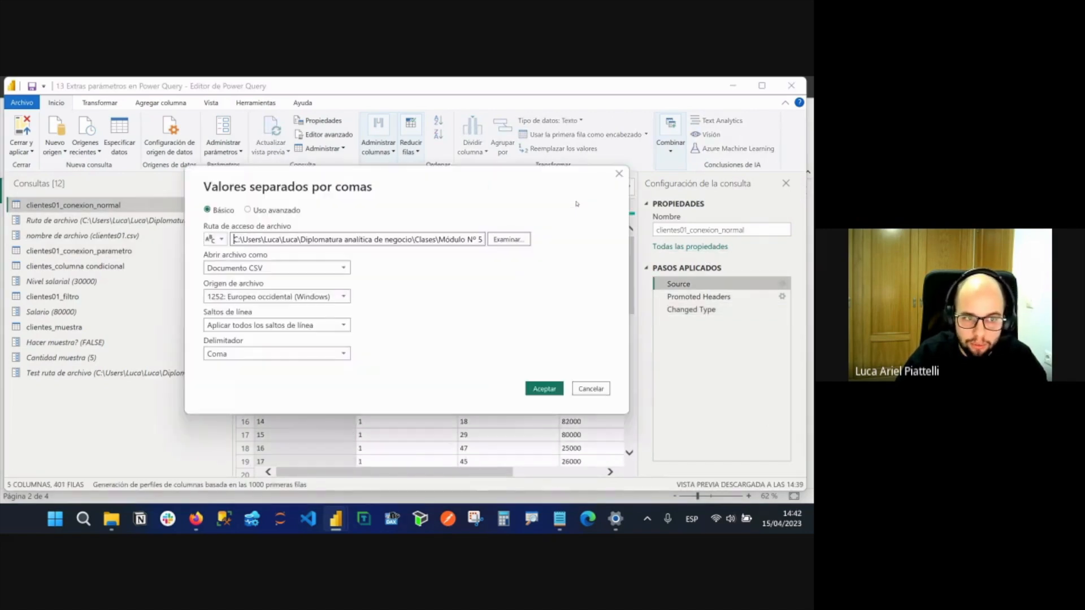
{"action": "left_click", "coordinate": [619, 174]}
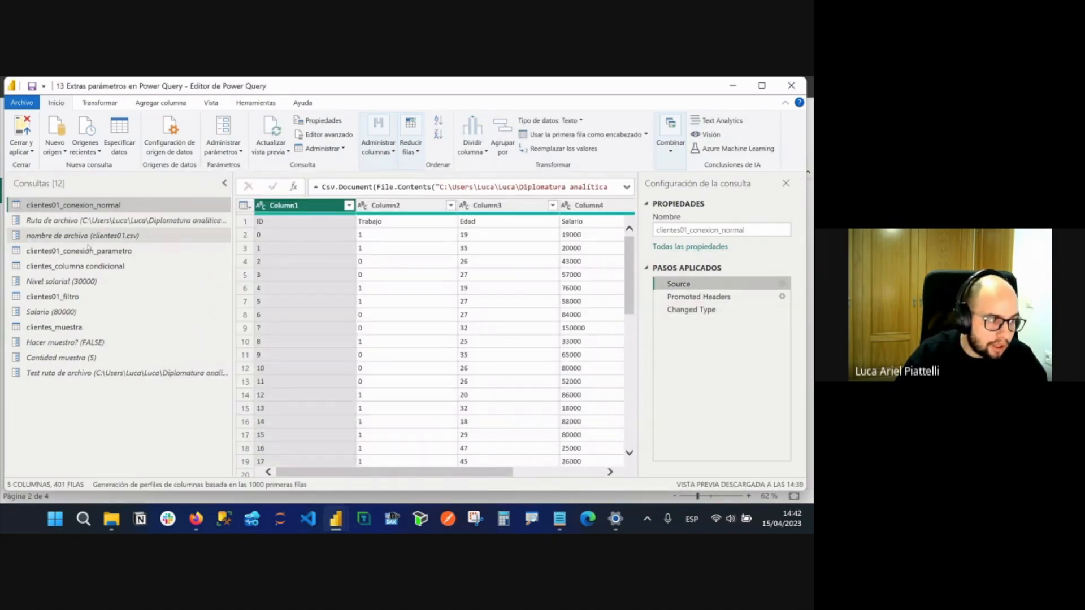
{"action": "left_click", "coordinate": [89, 250]}
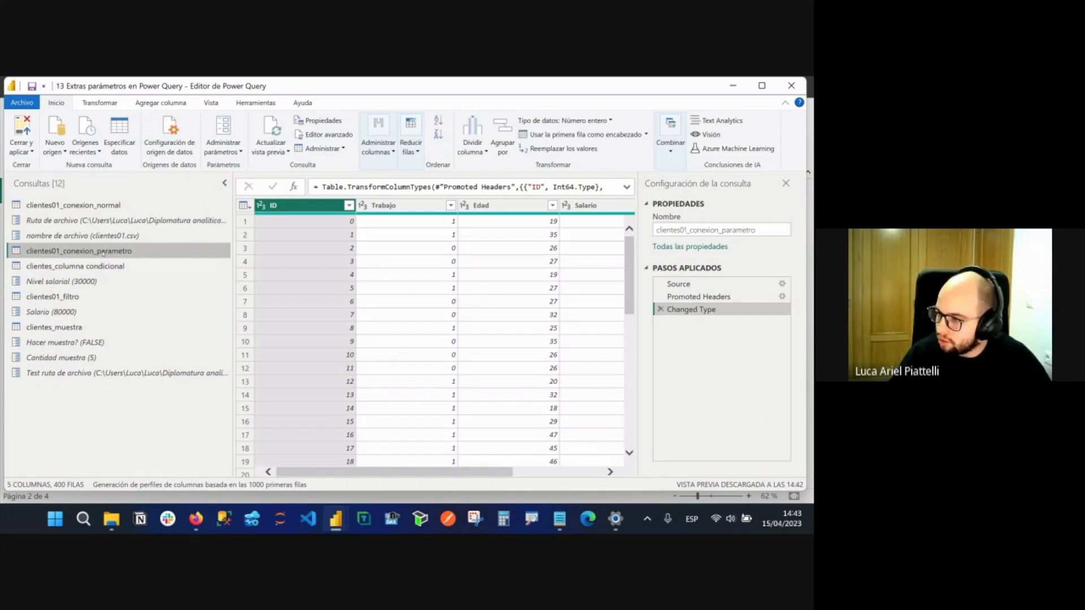
{"action": "left_click", "coordinate": [73, 204]}
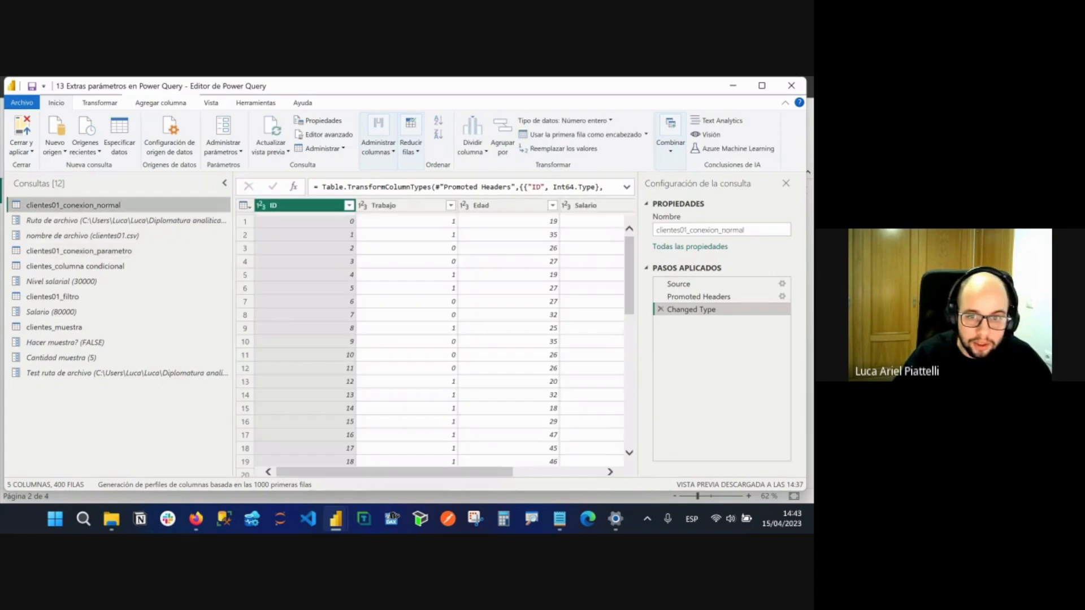
{"action": "left_click", "coordinate": [782, 283]}
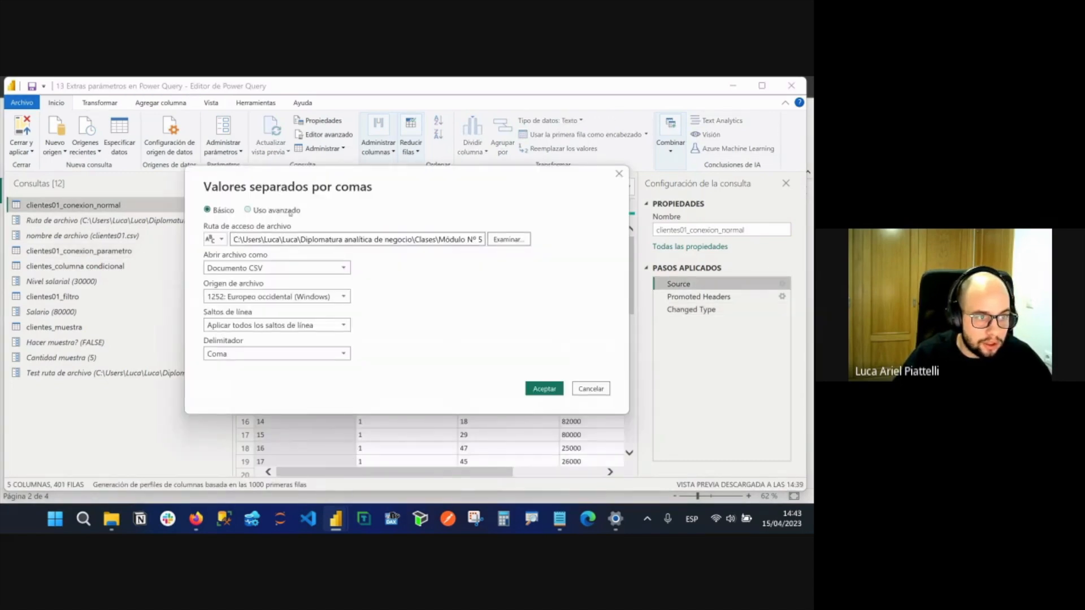
{"action": "left_click", "coordinate": [276, 211]}
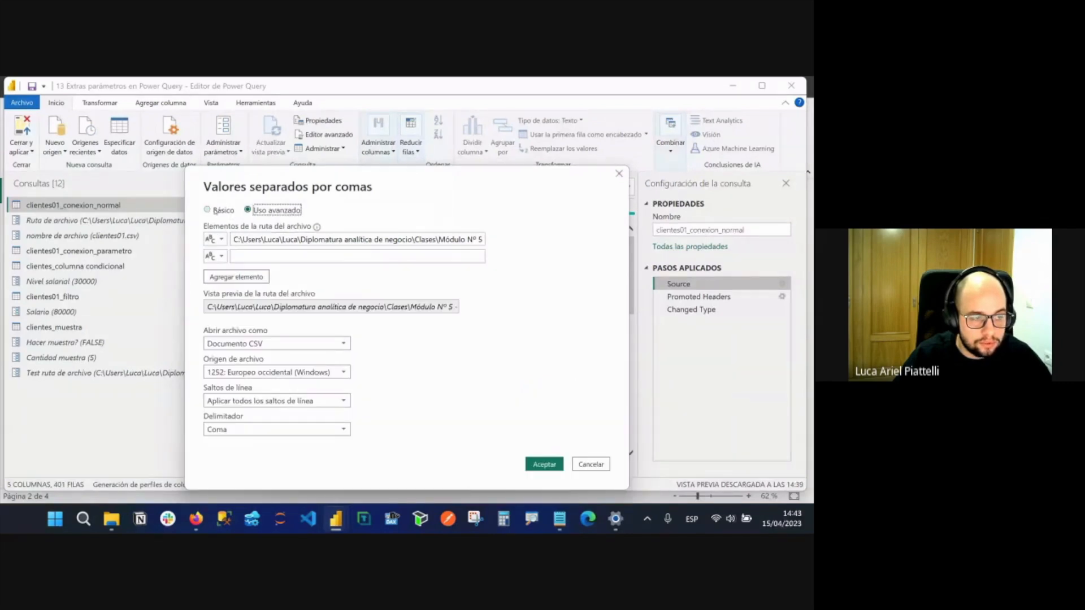
{"action": "key", "text": "Escape"}
Examine the Nivel salarial column of clientes_columna condicional and the conditional column rule that produces it.
{"action": "left_click", "coordinate": [50, 267]}
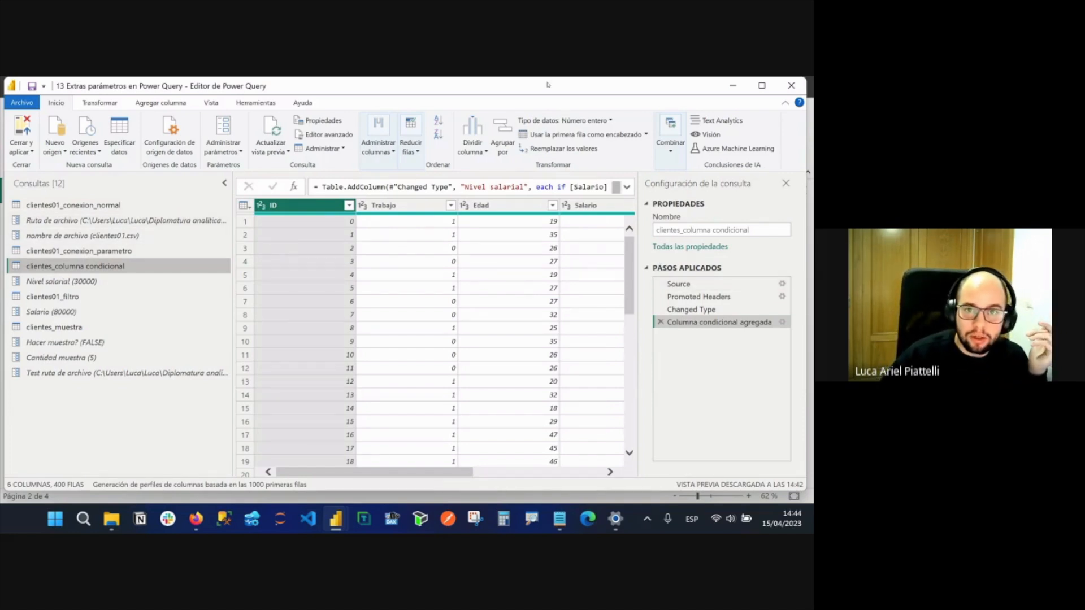
{"action": "left_click", "coordinate": [762, 86]}
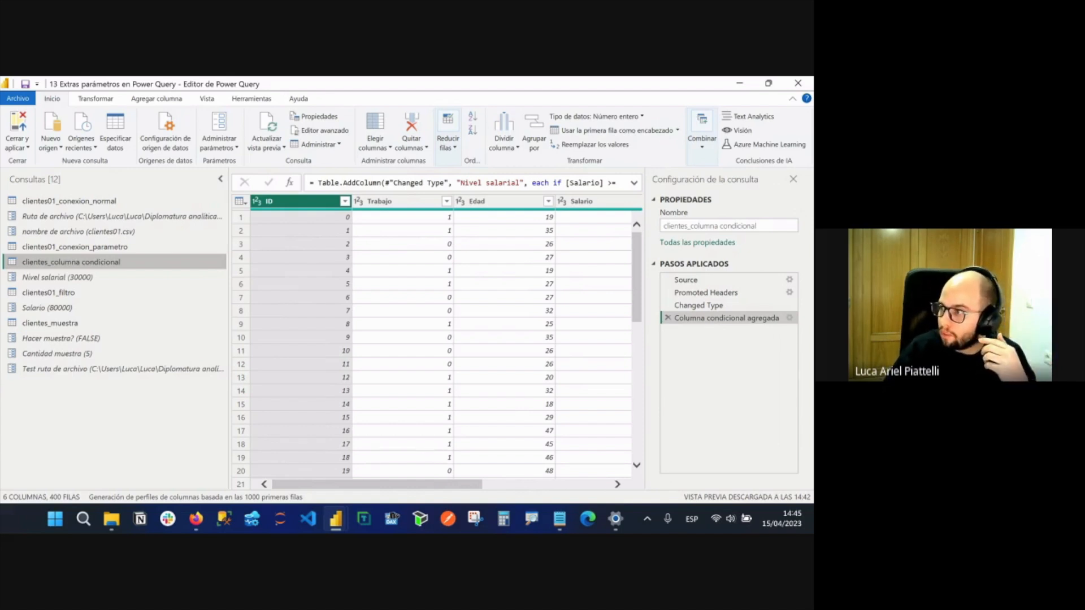
{"action": "key", "text": "alt+Tab"}
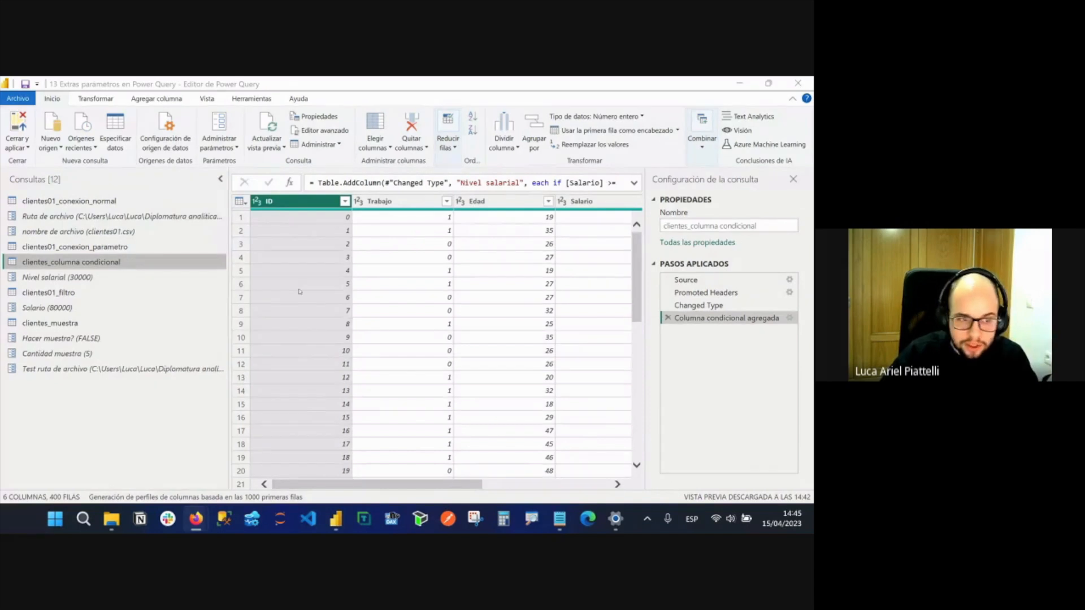
{"action": "scroll", "coordinate": [317, 319], "scroll_direction": "right", "scroll_amount": 5}
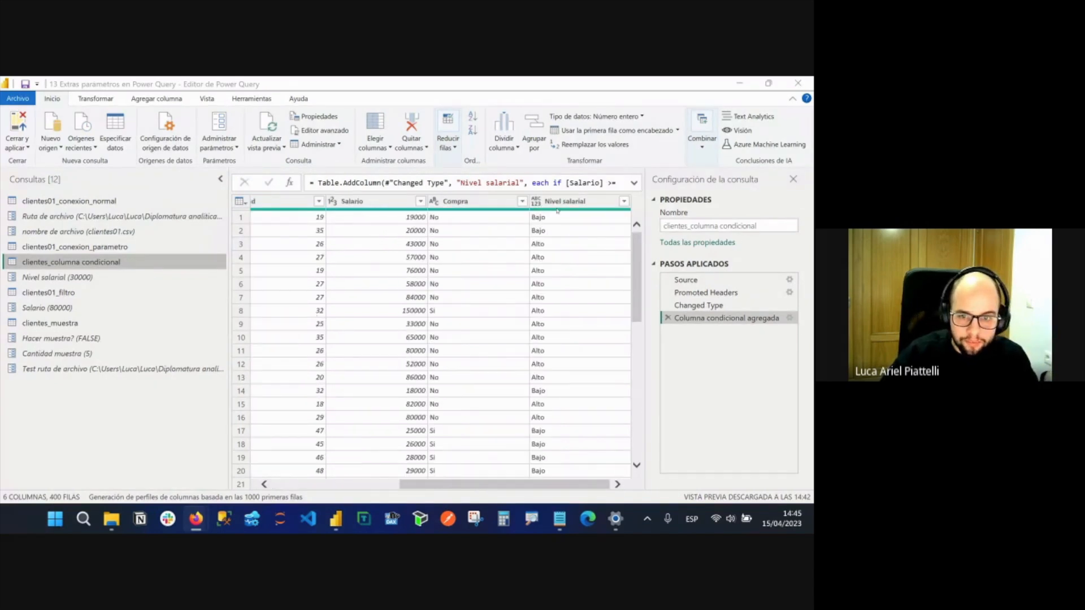
{"action": "left_click", "coordinate": [511, 212]}
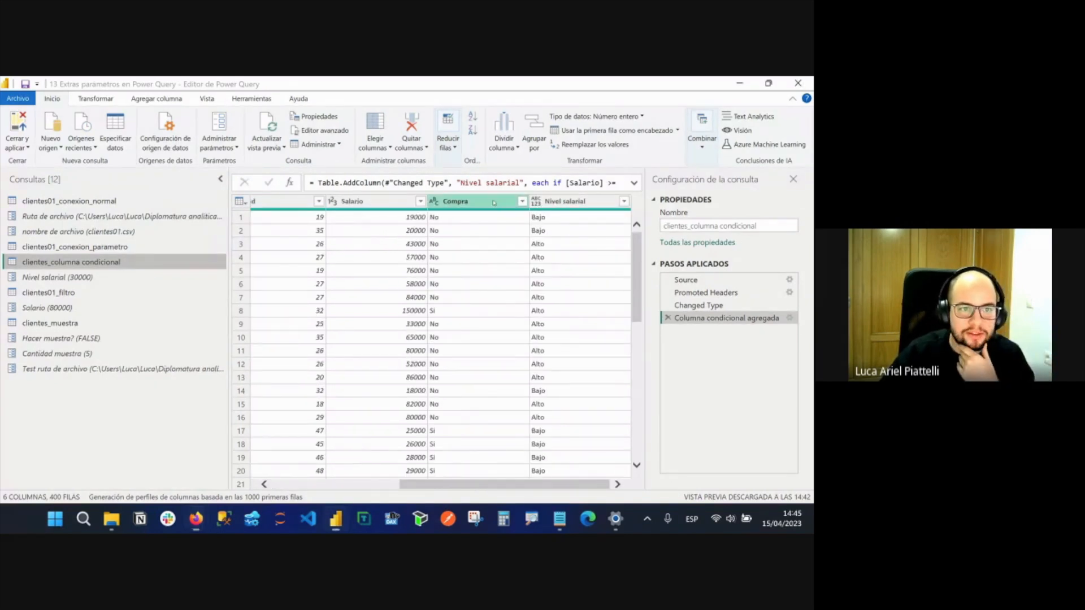
{"action": "left_click", "coordinate": [568, 202]}
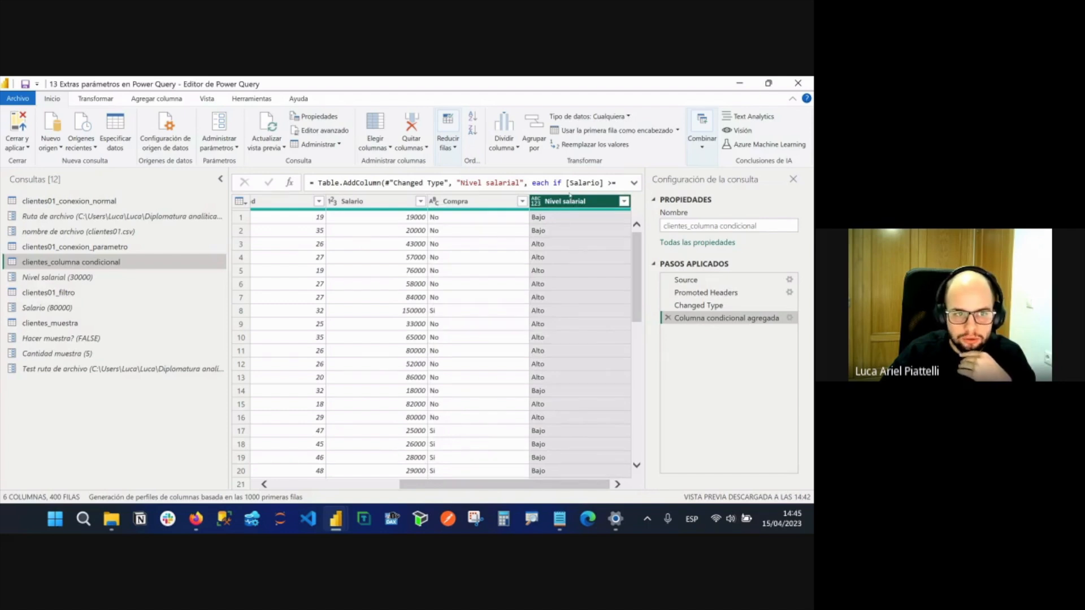
{"action": "left_click", "coordinate": [789, 318]}
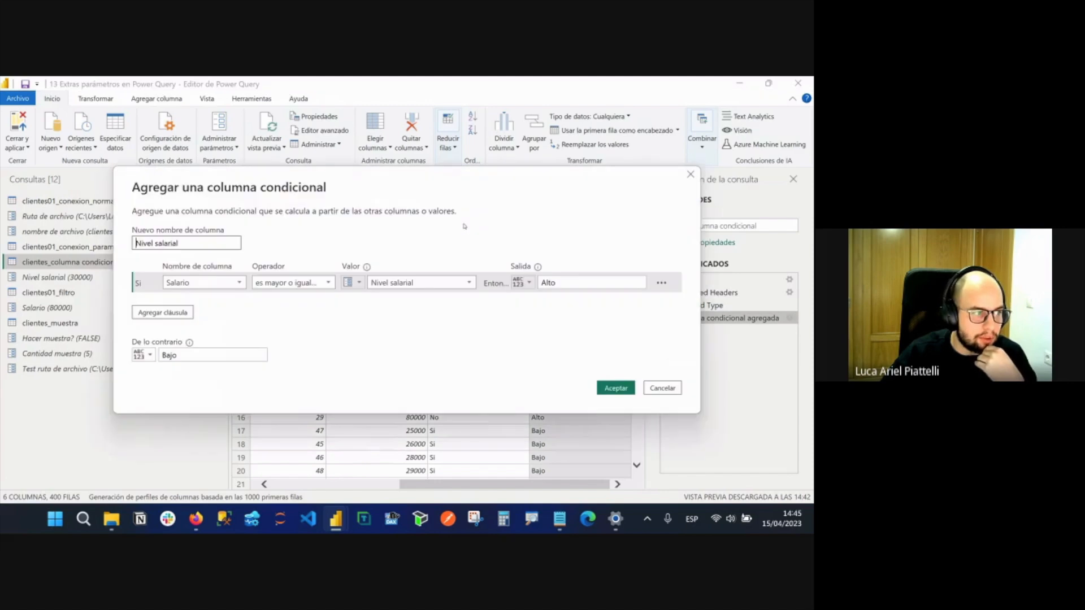
{"action": "left_click_drag", "start_coordinate": [149, 187], "coordinate": [119, 190]}
{"action": "left_click", "coordinate": [659, 179]}
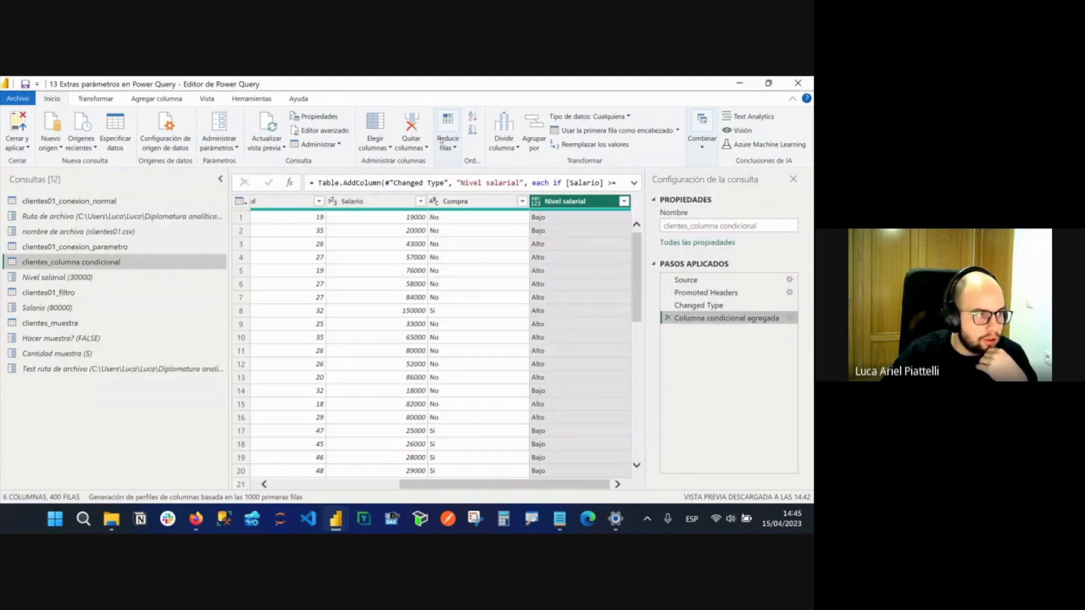
Edit the Columna condicional agregada step so that the Salario condition compares against a typed value of 50000.
{"action": "left_click", "coordinate": [169, 99]}
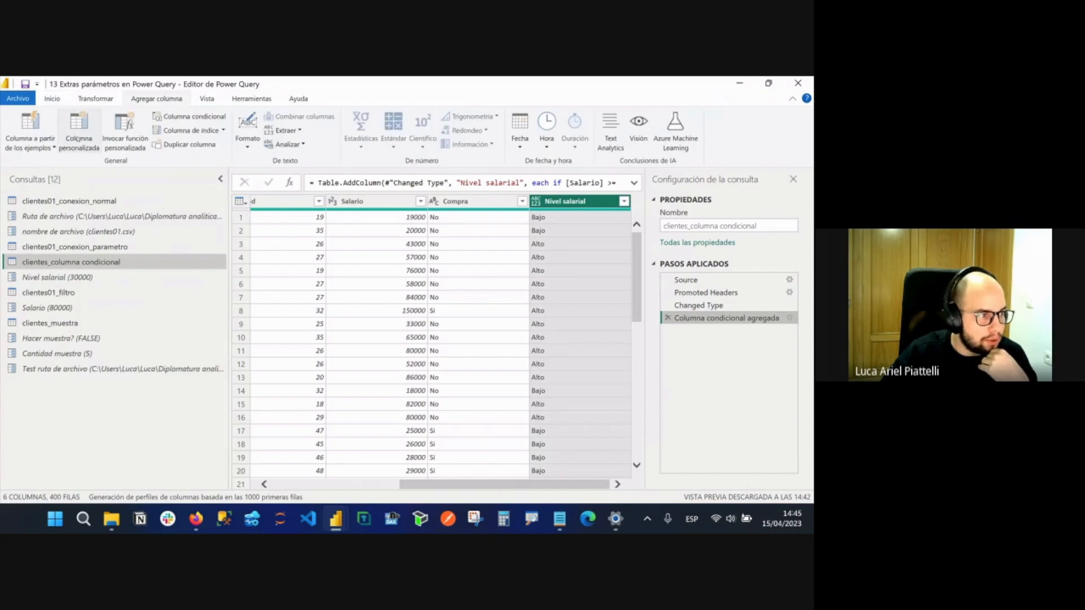
{"action": "left_click_drag", "start_coordinate": [698, 305], "coordinate": [735, 320]}
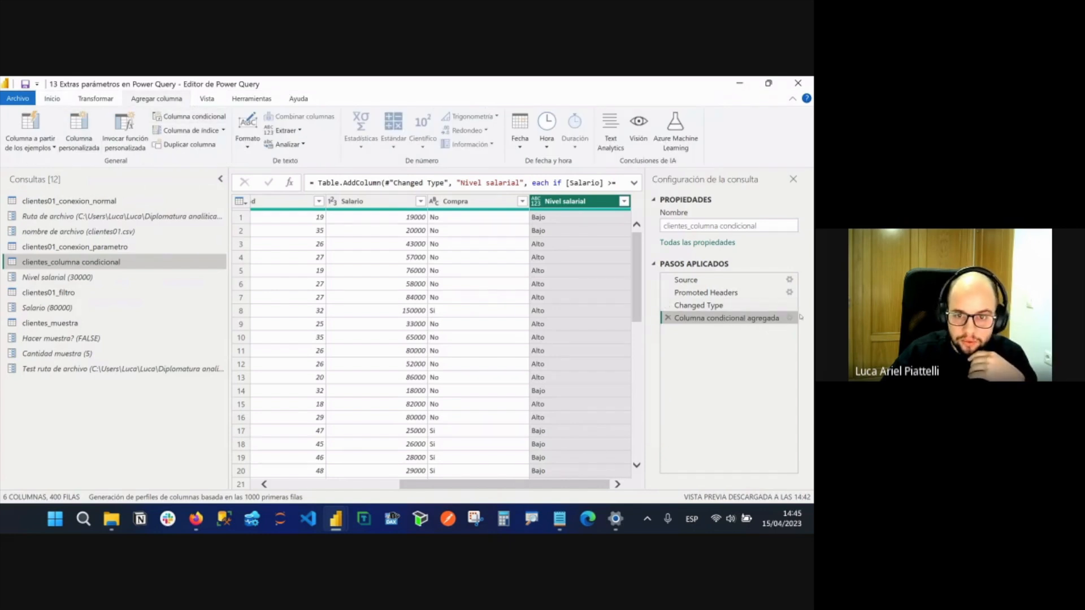
{"action": "left_click", "coordinate": [790, 318]}
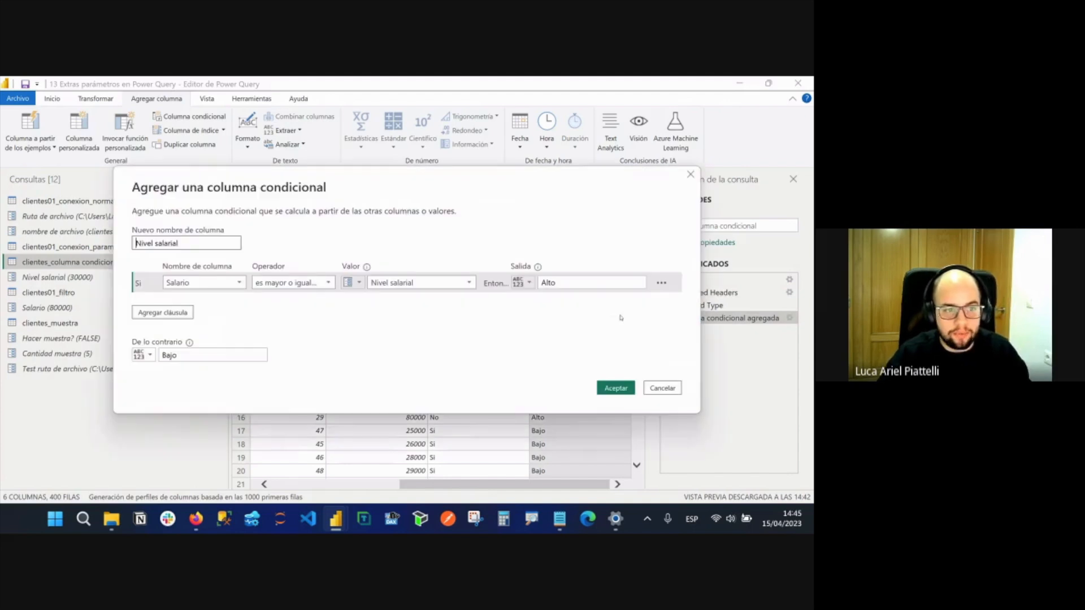
{"action": "left_click", "coordinate": [353, 282]}
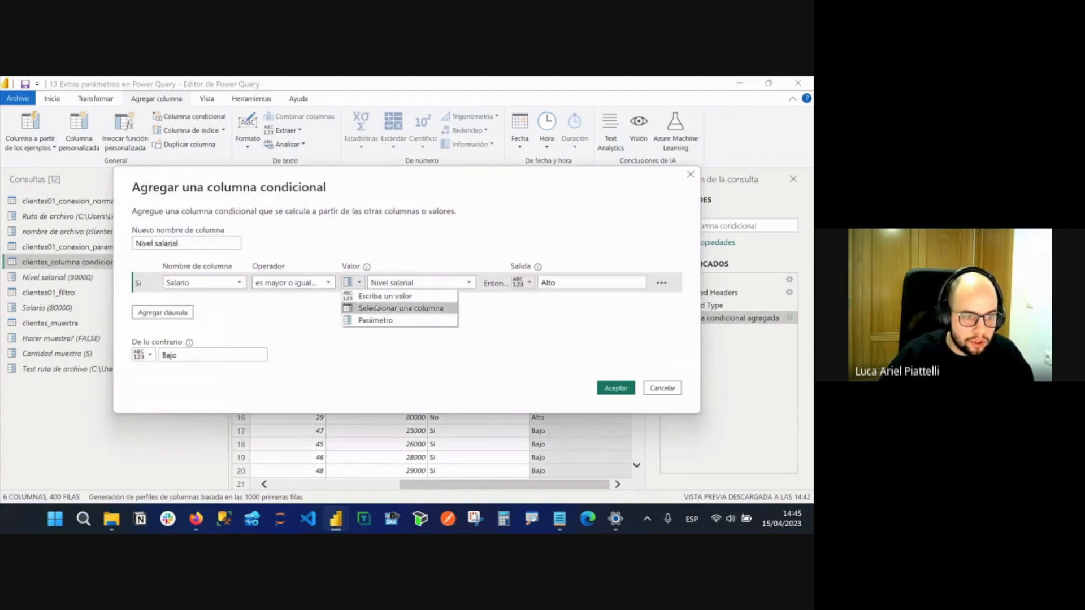
{"action": "left_click", "coordinate": [390, 294]}
{"action": "type", "text": "50000"}
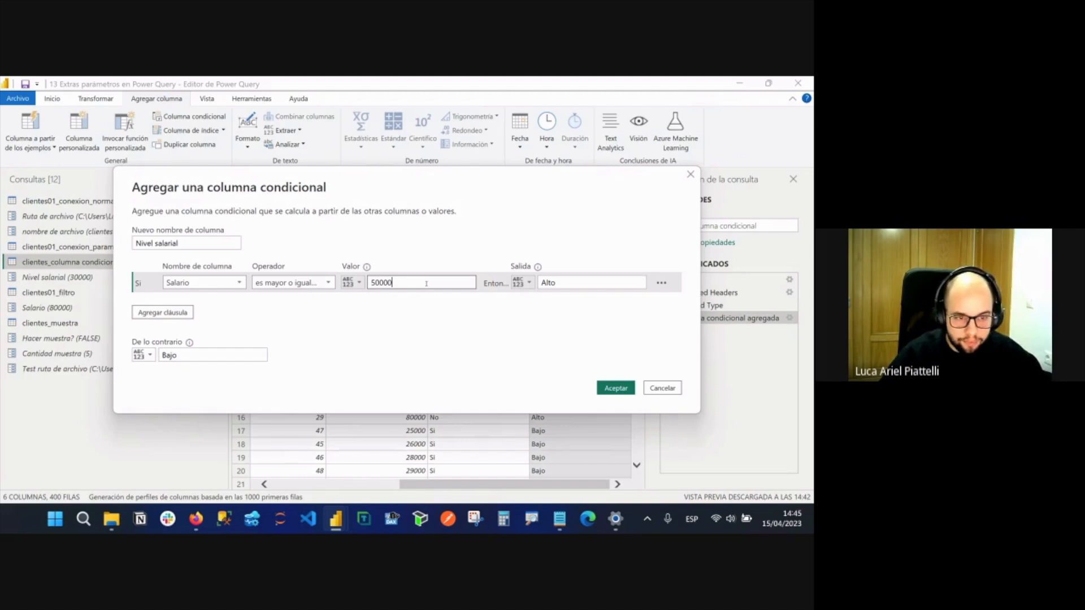
{"action": "left_click_drag", "start_coordinate": [355, 298], "coordinate": [357, 323]}
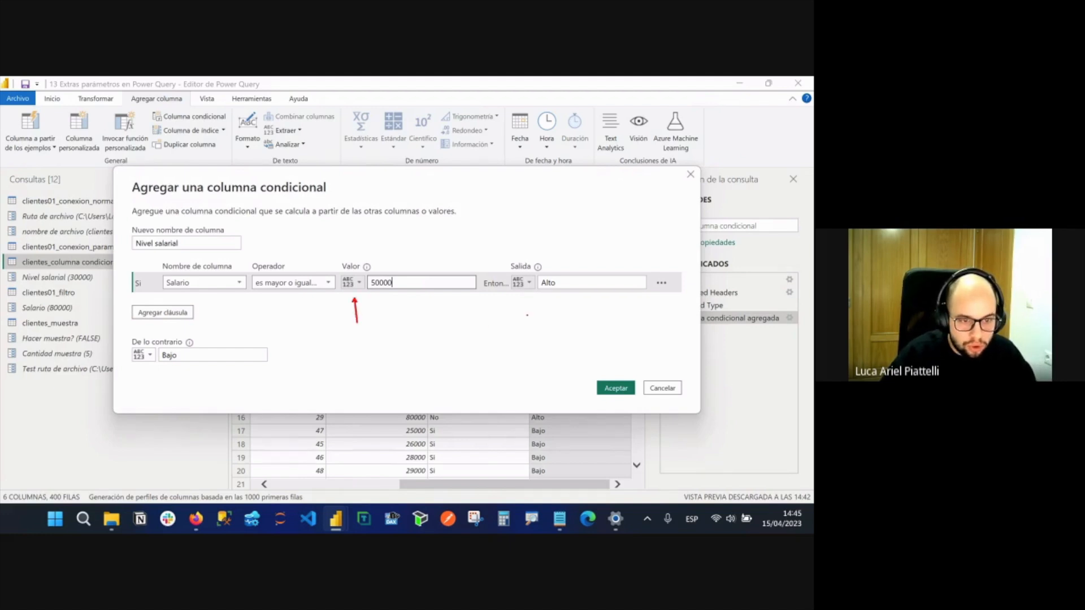
{"action": "left_click_drag", "start_coordinate": [524, 298], "coordinate": [524, 327]}
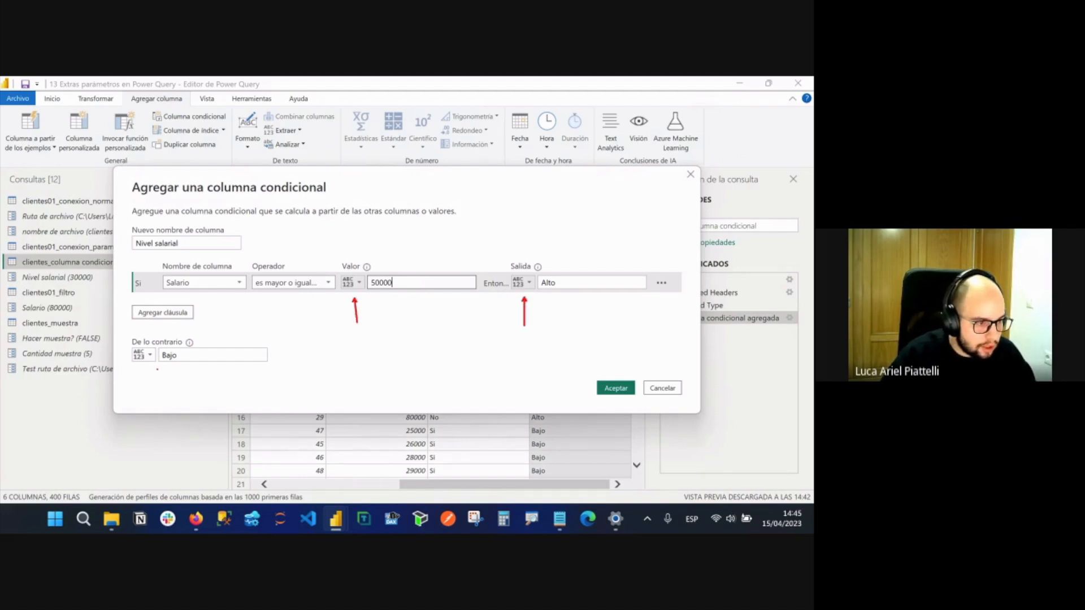
{"action": "left_click_drag", "start_coordinate": [150, 368], "coordinate": [150, 382]}
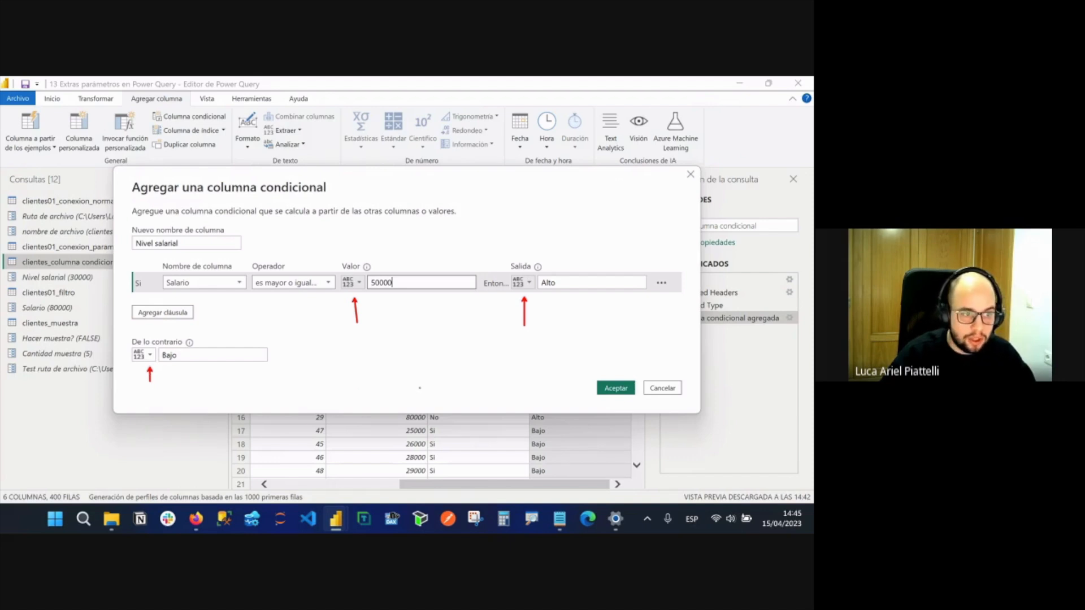
{"action": "left_click_drag", "start_coordinate": [340, 271], "coordinate": [367, 294]}
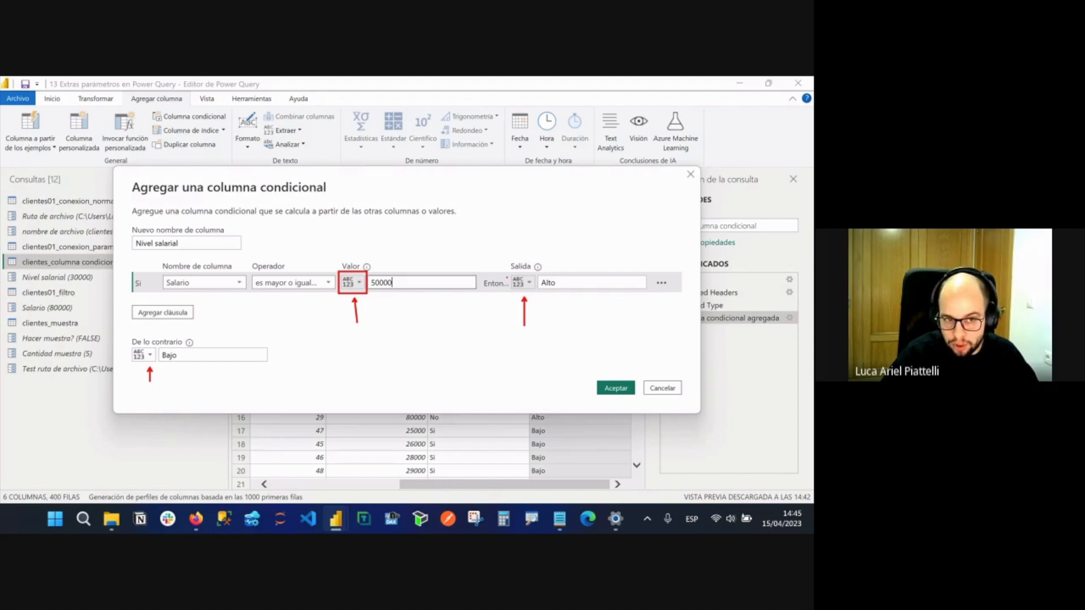
{"action": "left_click_drag", "start_coordinate": [503, 265], "coordinate": [539, 296]}
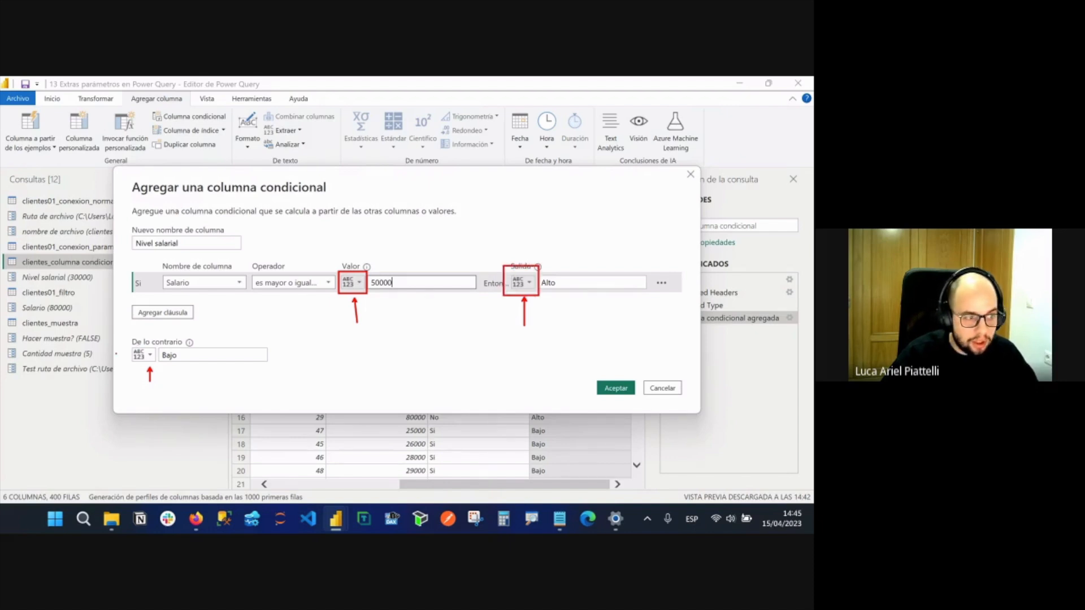
Make the Salario condition of the Nivel salarial conditional column compare against the Nivel salarial parameter, and apply the change.
{"action": "left_click_drag", "start_coordinate": [129, 340], "coordinate": [158, 368]}
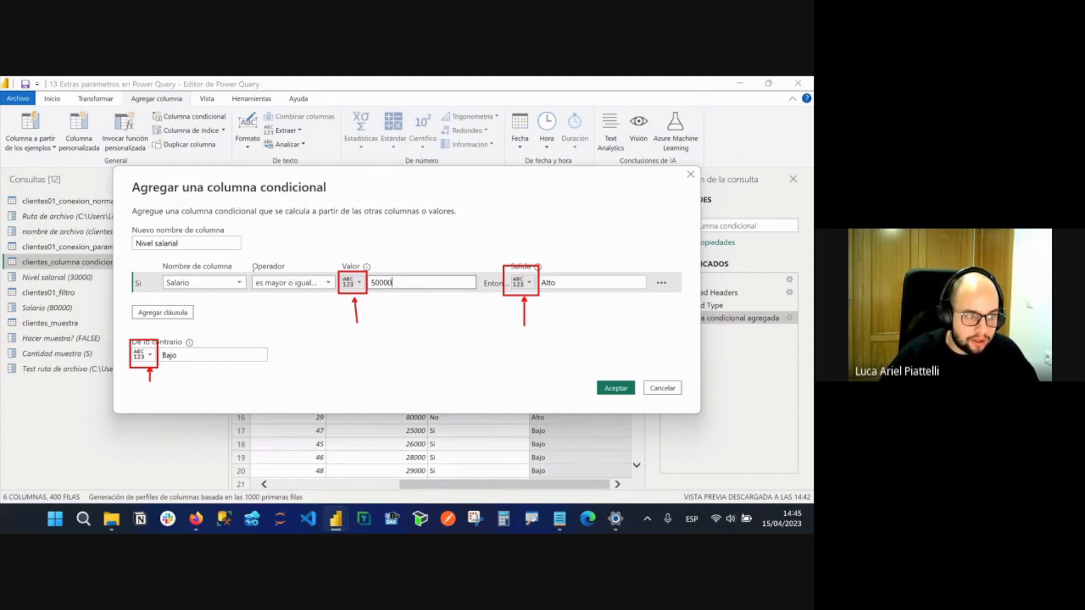
{"action": "key", "text": "Escape"}
{"action": "left_click", "coordinate": [352, 283]}
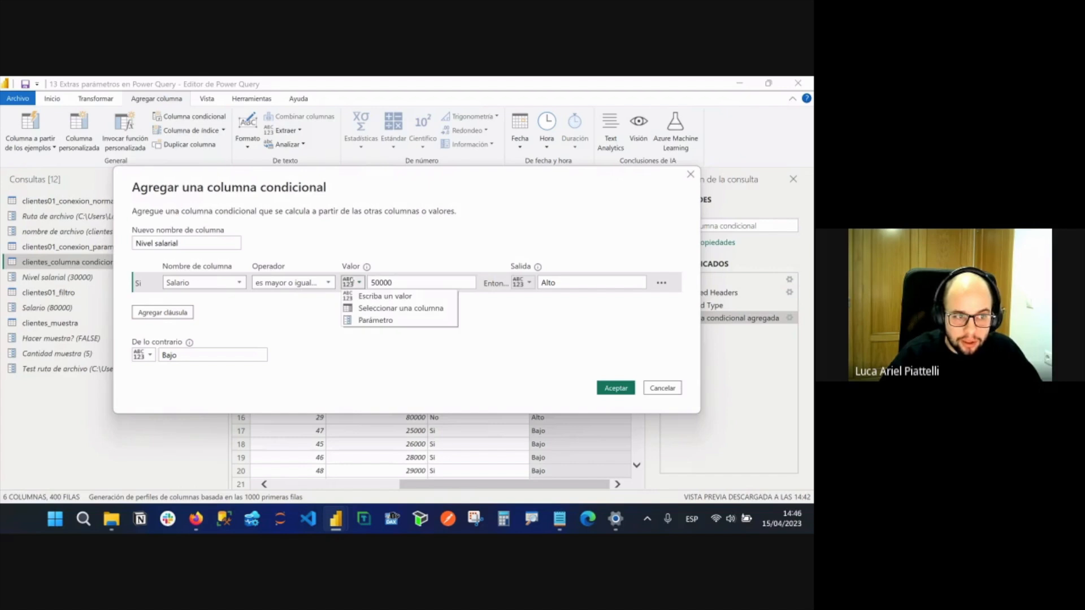
{"action": "left_click", "coordinate": [376, 319]}
{"action": "left_click", "coordinate": [396, 283]}
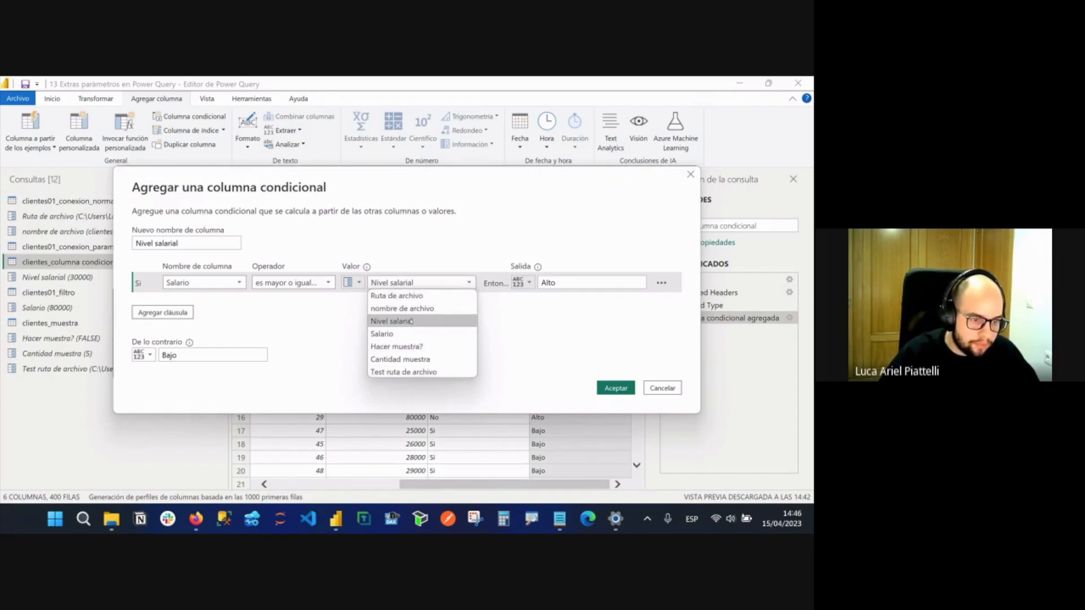
{"action": "left_click", "coordinate": [415, 322]}
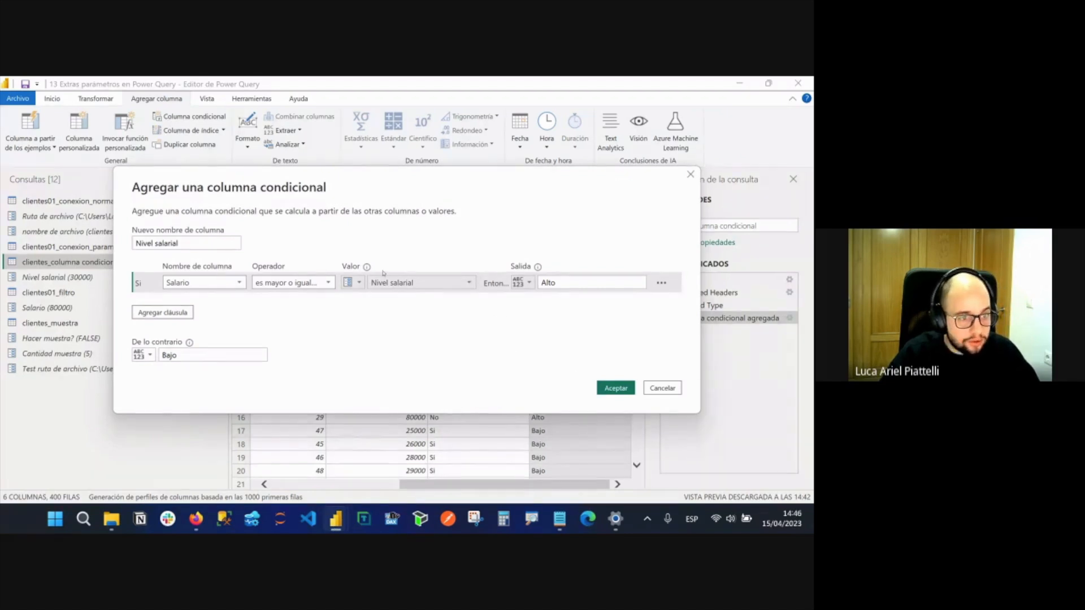
{"action": "left_click", "coordinate": [605, 389]}
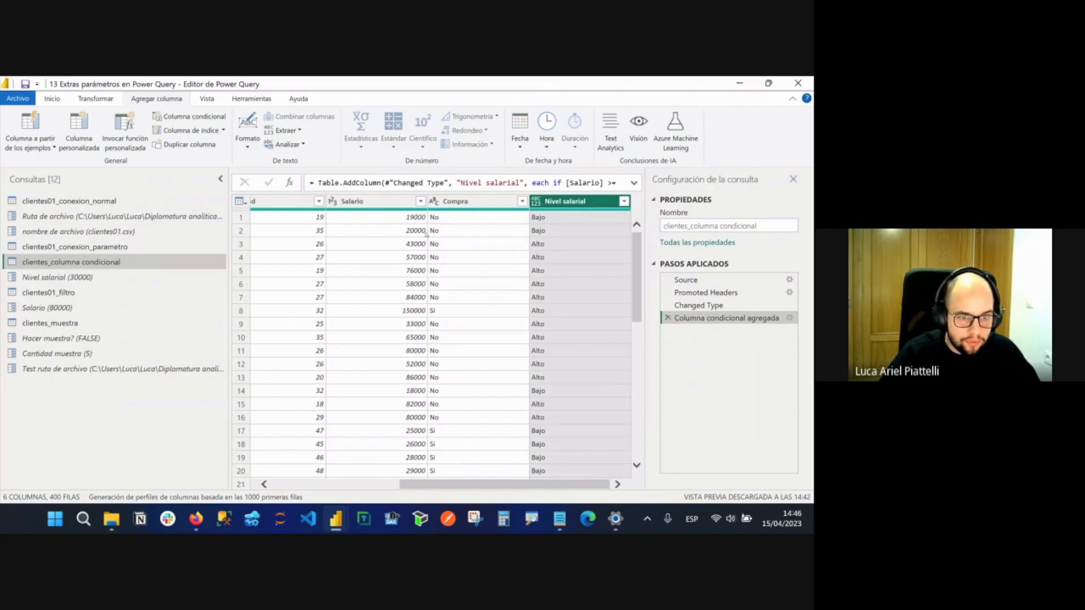
Inspect the Nivel salarial parameter's definition, its Valores sugeridos options, its list of values and the choices for its current value.
{"action": "left_click", "coordinate": [68, 277]}
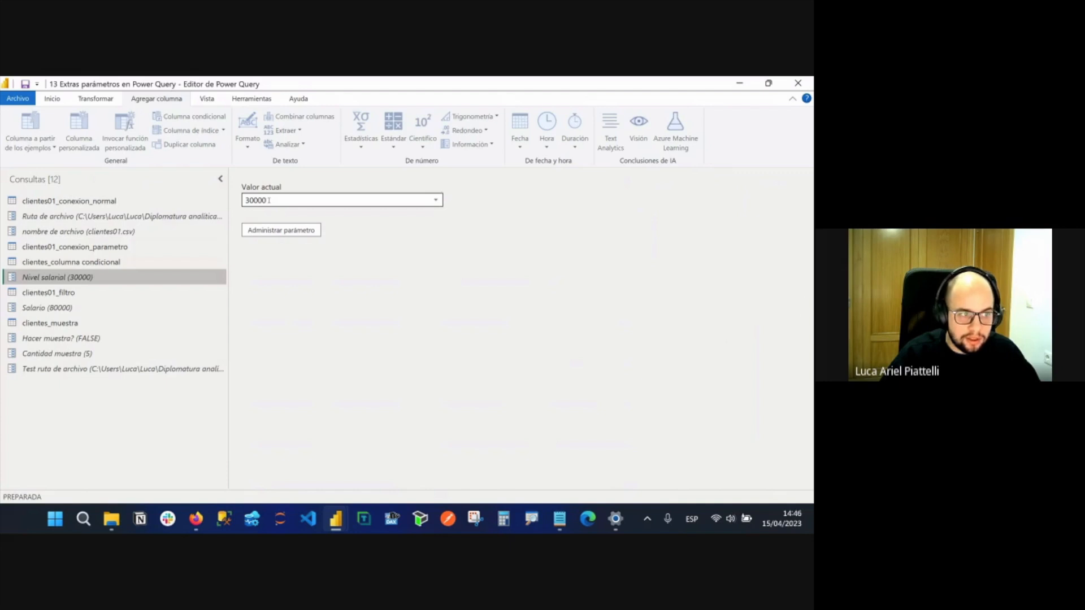
{"action": "left_click", "coordinate": [288, 231]}
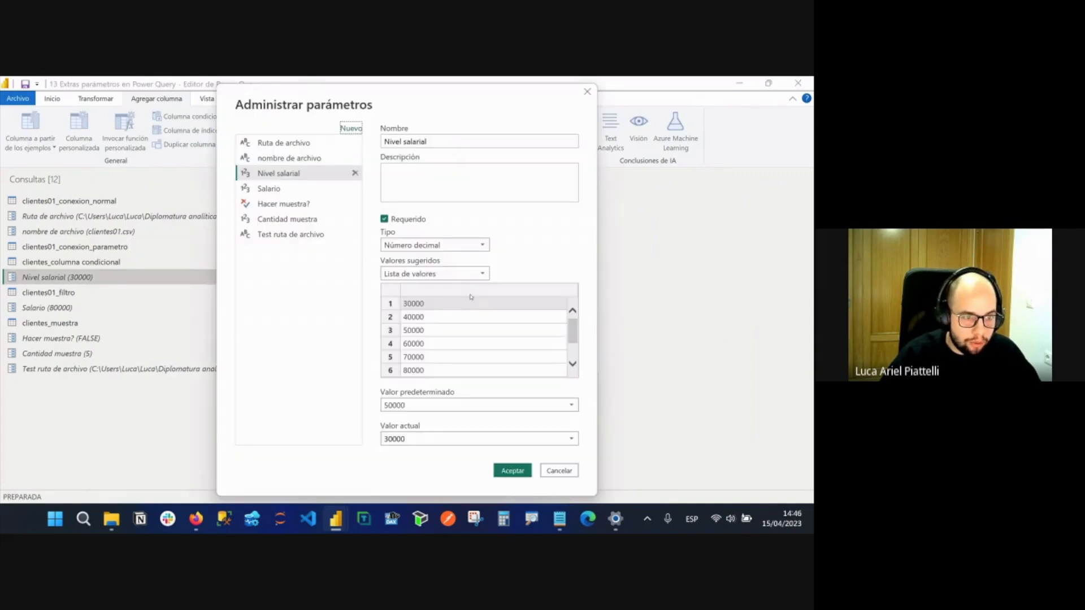
{"action": "left_click", "coordinate": [440, 275]}
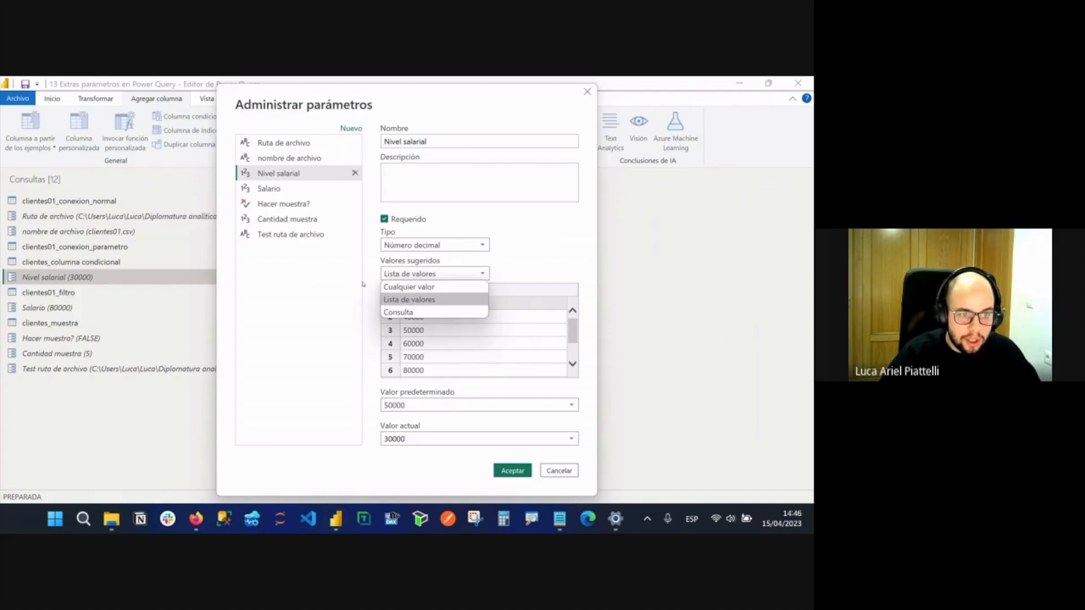
{"action": "left_click", "coordinate": [451, 273]}
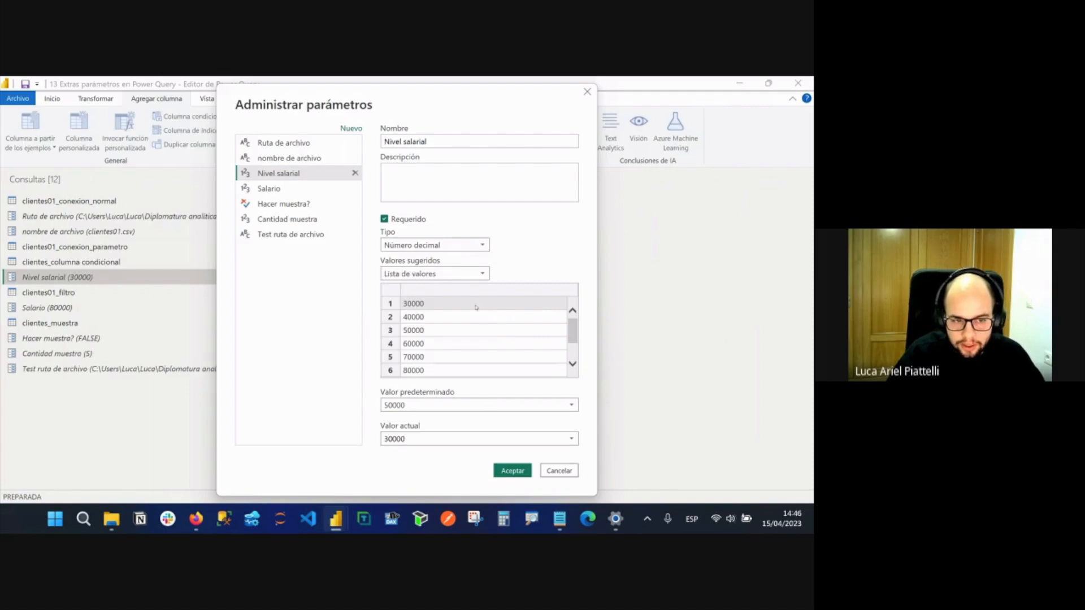
{"action": "scroll", "coordinate": [476, 308], "scroll_direction": "down", "scroll_amount": 2}
{"action": "scroll", "coordinate": [468, 320], "scroll_direction": "up", "scroll_amount": 2}
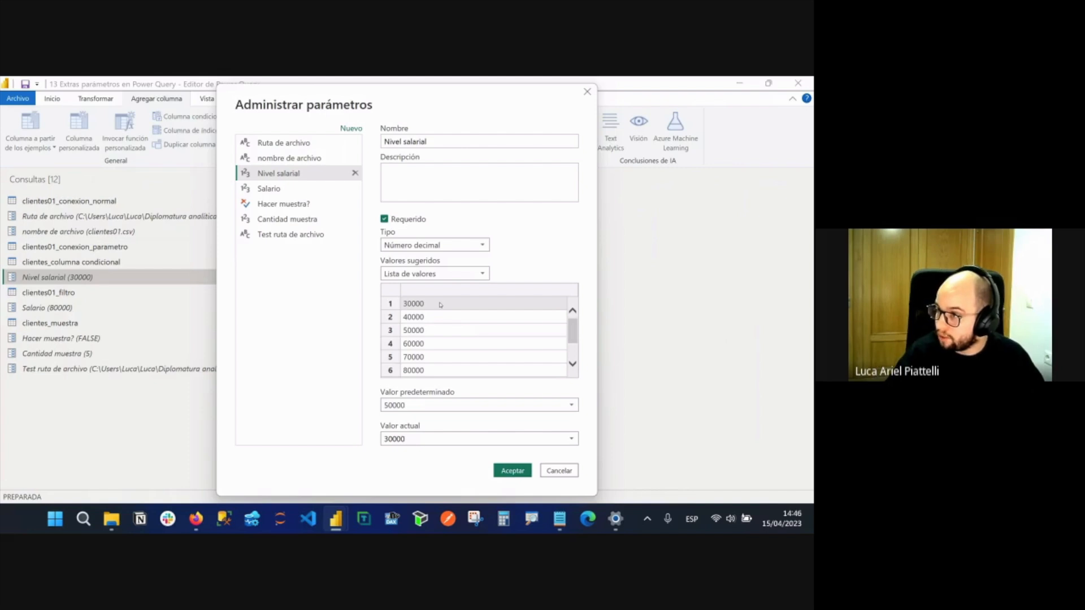
{"action": "key", "text": "alt+Tab"}
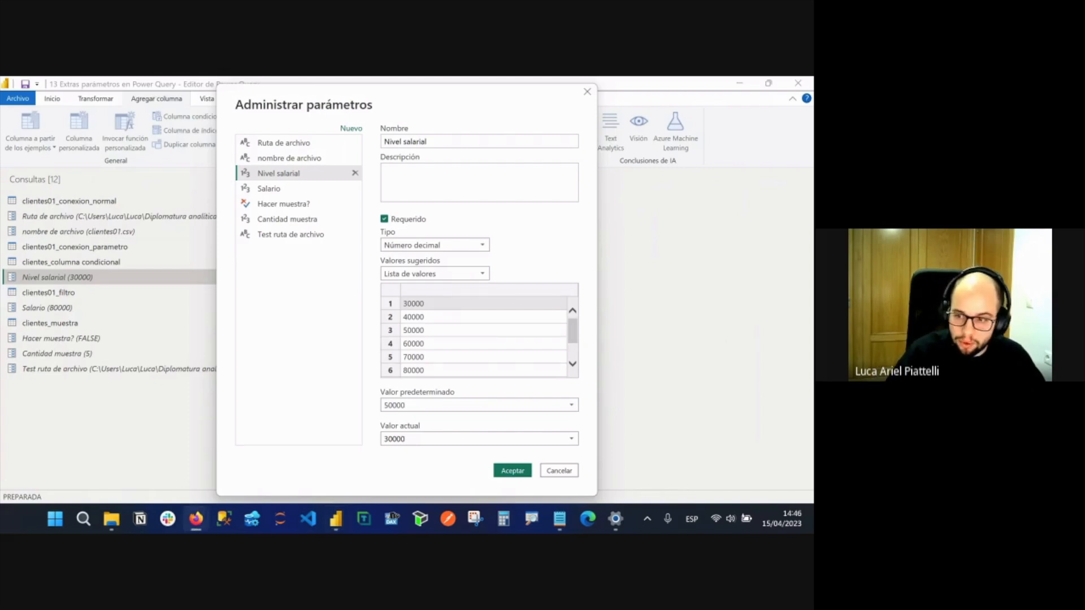
{"action": "left_click", "coordinate": [559, 471]}
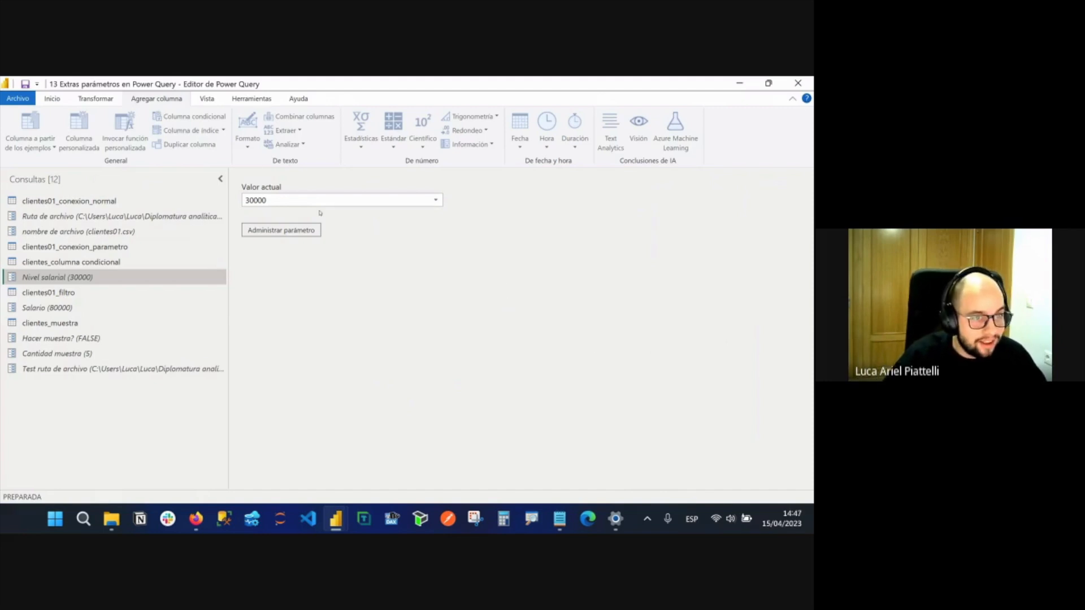
{"action": "left_click", "coordinate": [436, 200]}
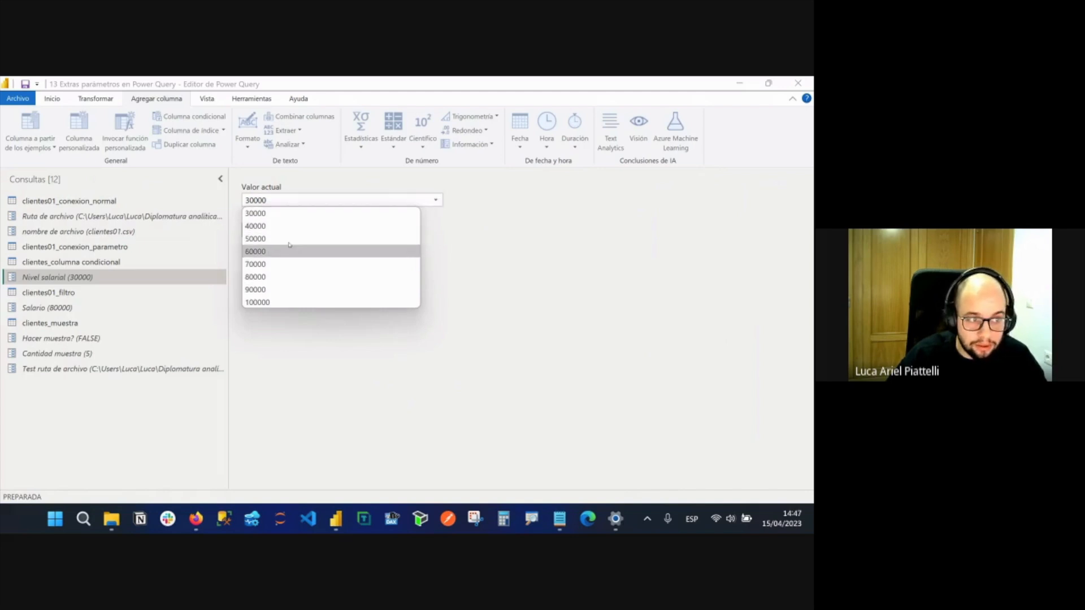
{"action": "left_click", "coordinate": [324, 205]}
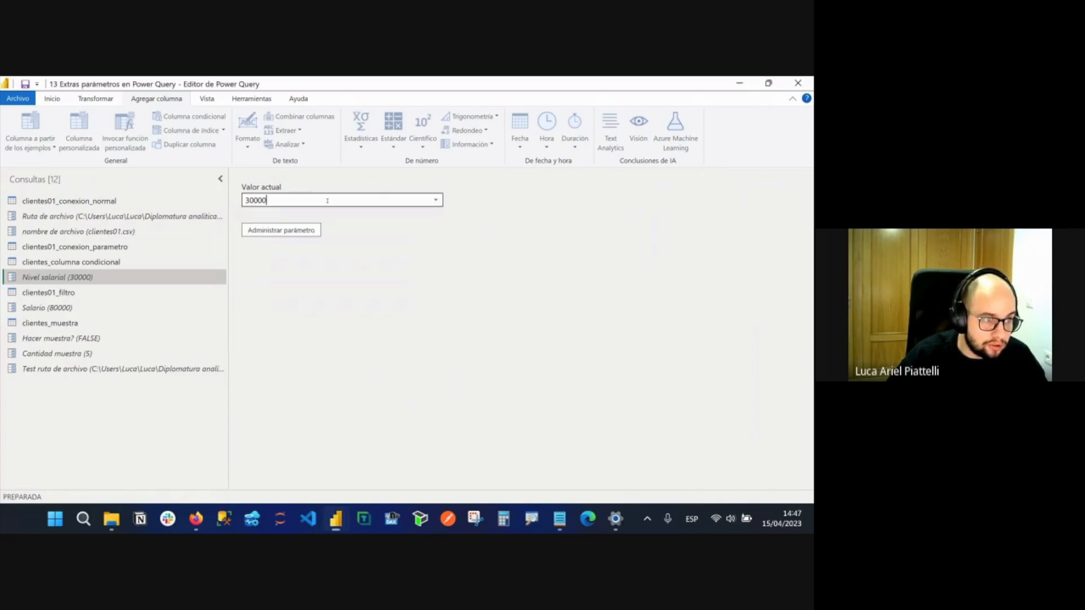
Compare Salario with the Nivel salarial classification in the first three rows of clientes_columna condicional.
{"action": "left_click", "coordinate": [115, 265]}
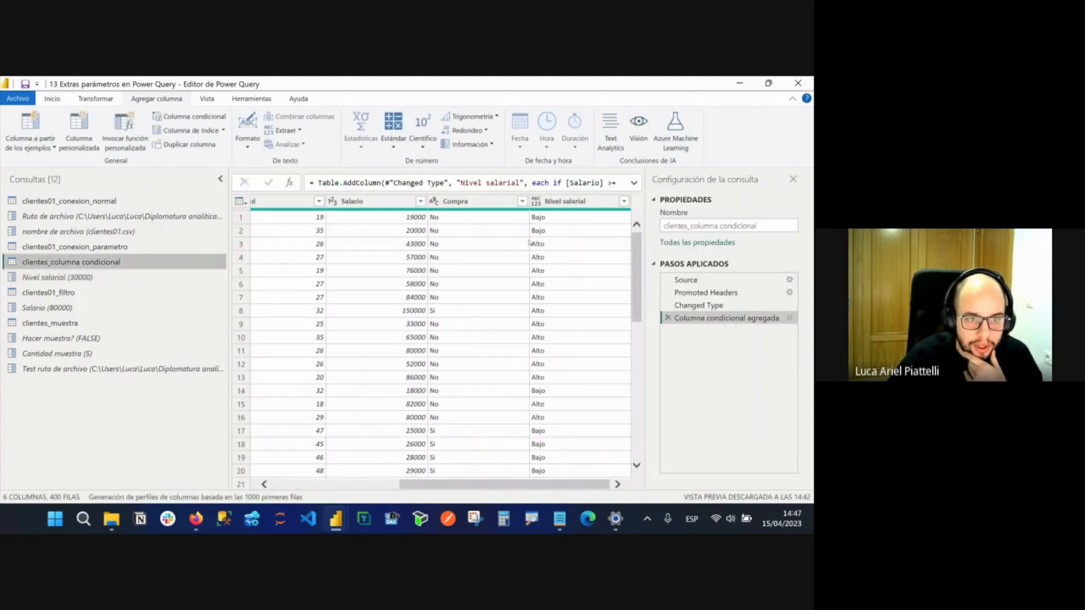
{"action": "left_click", "coordinate": [416, 218]}
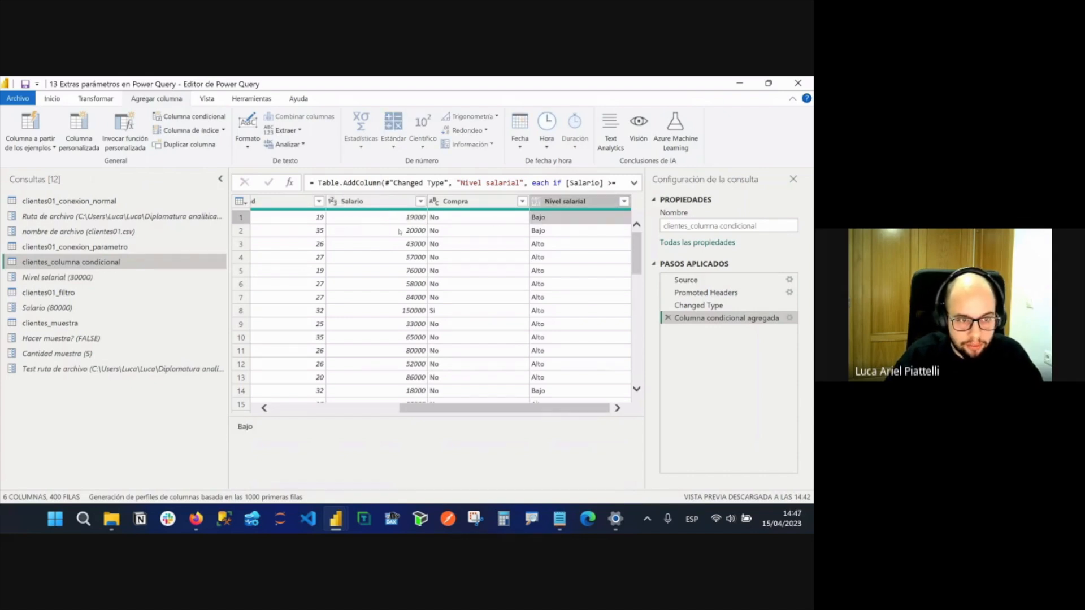
{"action": "left_click", "coordinate": [407, 231]}
{"action": "left_click", "coordinate": [568, 235]}
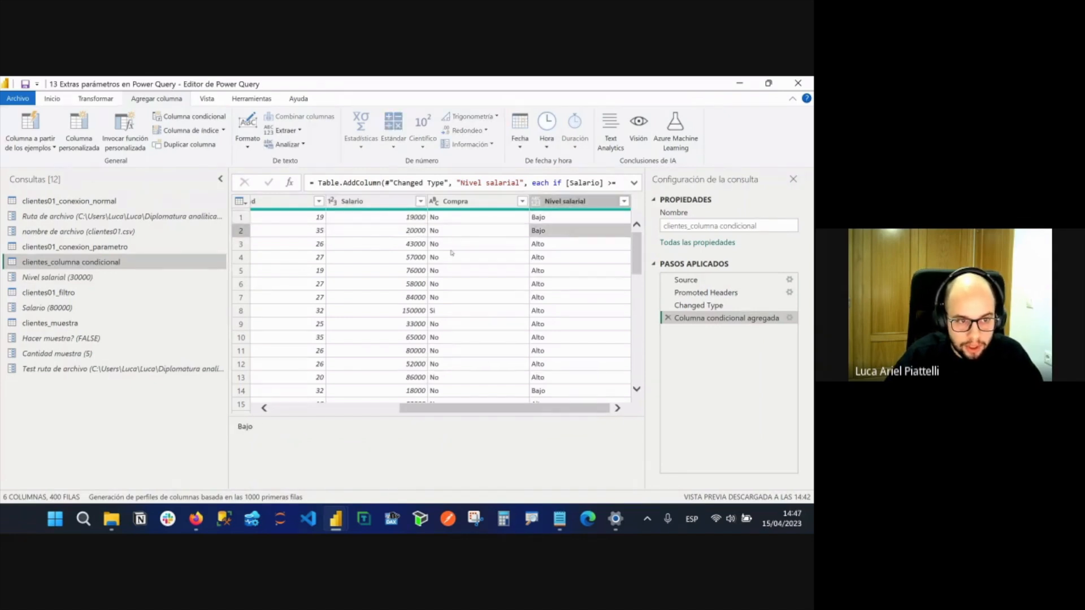
{"action": "left_click", "coordinate": [407, 244]}
{"action": "left_click", "coordinate": [539, 248]}
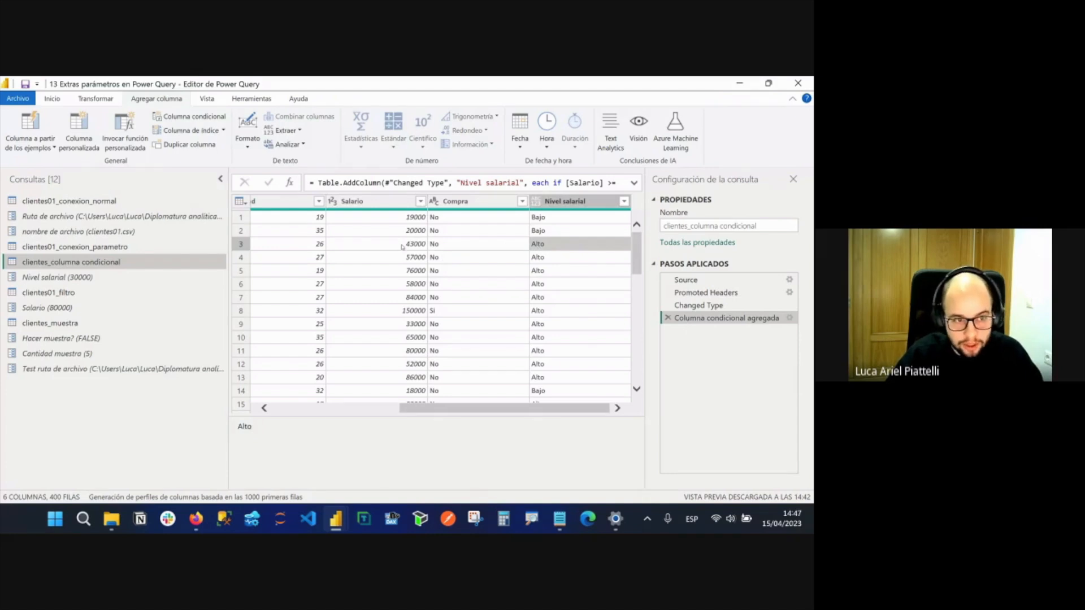
{"action": "left_click", "coordinate": [418, 247]}
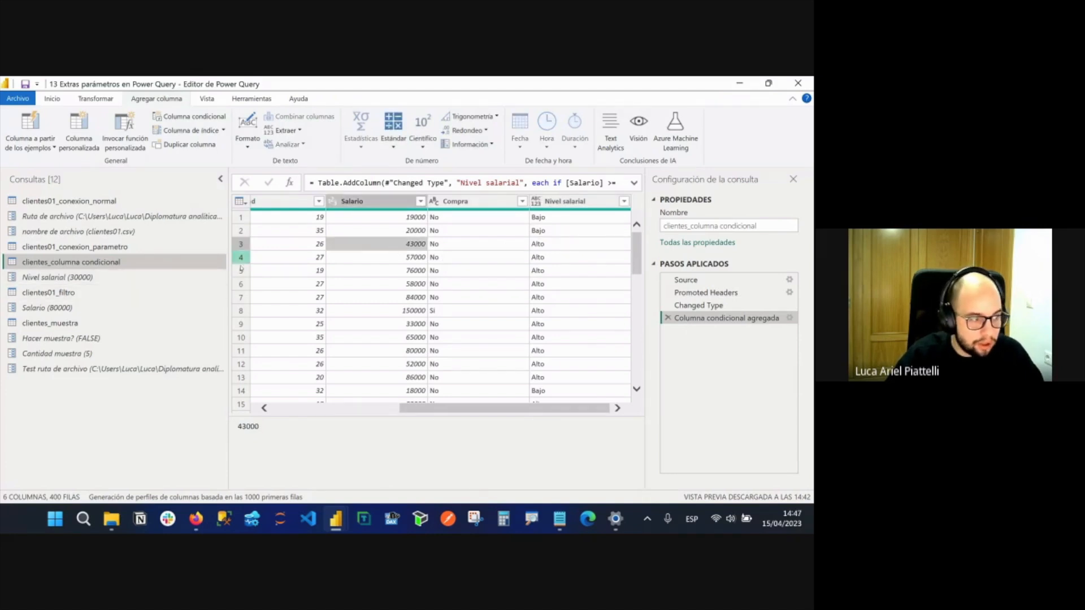
Set the Nivel salarial parameter's current value to 50000 and preview the Salario and Nivel salarial columns of clientes_columna condicional.
{"action": "left_click", "coordinate": [57, 277]}
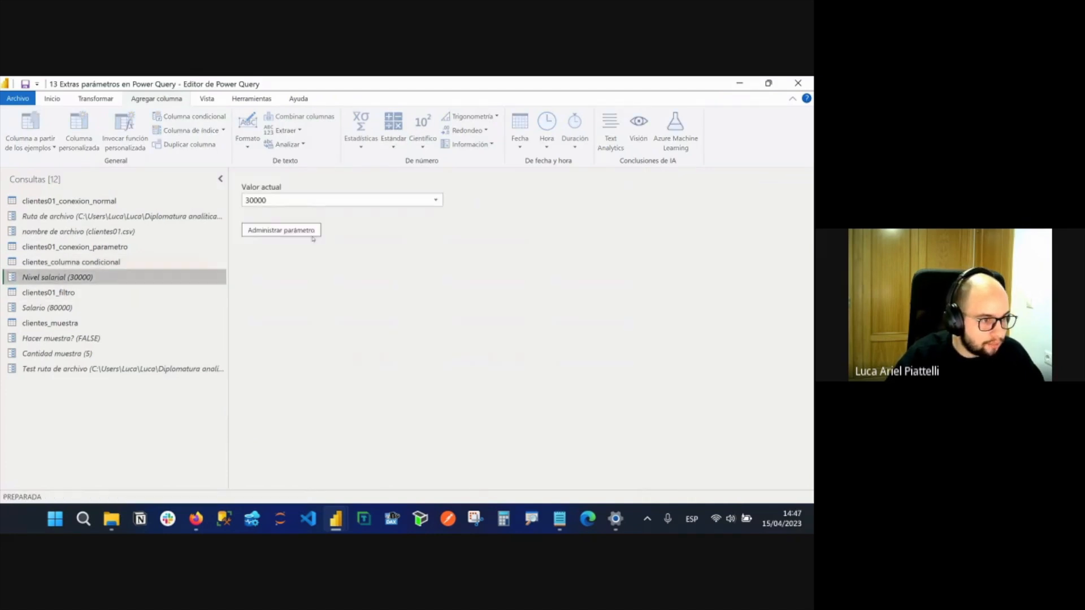
{"action": "left_click", "coordinate": [436, 200]}
{"action": "left_click", "coordinate": [296, 244]}
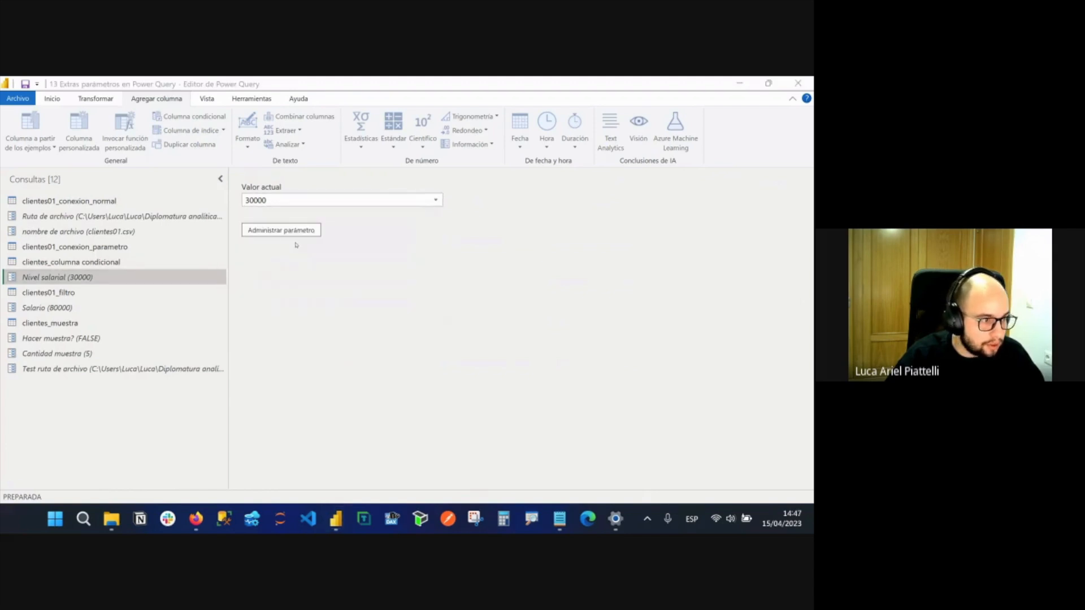
{"action": "left_click", "coordinate": [175, 260]}
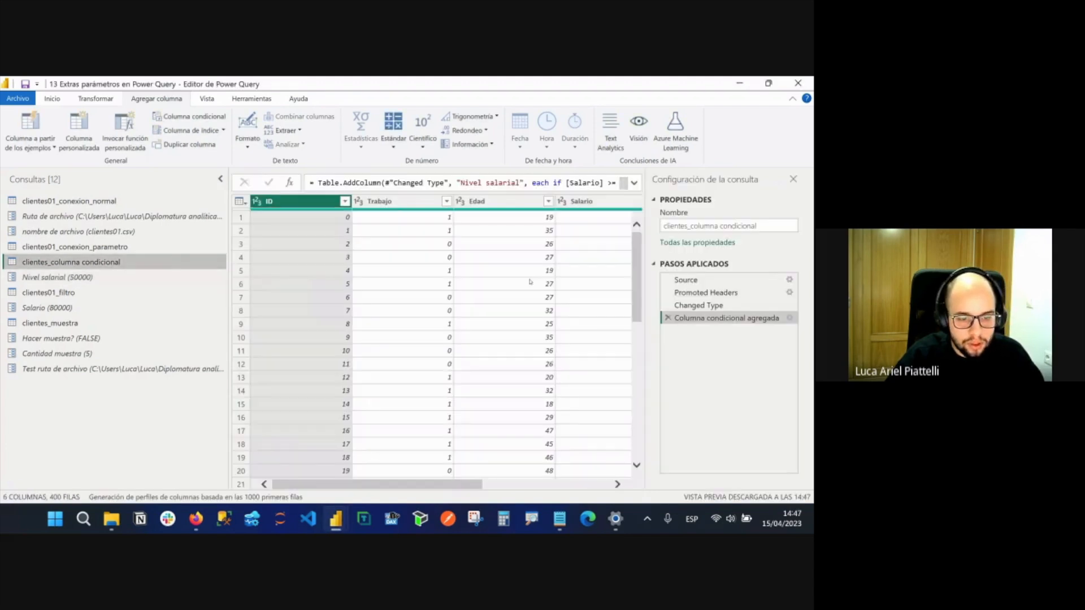
{"action": "scroll", "coordinate": [530, 283], "scroll_direction": "right", "scroll_amount": 4}
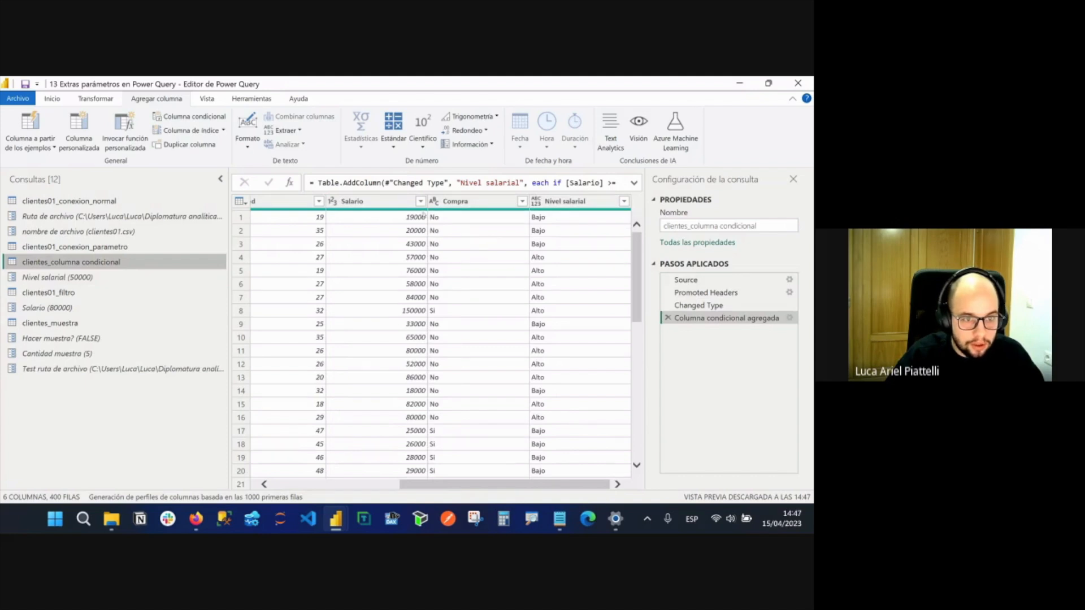
Recheck the first three rows' Nivel salarial classification against their Salario values using the 50000 threshold.
{"action": "left_click", "coordinate": [424, 216]}
{"action": "left_click", "coordinate": [554, 220]}
{"action": "left_click", "coordinate": [426, 231]}
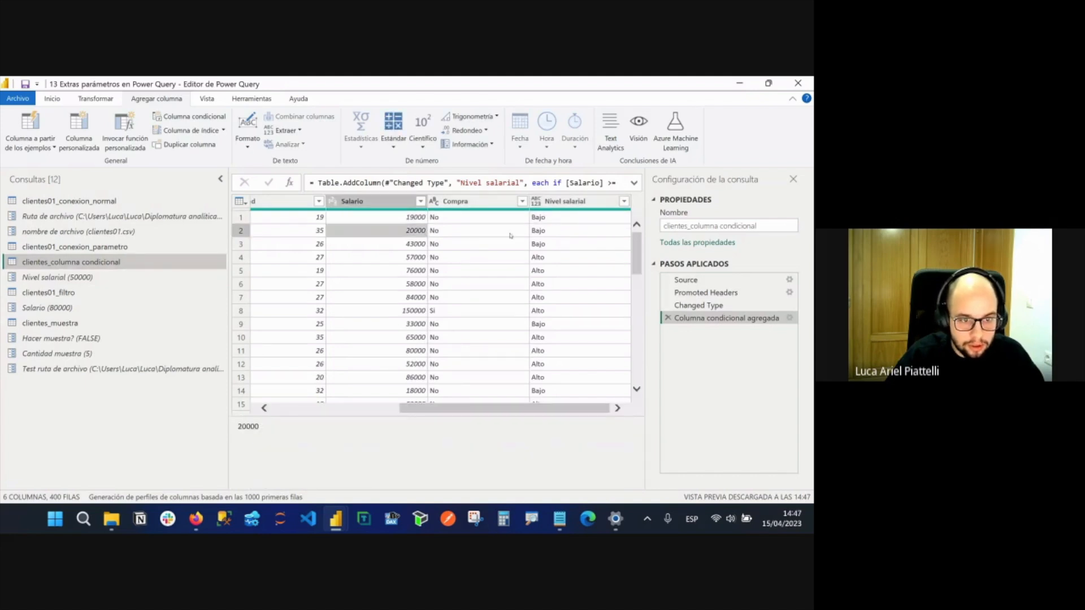
{"action": "left_click", "coordinate": [538, 236]}
{"action": "left_click", "coordinate": [409, 251]}
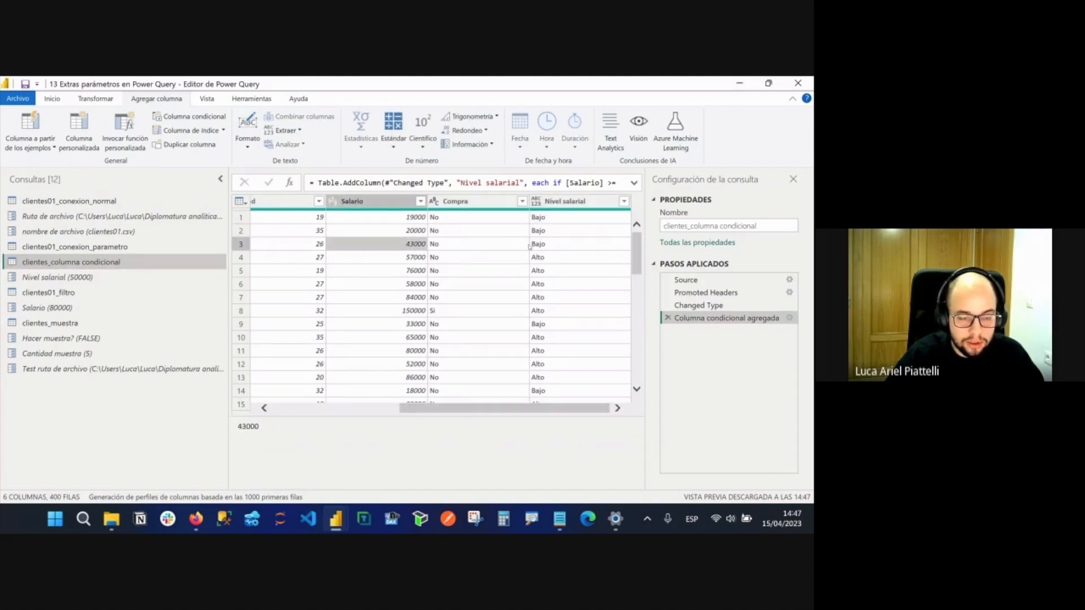
{"action": "left_click", "coordinate": [578, 247]}
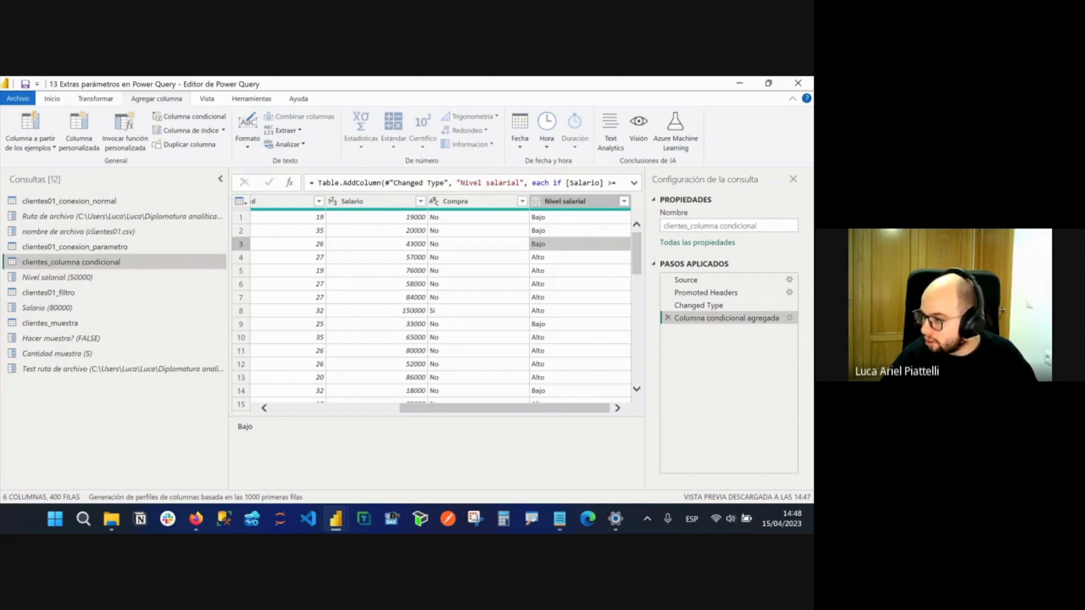
{"action": "key", "text": "alt+Tab"}
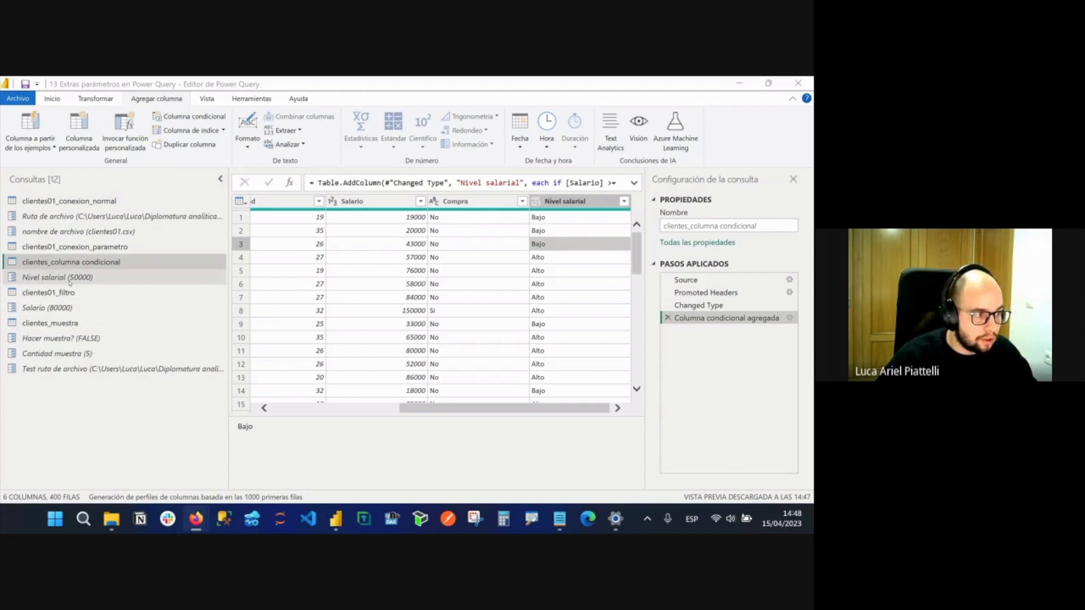
Examine the Filtered Rows step of clientes01_filtro, including the Salario column's filter options and the step's Filtrar filas condition.
{"action": "left_click", "coordinate": [62, 292]}
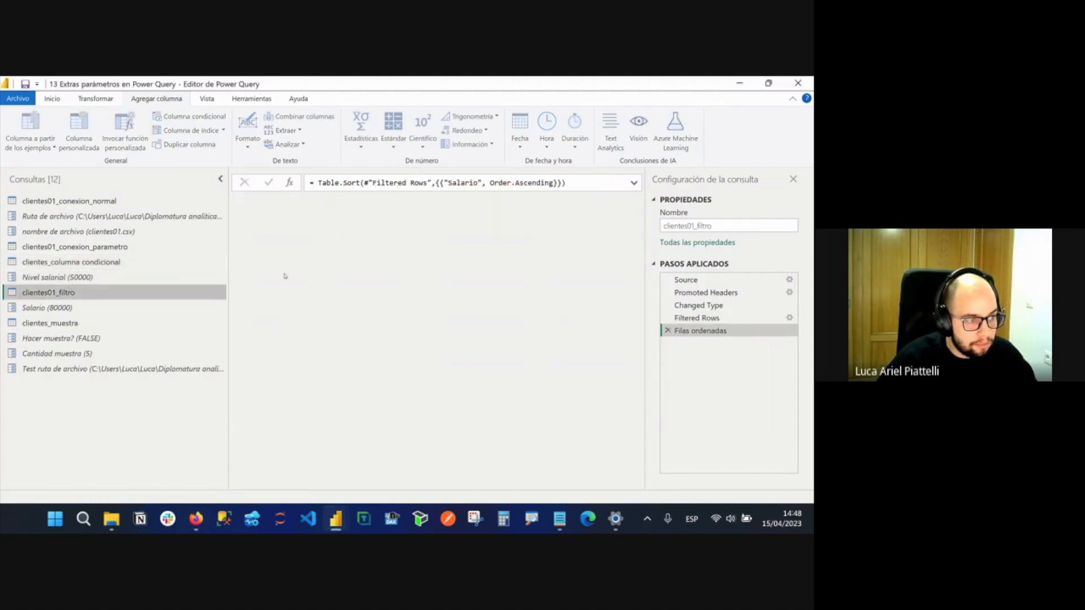
{"action": "left_click", "coordinate": [706, 318]}
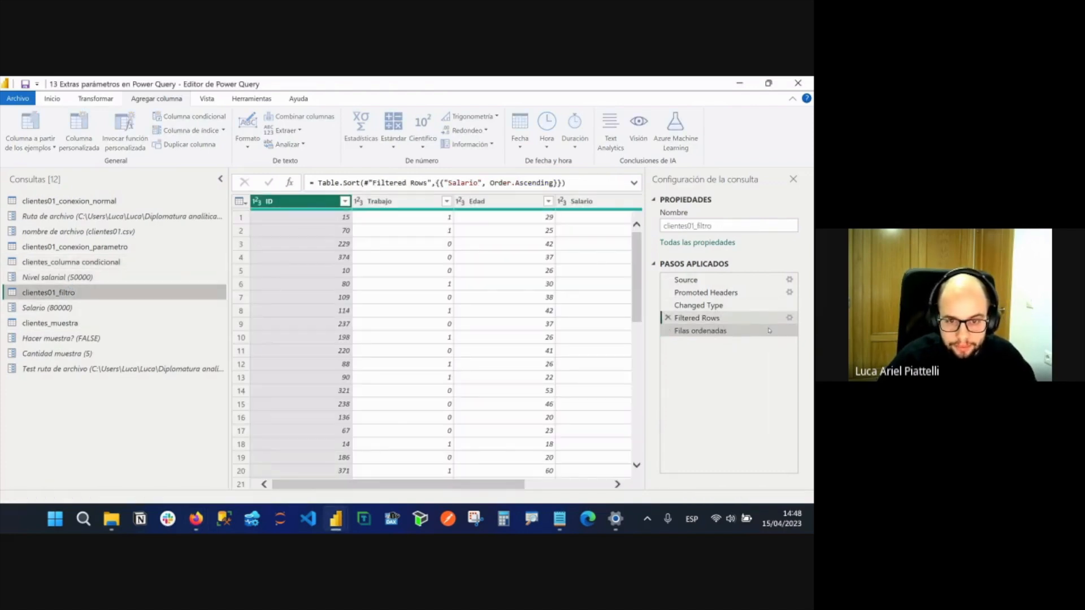
{"action": "scroll", "coordinate": [416, 256], "scroll_direction": "right", "scroll_amount": 3}
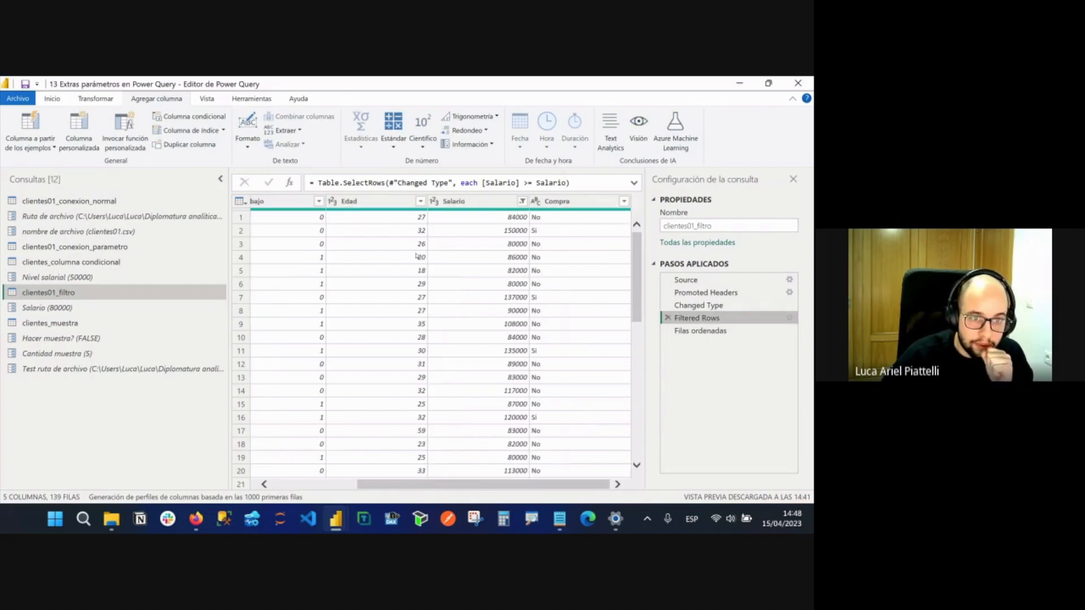
{"action": "left_click", "coordinate": [522, 201]}
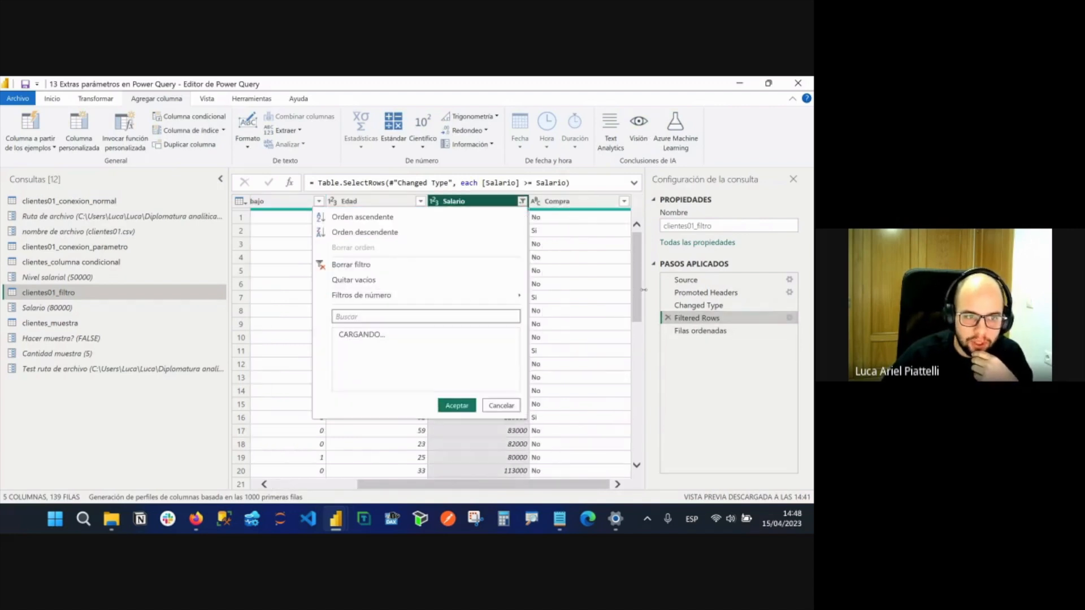
{"action": "mouse_move", "coordinate": [392, 298]}
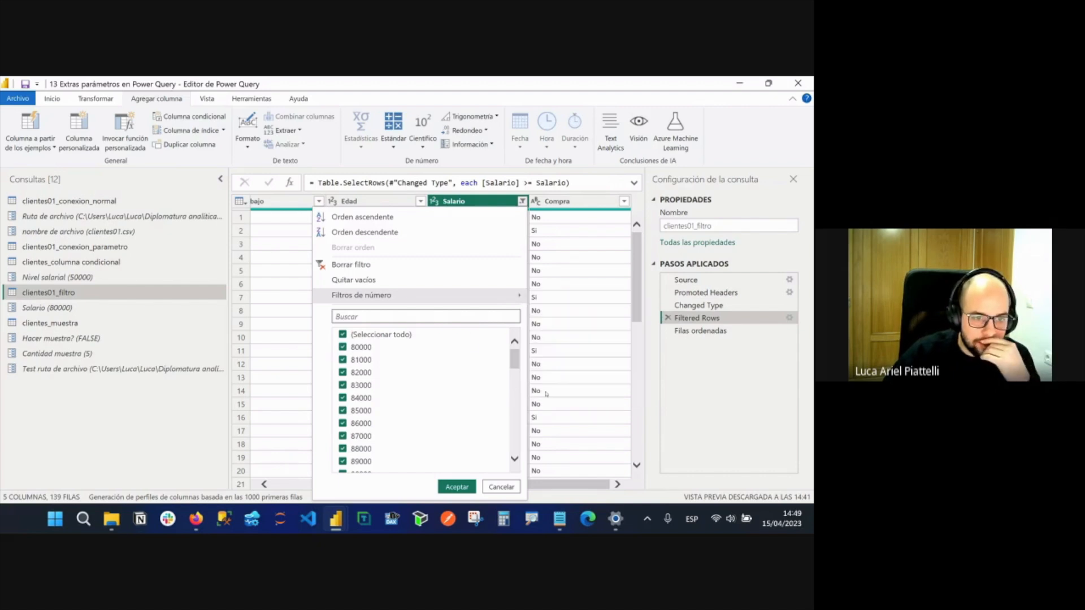
{"action": "left_click", "coordinate": [716, 353]}
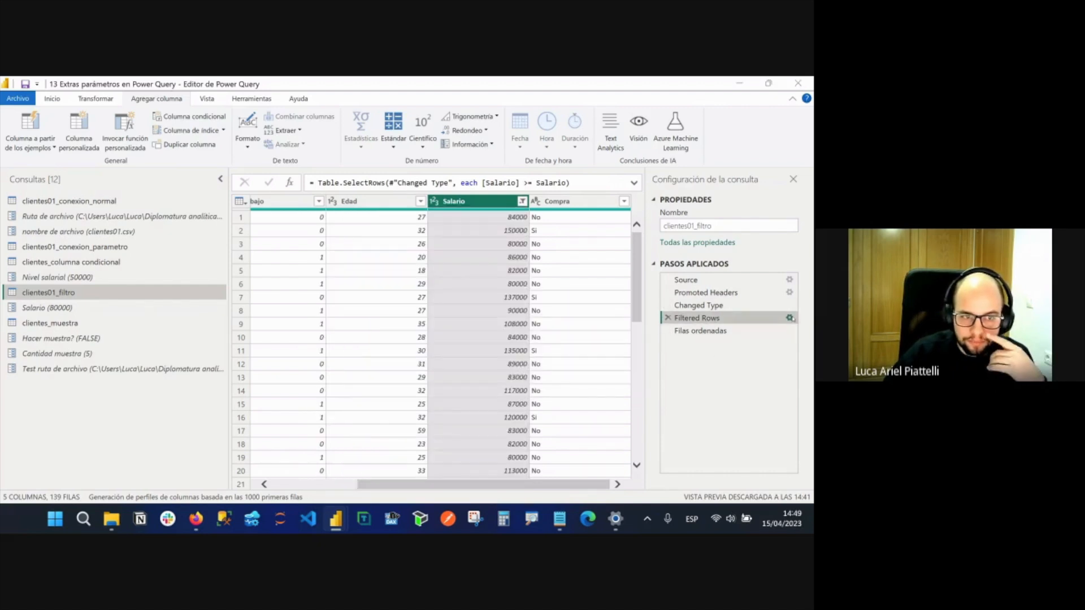
{"action": "left_click", "coordinate": [790, 318]}
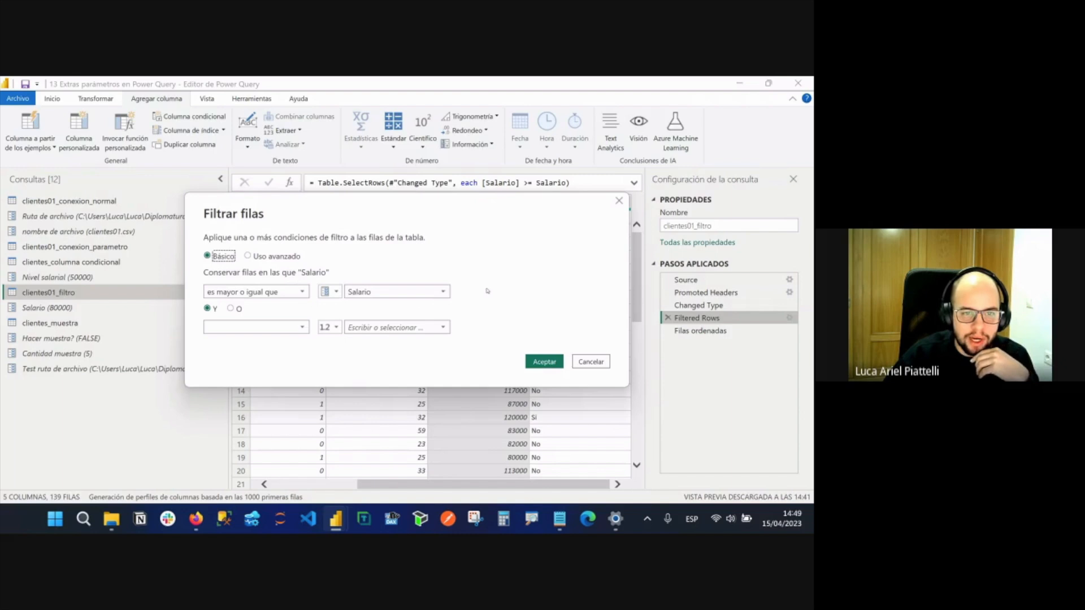
{"action": "left_click", "coordinate": [619, 201]}
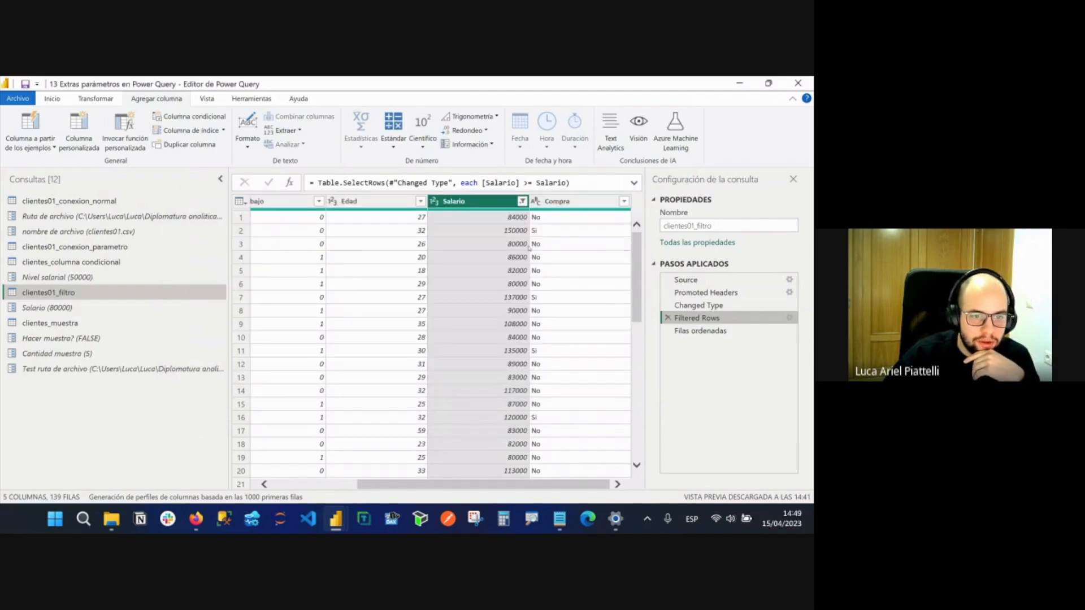
Compare the Salario parameter's current value with the sorted Salario values and filter list of clientes01_filtro.
{"action": "left_click", "coordinate": [109, 307]}
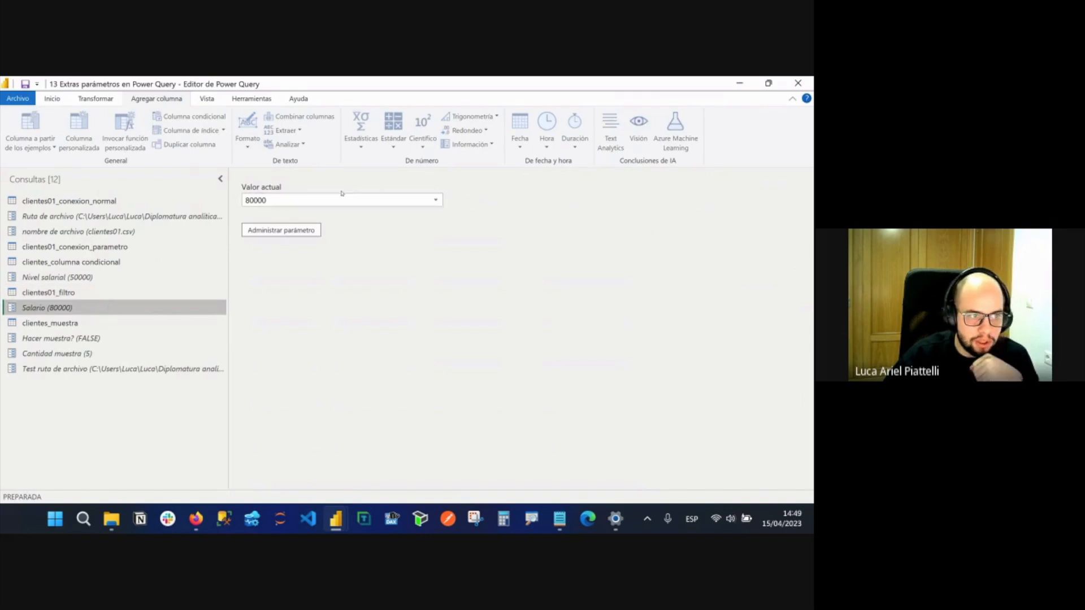
{"action": "left_click", "coordinate": [110, 292]}
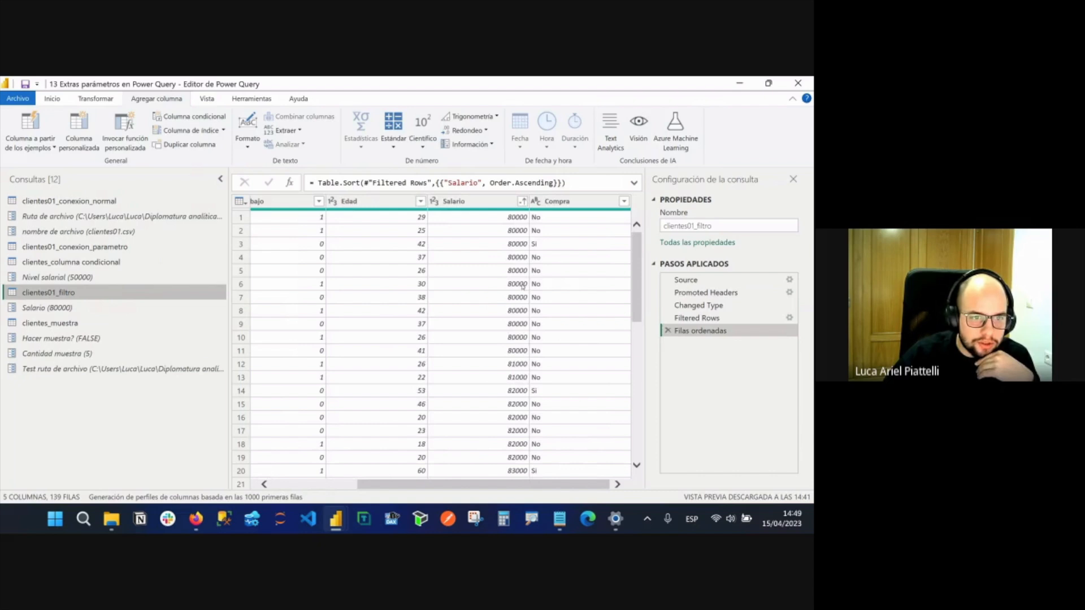
{"action": "left_click", "coordinate": [523, 201]}
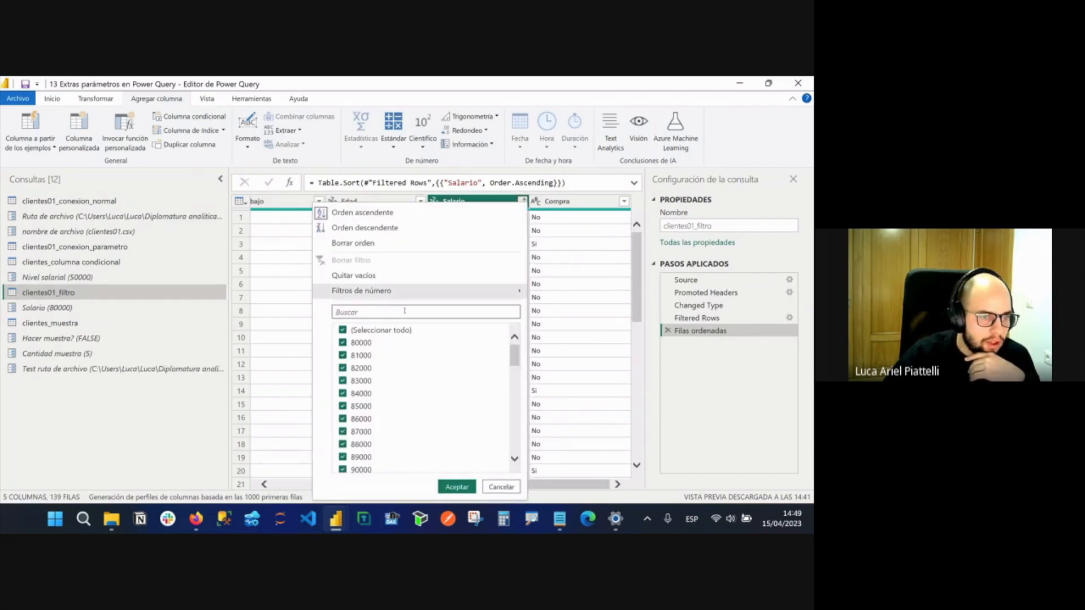
{"action": "left_click", "coordinate": [719, 351]}
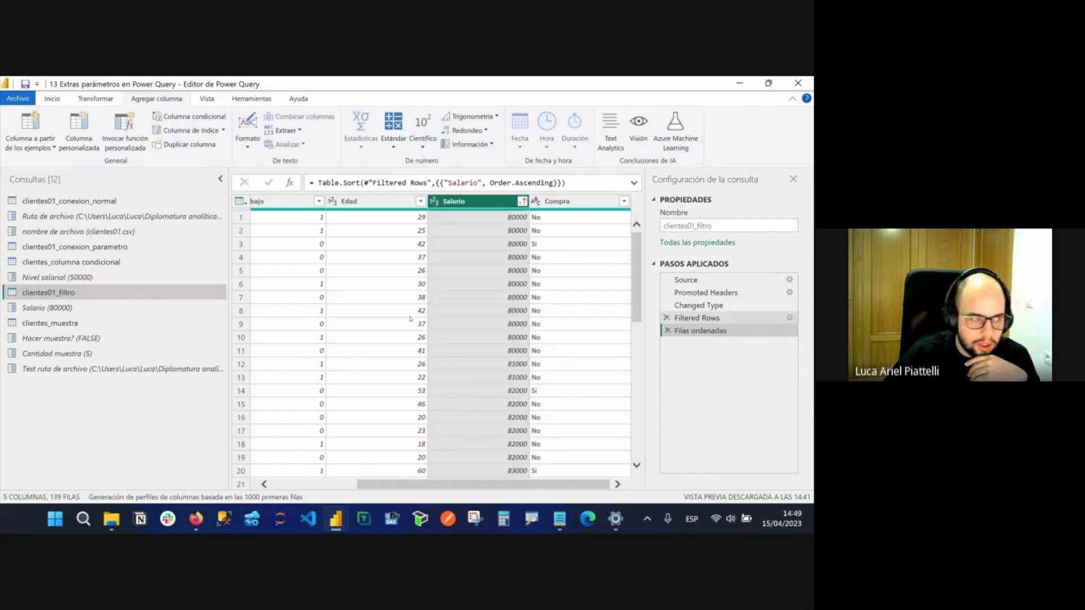
Set the Salario parameter's current value to 50000 and preview the sorted Salario rows of clientes01_filtro.
{"action": "left_click", "coordinate": [83, 307]}
{"action": "left_click", "coordinate": [433, 201]}
{"action": "left_click", "coordinate": [433, 201]}
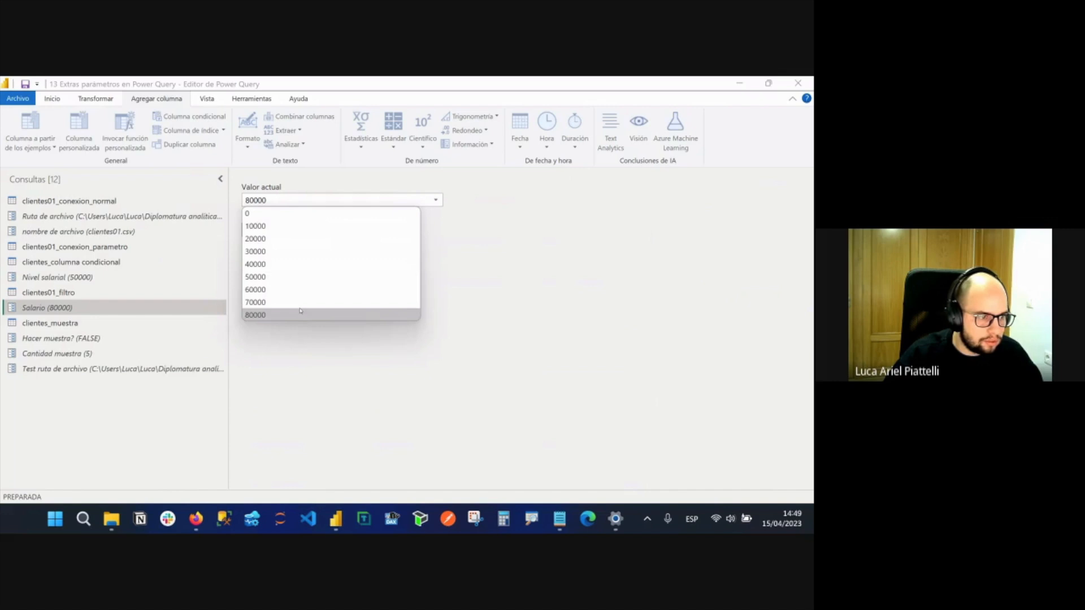
{"action": "left_click", "coordinate": [288, 277]}
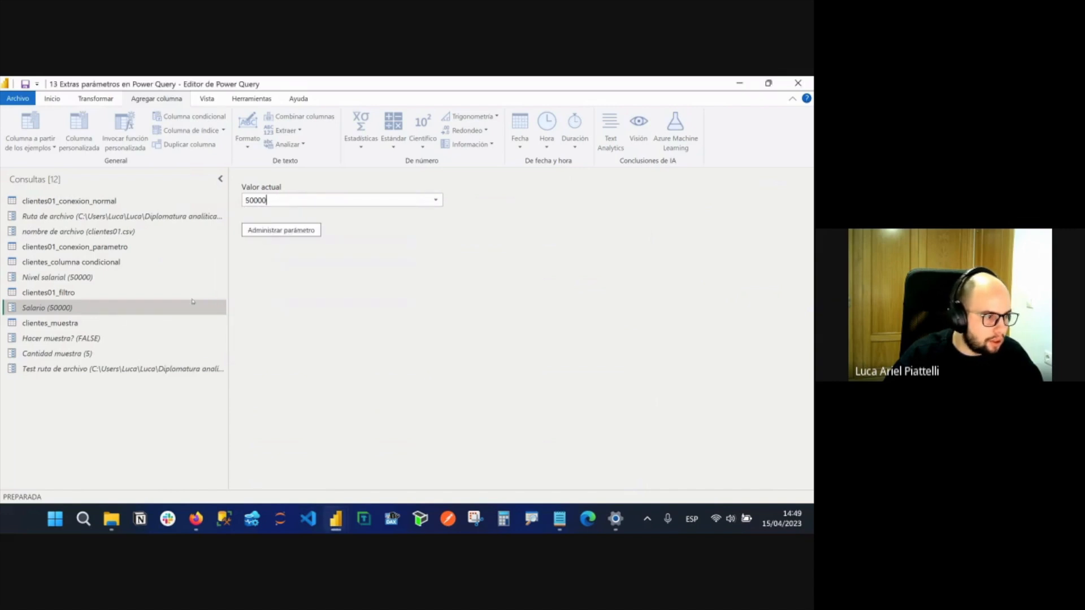
{"action": "left_click", "coordinate": [68, 293]}
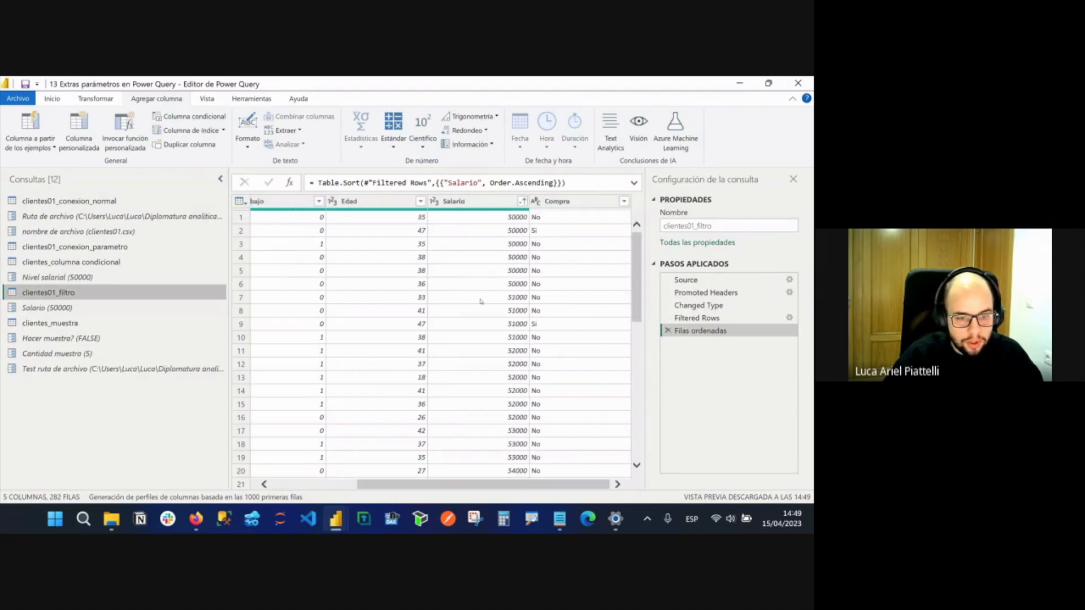
{"action": "scroll", "coordinate": [481, 302], "scroll_direction": "down", "scroll_amount": 9}
{"action": "scroll", "coordinate": [519, 337], "scroll_direction": "down", "scroll_amount": 5}
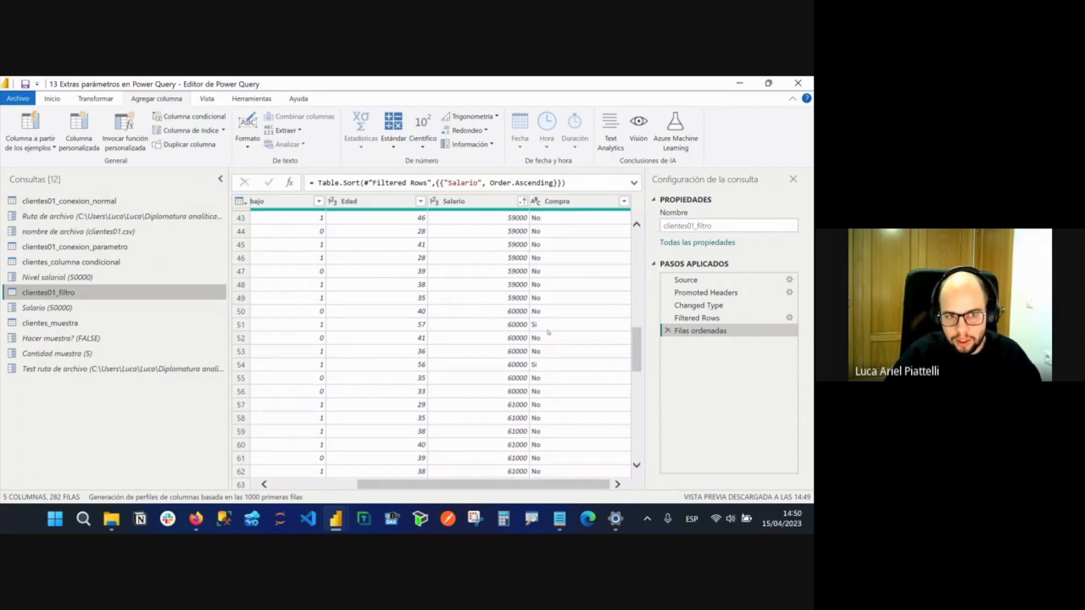
{"action": "scroll", "coordinate": [531, 280], "scroll_direction": "up", "scroll_amount": 14}
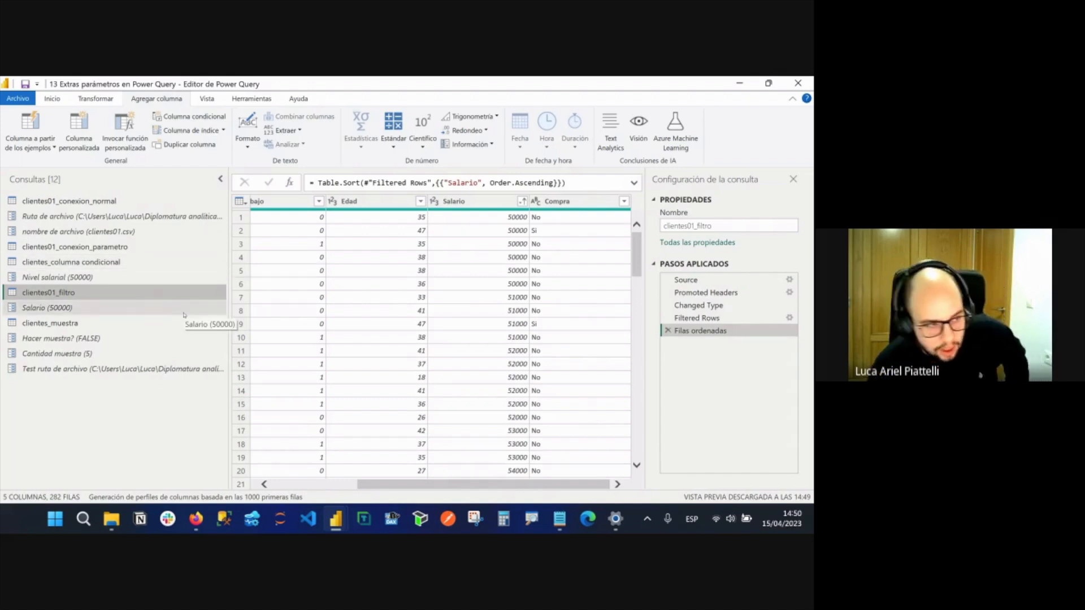
Close the Power Query Editor without applying the pending changes for now.
{"action": "left_click", "coordinate": [199, 326]}
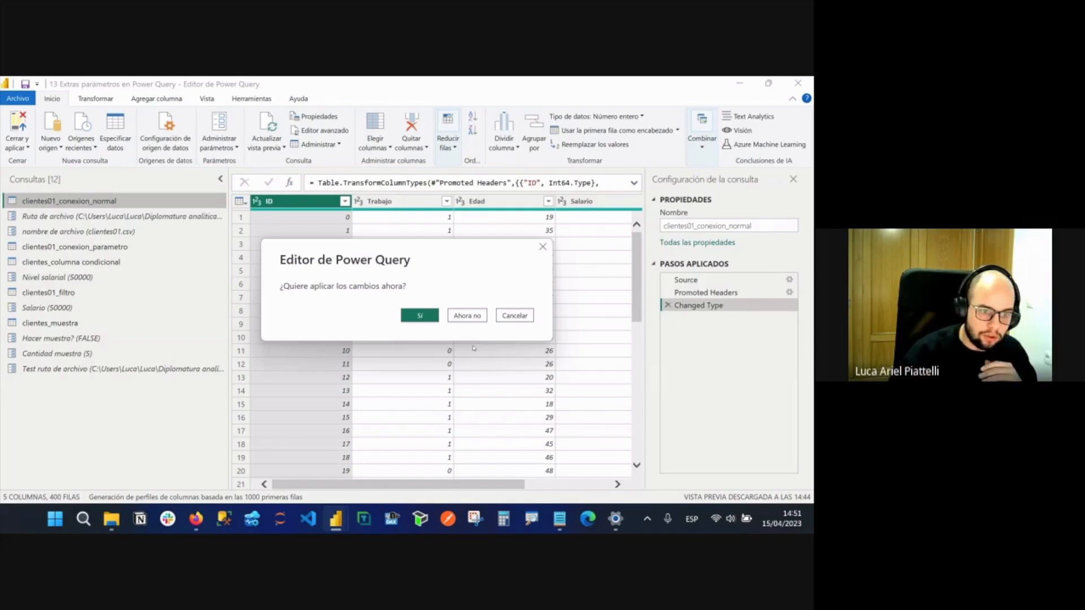
{"action": "left_click", "coordinate": [468, 317]}
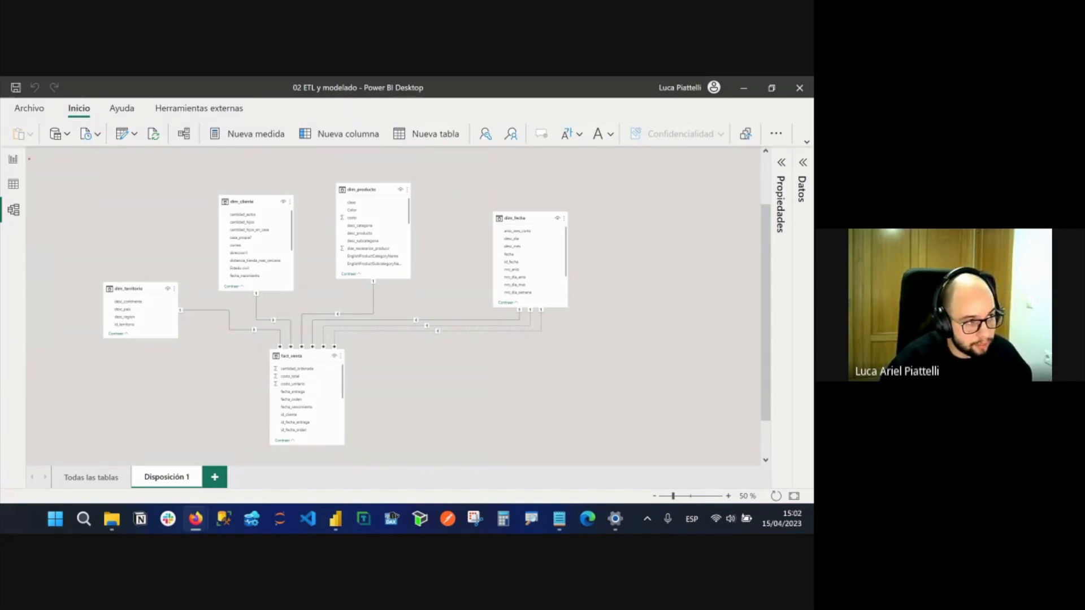
Review the report view of 02 ETL y modelado and the dim_cliente table's rows in the data view.
{"action": "left_click_drag", "start_coordinate": [29, 159], "coordinate": [68, 159]}
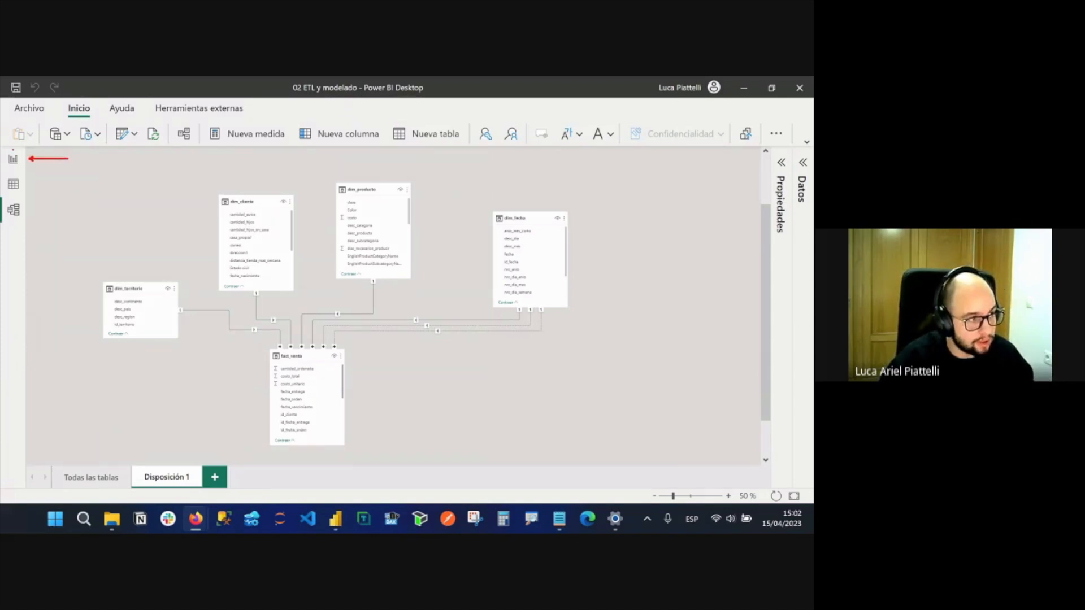
{"action": "left_click", "coordinate": [13, 159]}
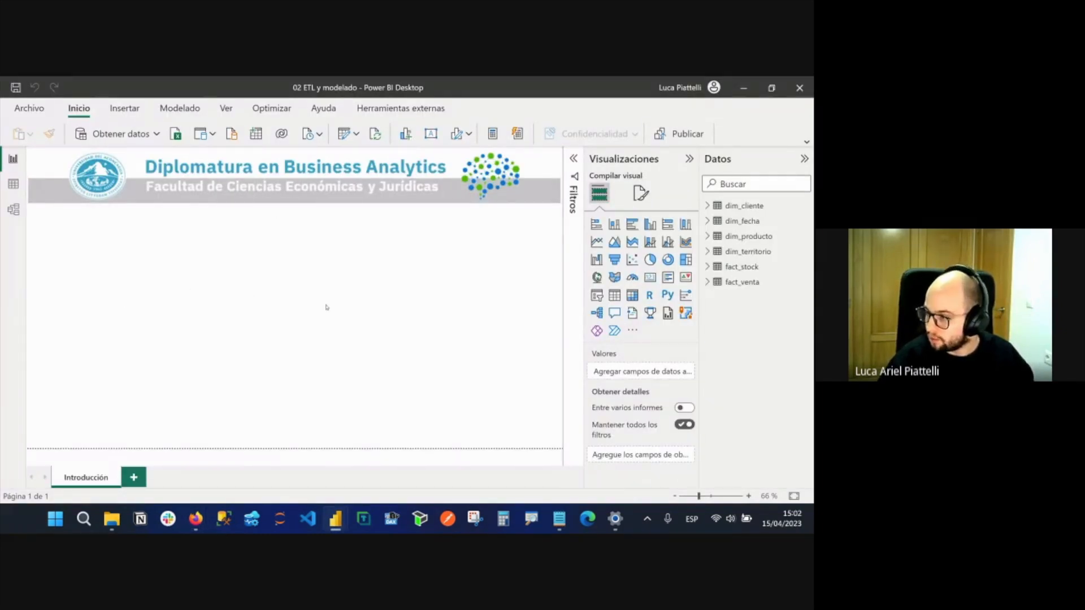
{"action": "left_click", "coordinate": [13, 183]}
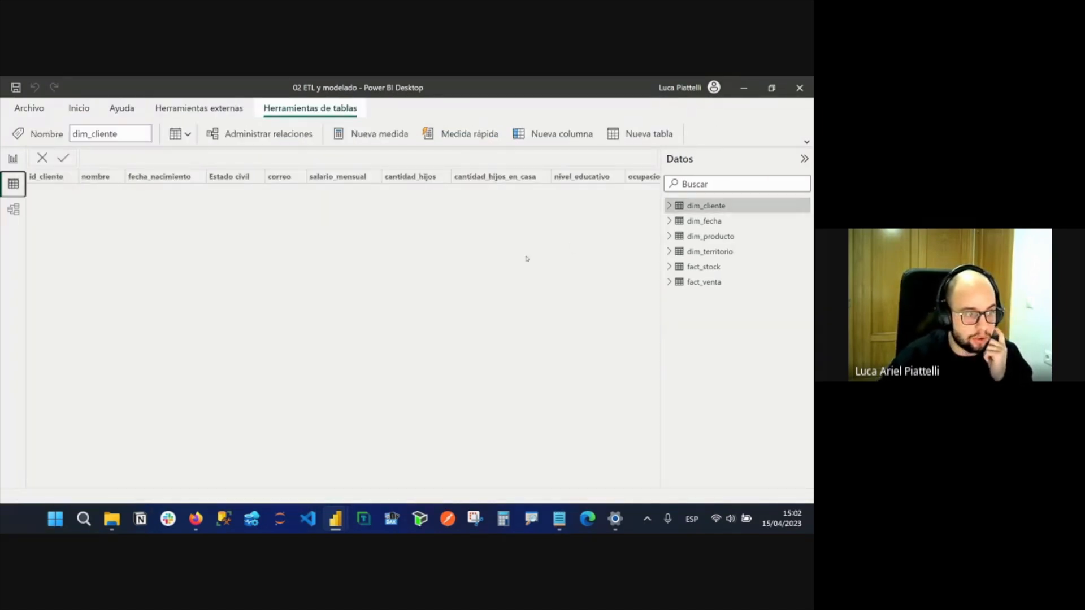
{"action": "scroll", "coordinate": [388, 267], "scroll_direction": "down", "scroll_amount": 2}
{"action": "scroll", "coordinate": [362, 266], "scroll_direction": "up", "scroll_amount": 2}
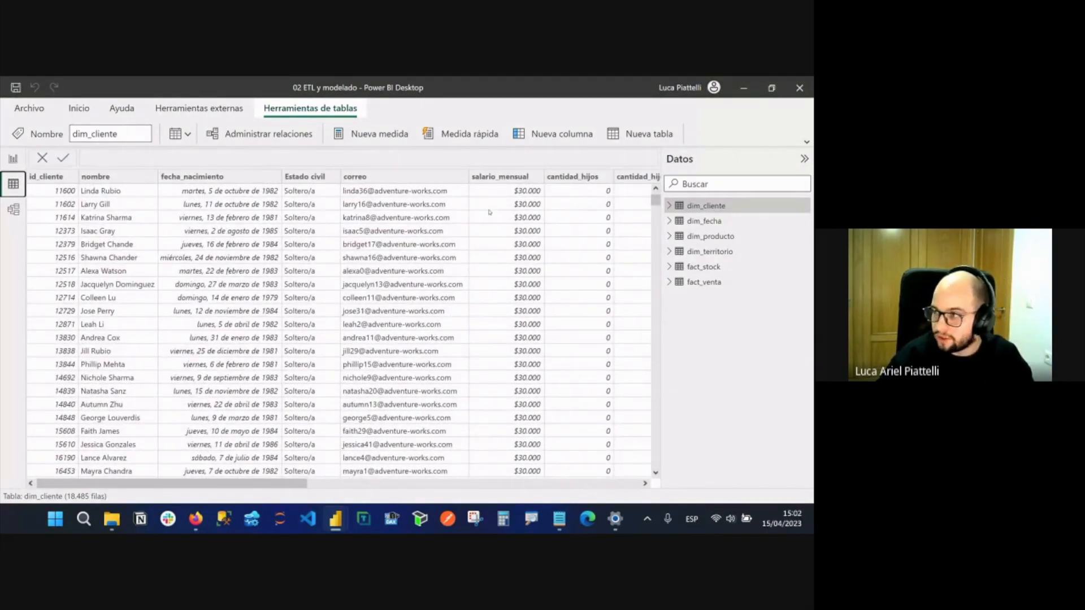
Reposition fact_venta and move dim_fecha closer to dim_producto in the Disposición 1 model diagram.
{"action": "left_click", "coordinate": [4, 215]}
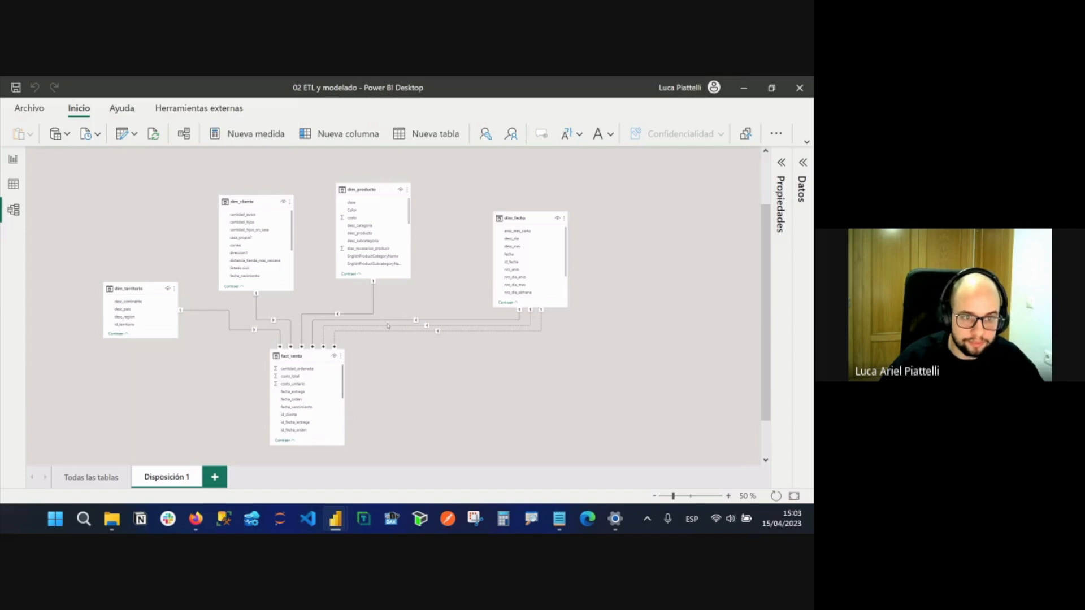
{"action": "left_click_drag", "start_coordinate": [338, 362], "coordinate": [351, 364]}
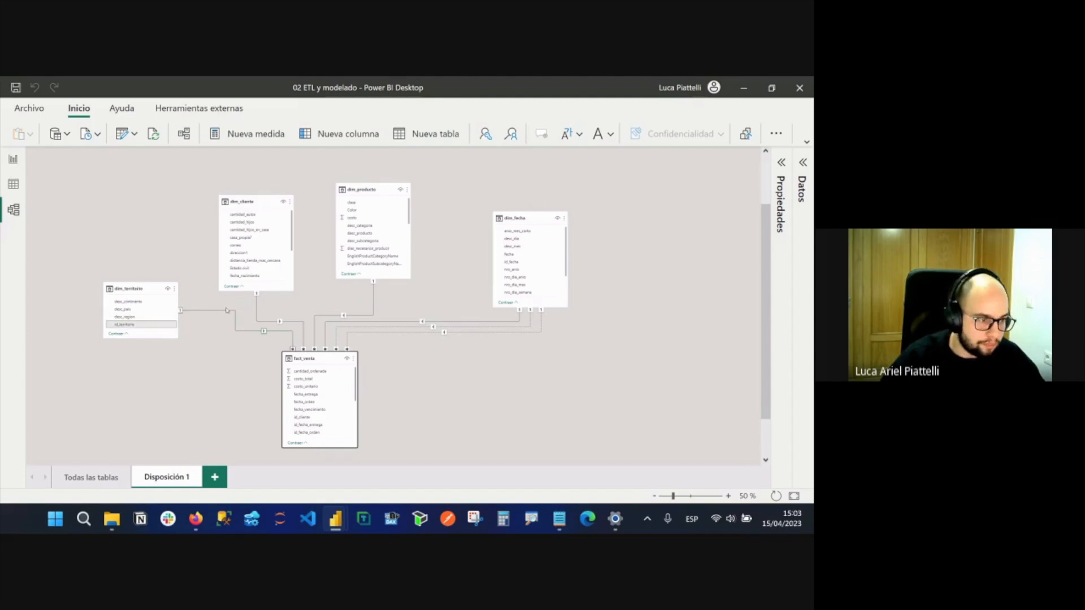
{"action": "left_click_drag", "start_coordinate": [302, 356], "coordinate": [297, 345]}
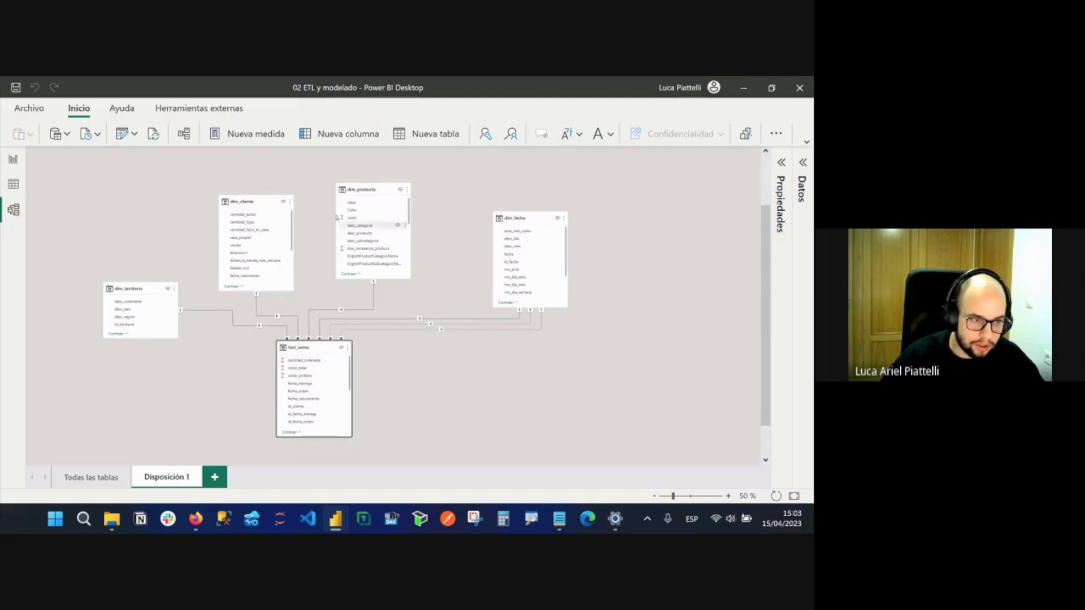
{"action": "left_click_drag", "start_coordinate": [519, 215], "coordinate": [478, 213]}
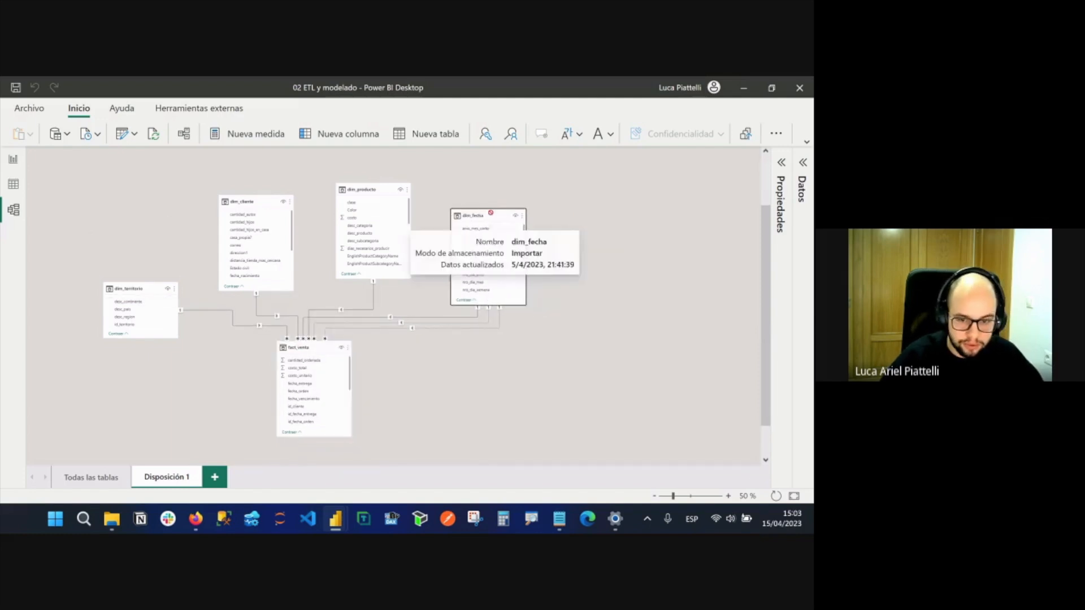
{"action": "left_click", "coordinate": [728, 496]}
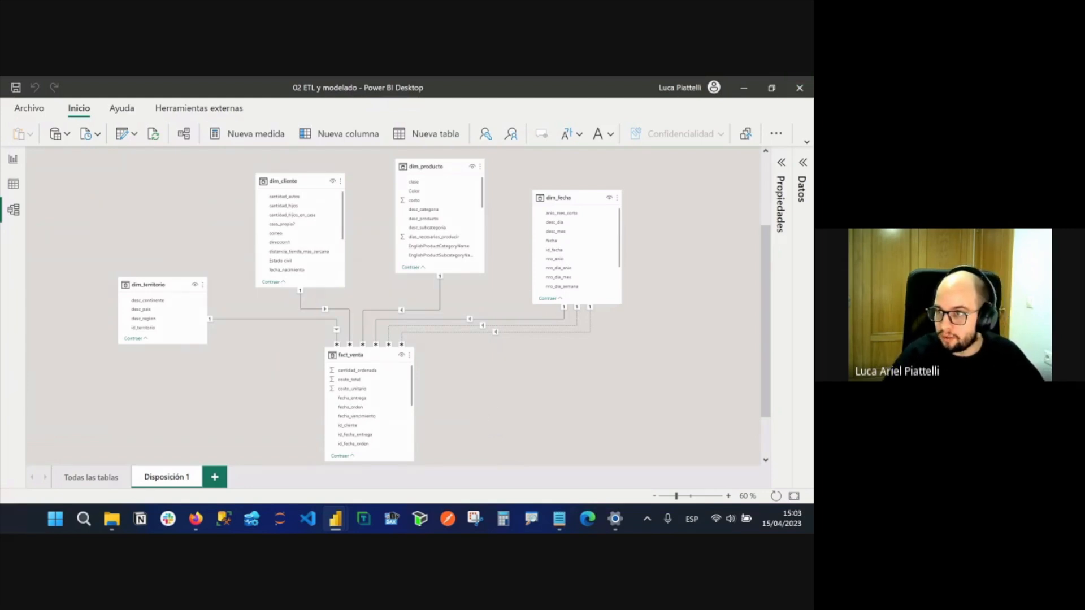
Switch to the Google Sheets spreadsheet and add a Cliente column beside Factura, with a customer number for each of the five invoices.
{"action": "left_click", "coordinate": [195, 519]}
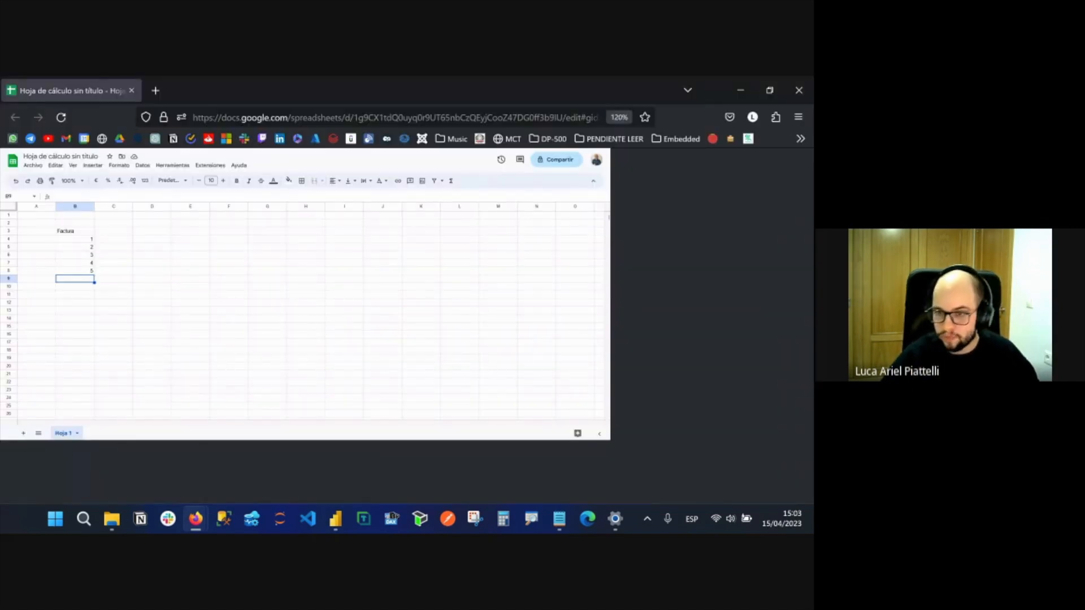
{"action": "left_click", "coordinate": [207, 319]}
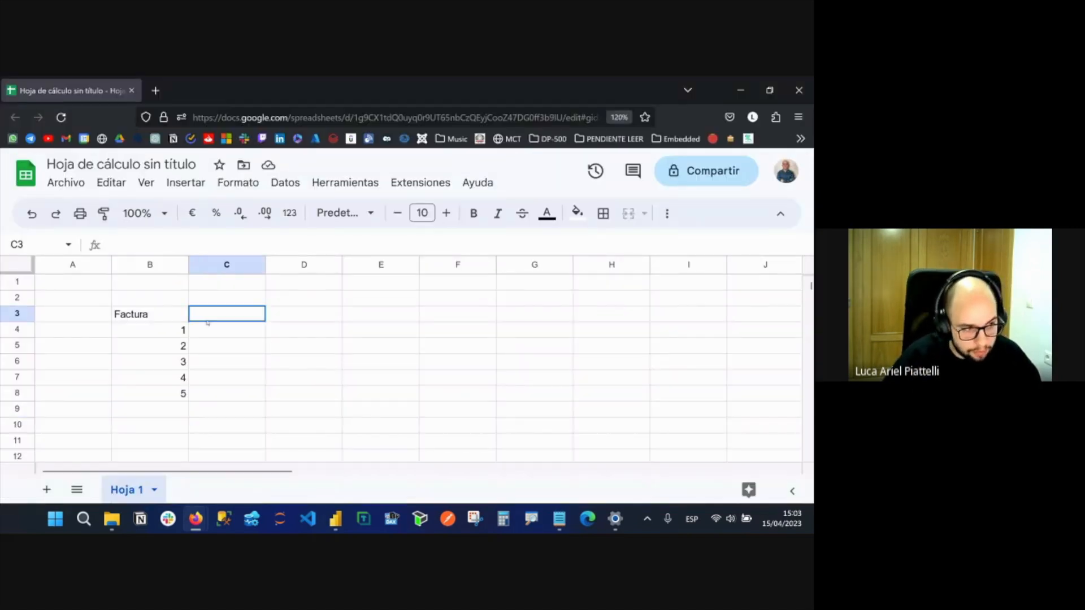
{"action": "type", "text": "Cliente"}
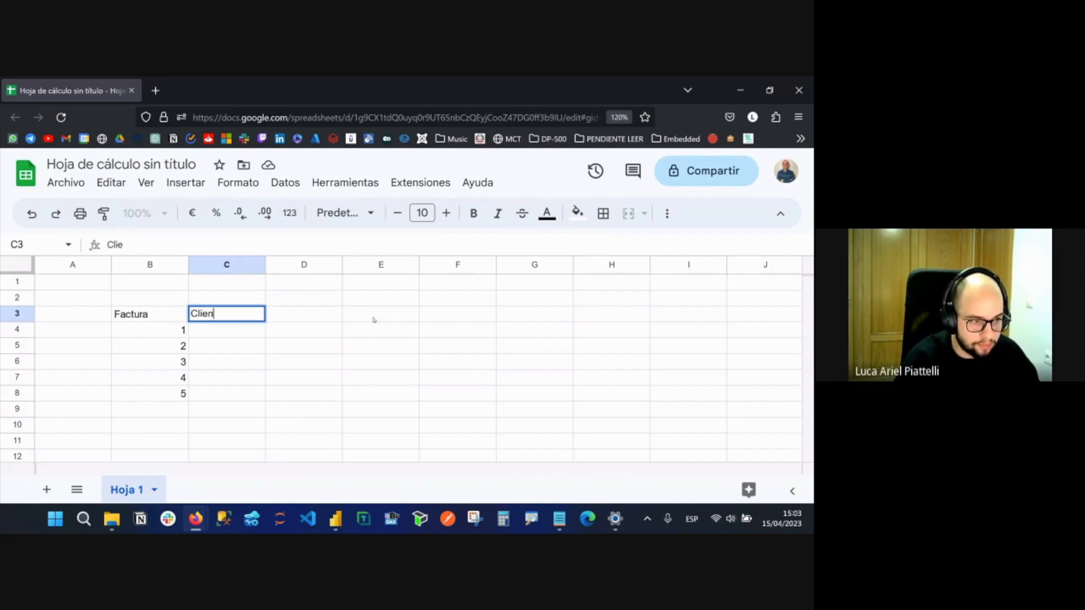
{"action": "key", "text": "Return"}
{"action": "type", "text": "1"}
{"action": "key", "text": "Return"}
{"action": "type", "text": "10"}
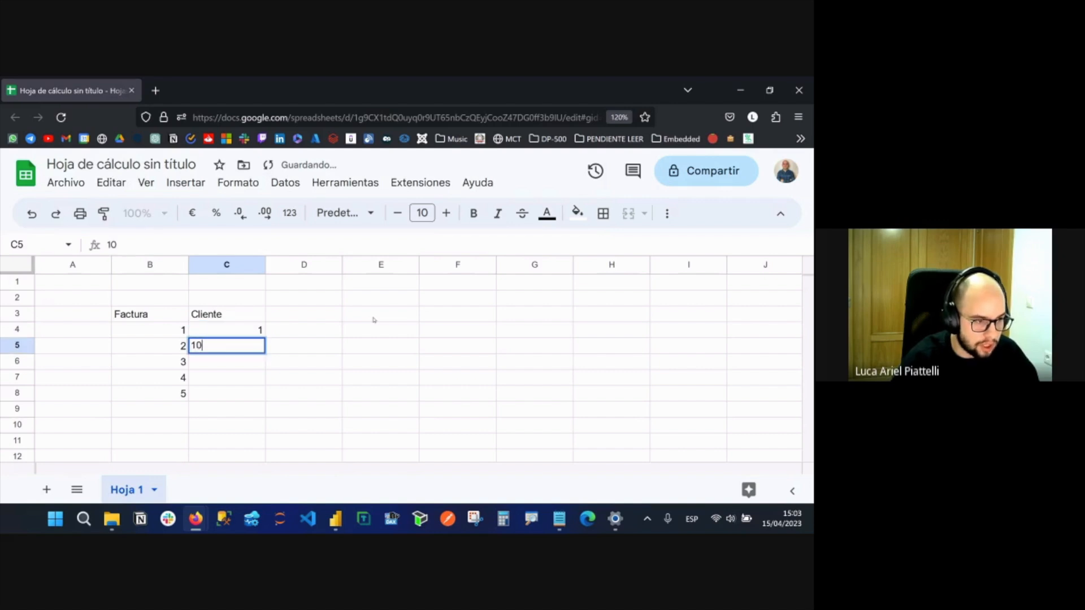
{"action": "type", "text": "0"}
{"action": "key", "text": "Return"}
{"action": "type", "text": "200"}
{"action": "key", "text": "Return"}
{"action": "type", "text": "ç"}
{"action": "key", "text": "BackSpace"}
{"action": "type", "text": "300"}
{"action": "key", "text": "Return"}
{"action": "type", "text": "400"}
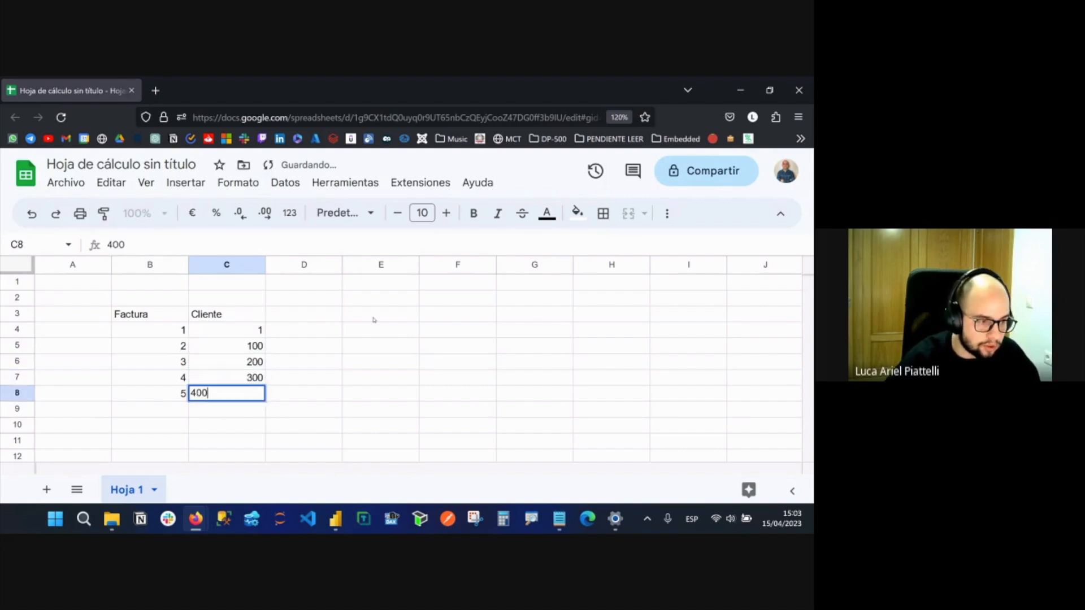
{"action": "key", "text": "Tab"}
Add the headers Nombre, Apellido, Dirección and .... in cells D3 to G3, after Cliente.
{"action": "key", "text": "Up"}
{"action": "key", "text": "Up"}
{"action": "key", "text": "Up"}
{"action": "key", "text": "Up"}
{"action": "key", "text": "Up"}
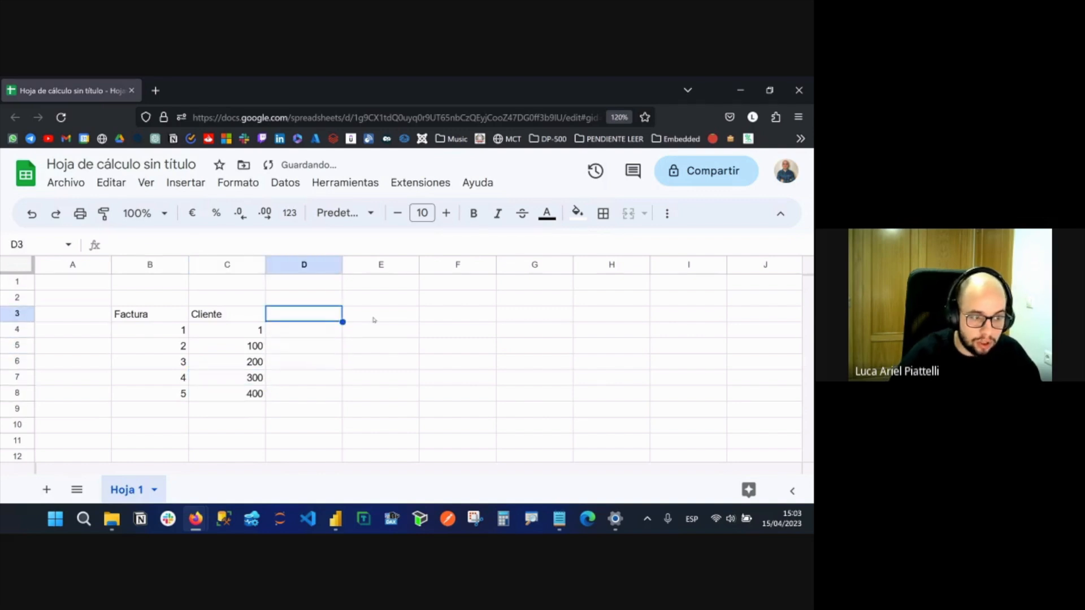
{"action": "type", "text": "Nombre"}
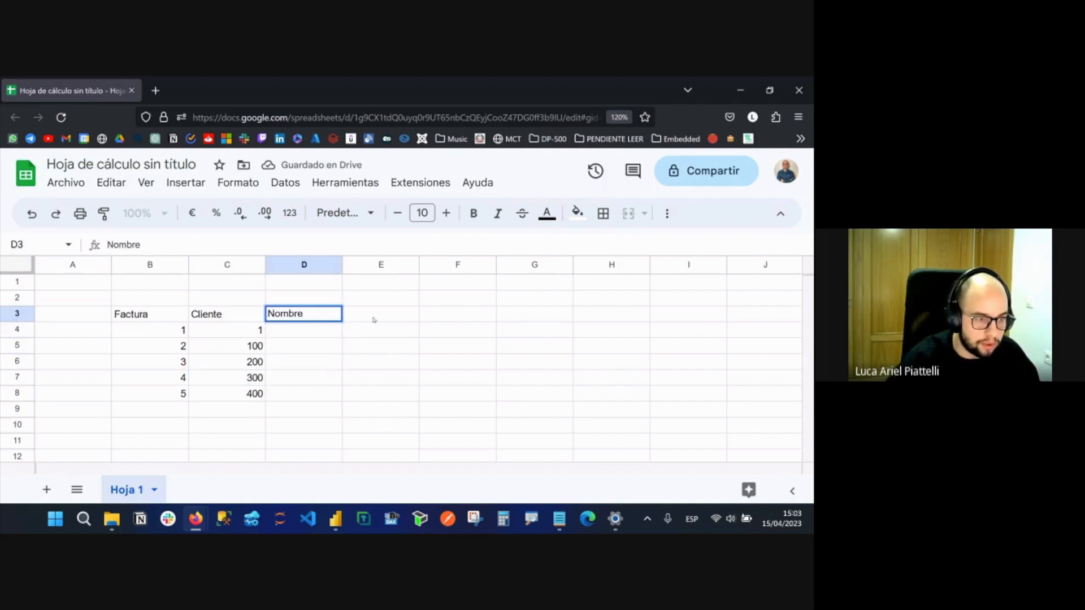
{"action": "key", "text": "Tab"}
{"action": "type", "text": ">"}
{"action": "key", "text": "BackSpace"}
{"action": "type", "text": "Apellido"}
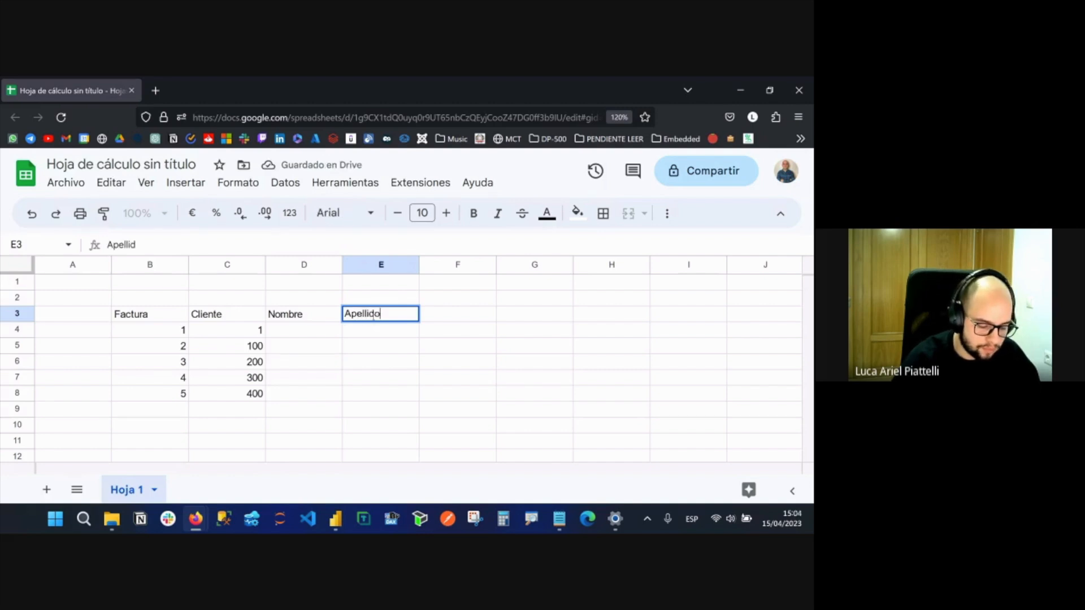
{"action": "key", "text": "Tab"}
{"action": "type", "text": "Dirección"}
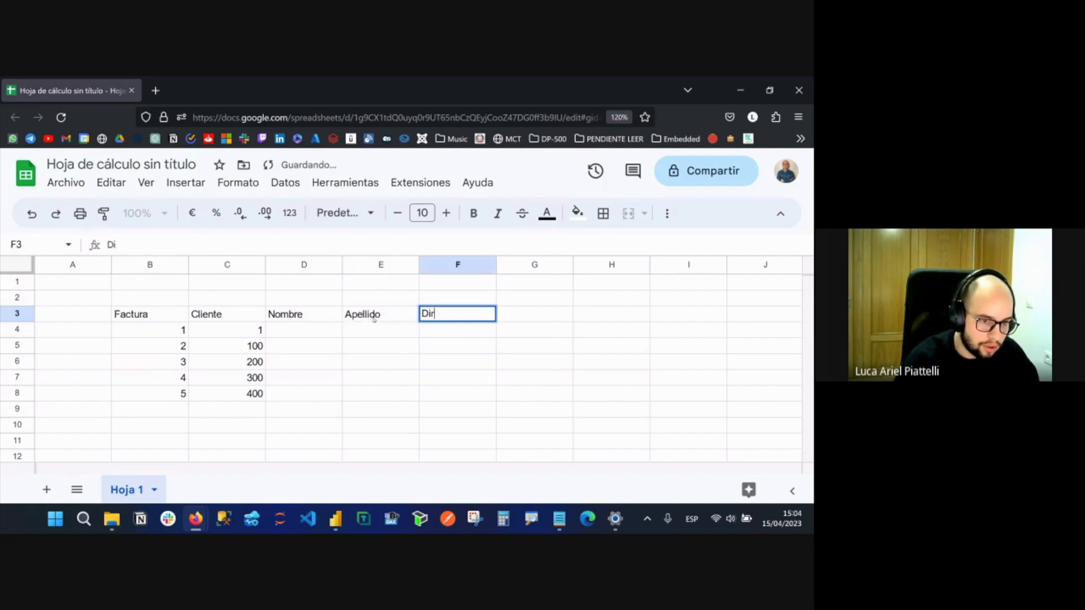
{"action": "key", "text": "Tab"}
{"action": "type", "text": "...."}
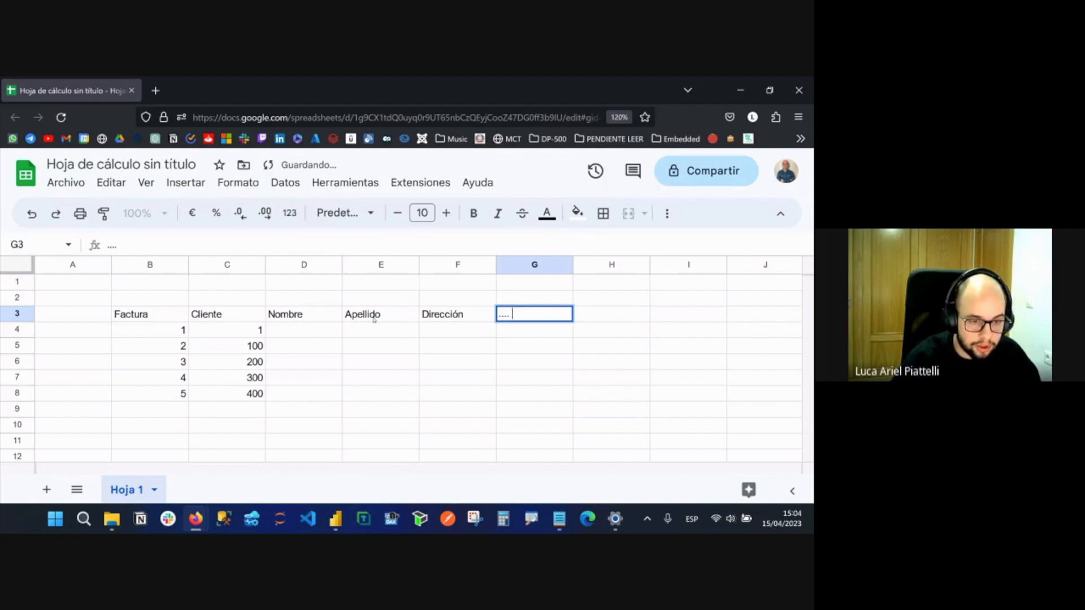
{"action": "key", "text": "Tab"}
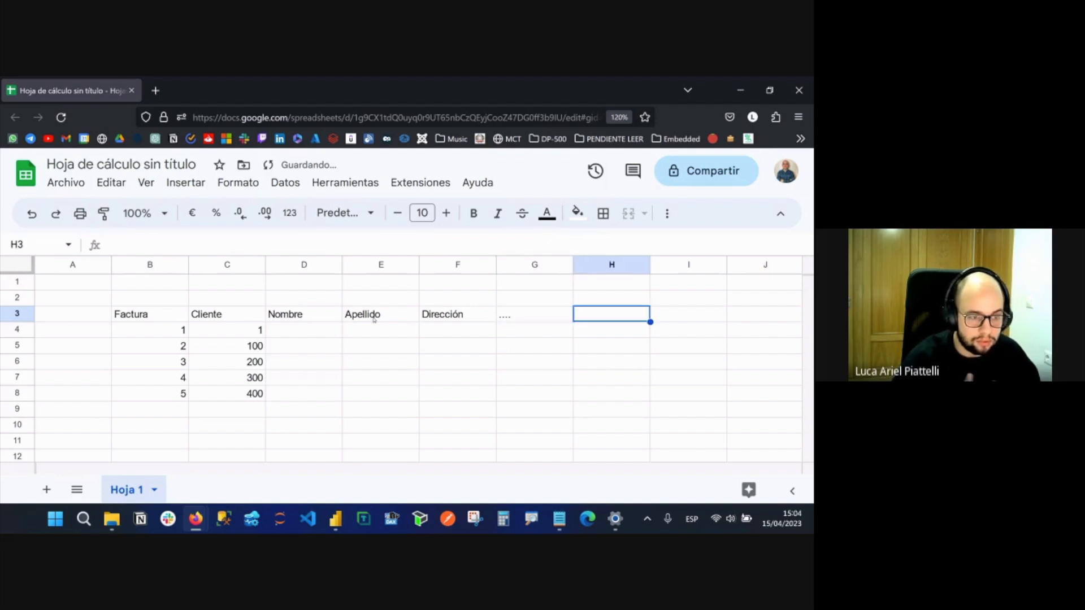
Add the header Producto in H3 and enter products A and B in H4 and H5.
{"action": "type", "text": "Producto"}
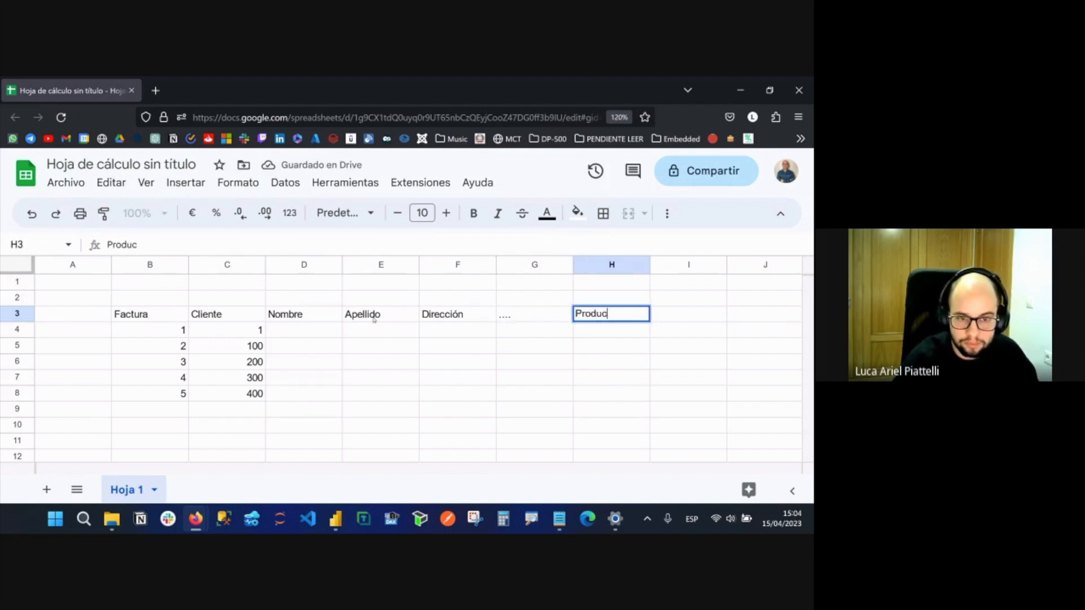
{"action": "key", "text": "Return"}
{"action": "key", "text": "Tab"}
{"action": "key", "text": "Tab"}
{"action": "key", "text": "Tab"}
{"action": "key", "text": "Tab"}
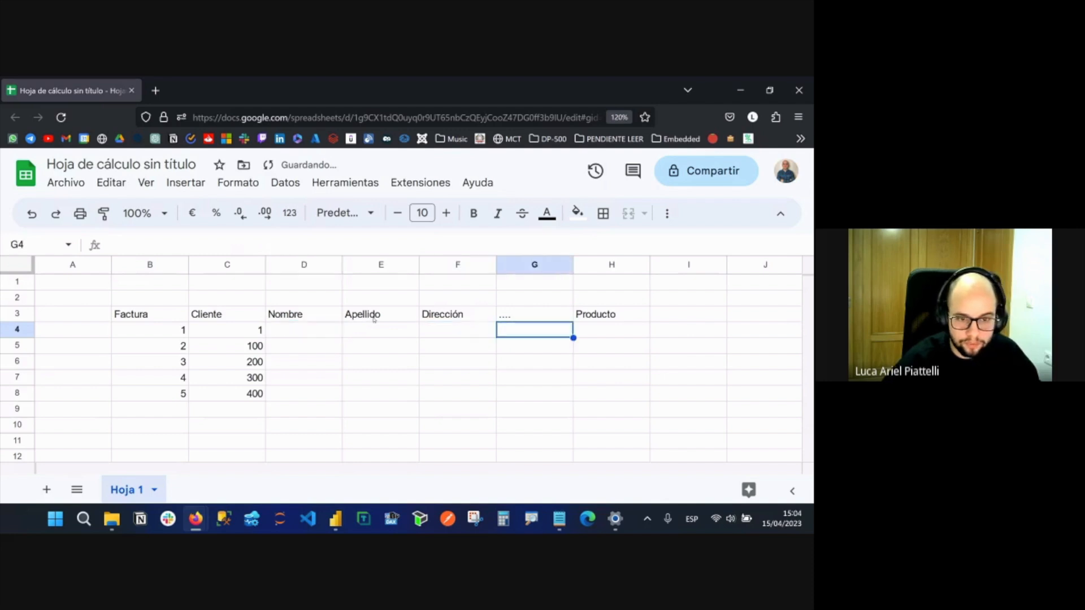
{"action": "type", "text": "A"}
{"action": "key", "text": "Return"}
{"action": "type", "text": "B"}
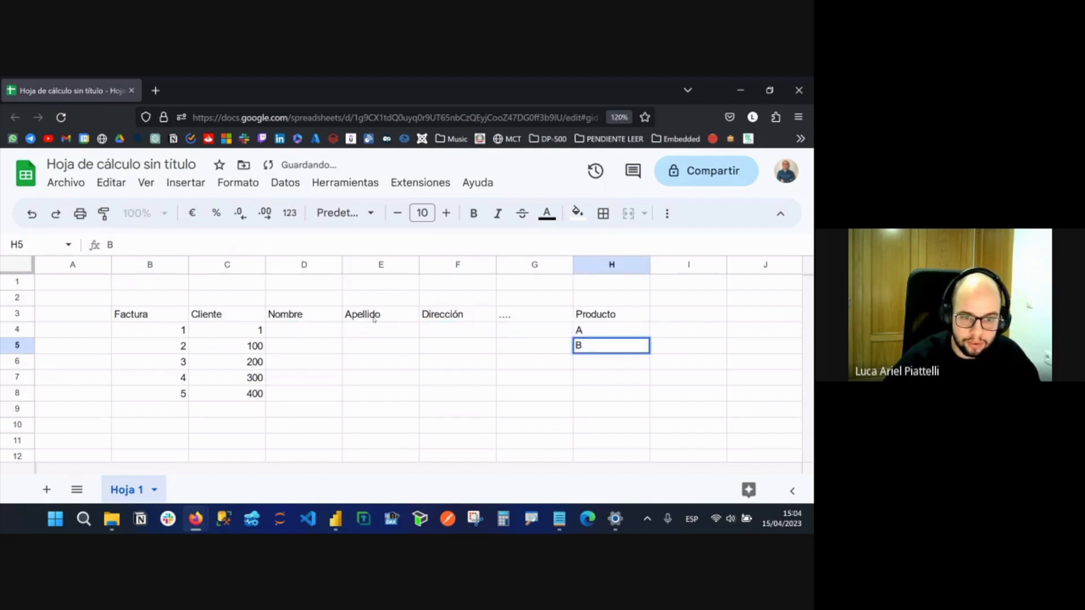
{"action": "left_click", "coordinate": [624, 356]}
Complete the Producto column down to row 8 with C, D and E in H6 to H8.
{"action": "left_click_drag", "start_coordinate": [633, 331], "coordinate": [635, 346]}
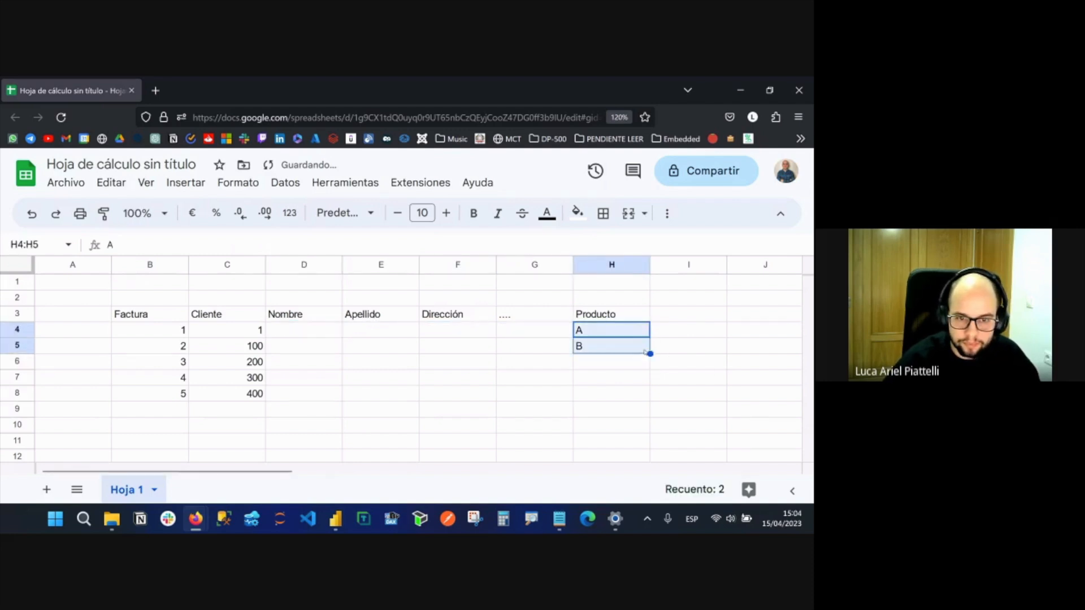
{"action": "left_click_drag", "start_coordinate": [649, 354], "coordinate": [648, 397]}
{"action": "left_click", "coordinate": [594, 368]}
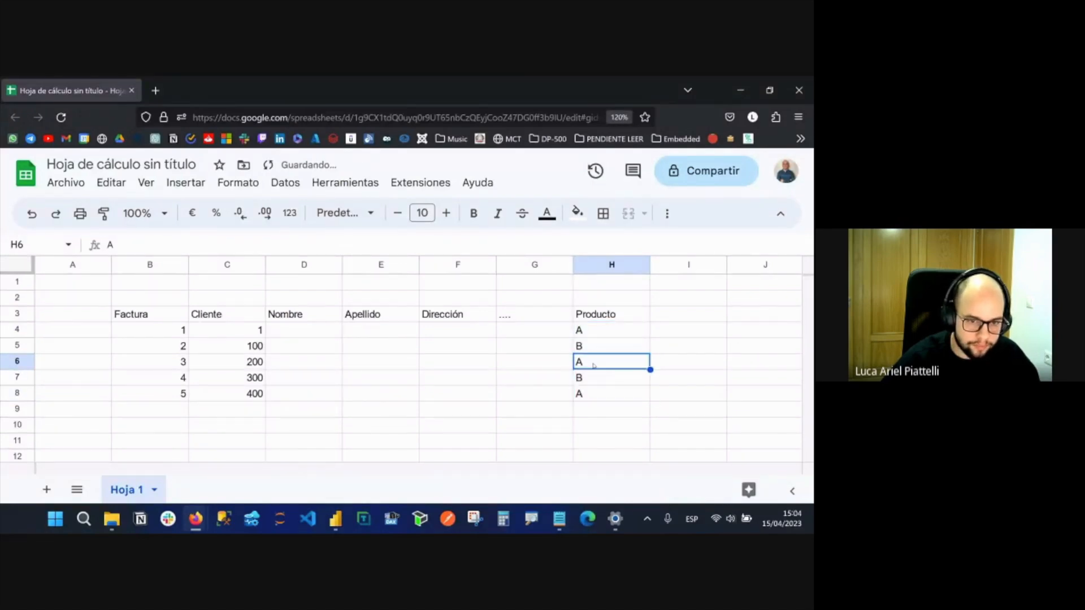
{"action": "type", "text": "C"}
{"action": "key", "text": "Return"}
{"action": "type", "text": "D"}
{"action": "key", "text": "Return"}
{"action": "type", "text": "E"}
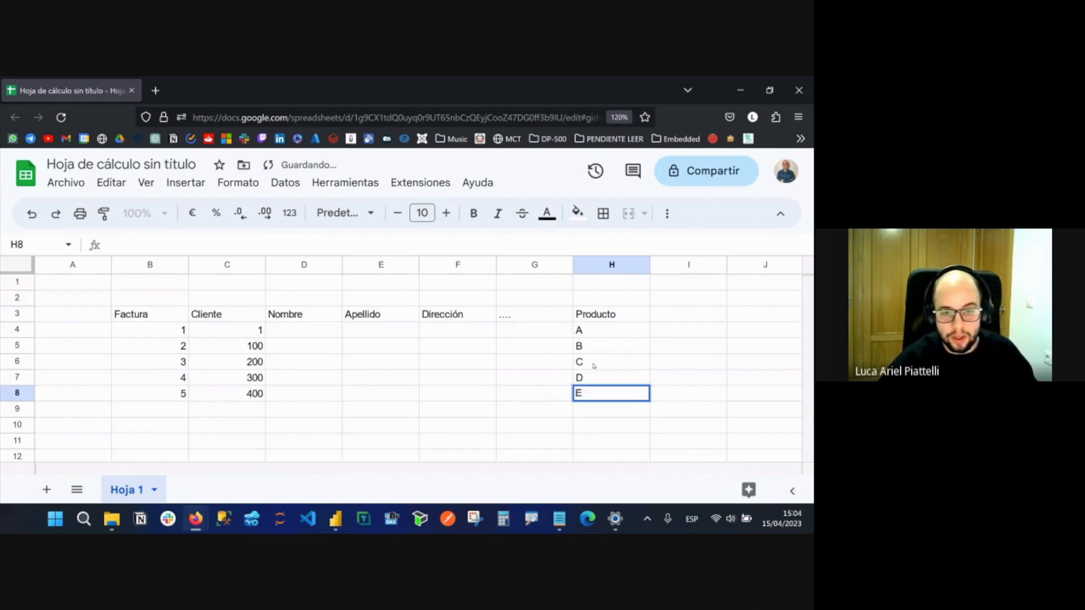
{"action": "key", "text": "Return"}
Add the headers Marca, Fab and .... in cells I3 to K3, after Producto.
{"action": "left_click", "coordinate": [671, 323]}
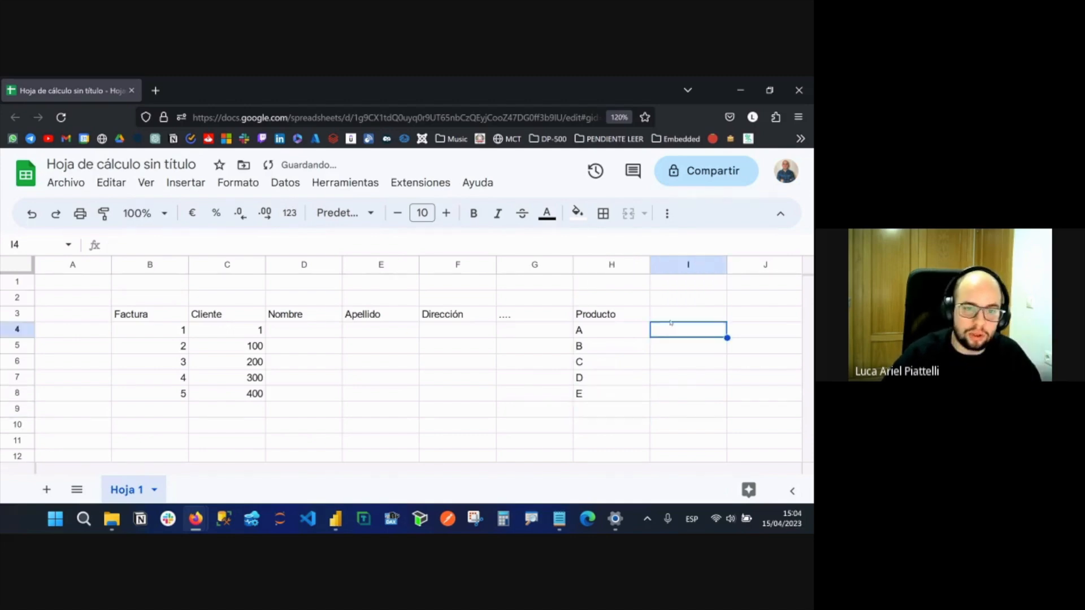
{"action": "key", "text": "Up"}
{"action": "type", "text": "Mar"}
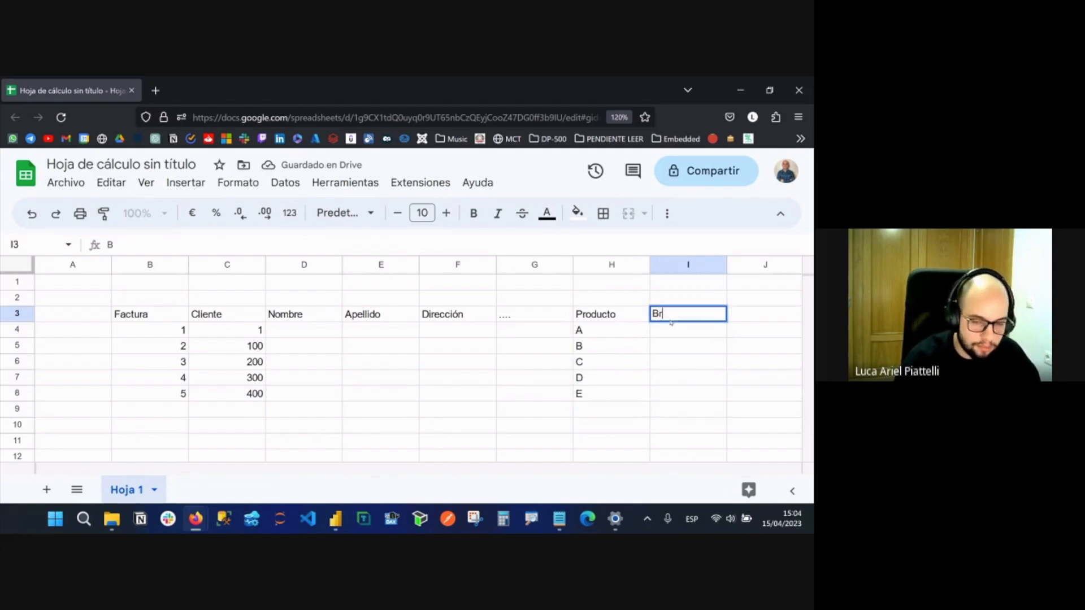
{"action": "type", "text": "ca"}
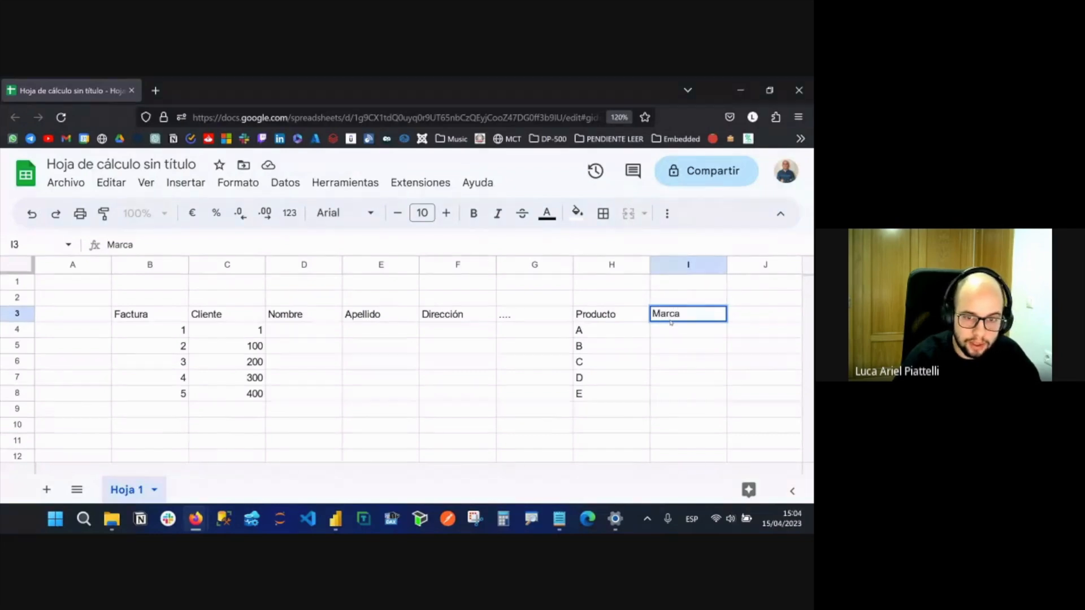
{"action": "key", "text": "Tab"}
{"action": "type", "text": "Fab"}
{"action": "key", "text": "Tab"}
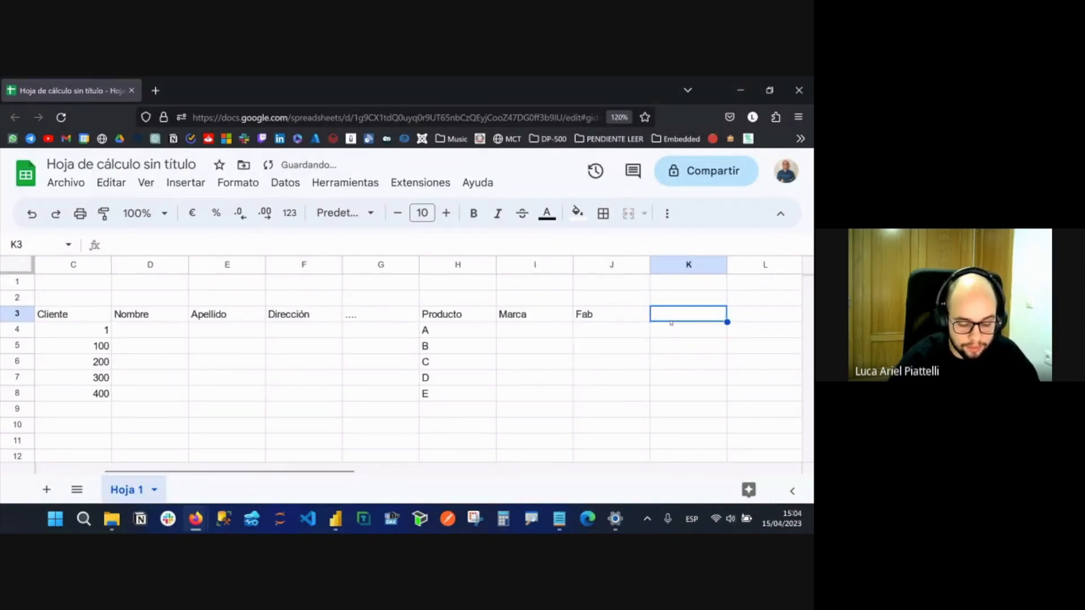
{"action": "type", "text": "...."}
Highlight the range from Cliente to Marca, C3 to I8, and return to the first customer number.
{"action": "left_click_drag", "start_coordinate": [531, 315], "coordinate": [62, 403]}
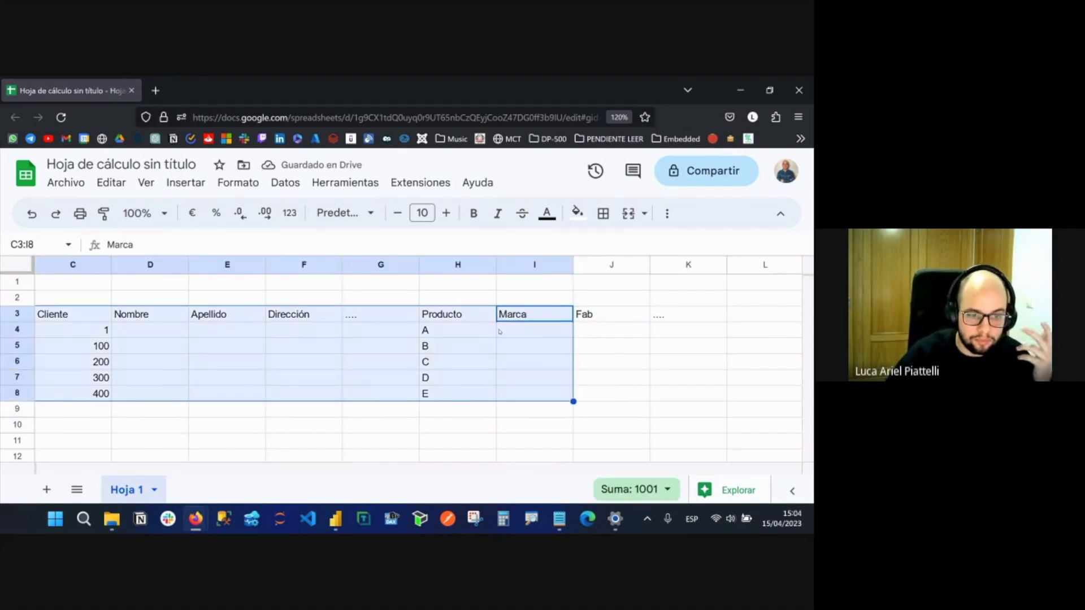
{"action": "left_click", "coordinate": [95, 335]}
{"action": "scroll", "coordinate": [95, 335], "scroll_direction": "left", "scroll_amount": 3}
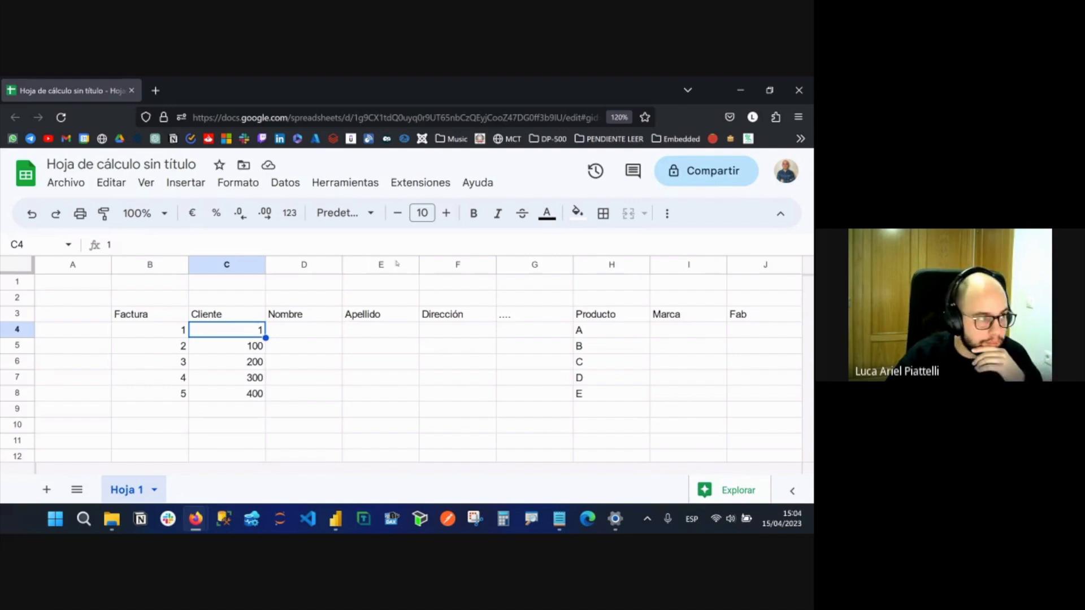
Switch to the Inteligencia de Negocios - Modelo de datos presentation in Google Slides and present it, advancing to the Modelo de datos slide.
{"action": "left_click", "coordinate": [735, 103]}
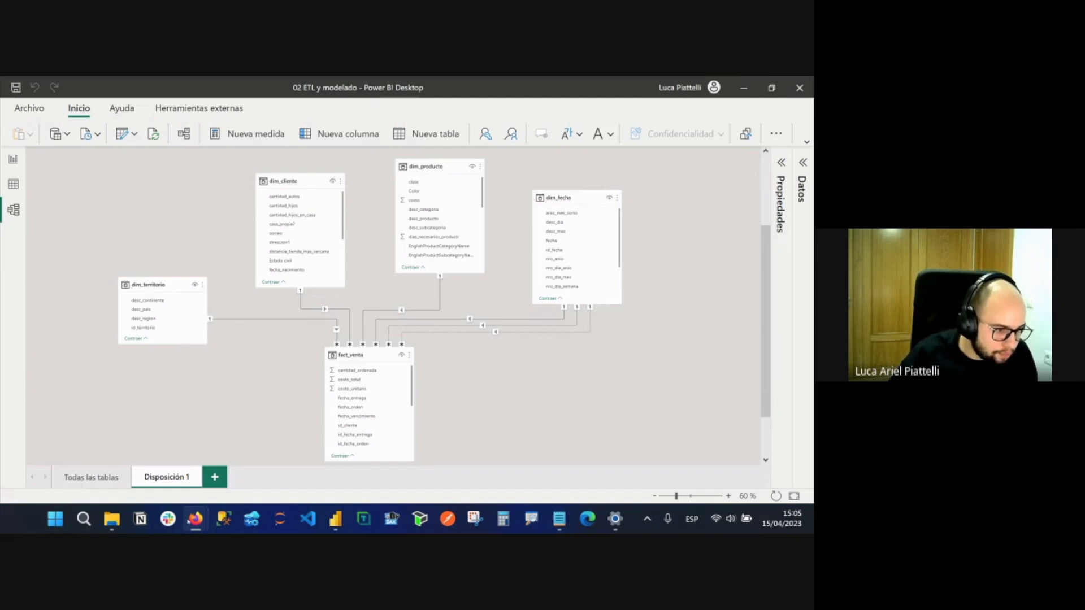
{"action": "mouse_move", "coordinate": [195, 519]}
{"action": "left_click", "coordinate": [213, 453]}
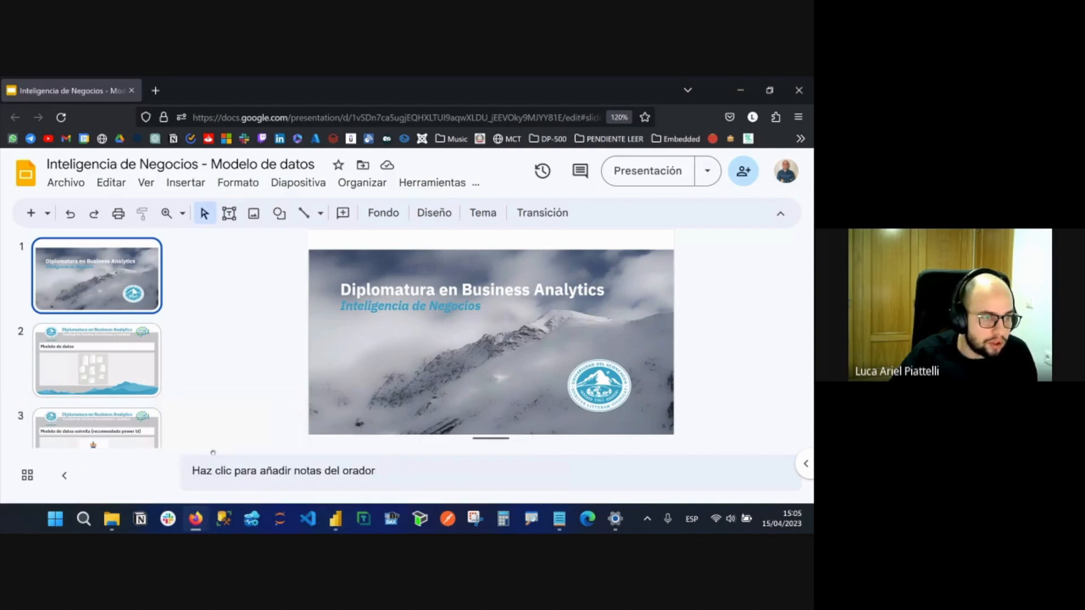
{"action": "left_click", "coordinate": [648, 171]}
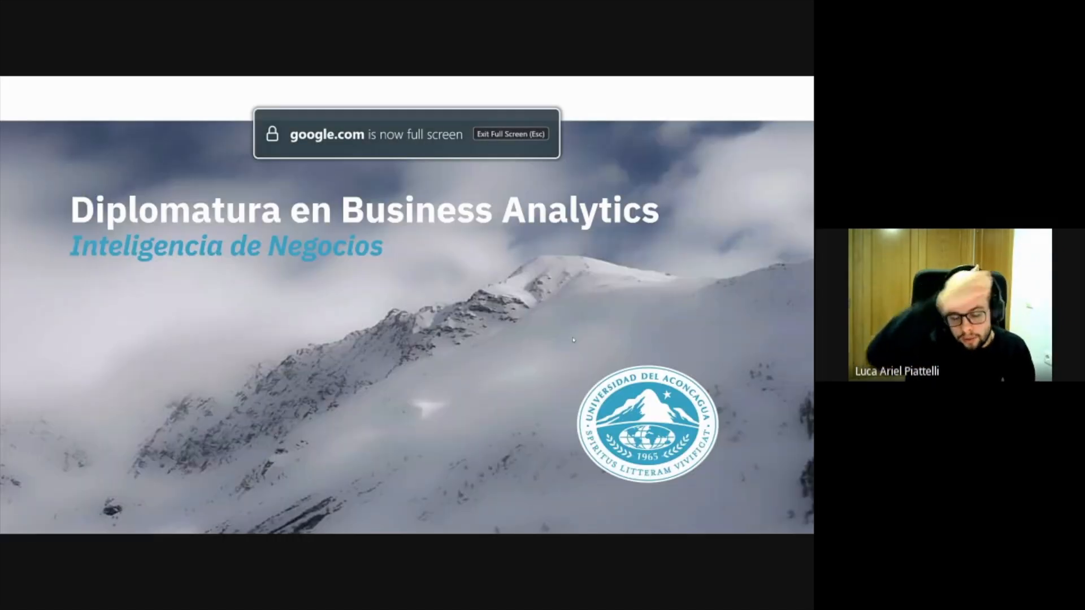
{"action": "left_click", "coordinate": [574, 340]}
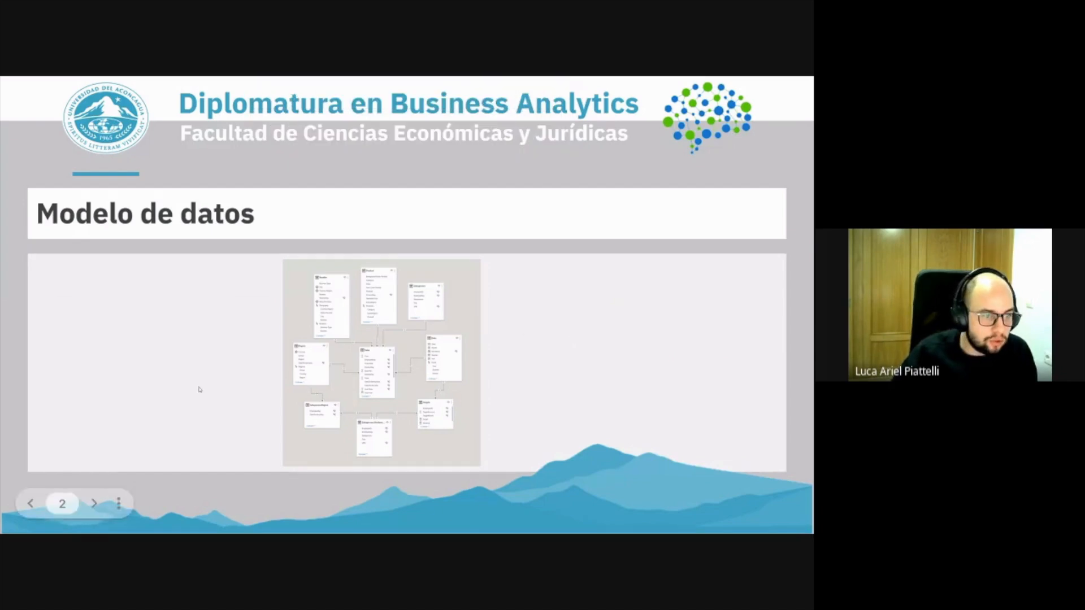
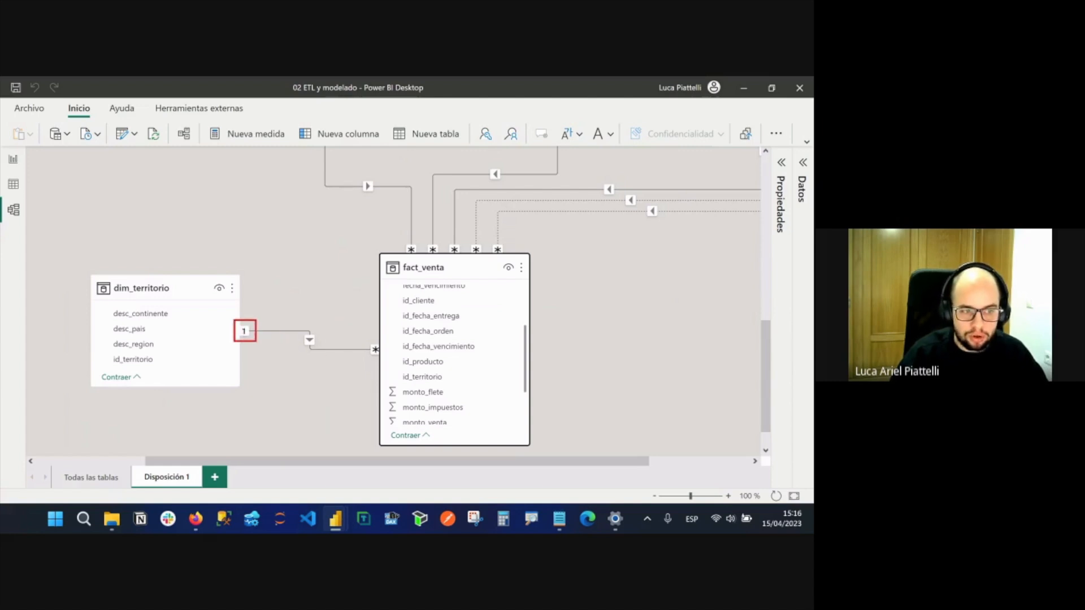
Examine the cardinality and filter direction of the relationship between dim_territorio and fact_venta in the Power BI model diagram.
{"action": "left_click_drag", "start_coordinate": [368, 342], "coordinate": [386, 365]}
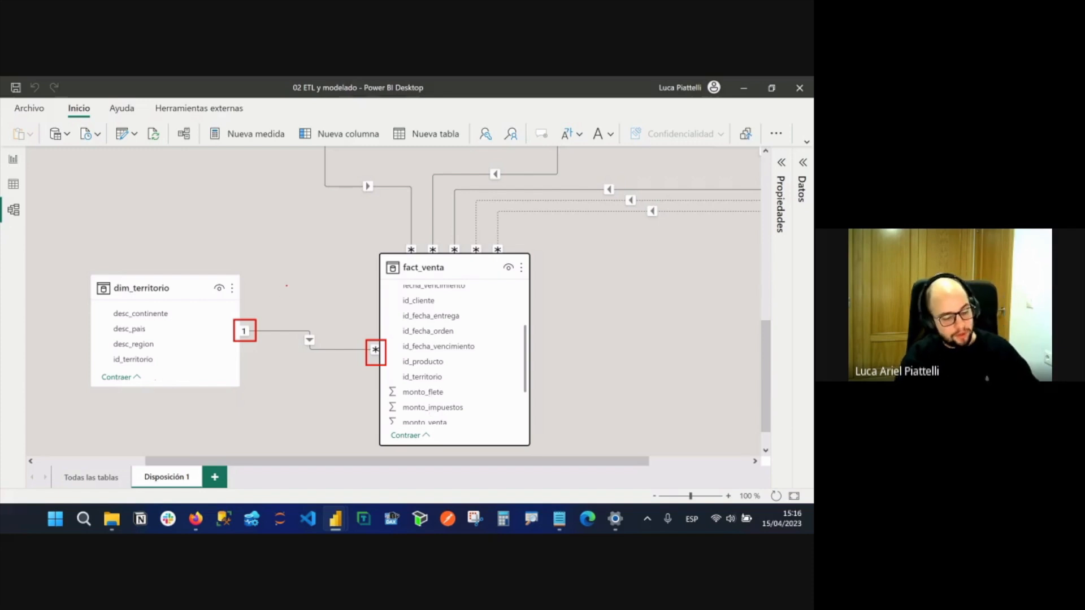
{"action": "key", "text": "Escape"}
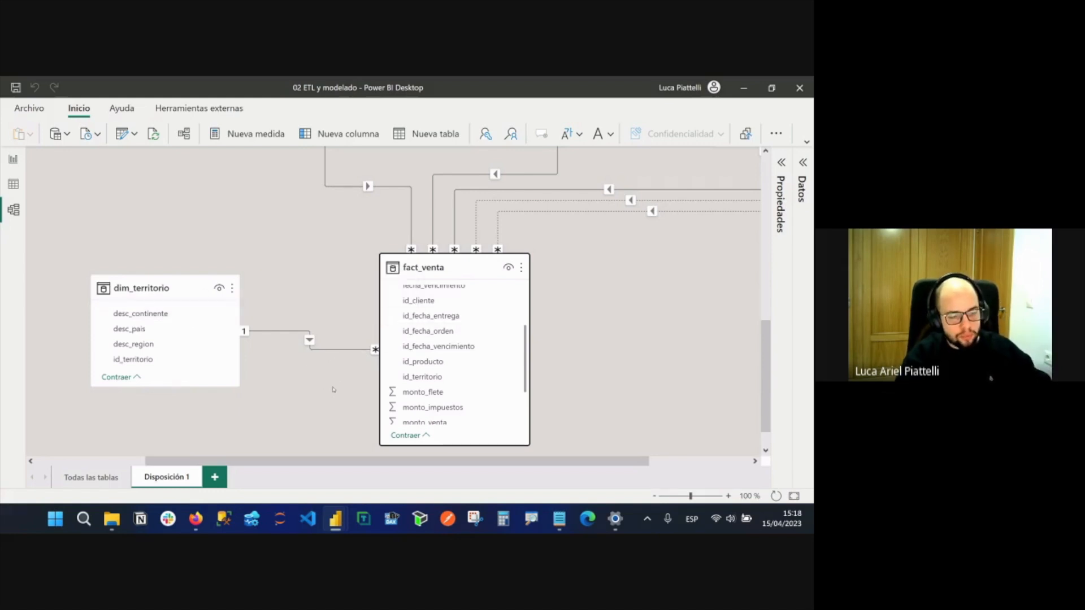
{"action": "left_click_drag", "start_coordinate": [300, 318], "coordinate": [327, 373]}
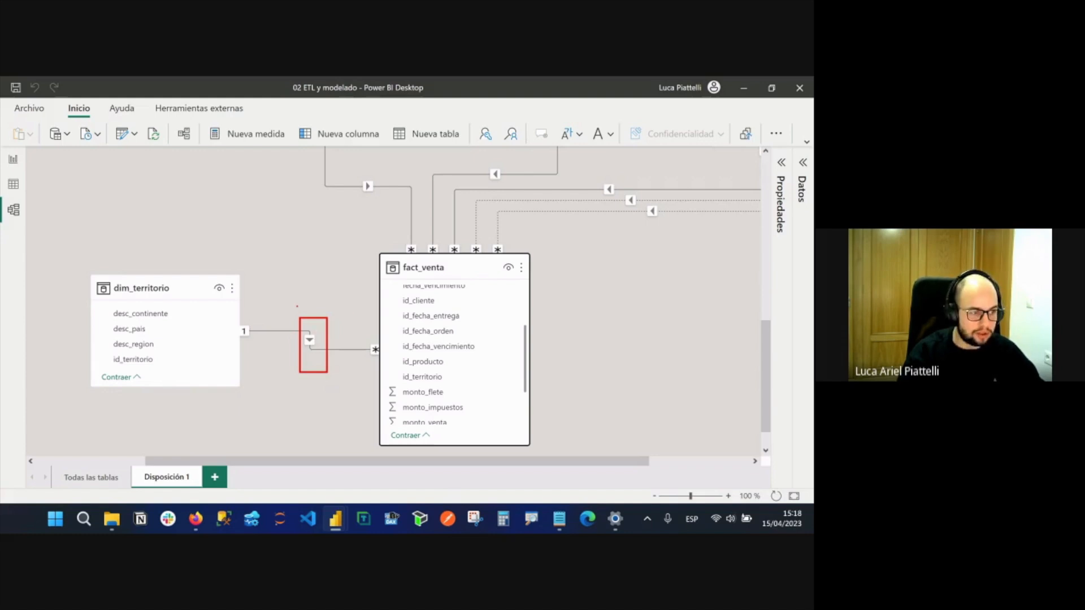
{"action": "left_click_drag", "start_coordinate": [122, 295], "coordinate": [180, 294]}
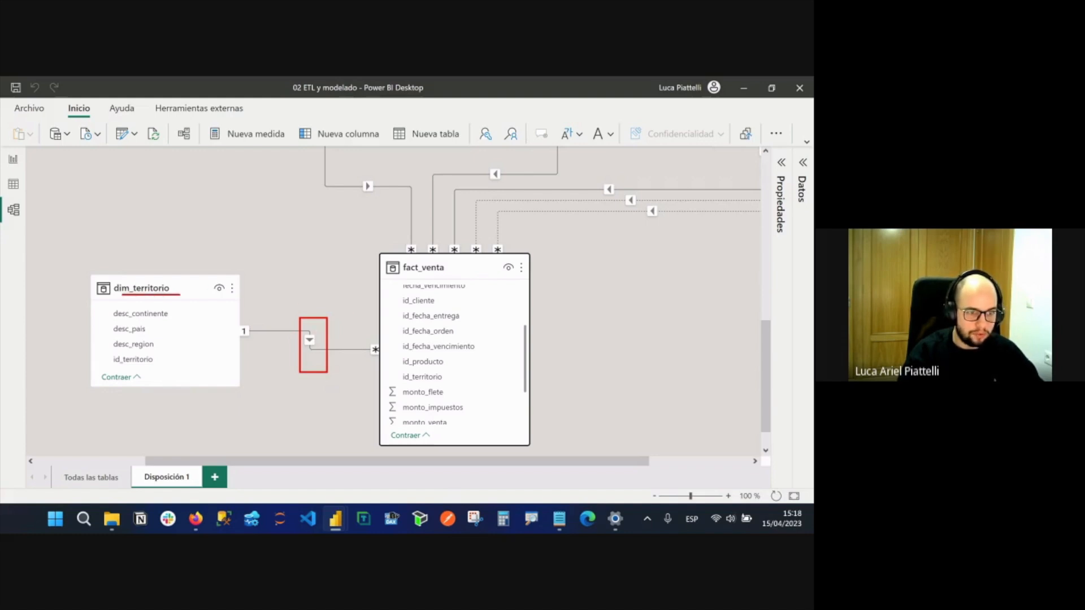
{"action": "left_click_drag", "start_coordinate": [403, 273], "coordinate": [458, 273]}
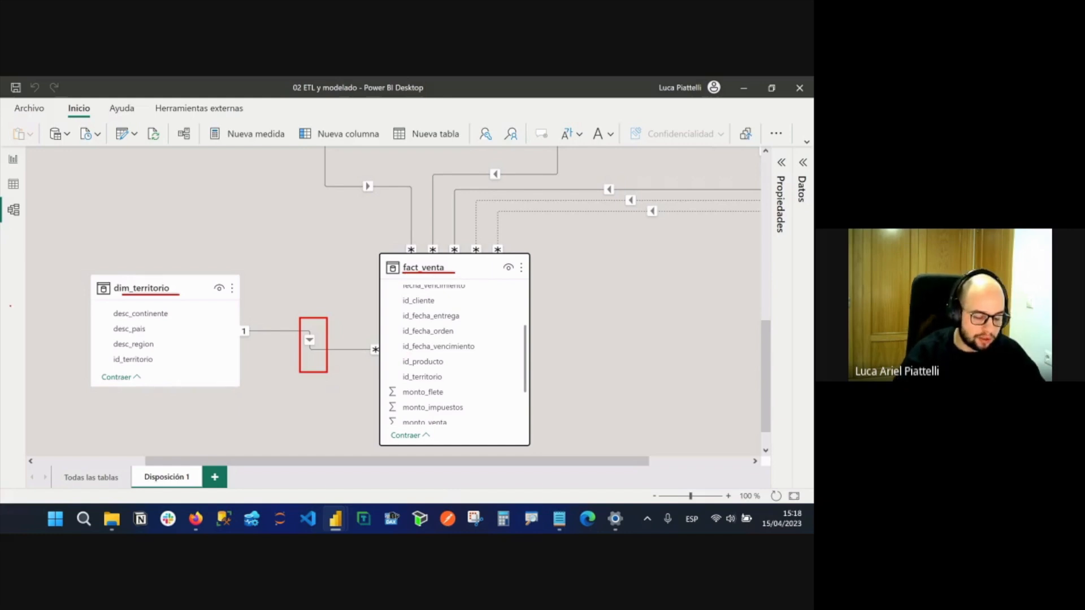
{"action": "key", "text": "Escape"}
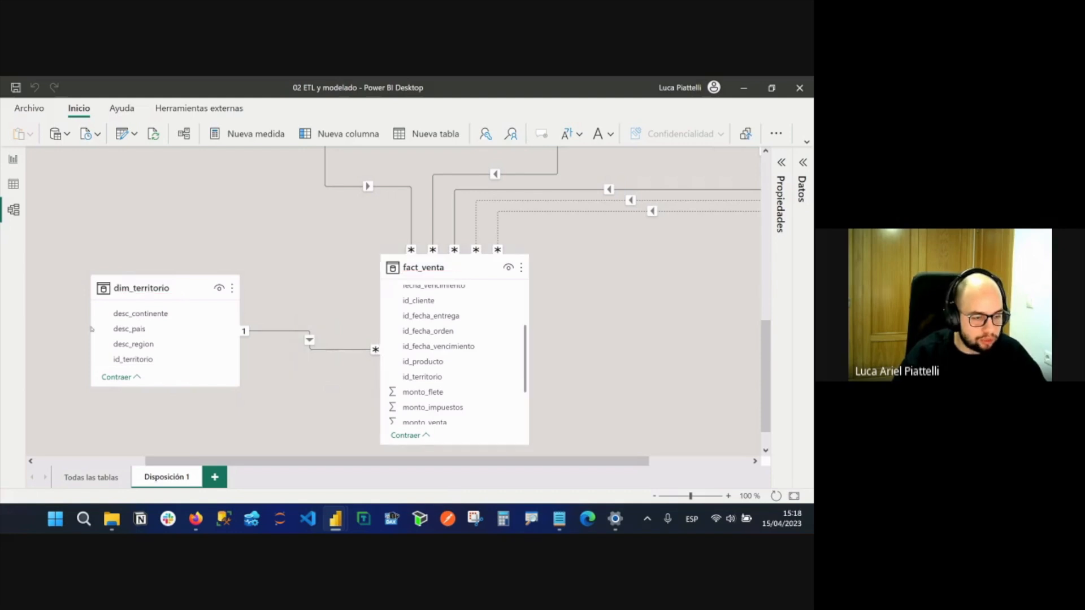
Delete the relationship between dim_territorio and fact_venta and recreate it by linking their id_territorio fields.
{"action": "right_click", "coordinate": [311, 340]}
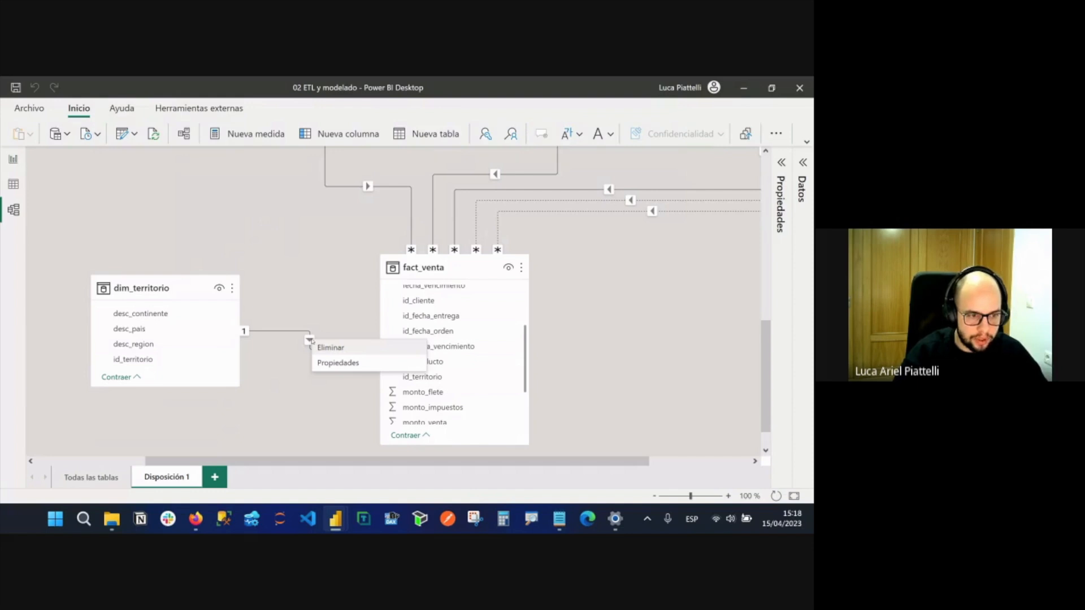
{"action": "left_click", "coordinate": [331, 343]}
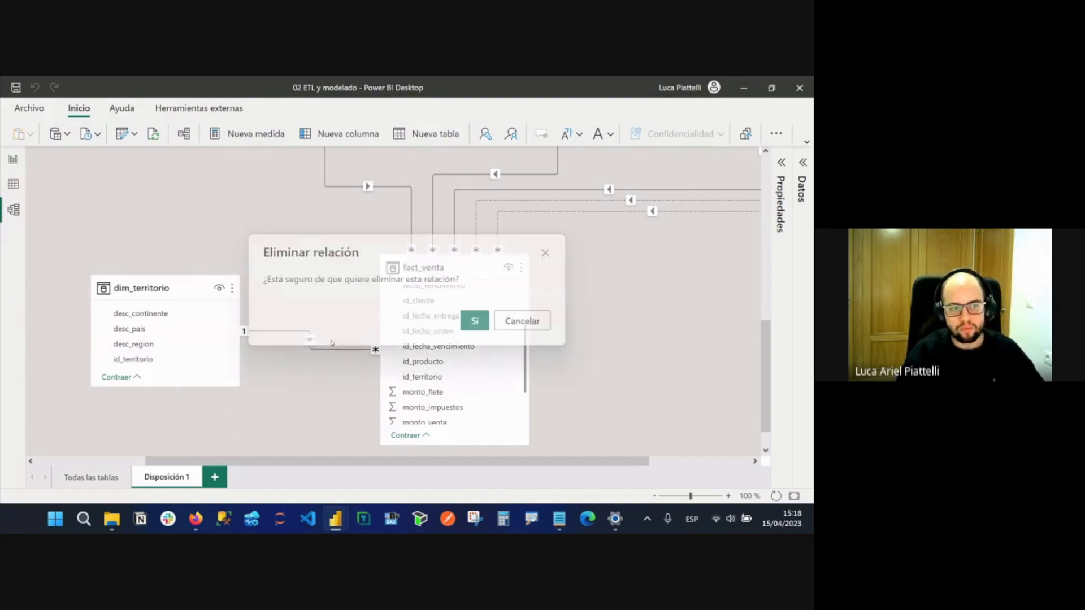
{"action": "left_click", "coordinate": [485, 325]}
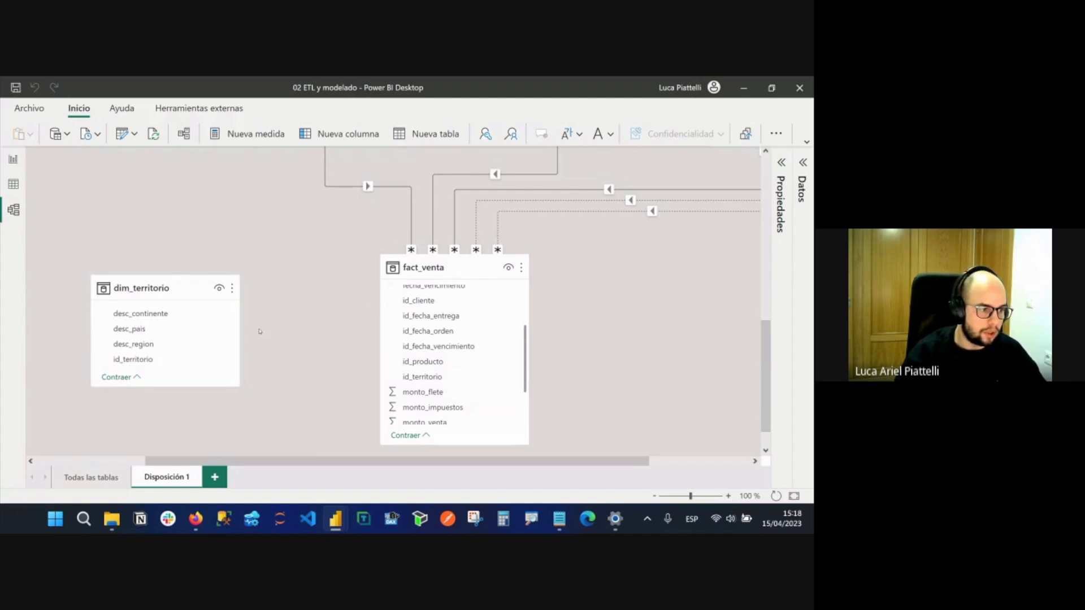
{"action": "left_click", "coordinate": [153, 362]}
{"action": "left_click_drag", "start_coordinate": [154, 362], "coordinate": [457, 374]}
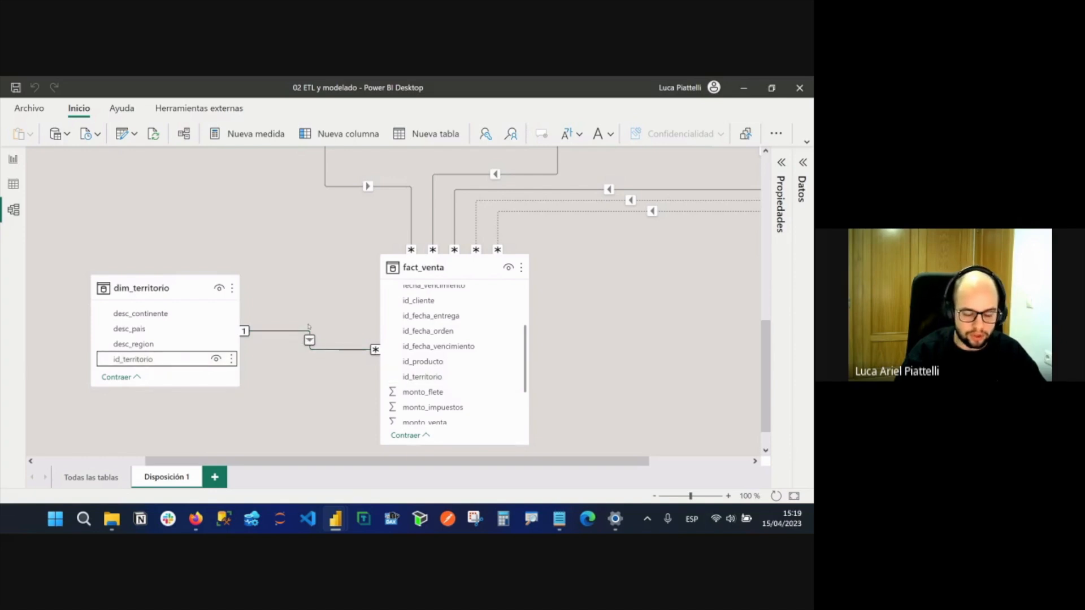
Delete the recreated relationship between dim_territorio and fact_venta.
{"action": "right_click", "coordinate": [333, 350]}
{"action": "left_click", "coordinate": [350, 358]}
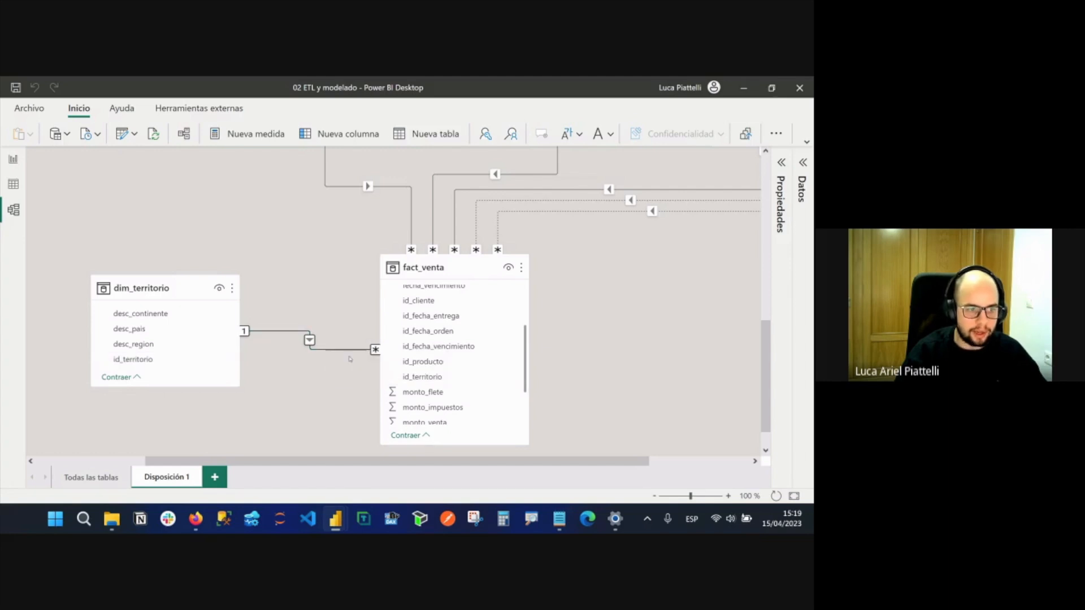
{"action": "left_click", "coordinate": [474, 324]}
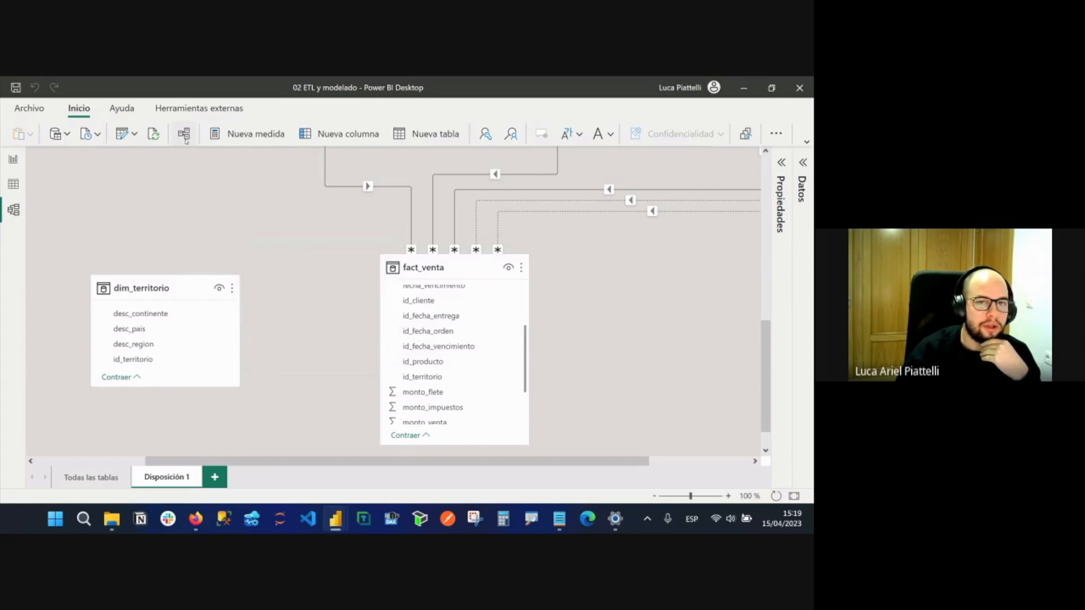
Start a new relationship between dim_territorio and fact_venta from the relationship manager.
{"action": "left_click", "coordinate": [806, 142]}
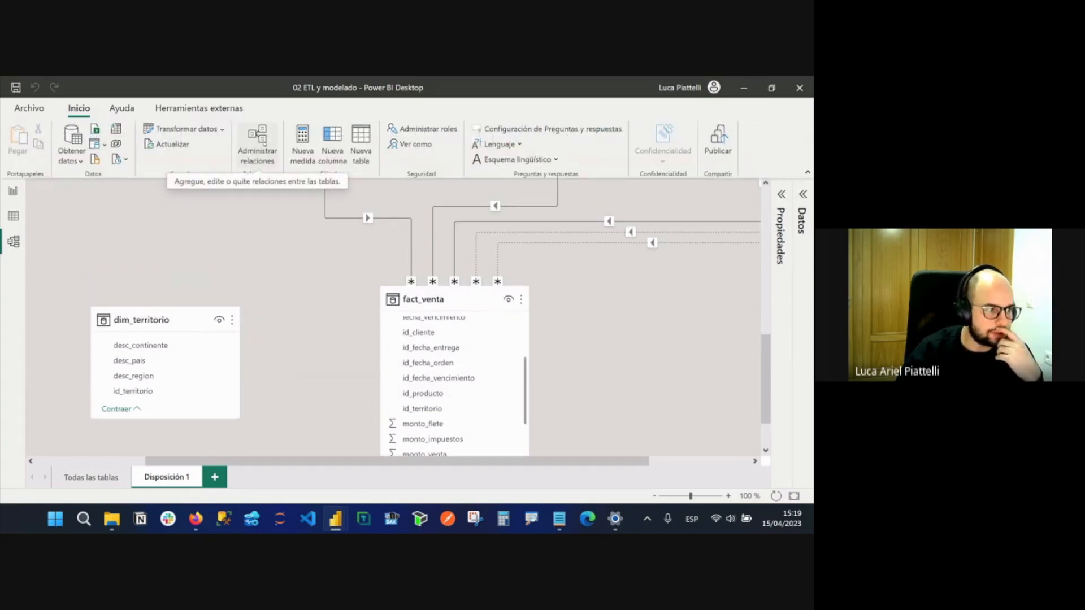
{"action": "left_click", "coordinate": [270, 163]}
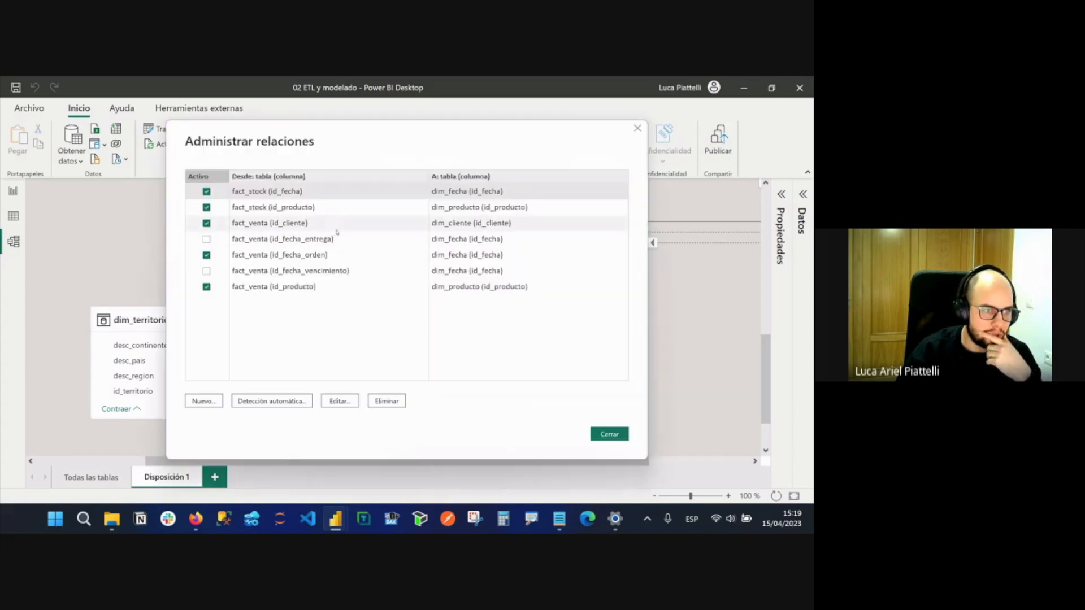
{"action": "left_click", "coordinate": [204, 401]}
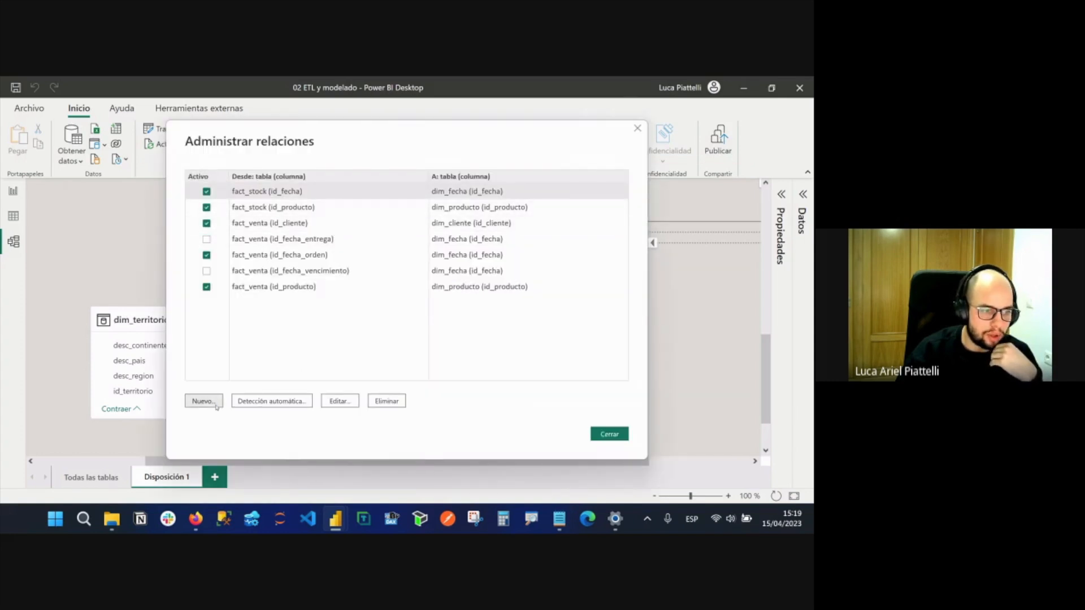
{"action": "left_click", "coordinate": [347, 176]}
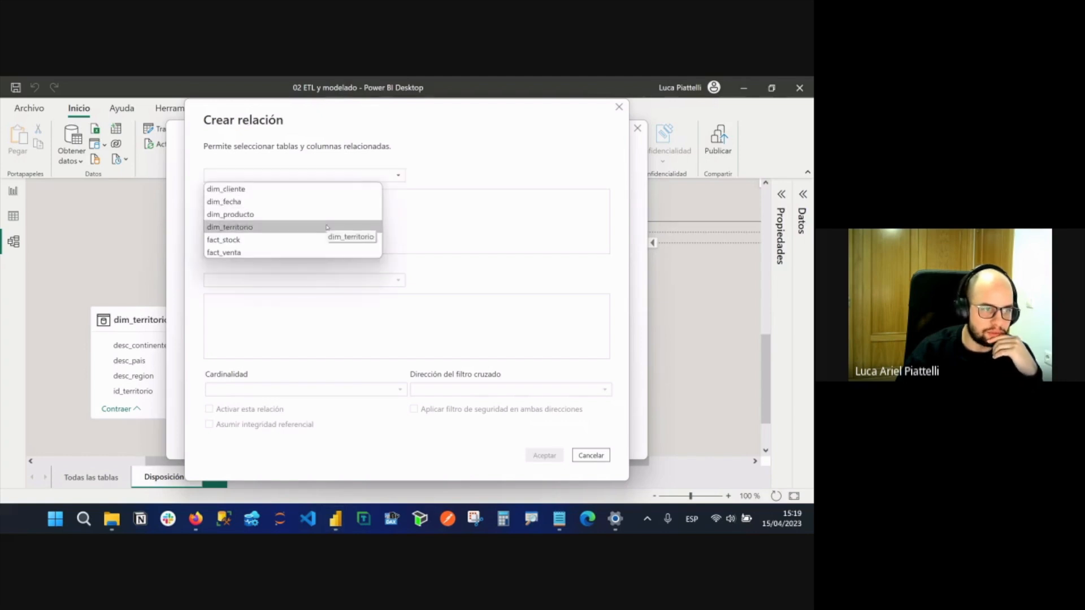
{"action": "left_click", "coordinate": [327, 228]}
{"action": "left_click", "coordinate": [282, 281]}
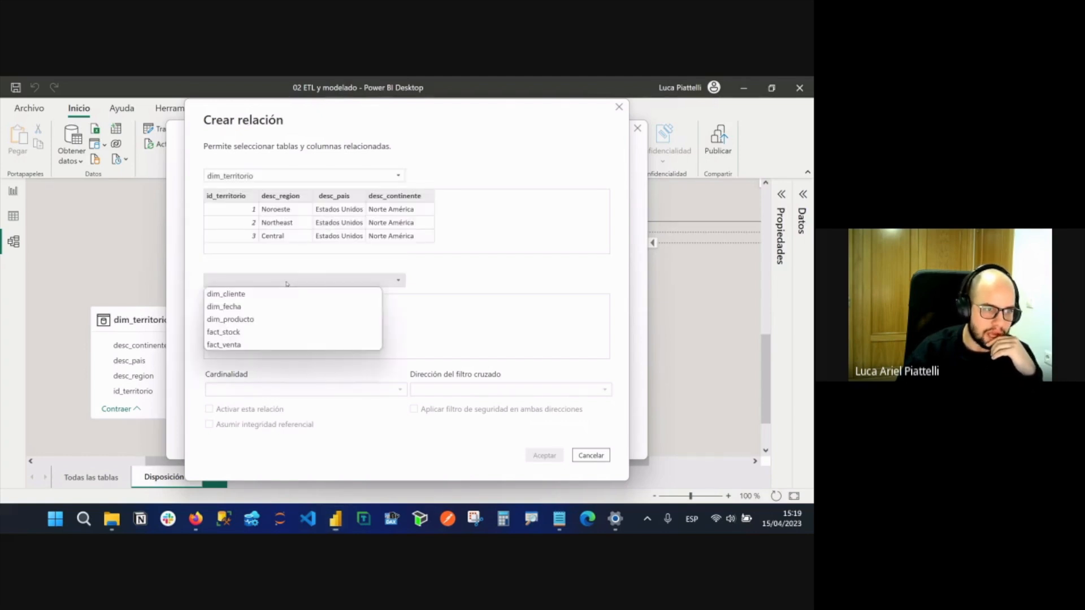
{"action": "left_click", "coordinate": [272, 344]}
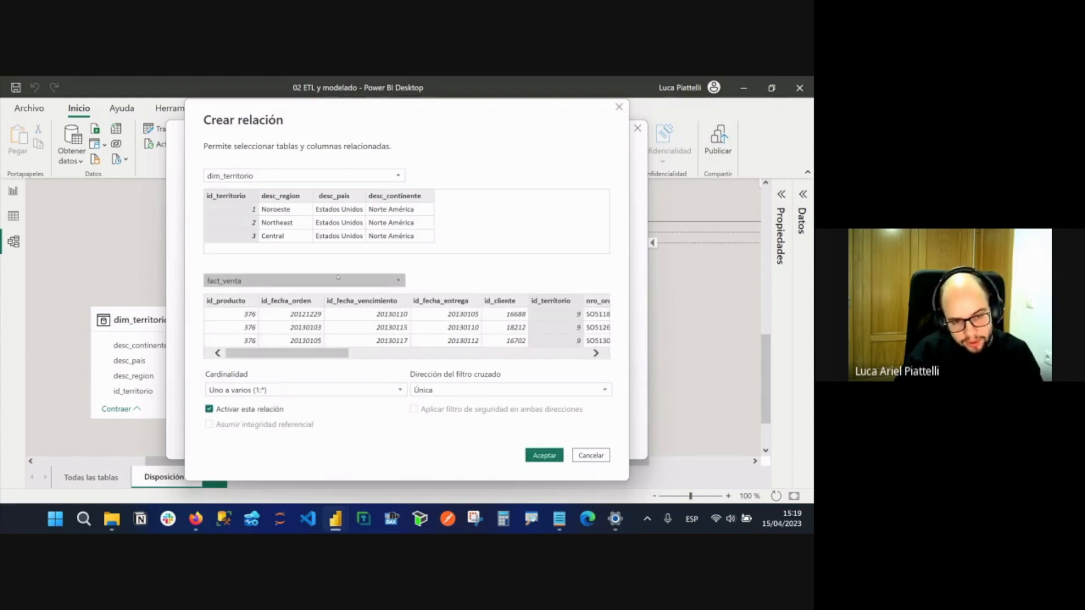
Try several fact_venta columns as the relationship key, choose id_territorio, and close both relationship dialogs without creating it.
{"action": "left_click", "coordinate": [507, 306]}
{"action": "left_click", "coordinate": [450, 303]}
{"action": "left_click", "coordinate": [373, 302]}
{"action": "left_click", "coordinate": [310, 301]}
{"action": "left_click", "coordinate": [370, 300]}
{"action": "left_click", "coordinate": [475, 298]}
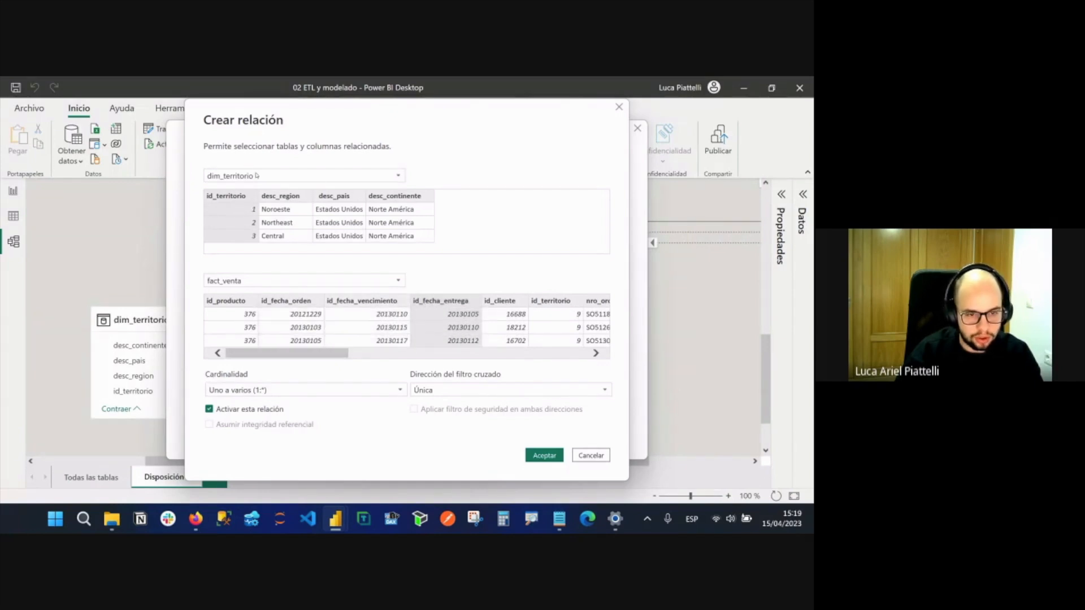
{"action": "left_click", "coordinate": [532, 313]}
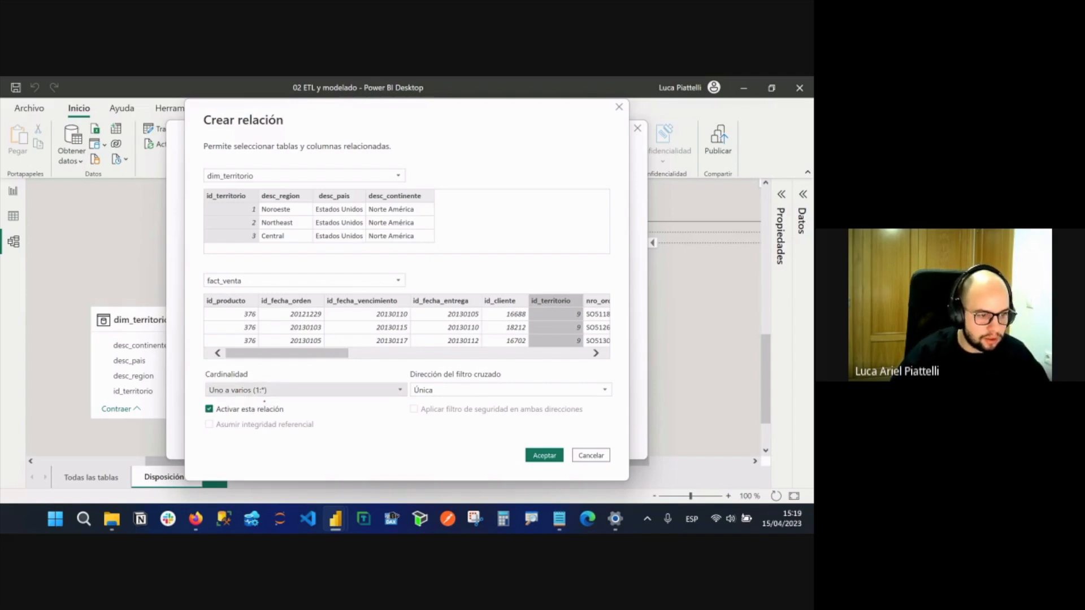
{"action": "left_click_drag", "start_coordinate": [255, 400], "coordinate": [281, 400]}
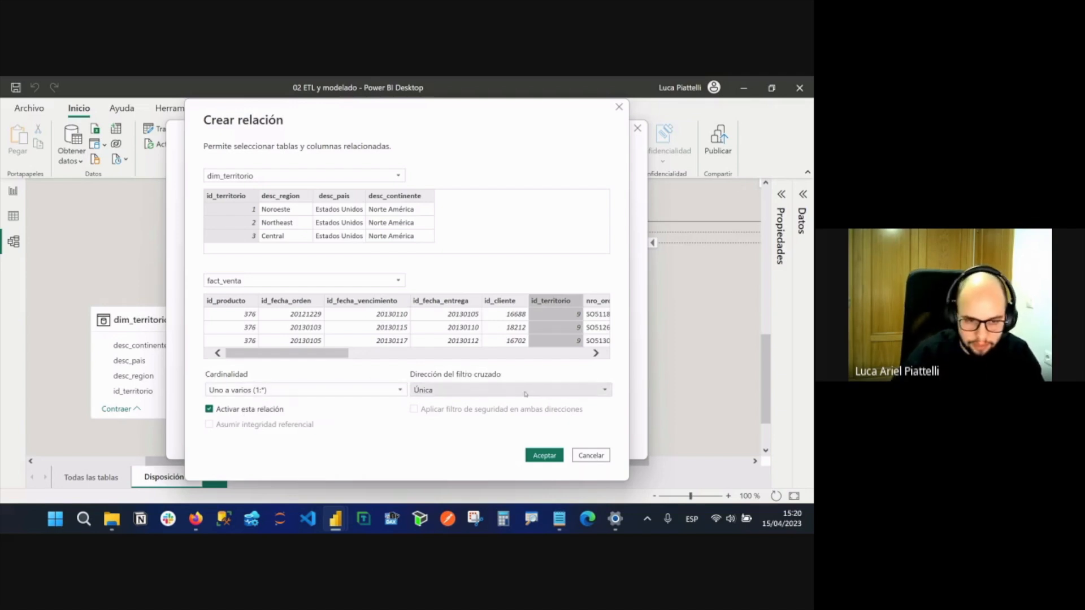
{"action": "left_click", "coordinate": [619, 107]}
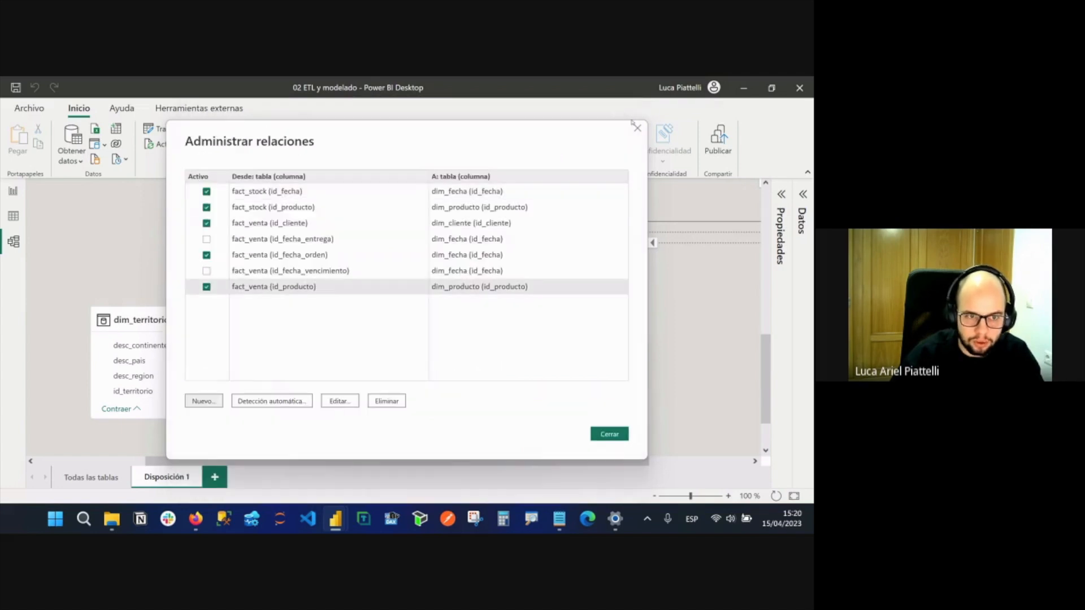
{"action": "left_click", "coordinate": [636, 127]}
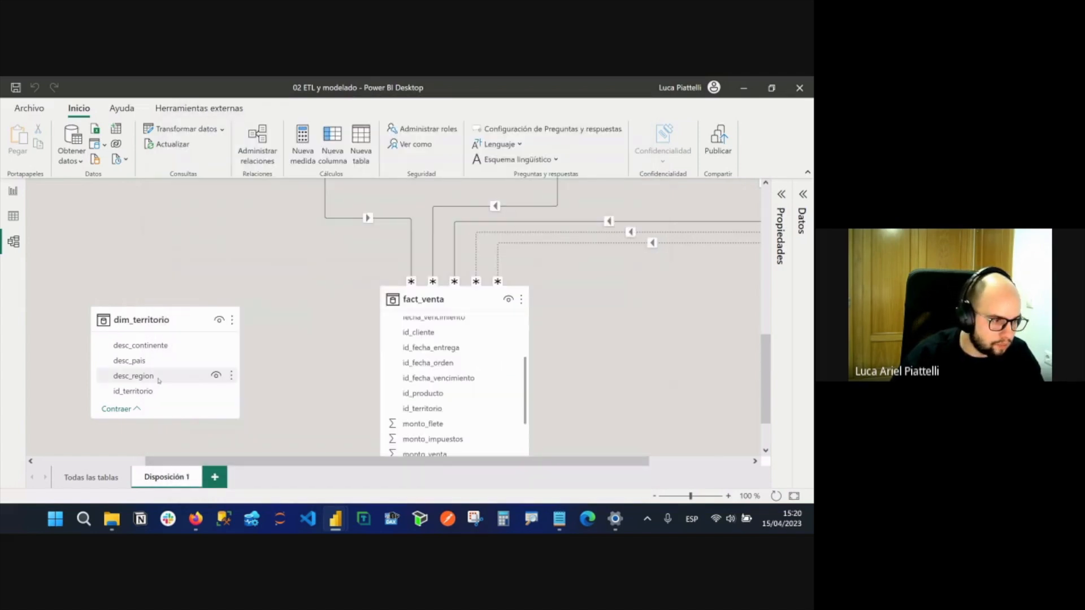
Link id_territorio in dim_territorio to id_territorio in fact_venta within the model diagram.
{"action": "left_click_drag", "start_coordinate": [140, 393], "coordinate": [455, 399]}
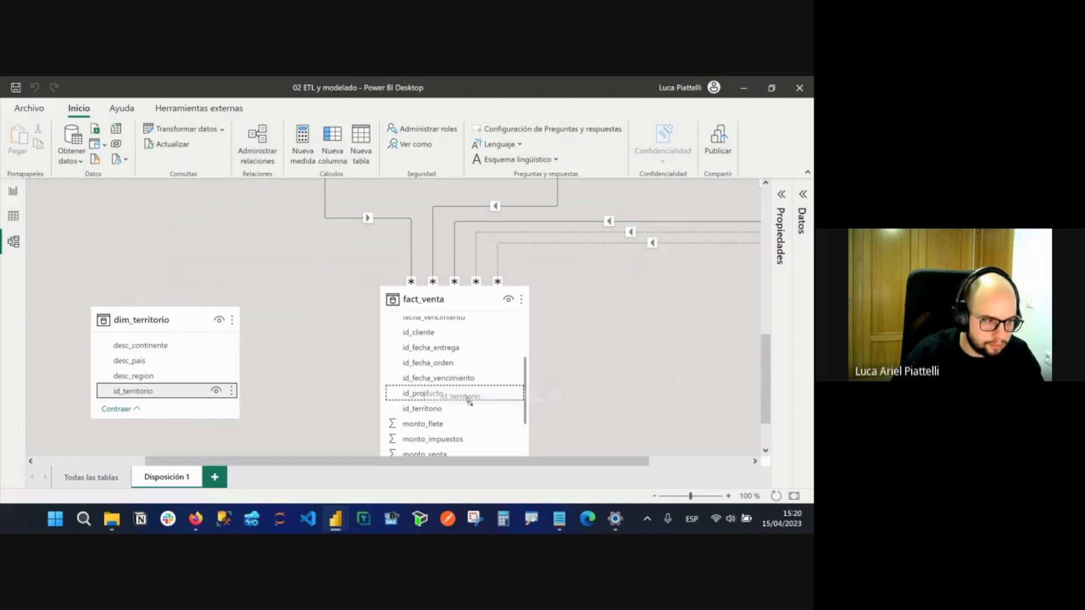
{"action": "left_click_drag", "start_coordinate": [469, 401], "coordinate": [199, 342]}
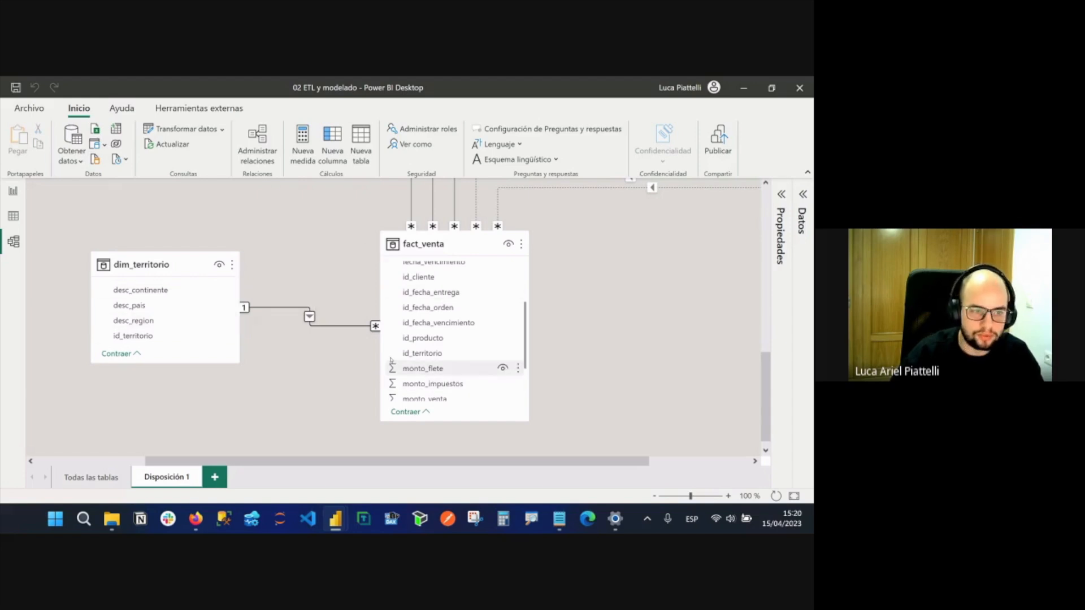
{"action": "mouse_move", "coordinate": [174, 264]}
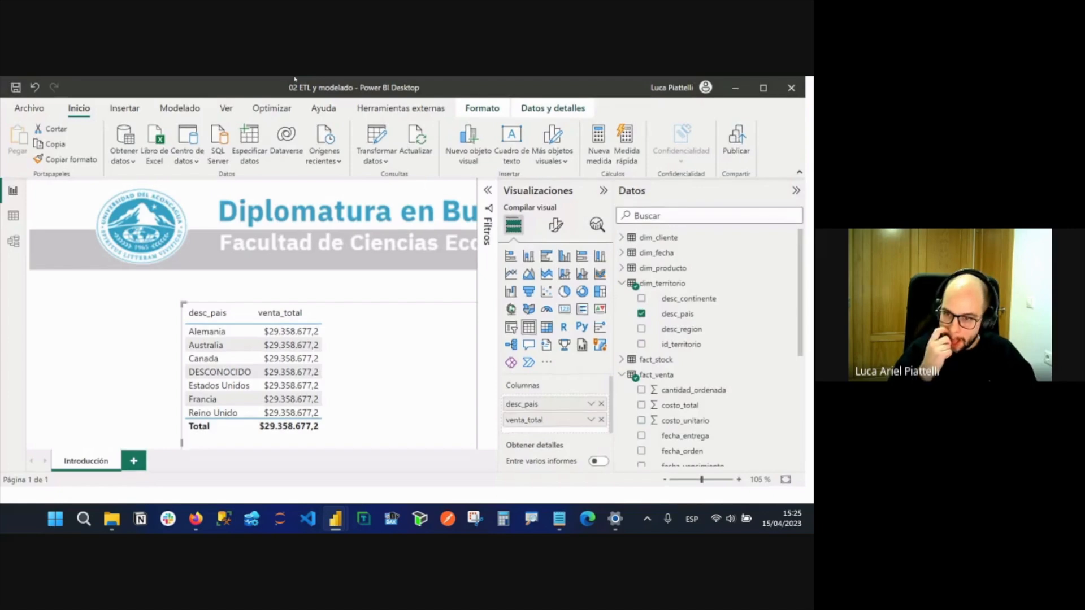
Maximize the window, collapse the Visualizaciones and Datos panes, and enlarge the report table of venta_total by desc_pais.
{"action": "double_click", "coordinate": [294, 79]}
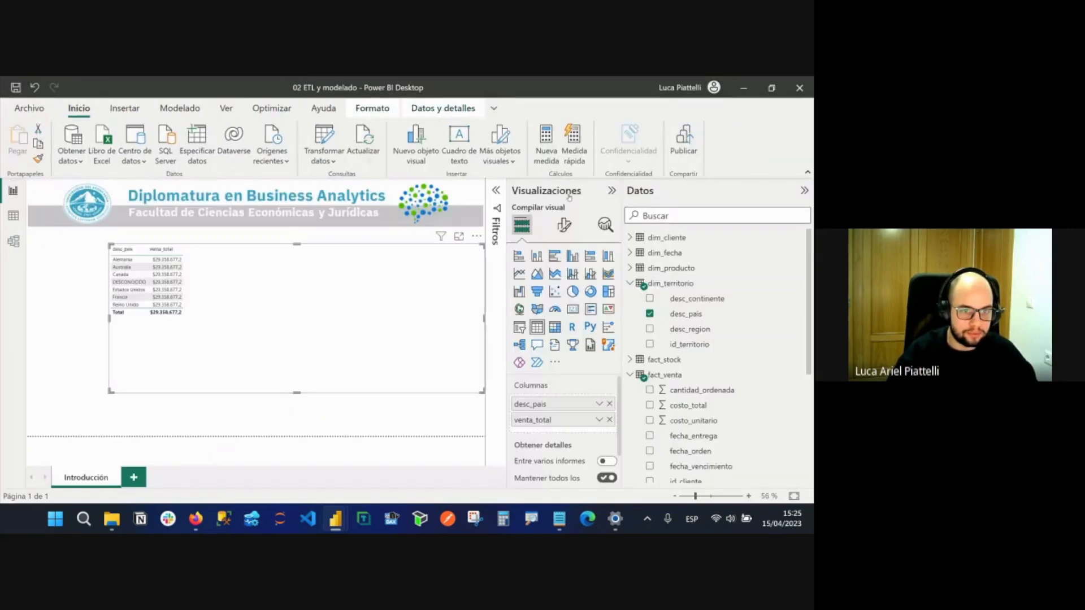
{"action": "left_click", "coordinate": [611, 190]}
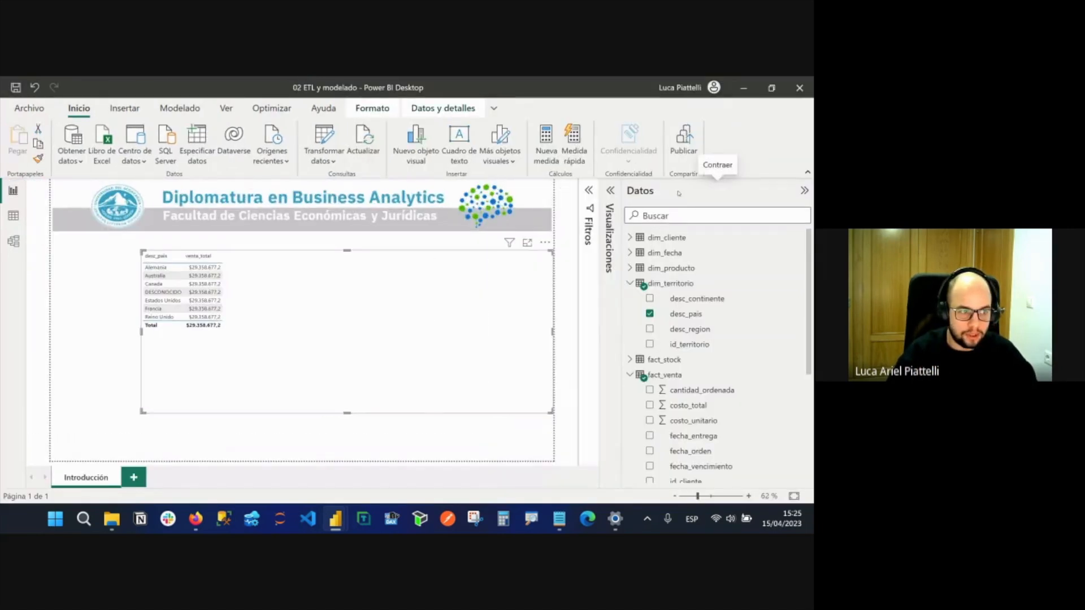
{"action": "left_click", "coordinate": [804, 190]}
{"action": "scroll", "coordinate": [295, 310], "scroll_direction": "up", "scroll_amount": 3}
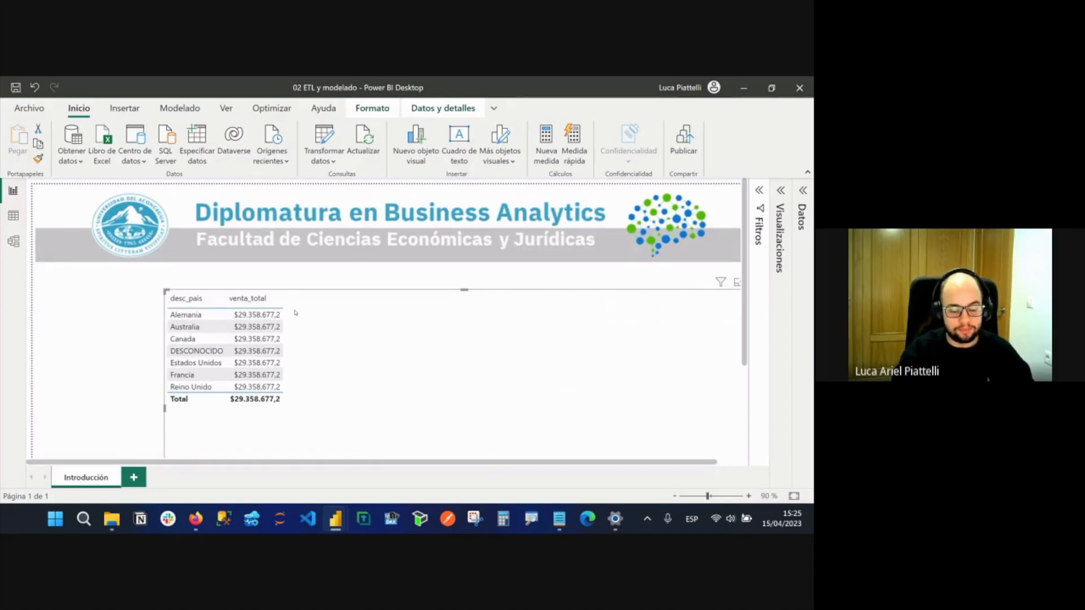
Check dim_territorio and fact_venta in the model diagram and return to the report's country sales table.
{"action": "left_click", "coordinate": [13, 241]}
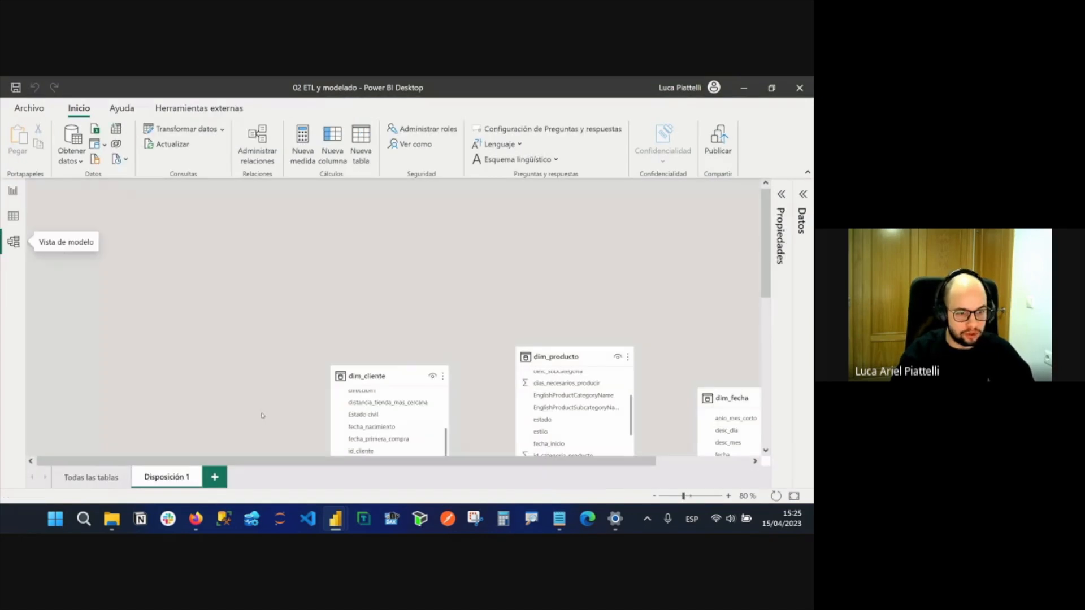
{"action": "scroll", "coordinate": [260, 362], "scroll_direction": "down", "scroll_amount": 8}
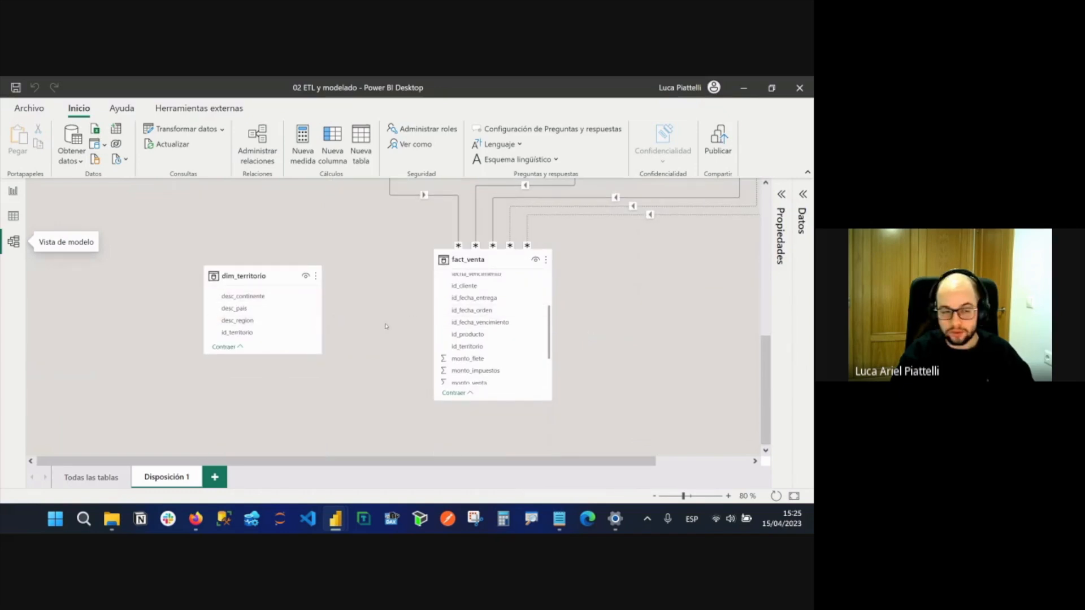
{"action": "left_click", "coordinate": [13, 190]}
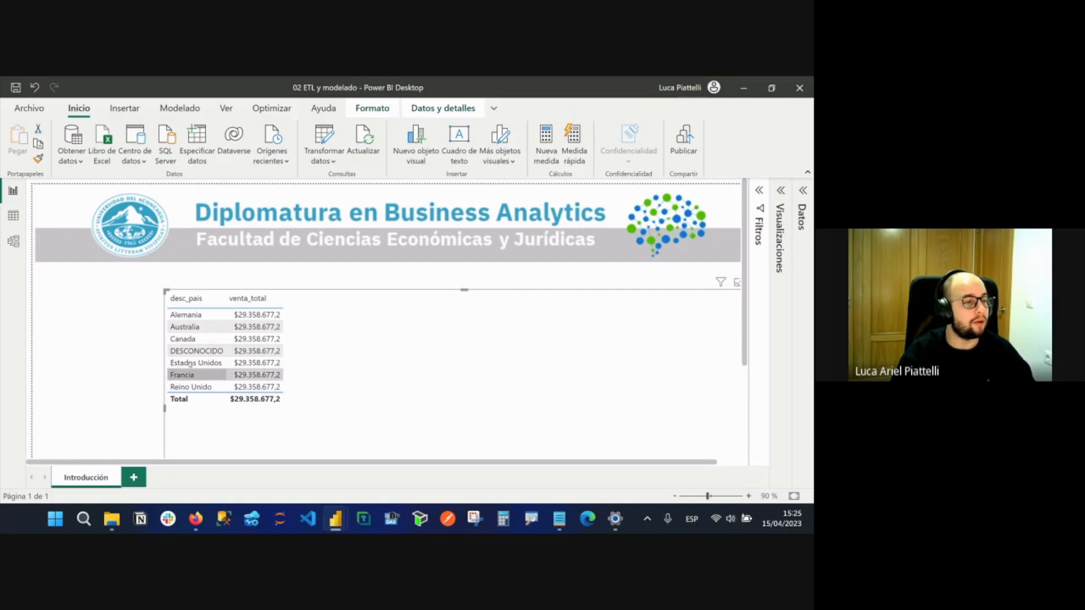
Create the dim_territorio–fact_venta relationship by linking their id_territorio fields, and return to the report's country sales table.
{"action": "left_click", "coordinate": [15, 244]}
{"action": "left_click_drag", "start_coordinate": [271, 335], "coordinate": [477, 351]}
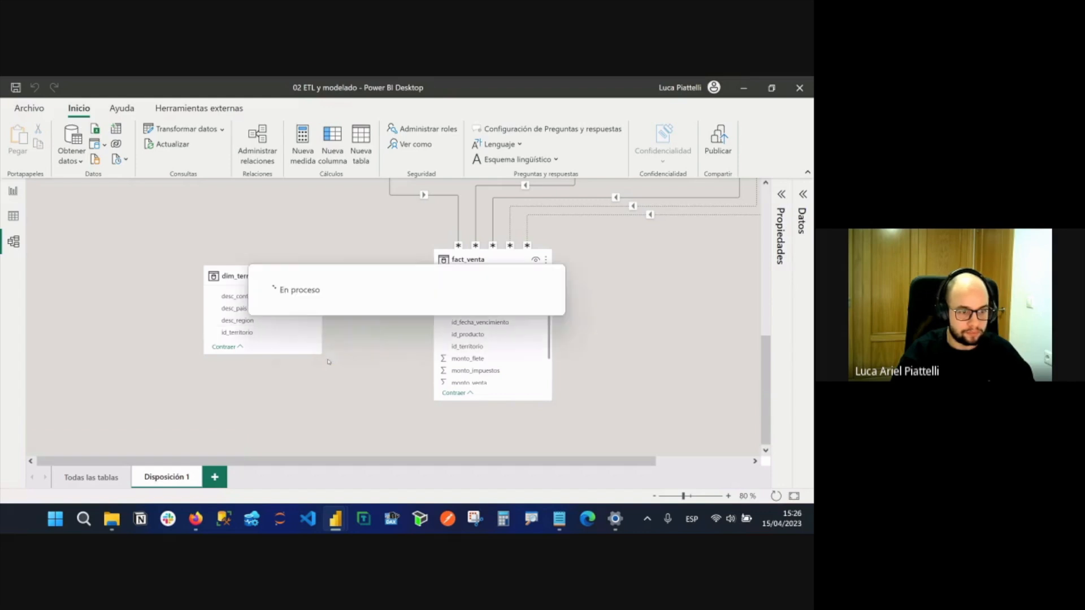
{"action": "left_click", "coordinate": [13, 191]}
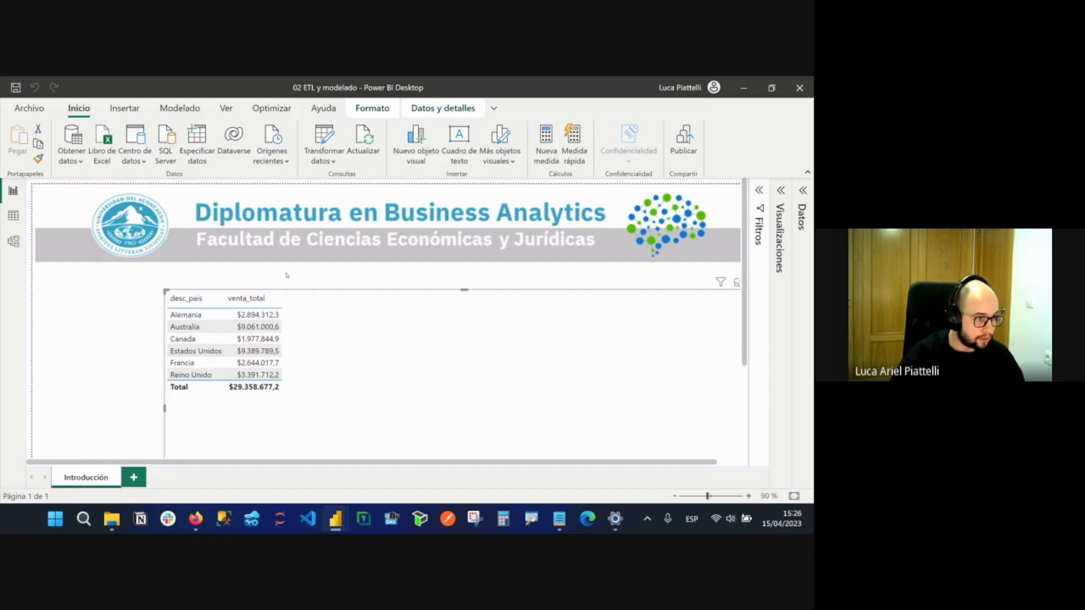
Examine the dim_territorio table's data, checking the desc_pais column and the id_territorio value of Alemania.
{"action": "left_click", "coordinate": [13, 241]}
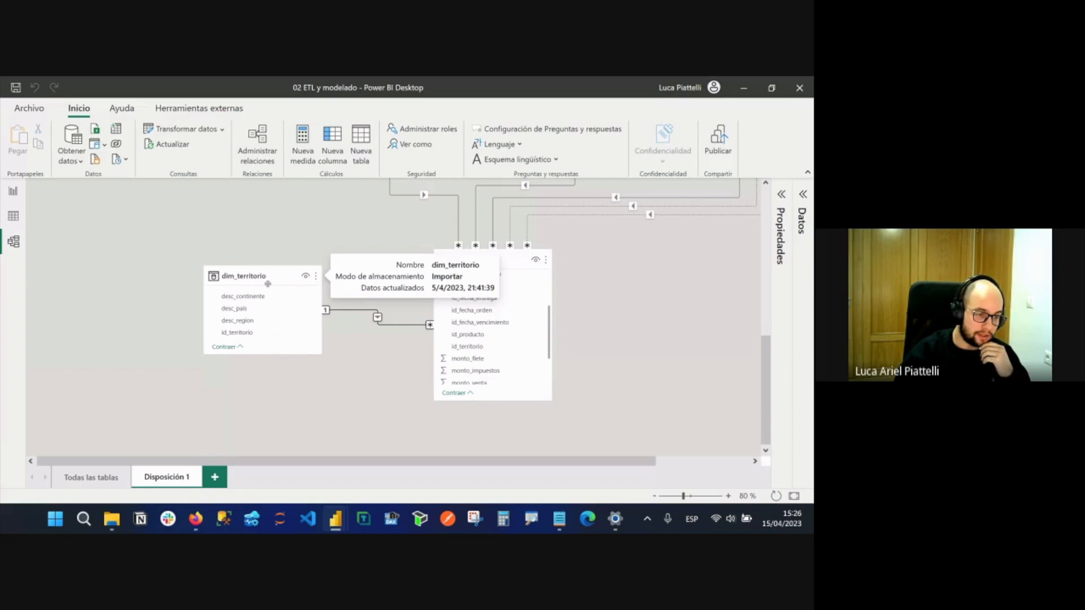
{"action": "left_click", "coordinate": [2, 213]}
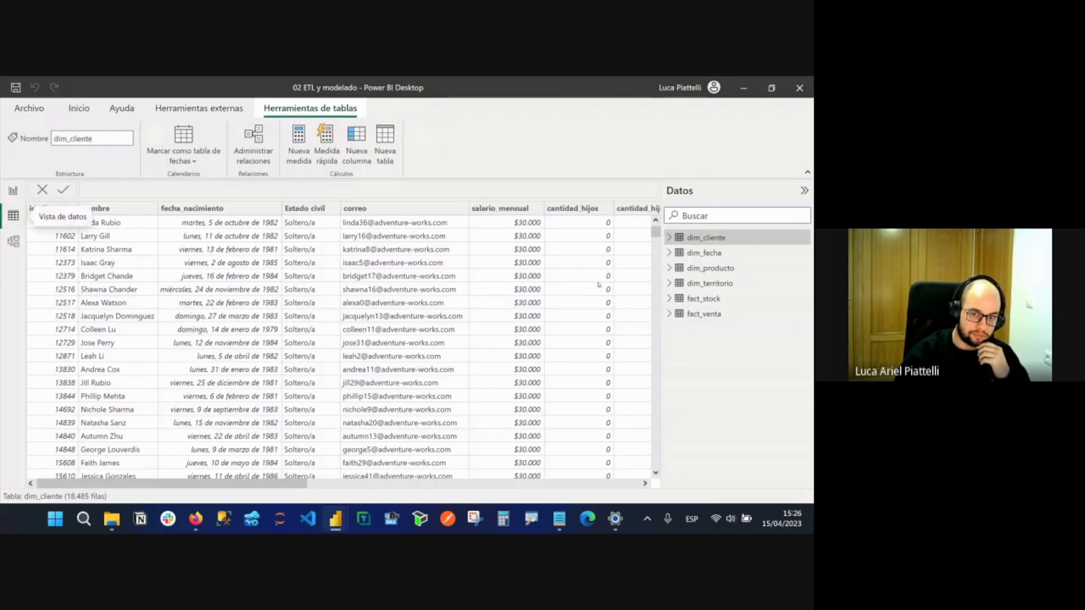
{"action": "left_click", "coordinate": [731, 284]}
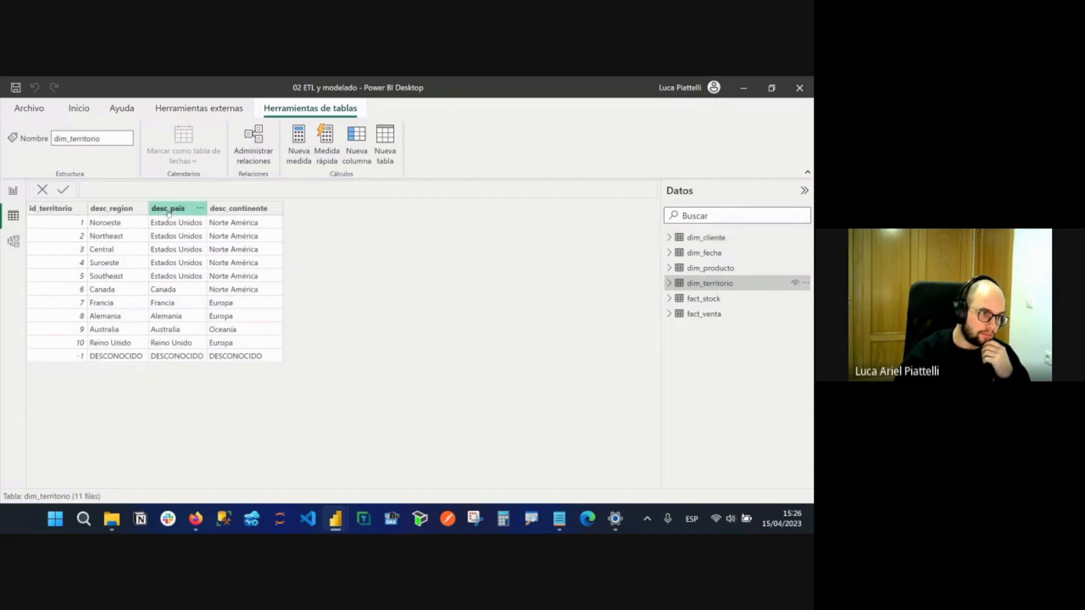
{"action": "left_click", "coordinate": [195, 212]}
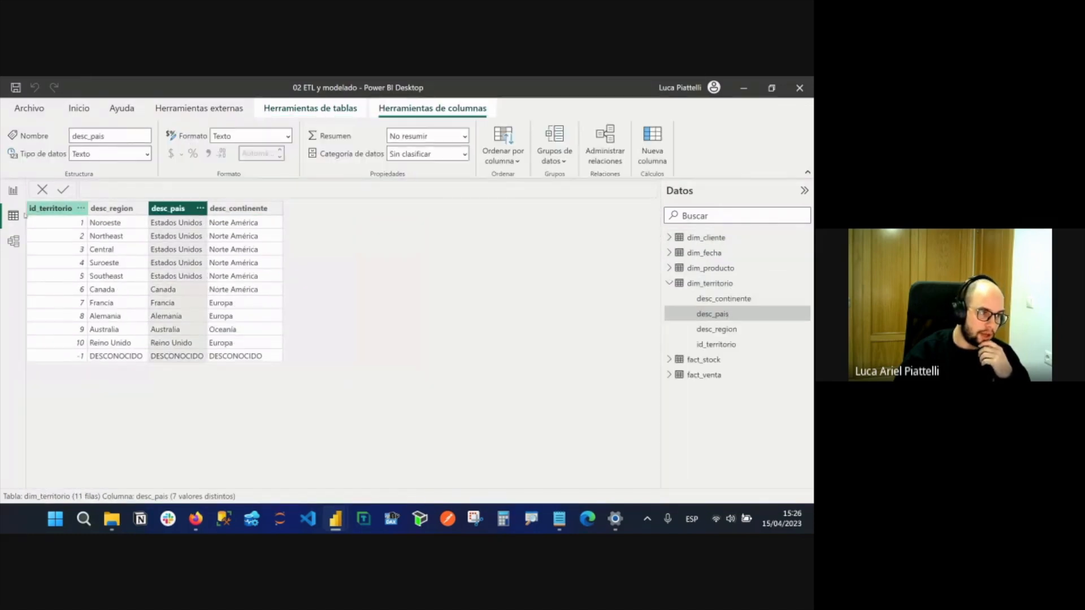
{"action": "left_click", "coordinate": [13, 191]}
{"action": "left_click", "coordinate": [13, 215]}
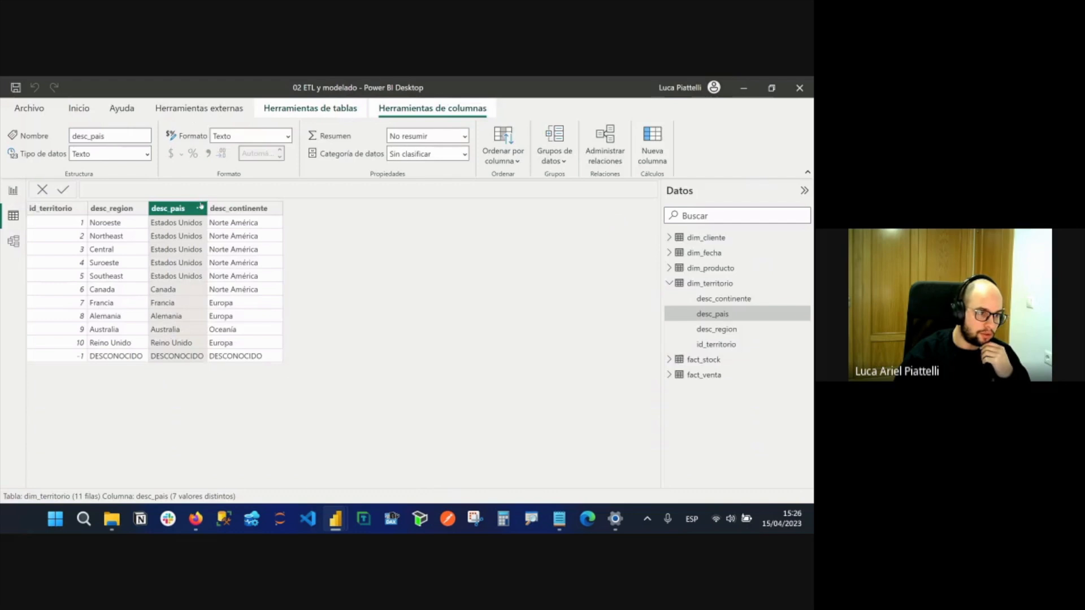
{"action": "left_click", "coordinate": [85, 316]}
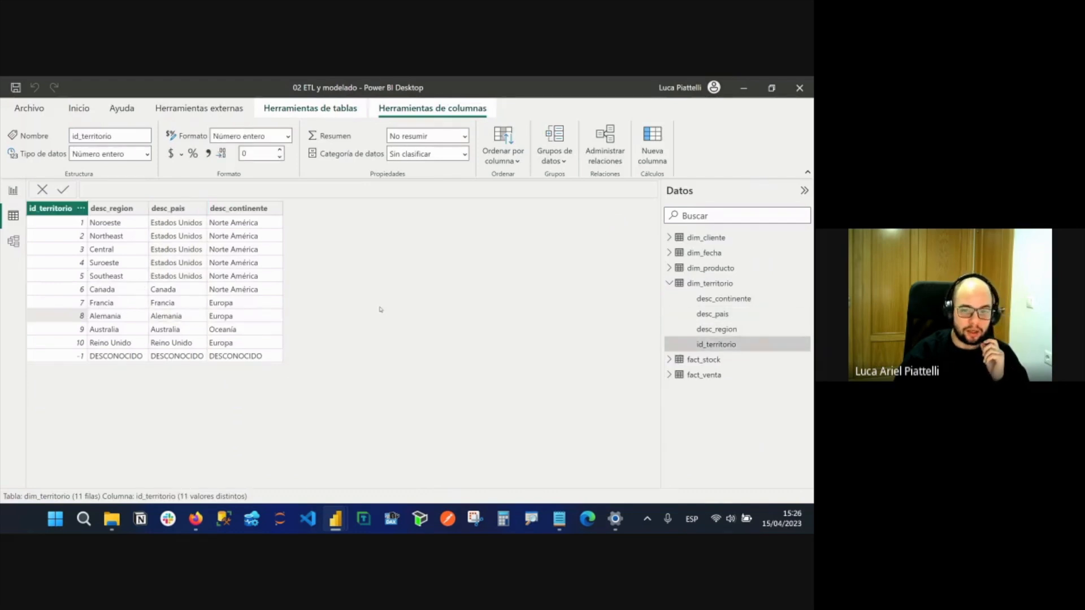
Filter the fact_venta table's data to show only rows with id_territorio 8.
{"action": "left_click", "coordinate": [13, 241]}
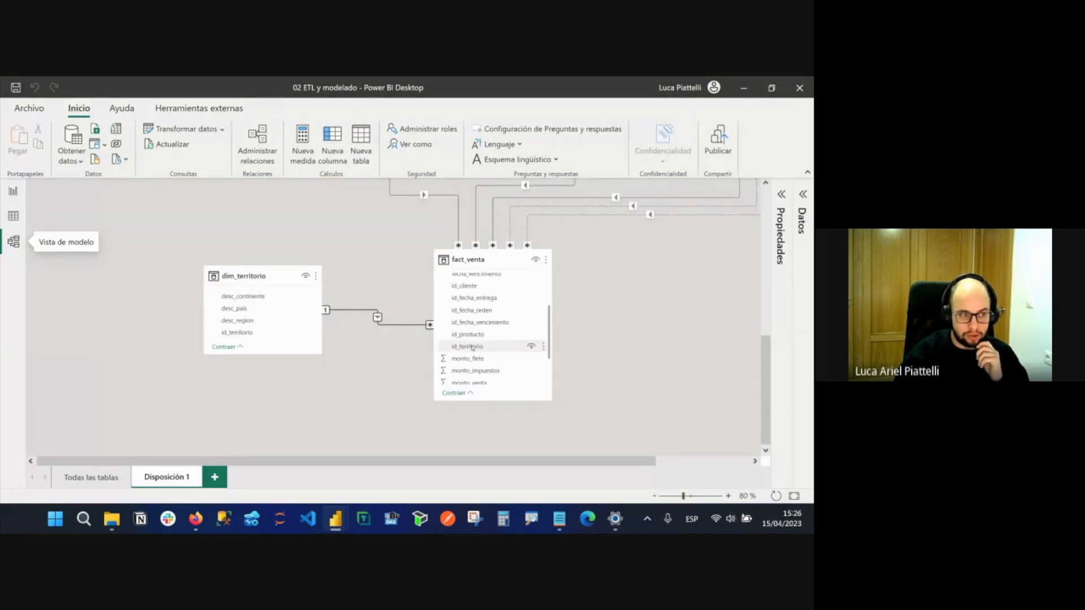
{"action": "left_click", "coordinate": [14, 215]}
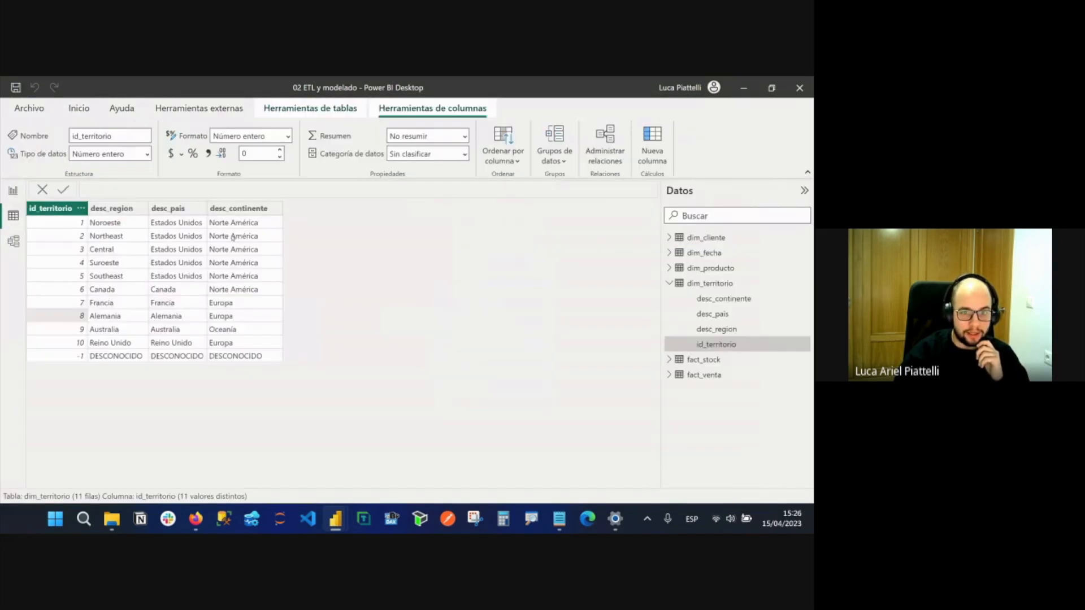
{"action": "left_click", "coordinate": [715, 376]}
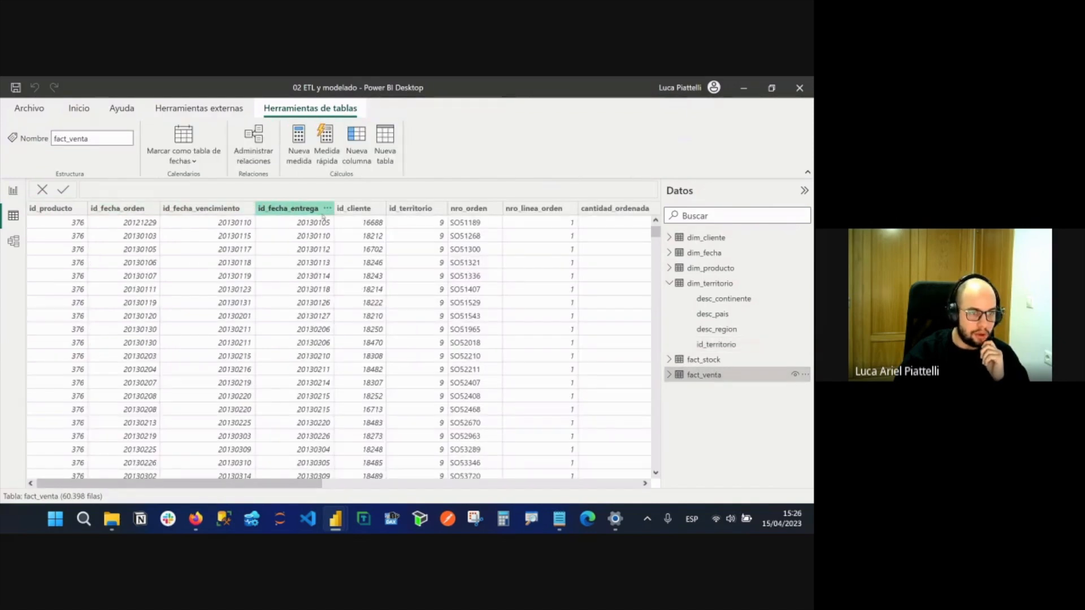
{"action": "left_click", "coordinate": [435, 209]}
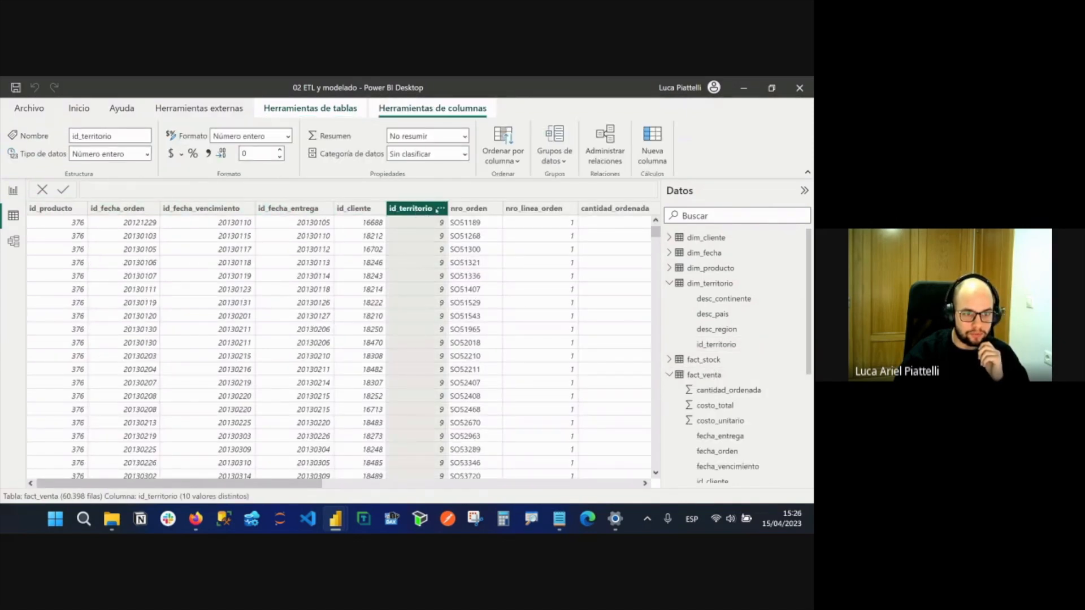
{"action": "left_click", "coordinate": [440, 209]}
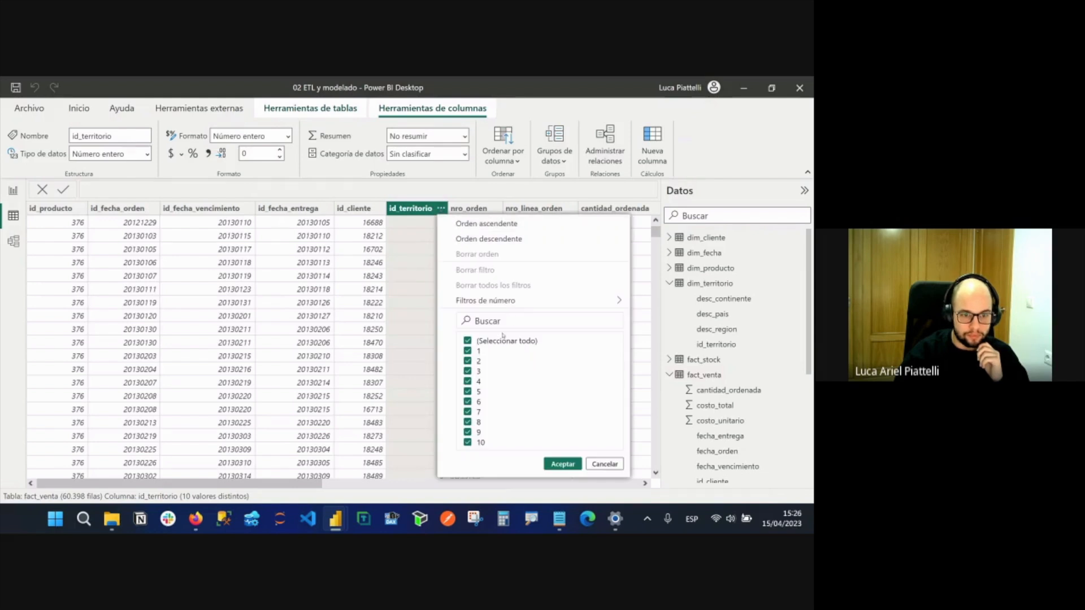
{"action": "left_click", "coordinate": [498, 341]}
{"action": "left_click", "coordinate": [468, 422]}
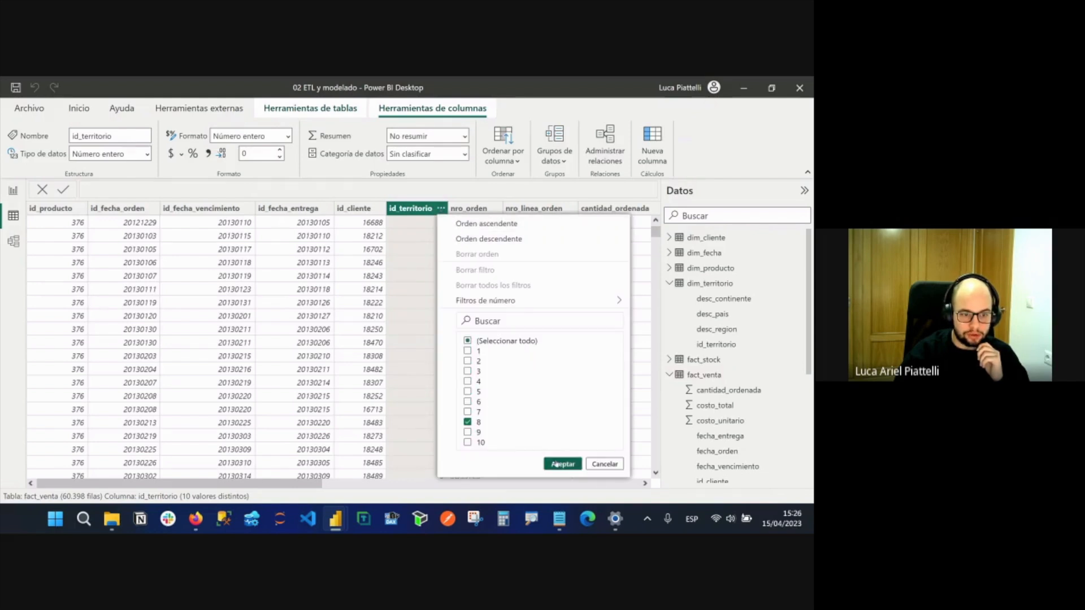
{"action": "left_click", "coordinate": [563, 464]}
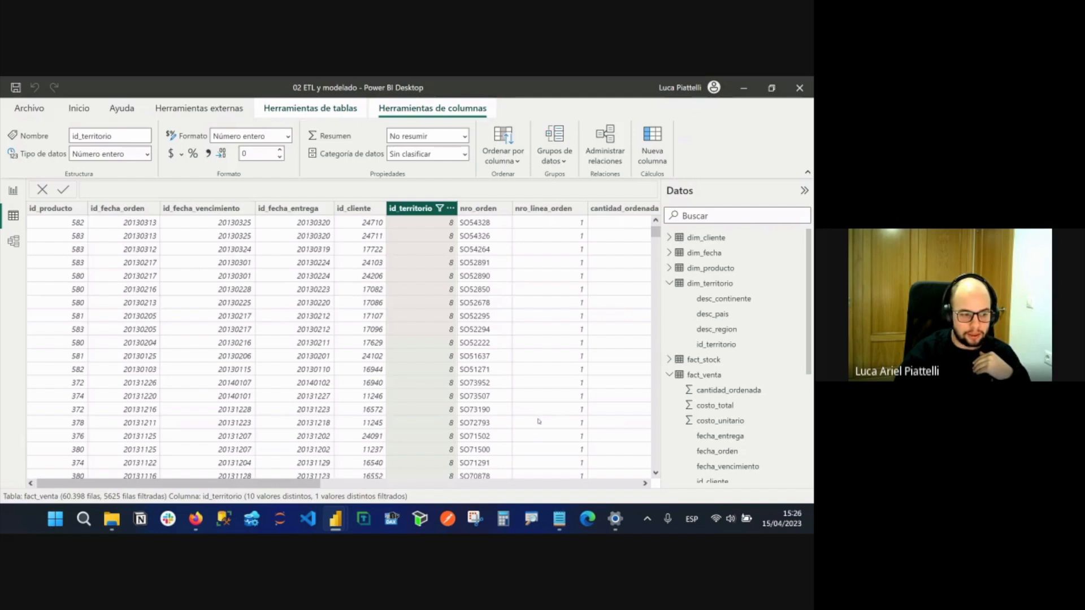
Return to the report and review the desc_pais and venta_total table.
{"action": "left_click", "coordinate": [13, 191]}
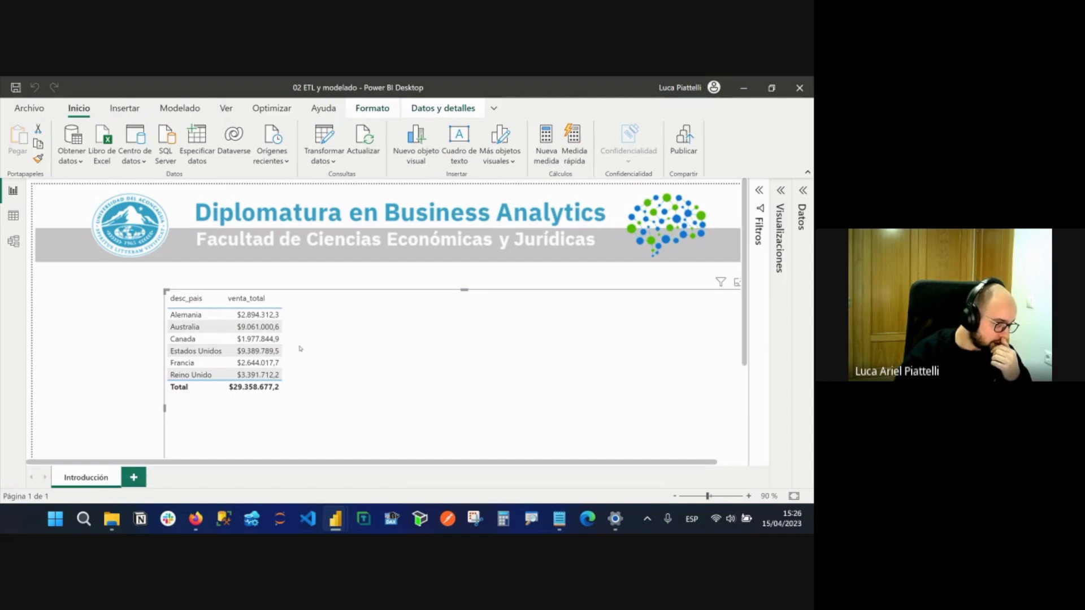
{"action": "left_click_drag", "start_coordinate": [321, 321], "coordinate": [324, 324]}
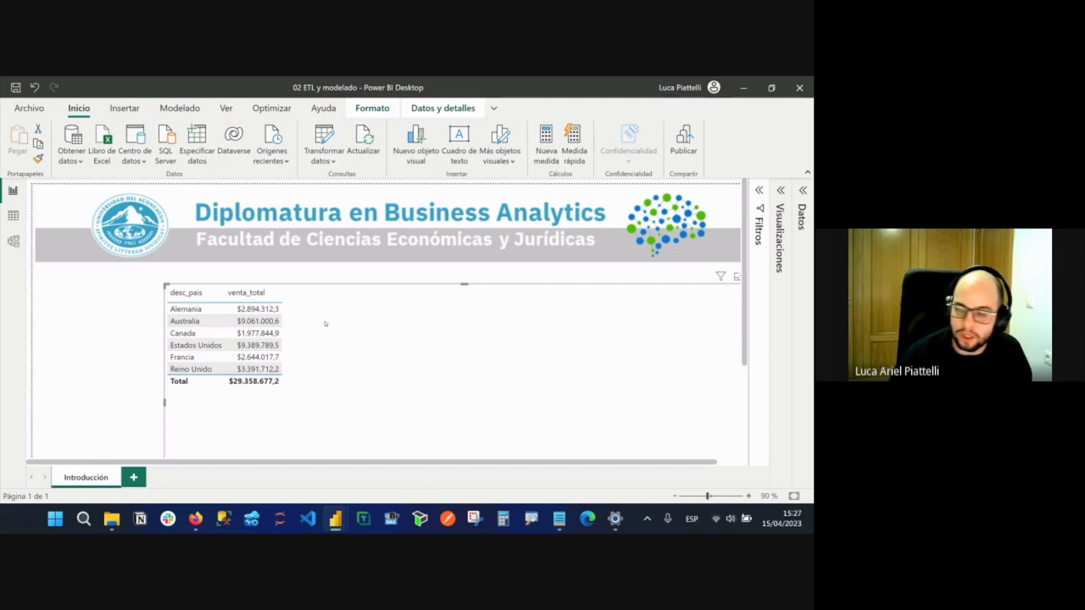
{"action": "left_click_drag", "start_coordinate": [333, 326], "coordinate": [296, 331]}
{"action": "key", "text": "Delete"}
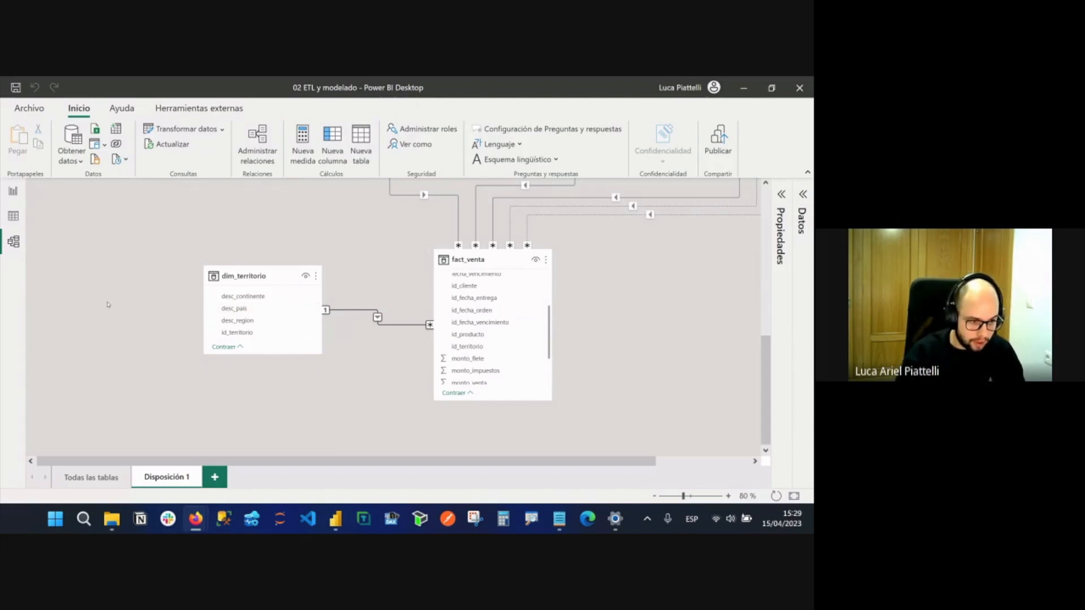
Annotate the model diagram with a red box labelled "categoria prod" and an arrow to dim_producto, and clear the annotations.
{"action": "scroll", "coordinate": [396, 441], "scroll_direction": "up", "scroll_amount": 6}
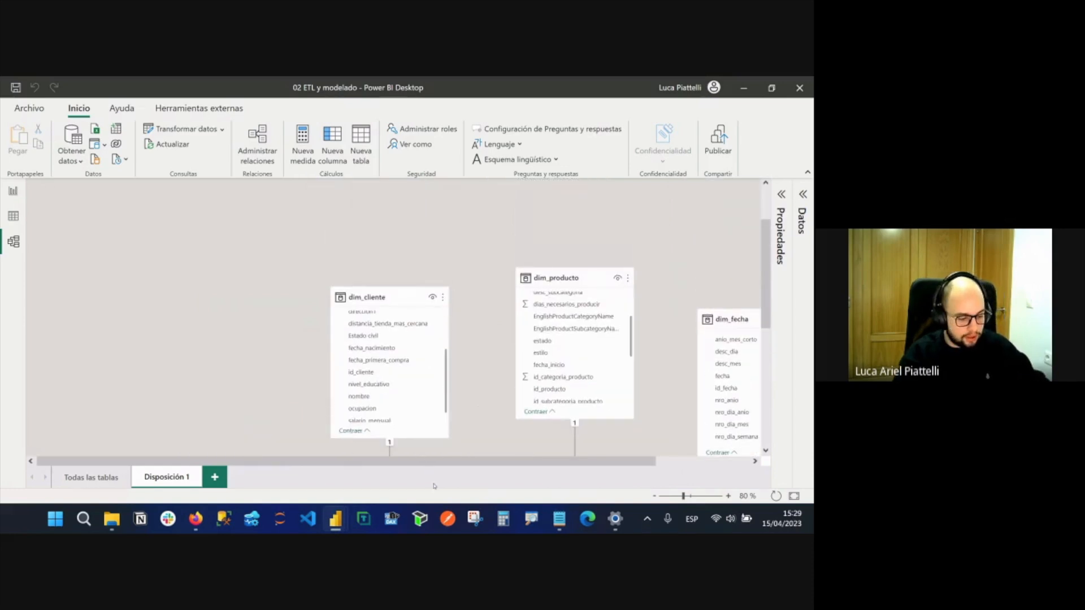
{"action": "left_click_drag", "start_coordinate": [170, 226], "coordinate": [281, 342]}
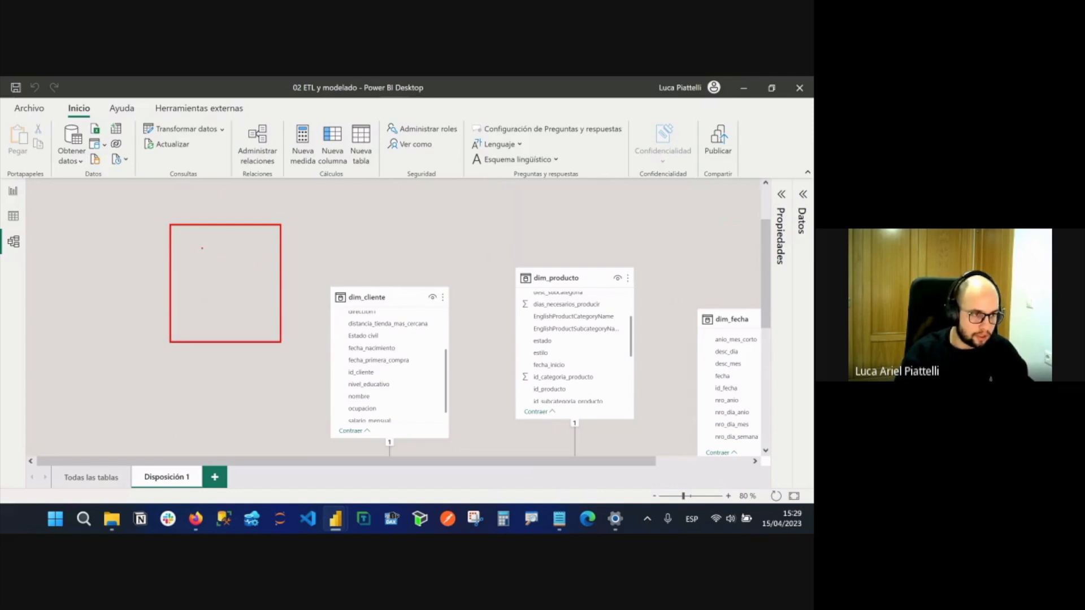
{"action": "type", "text": "catego"}
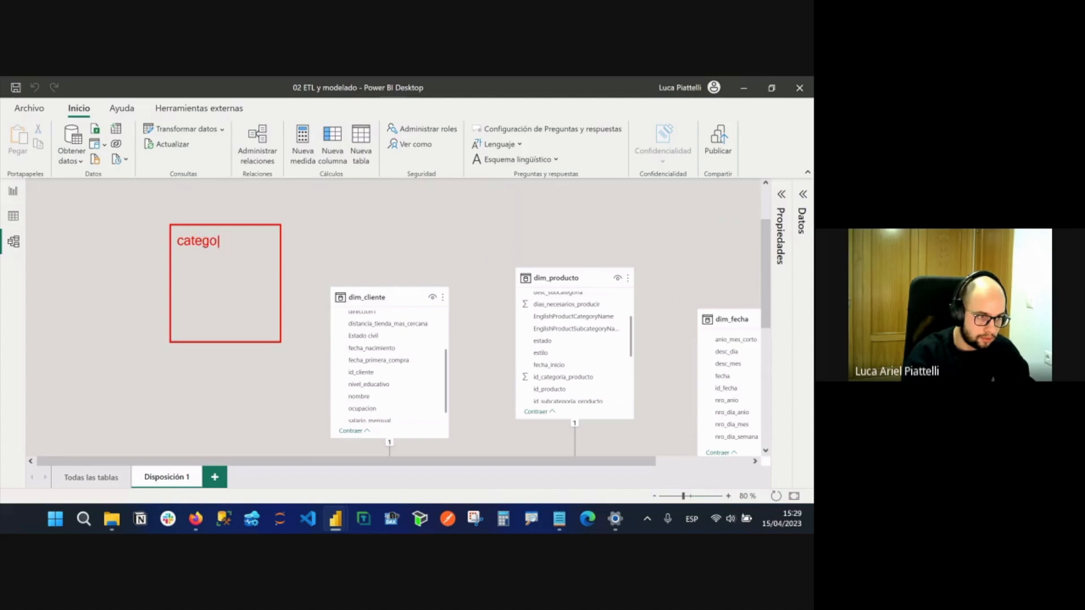
{"action": "type", "text": "ria"}
{"action": "key", "text": "Return"}
{"action": "type", "text": "prod"}
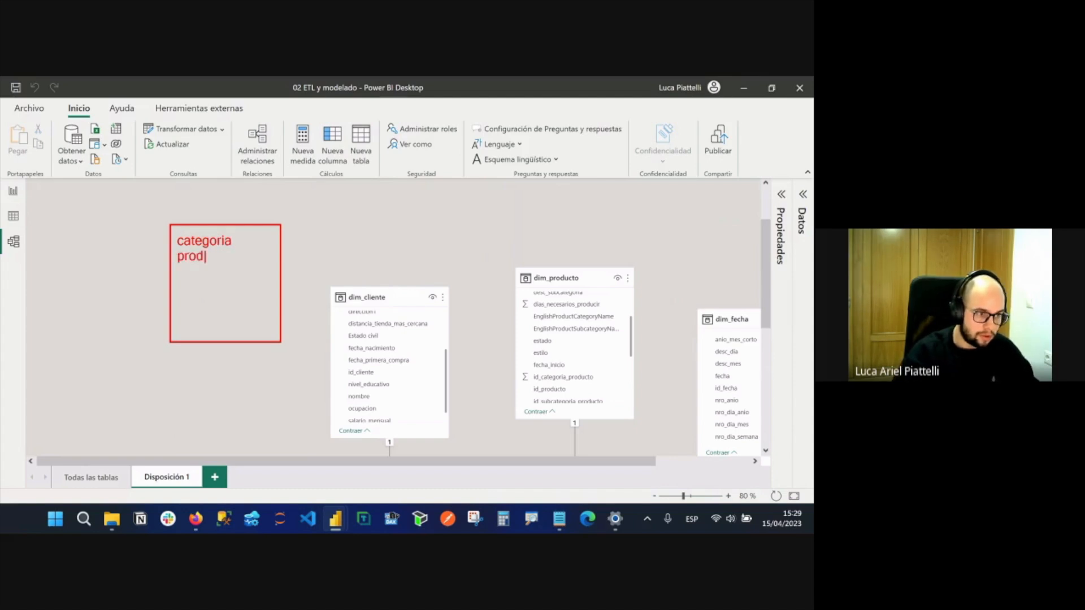
{"action": "left_click_drag", "start_coordinate": [501, 275], "coordinate": [281, 277]}
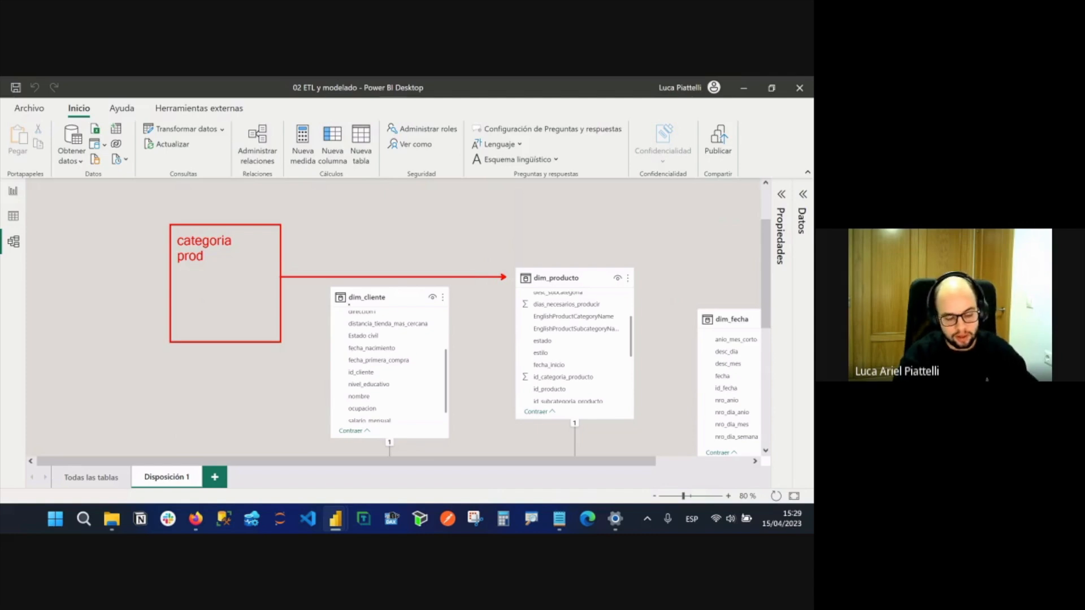
{"action": "key", "text": "Escape"}
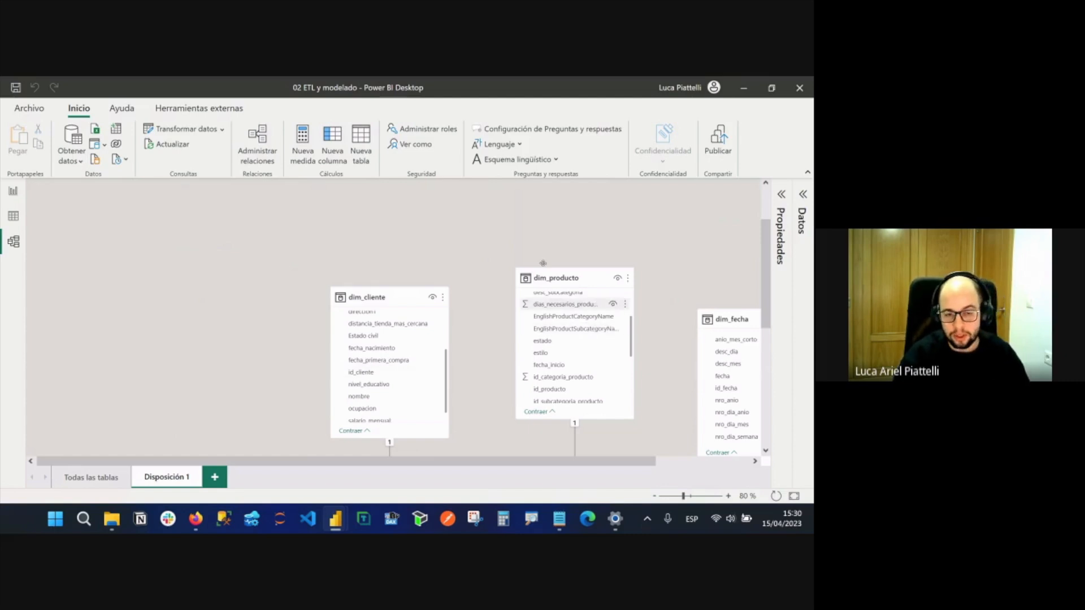
Examine how dim_cliente, dim_producto, dim_fecha and dim_territorio connect to fact_venta in the model diagram at 60 % zoom.
{"action": "left_click_drag", "start_coordinate": [471, 418], "coordinate": [436, 143]}
{"action": "left_click_drag", "start_coordinate": [370, 285], "coordinate": [391, 307]}
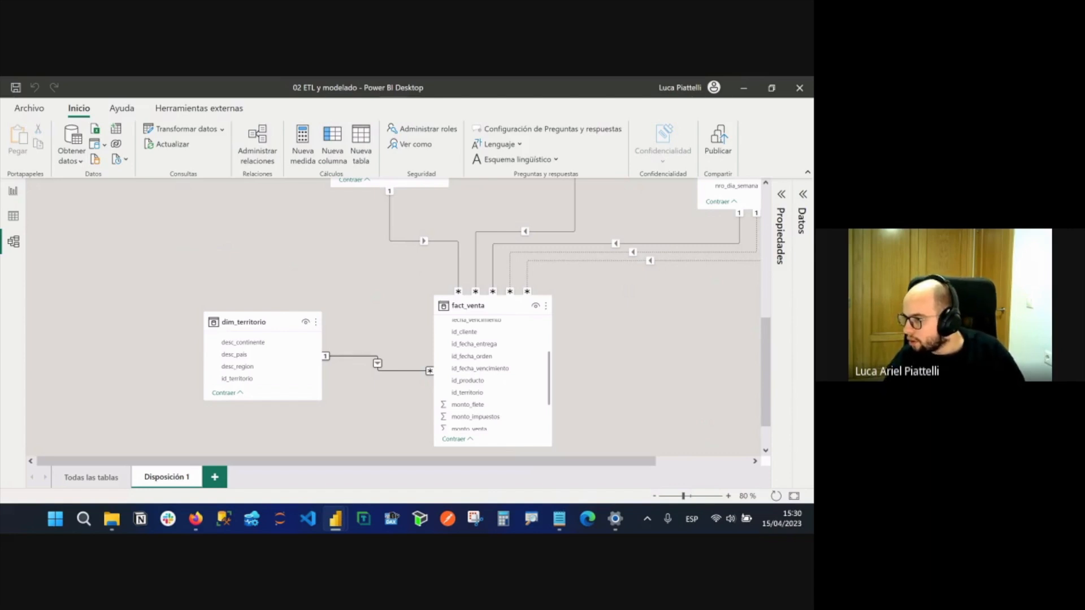
{"action": "key", "text": "alt+Tab"}
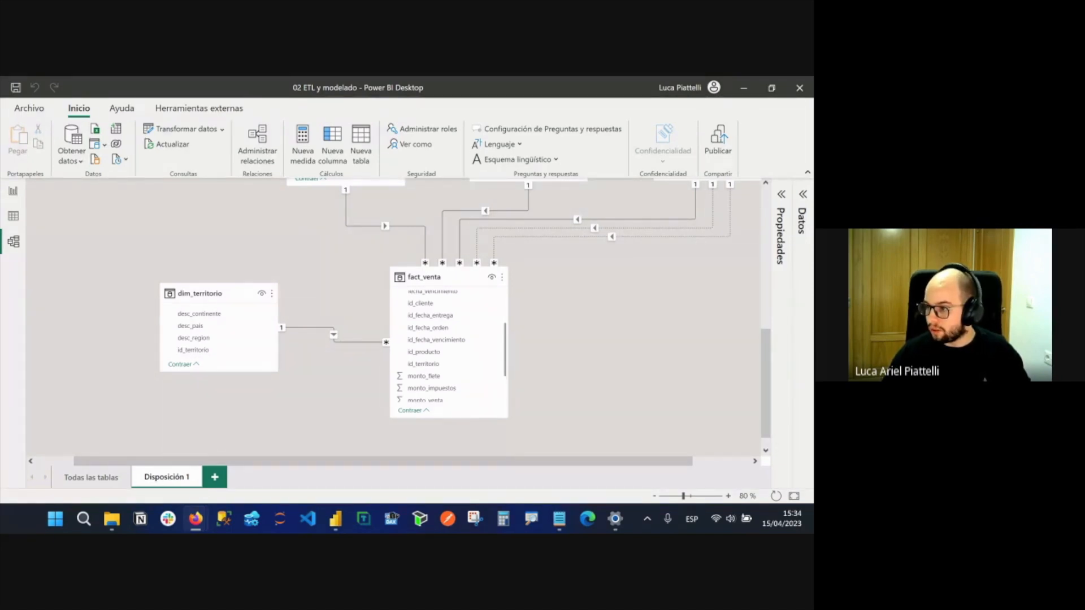
{"action": "scroll", "coordinate": [660, 436], "scroll_direction": "up", "scroll_amount": 5}
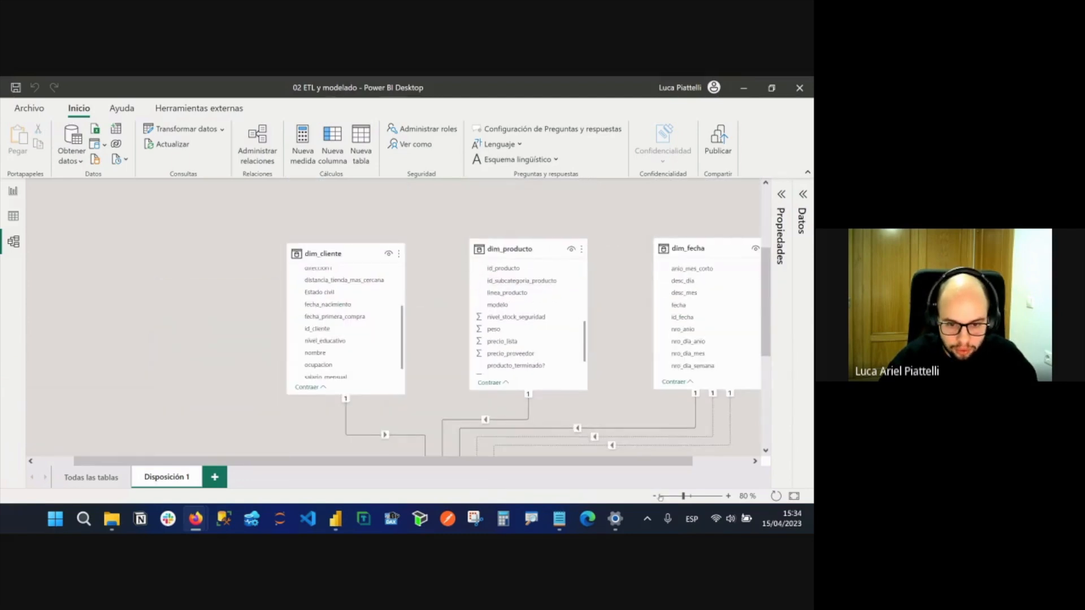
{"action": "left_click", "coordinate": [654, 495]}
{"action": "scroll", "coordinate": [585, 383], "scroll_direction": "down", "scroll_amount": 1}
{"action": "scroll", "coordinate": [585, 383], "scroll_direction": "down", "scroll_amount": 1}
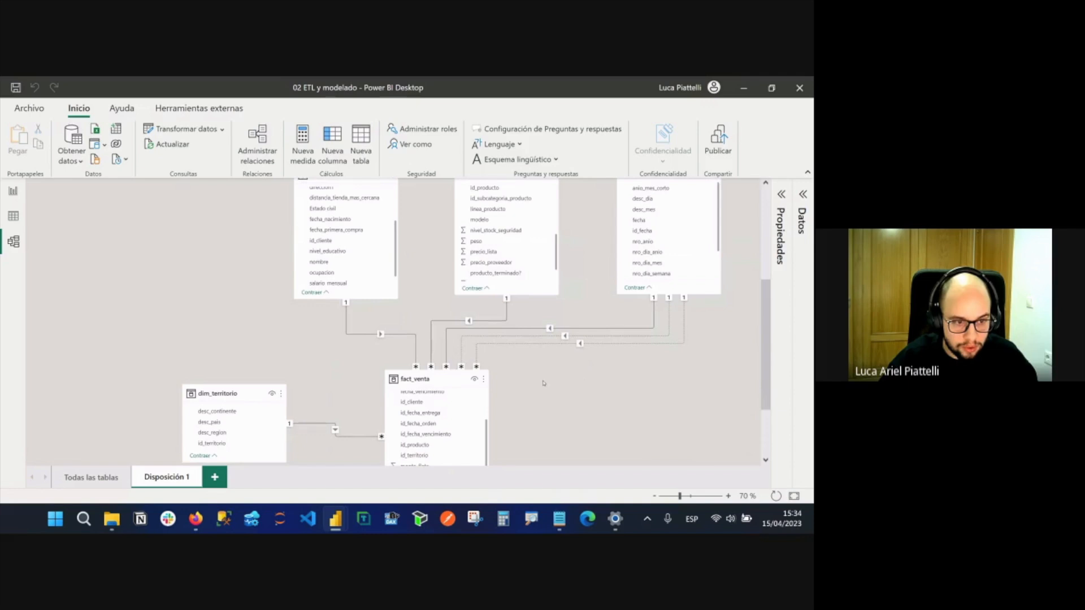
{"action": "left_click", "coordinate": [654, 496]}
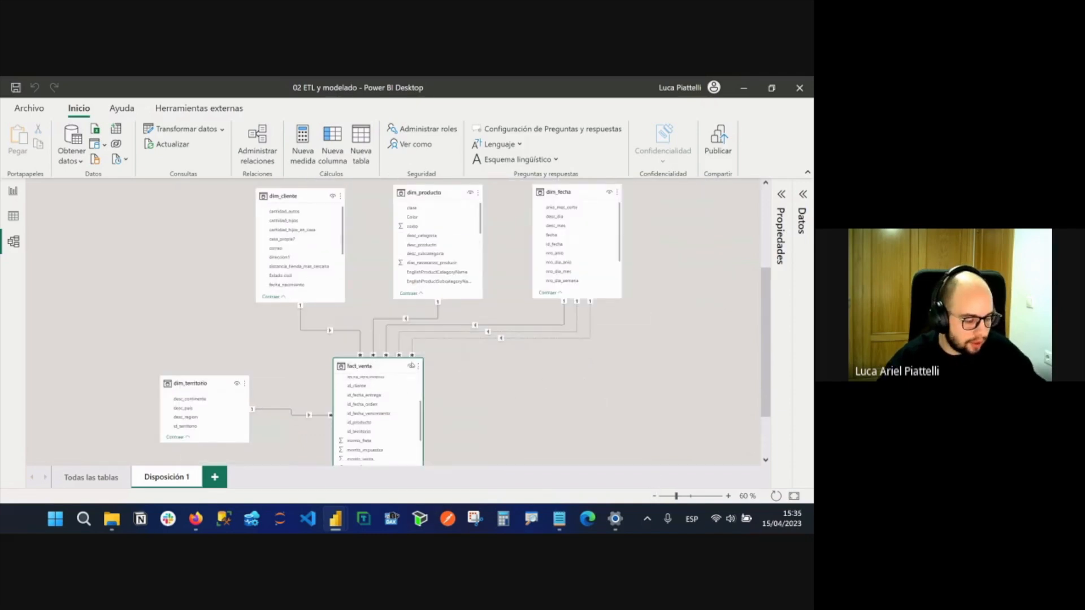
Draw a blue box beside fact_venta listing "stock", "presupuesto" and "fabricacion", with an arrow to it from dim_producto.
{"action": "left_click_drag", "start_coordinate": [452, 362], "coordinate": [562, 460]}
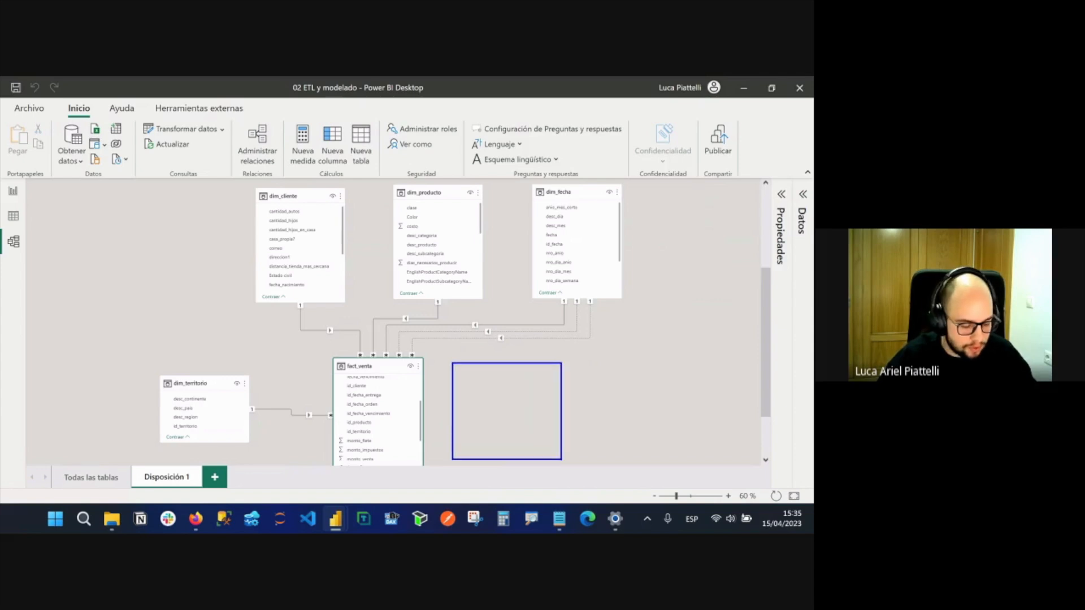
{"action": "type", "text": "stockl"}
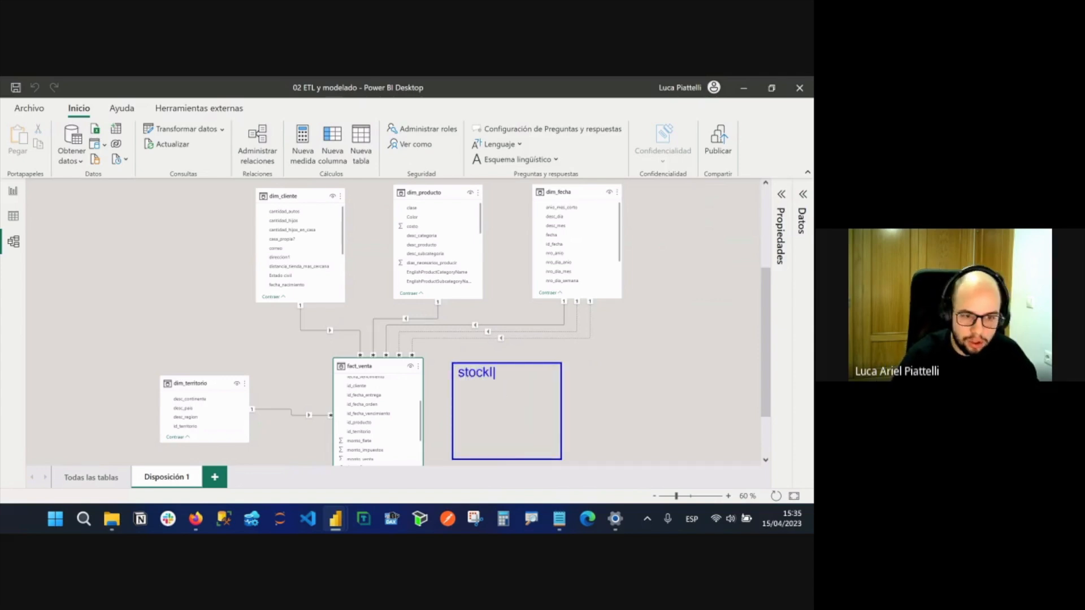
{"action": "key", "text": "BackSpace"}
{"action": "key", "text": "Return"}
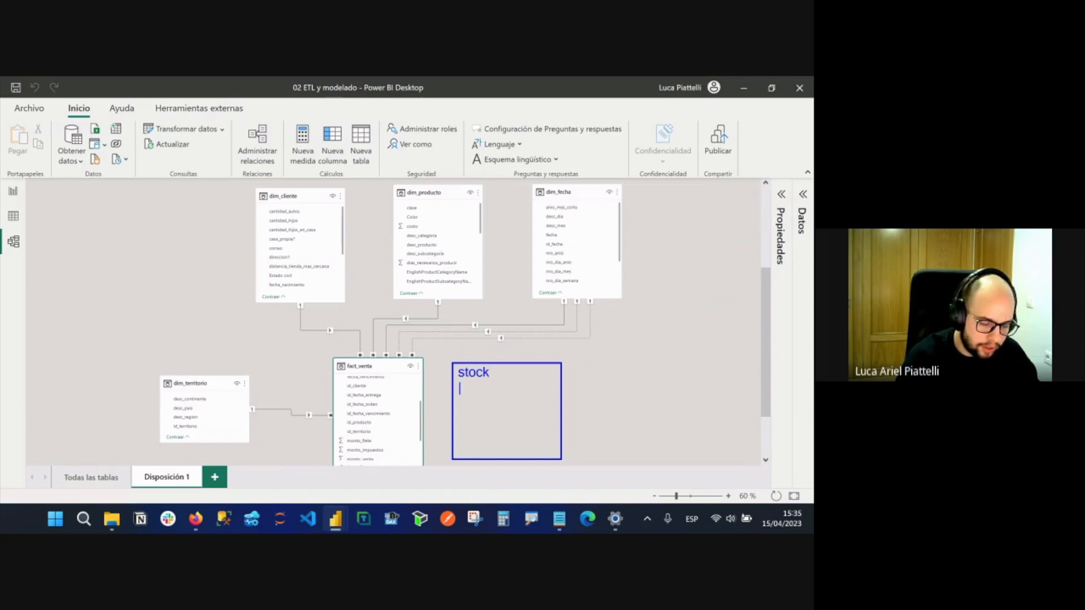
{"action": "type", "text": "presupuesto"}
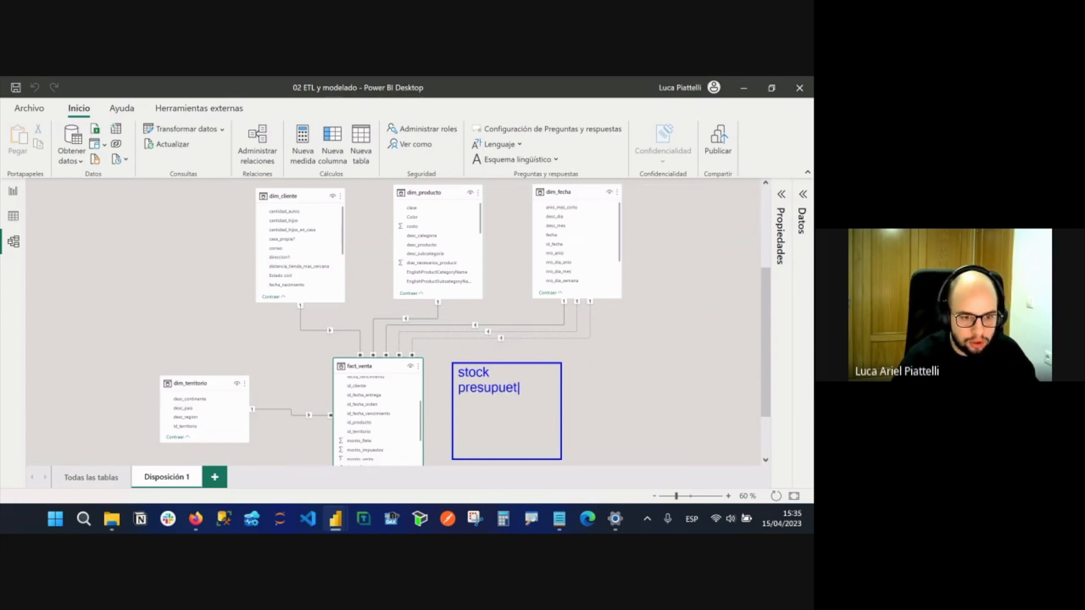
{"action": "key", "text": "Return"}
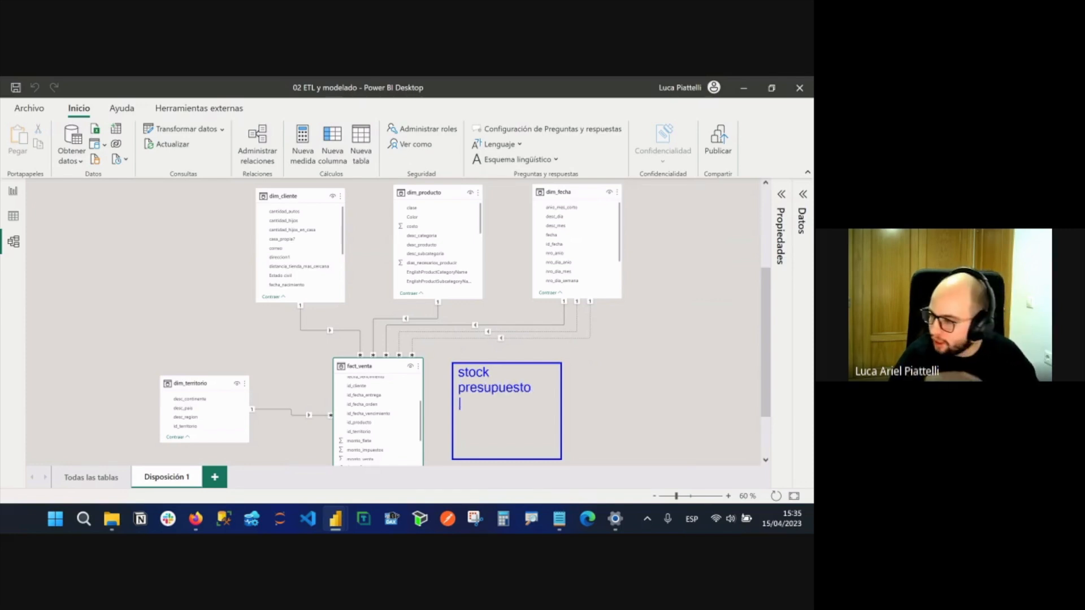
{"action": "type", "text": "fabricacion"}
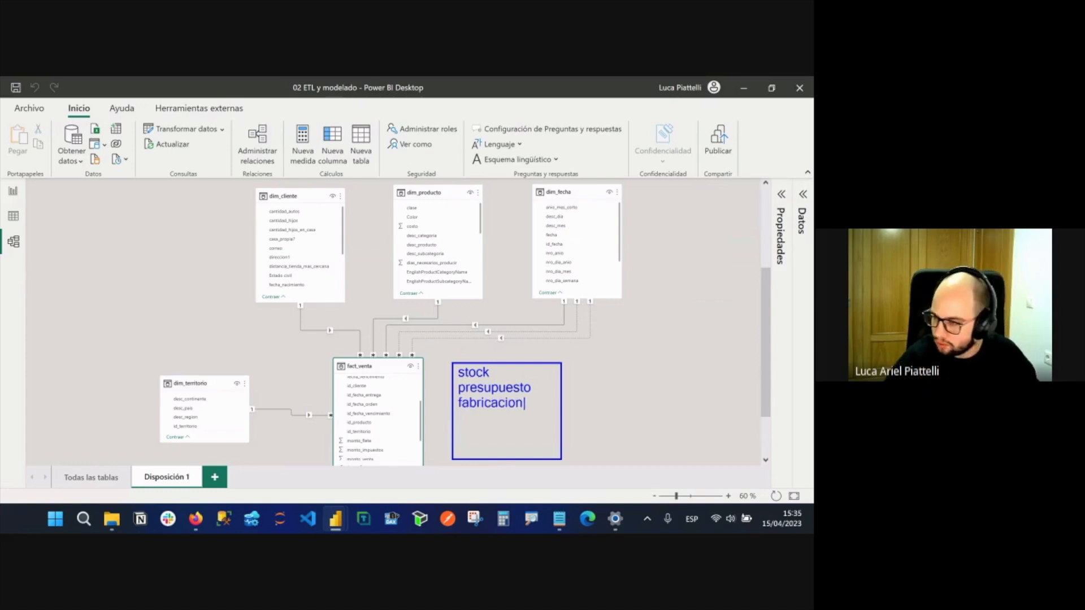
{"action": "left_click_drag", "start_coordinate": [464, 362], "coordinate": [446, 301]}
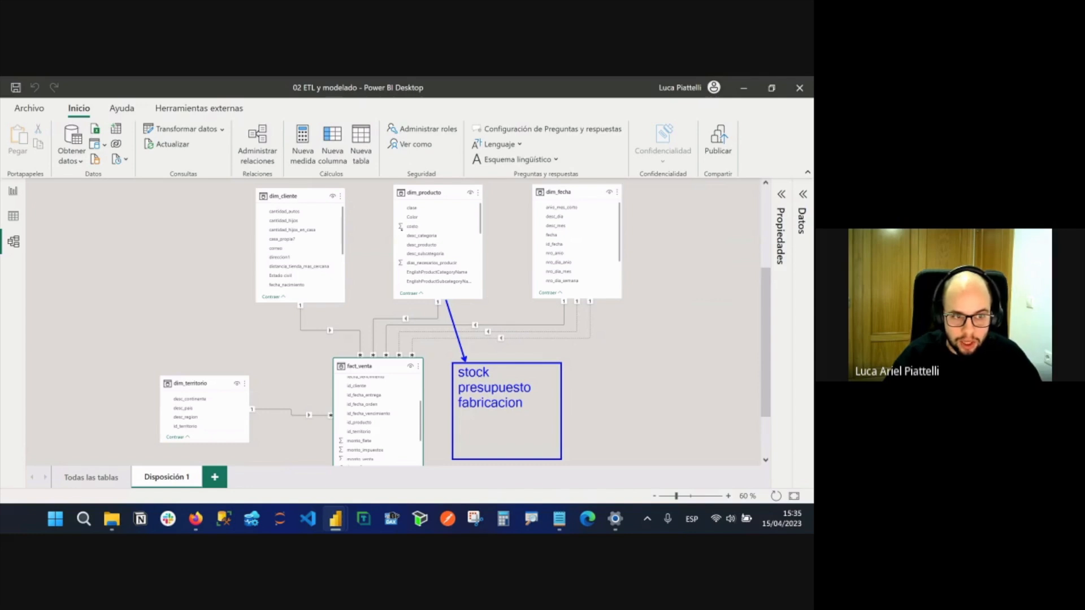
Outline desc_categoria in dim_producto and trace its relationship line down to the fields of fact_venta with blue annotations.
{"action": "left_click_drag", "start_coordinate": [401, 229], "coordinate": [448, 243]}
{"action": "mouse_move", "coordinate": [439, 294]}
{"action": "left_mouse_down"}
{"action": "mouse_move", "coordinate": [440, 315]}
{"action": "mouse_move", "coordinate": [380, 319]}
{"action": "mouse_move", "coordinate": [370, 336]}
{"action": "mouse_move", "coordinate": [381, 433]}
{"action": "mouse_move", "coordinate": [325, 441]}
{"action": "mouse_move", "coordinate": [351, 390]}
{"action": "left_mouse_up"}
{"action": "mouse_move", "coordinate": [399, 343]}
{"action": "left_mouse_down"}
{"action": "mouse_move", "coordinate": [406, 355]}
{"action": "mouse_move", "coordinate": [394, 359]}
{"action": "mouse_move", "coordinate": [431, 356]}
{"action": "mouse_move", "coordinate": [418, 344]}
{"action": "left_mouse_up"}
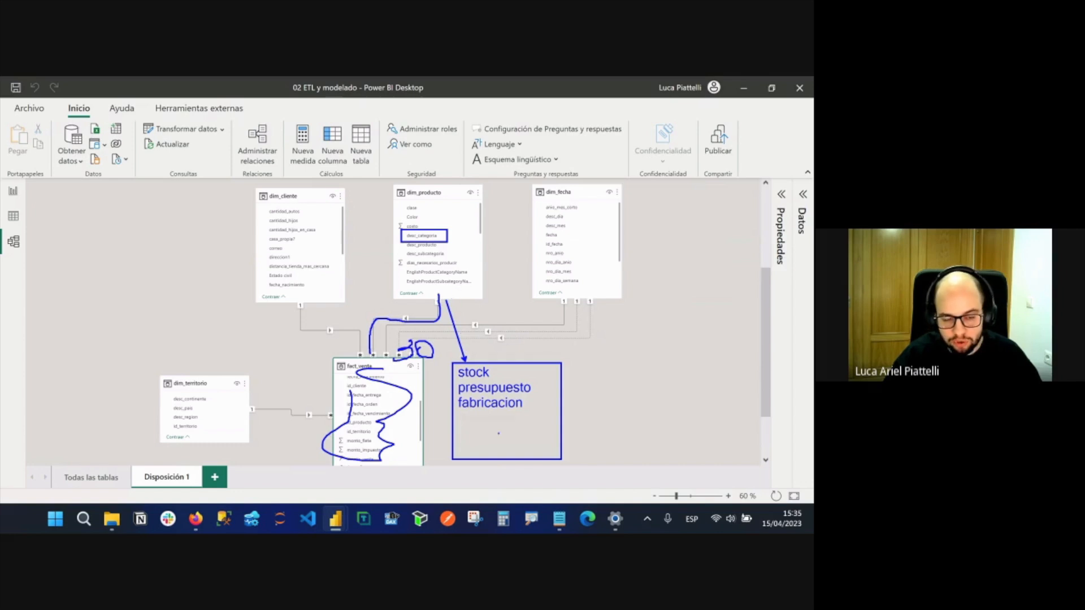
{"action": "mouse_move", "coordinate": [477, 346]}
{"action": "left_mouse_down"}
{"action": "mouse_move", "coordinate": [487, 358]}
{"action": "mouse_move", "coordinate": [528, 344]}
{"action": "left_mouse_up"}
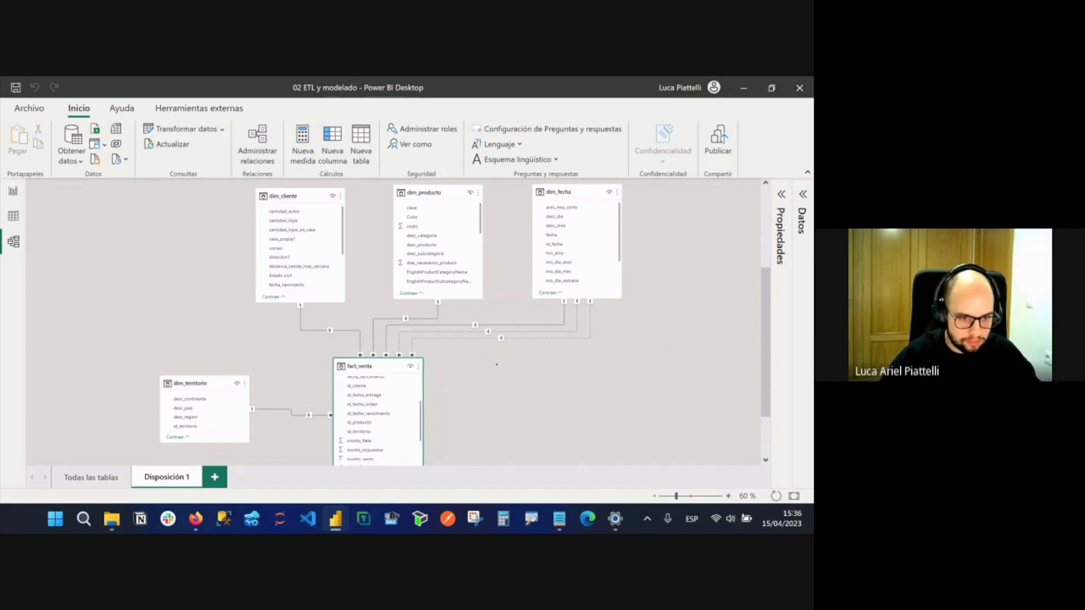
Draw a blue box beside fact_venta and label it "fabricacion".
{"action": "left_click_drag", "start_coordinate": [470, 361], "coordinate": [567, 476]}
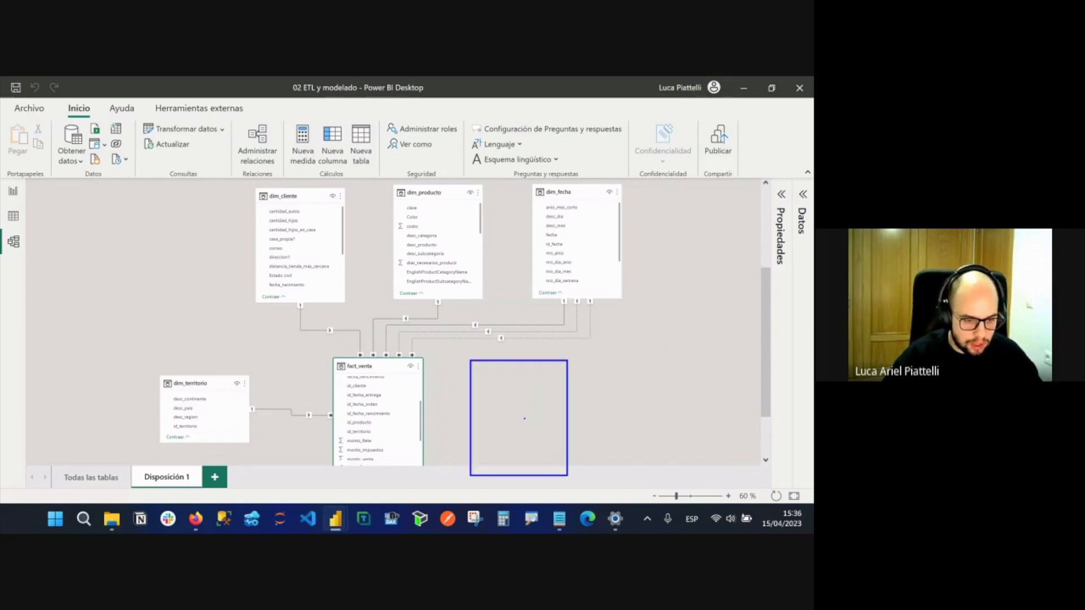
{"action": "key", "text": "t"}
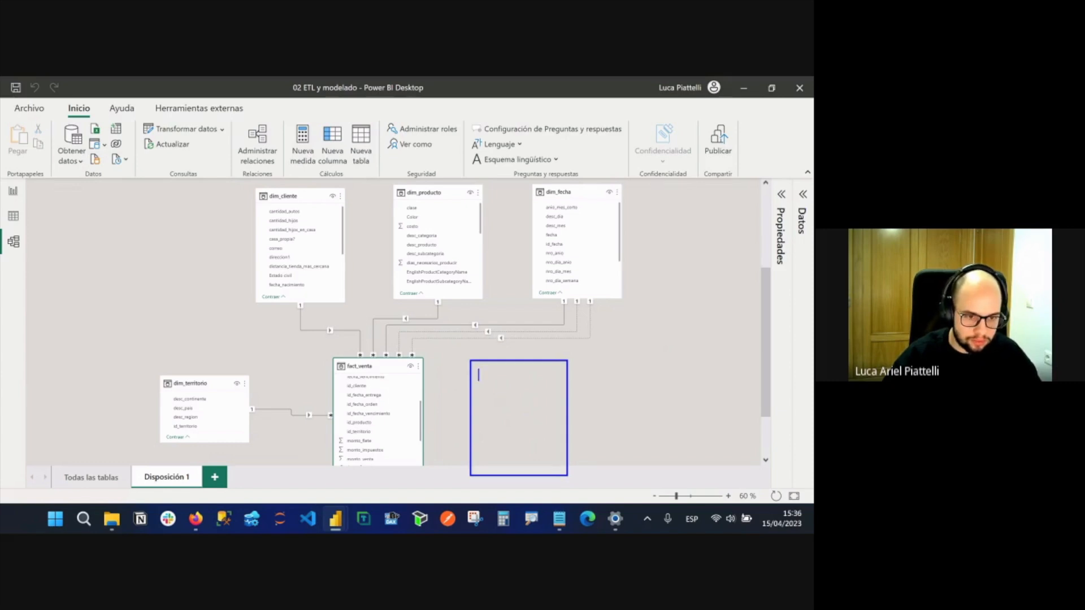
{"action": "type", "text": "fabricacion"}
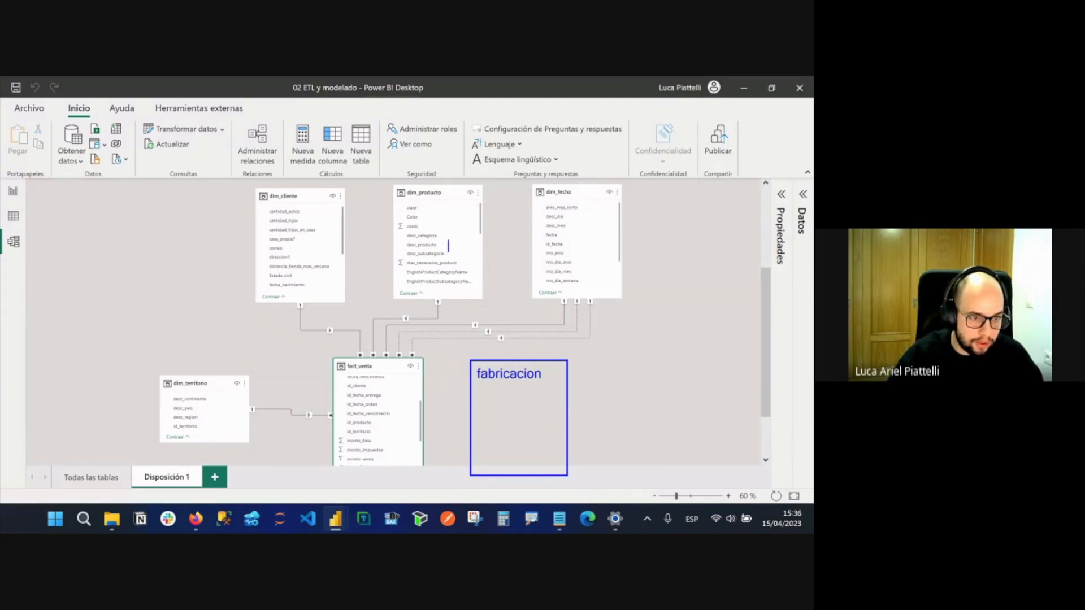
Mark dim_producto with "a" and an arrow from fact_venta, and write 1000 in the empty area below dim_fecha.
{"action": "type", "text": "a"}
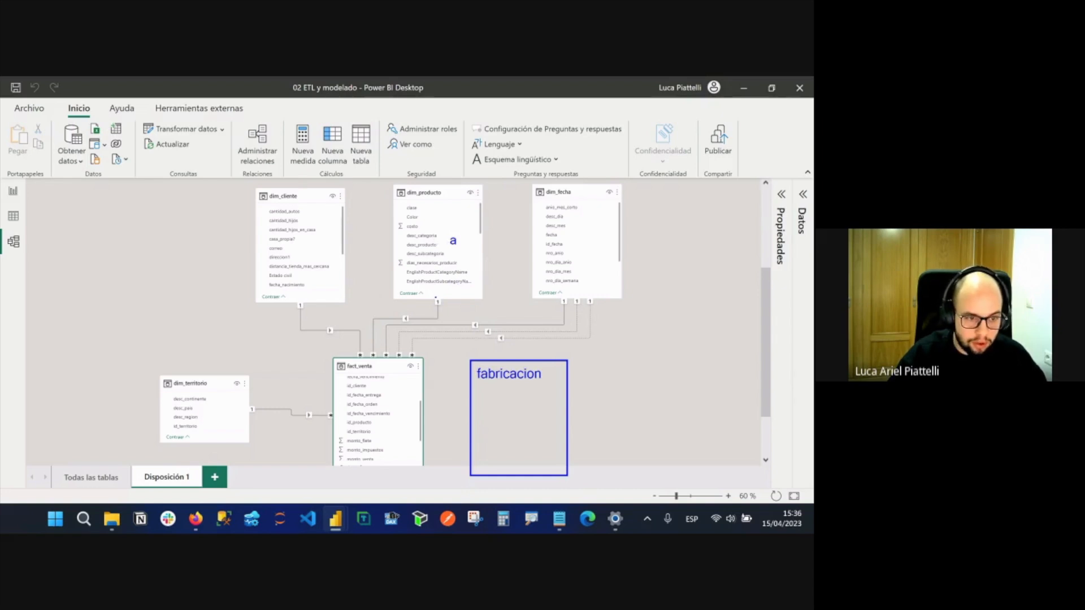
{"action": "left_click_drag", "start_coordinate": [438, 301], "coordinate": [397, 358]}
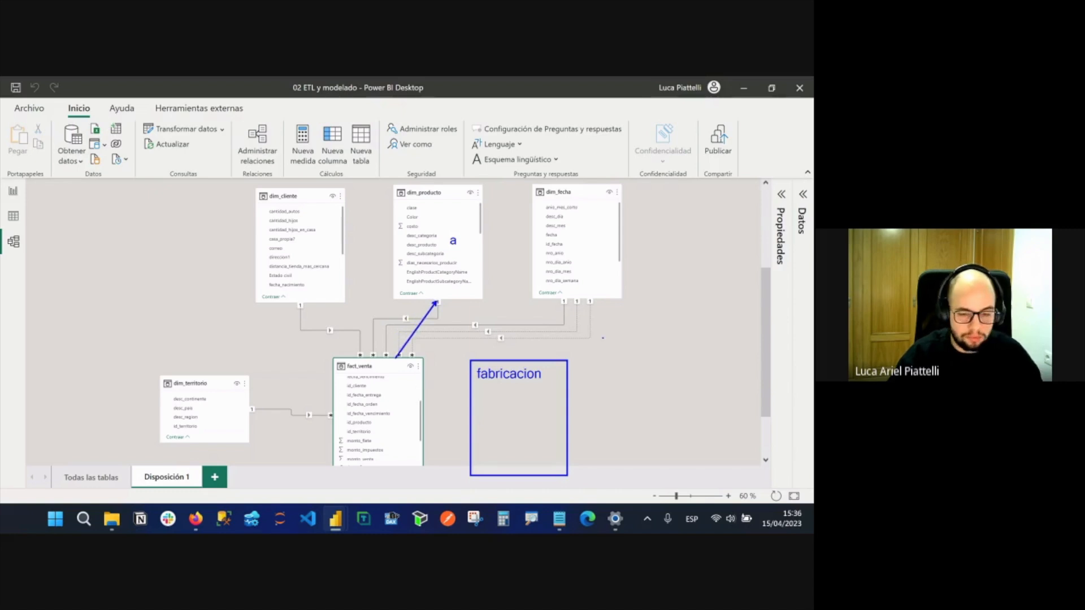
{"action": "left_click", "coordinate": [682, 345]}
{"action": "type", "text": "1000"}
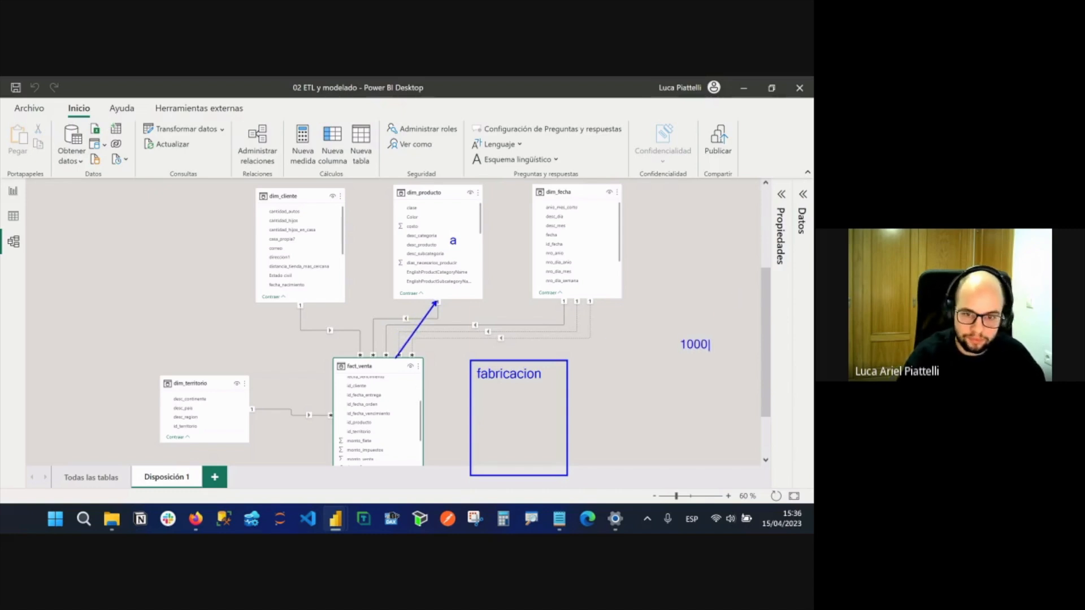
Annotate a blue arrow from dim_producto to the fabricacion box and write 800 under 1000, underlined, with 200 in red below.
{"action": "key", "text": "Escape"}
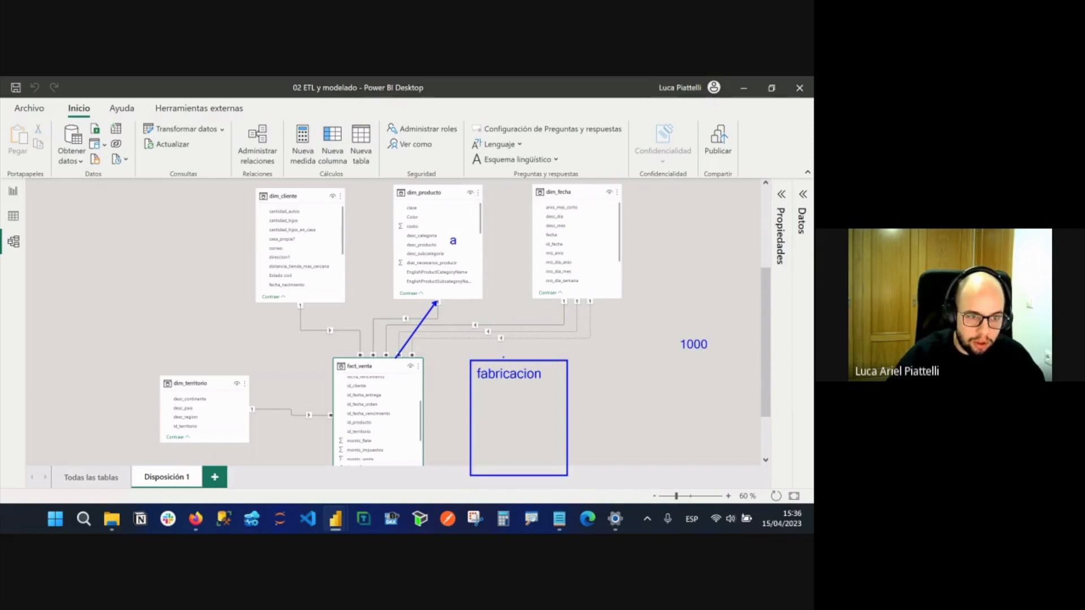
{"action": "left_click_drag", "start_coordinate": [503, 358], "coordinate": [465, 299]}
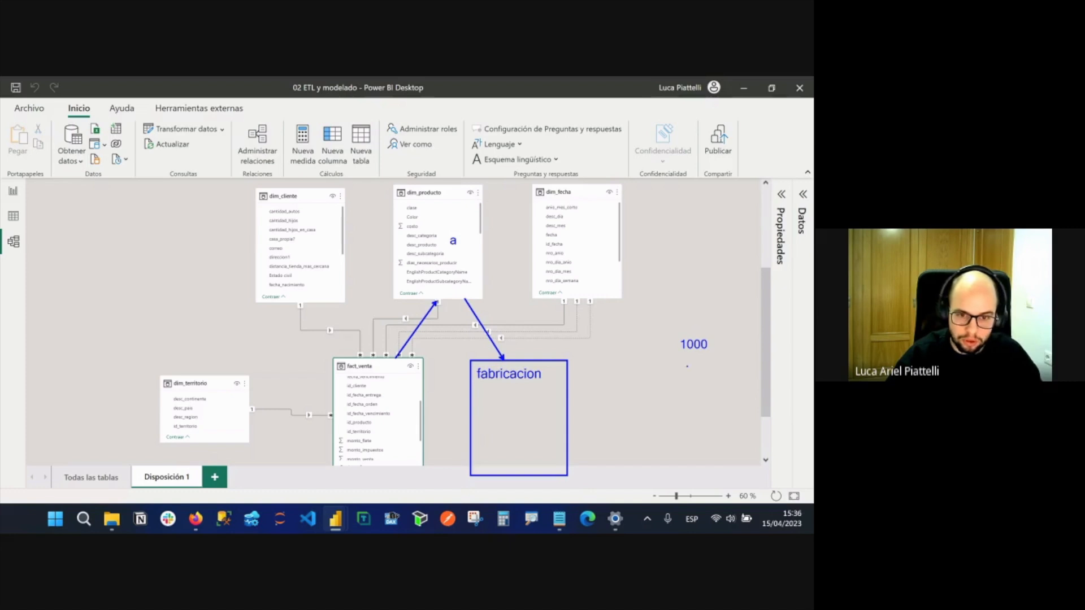
{"action": "key", "text": "t"}
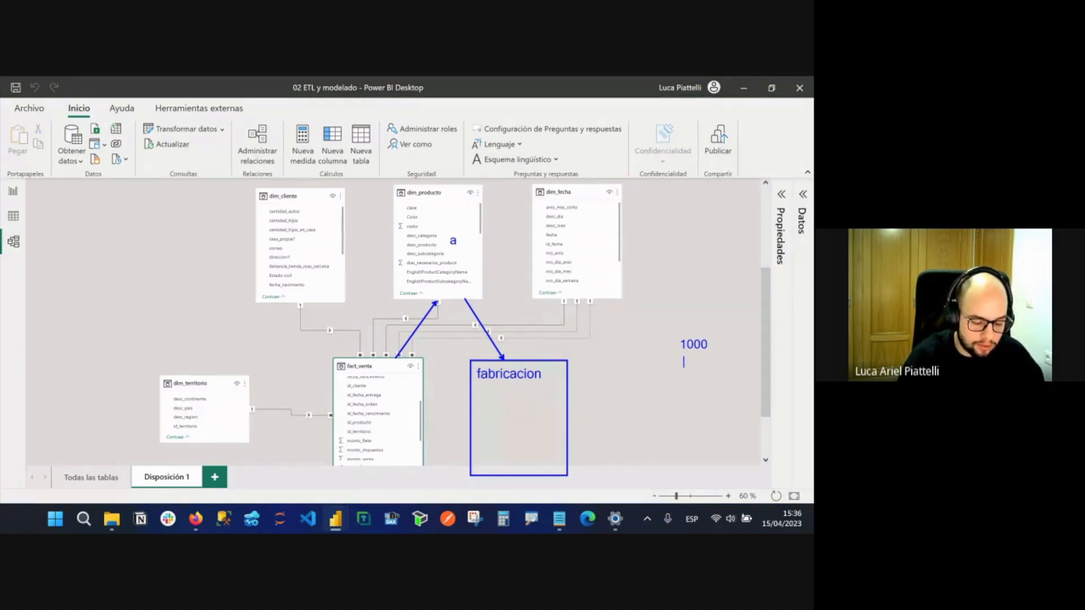
{"action": "type", "text": "800"}
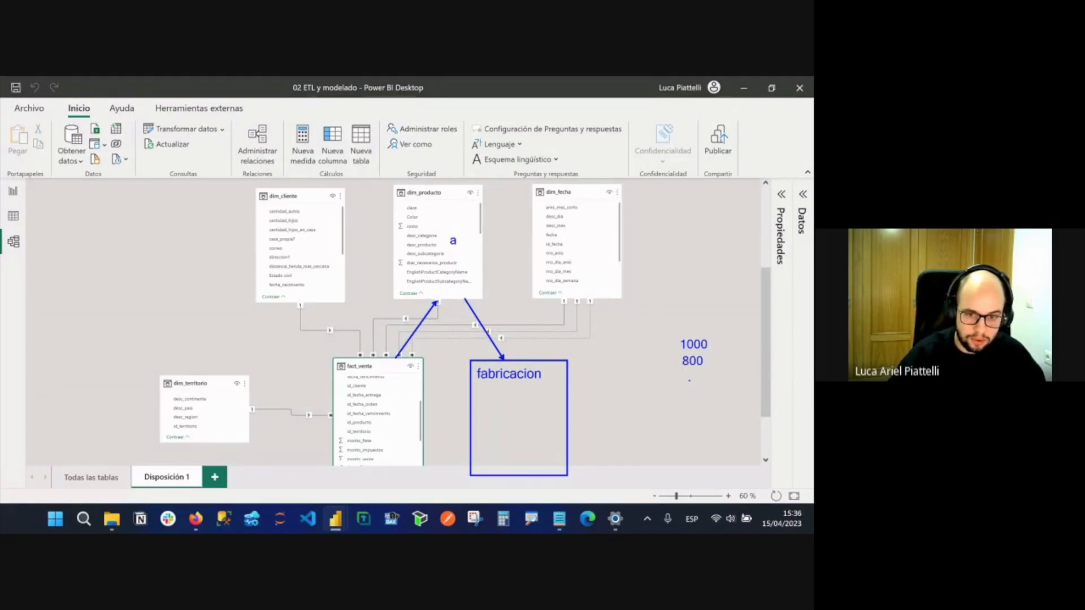
{"action": "left_click_drag", "start_coordinate": [676, 367], "coordinate": [722, 368]}
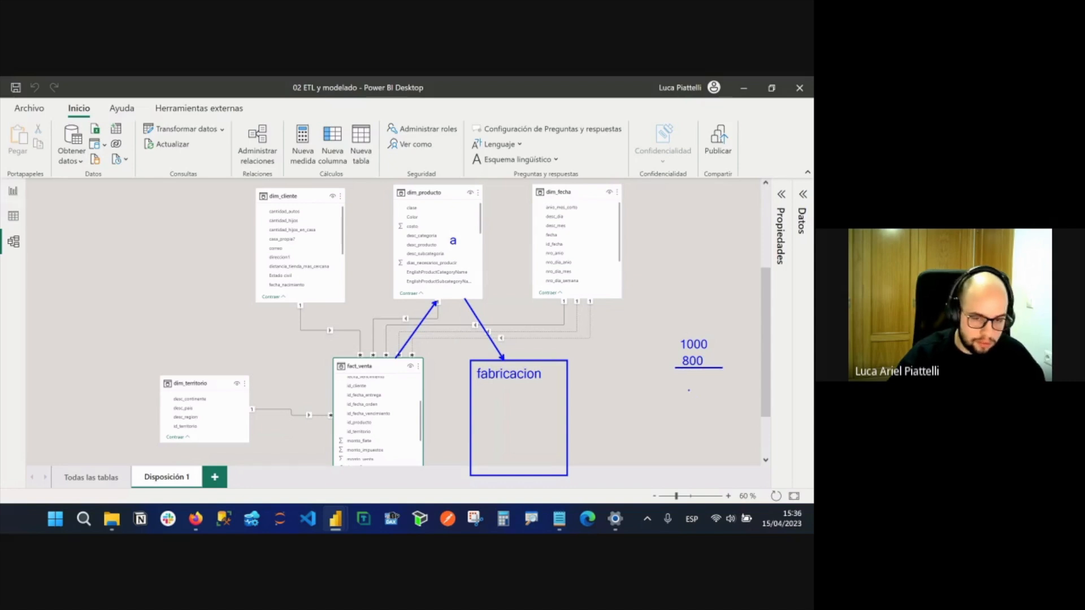
{"action": "key", "text": "t"}
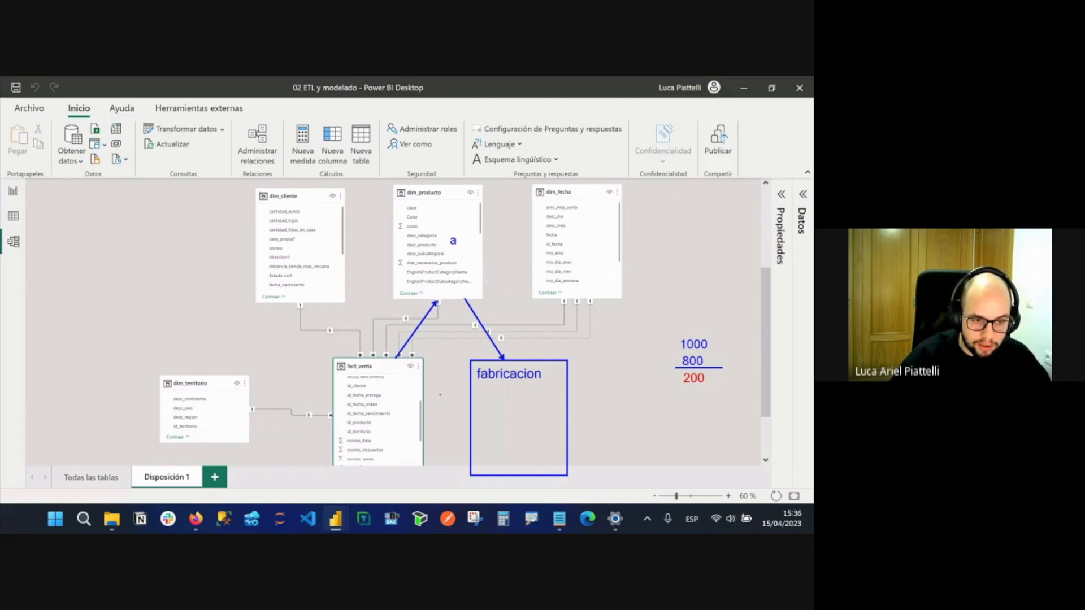
Draw red arrows both ways between fact_venta and the fabricacion box and from dim_fecha to each, and clear the annotations.
{"action": "mouse_move", "coordinate": [430, 401]}
{"action": "left_mouse_down"}
{"action": "mouse_move", "coordinate": [469, 400]}
{"action": "mouse_move", "coordinate": [464, 409]}
{"action": "left_mouse_up"}
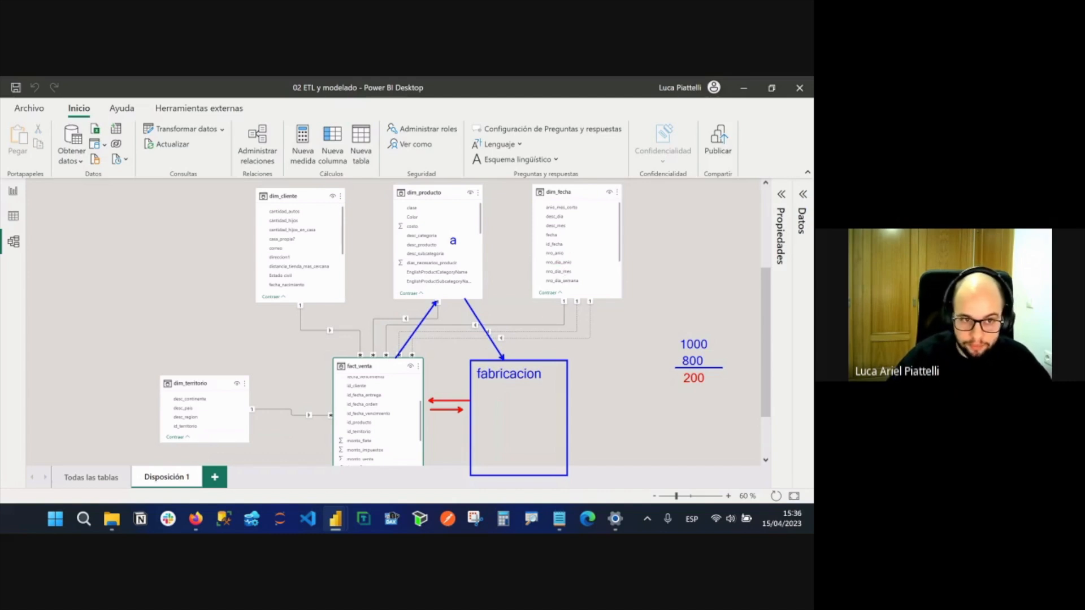
{"action": "left_click_drag", "start_coordinate": [422, 350], "coordinate": [554, 292]}
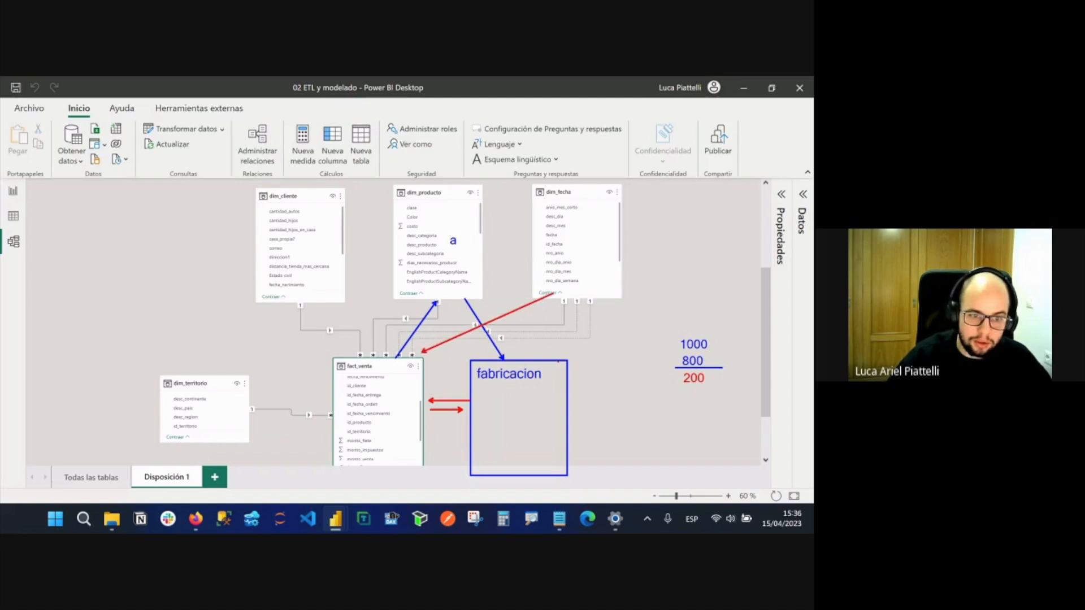
{"action": "left_click_drag", "start_coordinate": [558, 356], "coordinate": [578, 290]}
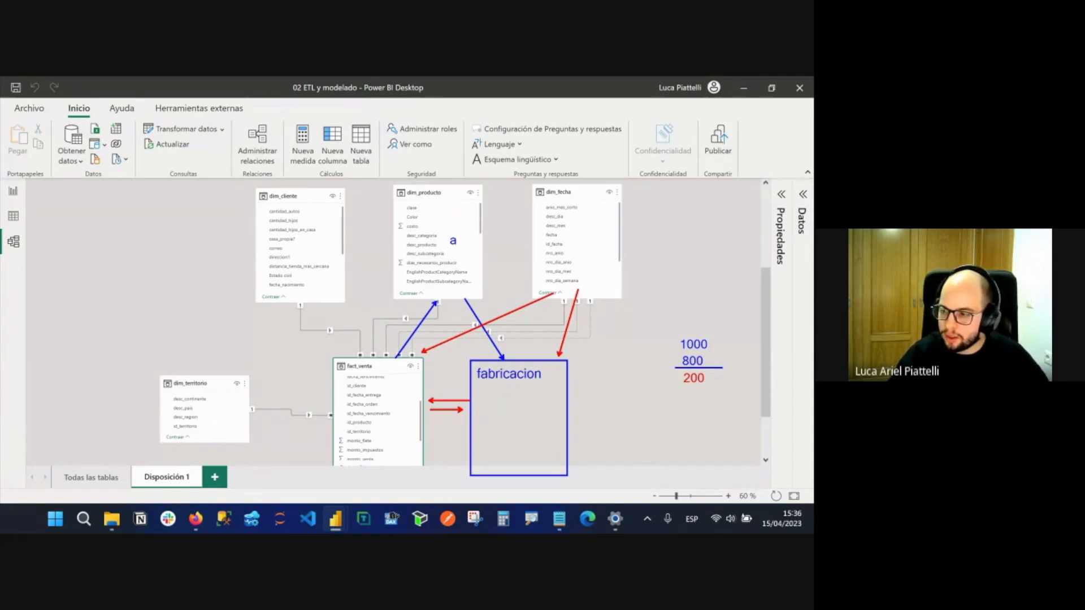
{"action": "key", "text": "Escape"}
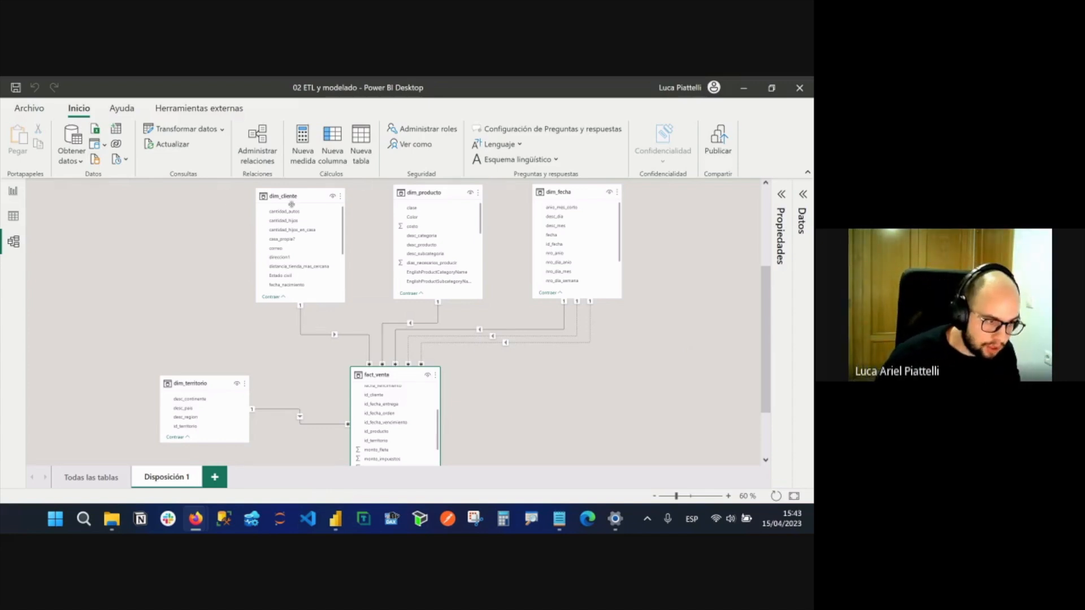
Leave the model view, switch to the "03 Diseño y gráficos" report and collapse its ribbon.
{"action": "left_click", "coordinate": [4, 192]}
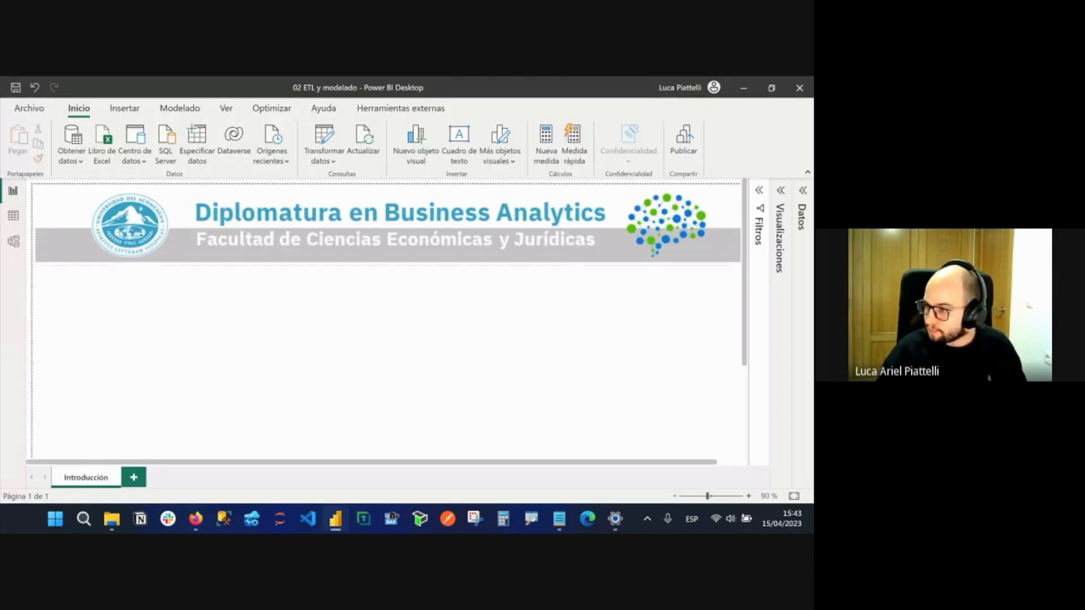
{"action": "key", "text": "alt+Tab"}
{"action": "left_click", "coordinate": [731, 190]}
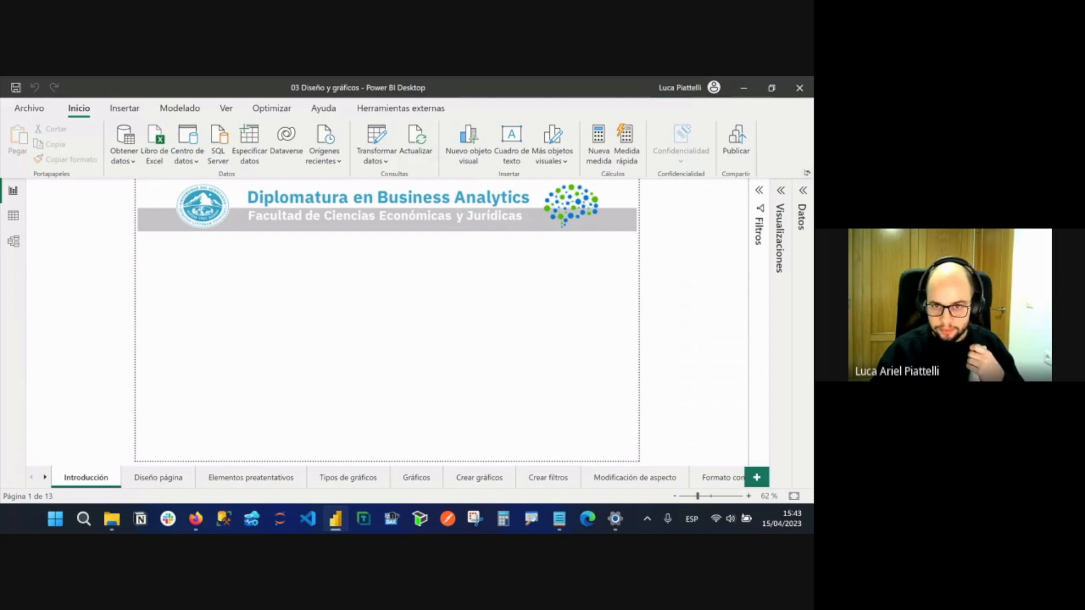
{"action": "left_click", "coordinate": [807, 173]}
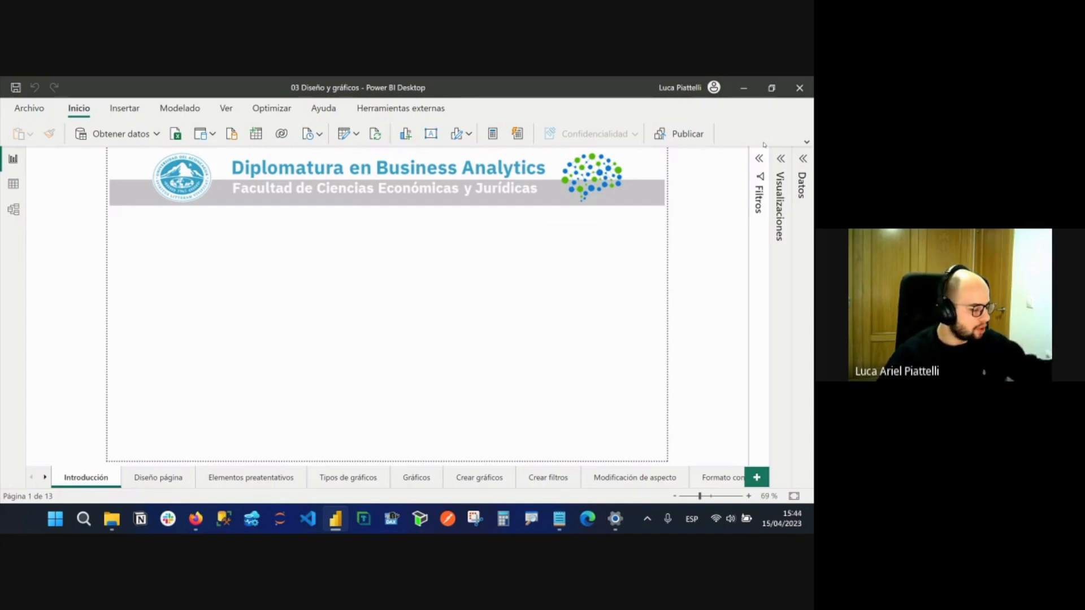
Expand the Visualizaciones and Datos panes beside the Introducción page.
{"action": "left_click", "coordinate": [558, 522]}
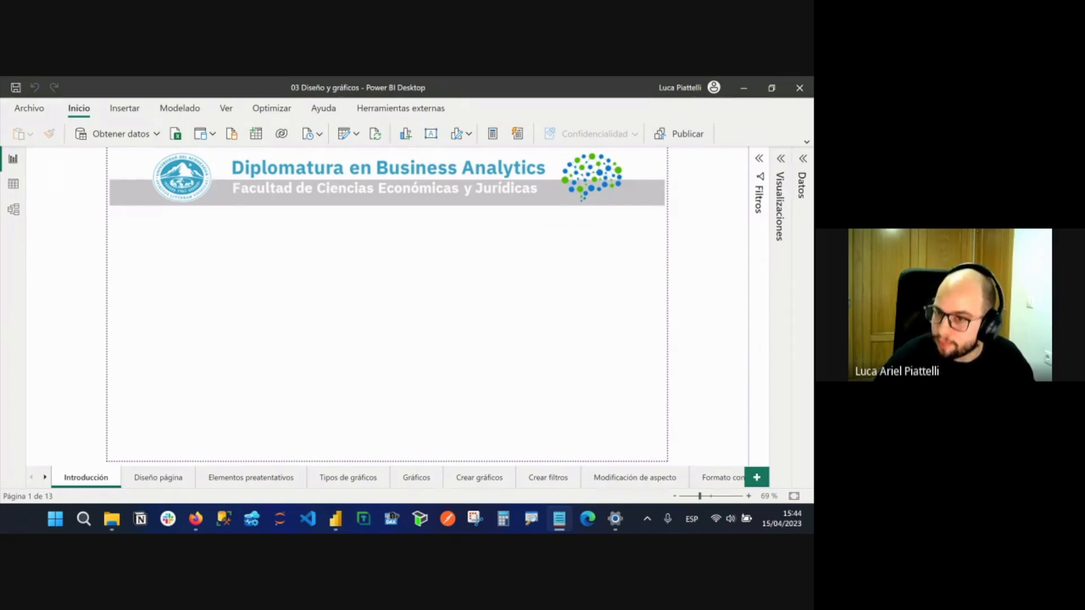
{"action": "key", "text": "alt+Tab"}
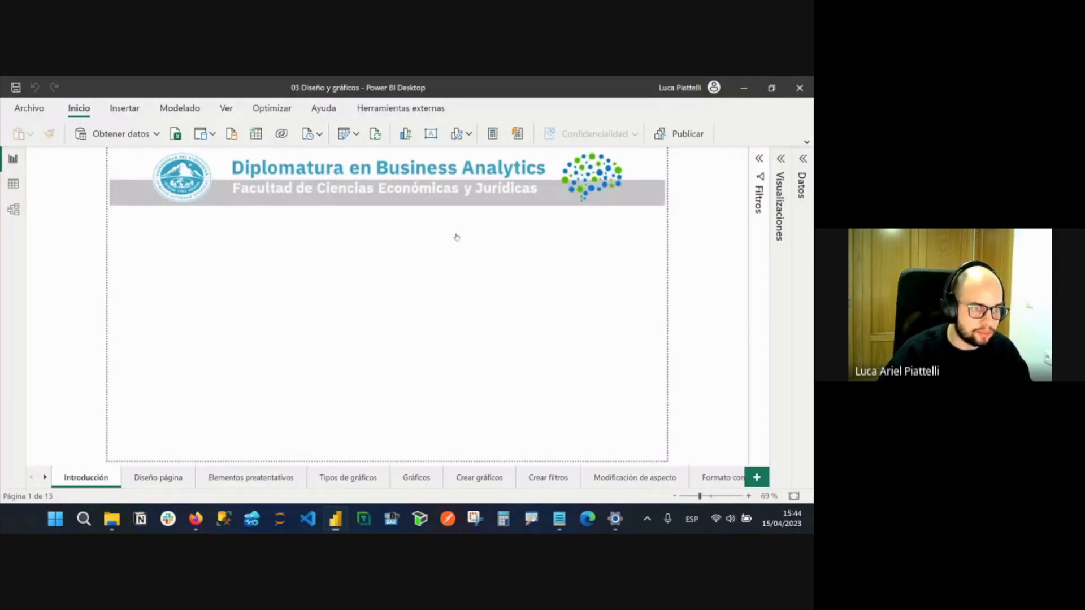
{"action": "left_click", "coordinate": [785, 169]}
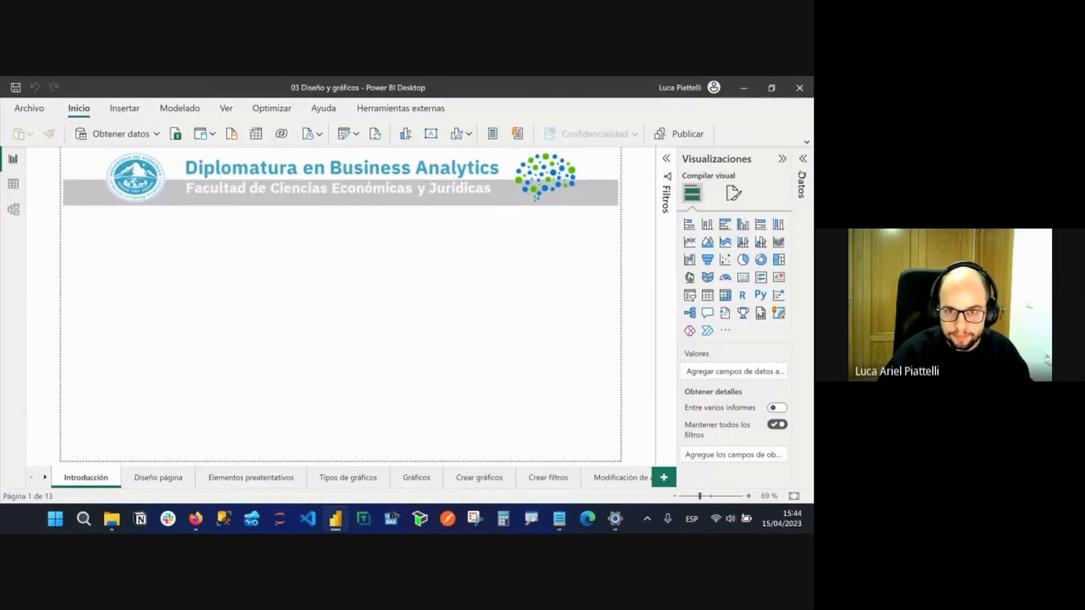
{"action": "left_click", "coordinate": [804, 160]}
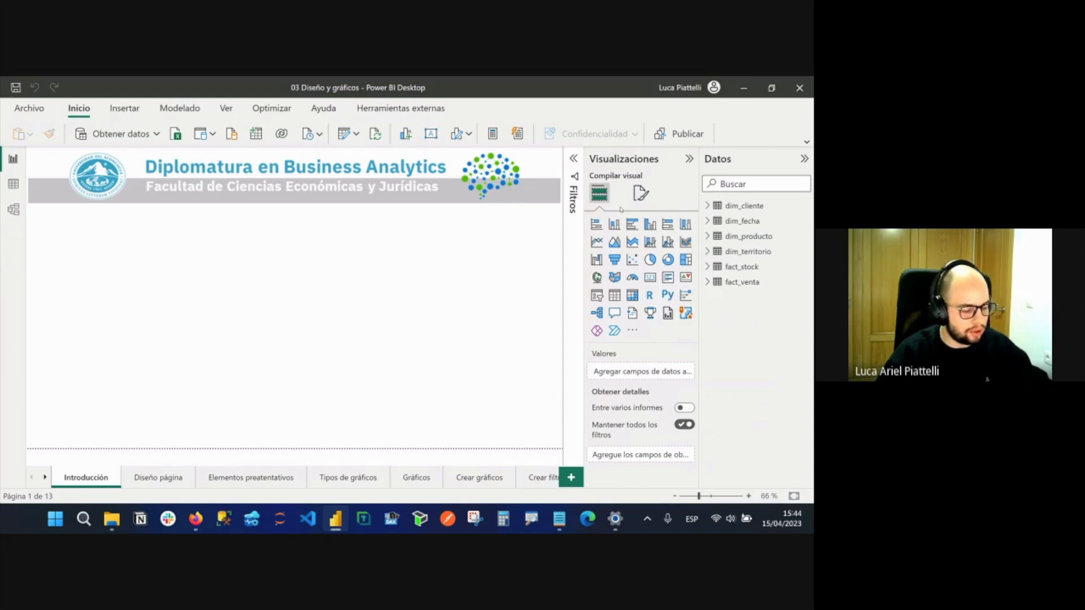
Outline the blank report canvas with a large red rectangle and mark several smaller areas inside it.
{"action": "mouse_move", "coordinate": [48, 212]}
{"action": "left_mouse_down"}
{"action": "mouse_move", "coordinate": [484, 358]}
{"action": "mouse_move", "coordinate": [552, 442]}
{"action": "left_mouse_up"}
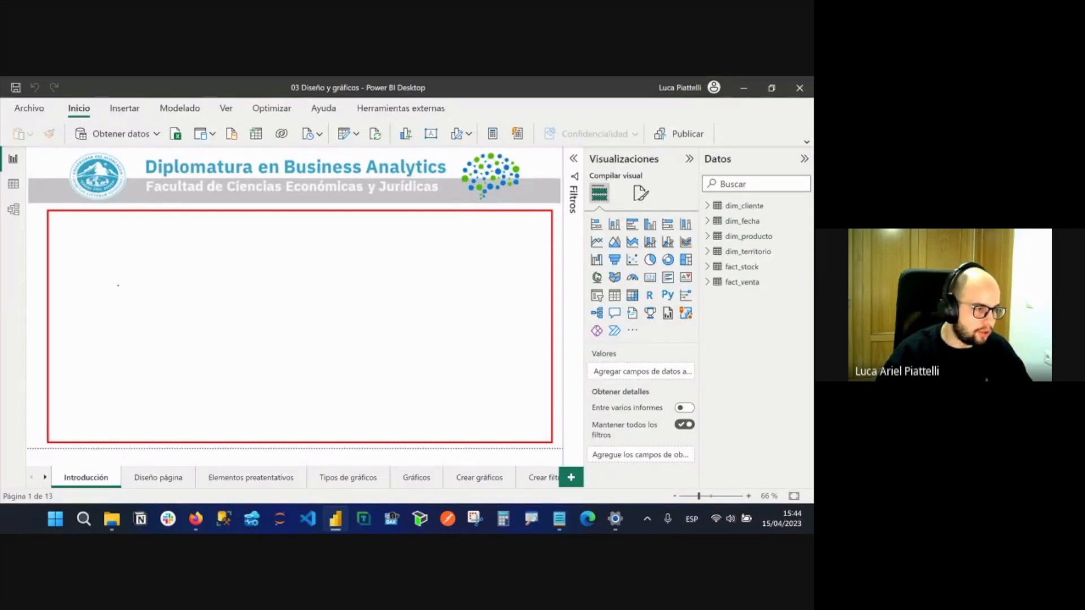
{"action": "mouse_move", "coordinate": [89, 244]}
{"action": "left_mouse_down"}
{"action": "mouse_move", "coordinate": [149, 244]}
{"action": "mouse_move", "coordinate": [206, 370]}
{"action": "left_mouse_up"}
{"action": "mouse_move", "coordinate": [273, 232]}
{"action": "left_mouse_down"}
{"action": "mouse_move", "coordinate": [344, 283]}
{"action": "mouse_move", "coordinate": [397, 287]}
{"action": "left_mouse_up"}
{"action": "left_click_drag", "start_coordinate": [317, 334], "coordinate": [458, 342]}
{"action": "mouse_move", "coordinate": [292, 377]}
{"action": "left_mouse_down"}
{"action": "mouse_move", "coordinate": [419, 420]}
{"action": "mouse_move", "coordinate": [470, 420]}
{"action": "left_mouse_up"}
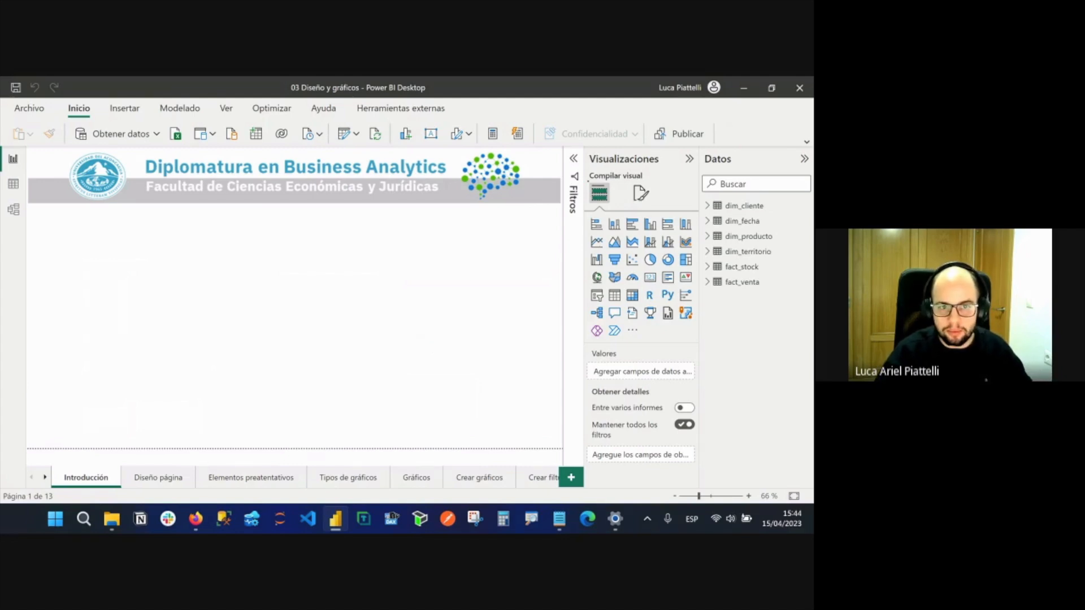
Frame the Visualizaciones pane in red, underline the Datos heading and clear the annotations.
{"action": "mouse_move", "coordinate": [586, 147]}
{"action": "left_mouse_down"}
{"action": "mouse_move", "coordinate": [636, 246]}
{"action": "mouse_move", "coordinate": [700, 478]}
{"action": "left_mouse_up"}
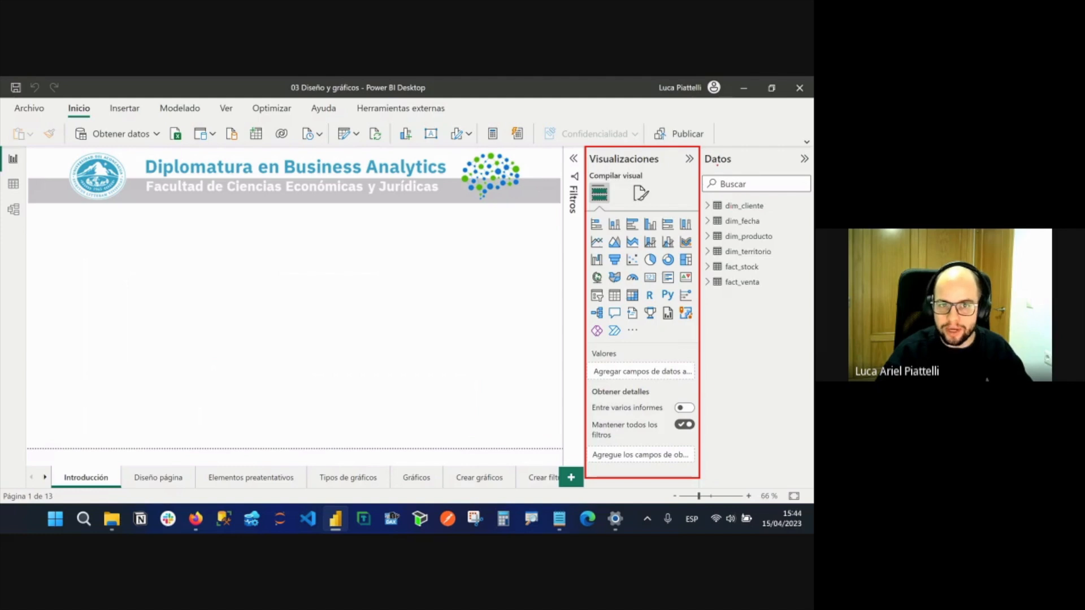
{"action": "left_click_drag", "start_coordinate": [715, 163], "coordinate": [746, 163]}
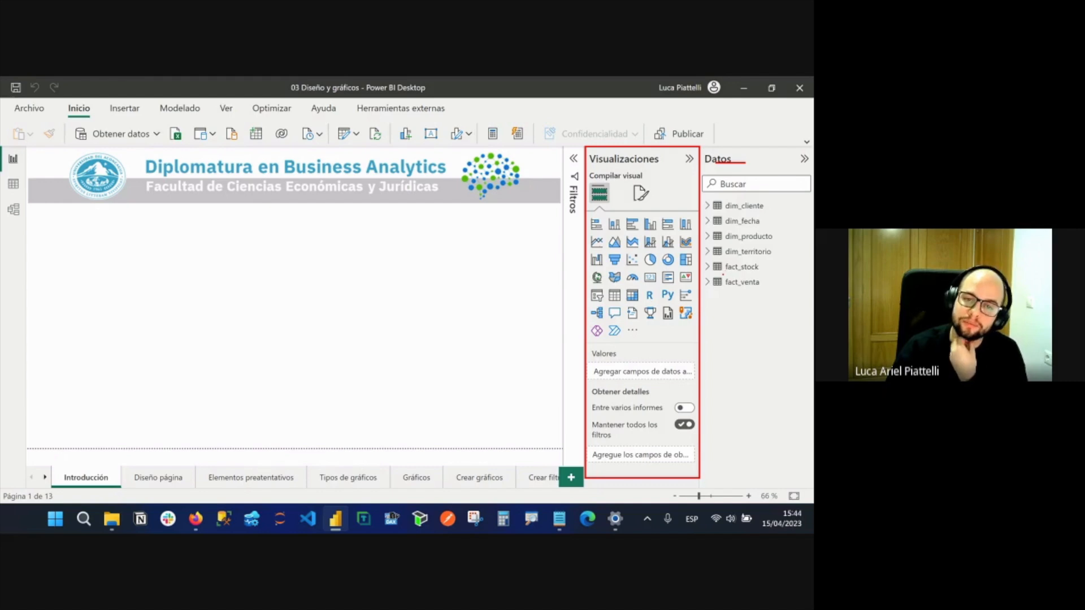
{"action": "key", "text": "Escape"}
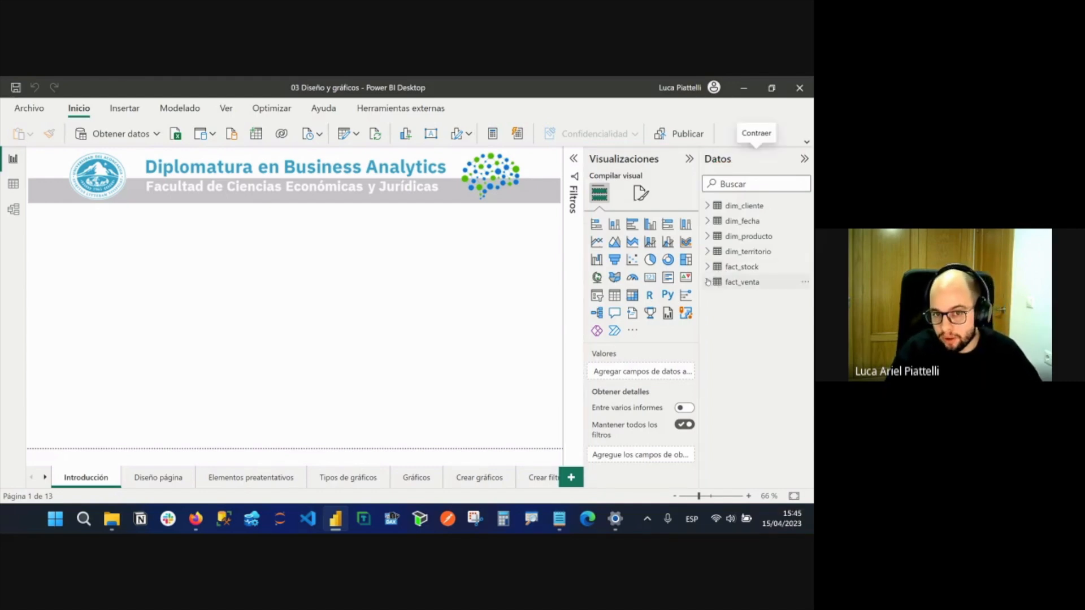
Expand the fact_venta table, widen the Datos pane and look through the table's fields.
{"action": "left_click", "coordinate": [707, 282]}
{"action": "left_click_drag", "start_coordinate": [695, 281], "coordinate": [601, 281]}
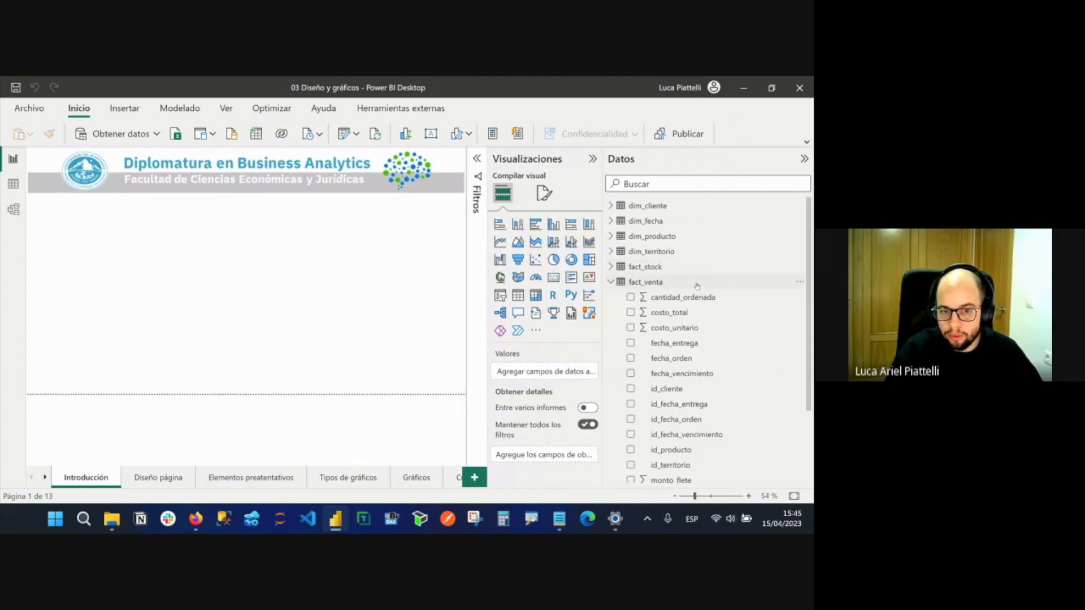
{"action": "scroll", "coordinate": [695, 288], "scroll_direction": "down", "scroll_amount": 3}
{"action": "scroll", "coordinate": [711, 429], "scroll_direction": "up", "scroll_amount": 3}
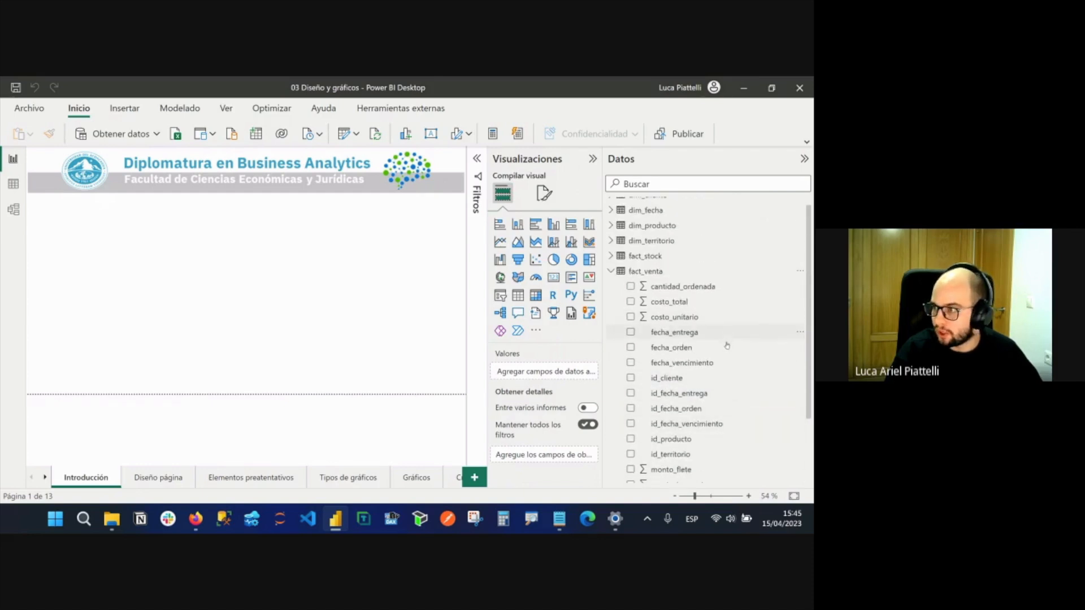
{"action": "scroll", "coordinate": [707, 395], "scroll_direction": "down", "scroll_amount": 3}
{"action": "scroll", "coordinate": [706, 396], "scroll_direction": "up", "scroll_amount": 3}
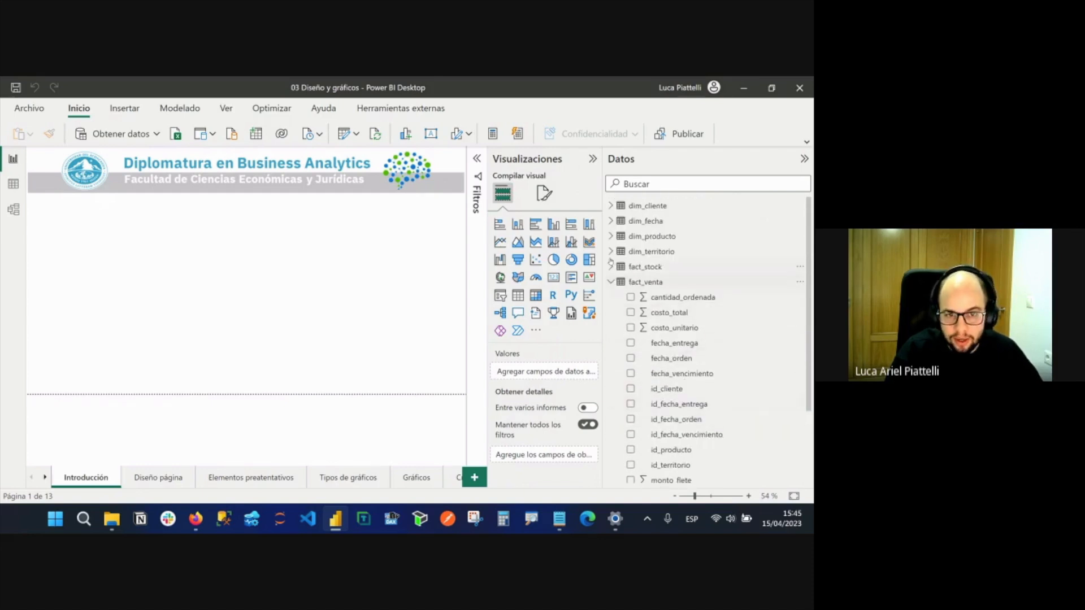
Create a table visual from the genero field of dim_cliente, make it taller and shift it toward the canvas centre.
{"action": "left_click", "coordinate": [611, 206]}
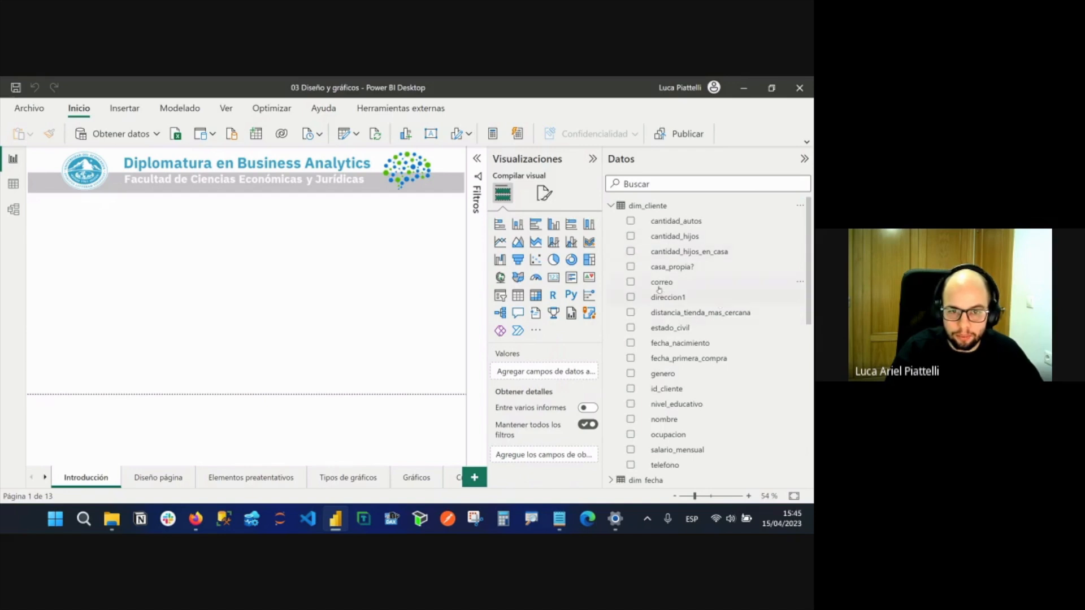
{"action": "left_click", "coordinate": [630, 373]}
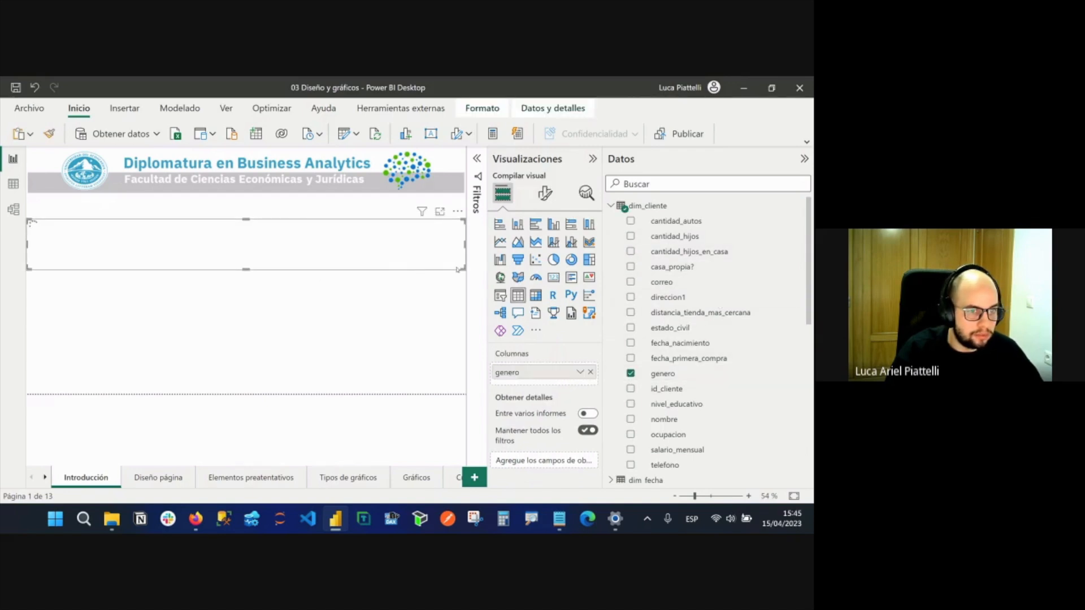
{"action": "left_click_drag", "start_coordinate": [463, 269], "coordinate": [424, 323]}
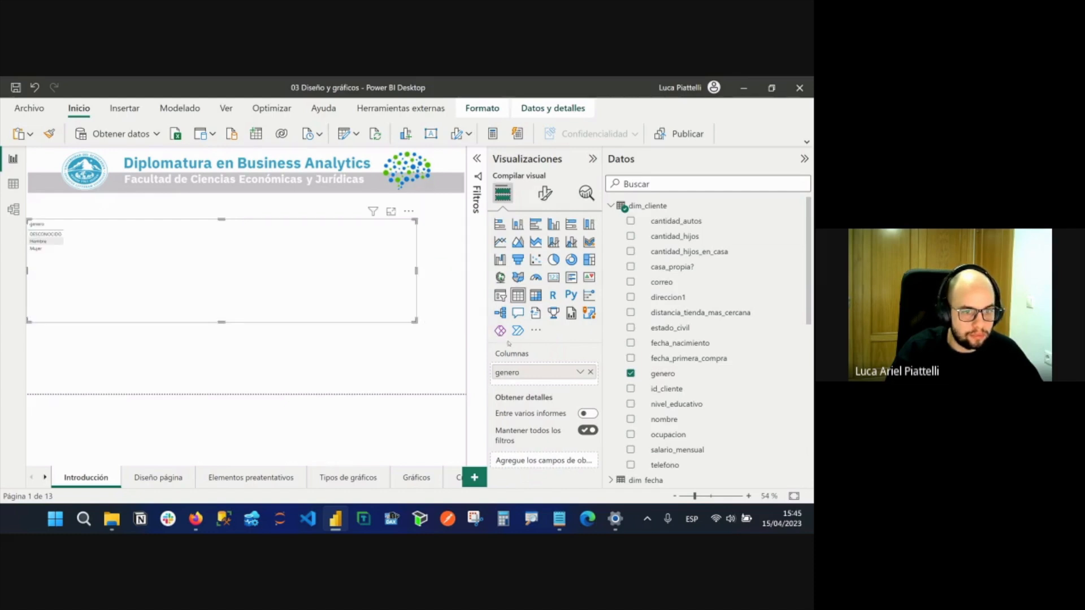
{"action": "left_click_drag", "start_coordinate": [74, 212], "coordinate": [122, 243]}
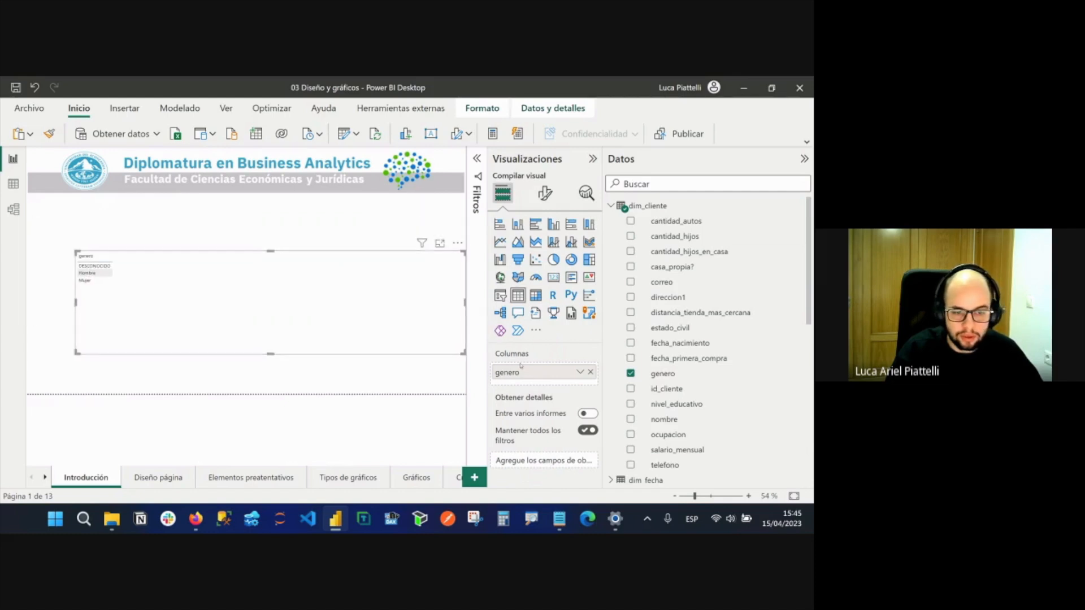
Remove genero from the table visual, delete the visual, and collapse the dim_cliente and fact_venta field lists.
{"action": "left_click", "coordinate": [590, 372]}
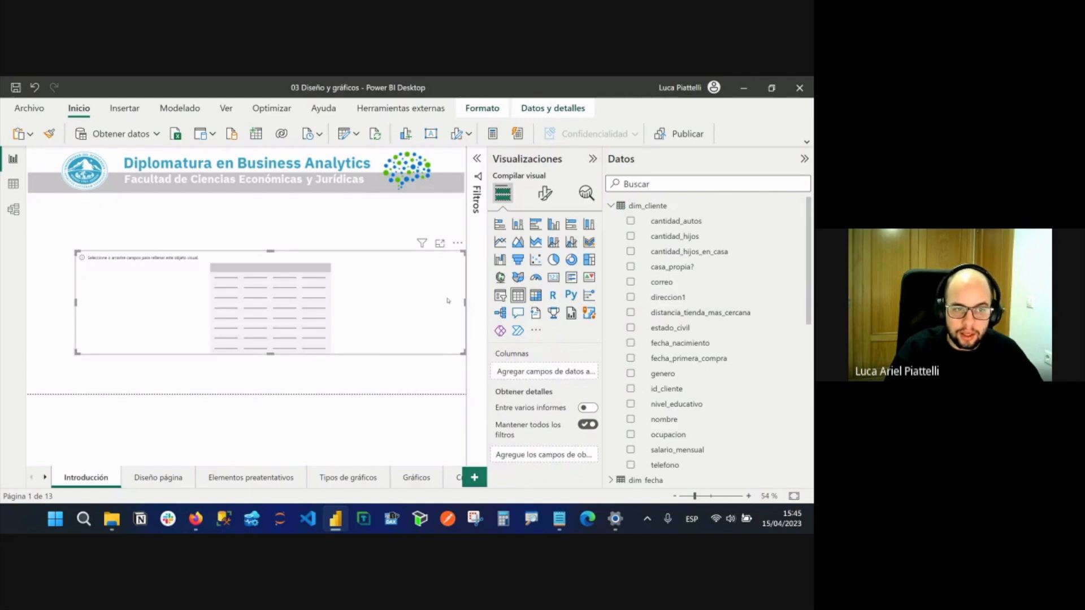
{"action": "key", "text": "Delete"}
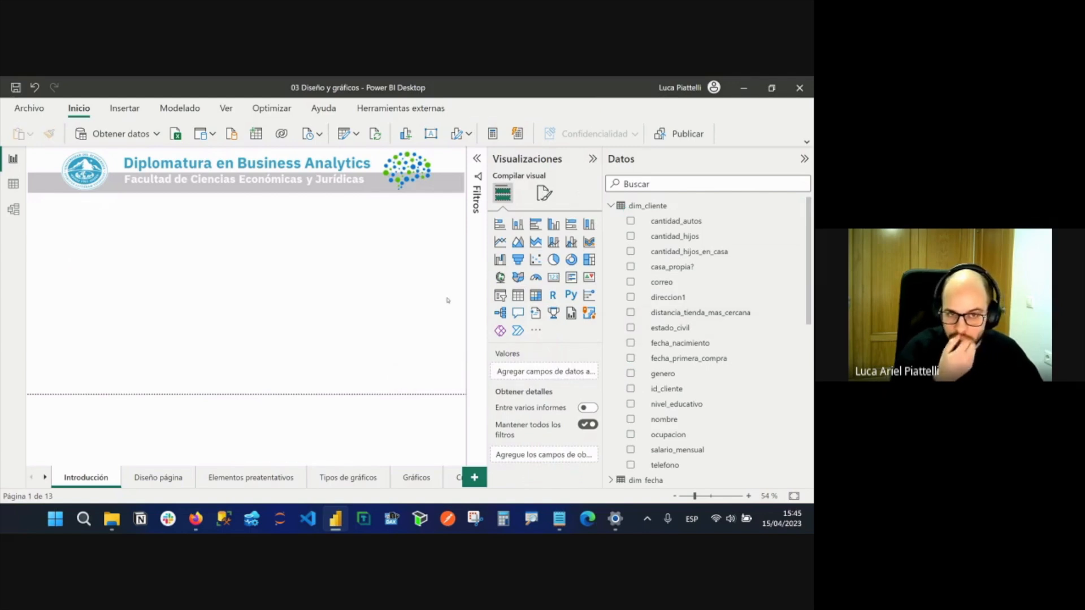
{"action": "left_click", "coordinate": [611, 206]}
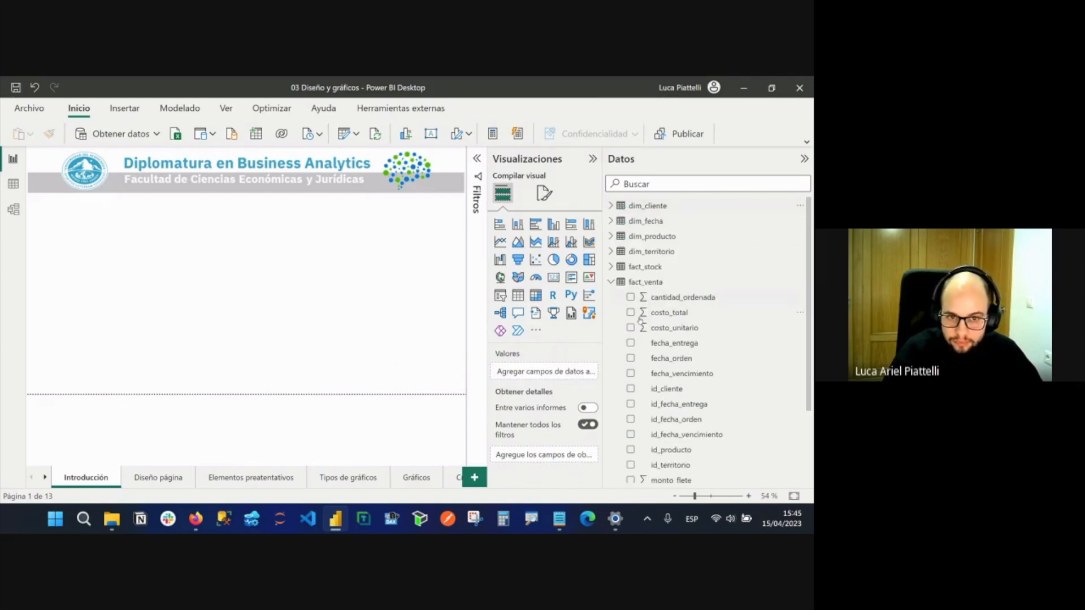
{"action": "left_click", "coordinate": [613, 282]}
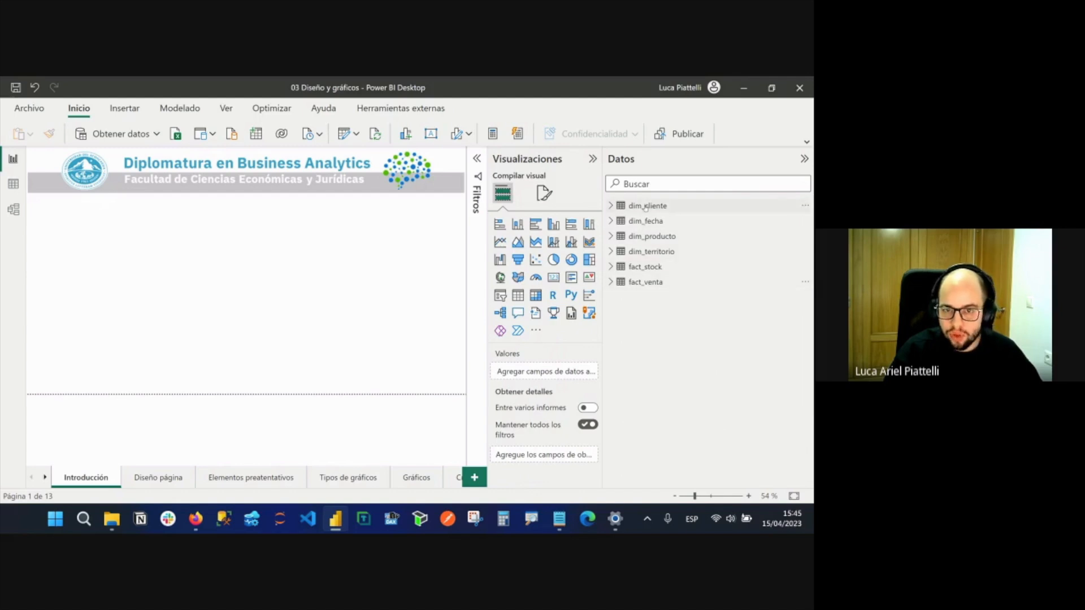
{"action": "key", "text": "super"}
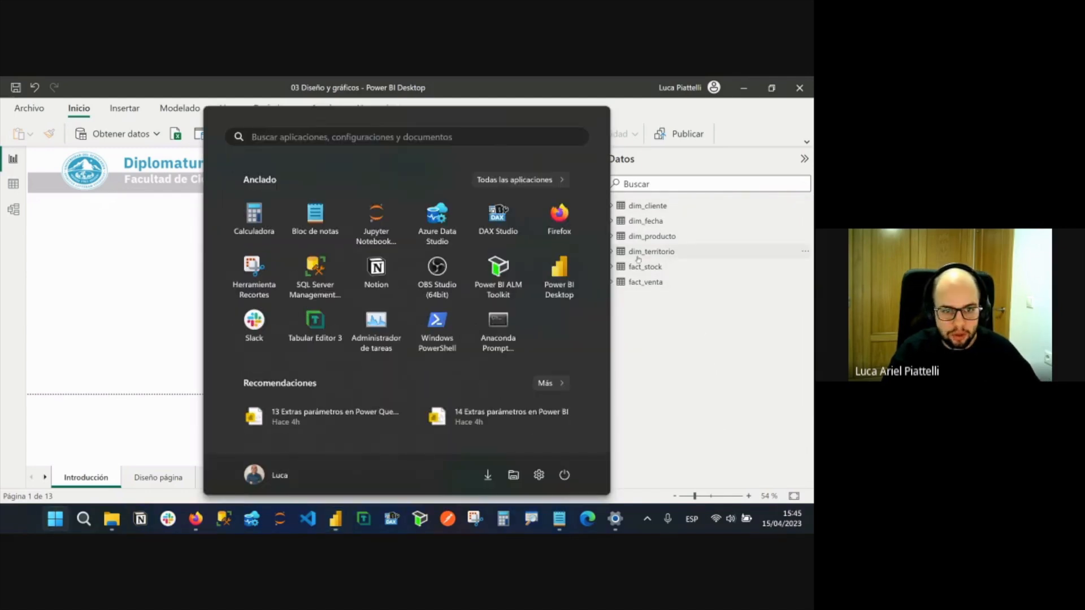
{"action": "key", "text": "super"}
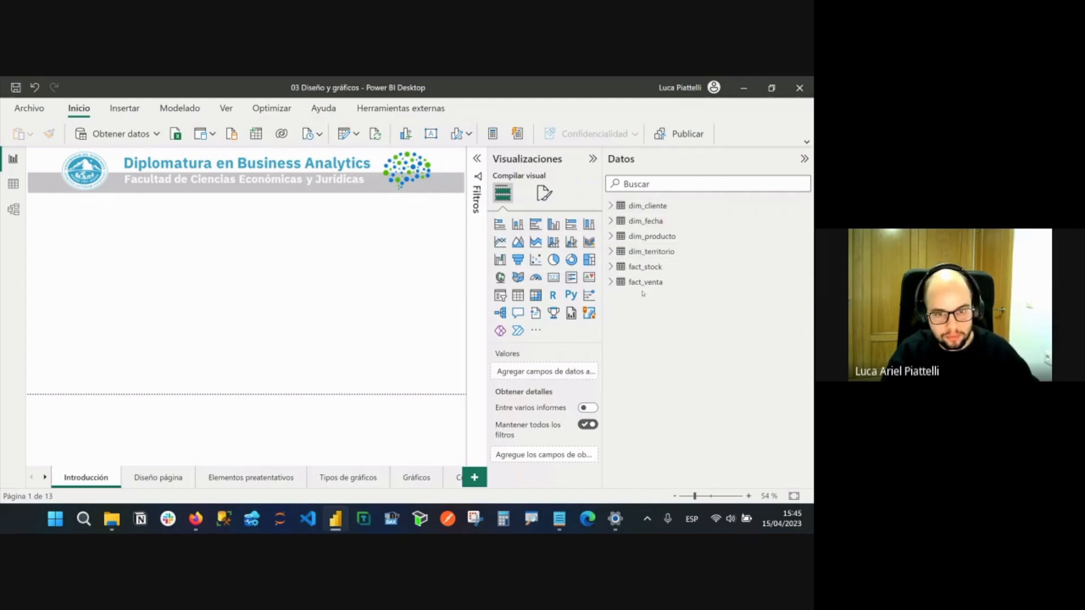
View and close the ZoomIt options, and frame the list of tables in the Datos pane.
{"action": "left_click", "coordinate": [531, 519]}
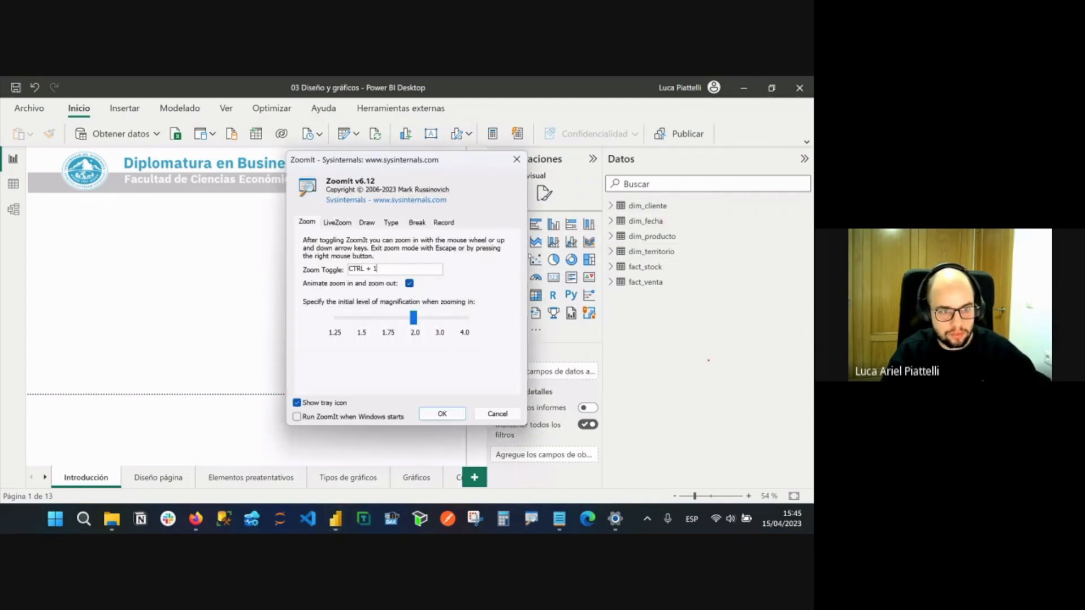
{"action": "left_click", "coordinate": [517, 159]}
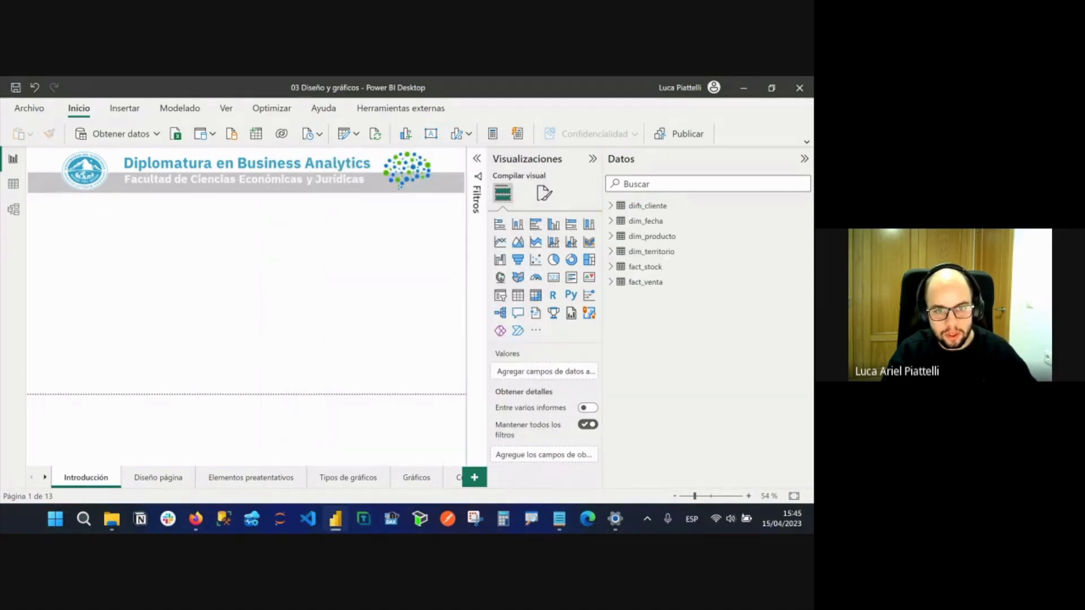
{"action": "left_click_drag", "start_coordinate": [605, 152], "coordinate": [740, 310]}
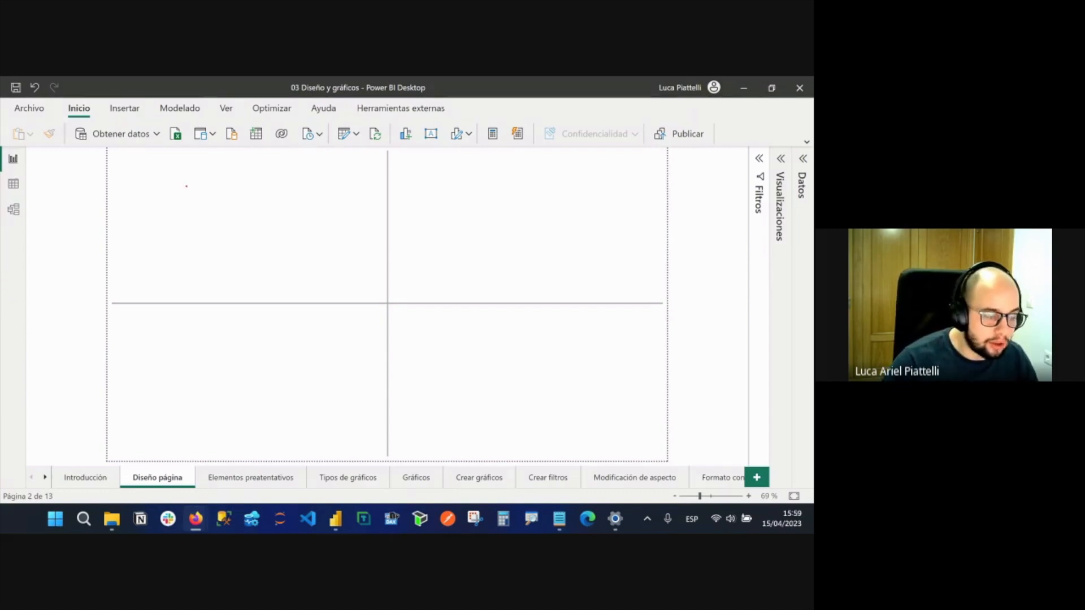
Label the four quadrants of the Diseño página page 1, 2, 3 and 4 in red annotation text, row by row.
{"action": "type", "text": "t"}
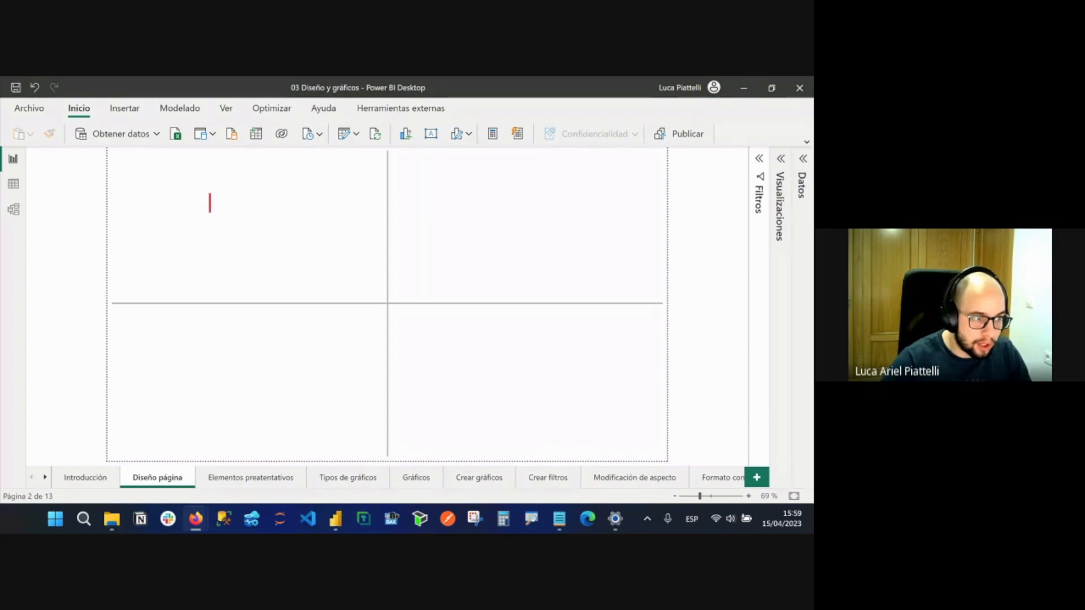
{"action": "type", "text": "1"}
{"action": "key", "text": "Escape"}
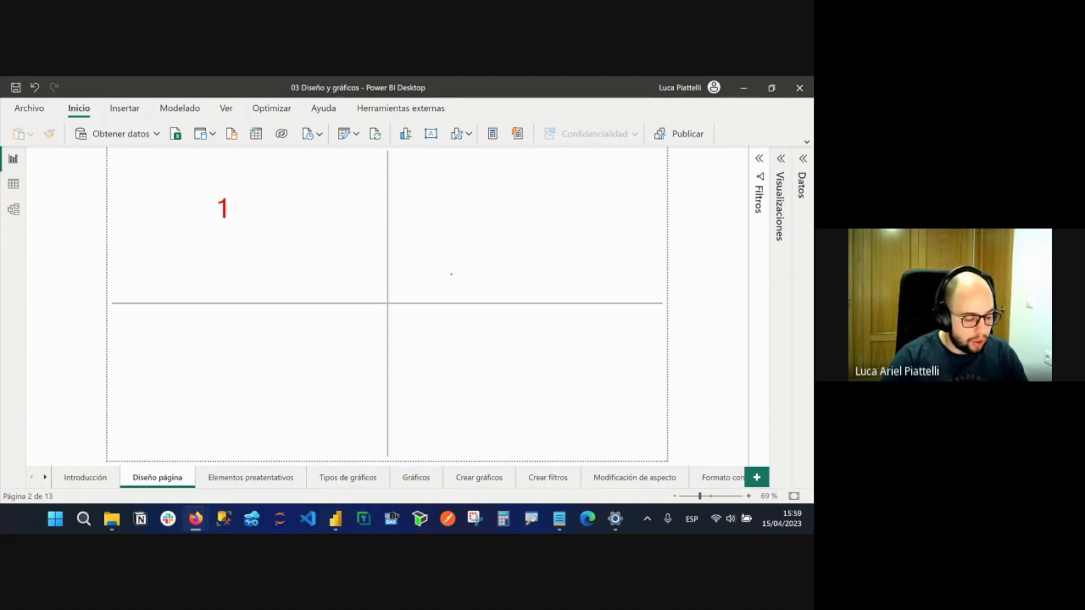
{"action": "type", "text": "t"}
{"action": "type", "text": "2"}
{"action": "key", "text": "Escape"}
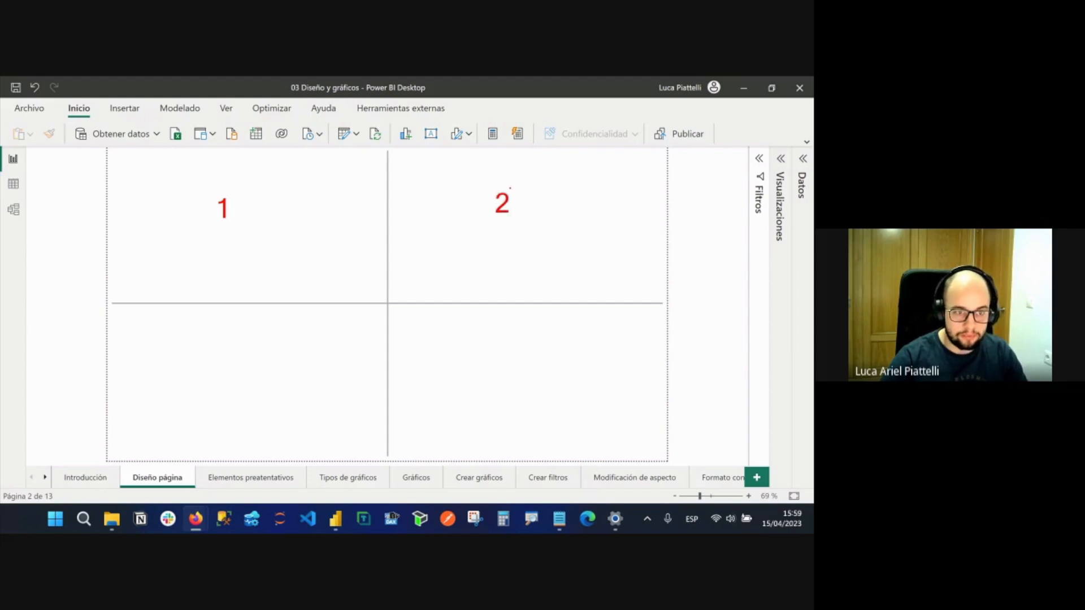
{"action": "type", "text": "t"}
{"action": "type", "text": "3"}
{"action": "key", "text": "Escape"}
{"action": "type", "text": "t"}
{"action": "type", "text": "4"}
{"action": "key", "text": "Escape"}
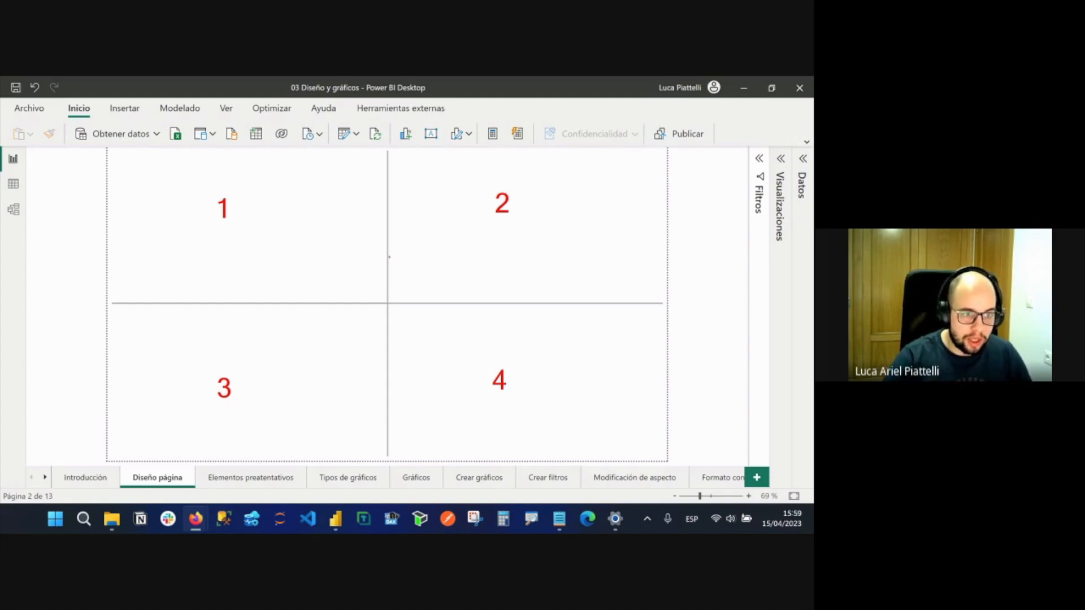
Frame quadrants 1 and 2 together and quadrants 3 and 4 together with red rectangles, and clear all annotations.
{"action": "mouse_move", "coordinate": [137, 158]}
{"action": "left_mouse_down"}
{"action": "mouse_move", "coordinate": [518, 271]}
{"action": "mouse_move", "coordinate": [647, 283]}
{"action": "left_mouse_up"}
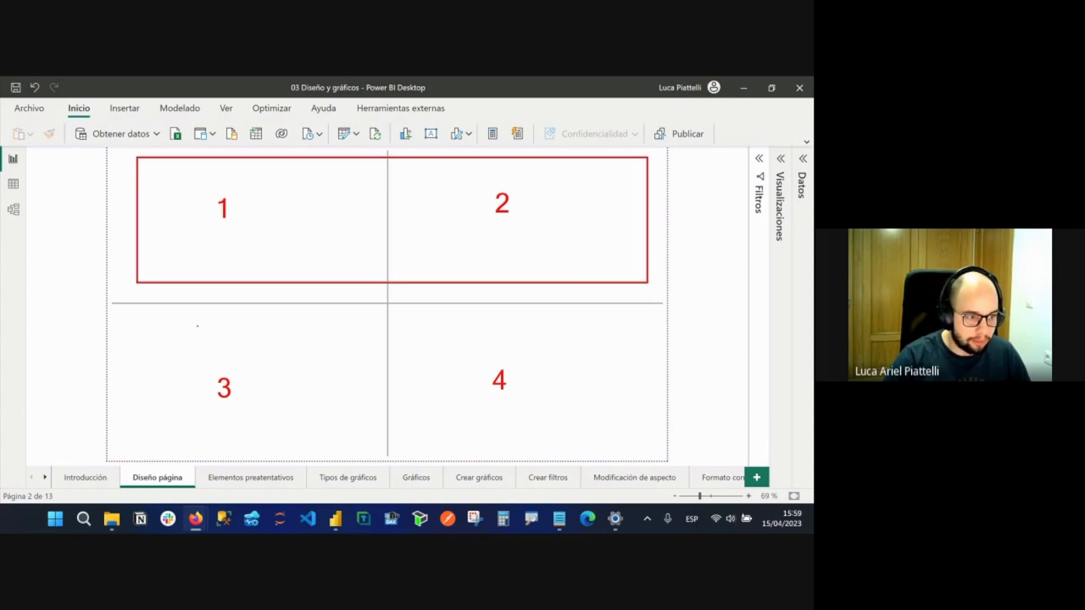
{"action": "mouse_move", "coordinate": [158, 312]}
{"action": "left_mouse_down"}
{"action": "mouse_move", "coordinate": [312, 332]}
{"action": "mouse_move", "coordinate": [633, 444]}
{"action": "left_mouse_up"}
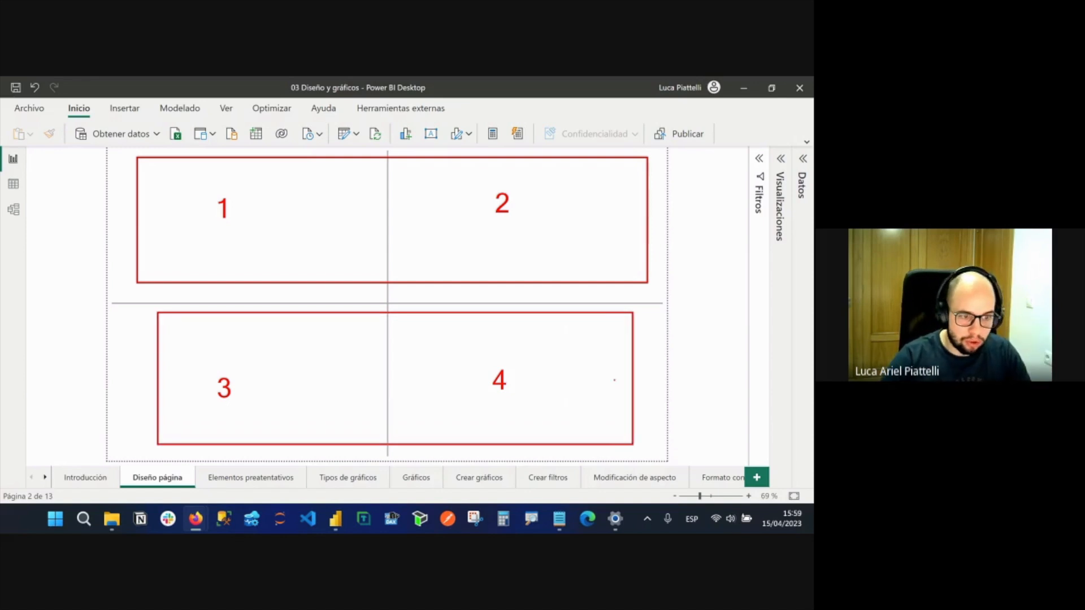
{"action": "key", "text": "Escape"}
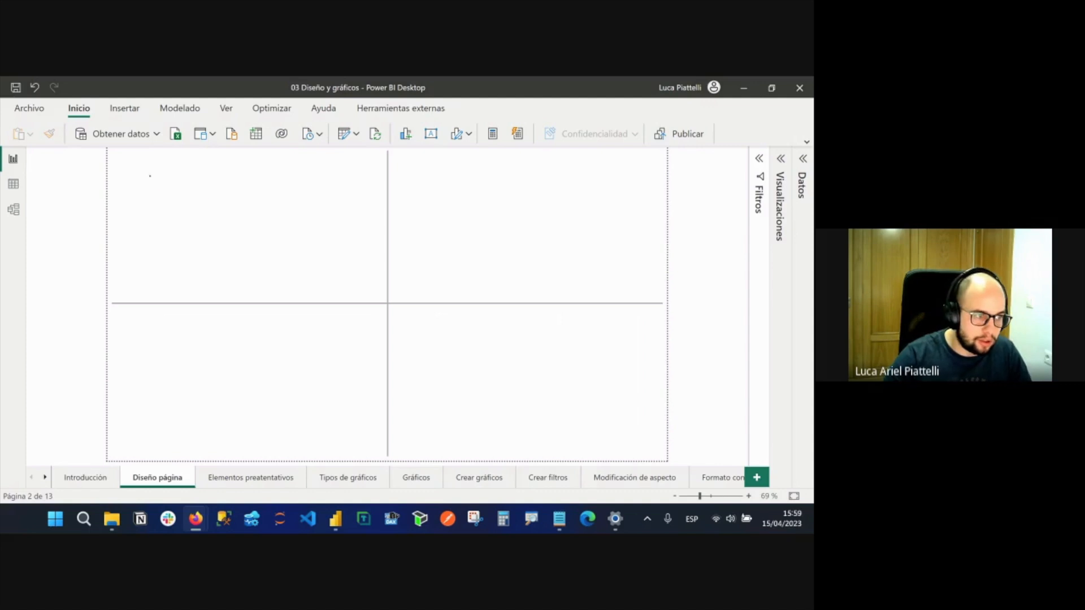
Draw a red box in each upper quadrant and one wide box across both lower quadrants, and clear the annotations.
{"action": "mouse_move", "coordinate": [148, 160]}
{"action": "left_mouse_down"}
{"action": "mouse_move", "coordinate": [207, 246]}
{"action": "mouse_move", "coordinate": [367, 285]}
{"action": "left_mouse_up"}
{"action": "left_click_drag", "start_coordinate": [422, 163], "coordinate": [654, 285]}
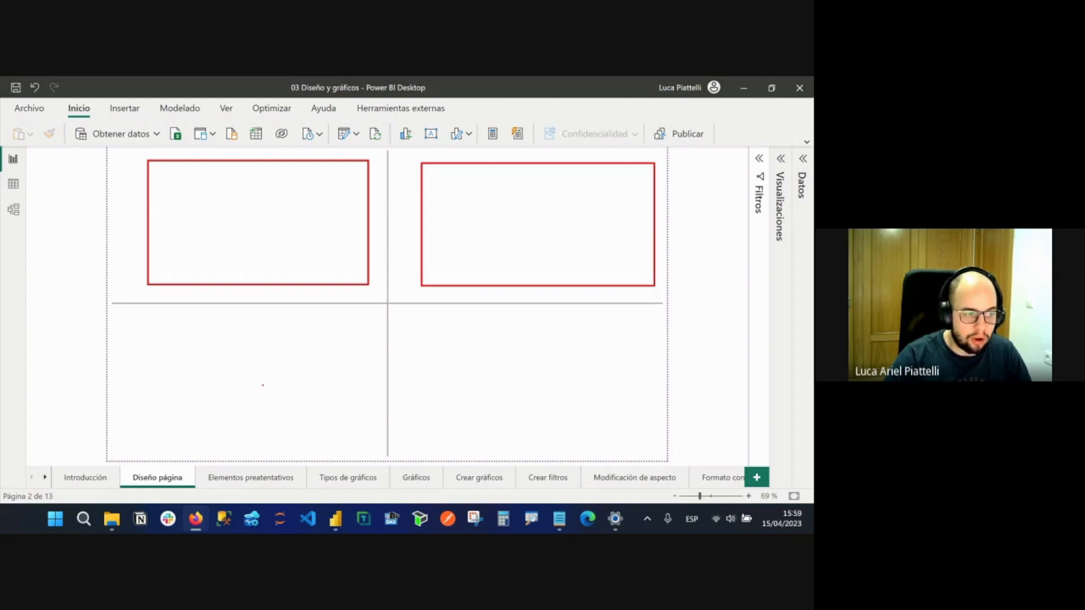
{"action": "mouse_move", "coordinate": [146, 319]}
{"action": "left_mouse_down"}
{"action": "mouse_move", "coordinate": [387, 389]}
{"action": "mouse_move", "coordinate": [643, 427]}
{"action": "mouse_move", "coordinate": [659, 447]}
{"action": "left_mouse_up"}
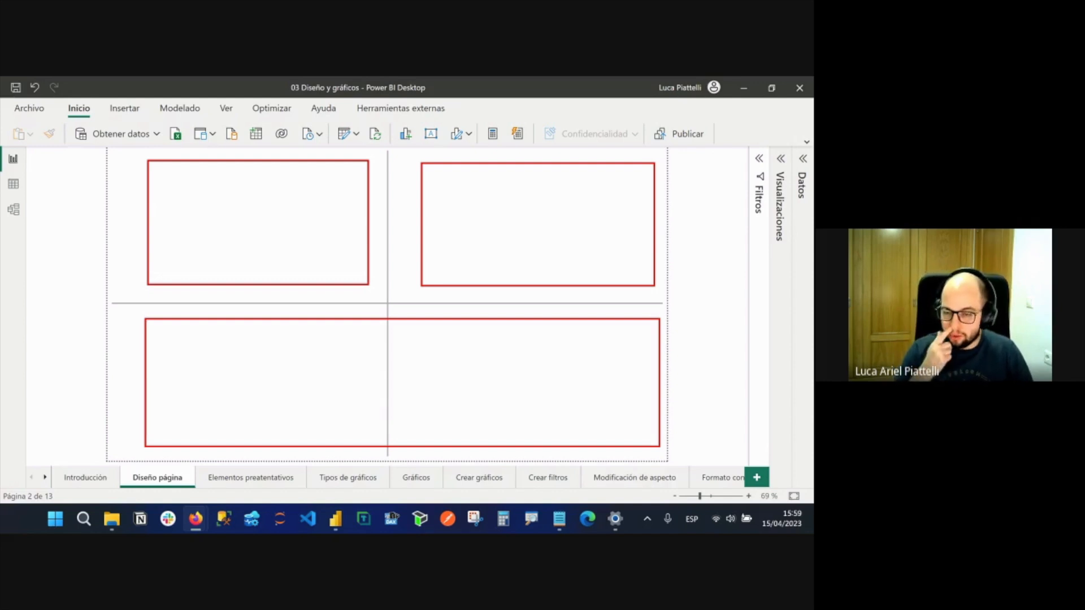
{"action": "key", "text": "Escape"}
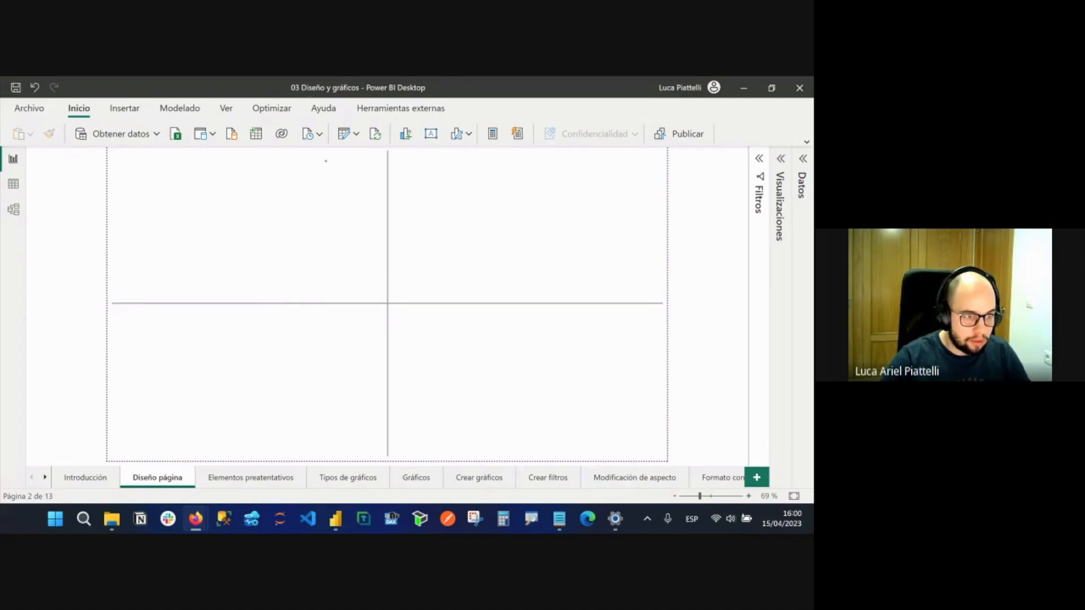
Draw two vertical red lines splitting the page into three columns, sketch a tall rectangle on a blank whiteboard, and exit annotation mode.
{"action": "mouse_move", "coordinate": [324, 157]}
{"action": "left_mouse_down"}
{"action": "mouse_move", "coordinate": [310, 431]}
{"action": "mouse_move", "coordinate": [324, 453]}
{"action": "left_mouse_up"}
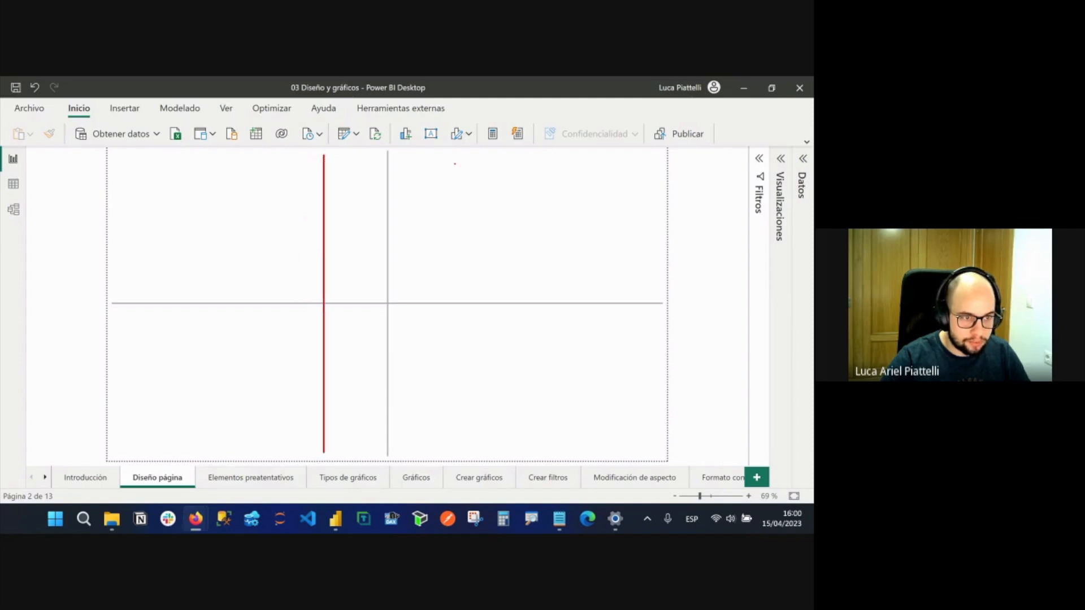
{"action": "left_click_drag", "start_coordinate": [454, 155], "coordinate": [454, 458]}
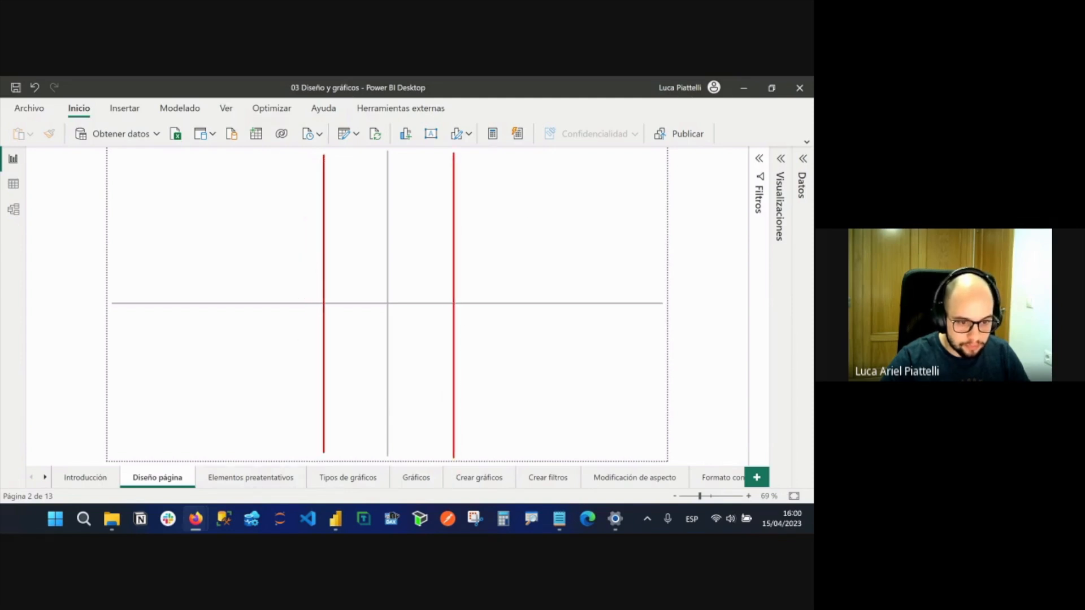
{"action": "key", "text": "w"}
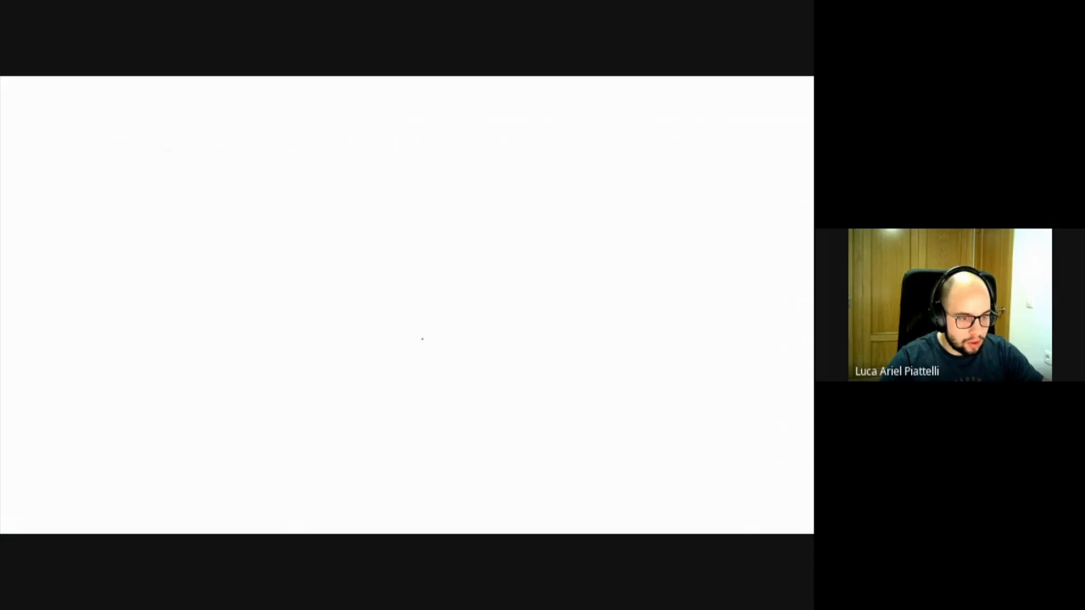
{"action": "mouse_move", "coordinate": [315, 159]}
{"action": "left_mouse_down"}
{"action": "mouse_move", "coordinate": [325, 482]}
{"action": "mouse_move", "coordinate": [434, 509]}
{"action": "left_mouse_up"}
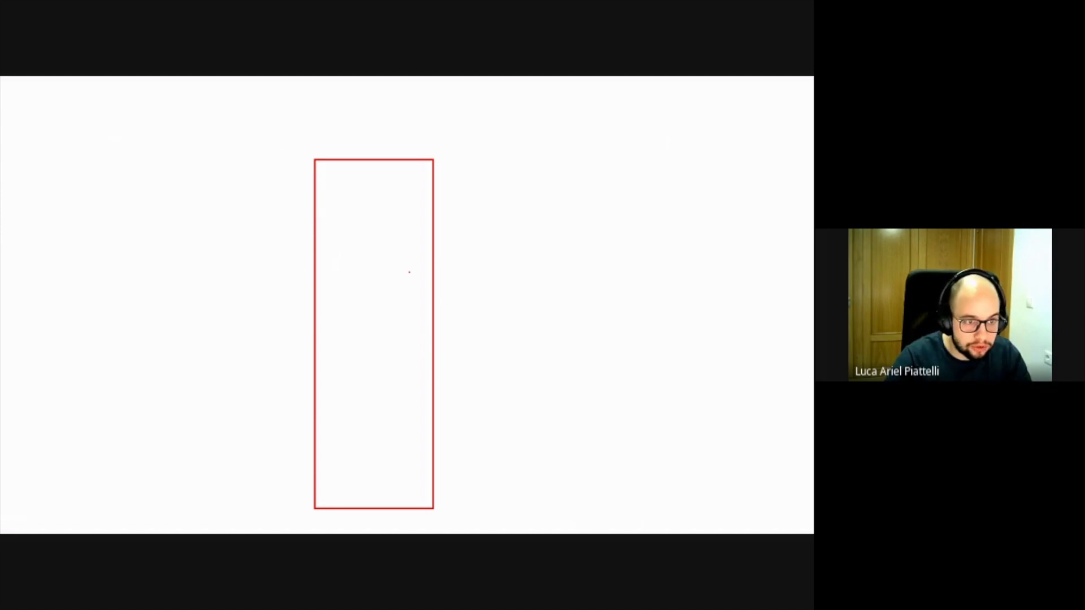
{"action": "key", "text": "Escape"}
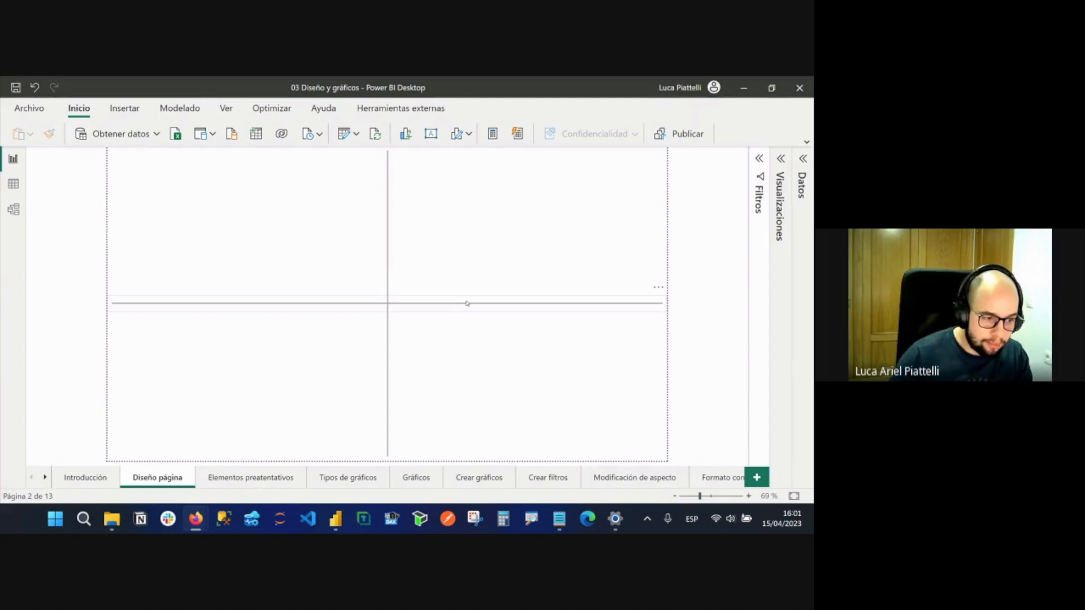
Open the Elementos preatentativos page and frame the Size example with an annotation rectangle.
{"action": "left_click", "coordinate": [211, 478]}
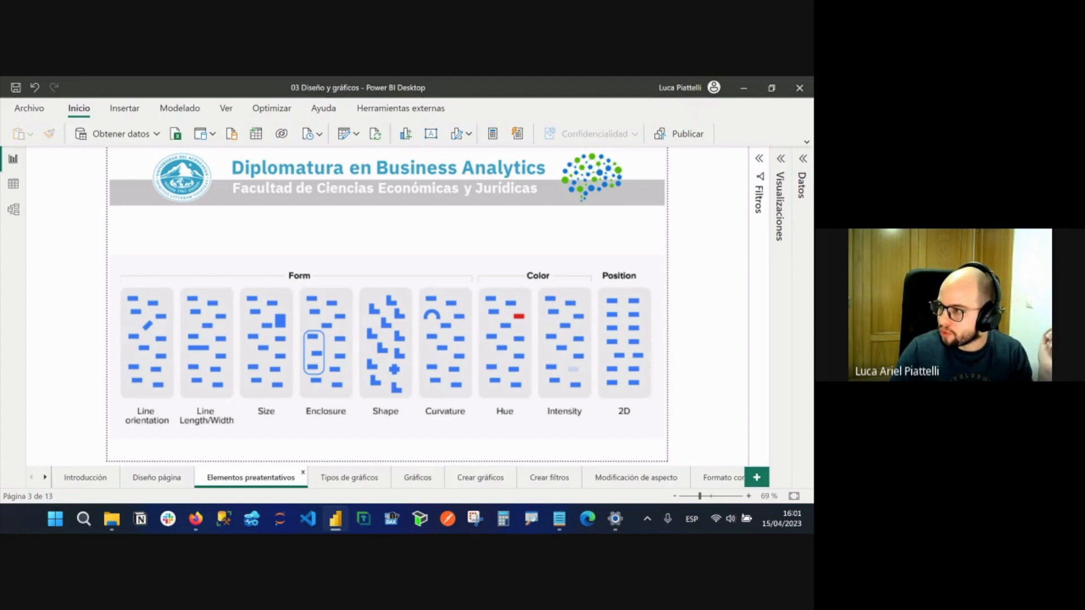
{"action": "left_click", "coordinate": [196, 519]}
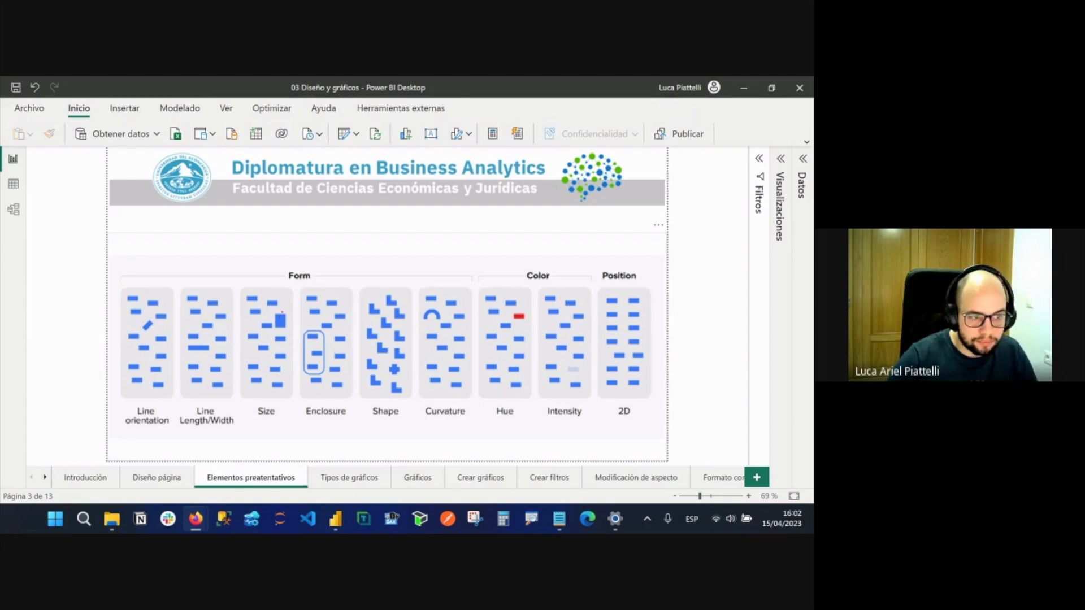
{"action": "left_click_drag", "start_coordinate": [240, 287], "coordinate": [293, 423]}
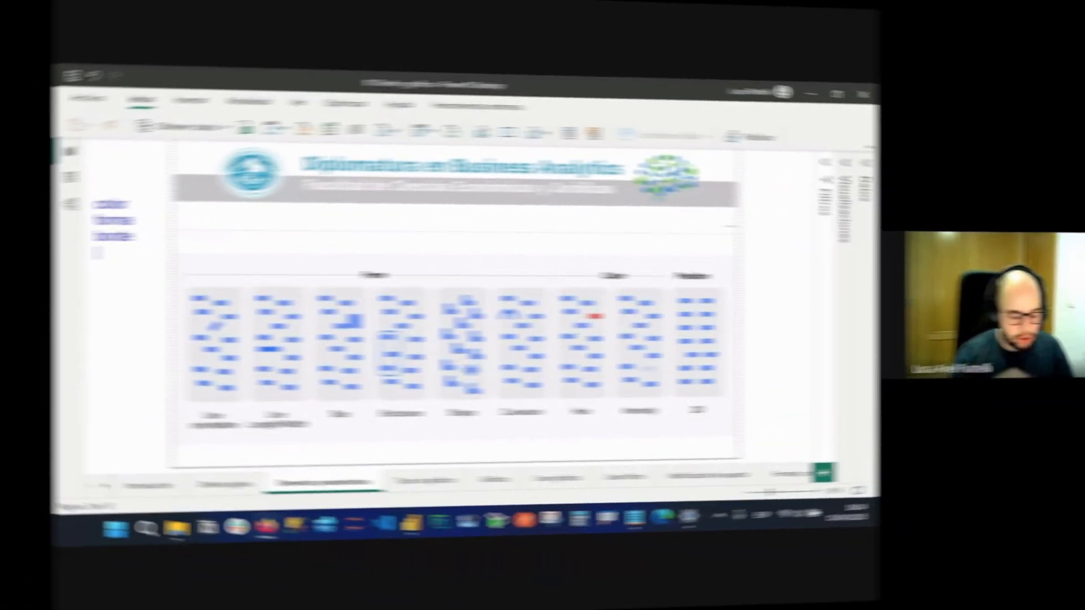
Add tamaño and dibujo to the annotation list under color, forma and borde, and clear the list.
{"action": "type", "text": "maño"}
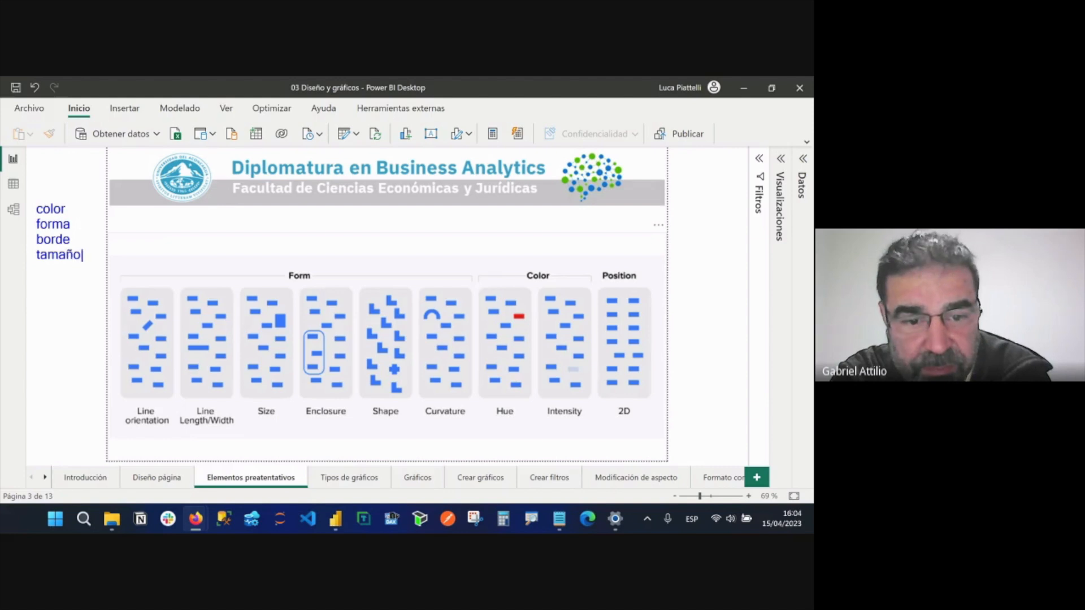
{"action": "key", "text": "Return"}
{"action": "type", "text": "dibujo"}
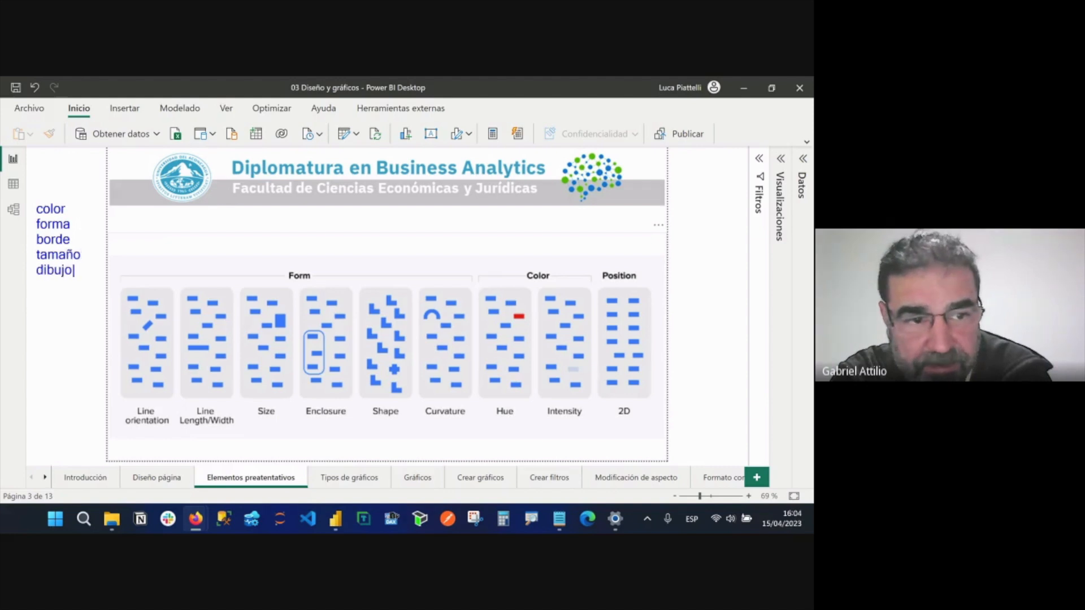
{"action": "key", "text": "Return"}
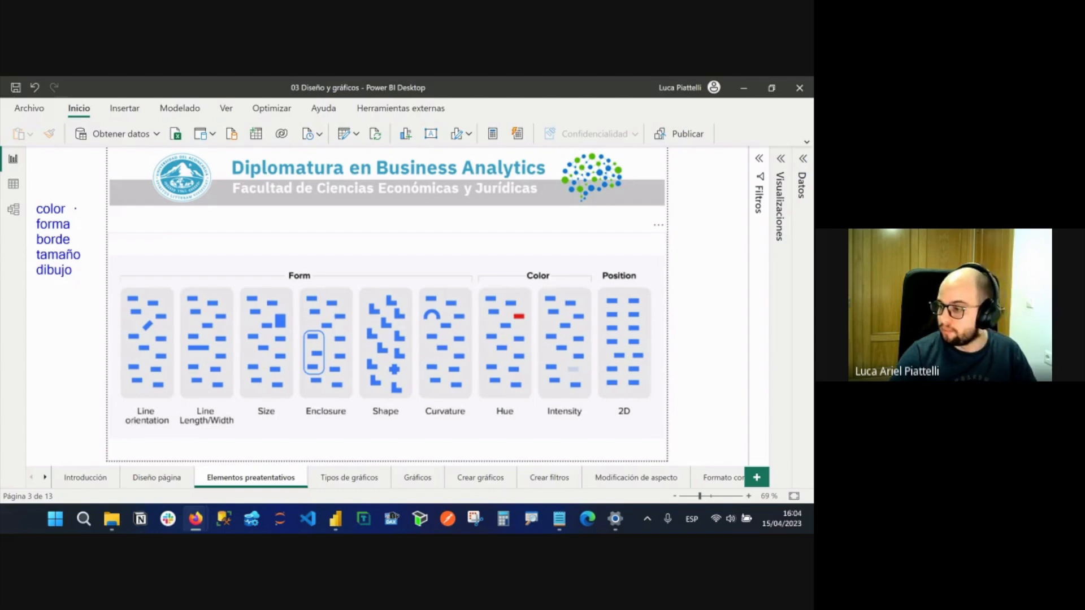
{"action": "key", "text": "Escape"}
Write the blue annotation list color, tamaño, borde, forma, dibujo in the blank margin left of the report page.
{"action": "key", "text": "ctrl+2"}
{"action": "key", "text": "t"}
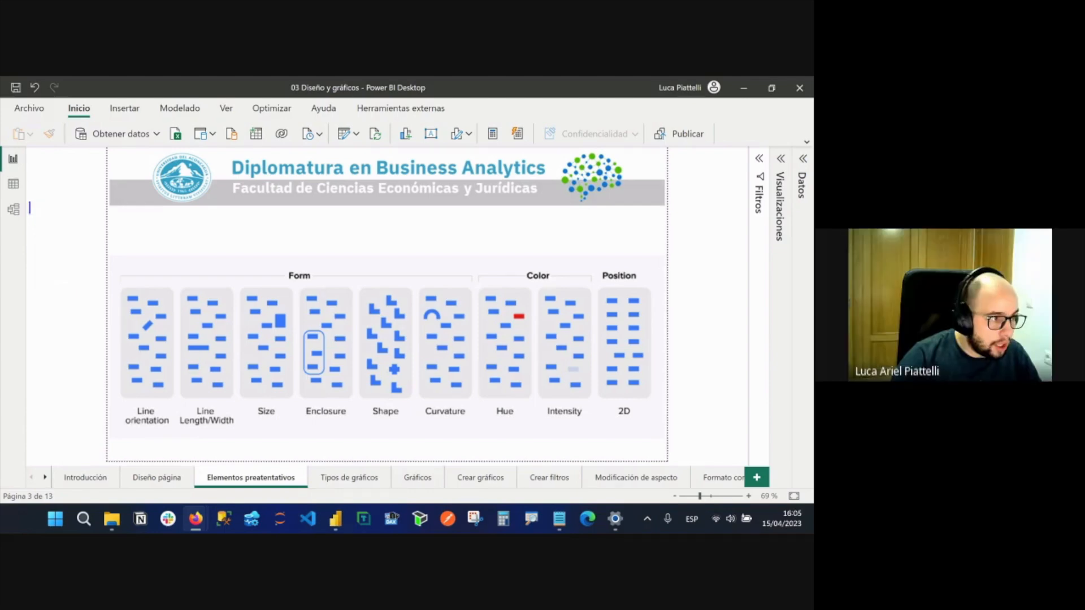
{"action": "type", "text": "color"}
{"action": "key", "text": "Return"}
{"action": "type", "text": "tamaño"}
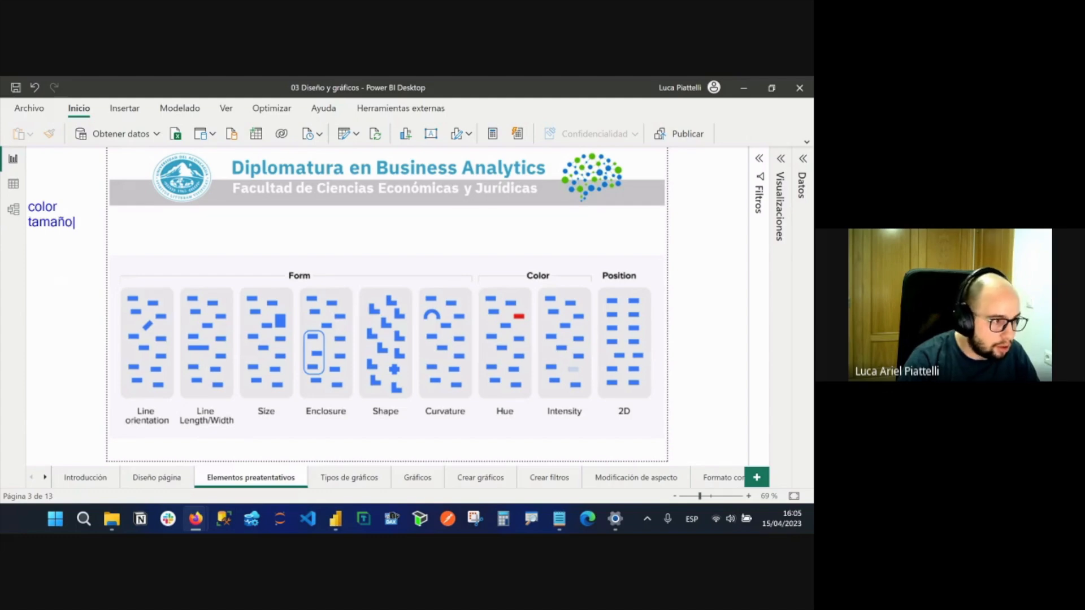
{"action": "key", "text": "Return"}
{"action": "type", "text": "borde"}
{"action": "key", "text": "Return"}
{"action": "type", "text": "forma"}
{"action": "key", "text": "Return"}
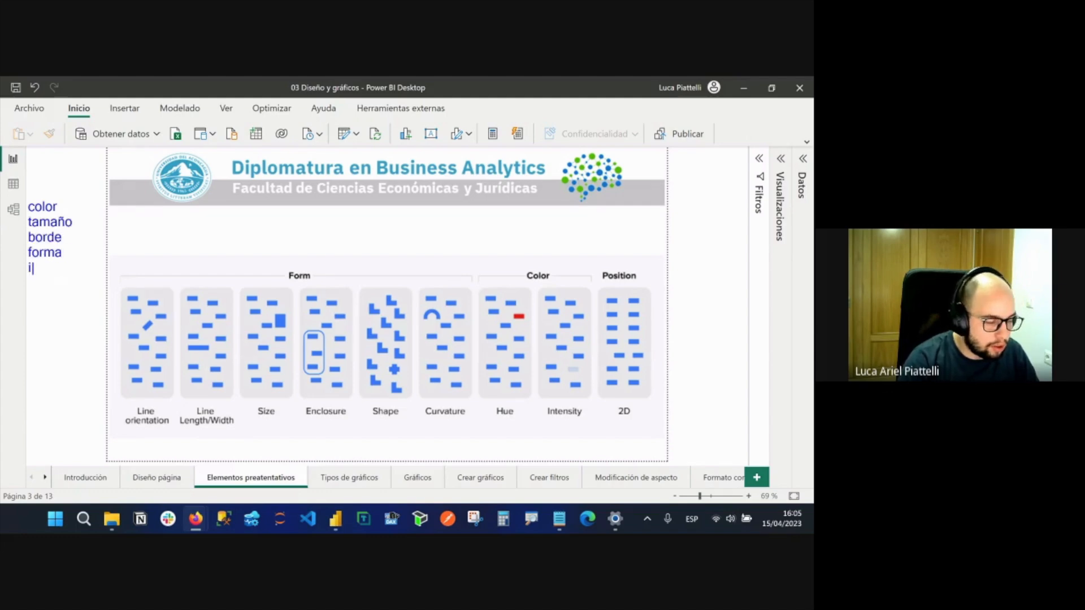
{"action": "type", "text": "dibujo"}
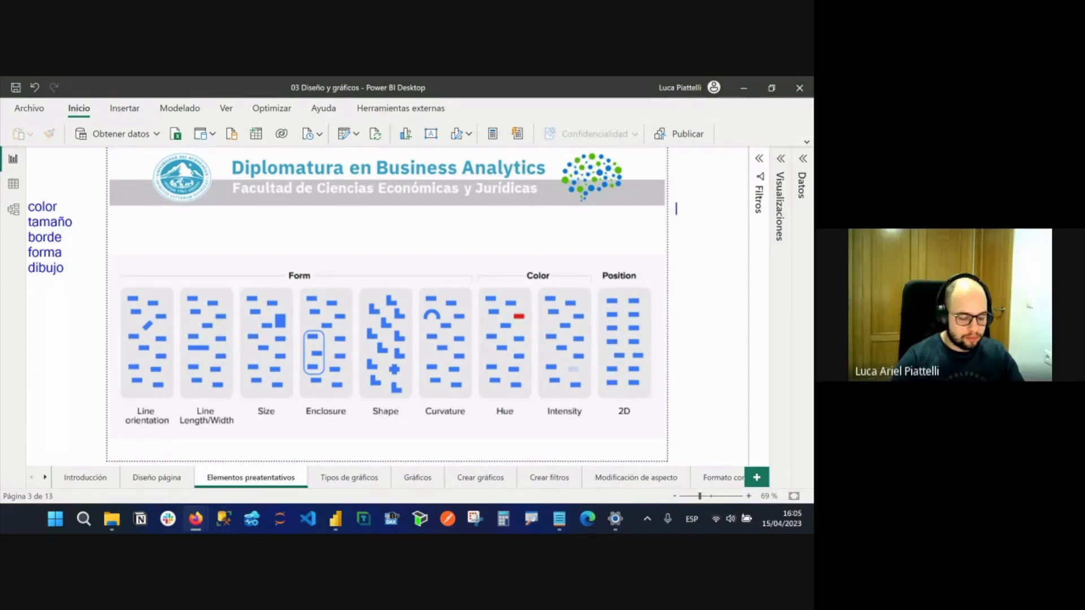
Write a second annotation list right of the report page: titulos, hojas blanco, sangri, negrita, cursiva.
{"action": "type", "text": "titulos"}
{"action": "key", "text": "Return"}
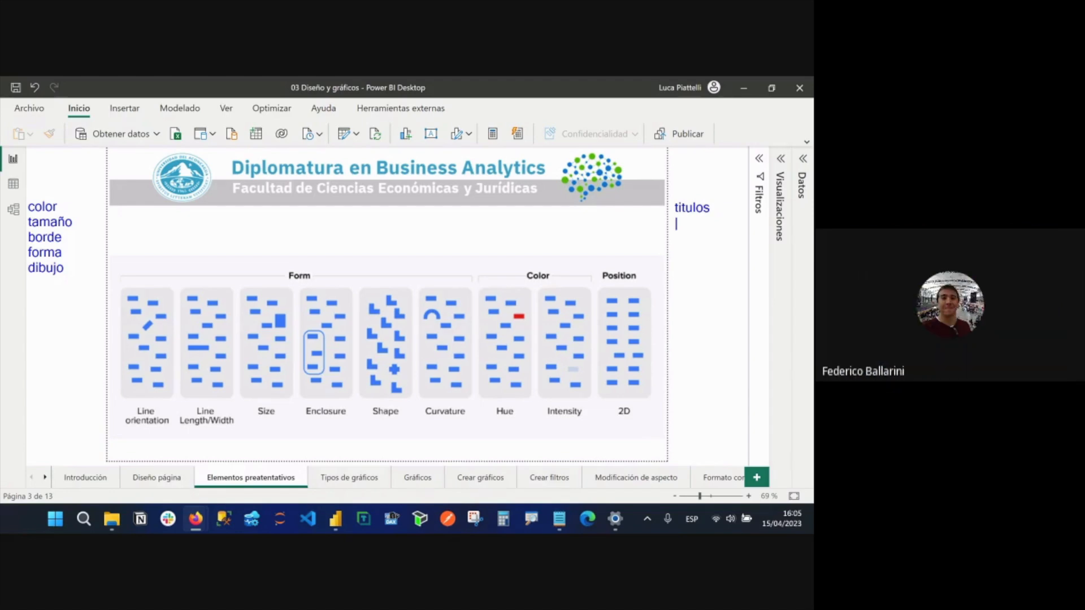
{"action": "type", "text": "hojas "}
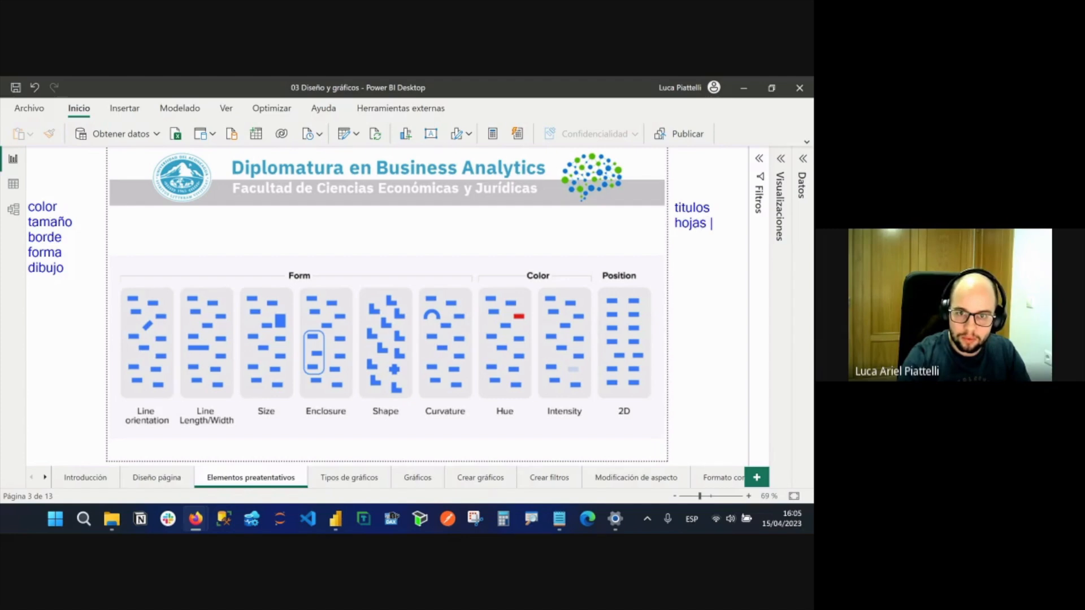
{"action": "type", "text": "blanco"}
{"action": "key", "text": "Return"}
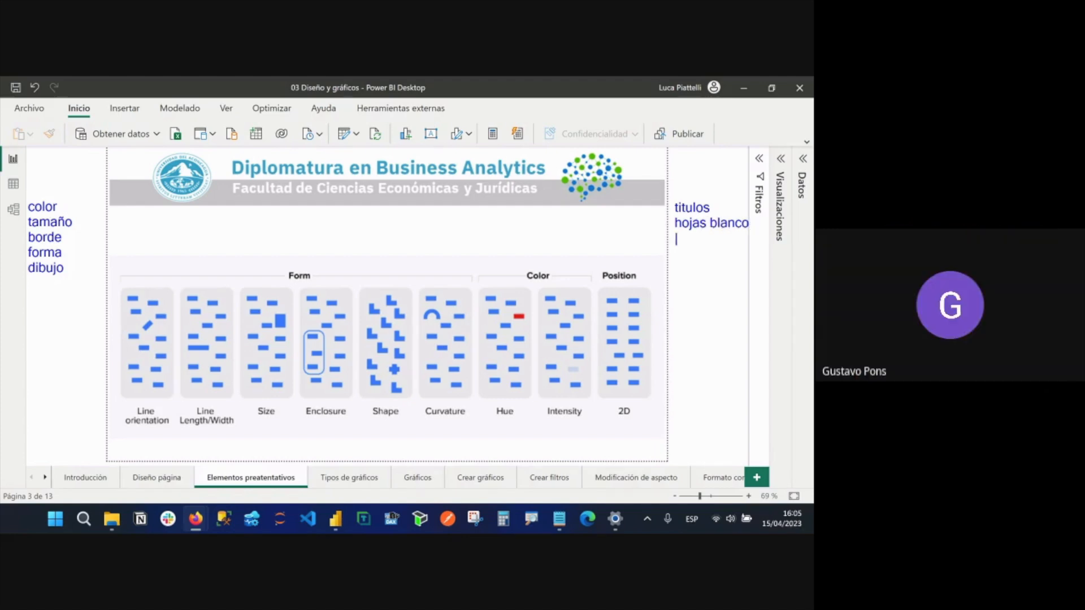
{"action": "type", "text": "sangri"}
{"action": "key", "text": "Return"}
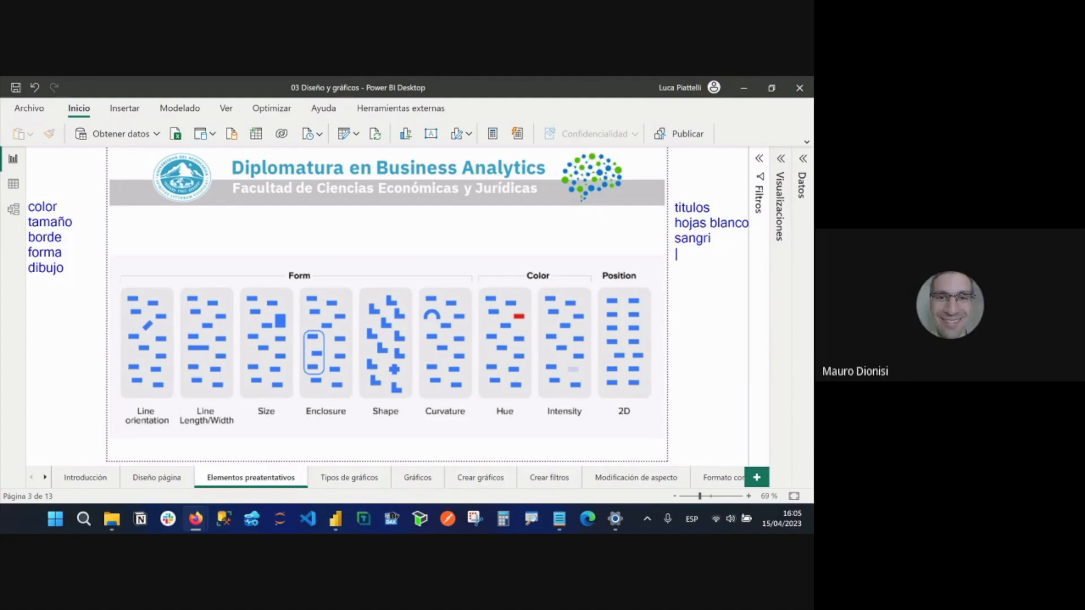
{"action": "type", "text": "negrita"}
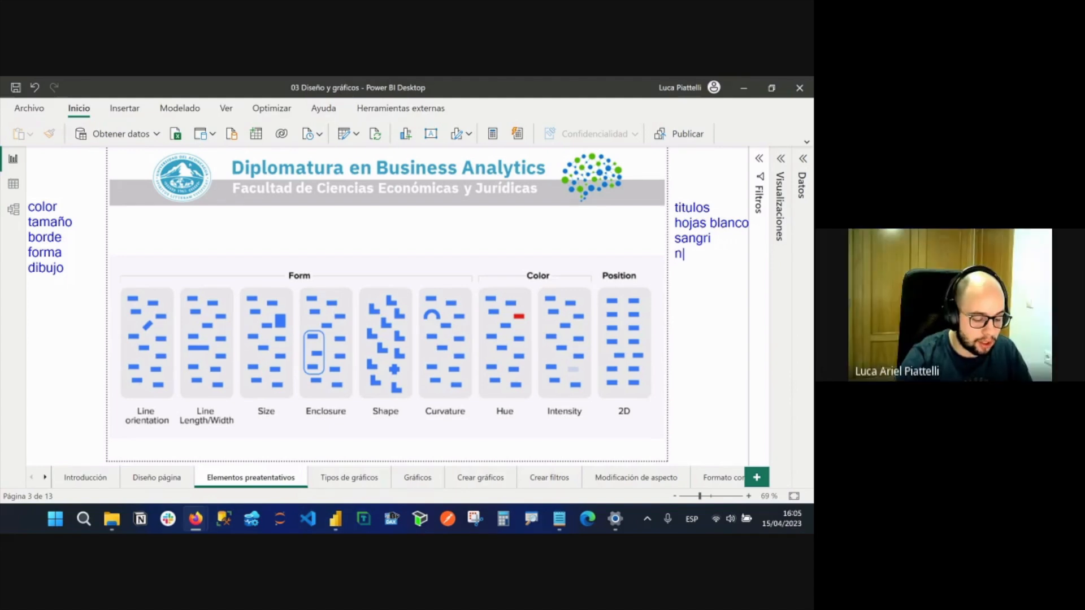
{"action": "key", "text": "Return"}
{"action": "type", "text": "cursiva"}
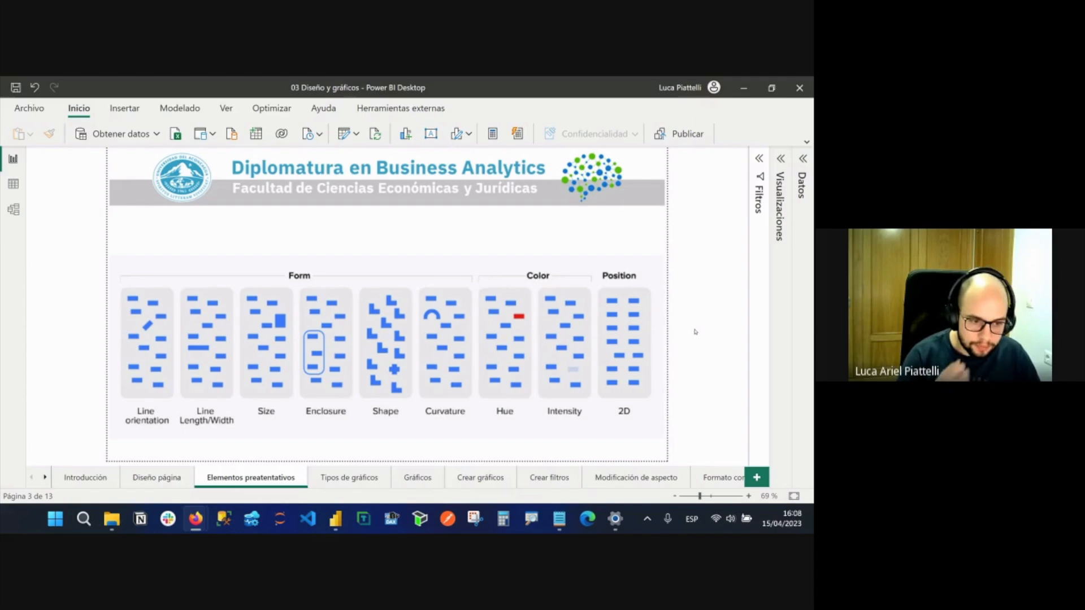
Open the Tipos de gráficos page with the visuals reference chart.
{"action": "left_click", "coordinate": [349, 479]}
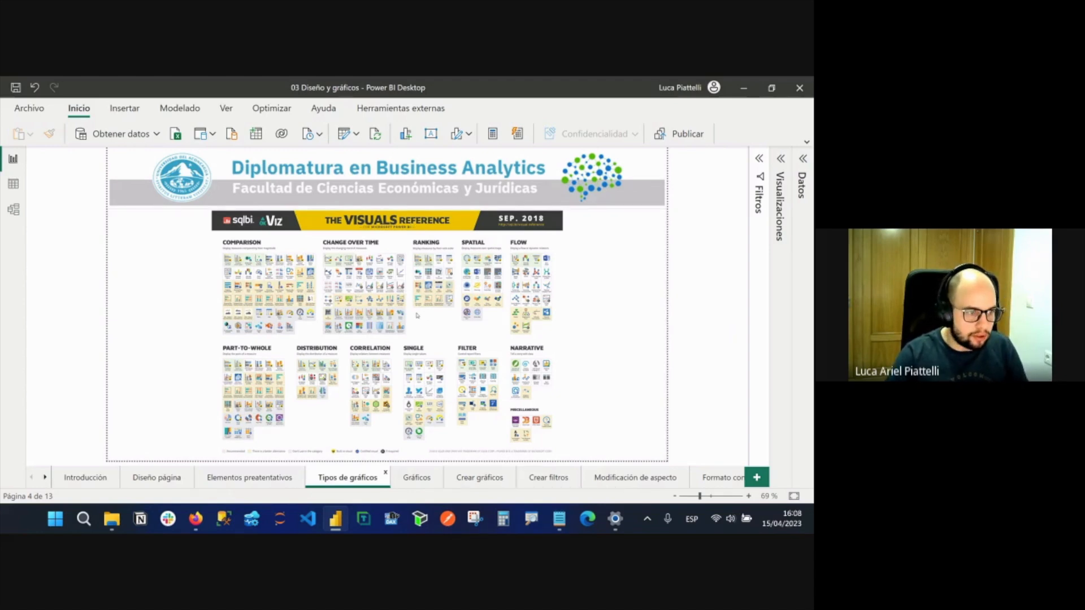
Open the Gráficos page with the table-versus-plot meme.
{"action": "left_click", "coordinate": [411, 293]}
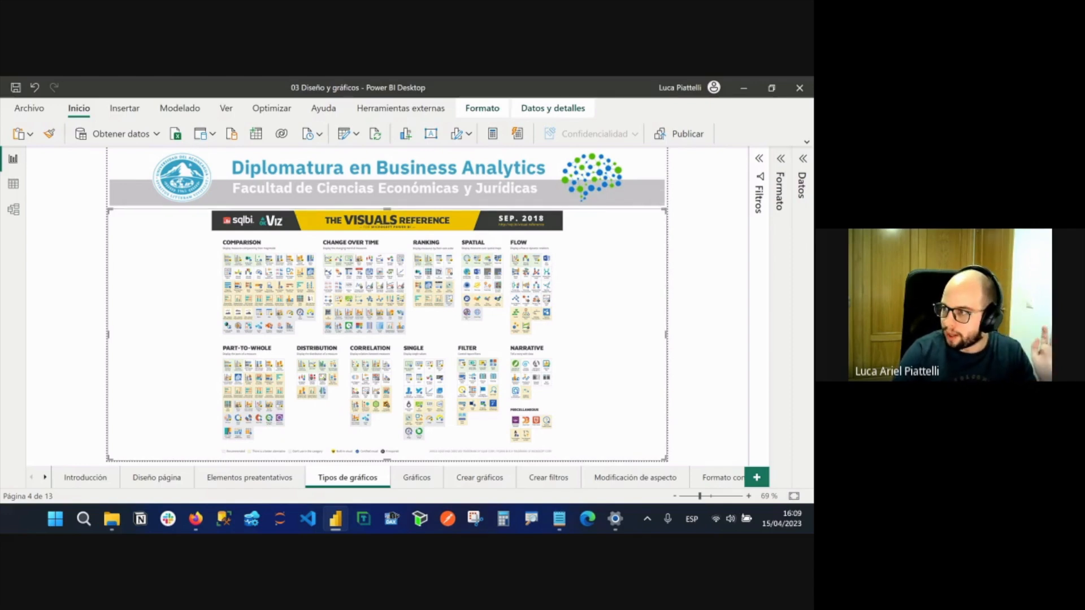
{"action": "left_click", "coordinate": [417, 478]}
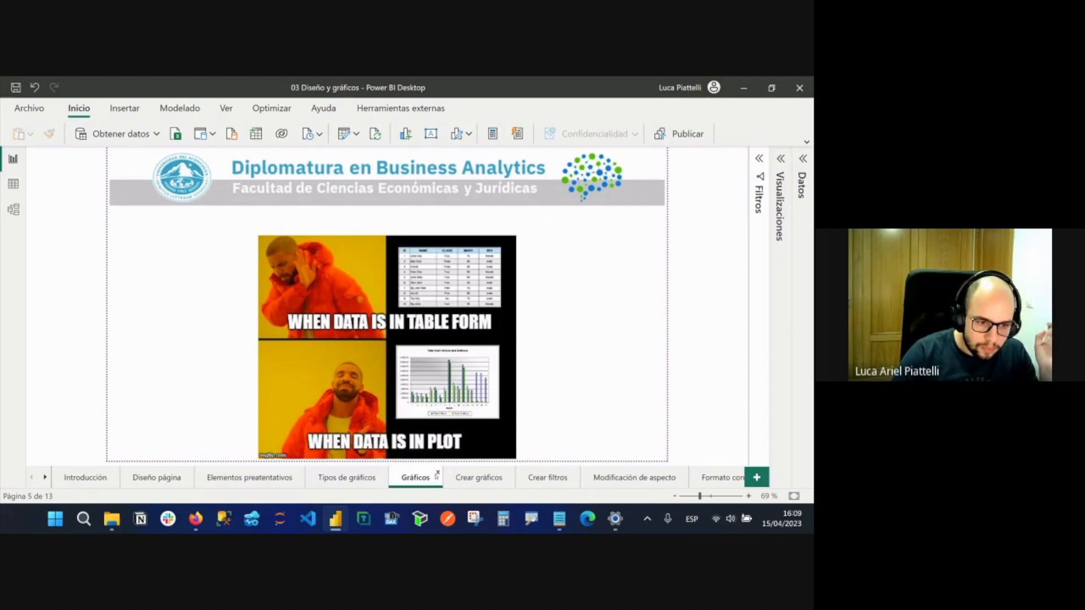
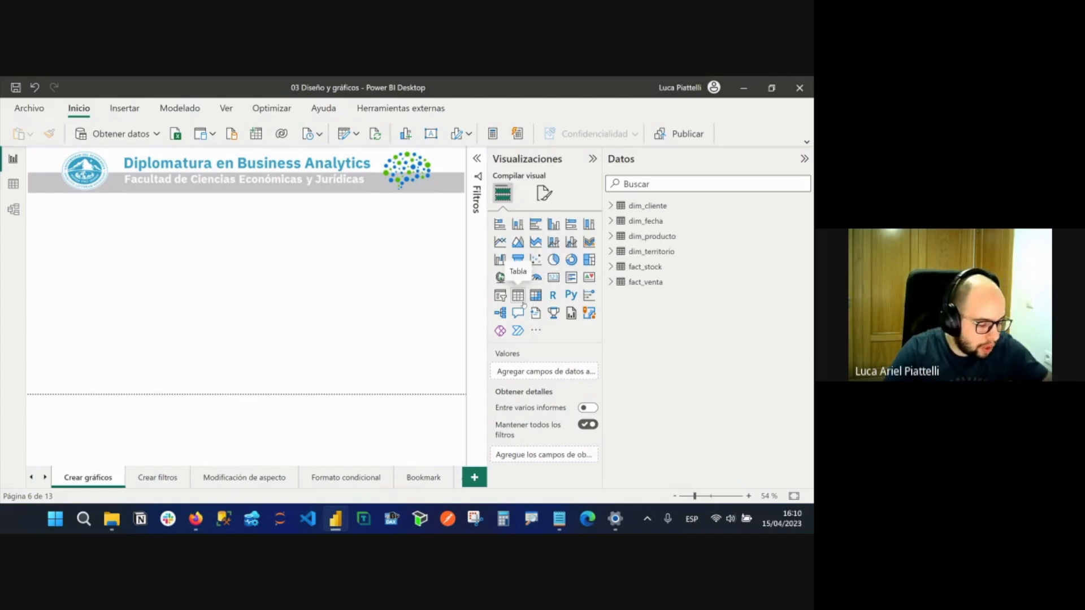
Draw blue annotation arrows pointing at the table visual's row and the first two rows of the visuals gallery, and clear them.
{"action": "left_click_drag", "start_coordinate": [484, 288], "coordinate": [442, 285]}
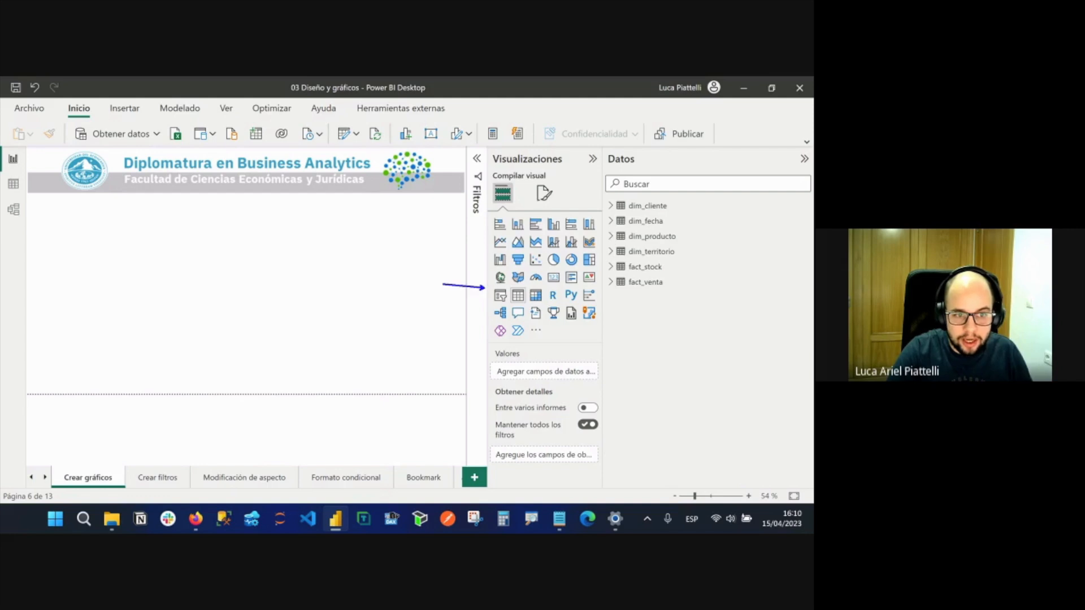
{"action": "mouse_move", "coordinate": [476, 243]}
{"action": "left_mouse_down"}
{"action": "mouse_move", "coordinate": [444, 232]}
{"action": "mouse_move", "coordinate": [476, 221]}
{"action": "left_mouse_up"}
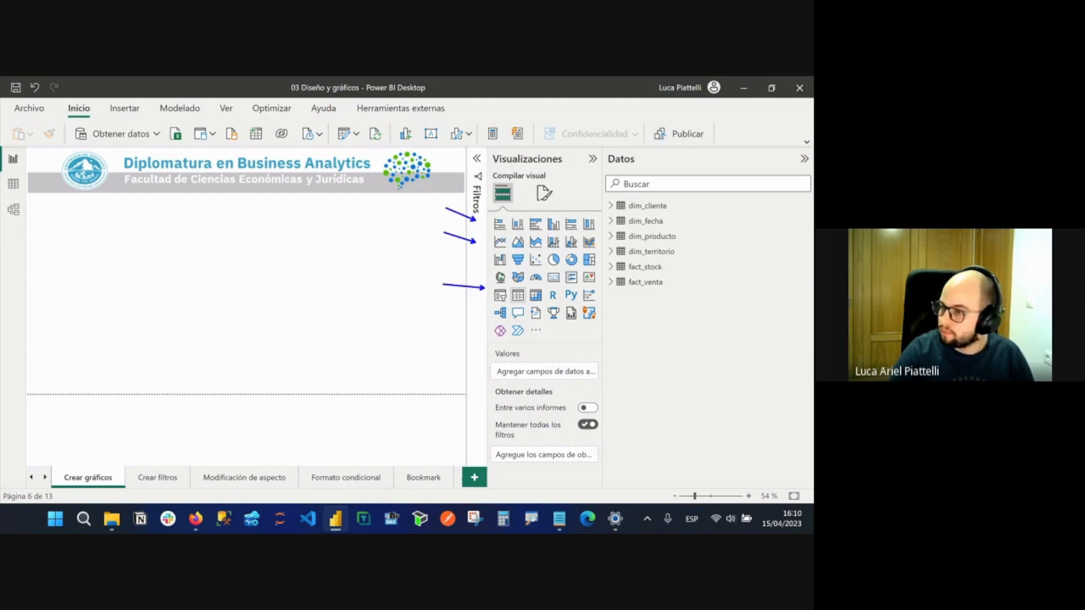
{"action": "key", "text": "Escape"}
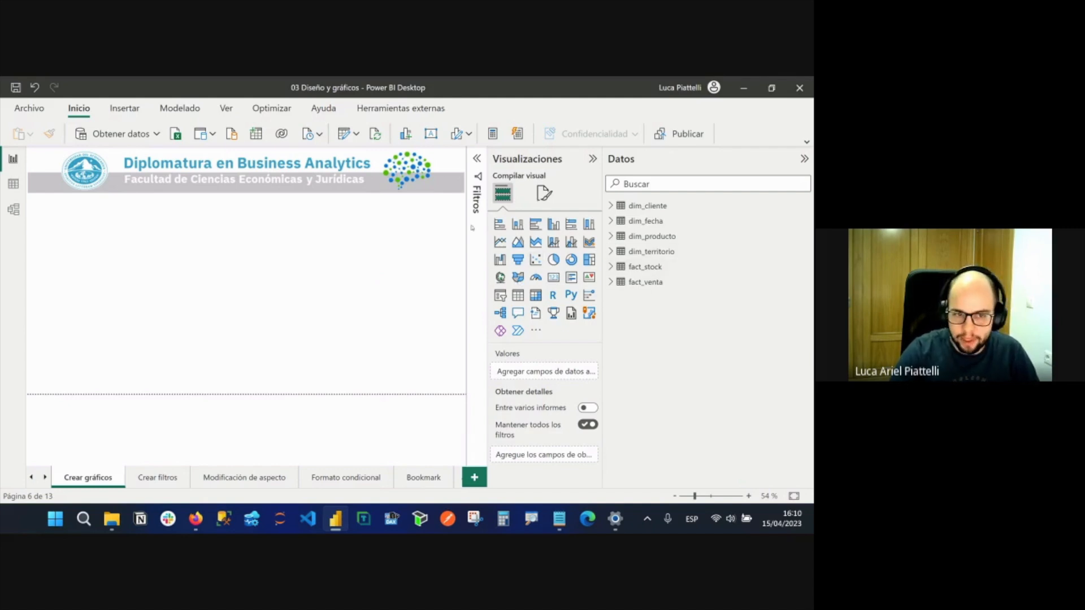
Add an empty table visual to the Crear gráficos page and collapse the Visualizaciones and Datos panes.
{"action": "left_click", "coordinate": [518, 295]}
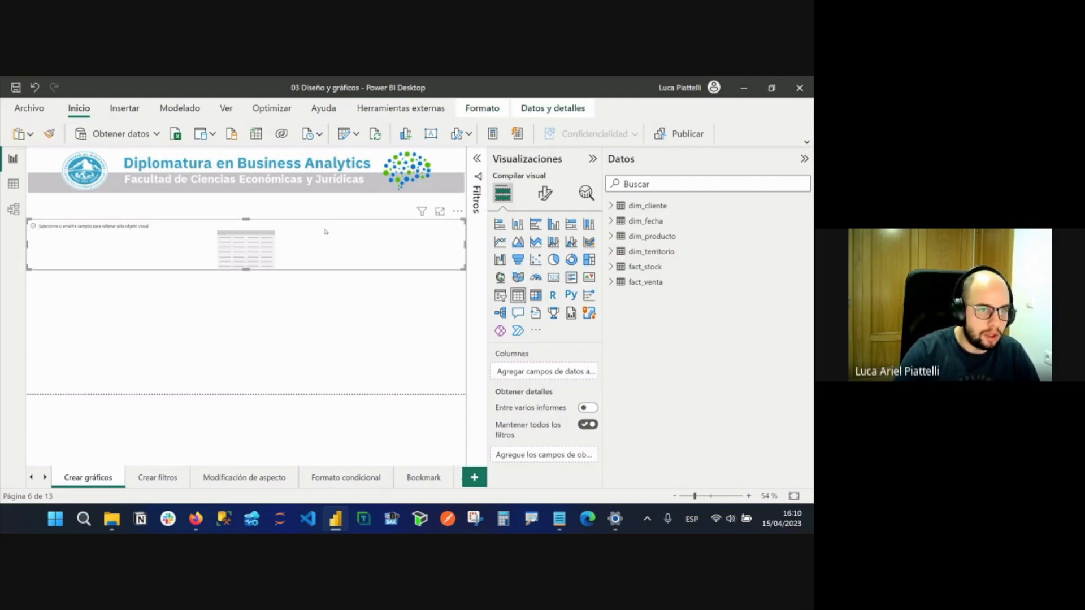
{"action": "left_click", "coordinate": [593, 158]}
{"action": "left_click", "coordinate": [805, 158]}
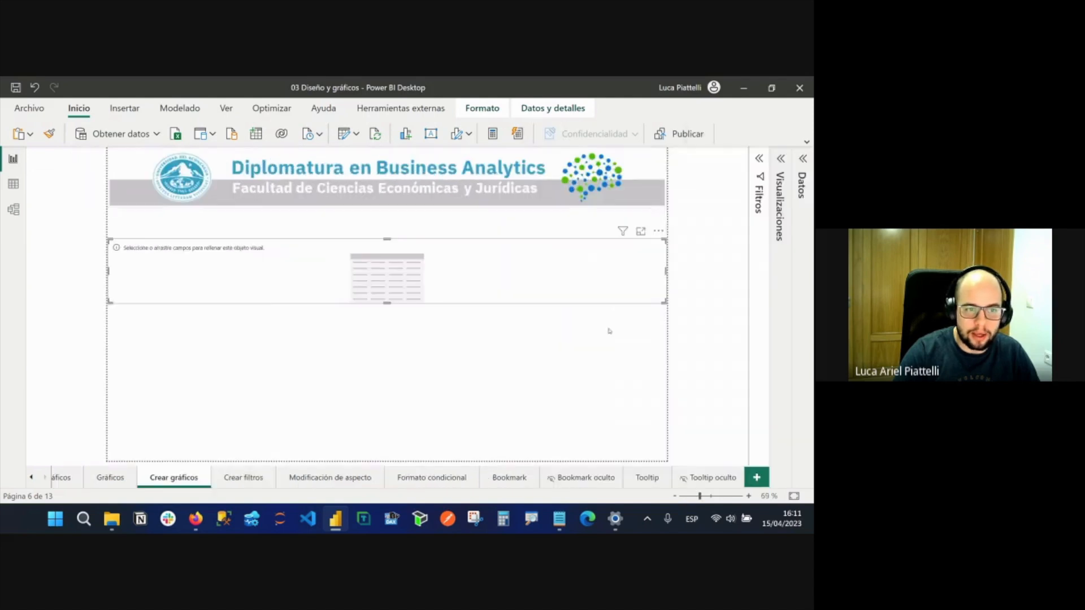
Annotate the empty table visual with a blue rectangle around it and an arrow at its lower-right corner, clearing each mark.
{"action": "mouse_move", "coordinate": [74, 201]}
{"action": "left_mouse_down"}
{"action": "mouse_move", "coordinate": [695, 376]}
{"action": "mouse_move", "coordinate": [734, 375]}
{"action": "left_mouse_up"}
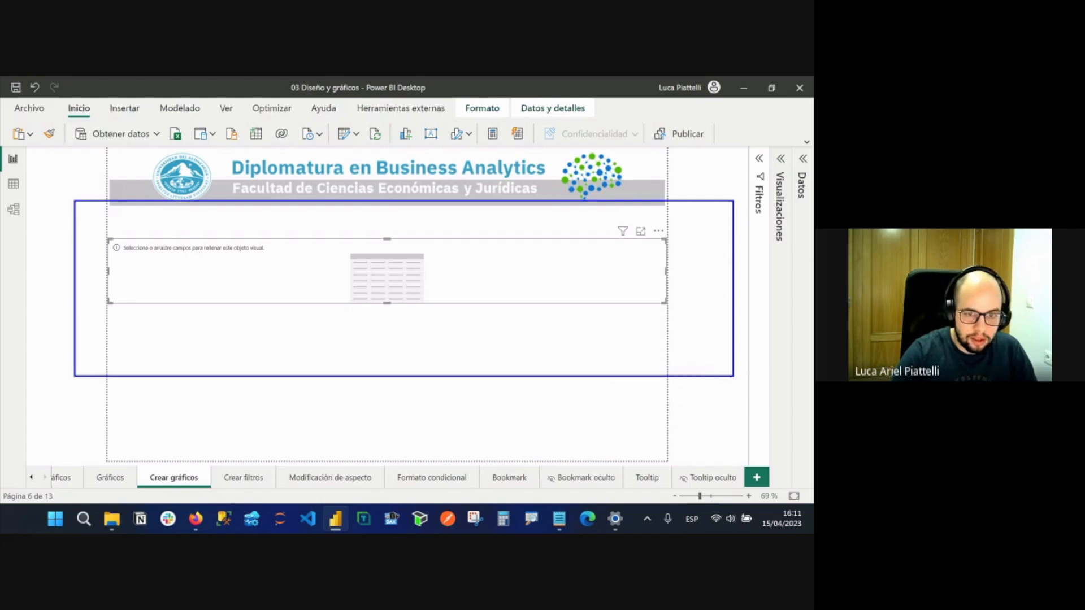
{"action": "key", "text": "Escape"}
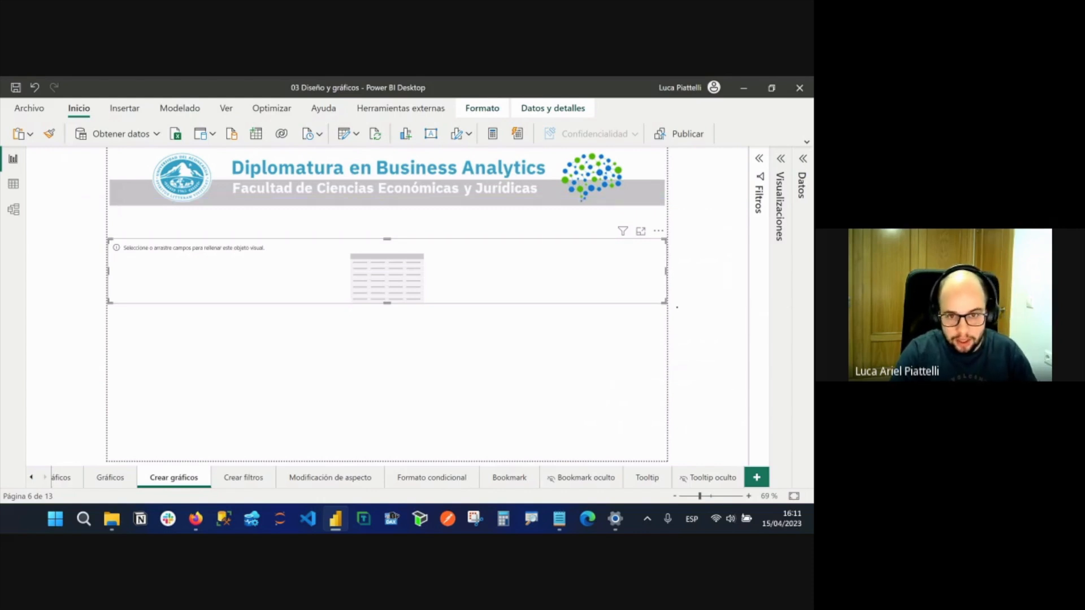
{"action": "left_click_drag", "start_coordinate": [667, 304], "coordinate": [682, 324]}
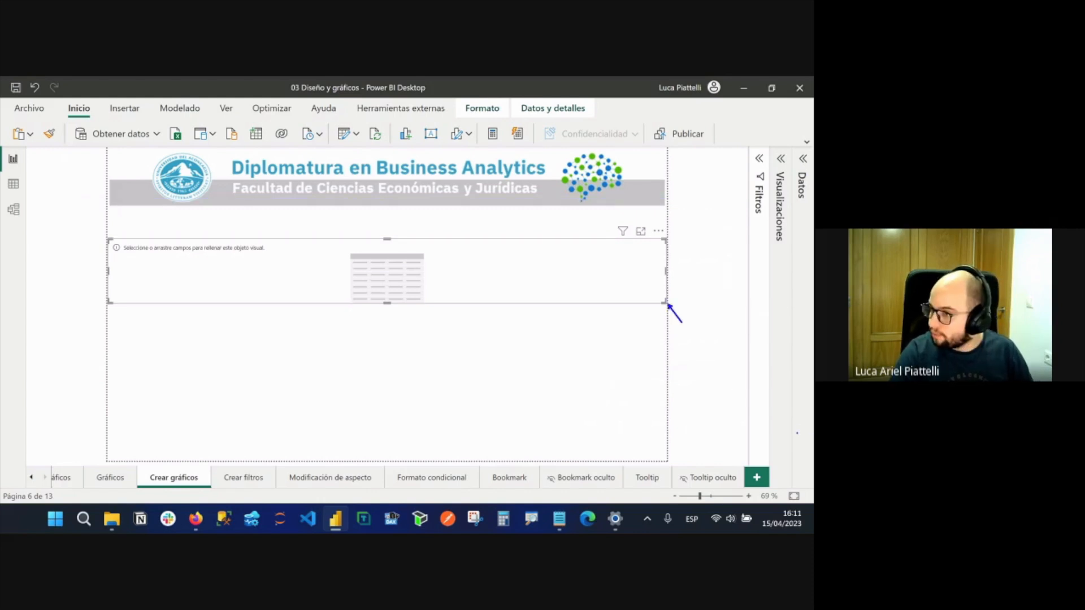
{"action": "key", "text": "Escape"}
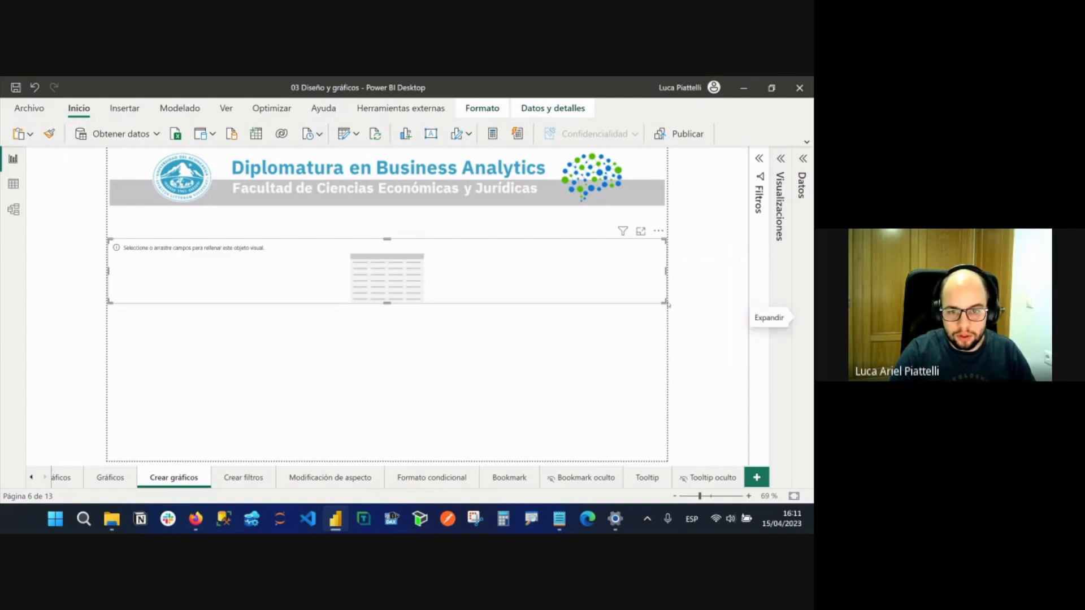
Resize the table visual into a narrow, tall block and move it to the right edge of the report page.
{"action": "left_click_drag", "start_coordinate": [665, 302], "coordinate": [276, 428]}
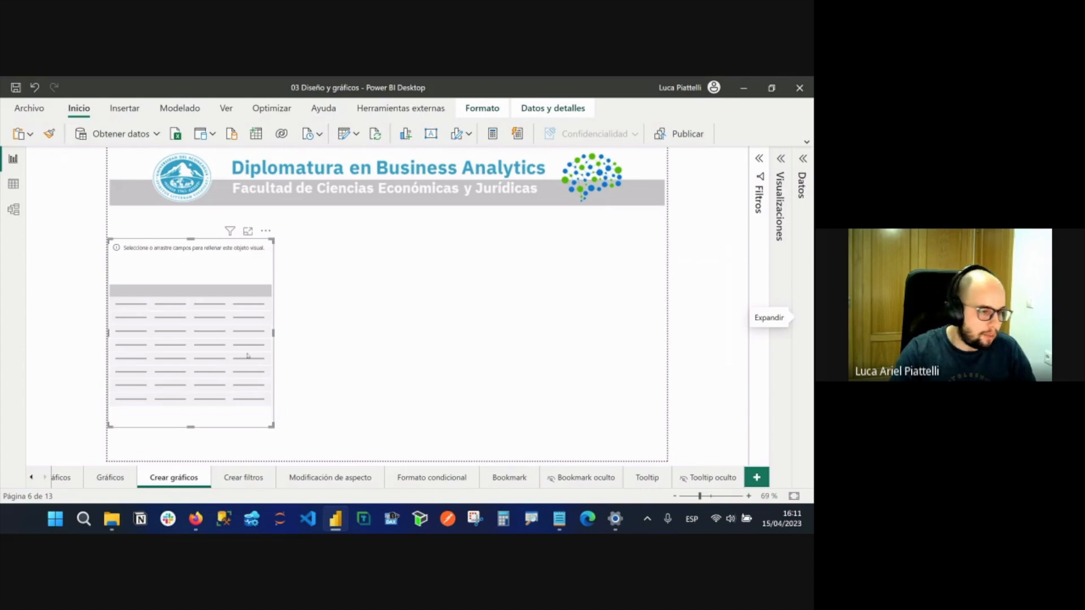
{"action": "left_click_drag", "start_coordinate": [236, 351], "coordinate": [638, 352]}
Expand the Visualizaciones and Datos panes and enlarge the page to about 70 % around the table visual.
{"action": "left_click", "coordinate": [781, 171]}
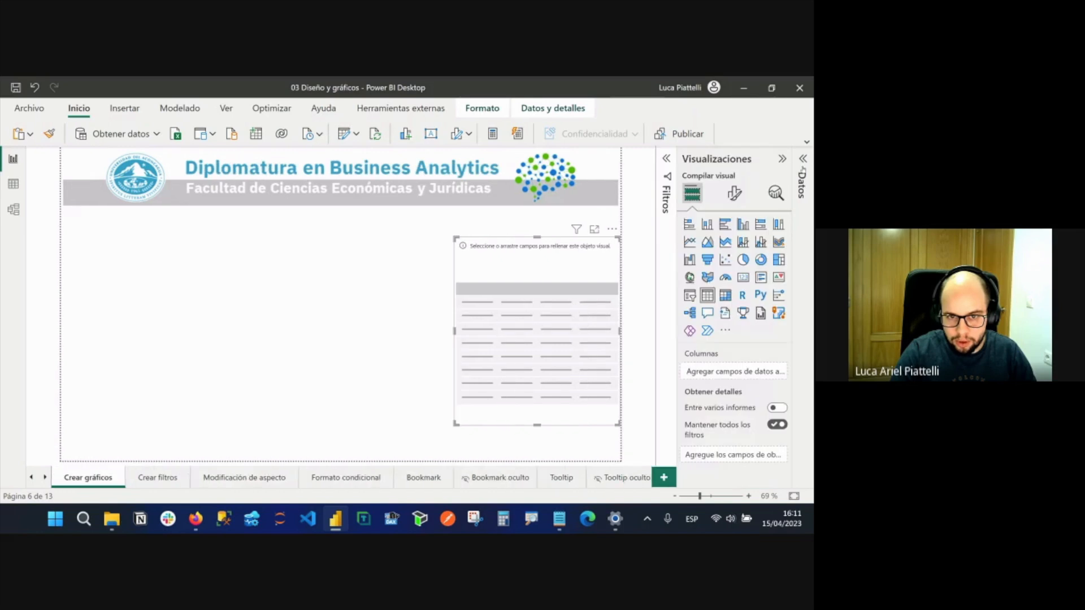
{"action": "left_click", "coordinate": [803, 167]}
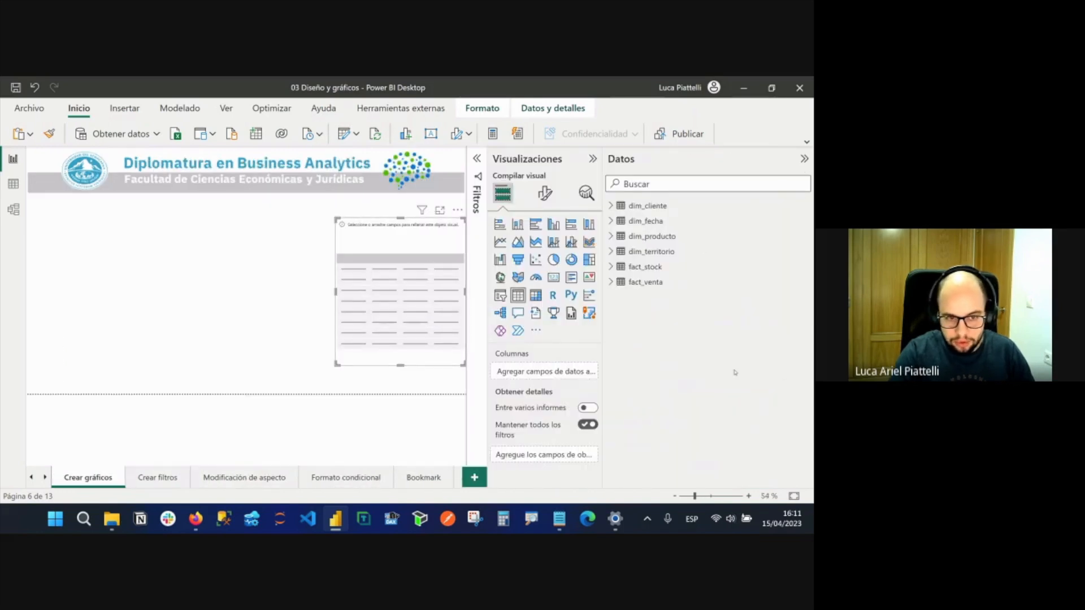
{"action": "scroll", "coordinate": [309, 383], "scroll_direction": "up", "scroll_amount": 3}
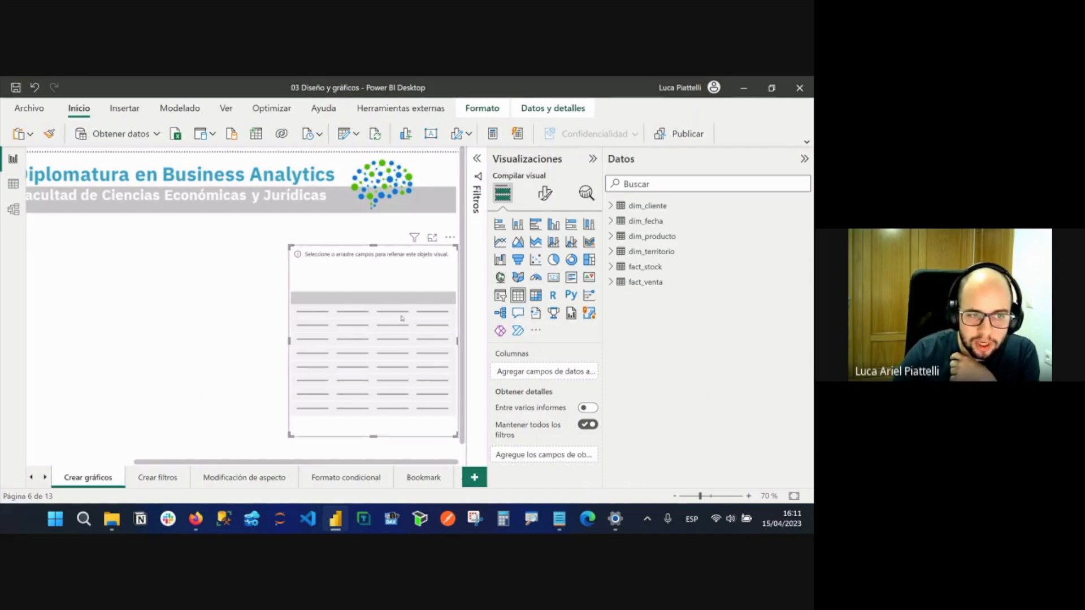
{"action": "left_click_drag", "start_coordinate": [400, 303], "coordinate": [414, 374]}
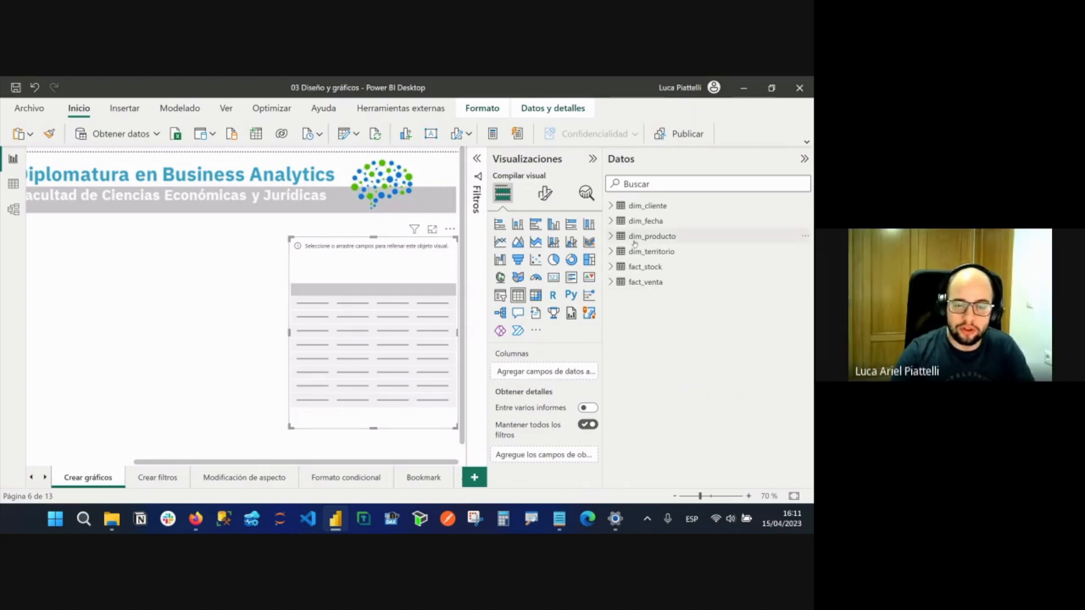
Examine the model diagram's relationships between the dimension tables and the fact_venta and fact_stock tables.
{"action": "left_click", "coordinate": [14, 211]}
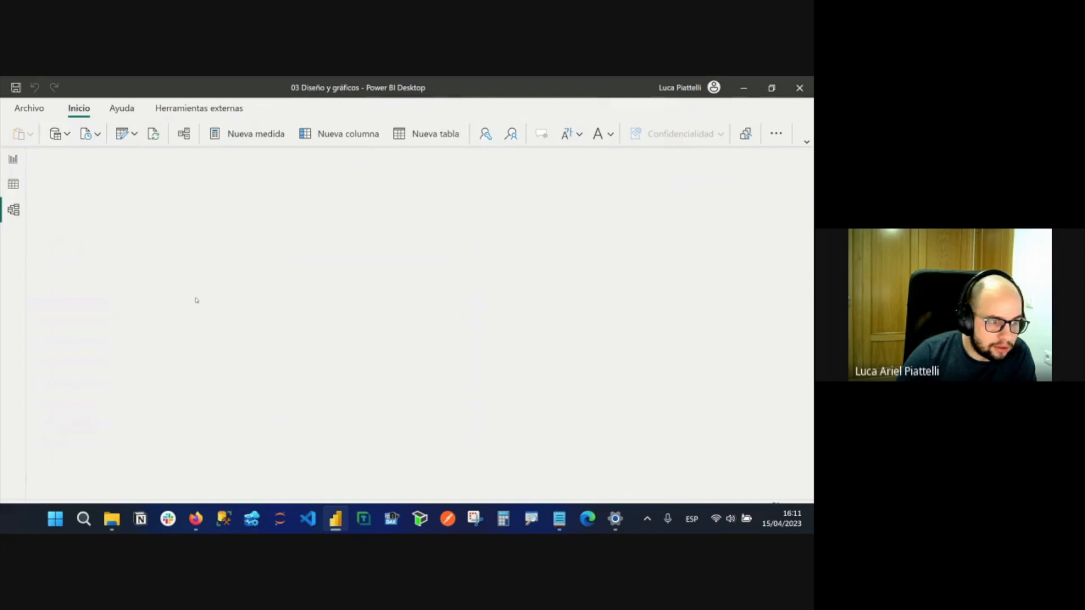
{"action": "scroll", "coordinate": [306, 366], "scroll_direction": "down", "scroll_amount": 1}
{"action": "scroll", "coordinate": [306, 366], "scroll_direction": "right", "scroll_amount": 2}
{"action": "scroll", "coordinate": [306, 366], "scroll_direction": "up", "scroll_amount": 1}
{"action": "scroll", "coordinate": [209, 228], "scroll_direction": "down", "scroll_amount": 2}
{"action": "scroll", "coordinate": [210, 227], "scroll_direction": "down", "scroll_amount": 2}
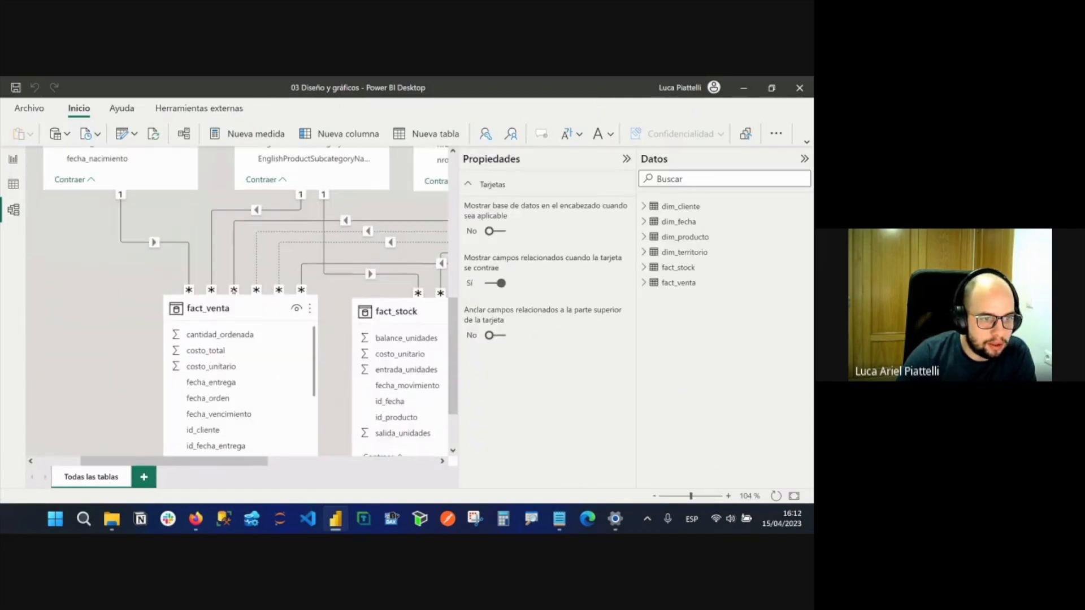
{"action": "scroll", "coordinate": [215, 300], "scroll_direction": "right", "scroll_amount": 5}
{"action": "scroll", "coordinate": [215, 299], "scroll_direction": "down", "scroll_amount": 1}
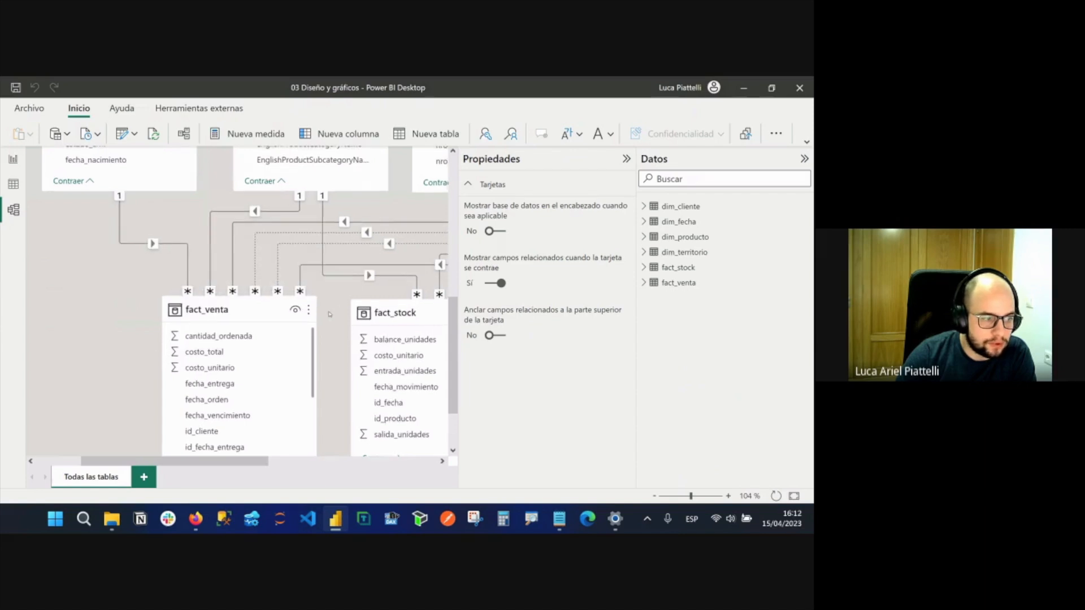
{"action": "scroll", "coordinate": [190, 291], "scroll_direction": "down", "scroll_amount": 6}
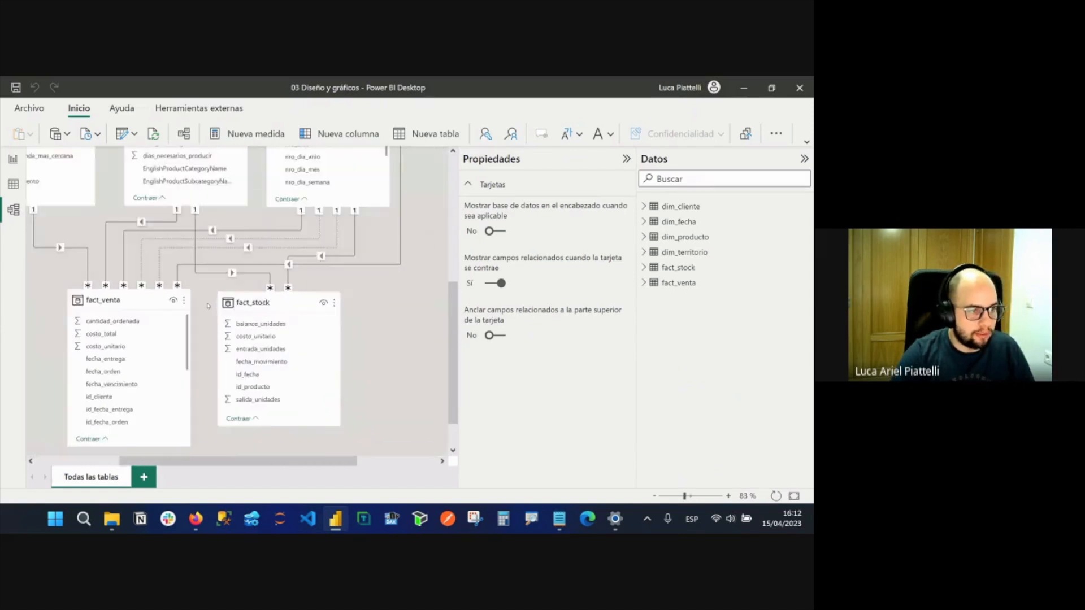
{"action": "scroll", "coordinate": [293, 336], "scroll_direction": "up", "scroll_amount": 1}
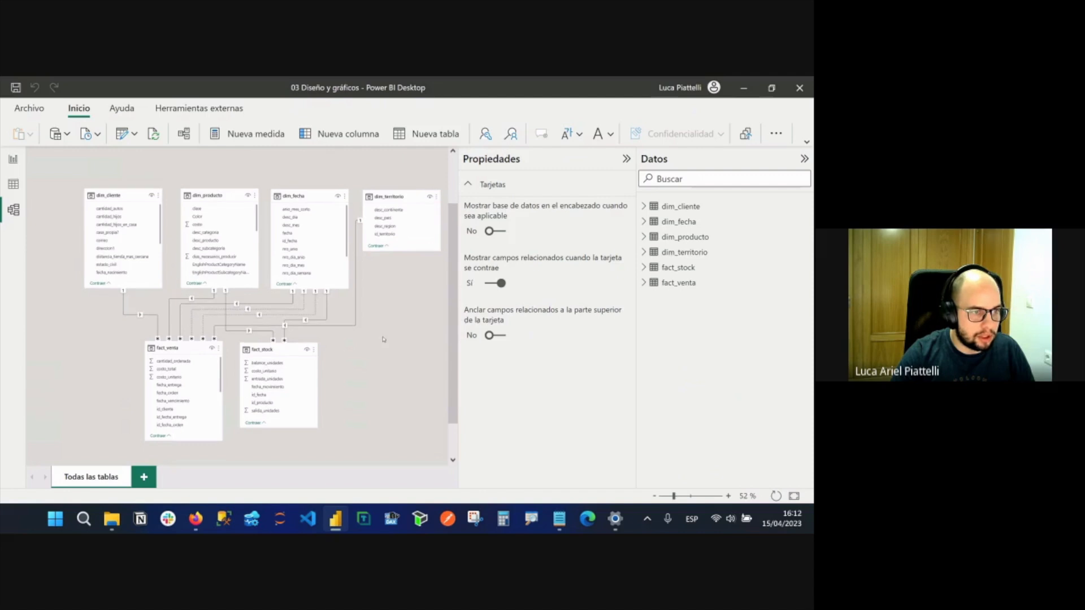
Return to the report page, expand the fields of dim_producto and widen the Datos pane.
{"action": "left_click", "coordinate": [17, 161]}
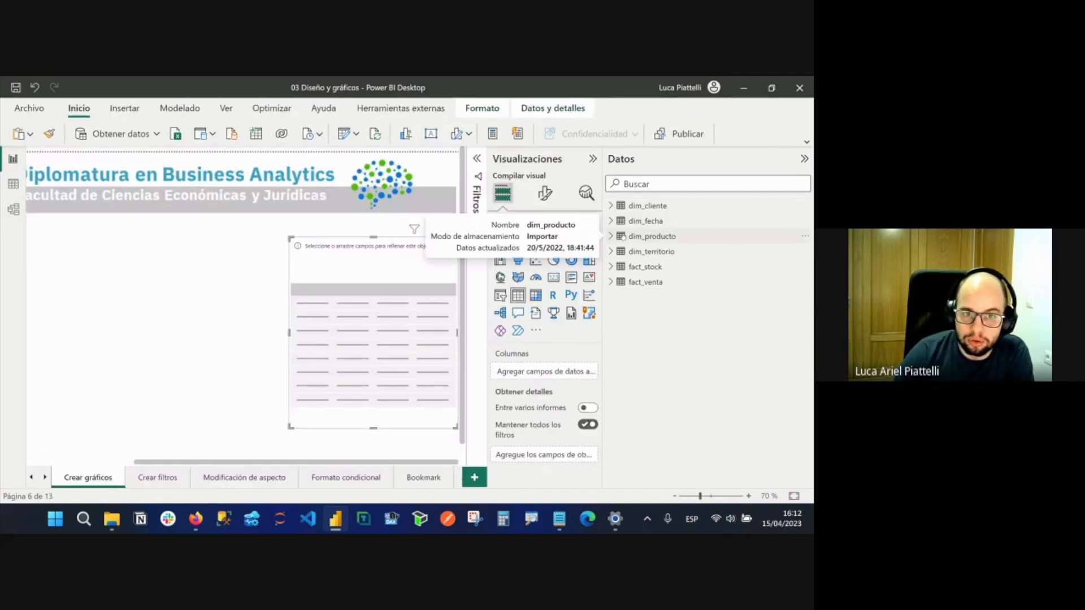
{"action": "left_click", "coordinate": [612, 236]}
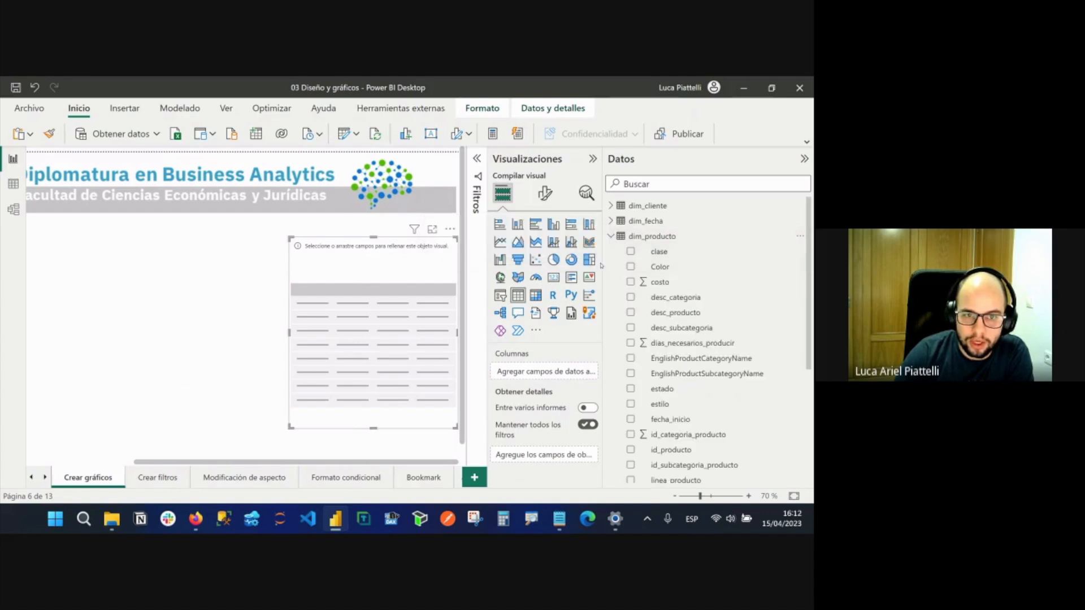
{"action": "left_click_drag", "start_coordinate": [604, 260], "coordinate": [563, 251]}
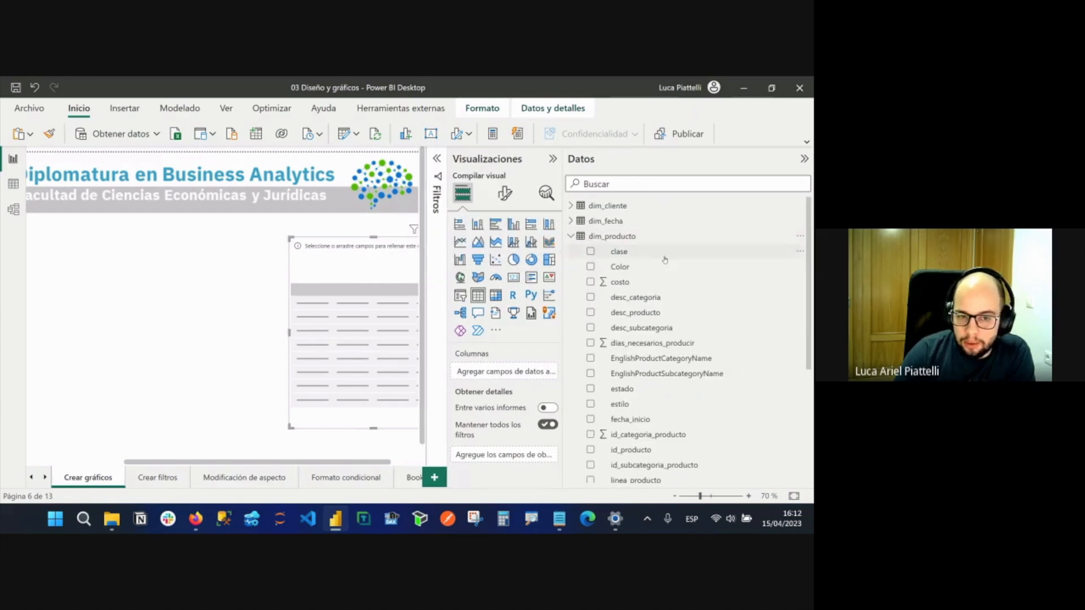
Add the desc_producto field from dim_producto to the table visual as its column.
{"action": "scroll", "coordinate": [665, 260], "scroll_direction": "down", "scroll_amount": 2}
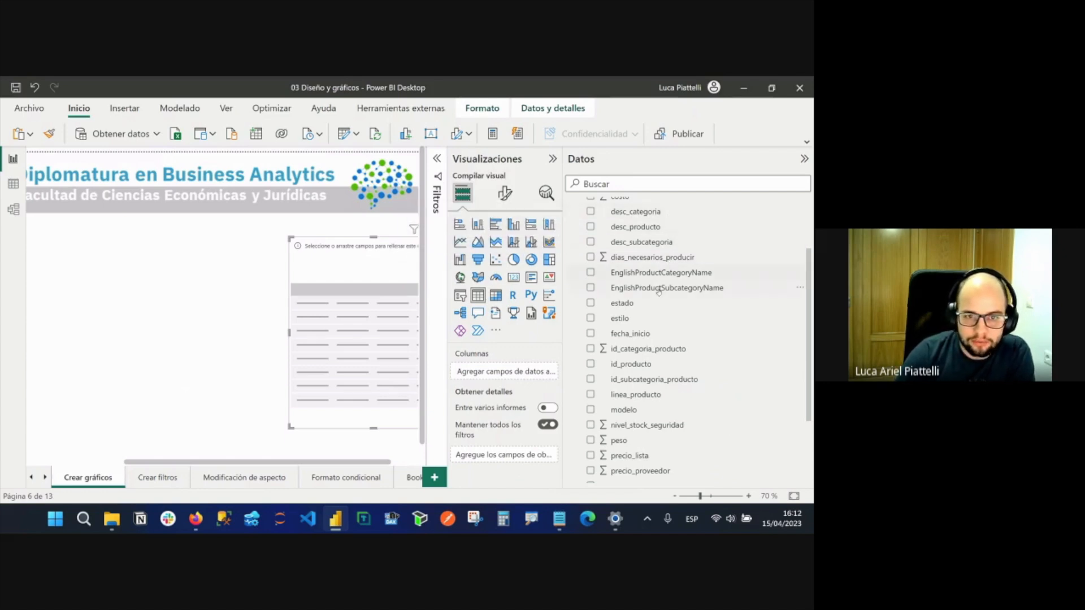
{"action": "scroll", "coordinate": [618, 480], "scroll_direction": "down", "scroll_amount": 3}
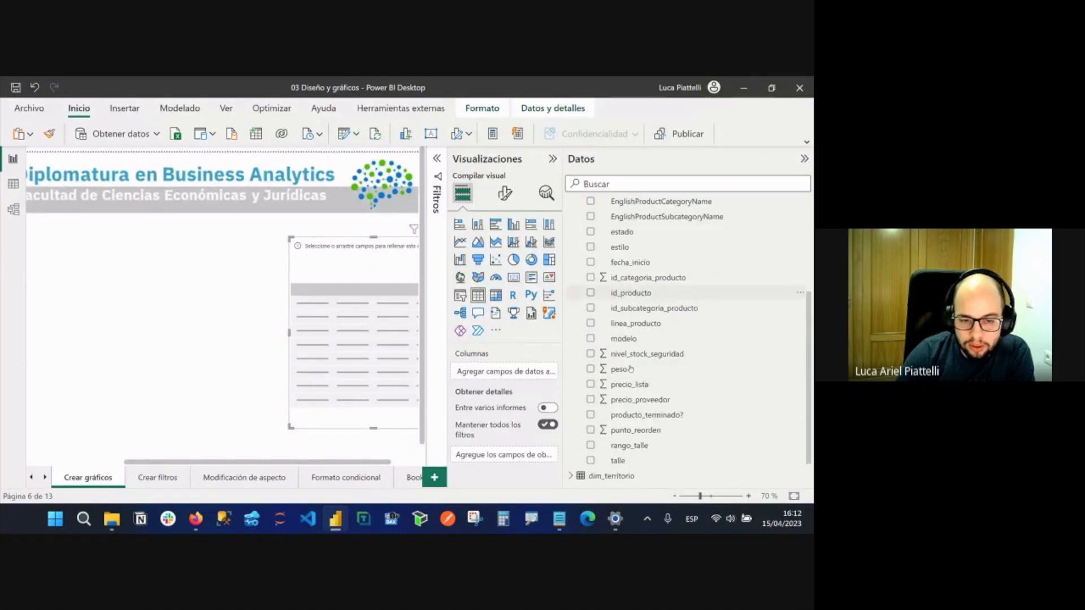
{"action": "scroll", "coordinate": [665, 362], "scroll_direction": "up", "scroll_amount": 4}
{"action": "left_click", "coordinate": [651, 252]}
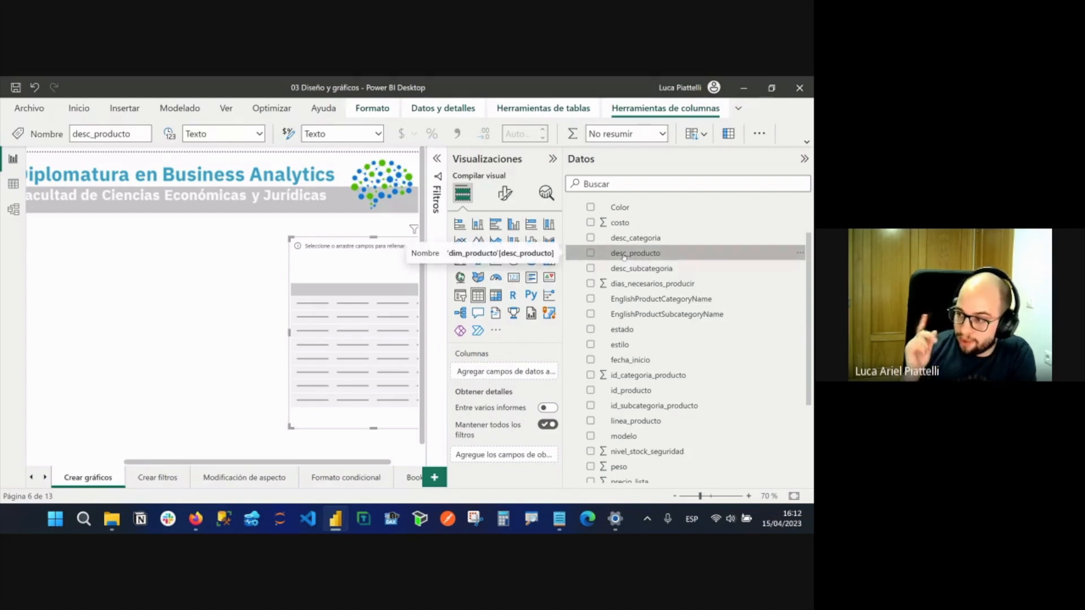
{"action": "left_click_drag", "start_coordinate": [624, 256], "coordinate": [381, 287]}
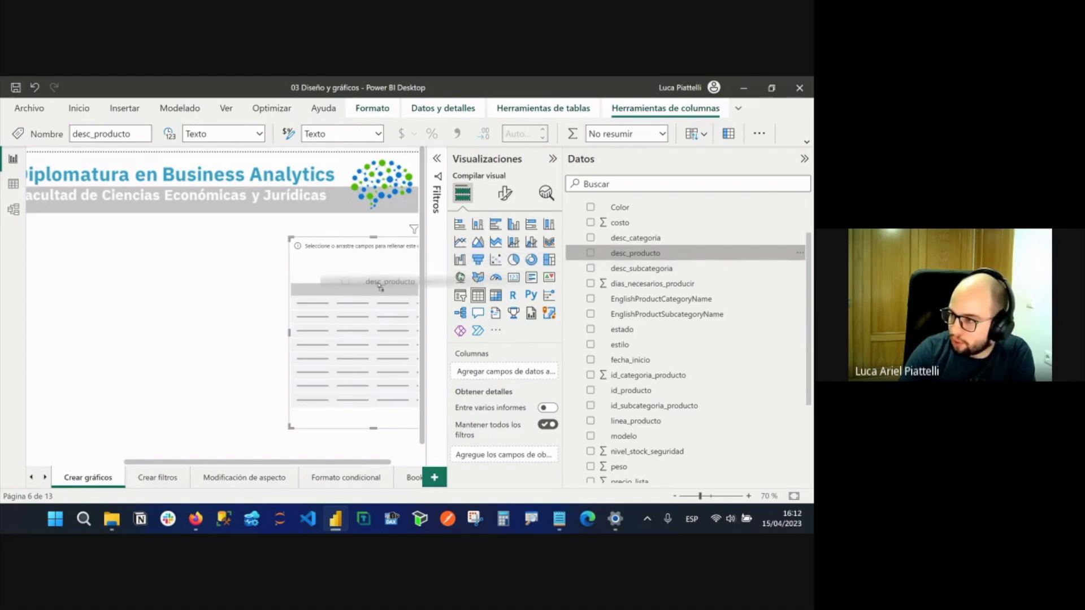
{"action": "left_click_drag", "start_coordinate": [381, 287], "coordinate": [380, 289]}
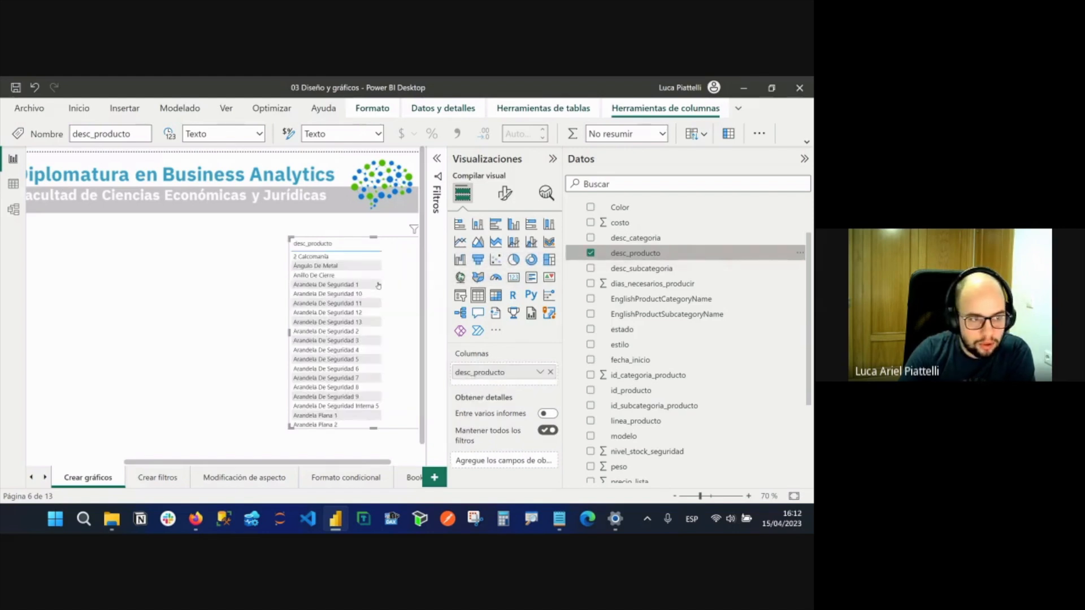
Remove desc_producto from the table visual, add it back through its field checkbox, and remove it again.
{"action": "scroll", "coordinate": [326, 319], "scroll_direction": "down", "scroll_amount": 4}
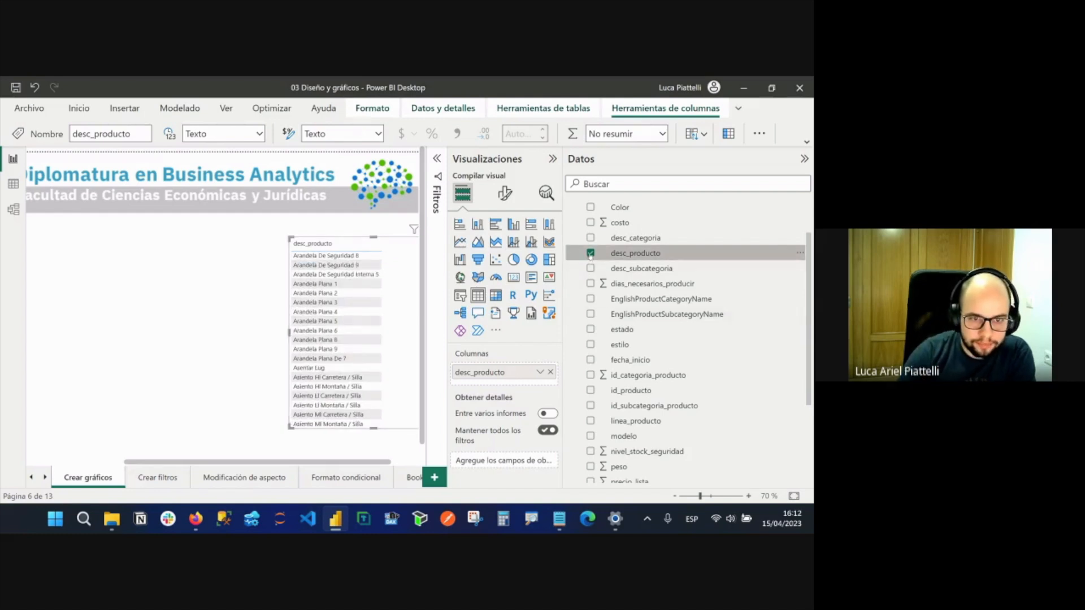
{"action": "left_click", "coordinate": [611, 251]}
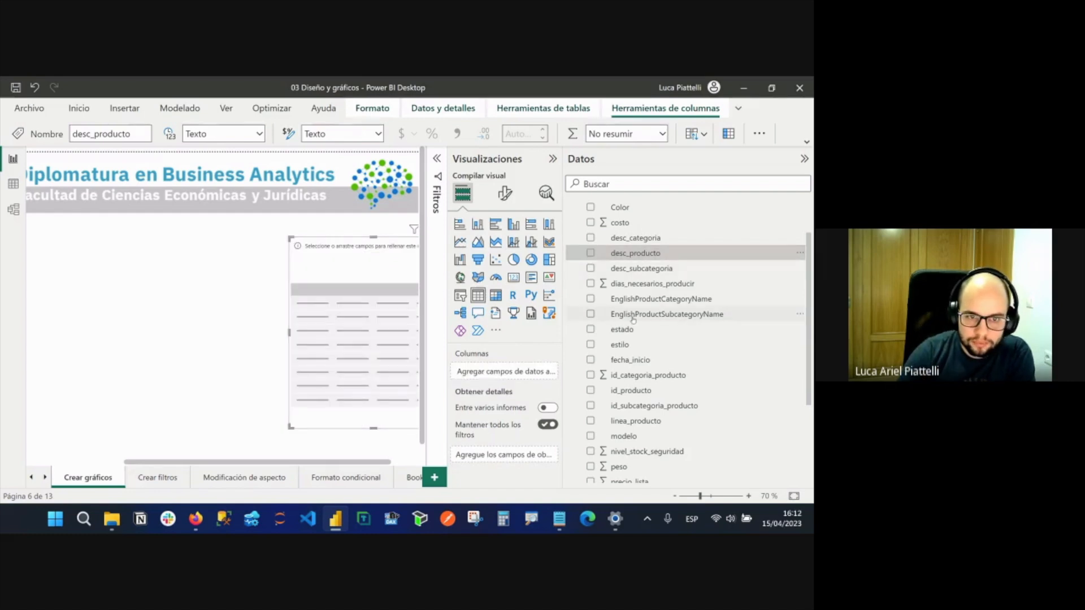
{"action": "left_click", "coordinate": [591, 254]}
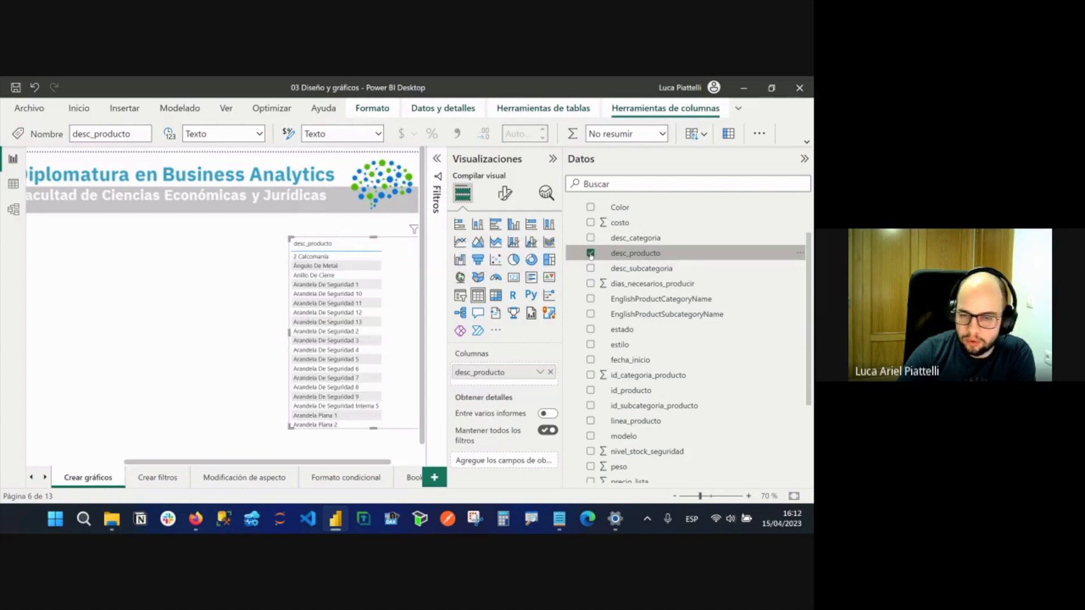
{"action": "left_click", "coordinate": [591, 254]}
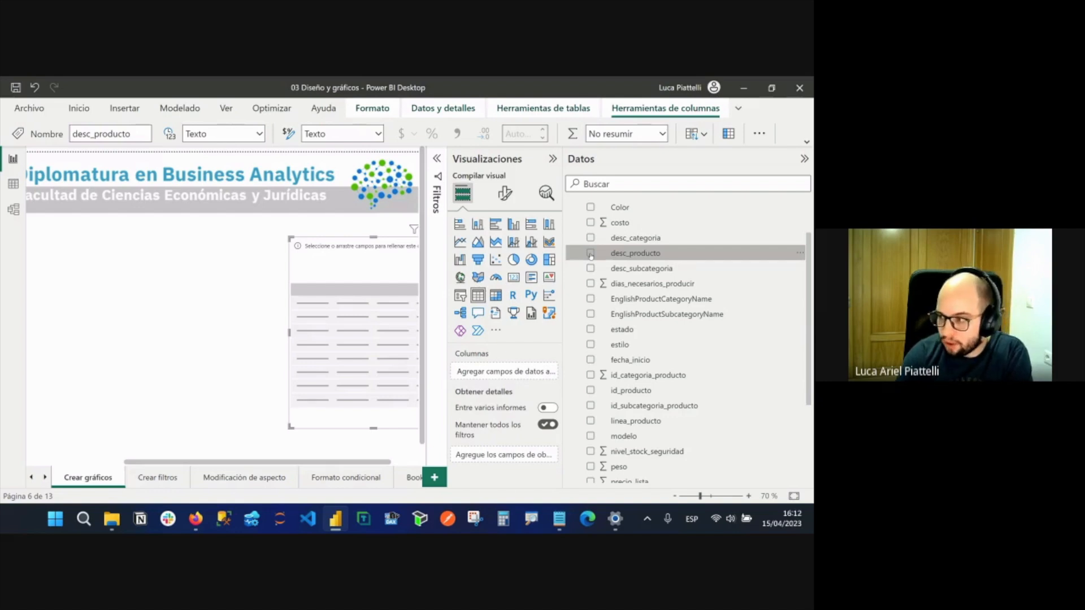
{"action": "left_click_drag", "start_coordinate": [376, 357], "coordinate": [398, 377]}
{"action": "scroll", "coordinate": [248, 445], "scroll_direction": "right", "scroll_amount": 2}
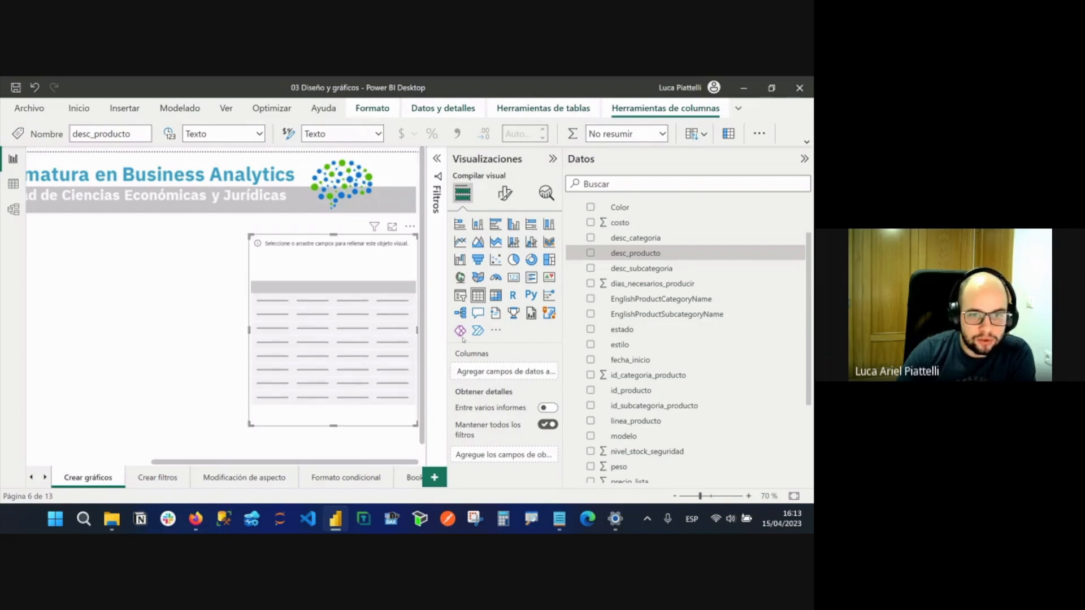
Add desc_producto from dim_producto and venta_total from fact_venta as the columns of the table visual.
{"action": "left_click_drag", "start_coordinate": [639, 259], "coordinate": [514, 372]}
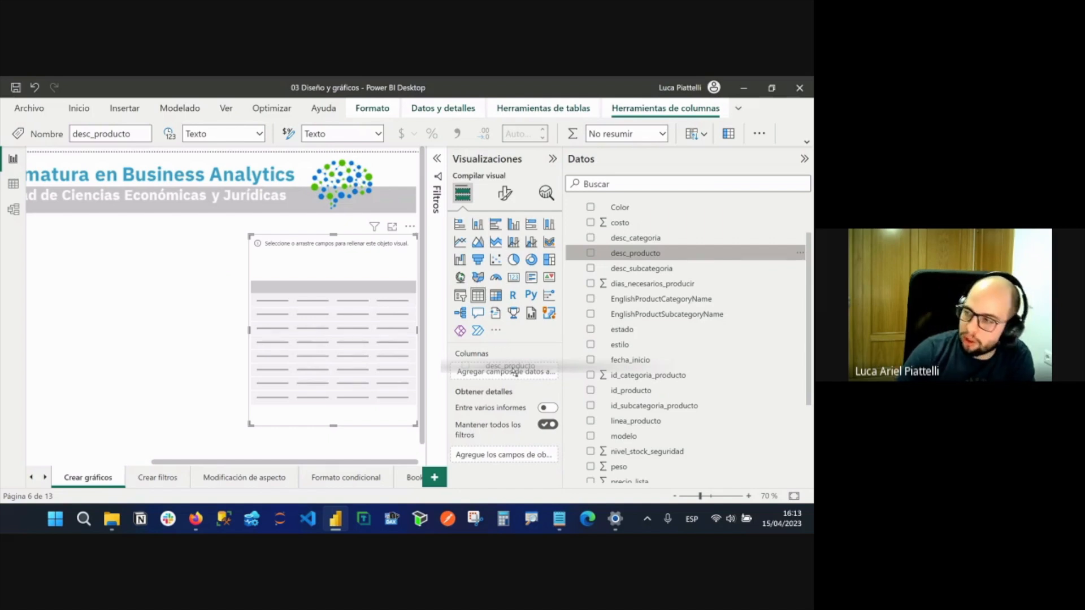
{"action": "mouse_move", "coordinate": [514, 371]}
{"action": "left_mouse_down"}
{"action": "mouse_move", "coordinate": [401, 323]}
{"action": "mouse_move", "coordinate": [399, 294]}
{"action": "mouse_move", "coordinate": [504, 373]}
{"action": "left_mouse_up"}
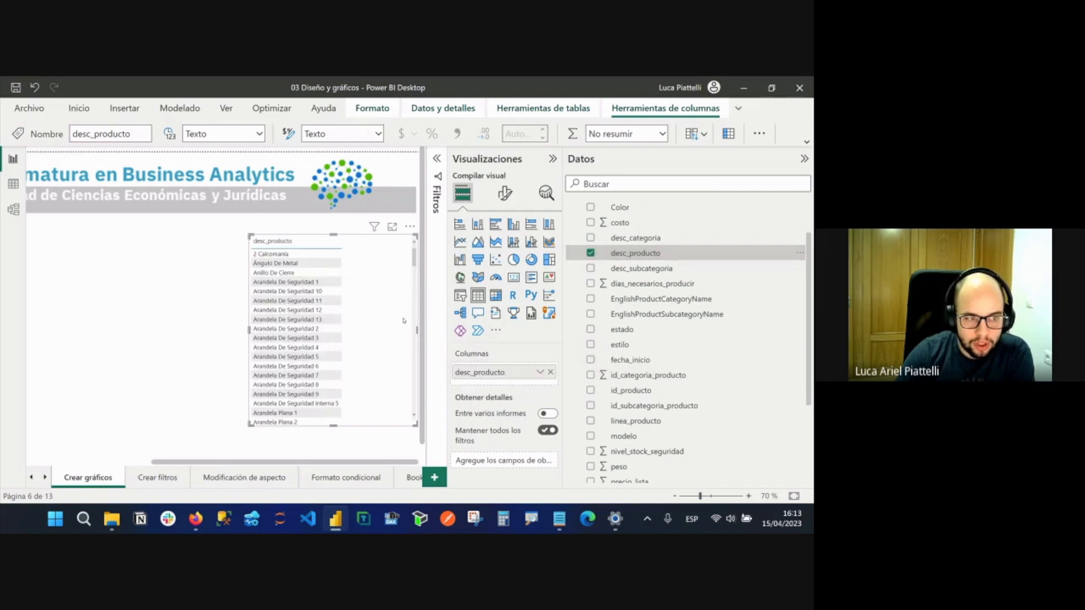
{"action": "scroll", "coordinate": [572, 238], "scroll_direction": "up", "scroll_amount": 2}
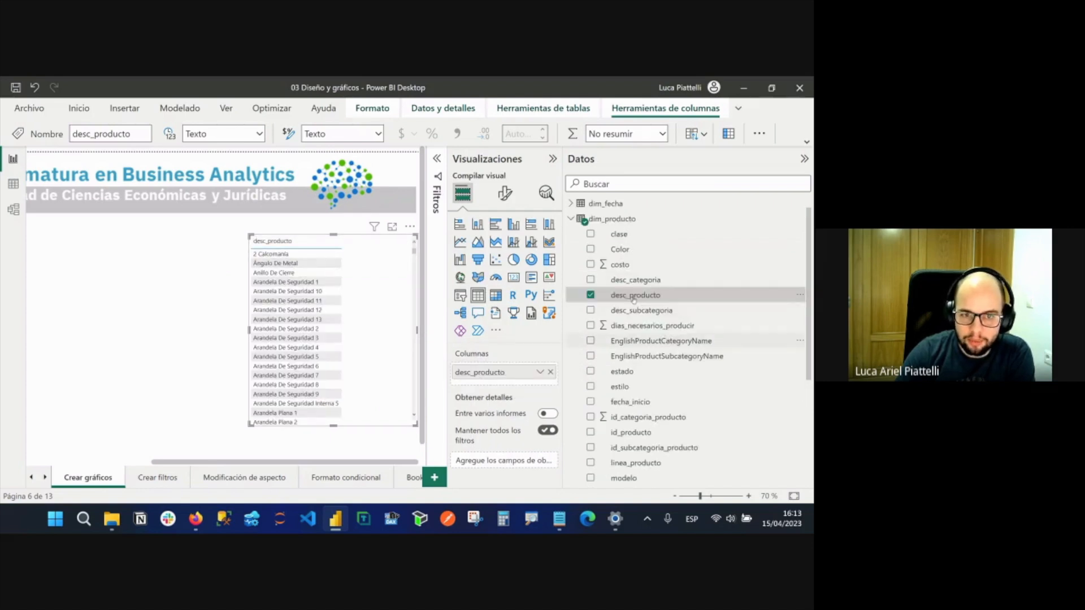
{"action": "left_click", "coordinate": [571, 236]}
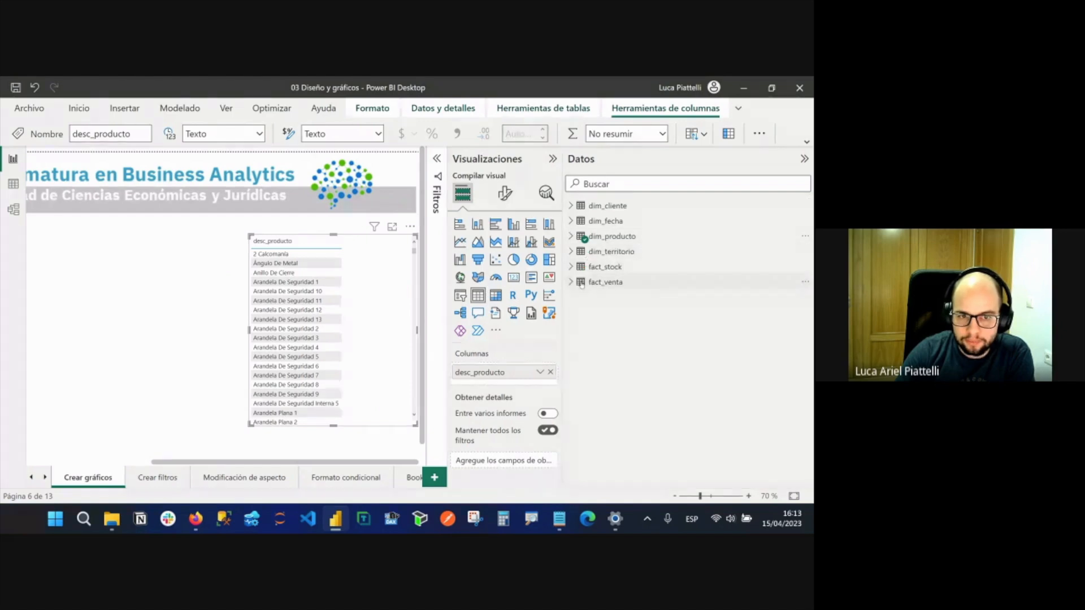
{"action": "left_click", "coordinate": [572, 282]}
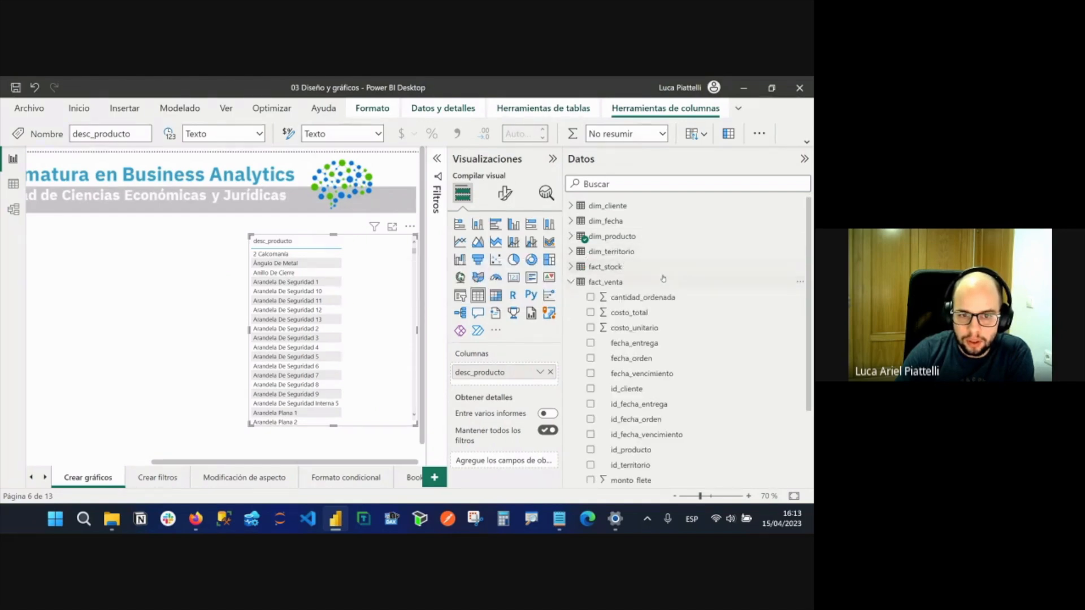
{"action": "scroll", "coordinate": [661, 277], "scroll_direction": "down", "scroll_amount": 3}
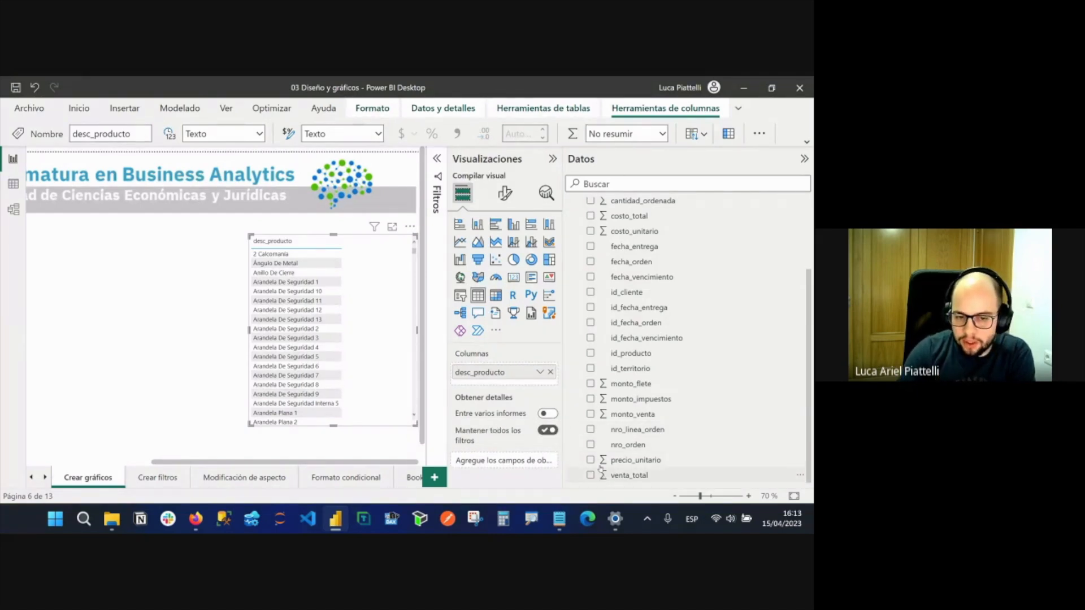
{"action": "left_click_drag", "start_coordinate": [655, 479], "coordinate": [509, 382]}
{"action": "left_click_drag", "start_coordinate": [509, 382], "coordinate": [516, 382]}
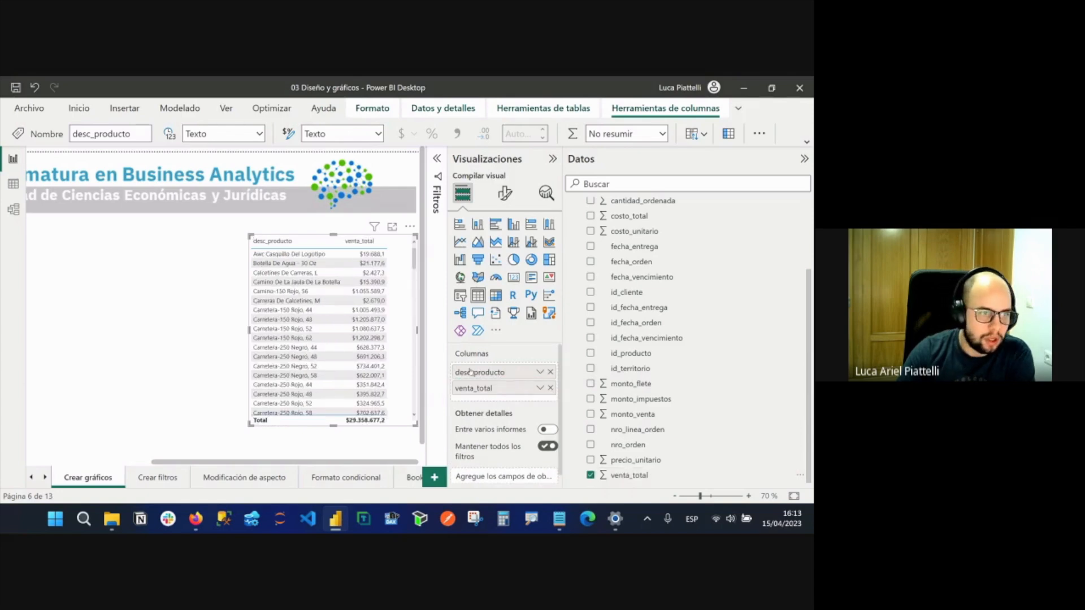
Collapse the Visualizaciones and Datos panes, move the table visual to the page's right edge, and reopen both panes.
{"action": "left_click", "coordinate": [553, 159]}
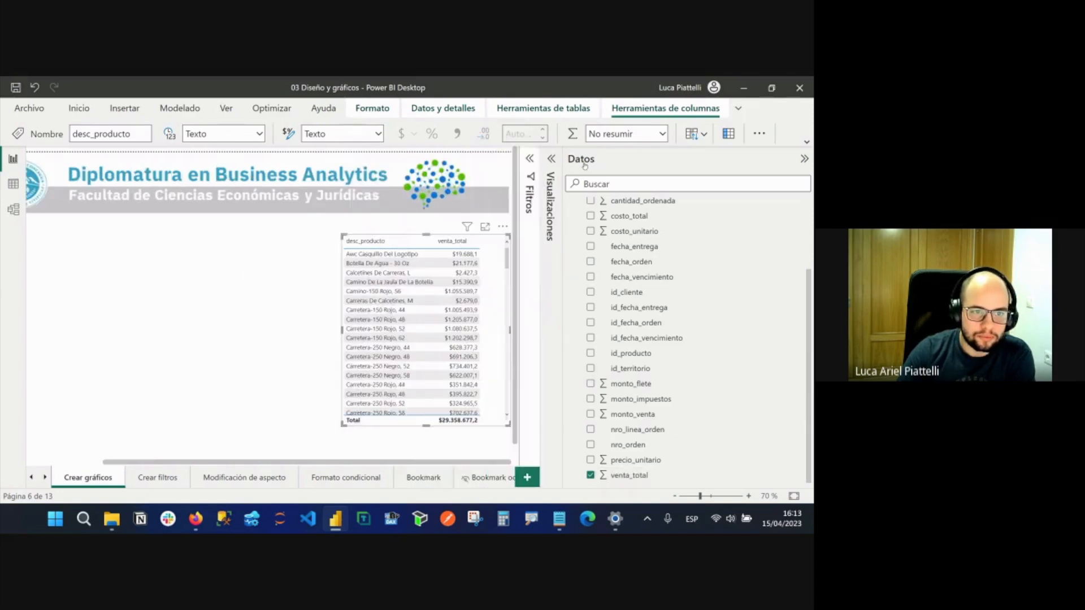
{"action": "left_click", "coordinate": [804, 159]}
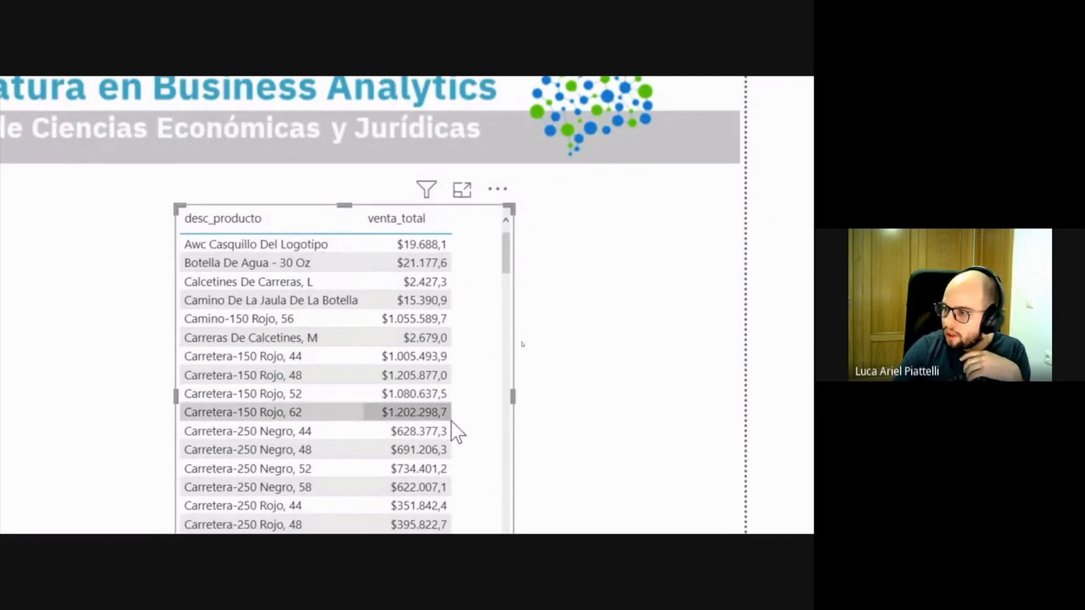
{"action": "mouse_move", "coordinate": [452, 421]}
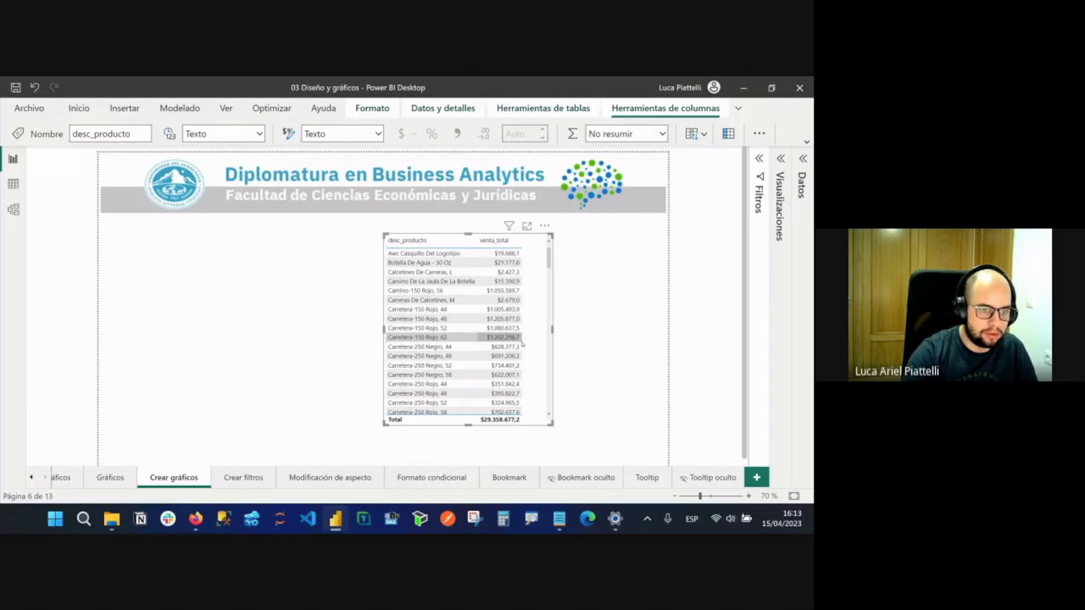
{"action": "left_click_drag", "start_coordinate": [523, 344], "coordinate": [638, 347]}
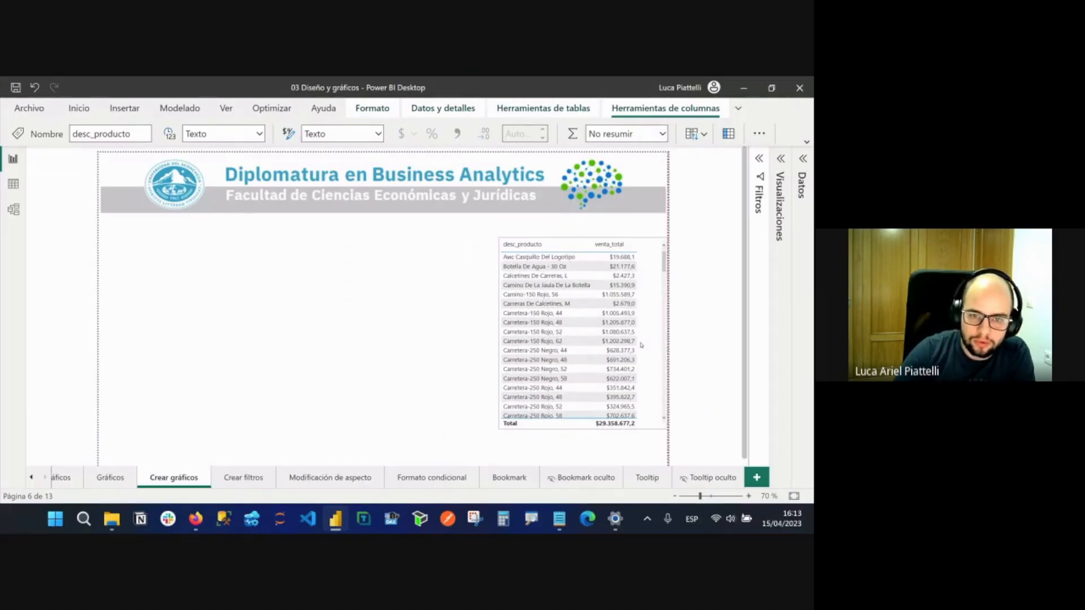
{"action": "left_click", "coordinate": [779, 169]}
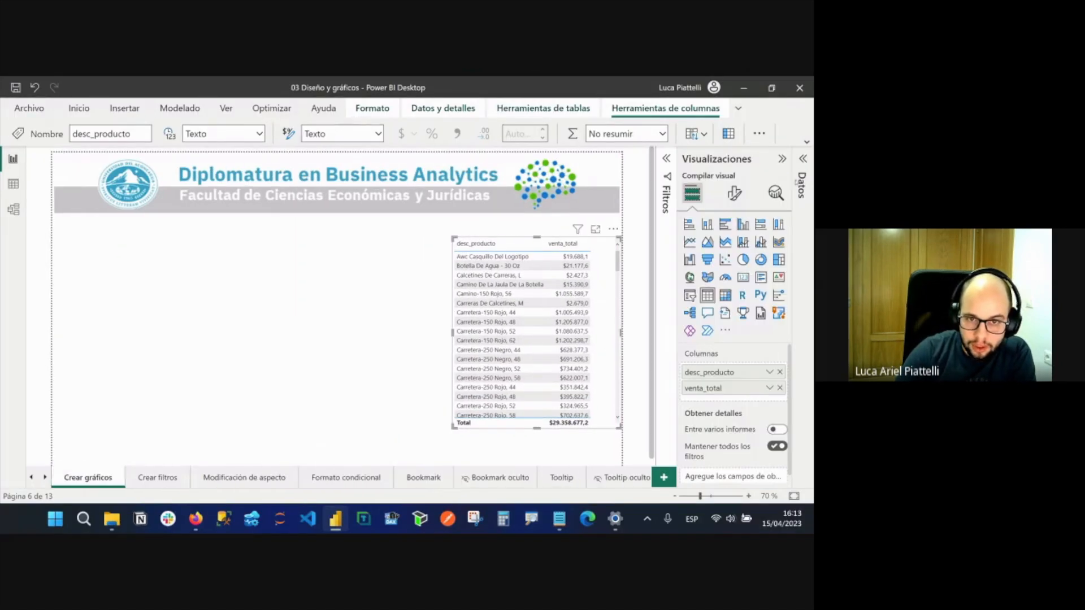
{"action": "left_click", "coordinate": [803, 162]}
{"action": "scroll", "coordinate": [317, 366], "scroll_direction": "right", "scroll_amount": 5}
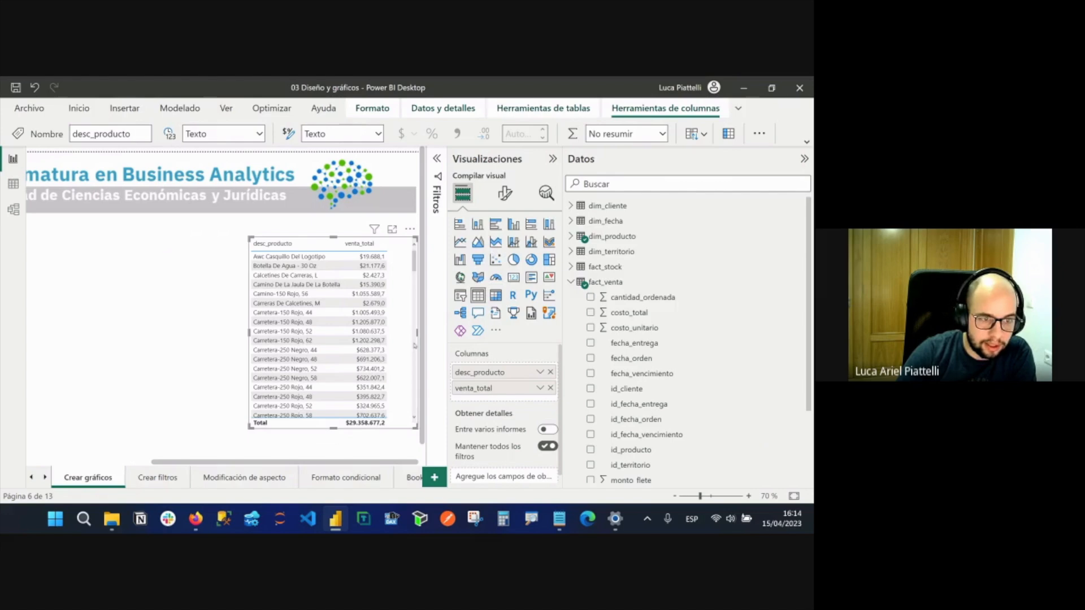
Switch the table visual to a clustered bar chart and back to a table.
{"action": "left_click", "coordinate": [495, 225]}
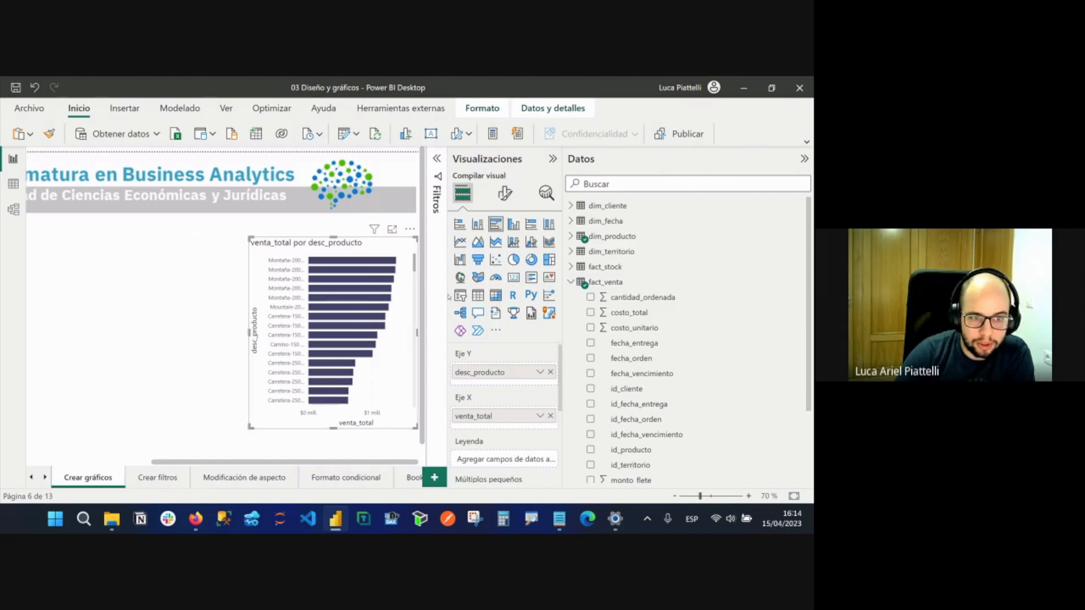
{"action": "left_click", "coordinate": [476, 296]}
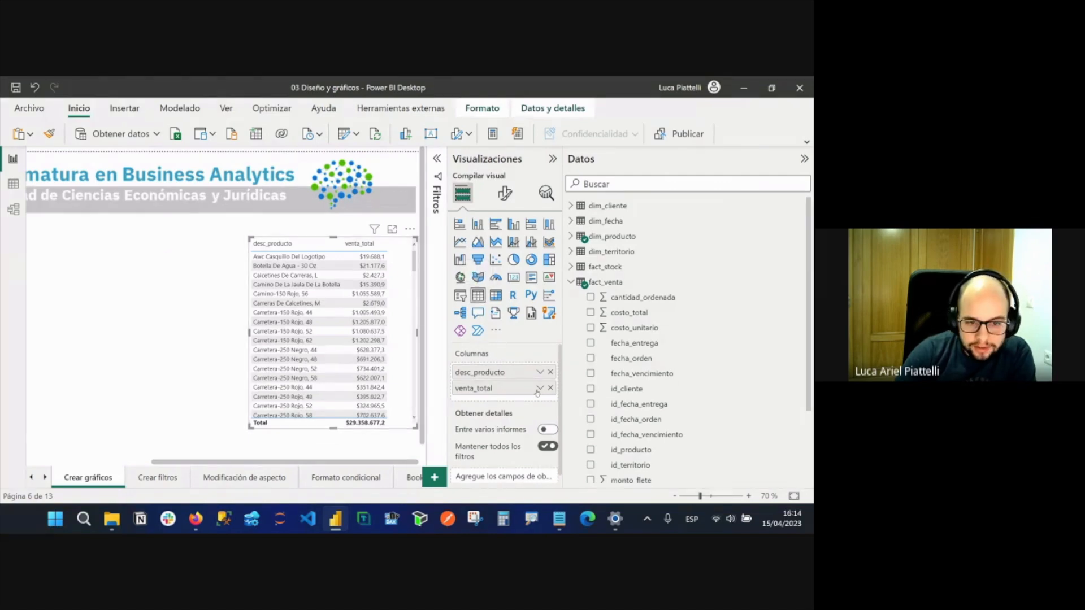
Replace venta_total with costo_total from fact_venta in the table visual's columns.
{"action": "scroll", "coordinate": [590, 374], "scroll_direction": "down", "scroll_amount": 3}
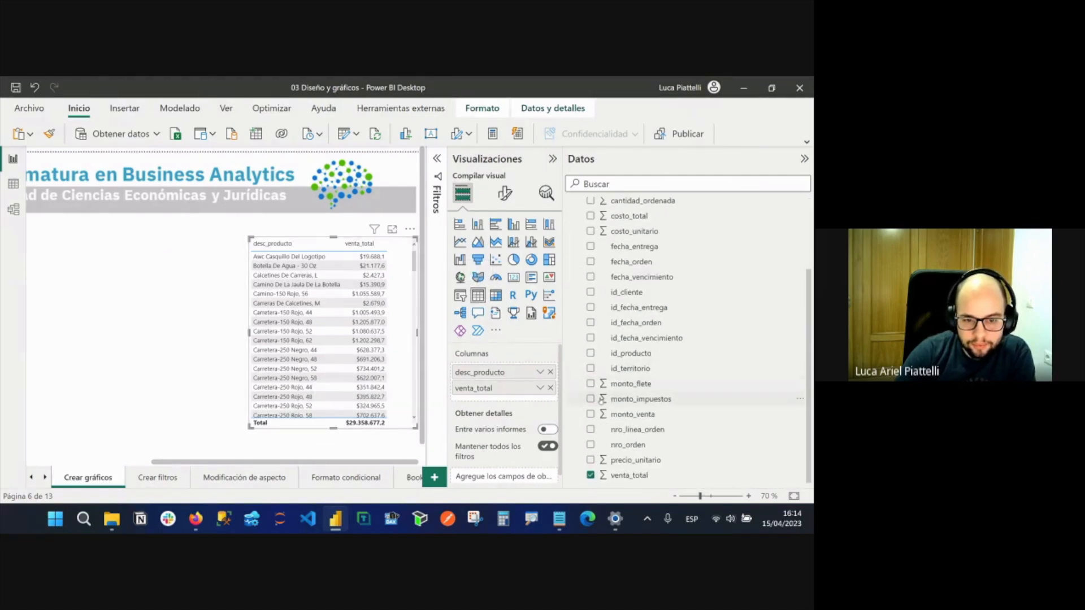
{"action": "left_click", "coordinate": [551, 388]}
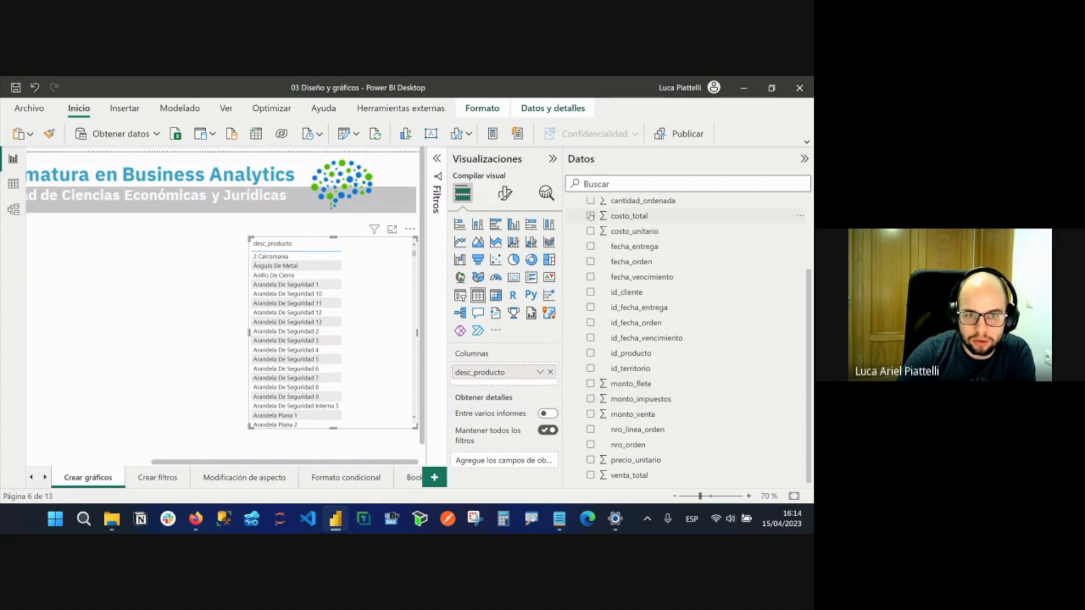
{"action": "left_click", "coordinate": [591, 216]}
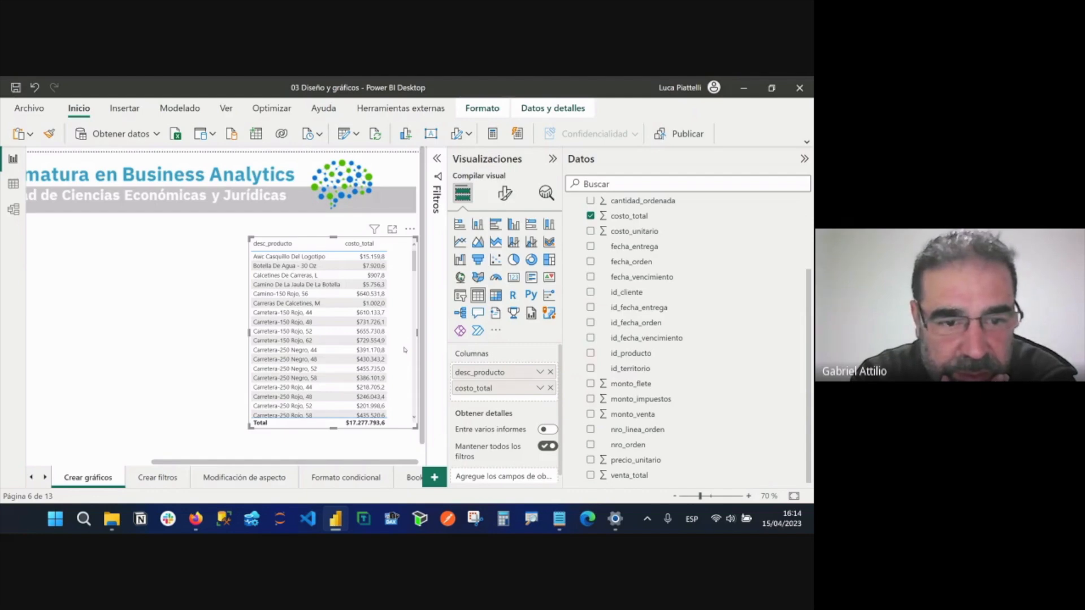
Duplicate the table visual and place the two tables side by side on the page.
{"action": "key", "text": "ctrl+c"}
{"action": "key", "text": "ctrl+v"}
{"action": "left_click_drag", "start_coordinate": [405, 350], "coordinate": [219, 350]}
Convert the right-hand table to a clustered bar chart and delete that visual.
{"action": "left_click", "coordinate": [405, 275]}
{"action": "left_click", "coordinate": [492, 226]}
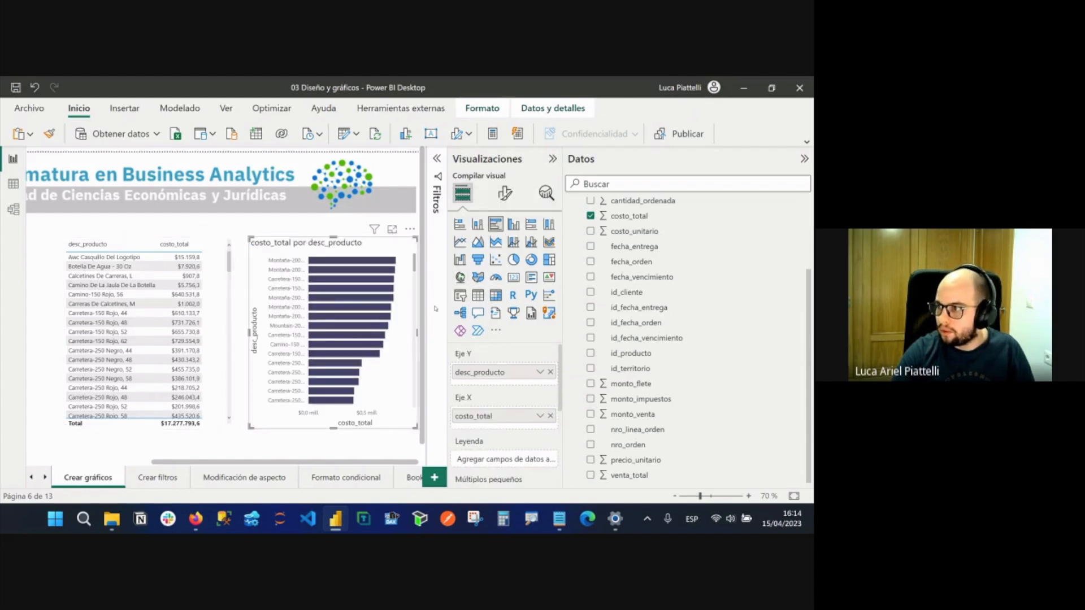
{"action": "key", "text": "Delete"}
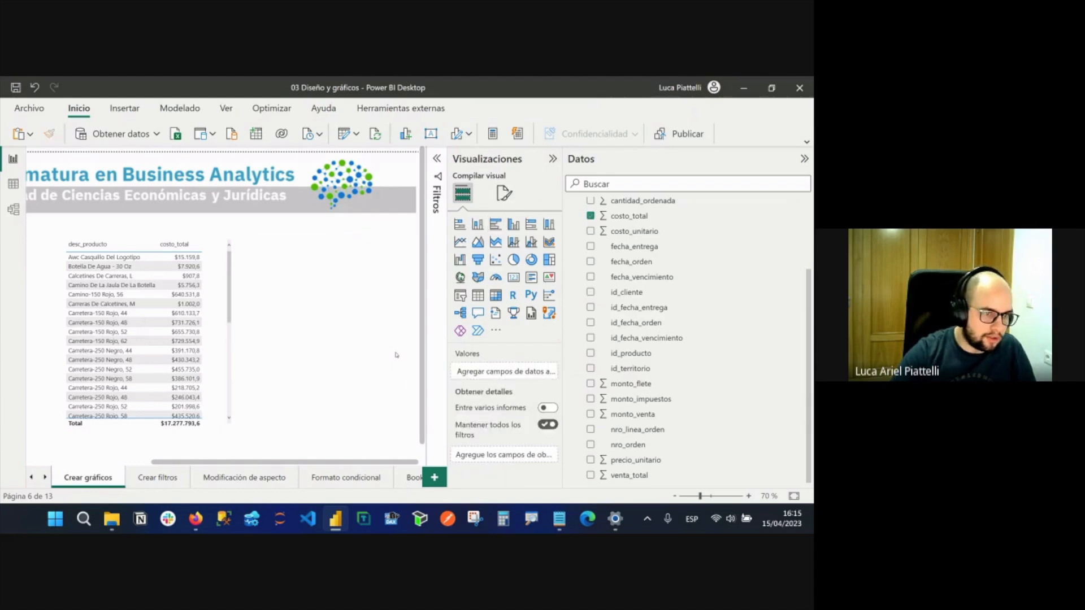
Add a new clustered bar chart beside the table, with costo_total on the X axis and desc_producto on the Y axis.
{"action": "left_click", "coordinate": [496, 225]}
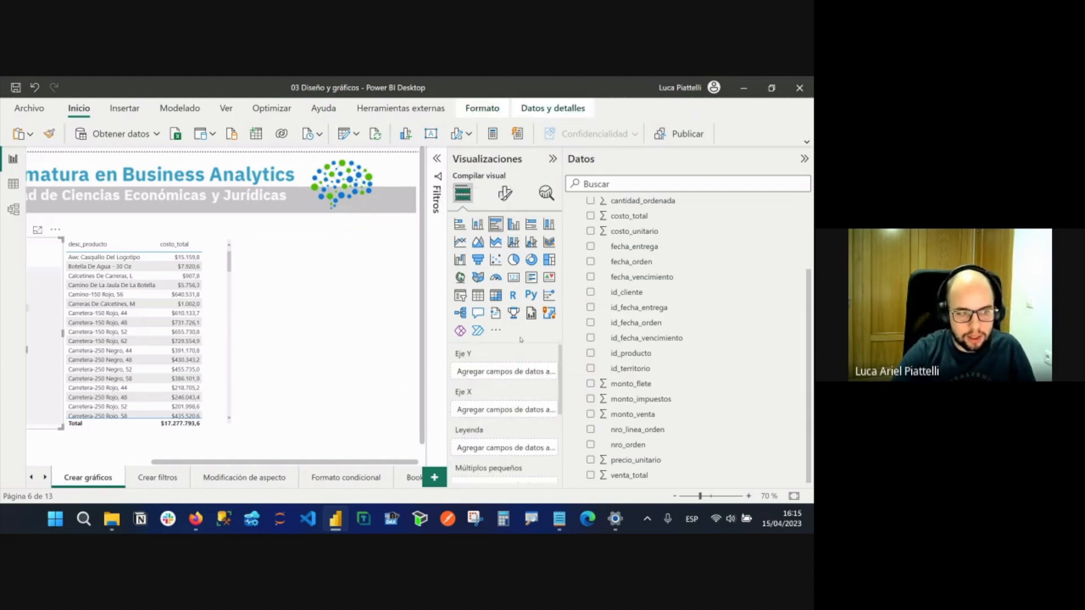
{"action": "left_click_drag", "start_coordinate": [28, 292], "coordinate": [383, 288]}
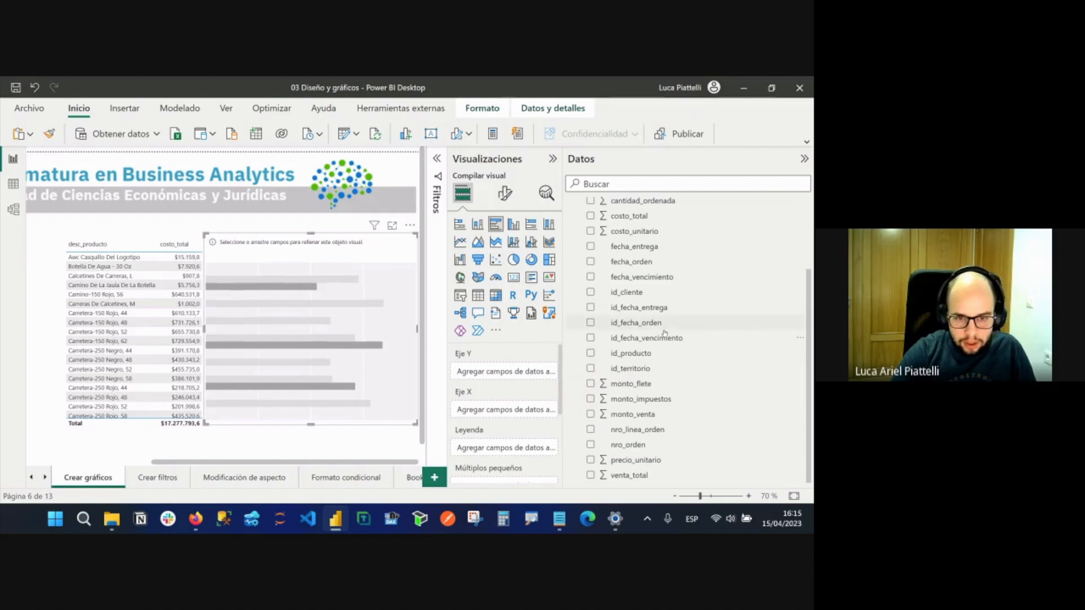
{"action": "left_click", "coordinate": [590, 216]}
{"action": "left_click", "coordinate": [588, 236]}
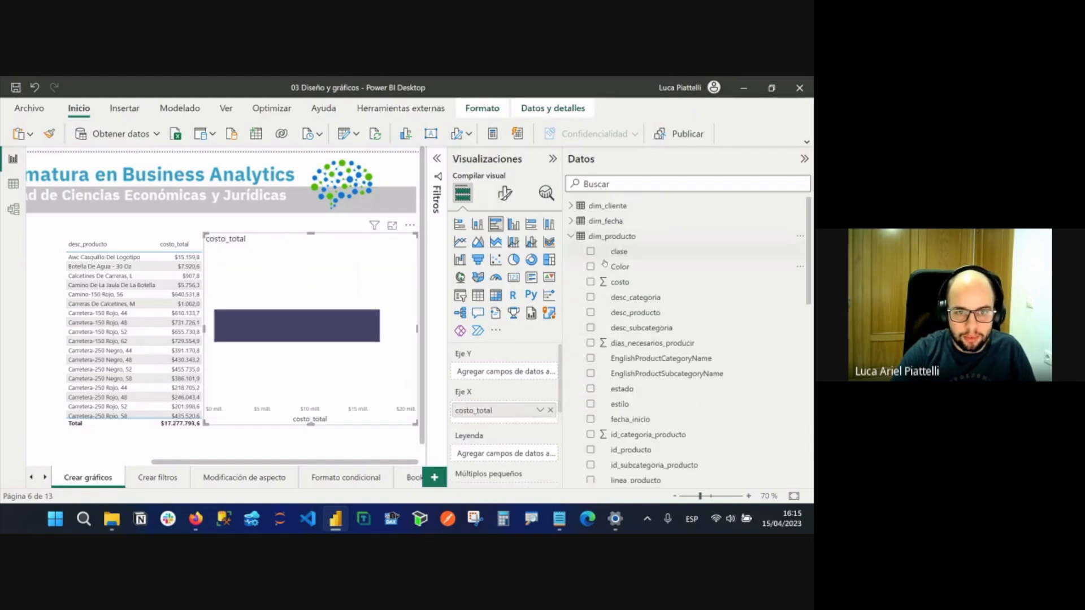
{"action": "left_click_drag", "start_coordinate": [629, 314], "coordinate": [503, 373]}
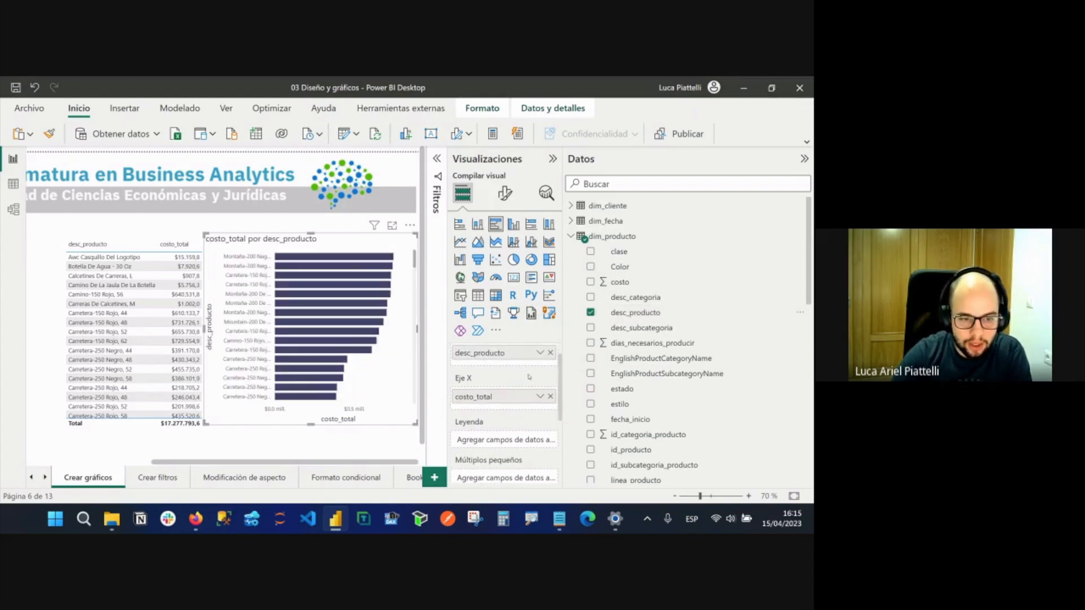
Clear both axes of the bar chart, then assign desc_producto to the Y axis and costo_total to the X axis again.
{"action": "scroll", "coordinate": [515, 381], "scroll_direction": "up", "scroll_amount": 1}
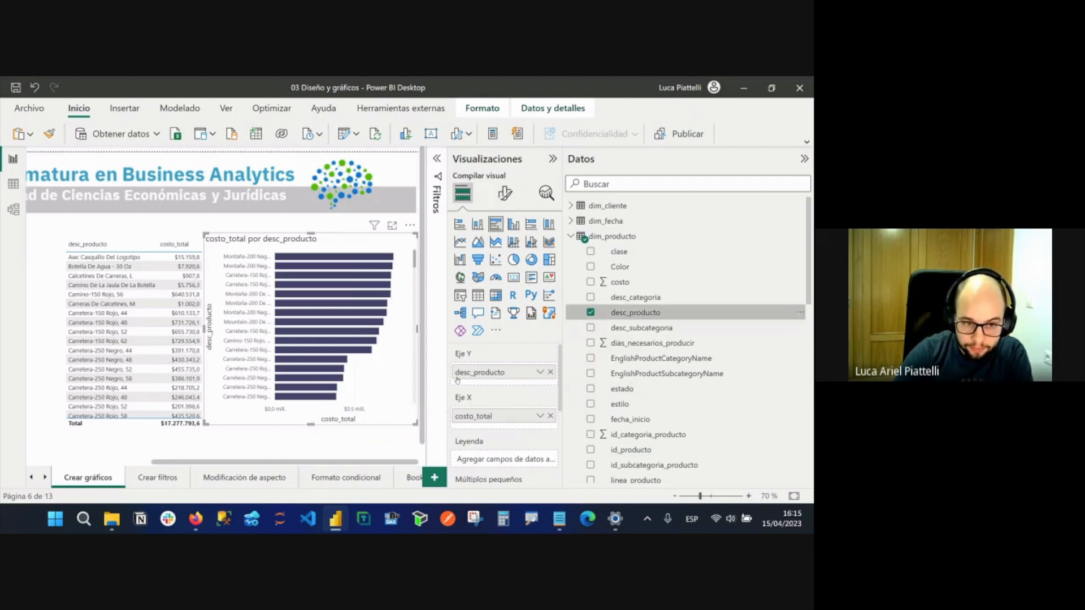
{"action": "left_click", "coordinate": [550, 416]}
{"action": "left_click", "coordinate": [549, 372]}
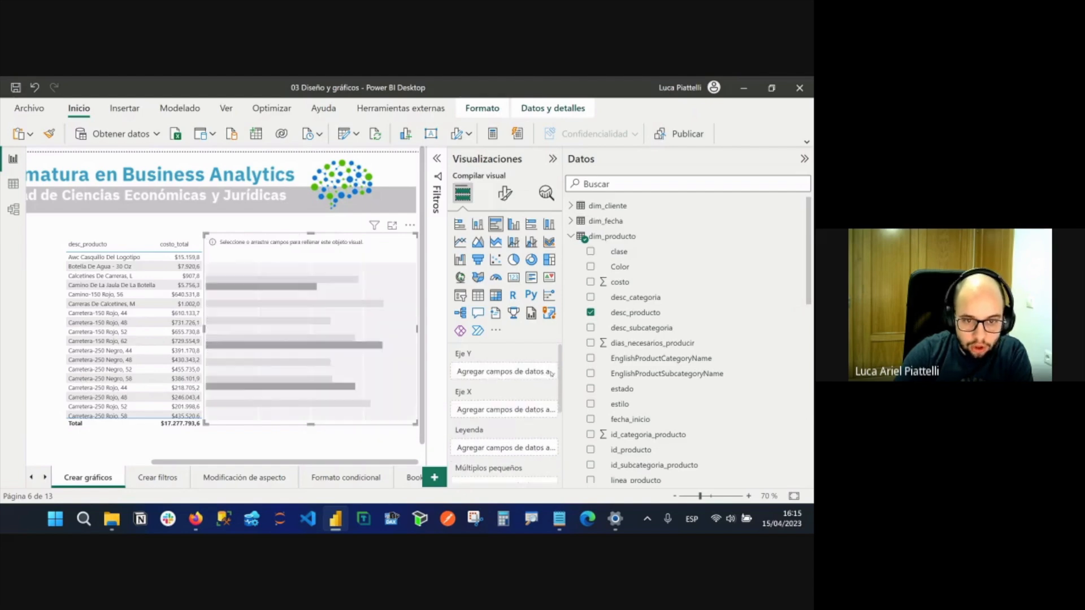
{"action": "left_click_drag", "start_coordinate": [642, 327], "coordinate": [483, 372]}
{"action": "scroll", "coordinate": [661, 396], "scroll_direction": "down", "scroll_amount": 12}
{"action": "left_click_drag", "start_coordinate": [621, 218], "coordinate": [496, 418]}
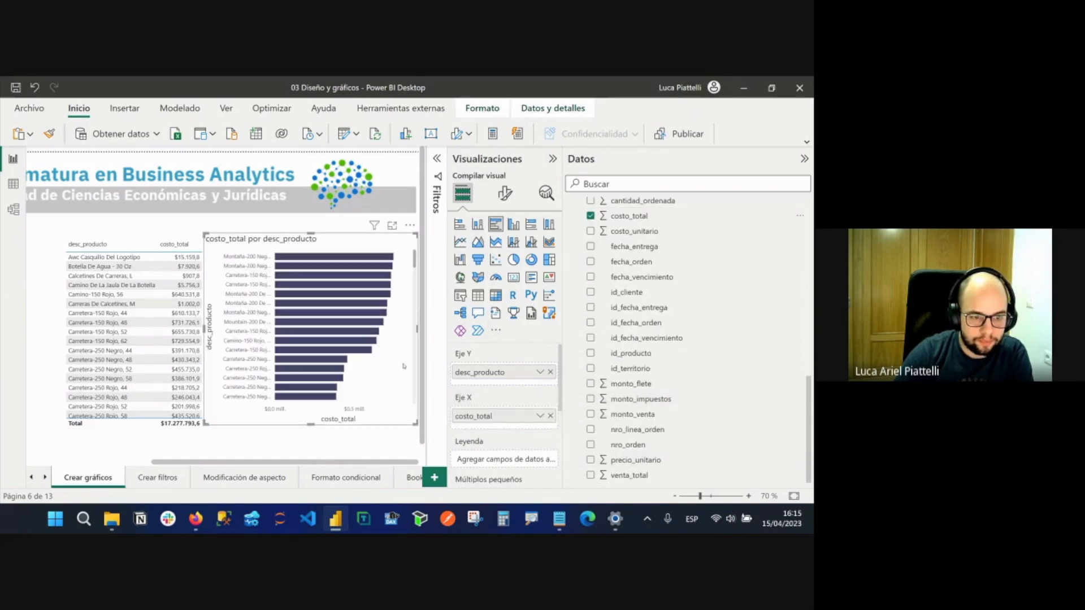
Review the bar chart's remaining field wells, then shift the table left and narrow the chart to leave a gap between them.
{"action": "scroll", "coordinate": [490, 391], "scroll_direction": "down", "scroll_amount": 1}
{"action": "scroll", "coordinate": [525, 424], "scroll_direction": "down", "scroll_amount": 2}
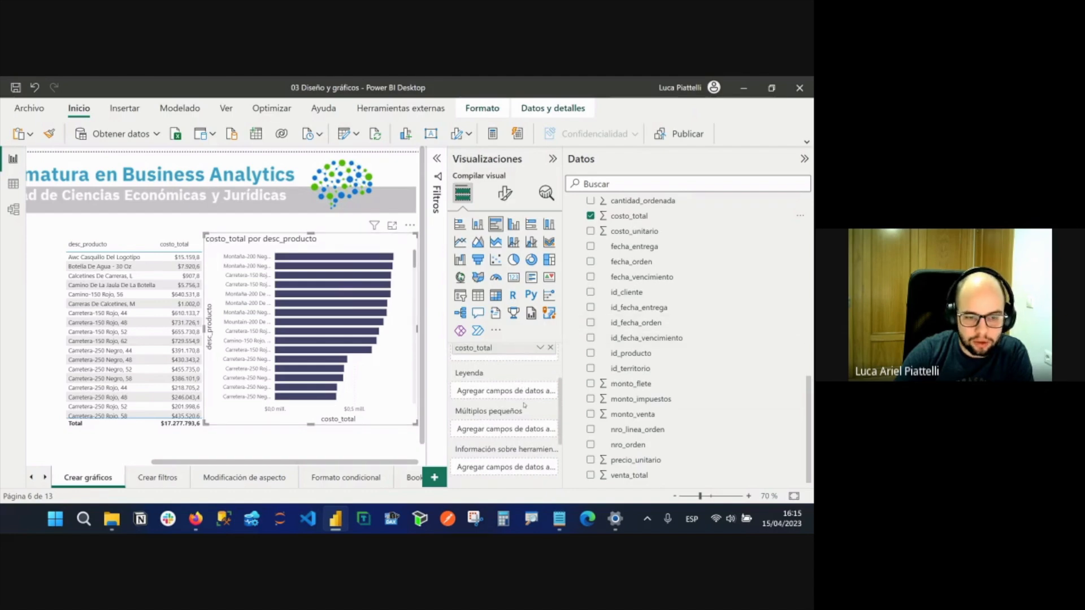
{"action": "scroll", "coordinate": [516, 395], "scroll_direction": "up", "scroll_amount": 3}
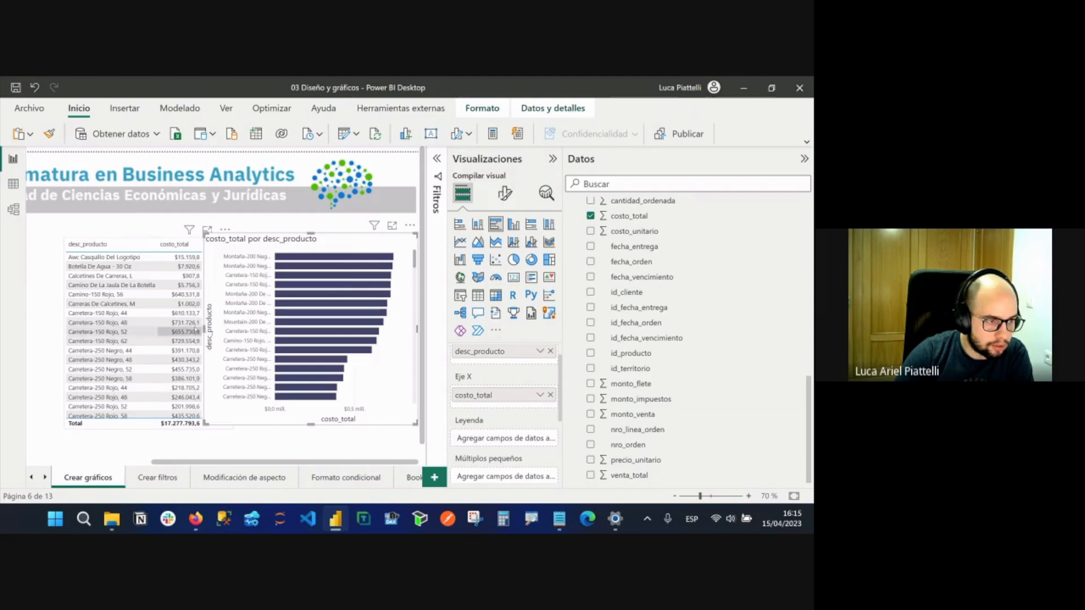
{"action": "left_click", "coordinate": [141, 331]}
{"action": "left_click", "coordinate": [315, 300]}
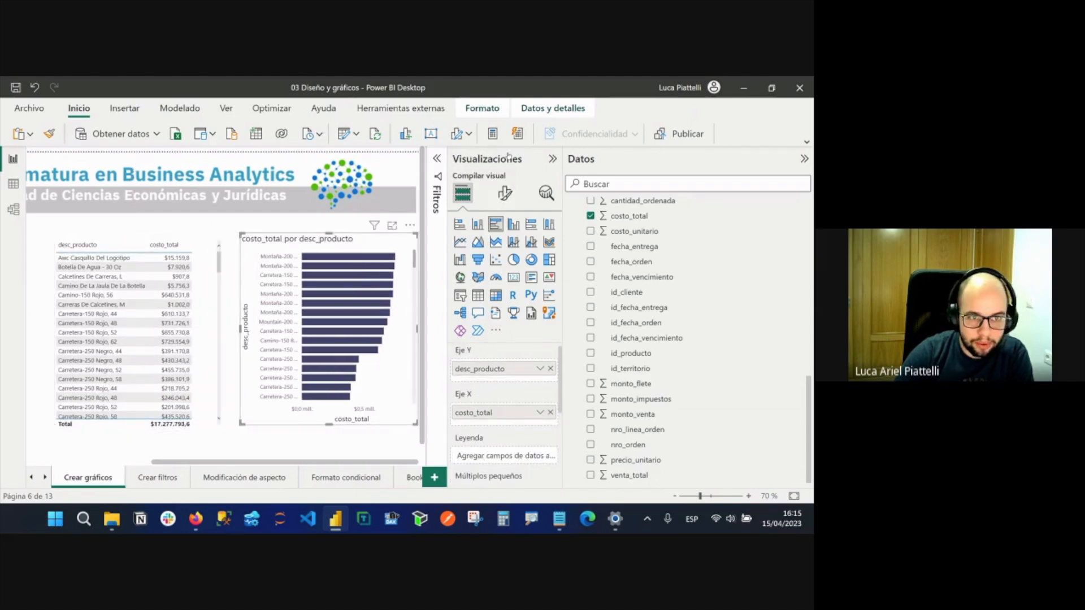
Collapse the Visualizaciones pane and view the table and bar chart side by side on the page.
{"action": "left_click", "coordinate": [553, 159]}
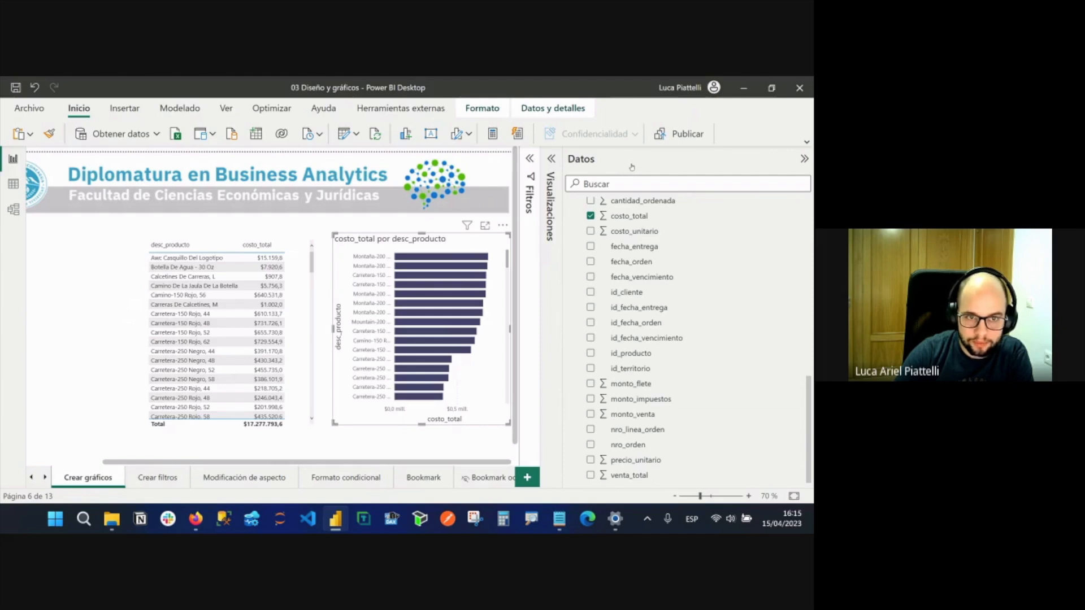
{"action": "left_click", "coordinate": [632, 167]}
{"action": "left_click", "coordinate": [805, 161]}
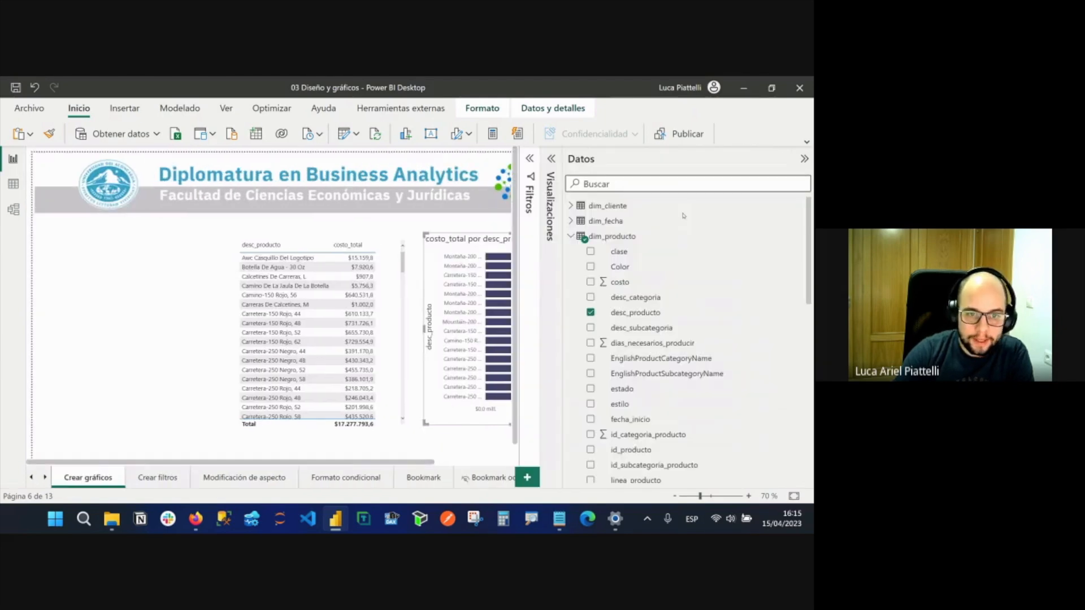
{"action": "scroll", "coordinate": [446, 450], "scroll_direction": "right", "scroll_amount": 2}
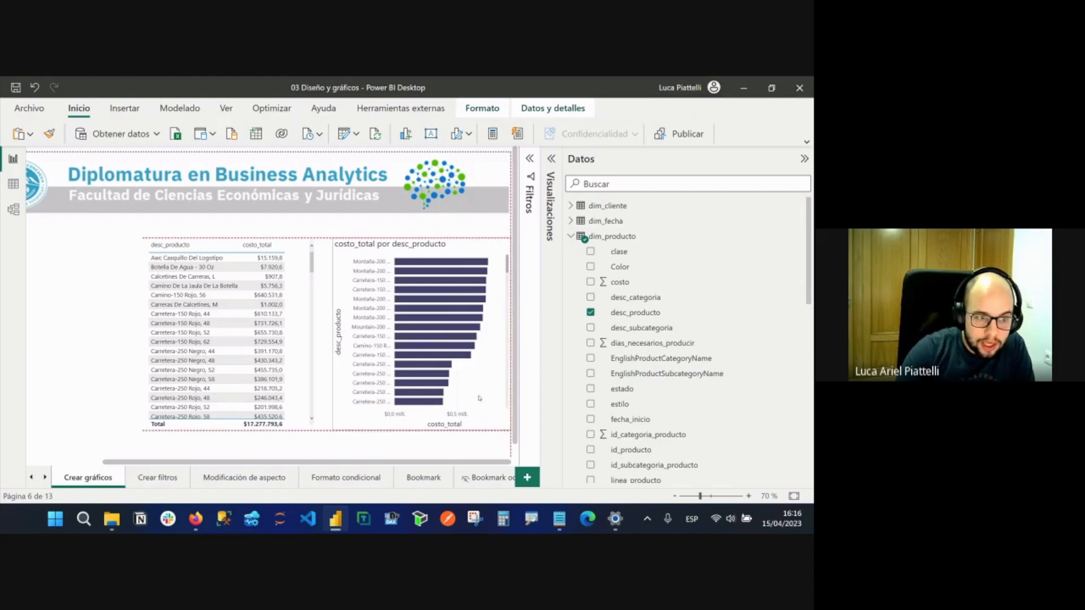
{"action": "left_click", "coordinate": [550, 159]}
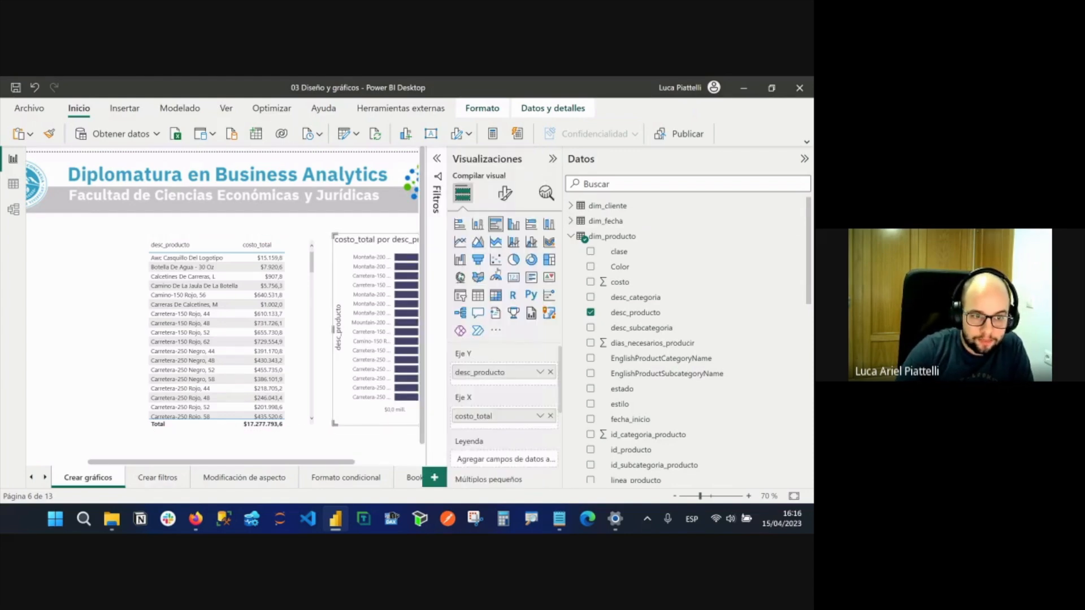
{"action": "left_click", "coordinate": [551, 159]}
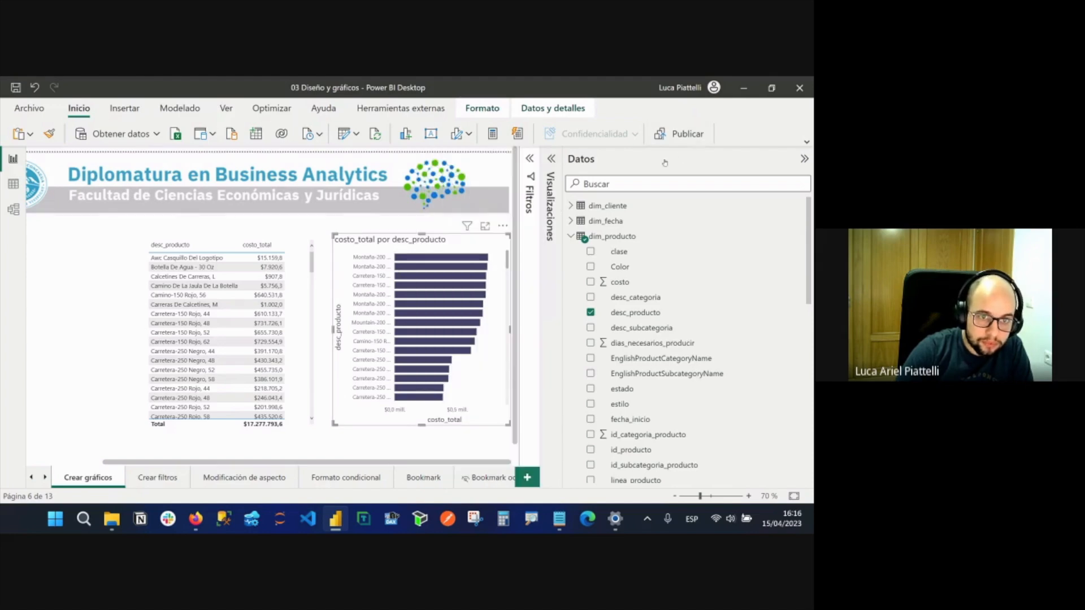
Align the table's top edge with the bar chart, then reposition and resize the chart to fill the space beside the table.
{"action": "left_click", "coordinate": [804, 159]}
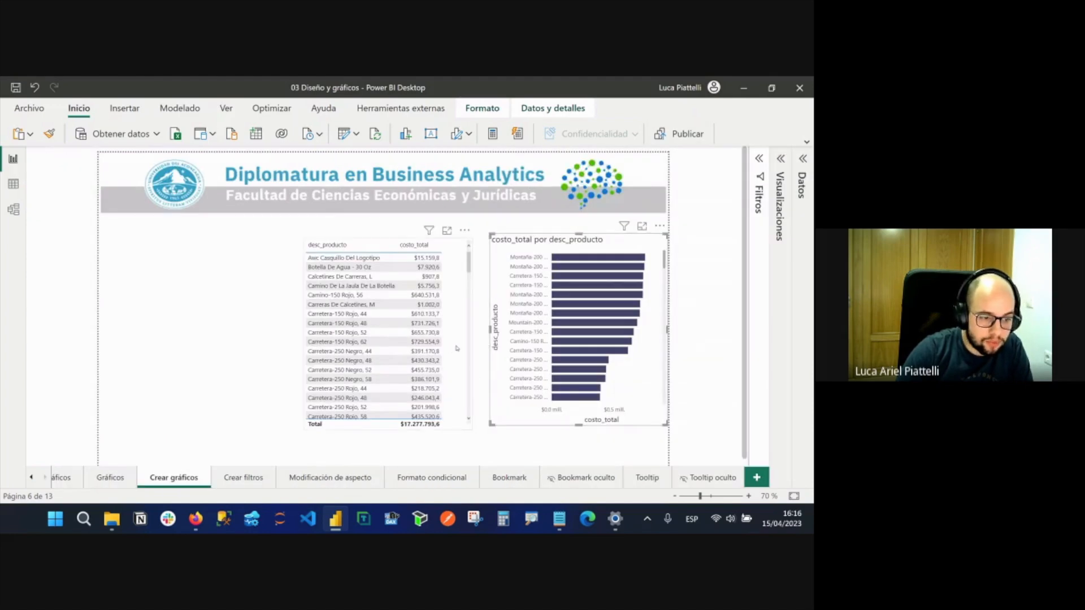
{"action": "mouse_move", "coordinate": [461, 348]}
{"action": "left_mouse_down"}
{"action": "mouse_move", "coordinate": [432, 346]}
{"action": "mouse_move", "coordinate": [449, 343]}
{"action": "left_mouse_up"}
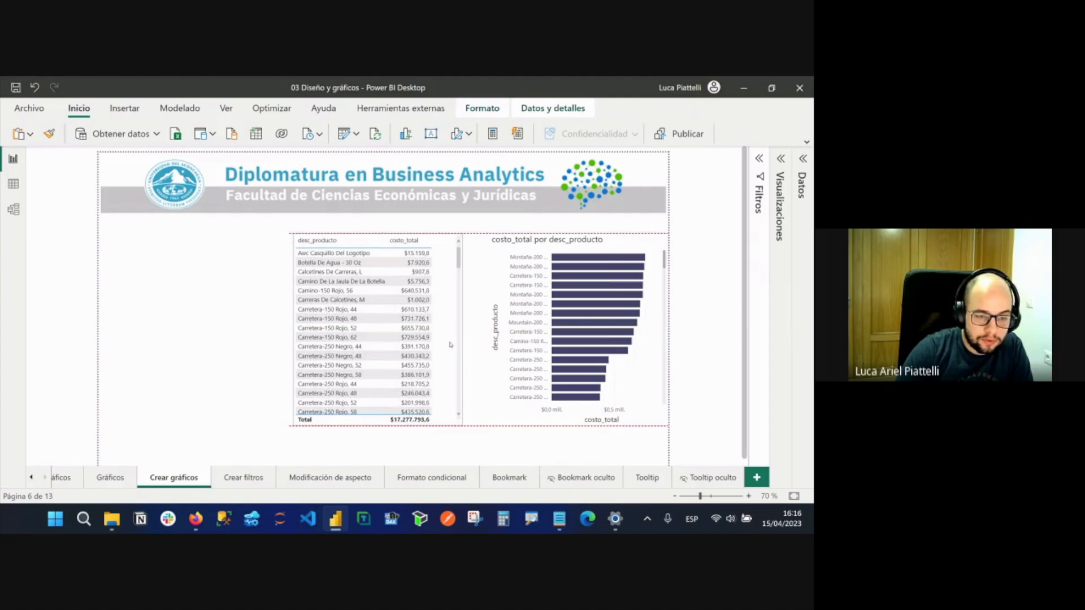
{"action": "left_click_drag", "start_coordinate": [640, 348], "coordinate": [598, 322]}
{"action": "left_click_drag", "start_coordinate": [468, 241], "coordinate": [504, 296]}
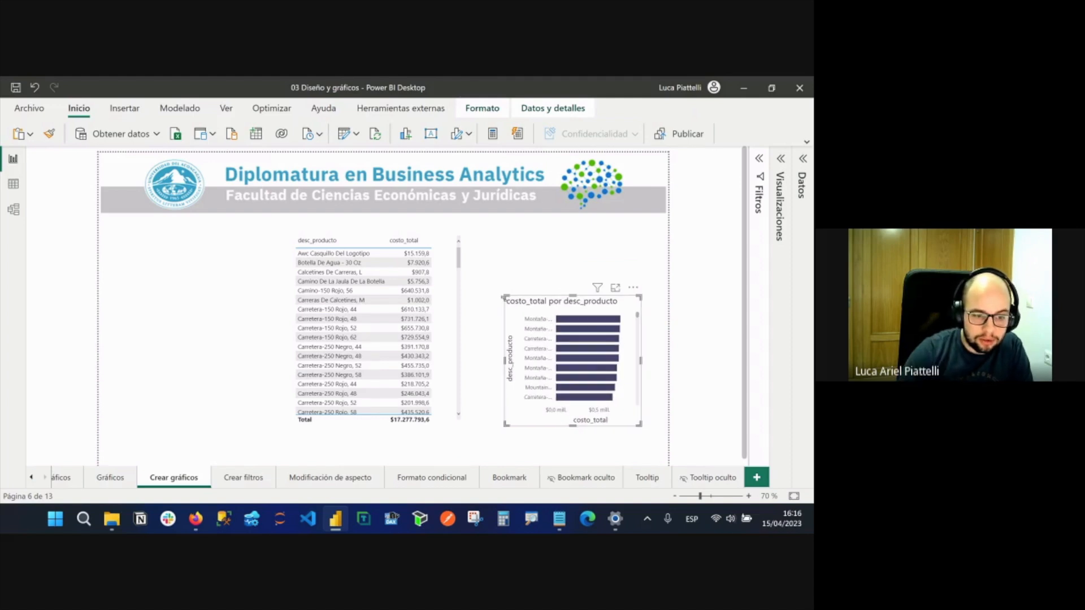
{"action": "left_click_drag", "start_coordinate": [582, 380], "coordinate": [562, 318]}
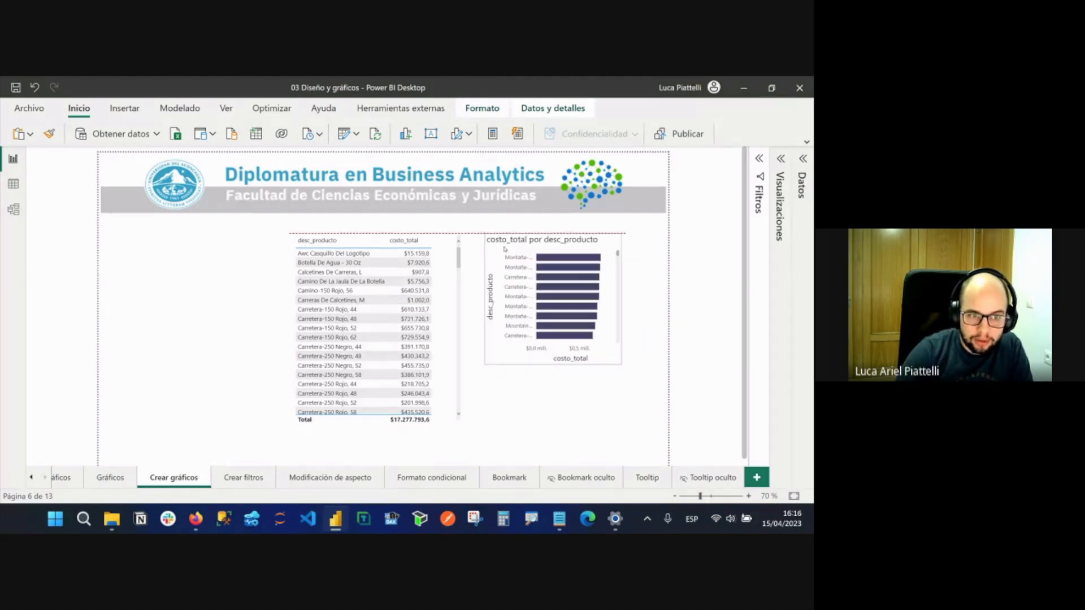
{"action": "left_click_drag", "start_coordinate": [620, 362], "coordinate": [674, 415]}
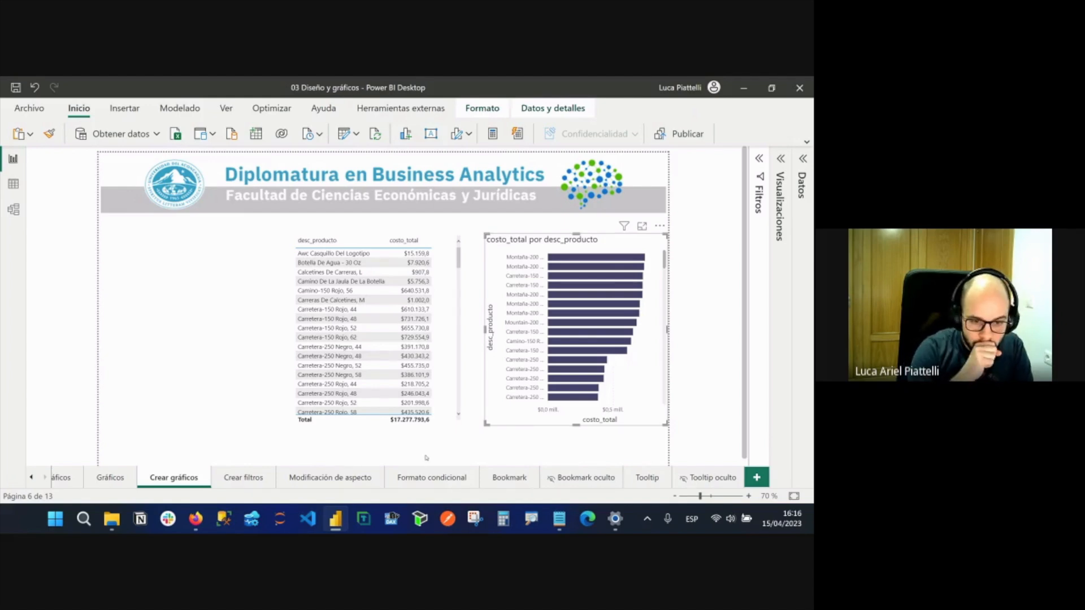
Examine the dimension and fact table relationships in the model view, then return to the report page.
{"action": "left_click", "coordinate": [781, 160]}
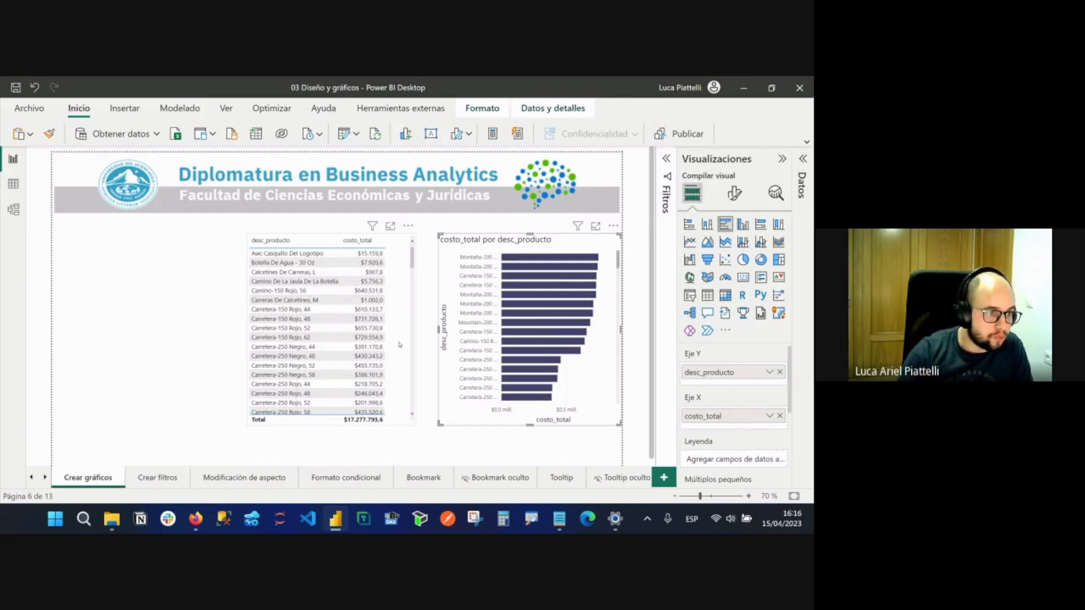
{"action": "left_click", "coordinate": [14, 210]}
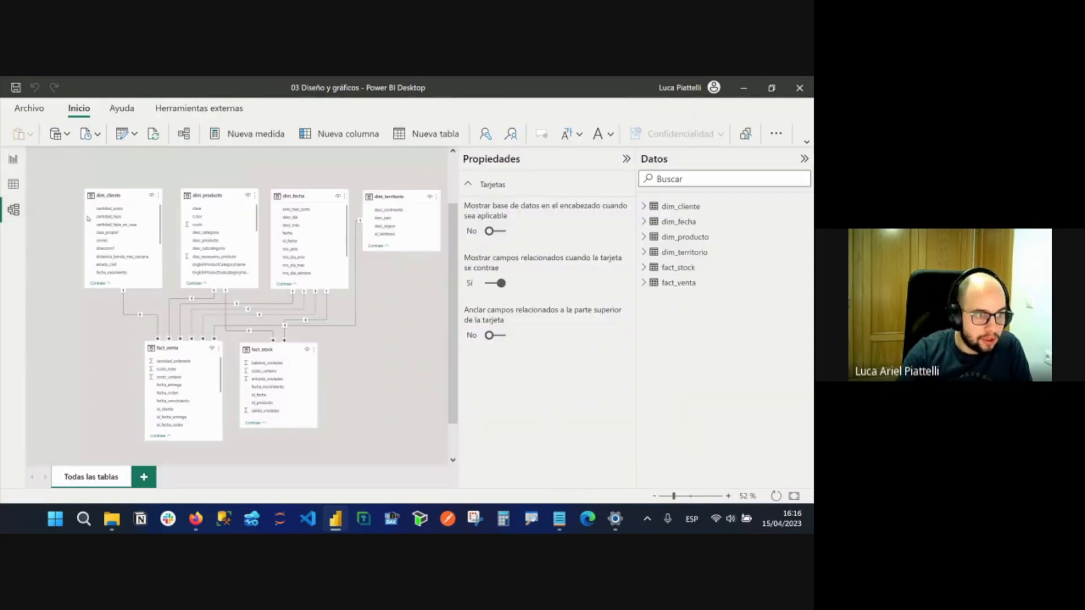
{"action": "left_click", "coordinate": [539, 159]}
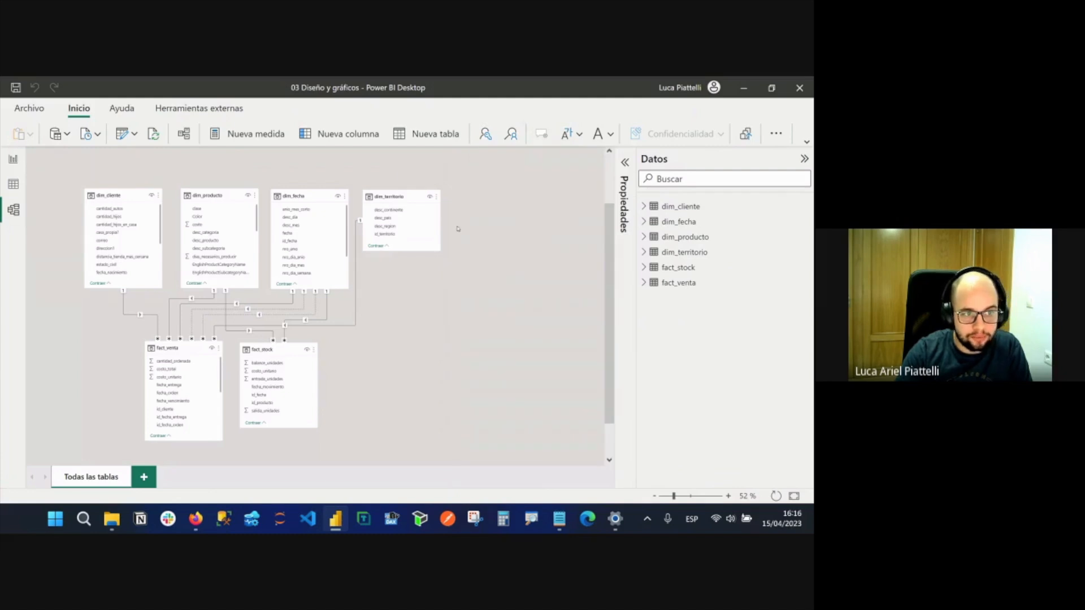
{"action": "scroll", "coordinate": [525, 314], "scroll_direction": "up", "scroll_amount": 2}
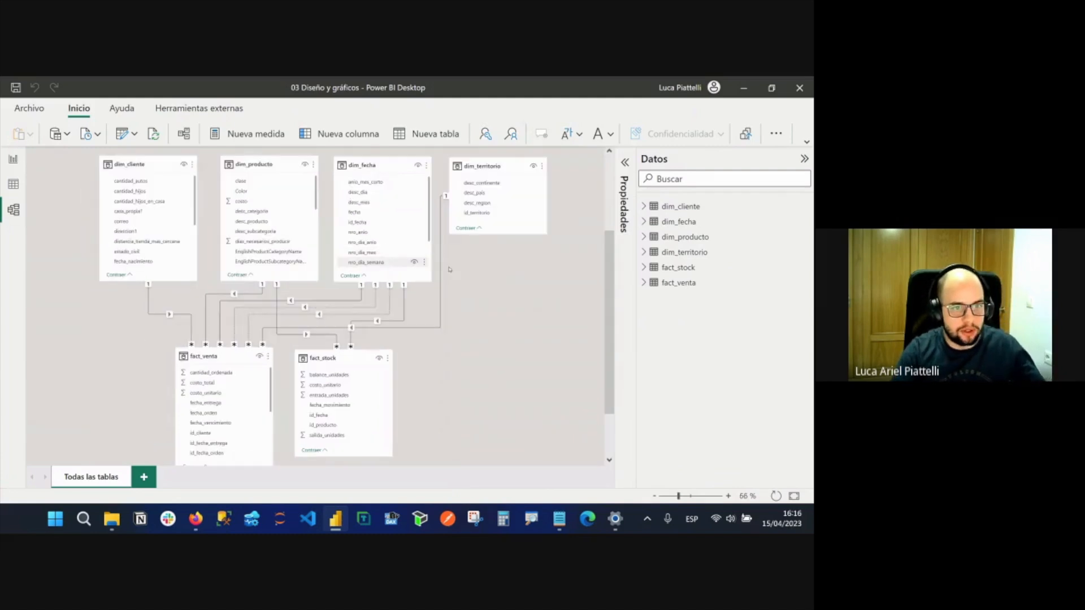
{"action": "scroll", "coordinate": [602, 322], "scroll_direction": "up", "scroll_amount": 1}
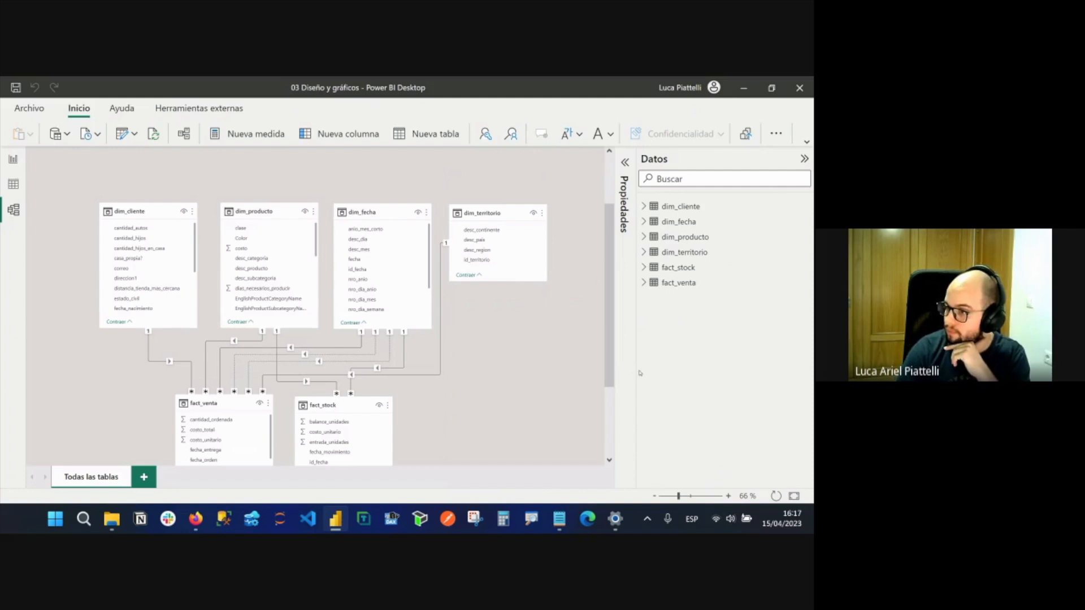
{"action": "left_click", "coordinate": [13, 159]}
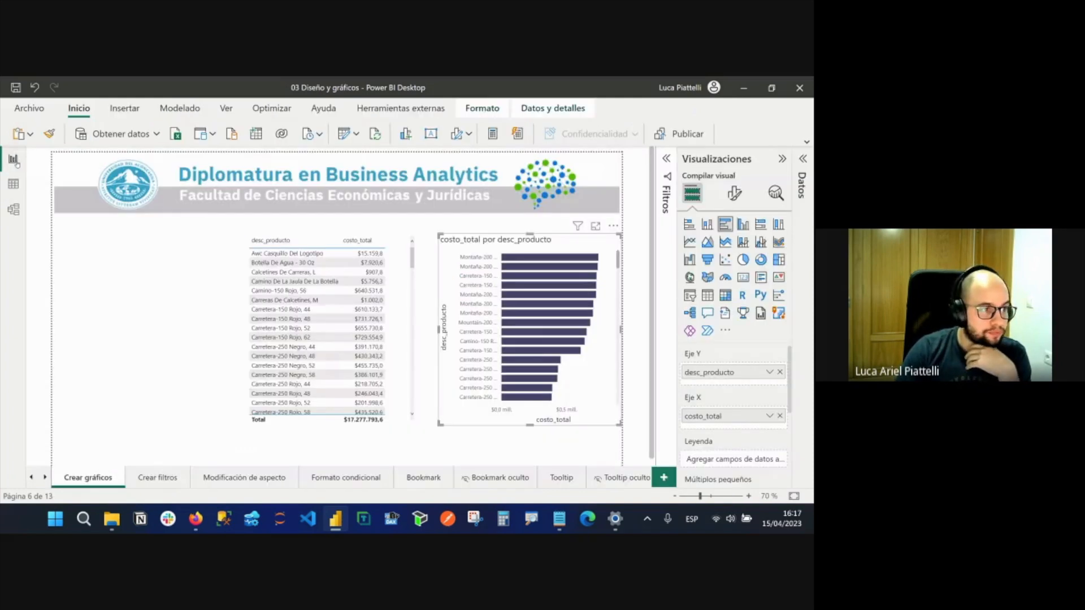
Add an empty slicer beside the product table, narrow it to fit the free space, and collapse the expanded field lists.
{"action": "left_click", "coordinate": [805, 205]}
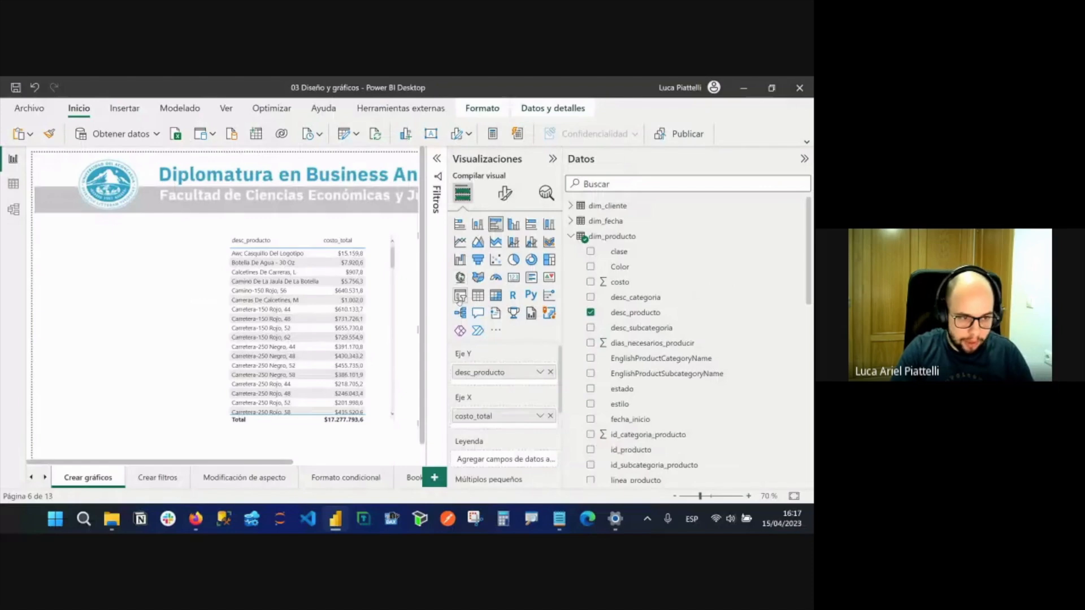
{"action": "left_click", "coordinate": [406, 295]}
{"action": "left_click", "coordinate": [461, 295]}
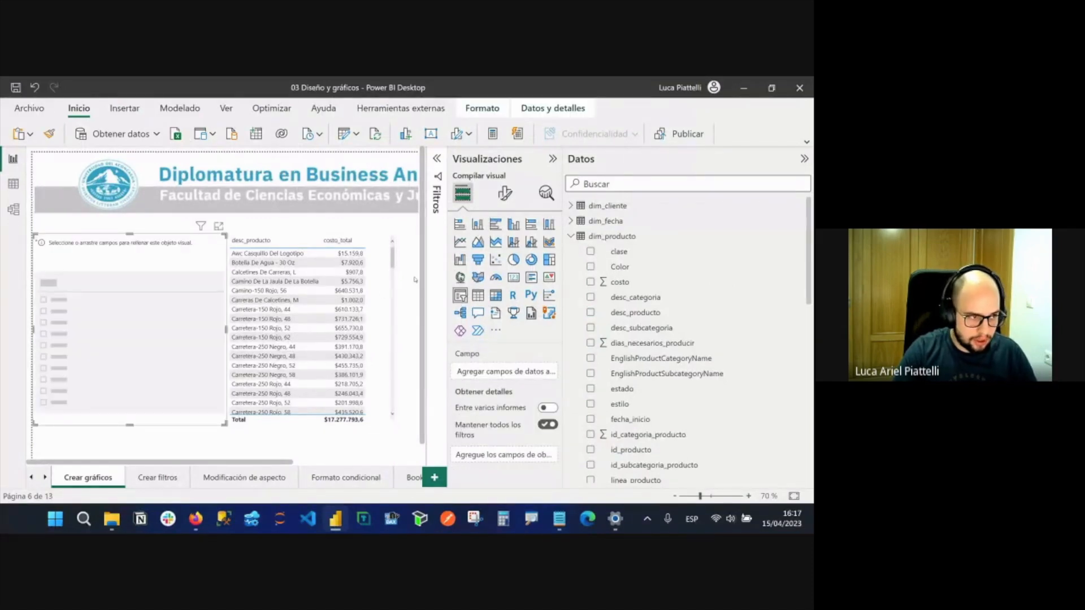
{"action": "left_click_drag", "start_coordinate": [220, 420], "coordinate": [174, 433]}
{"action": "left_click_drag", "start_coordinate": [144, 355], "coordinate": [182, 353]}
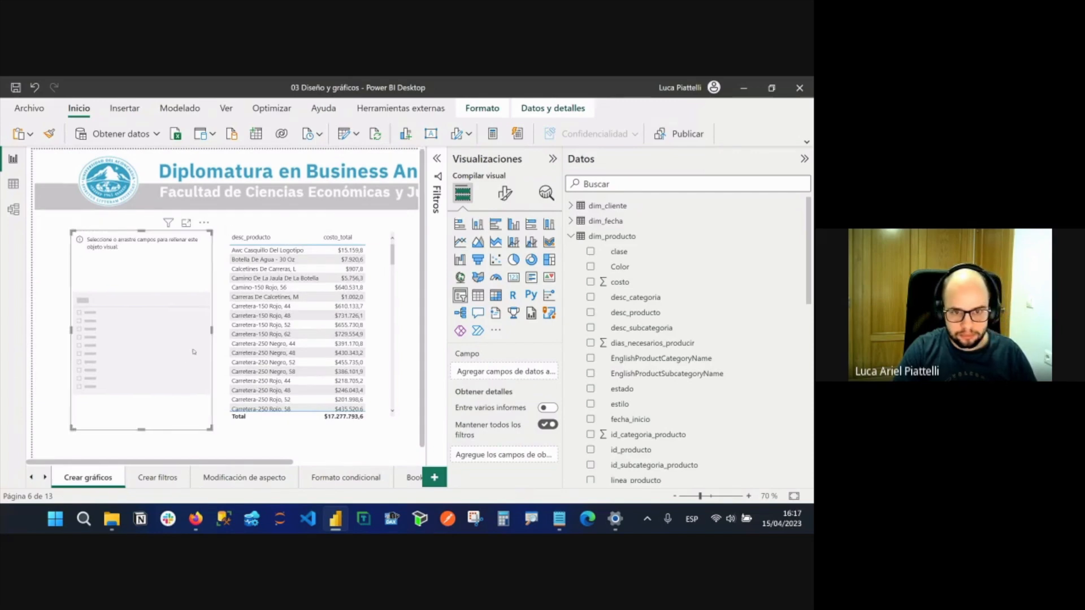
{"action": "left_click", "coordinate": [573, 237]}
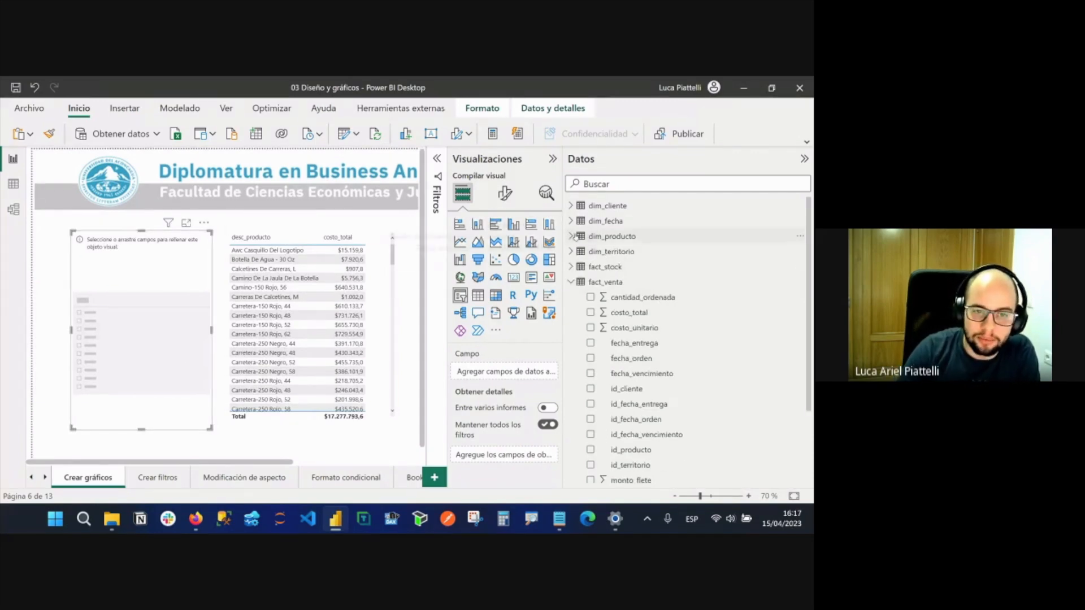
{"action": "left_click", "coordinate": [571, 281]}
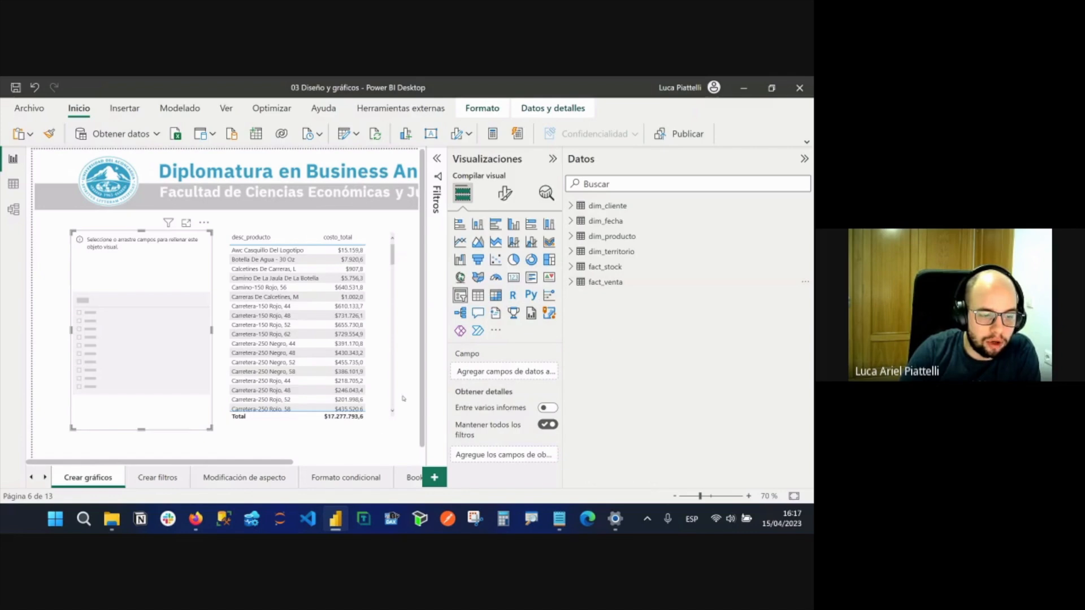
Sort the product table by costo_total in descending order.
{"action": "scroll", "coordinate": [373, 449], "scroll_direction": "right", "scroll_amount": 5}
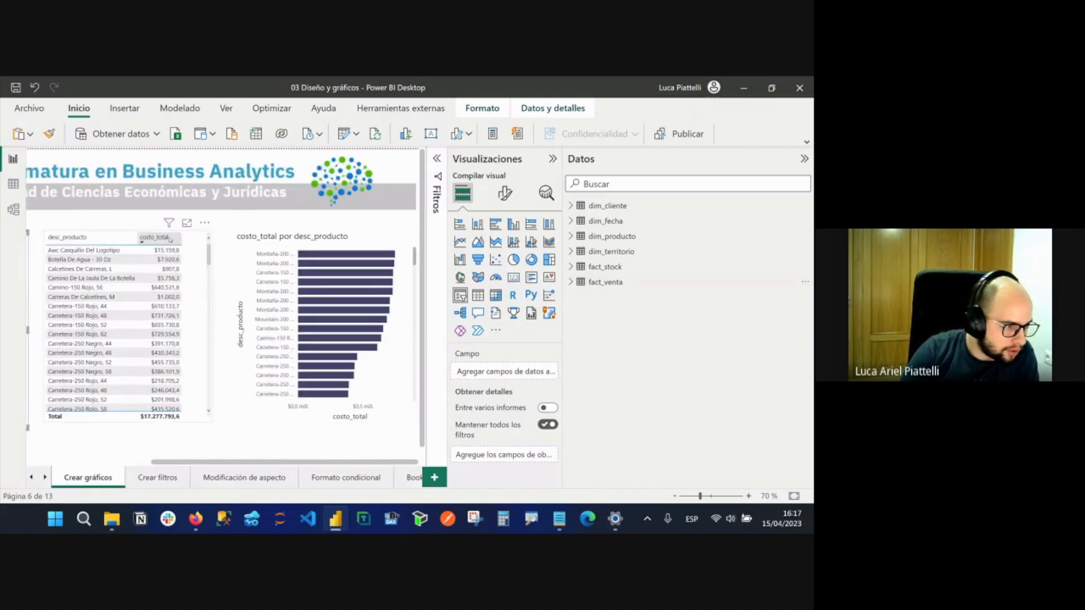
{"action": "left_click", "coordinate": [169, 240]}
{"action": "left_click", "coordinate": [170, 240]}
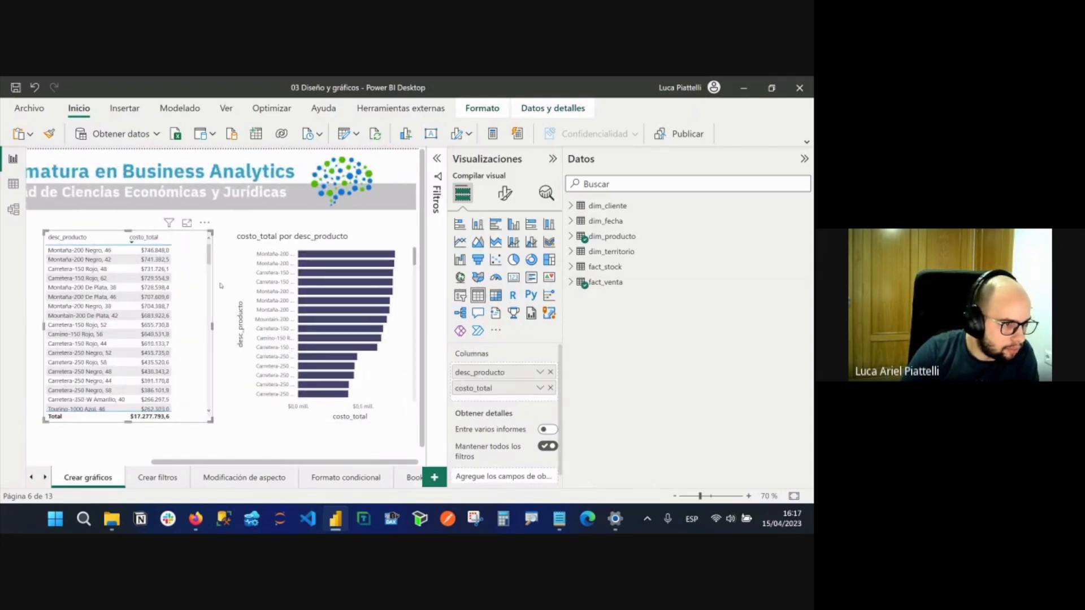
Assign desc_pais from dim_territorio to the empty slicer, then collapse the side panes to show the whole page.
{"action": "scroll", "coordinate": [221, 285], "scroll_direction": "left", "scroll_amount": 5}
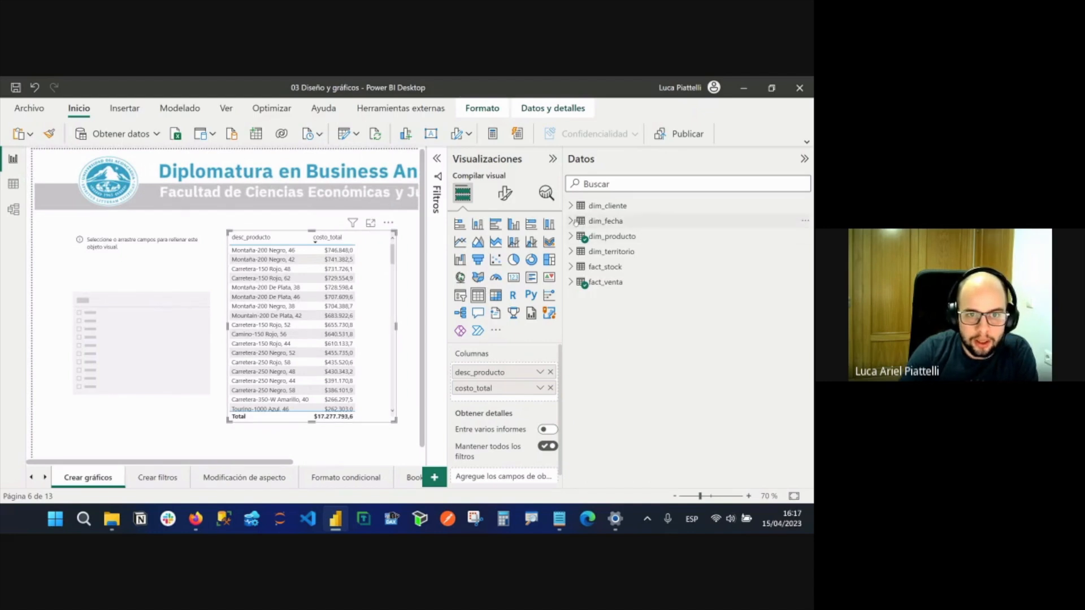
{"action": "left_click", "coordinate": [570, 252]}
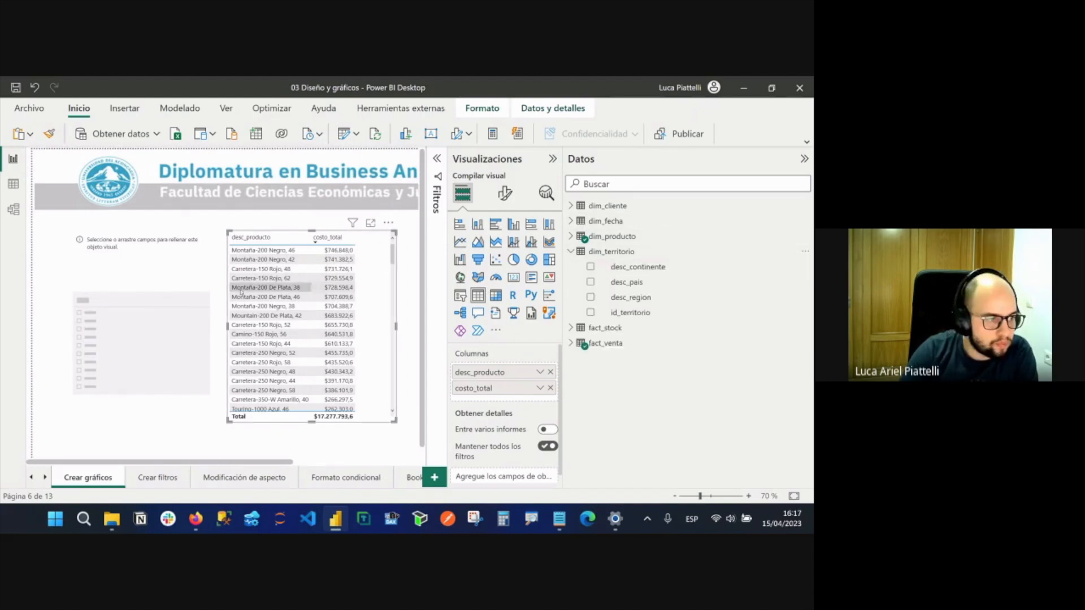
{"action": "left_click", "coordinate": [147, 306]}
{"action": "left_click_drag", "start_coordinate": [641, 288], "coordinate": [515, 374]}
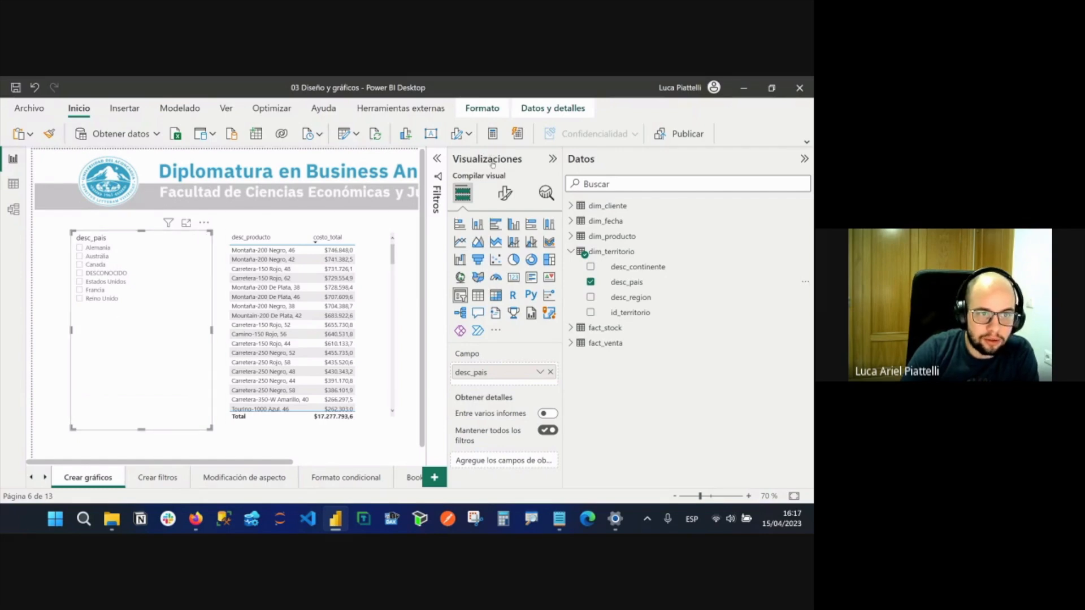
{"action": "left_click", "coordinate": [552, 159]}
{"action": "left_click", "coordinate": [623, 164]}
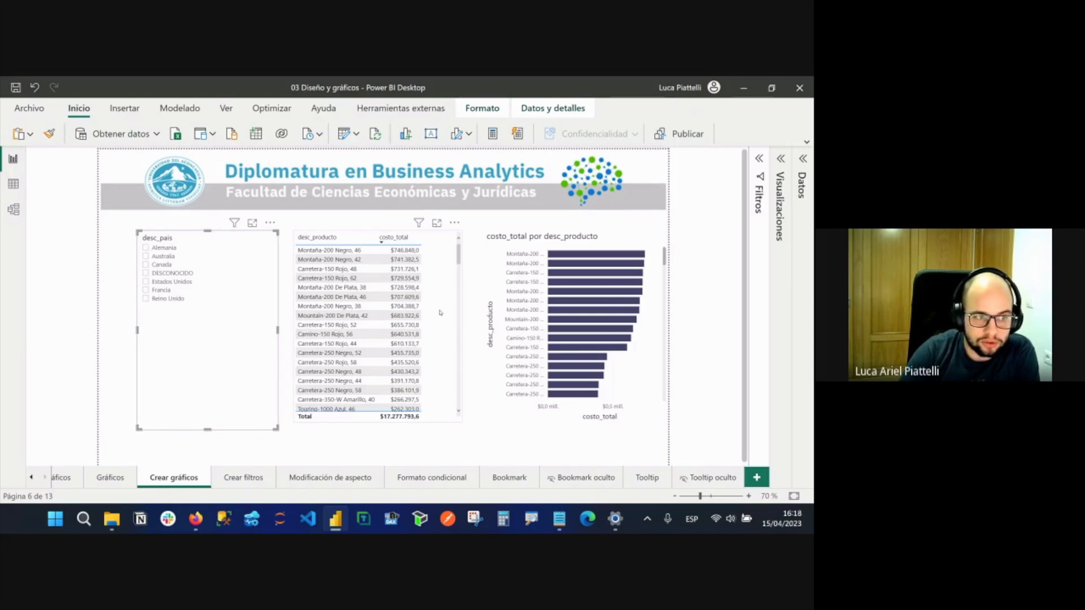
Move the bar chart closer to the table and replace desc_producto with desc_pais on its Y axis.
{"action": "left_click_drag", "start_coordinate": [493, 293], "coordinate": [491, 321]}
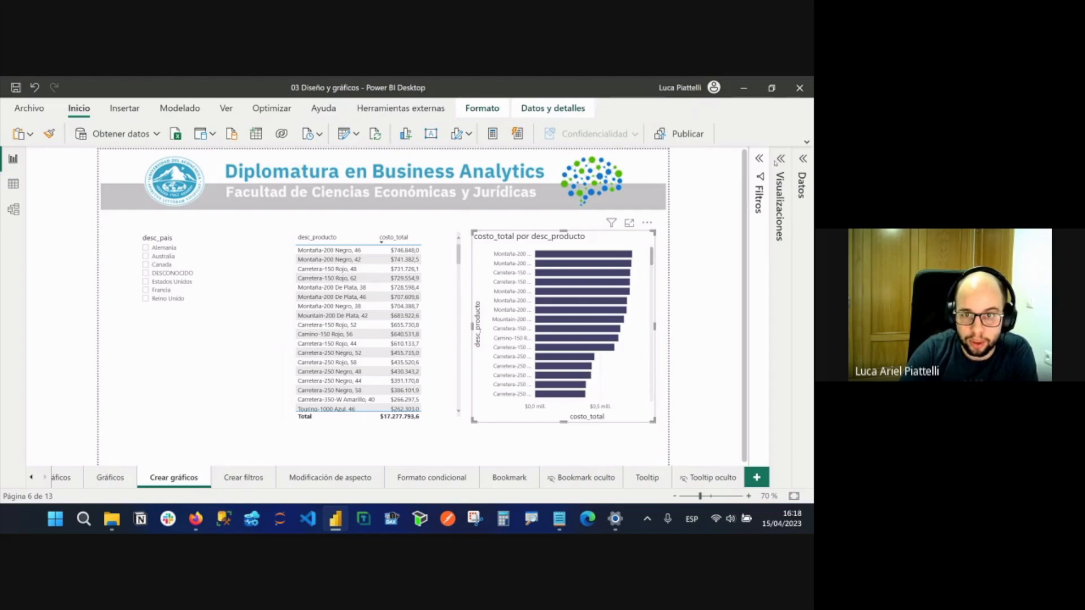
{"action": "left_click", "coordinate": [802, 160]}
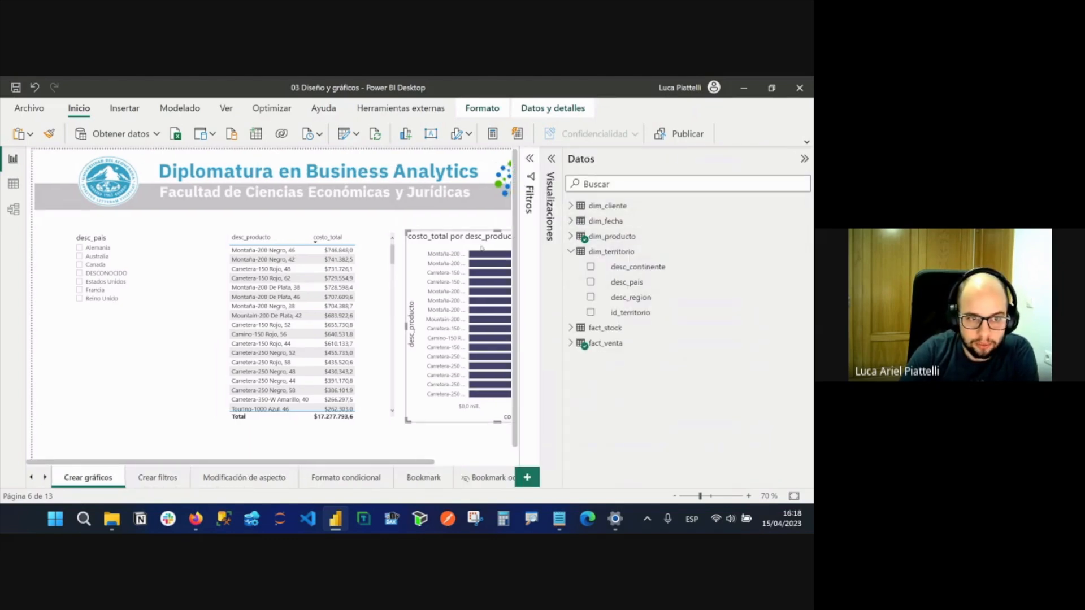
{"action": "left_click", "coordinate": [553, 161]}
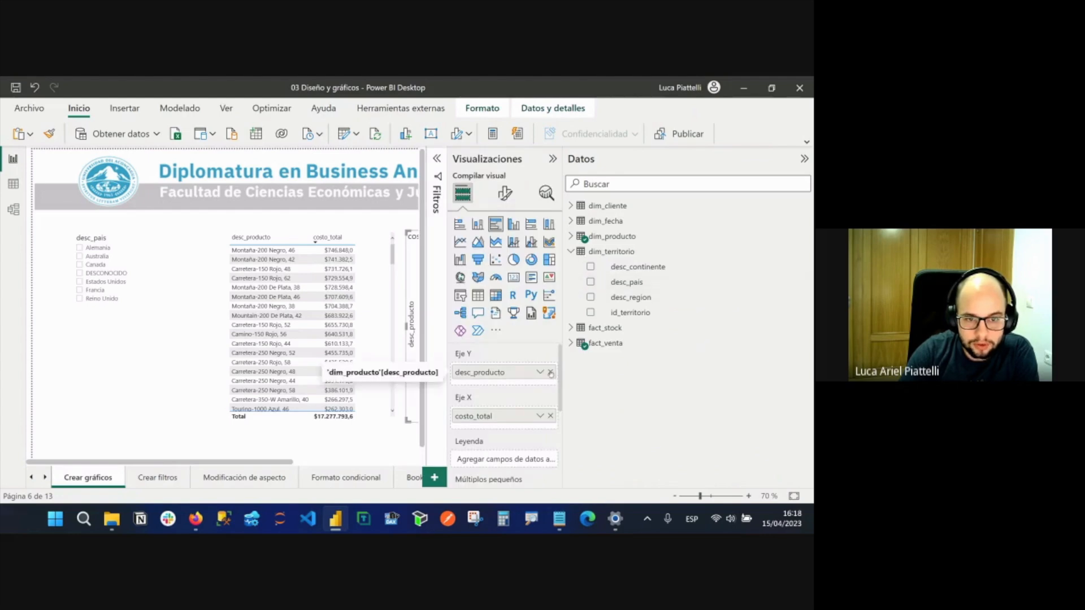
{"action": "left_click", "coordinate": [551, 373]}
{"action": "left_click", "coordinate": [590, 282]}
{"action": "left_click", "coordinate": [553, 159]}
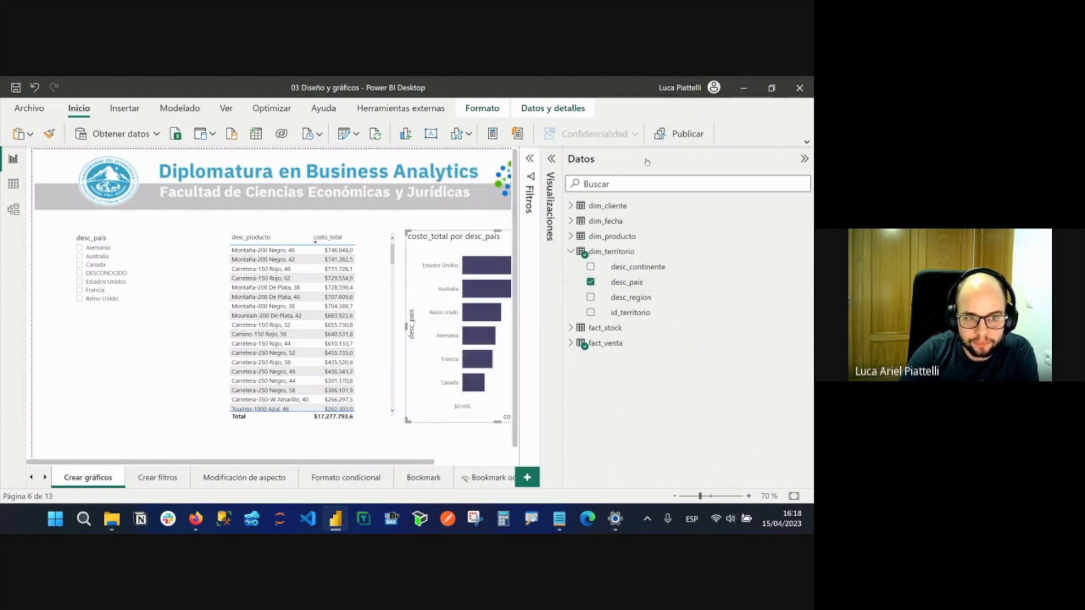
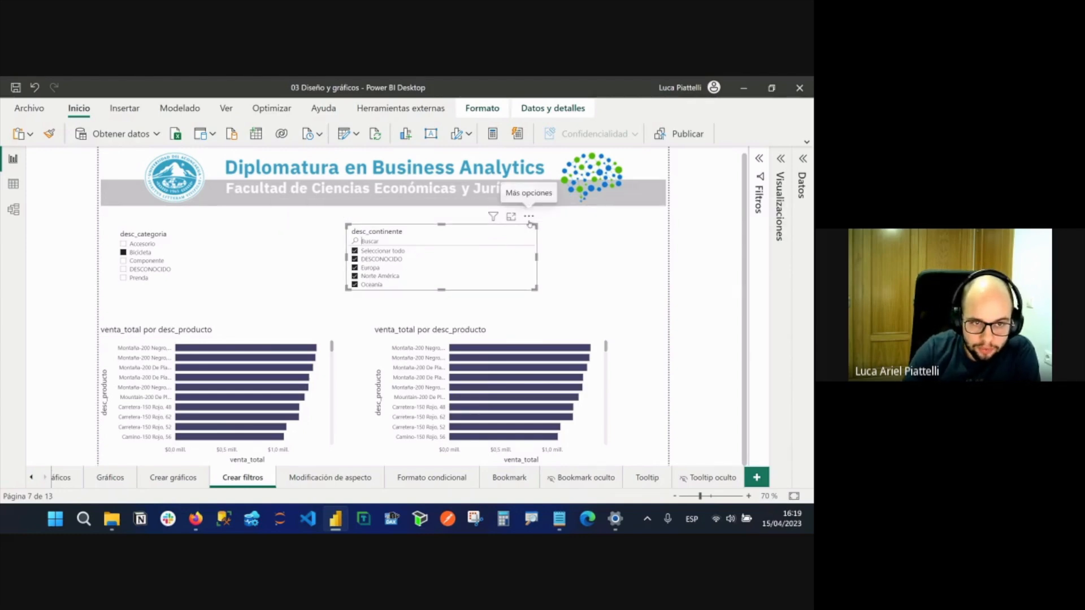
Hide the search box of the desc_continente slicer on the Crear filtros page, then show it again.
{"action": "left_click", "coordinate": [529, 220]}
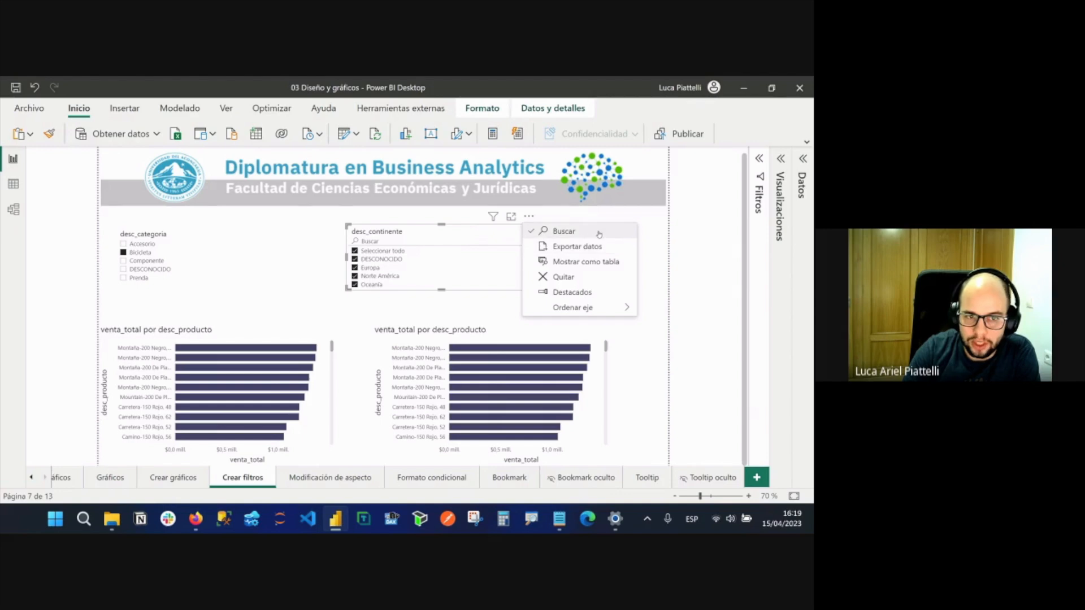
{"action": "left_click", "coordinate": [619, 233]}
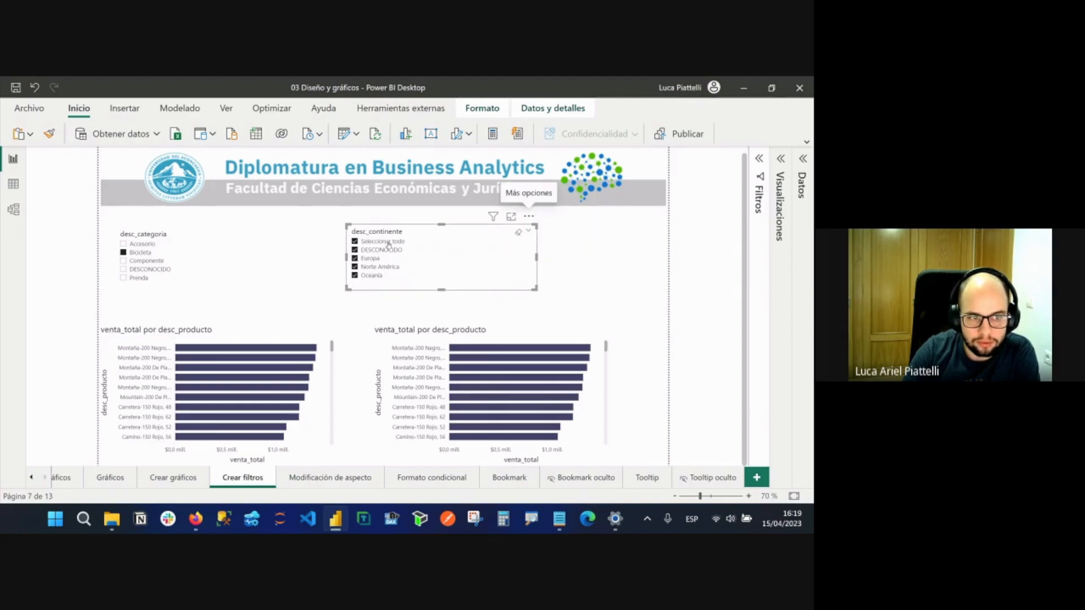
{"action": "left_click", "coordinate": [529, 217]}
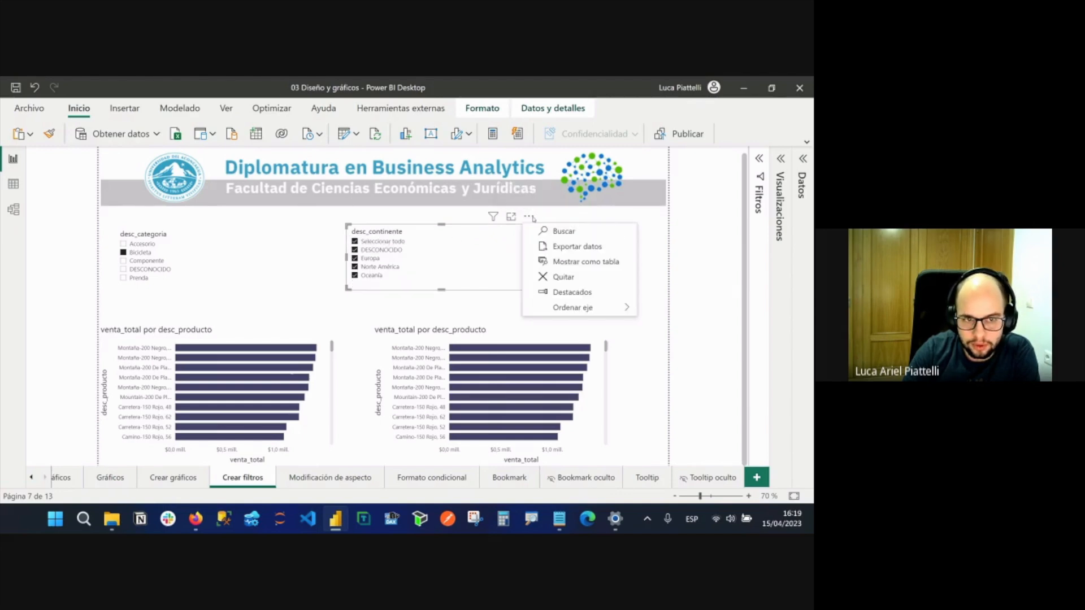
{"action": "left_click", "coordinate": [588, 232]}
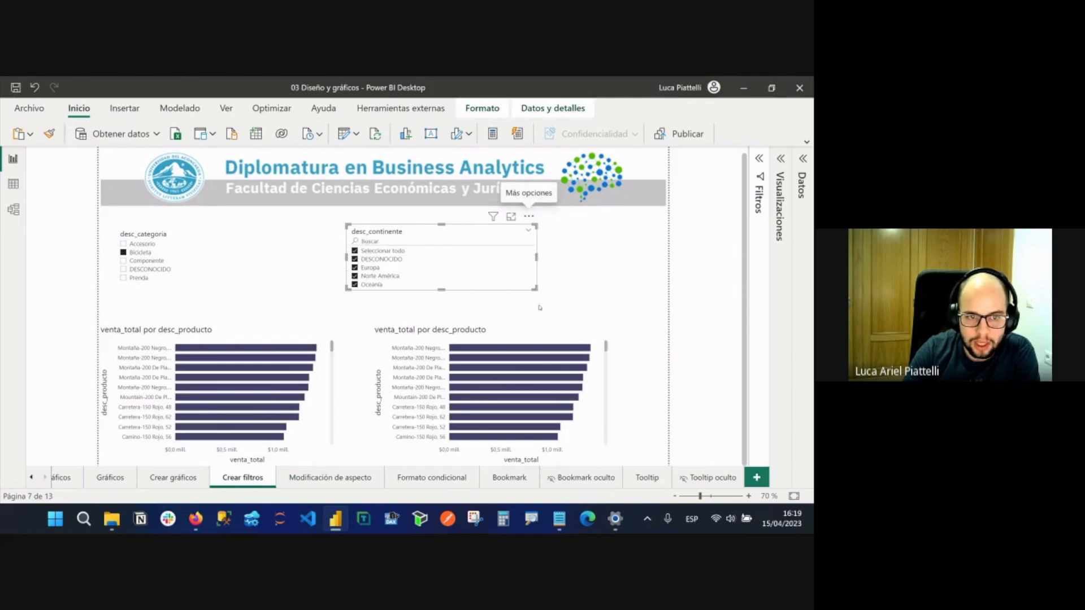
Enlarge the desc_continente slicer slightly, then open its visual formatting options and widen the Visualizaciones pane.
{"action": "left_click_drag", "start_coordinate": [535, 289], "coordinate": [542, 305]}
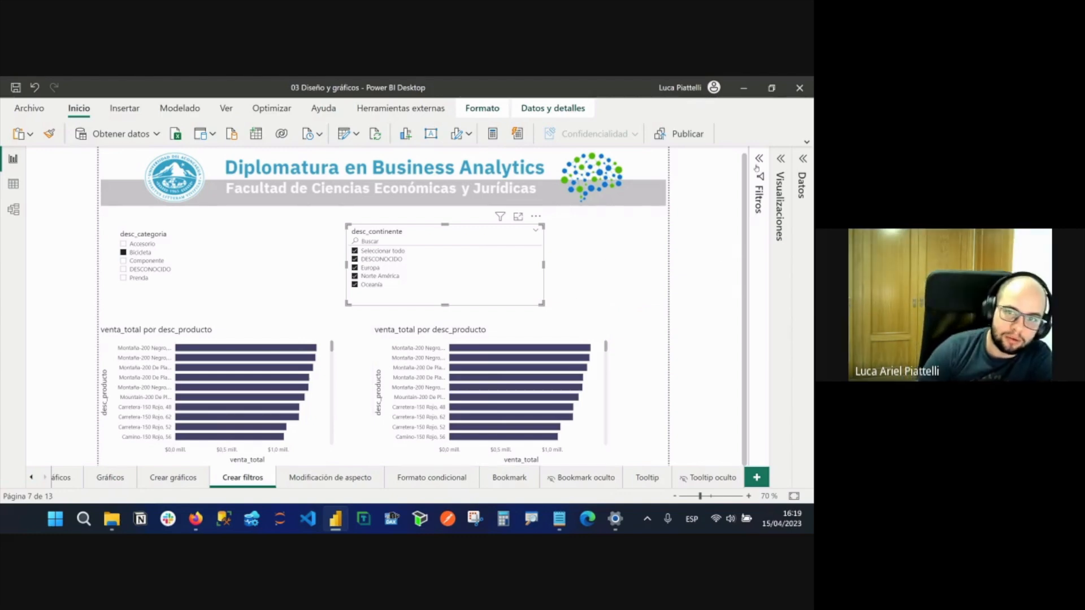
{"action": "left_click", "coordinate": [786, 177]}
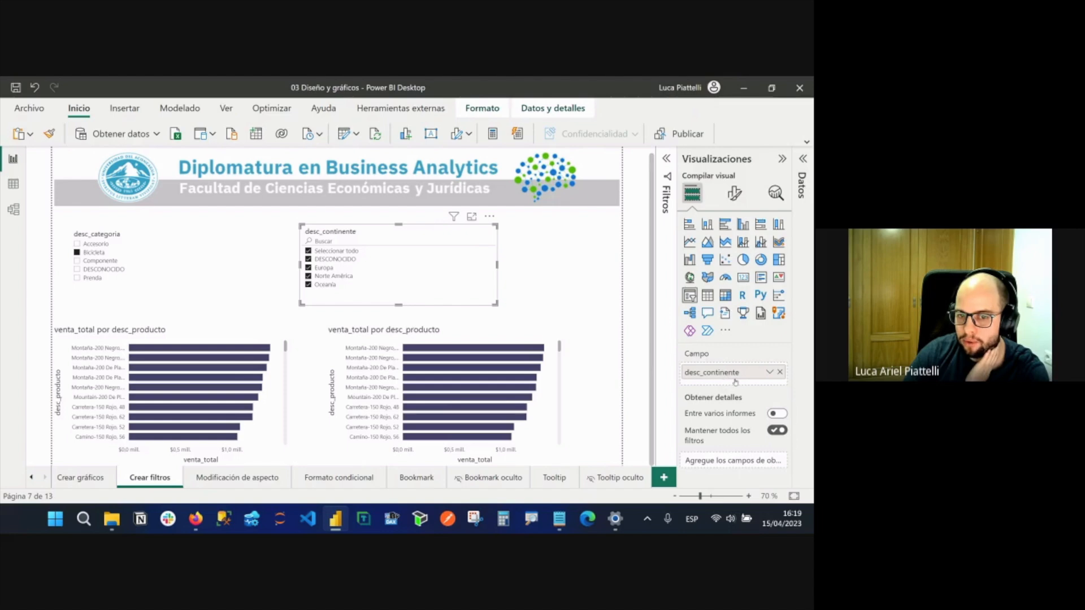
{"action": "left_click", "coordinate": [734, 194]}
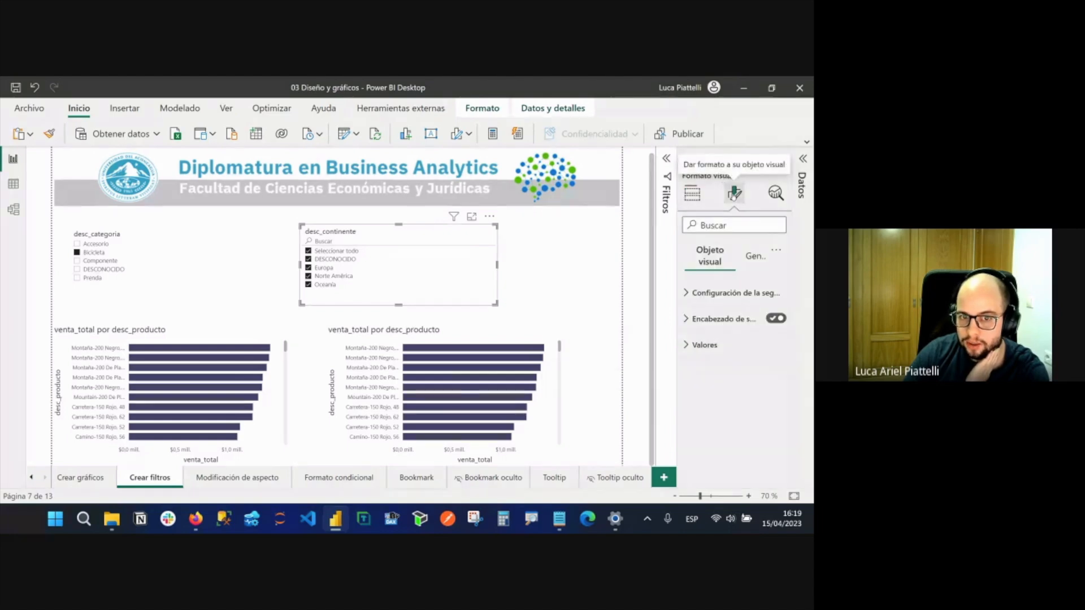
{"action": "left_click_drag", "start_coordinate": [677, 258], "coordinate": [567, 262]}
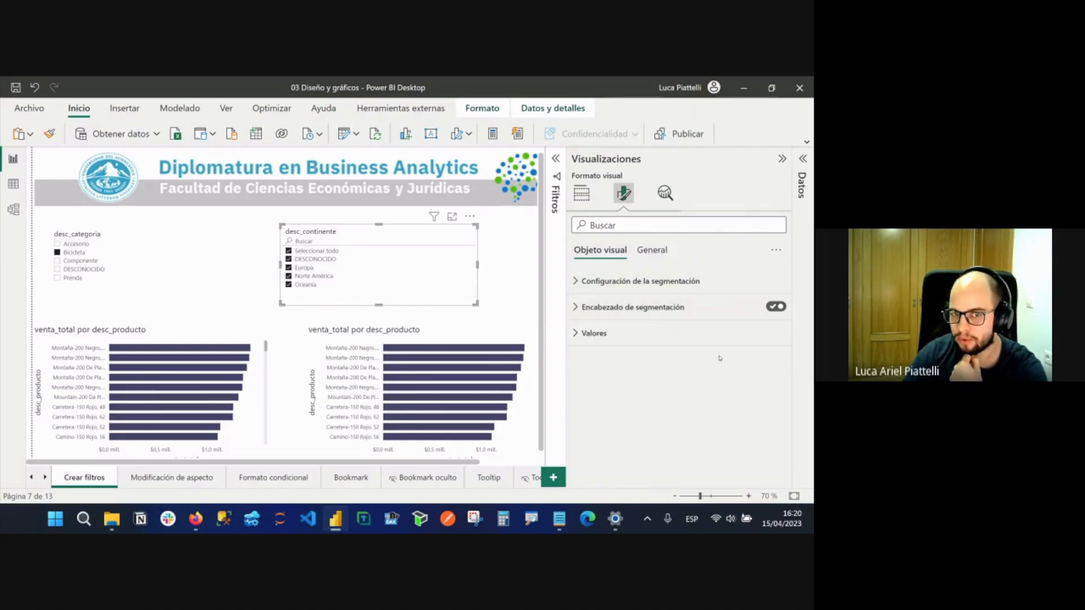
Set the desc_continente slicer's style to Menú desplegable, then expand and collapse its list of continents.
{"action": "left_click", "coordinate": [663, 285]}
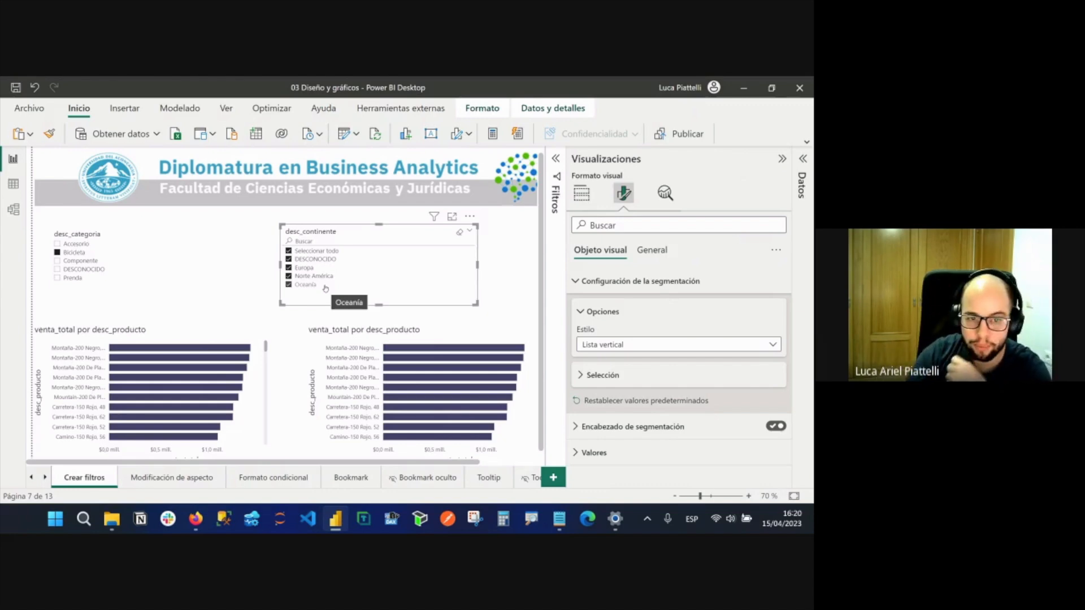
{"action": "left_click", "coordinate": [604, 343]}
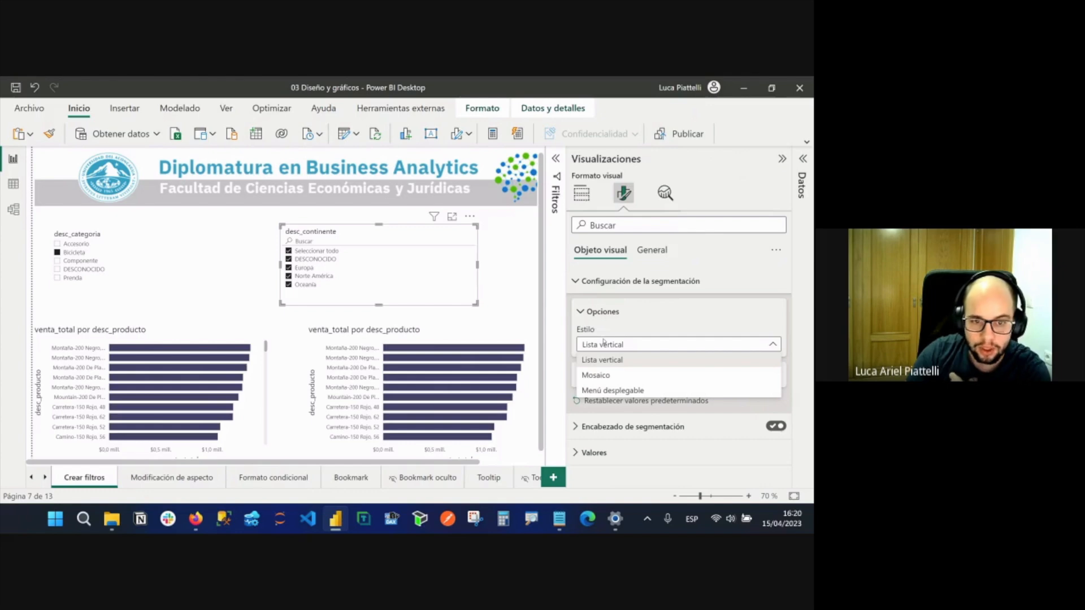
{"action": "left_click", "coordinate": [634, 392]}
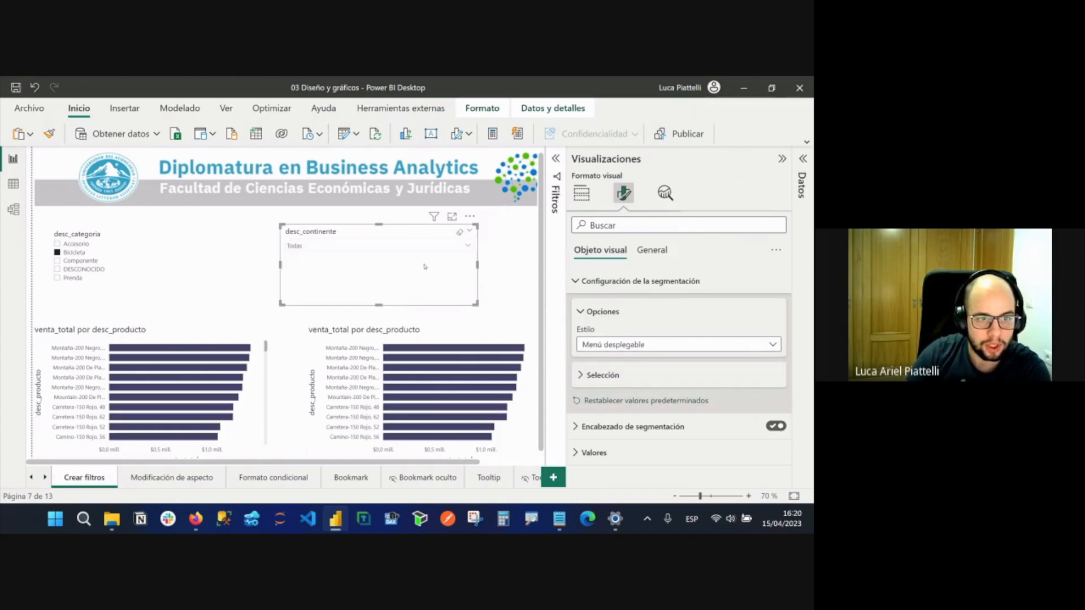
{"action": "left_click", "coordinate": [448, 245]}
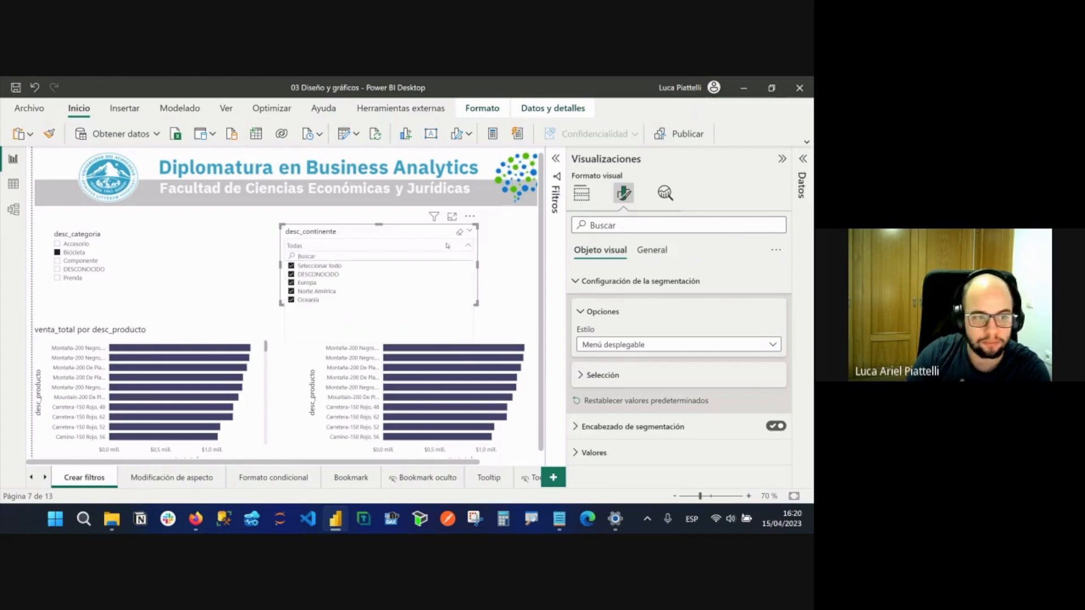
{"action": "left_click", "coordinate": [364, 244]}
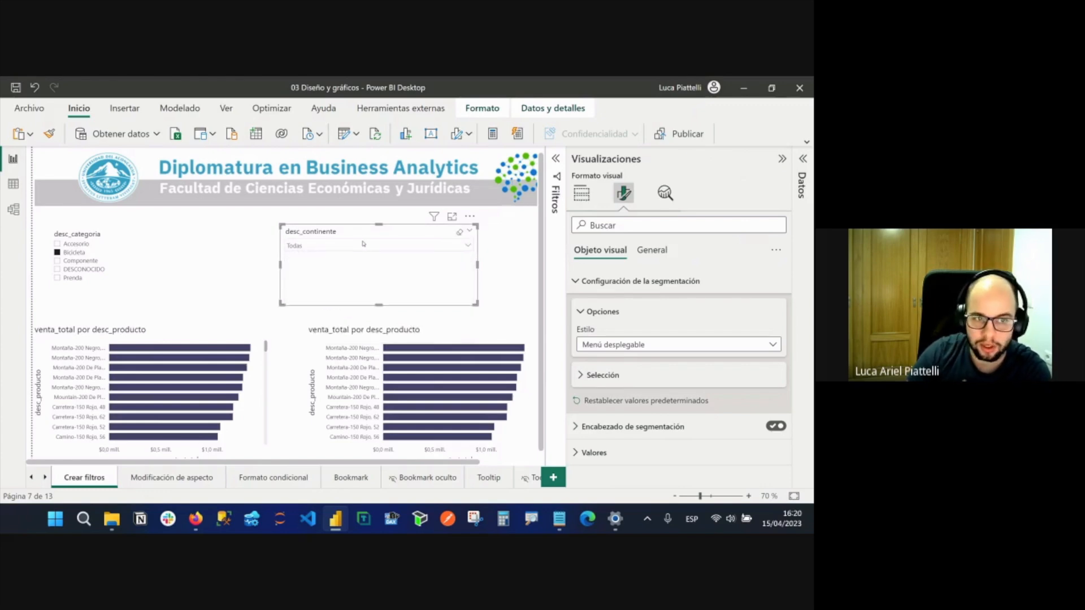
Change the desc_continente slicer's style to Mosaico and try its tiles, including Europa, finishing with Seleccionar todo.
{"action": "left_click", "coordinate": [622, 344]}
{"action": "left_click", "coordinate": [622, 373]}
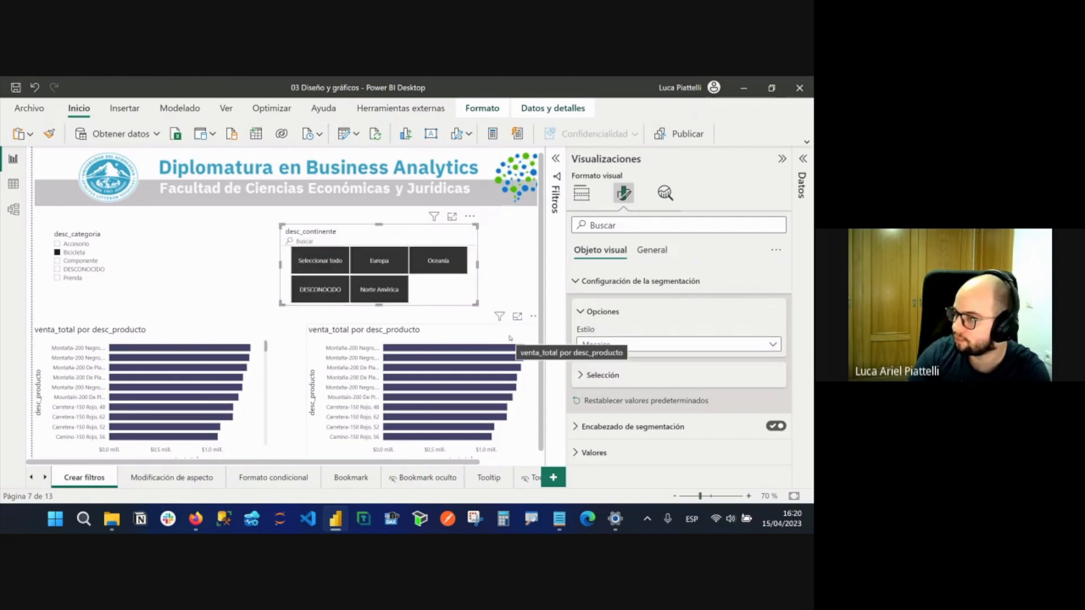
{"action": "double_click", "coordinate": [338, 267]}
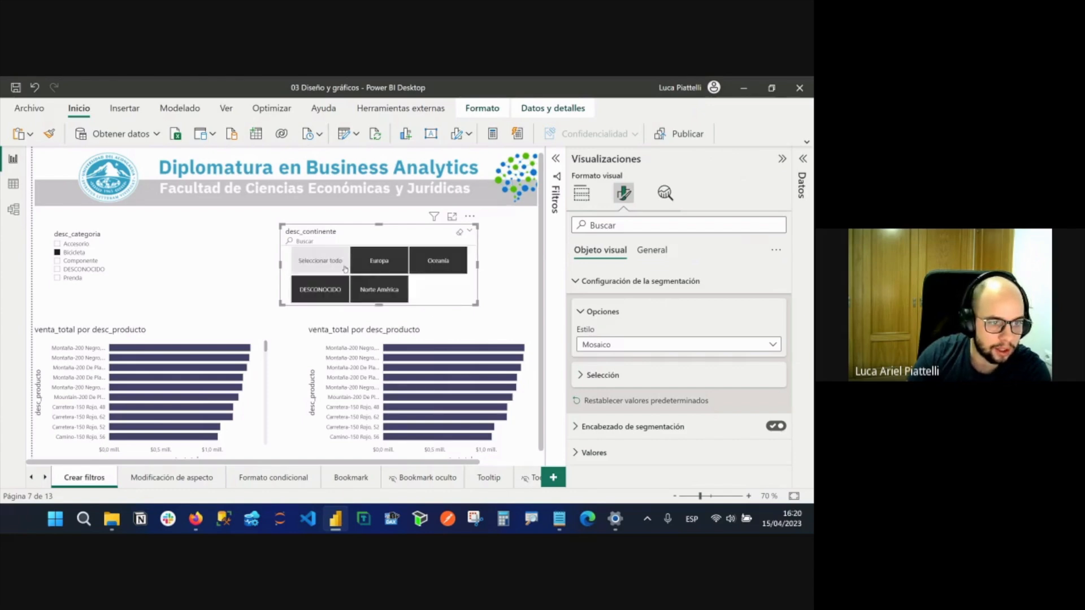
{"action": "left_click", "coordinate": [392, 267]}
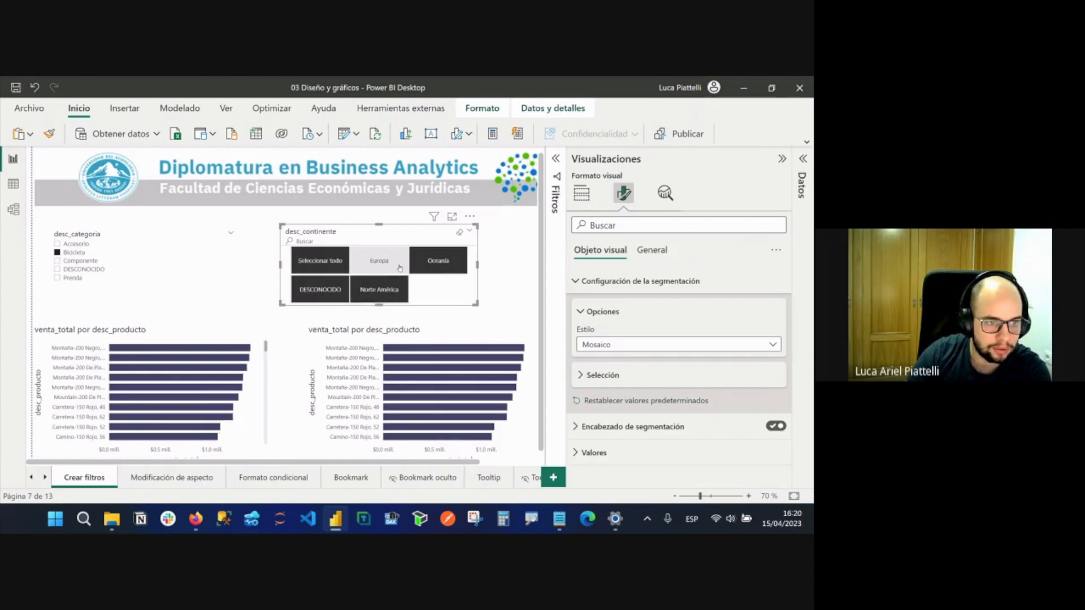
{"action": "left_click", "coordinate": [400, 268]}
{"action": "left_click", "coordinate": [338, 260]}
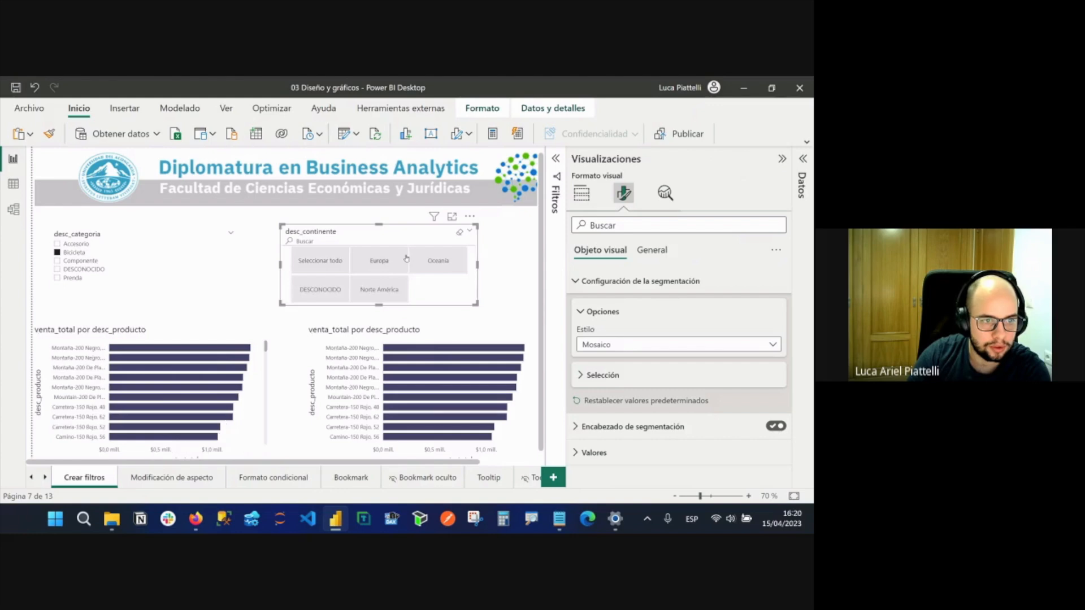
{"action": "left_click", "coordinate": [406, 260]}
{"action": "left_click", "coordinate": [425, 263]}
{"action": "left_click", "coordinate": [415, 260]}
{"action": "left_click", "coordinate": [415, 261]}
{"action": "left_click", "coordinate": [320, 260]}
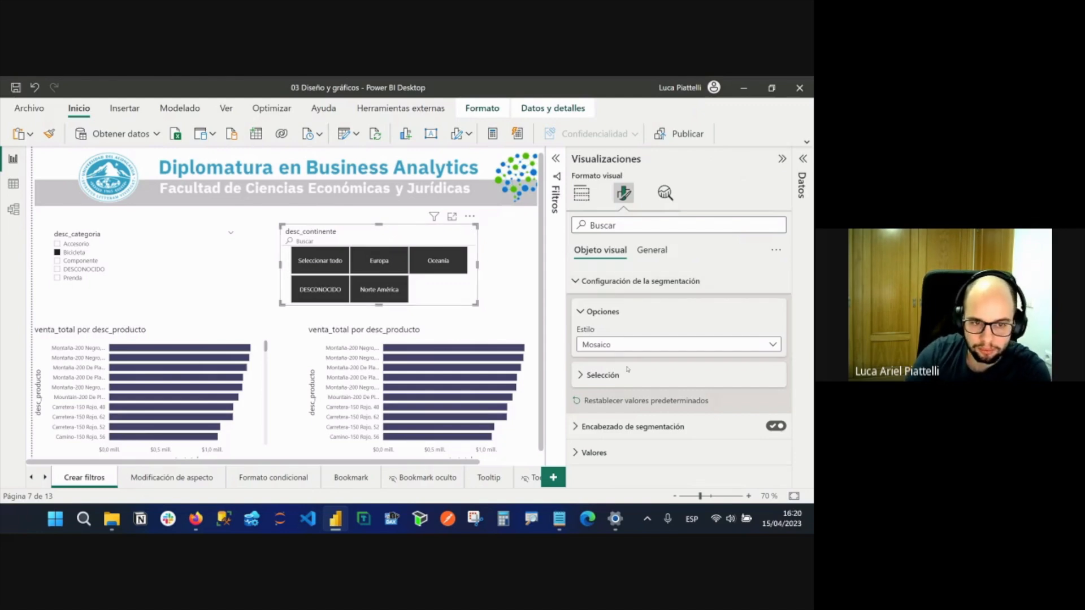
Return the desc_continente slicer to Lista vertical and disable Mostrar opción "Seleccionar todo" in its selection settings.
{"action": "left_click", "coordinate": [620, 345]}
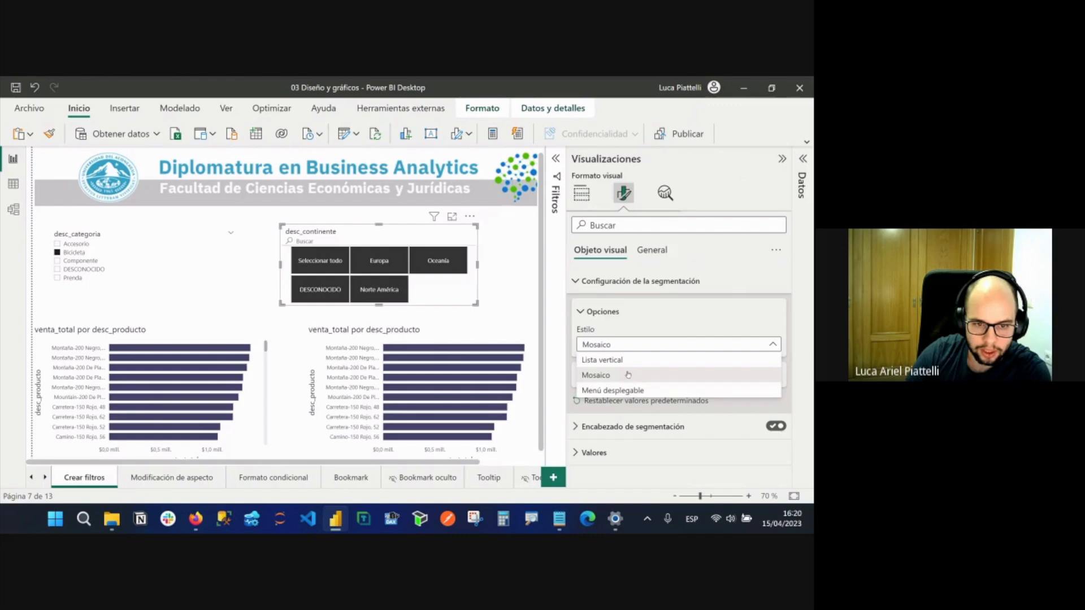
{"action": "left_click", "coordinate": [603, 360]}
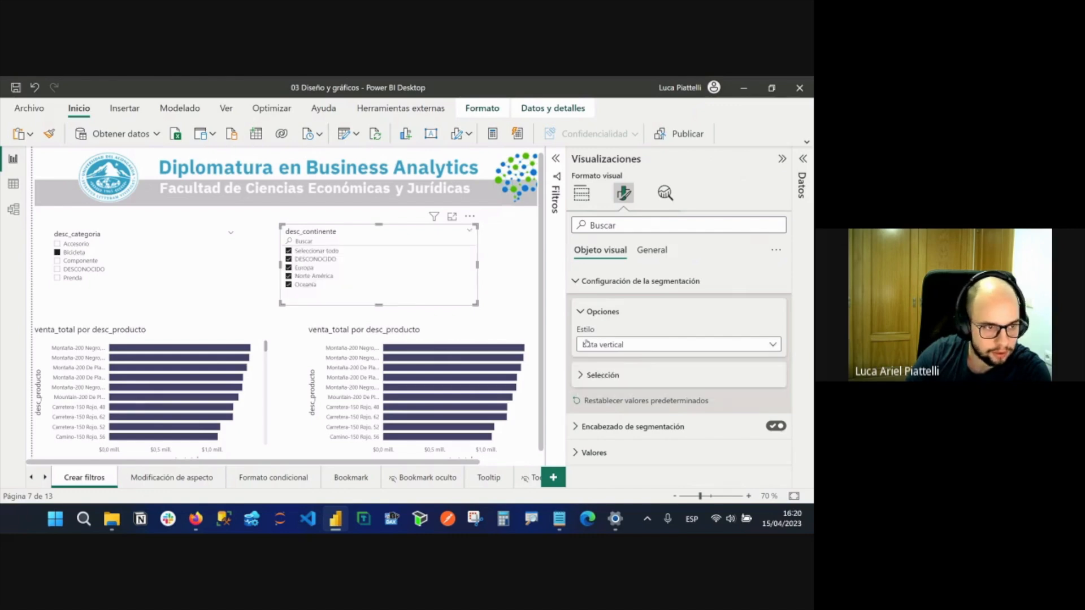
{"action": "left_click", "coordinate": [618, 373]}
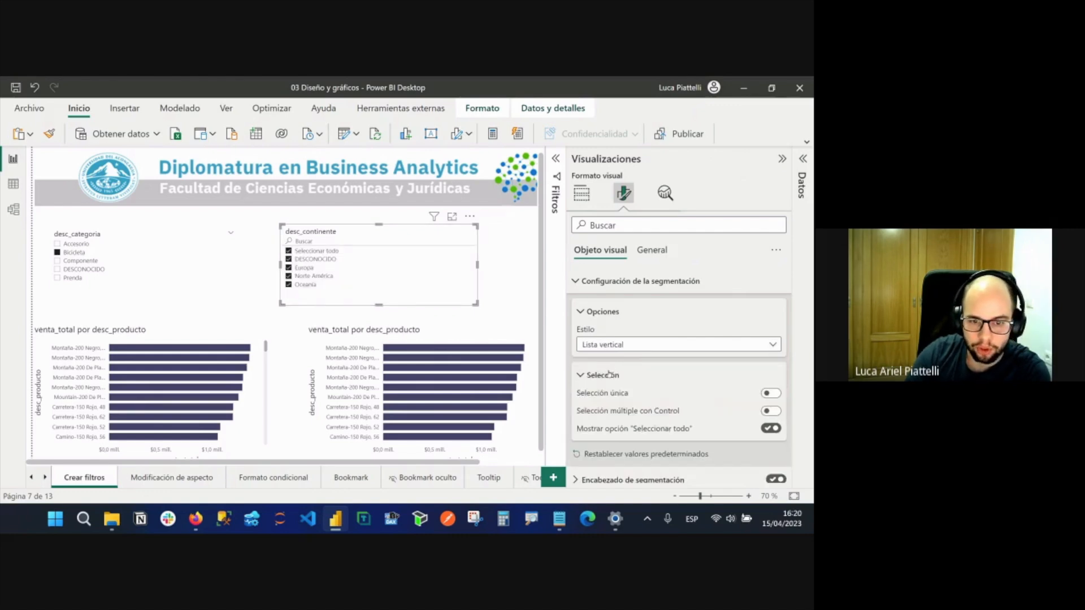
{"action": "scroll", "coordinate": [574, 369], "scroll_direction": "down", "scroll_amount": 1}
{"action": "left_click_drag", "start_coordinate": [567, 366], "coordinate": [525, 366]}
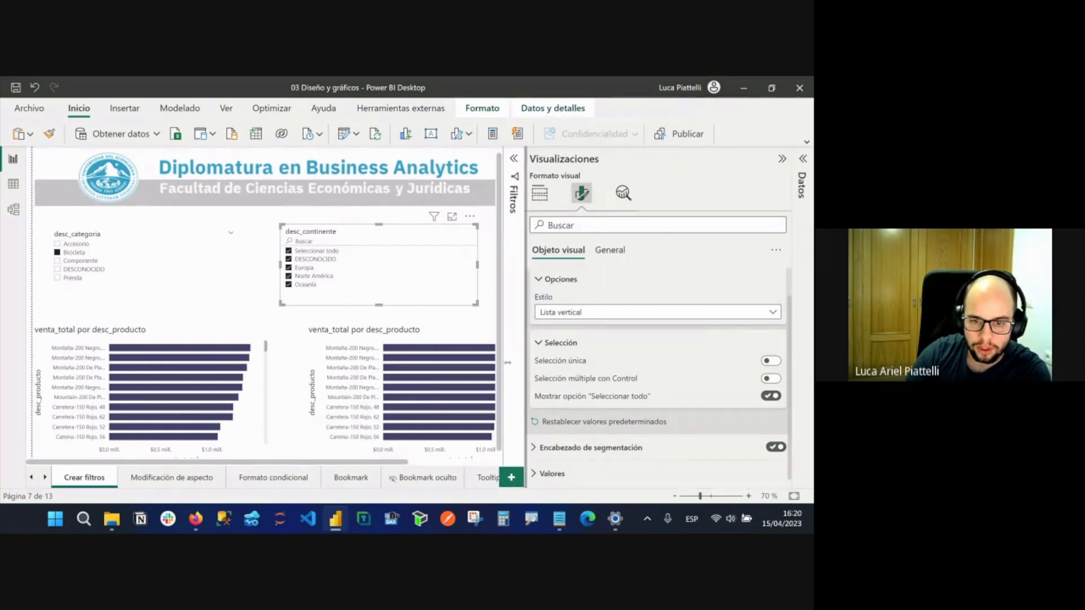
{"action": "left_click", "coordinate": [771, 395]}
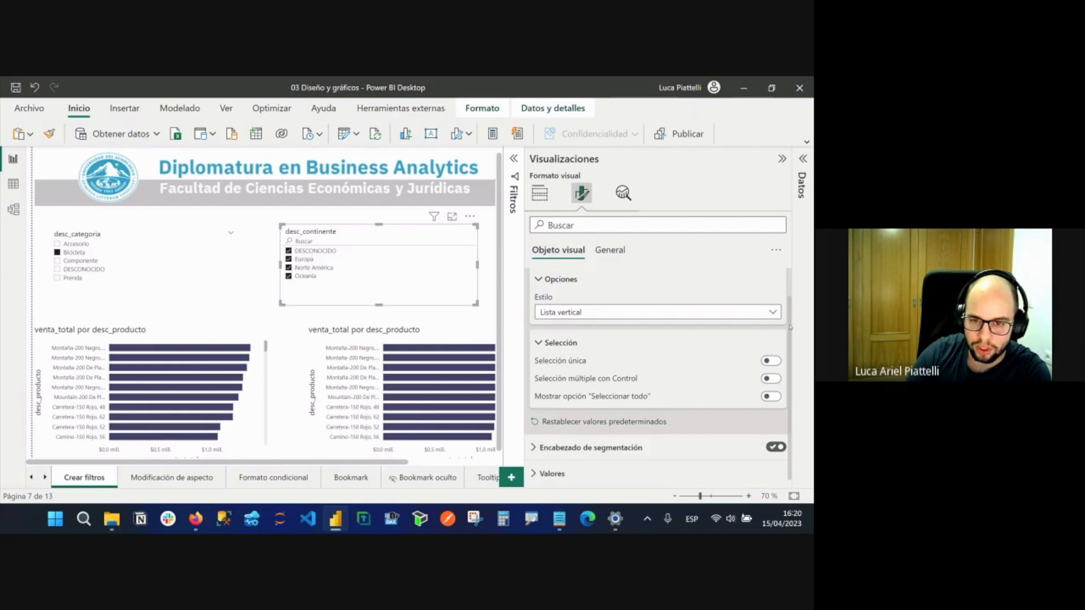
Enable Selección única for the desc_continente slicer and select Europa, keeping the Lista vertical style.
{"action": "left_click", "coordinate": [771, 360]}
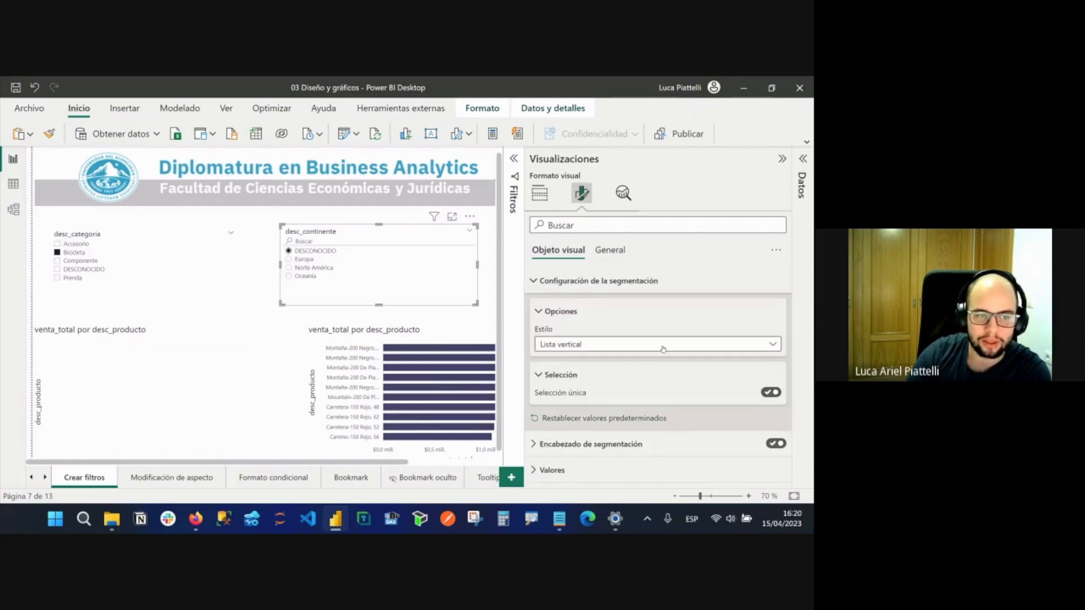
{"action": "left_click", "coordinate": [320, 260]}
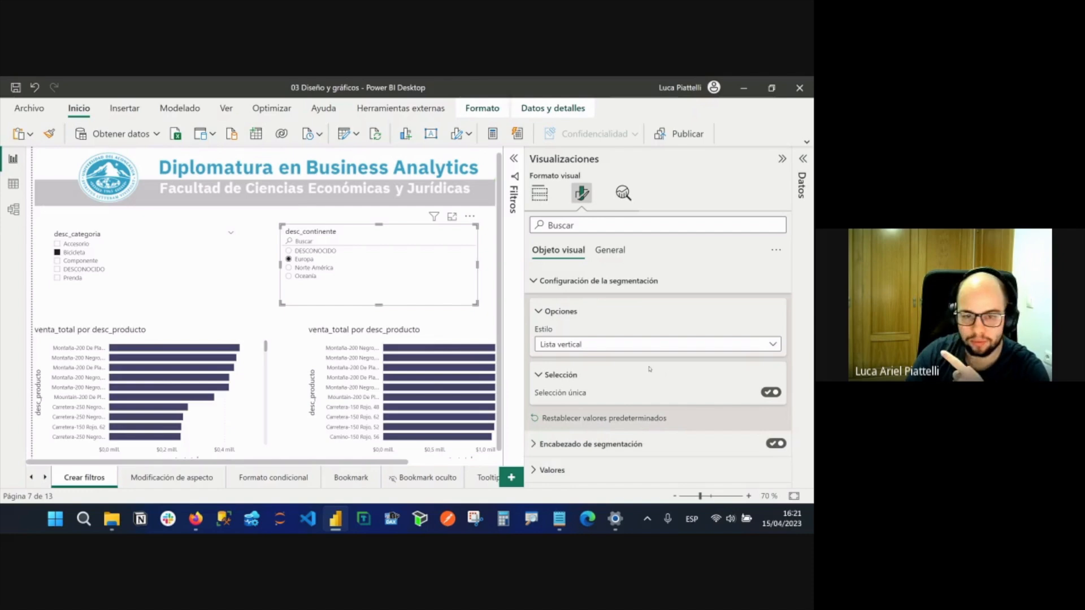
{"action": "left_click", "coordinate": [589, 344]}
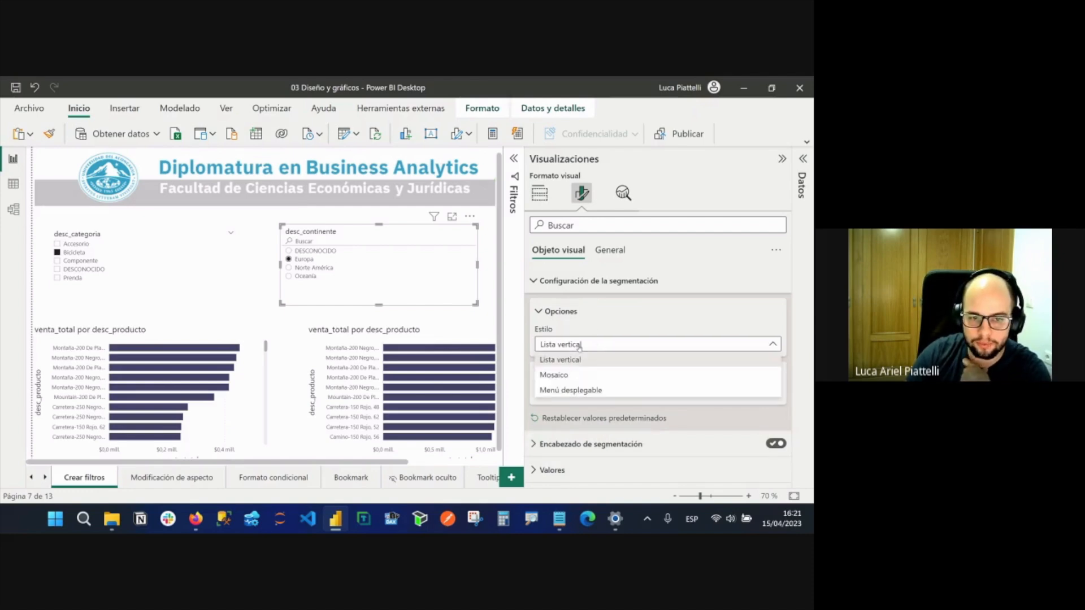
{"action": "left_click", "coordinate": [581, 360]}
Disable Selección única and try combining Norte América and Oceanía with Europa, leaving only Europa selected.
{"action": "left_click", "coordinate": [771, 392]}
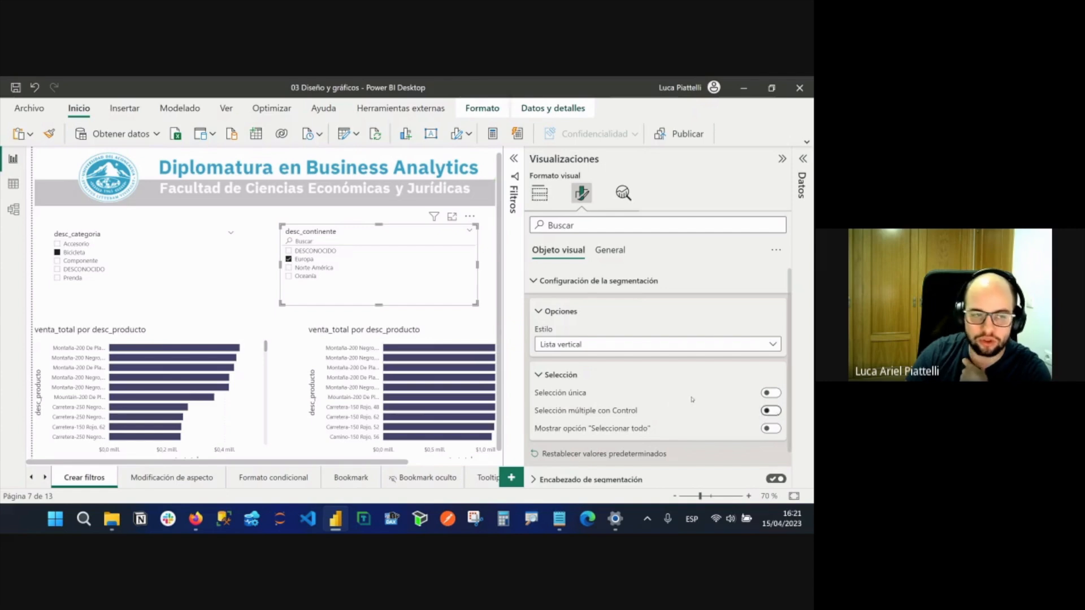
{"action": "left_click", "coordinate": [308, 268]}
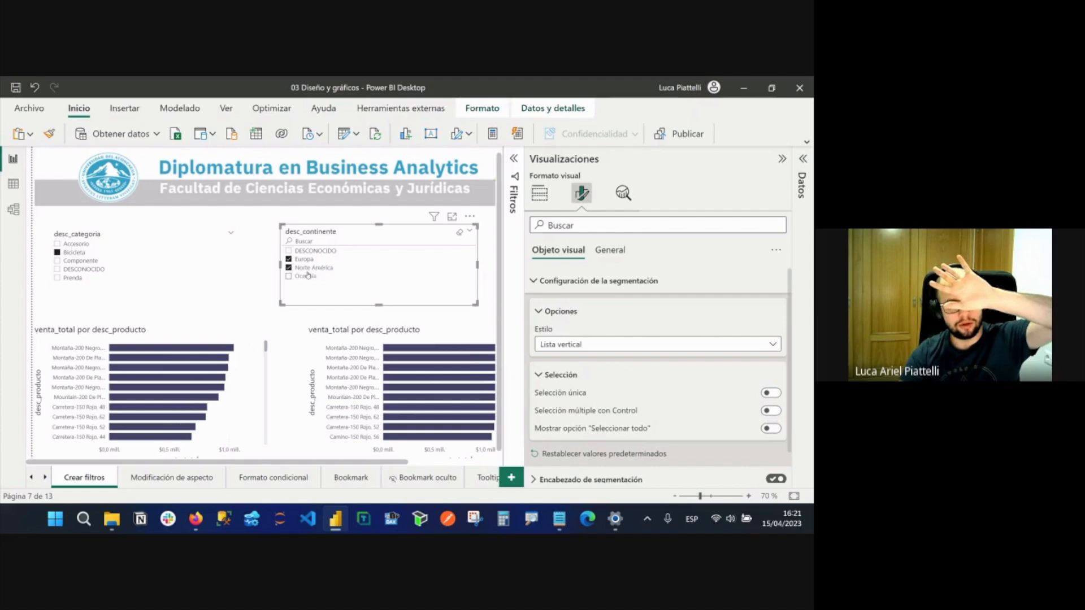
{"action": "left_click", "coordinate": [310, 270]}
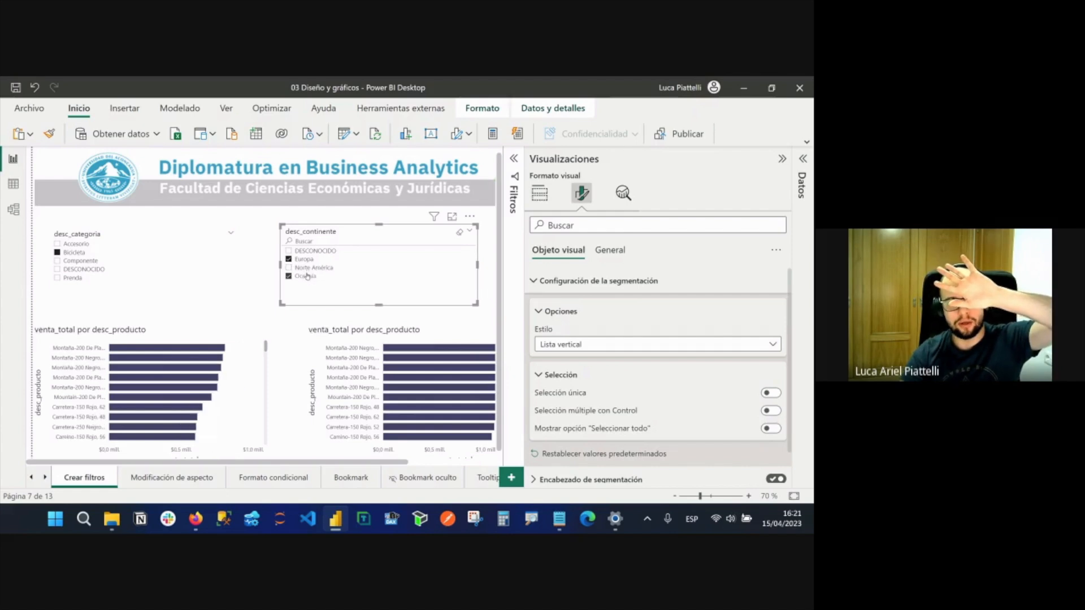
{"action": "left_click", "coordinate": [310, 269]}
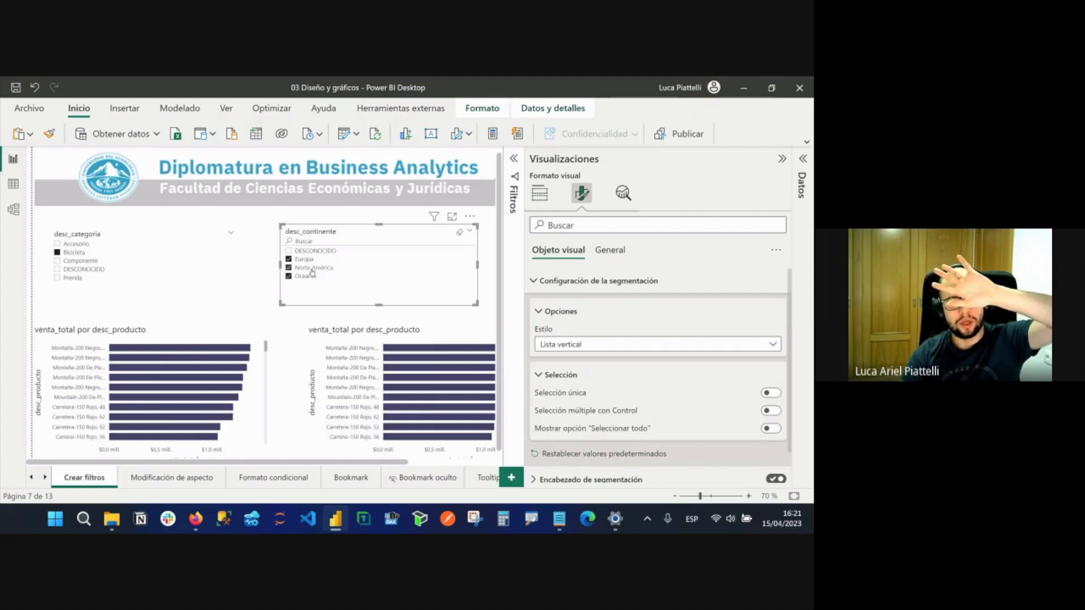
{"action": "left_click", "coordinate": [311, 270]}
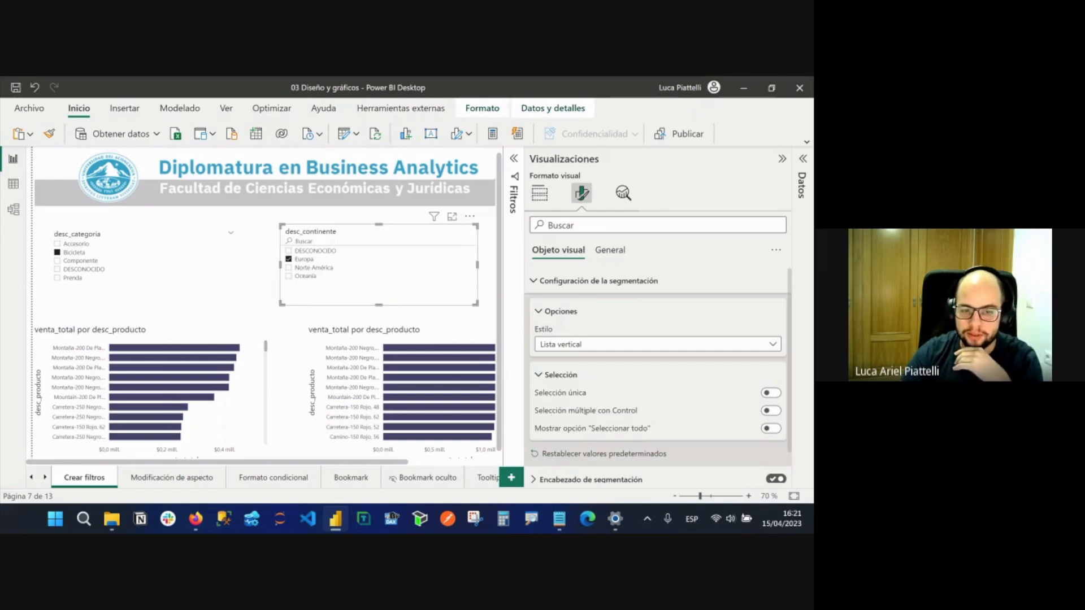
Enable Selección múltiple con Control, add Norte América and Oceanía to the Europa selection, and remove both again.
{"action": "left_click", "coordinate": [772, 412]}
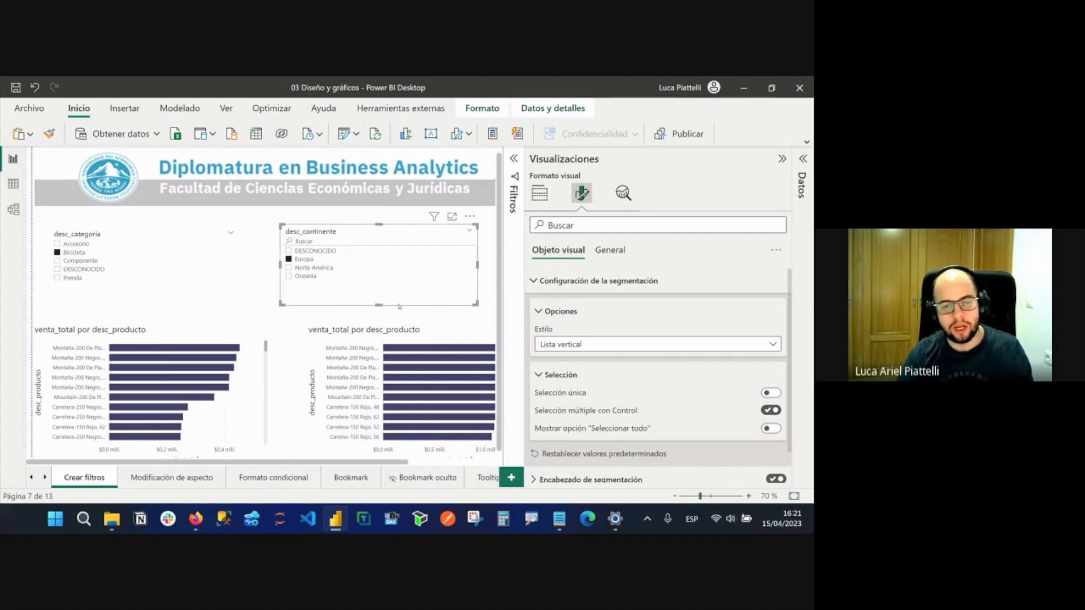
{"action": "left_click", "coordinate": [313, 269], "text": "ctrl"}
{"action": "left_click", "coordinate": [315, 277], "text": "ctrl"}
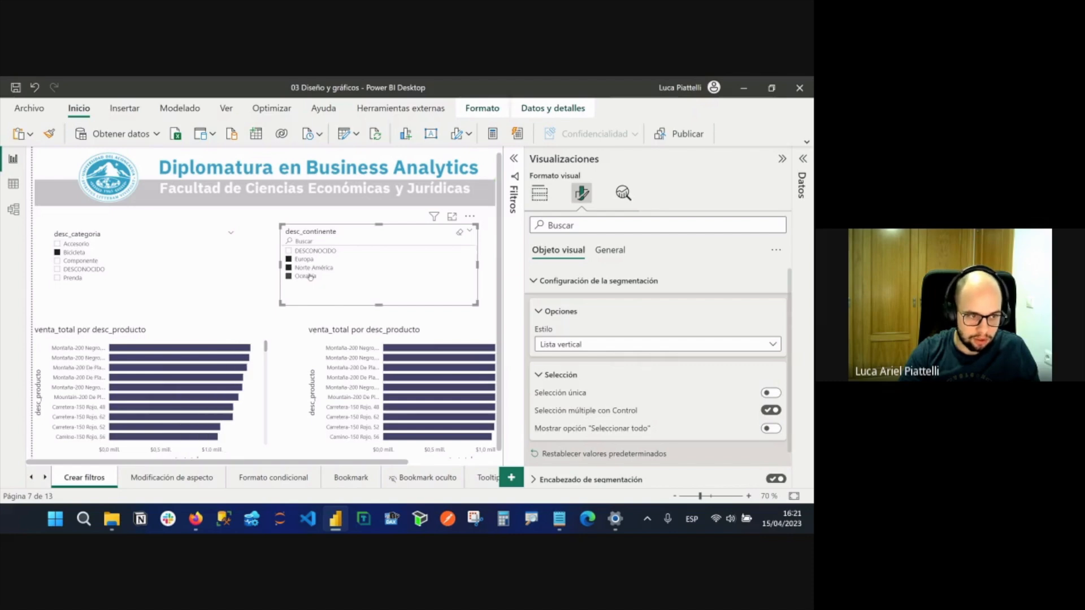
{"action": "left_click", "coordinate": [310, 276], "text": "ctrl"}
{"action": "left_click", "coordinate": [312, 269], "text": "ctrl"}
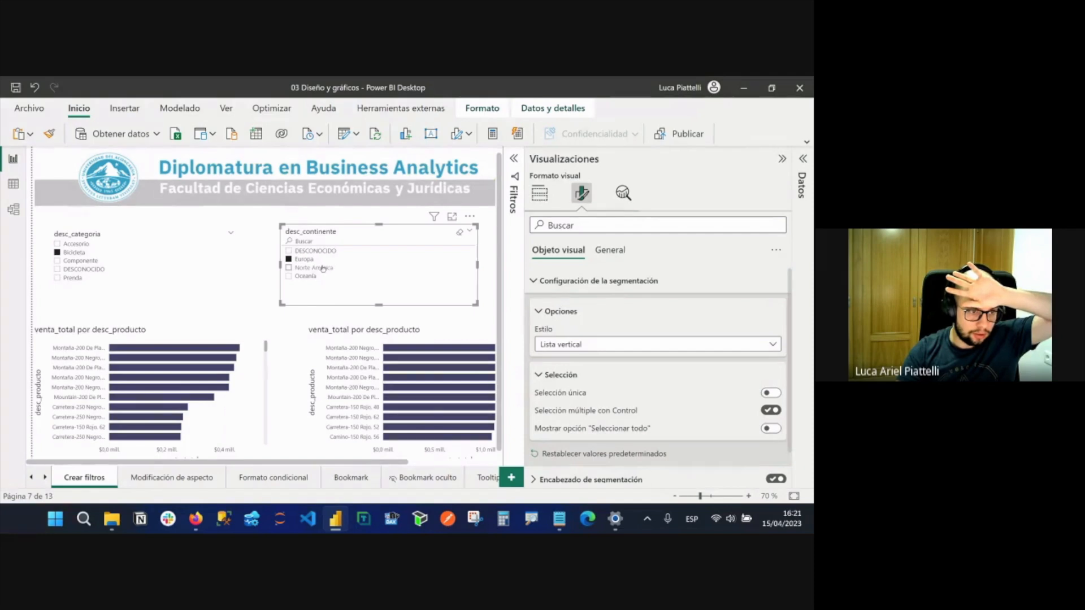
Alternate single selections between Norte América and Oceanía in the desc_continente slicer, ending on Norte América.
{"action": "left_click", "coordinate": [315, 269]}
{"action": "left_click", "coordinate": [311, 277]}
{"action": "left_click", "coordinate": [315, 269]}
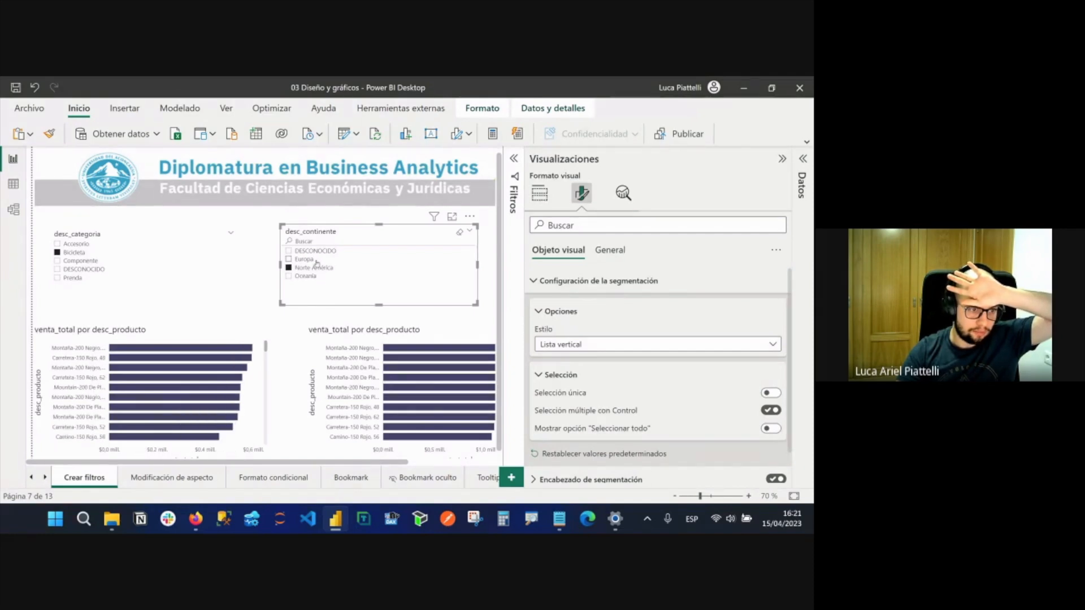
{"action": "left_click", "coordinate": [308, 277]}
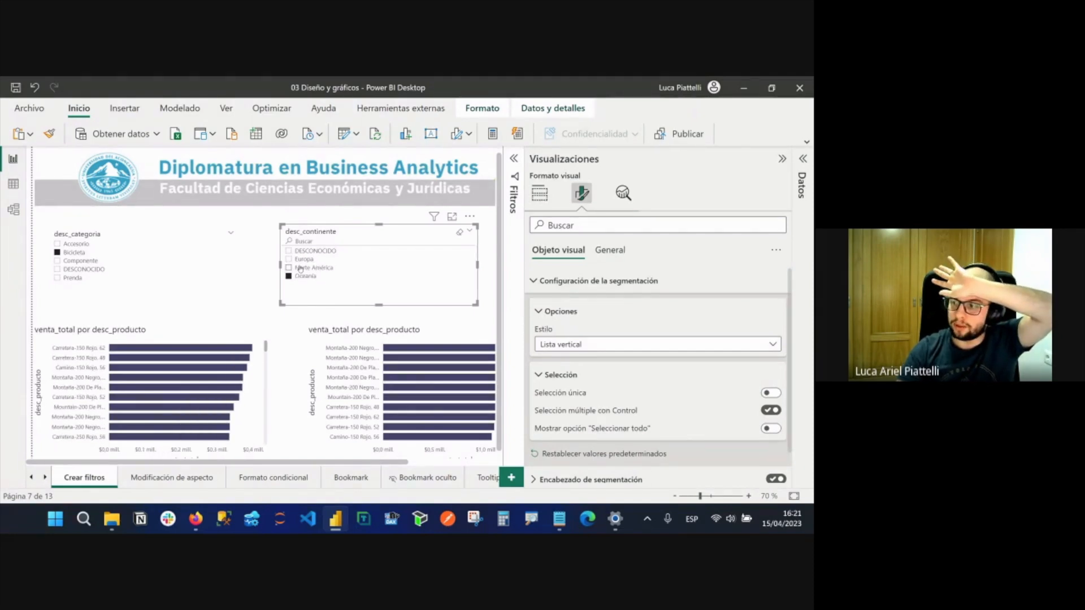
{"action": "left_click", "coordinate": [303, 267]}
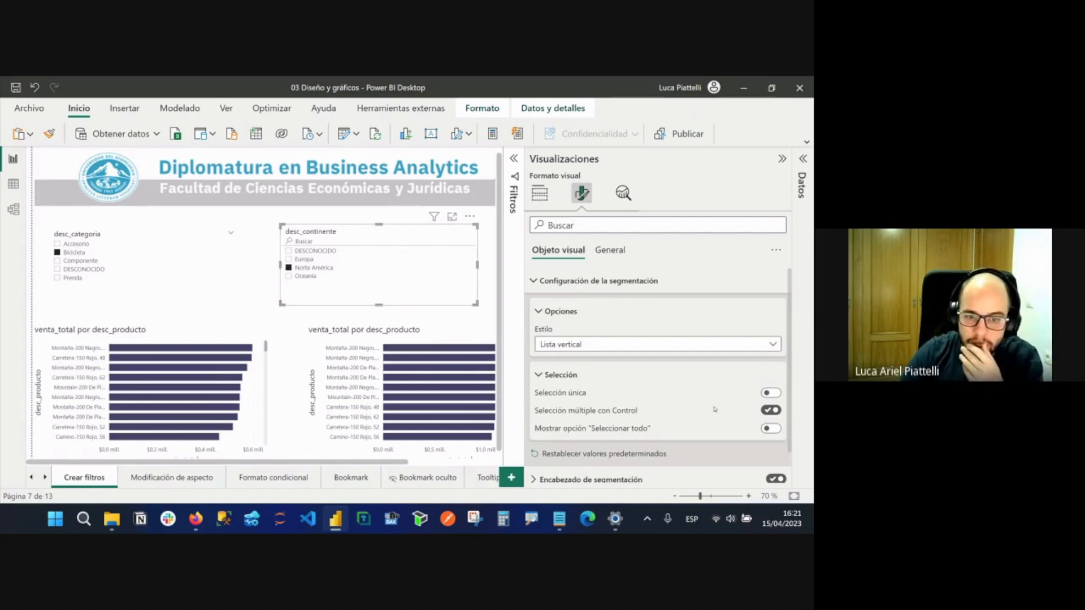
Disable Selección múltiple con Control, enable Mostrar opción "Seleccionar todo", and select all continents in the slicer.
{"action": "left_click", "coordinate": [771, 411]}
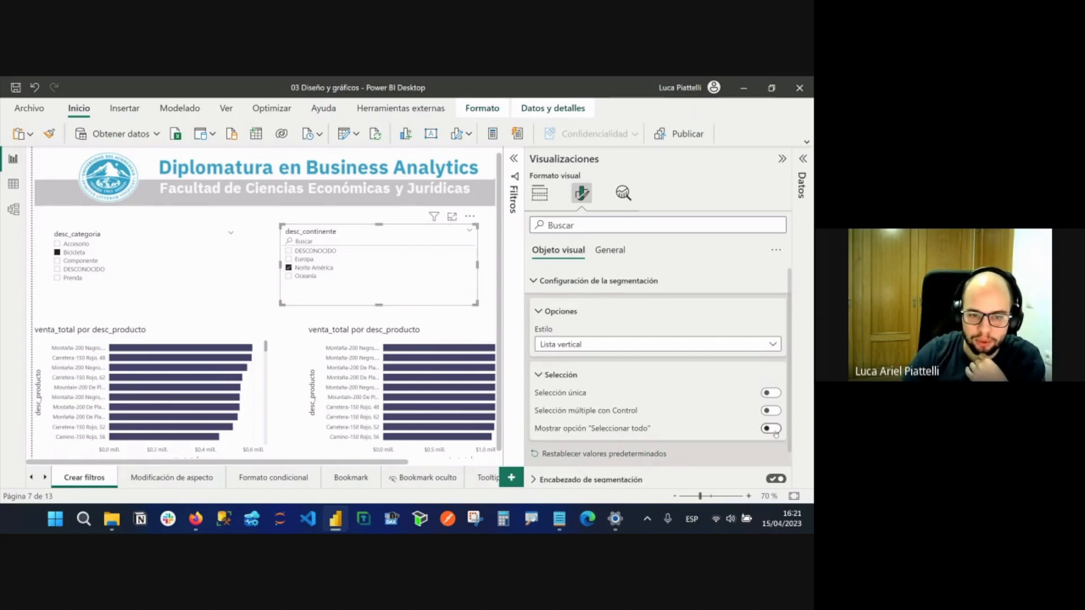
{"action": "left_click", "coordinate": [772, 429]}
{"action": "left_click", "coordinate": [332, 251]}
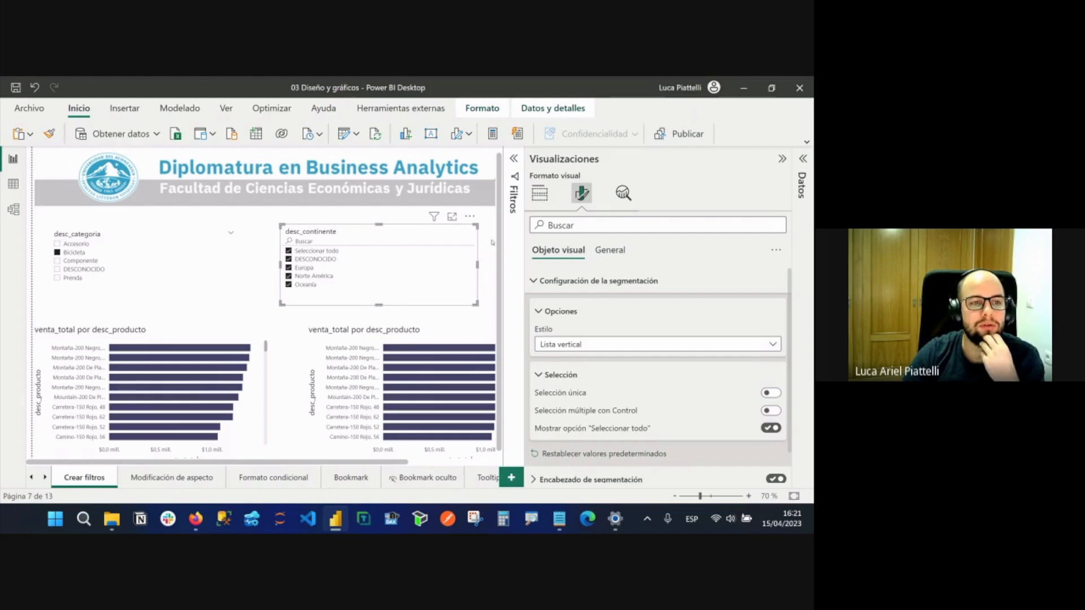
Set the desc_continente slicer's style to Menú desplegable and choose Europa from its list.
{"action": "left_click", "coordinate": [653, 345]}
{"action": "left_click", "coordinate": [566, 389]}
{"action": "left_click", "coordinate": [348, 247]}
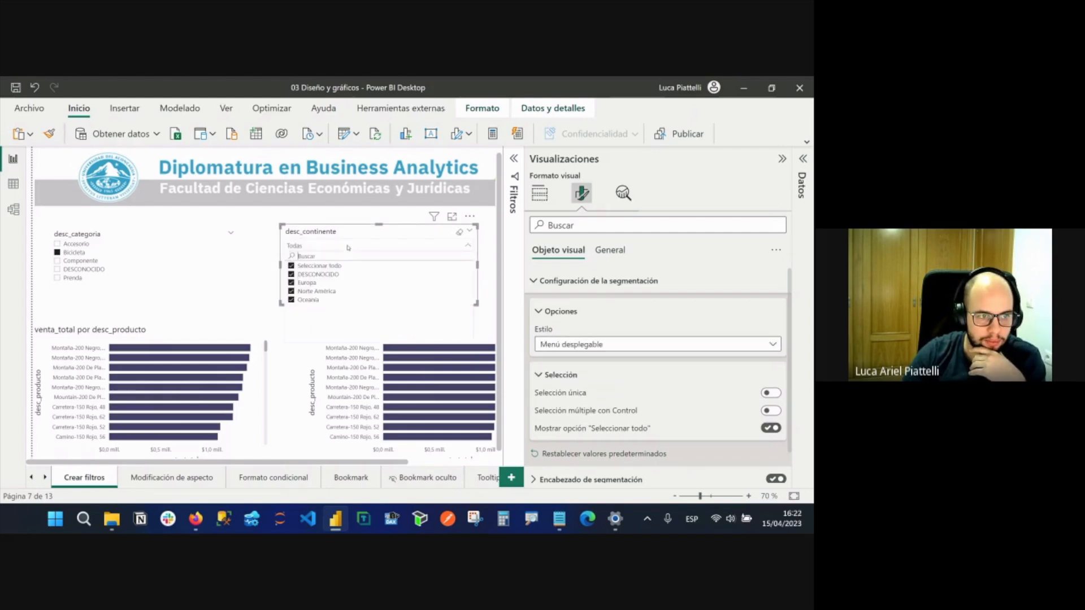
{"action": "left_click", "coordinate": [356, 248]}
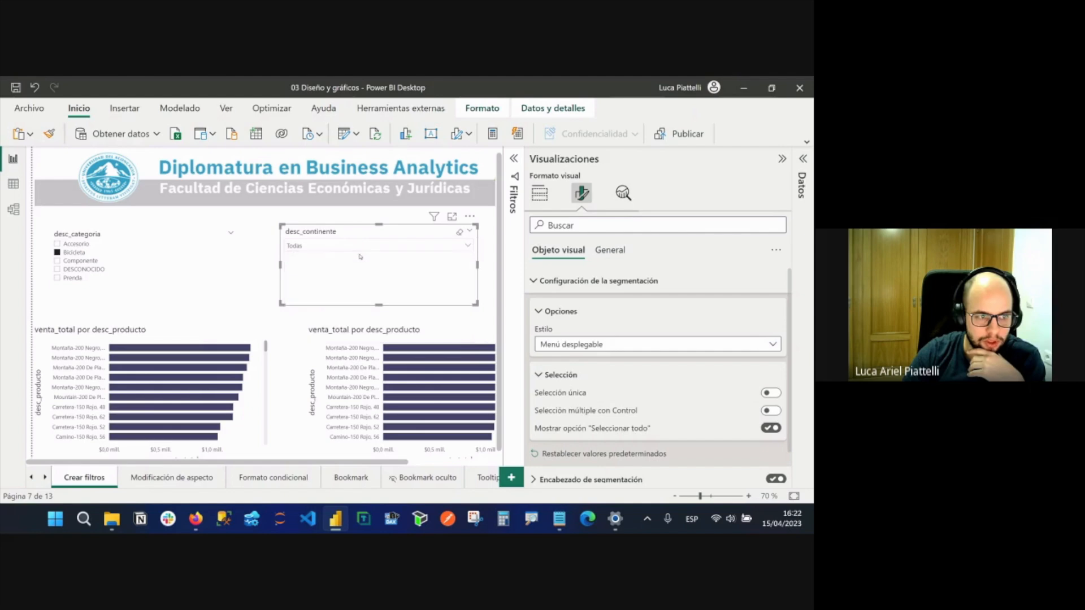
{"action": "left_click", "coordinate": [319, 247]}
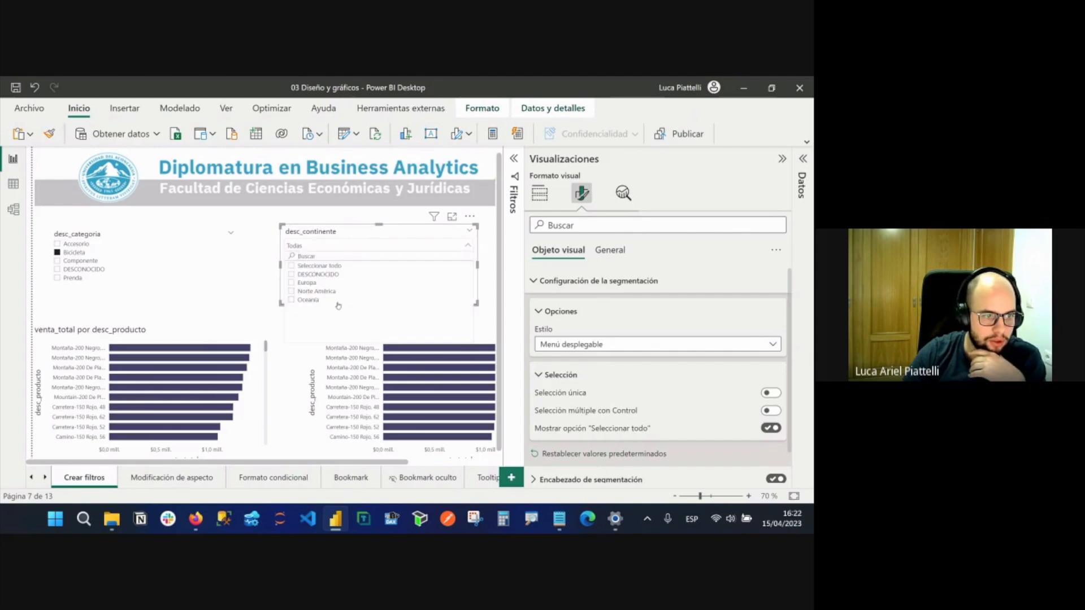
{"action": "left_click", "coordinate": [315, 284]}
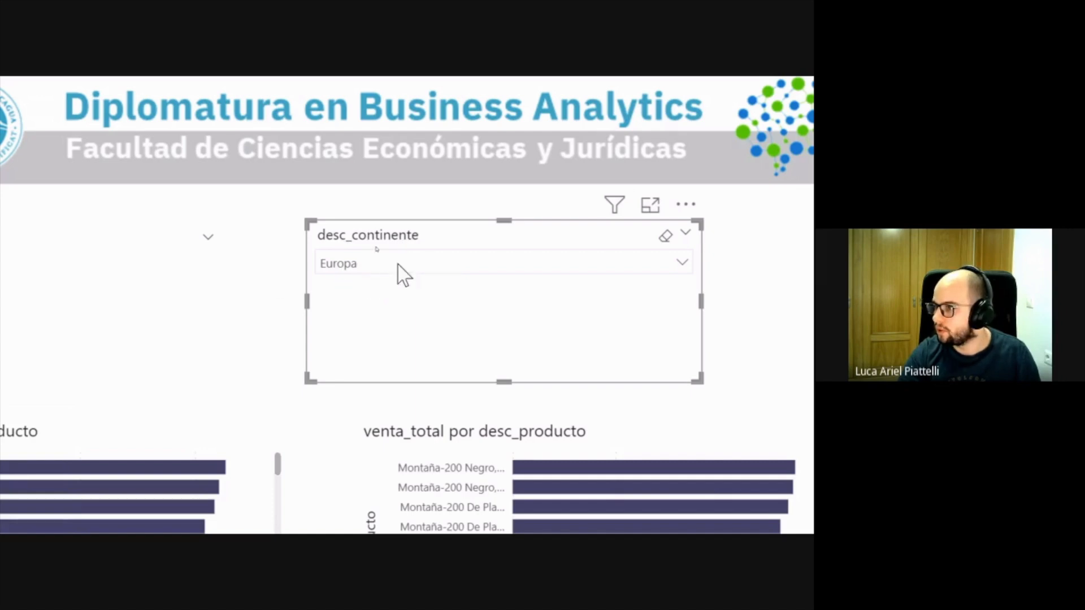
In the desc_continente dropdown slicer, replace Europa with Norte América, add Europa for a multiple selection, and clear the selection.
{"action": "left_click", "coordinate": [364, 268]}
{"action": "left_click", "coordinate": [367, 338]}
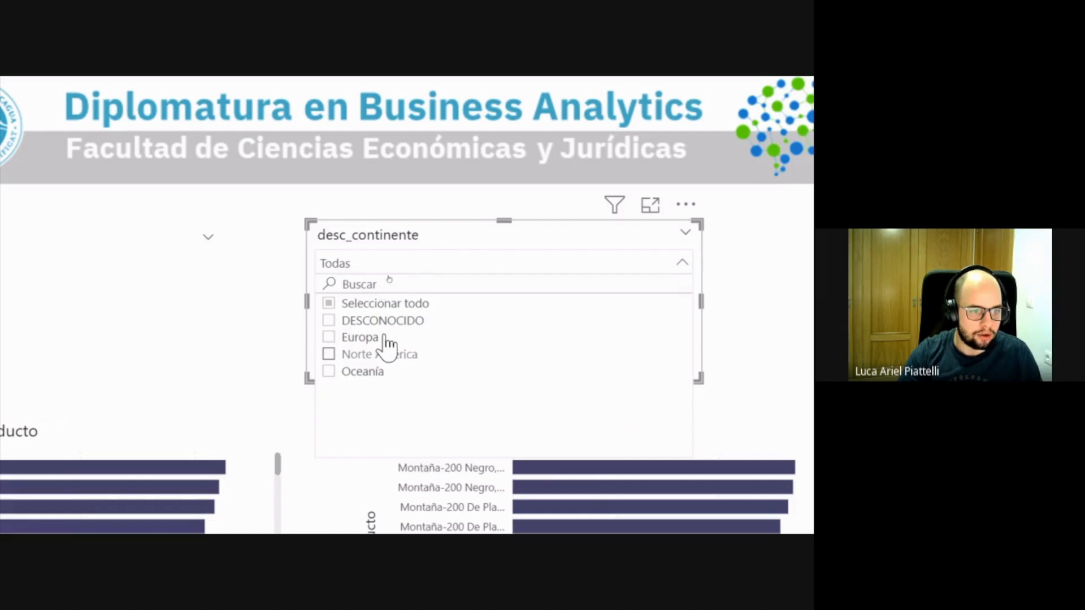
{"action": "left_click", "coordinate": [385, 354]}
{"action": "left_click", "coordinate": [385, 268]}
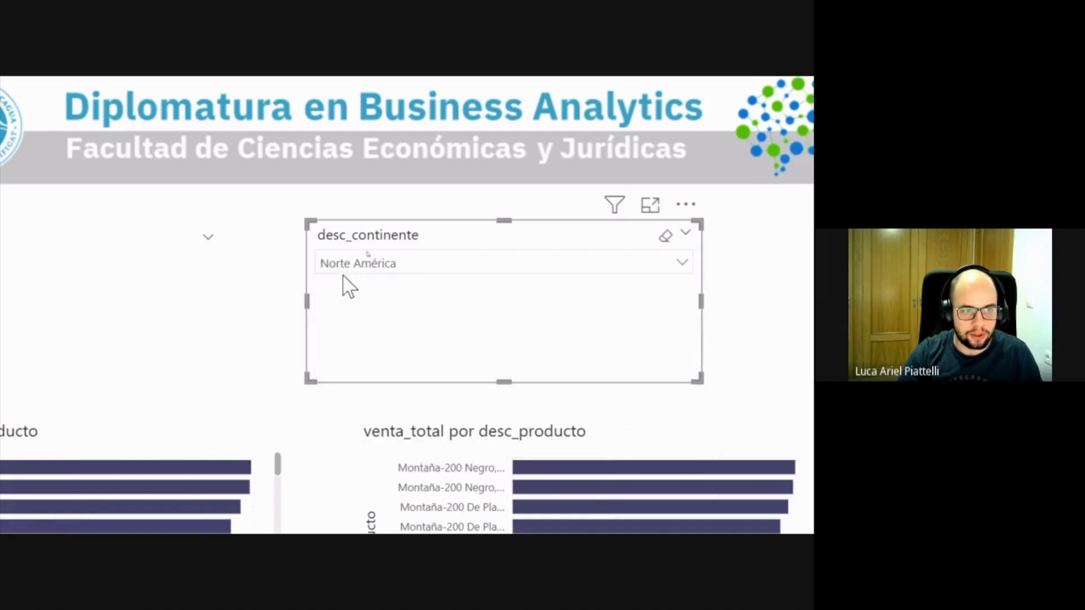
{"action": "left_click", "coordinate": [402, 266]}
{"action": "left_click", "coordinate": [376, 338], "text": "ctrl"}
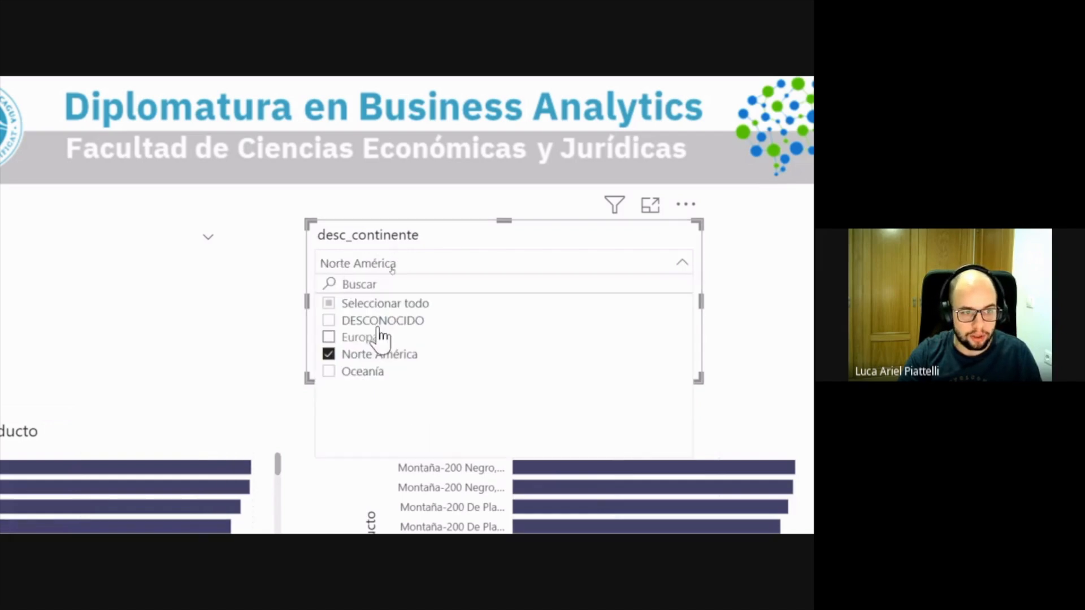
{"action": "left_click", "coordinate": [417, 270]}
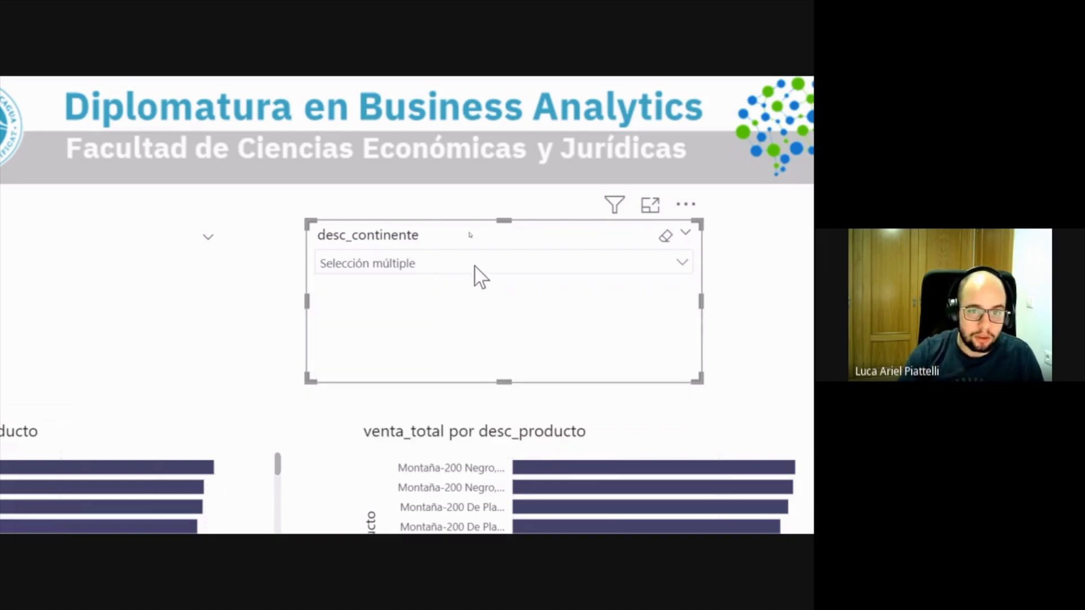
{"action": "left_click", "coordinate": [633, 239]}
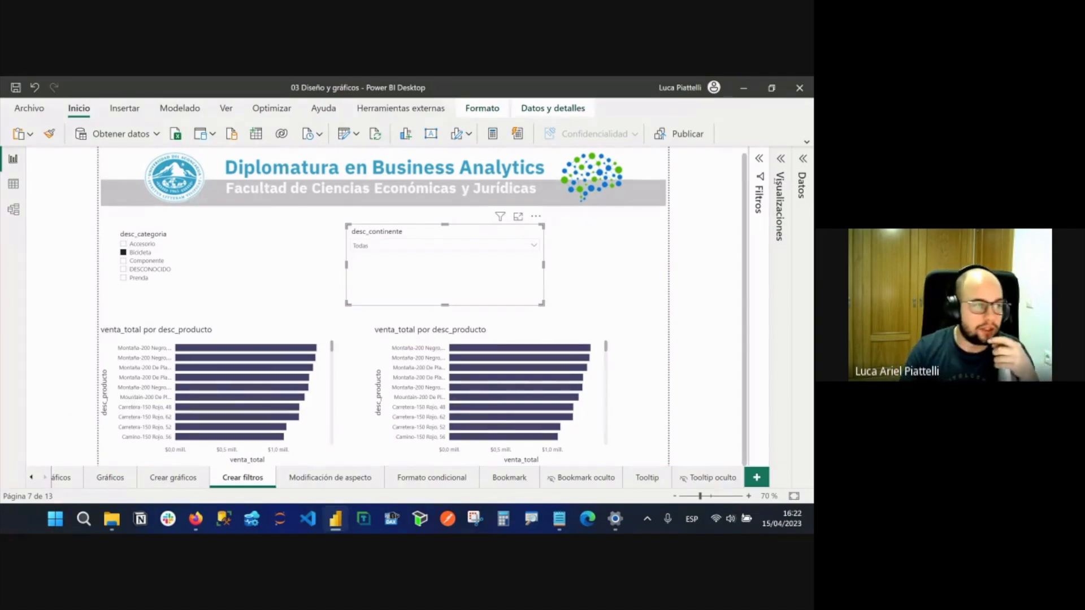
Examine the dimension tables and their relationships to fact_venta and fact_stock in the model view, and return to the report view.
{"action": "left_click", "coordinate": [13, 209]}
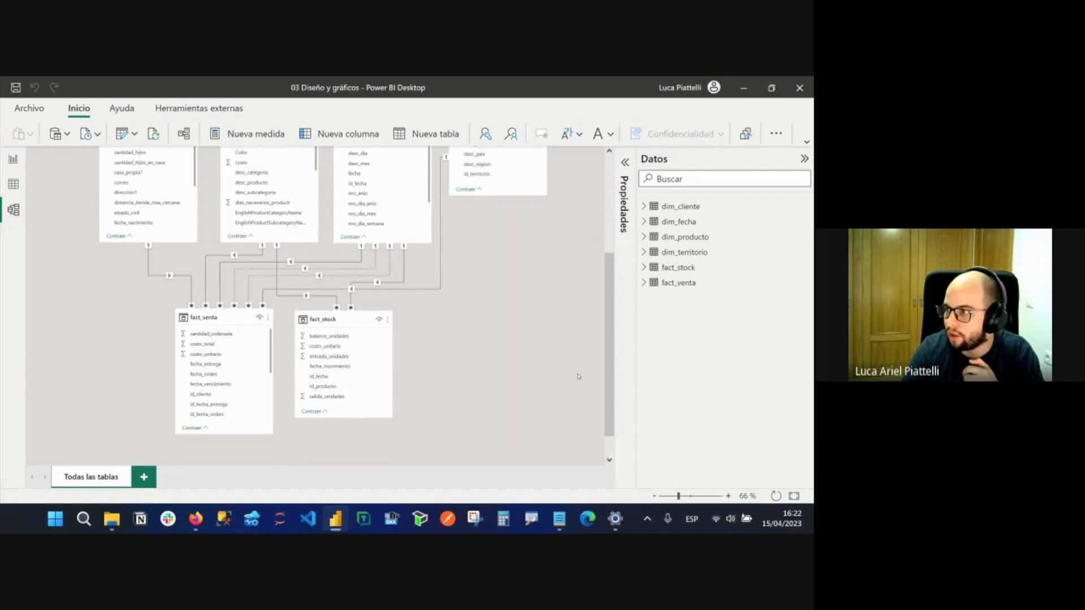
{"action": "scroll", "coordinate": [475, 395], "scroll_direction": "up", "scroll_amount": 2}
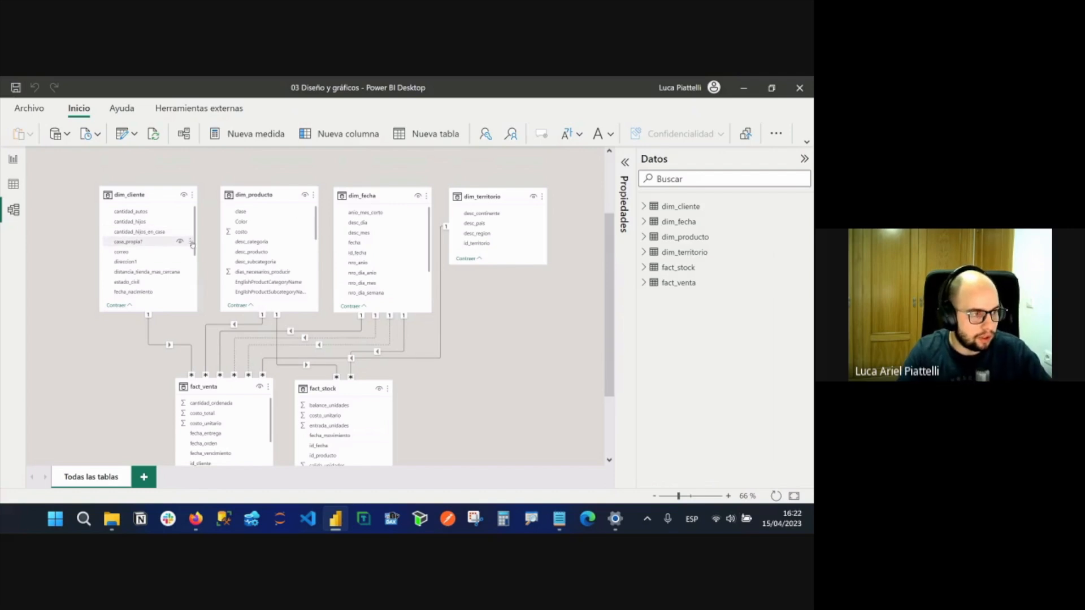
{"action": "left_click_drag", "start_coordinate": [69, 167], "coordinate": [584, 343]}
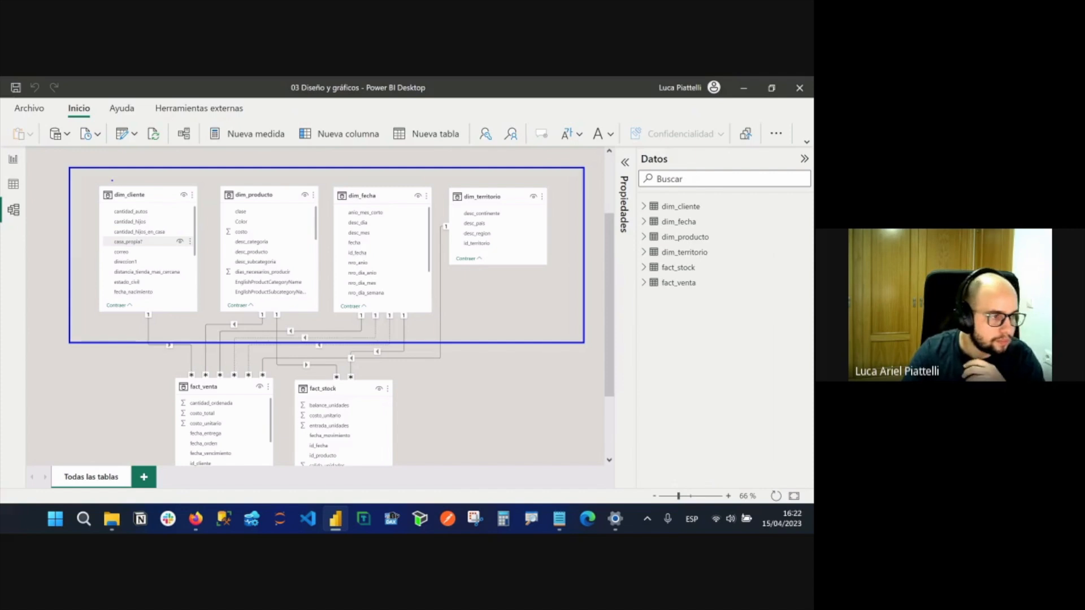
{"action": "left_click_drag", "start_coordinate": [584, 342], "coordinate": [584, 342]}
{"action": "left_click", "coordinate": [14, 159]}
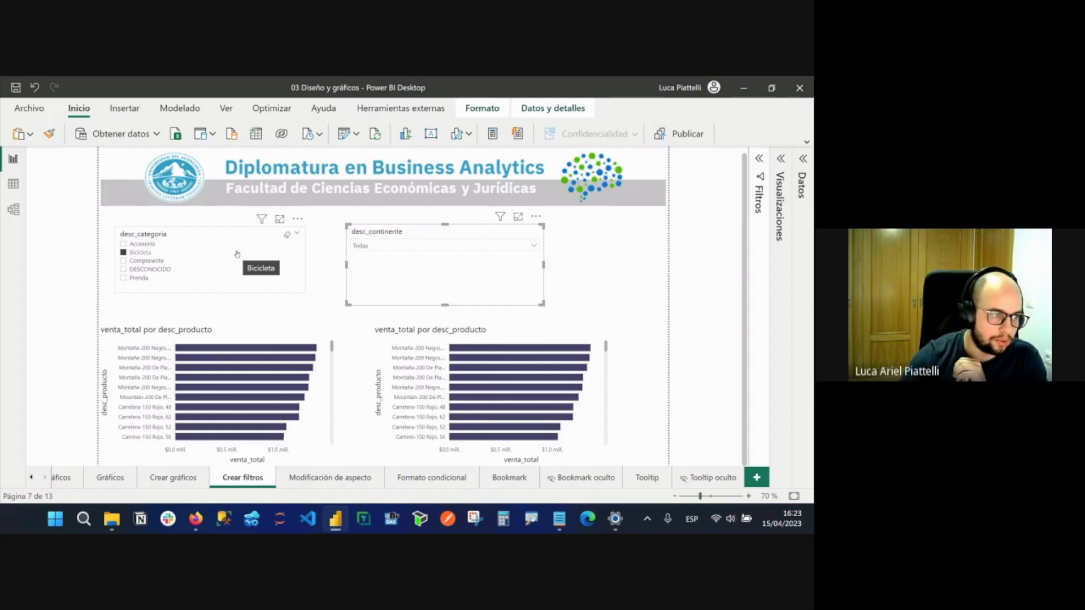
Align the desc_continente slicer with the top of the desc_categoria slicer and reduce its height.
{"action": "left_click_drag", "start_coordinate": [484, 239], "coordinate": [497, 241]}
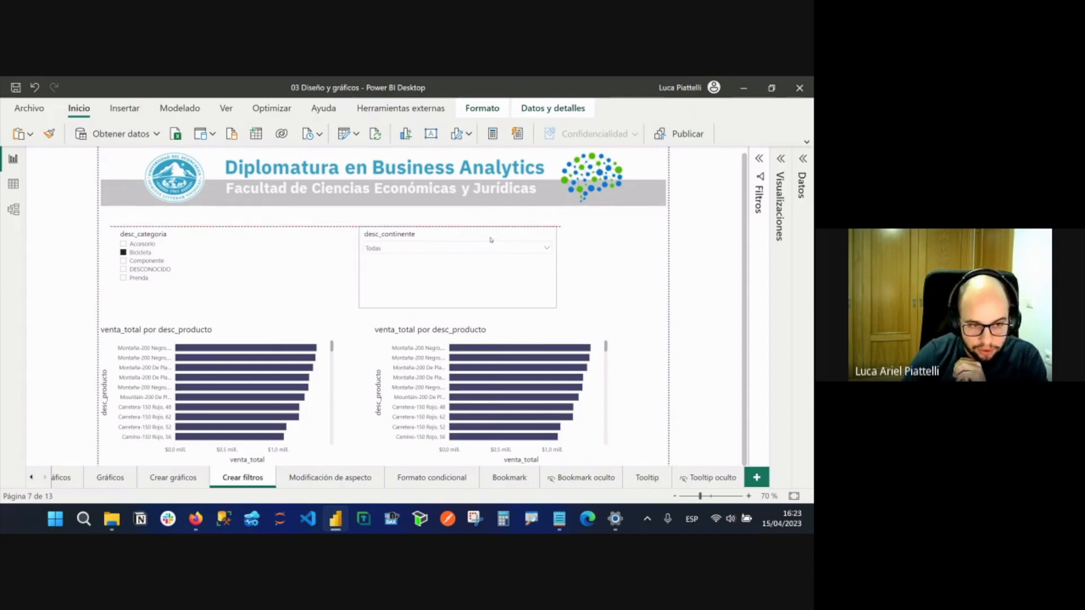
{"action": "left_click_drag", "start_coordinate": [458, 307], "coordinate": [471, 276]}
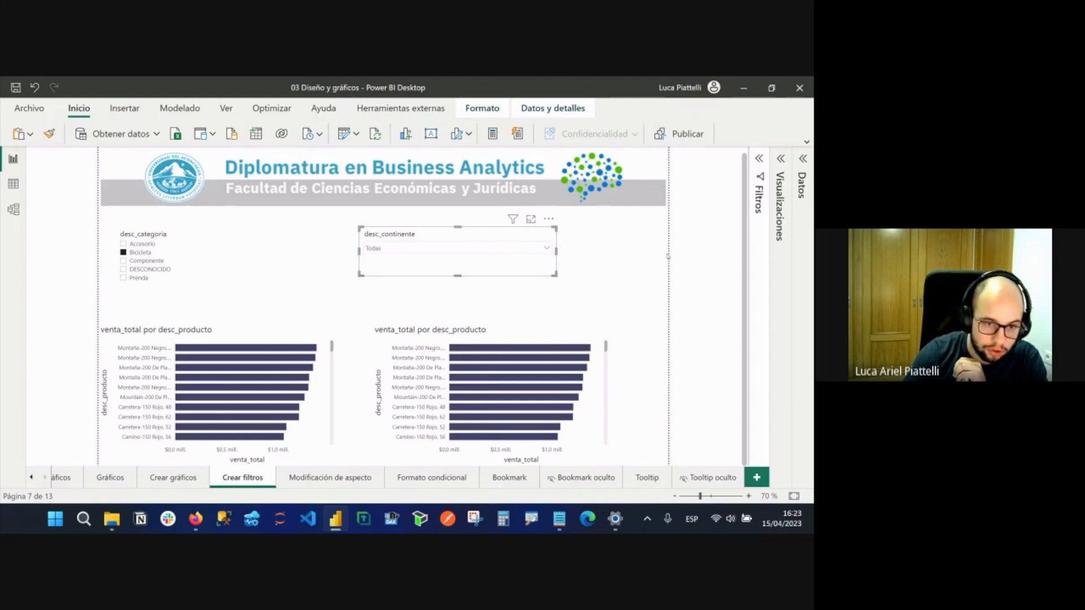
{"action": "left_click", "coordinate": [620, 304]}
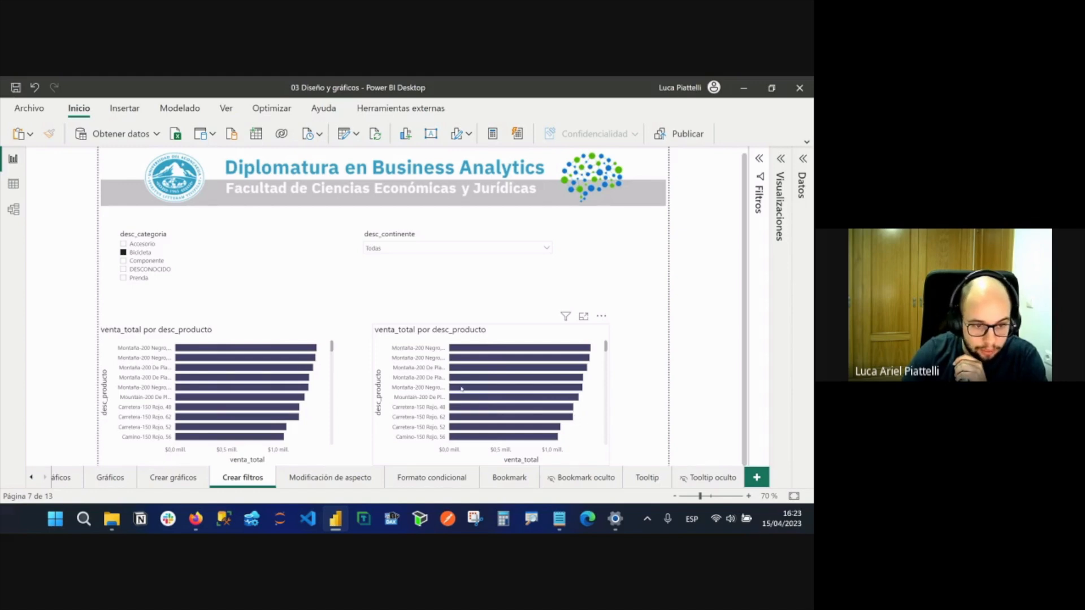
Browse the full list of products in the venta_total por desc_producto chart below the desc_continente slicer.
{"action": "scroll", "coordinate": [462, 388], "scroll_direction": "down", "scroll_amount": 5}
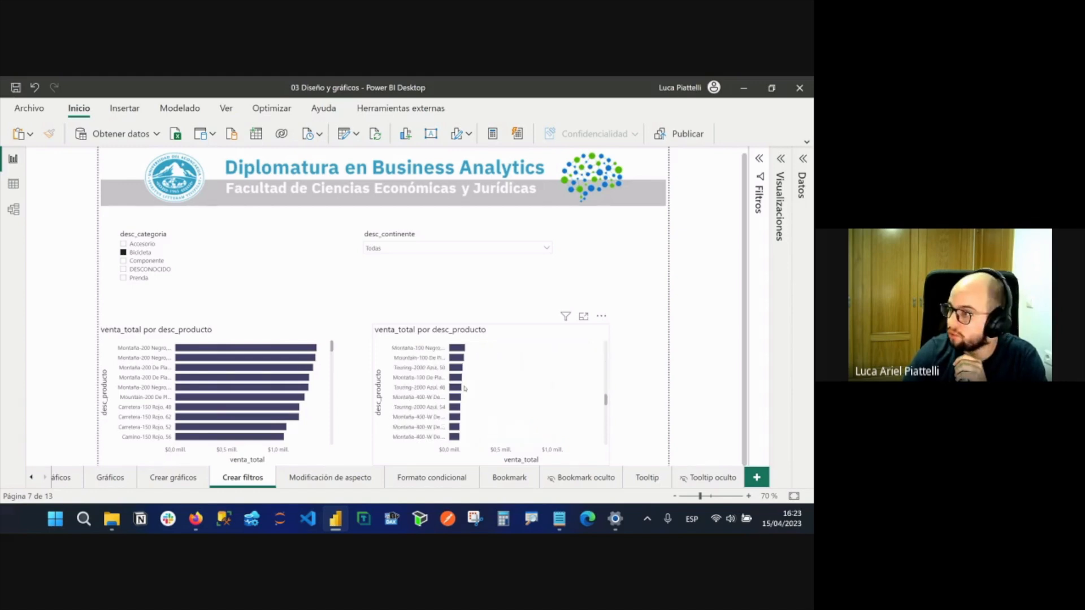
{"action": "scroll", "coordinate": [464, 388], "scroll_direction": "down", "scroll_amount": 3}
{"action": "scroll", "coordinate": [469, 389], "scroll_direction": "up", "scroll_amount": 8}
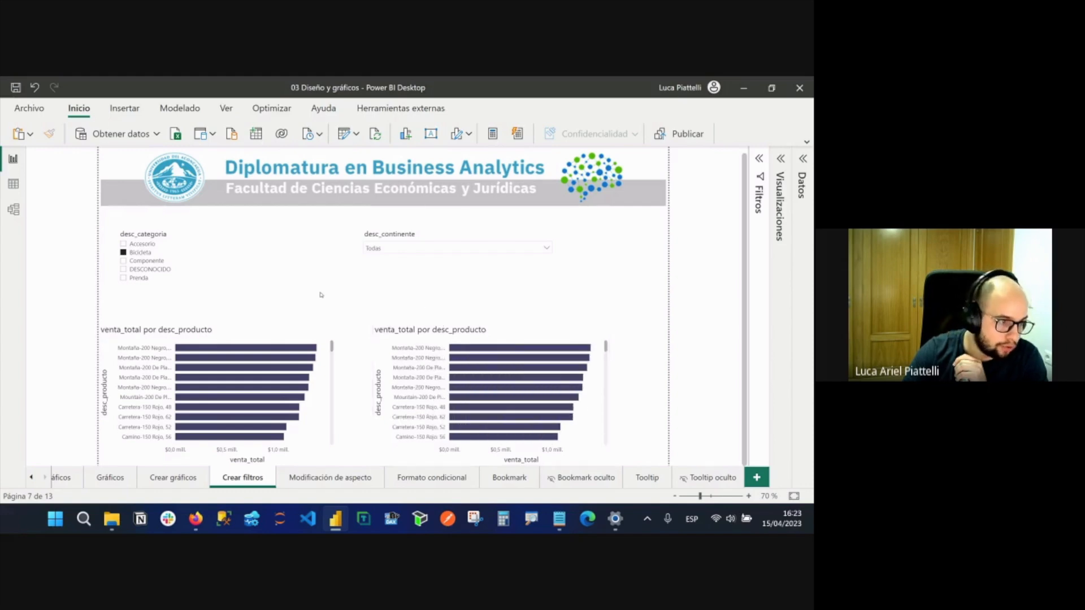
Filter desc_categoria by Componente, Accesorio and again Bicicleta, and view the continent options in the desc_continente dropdown without choosing any.
{"action": "left_click", "coordinate": [150, 262]}
{"action": "left_click", "coordinate": [141, 245]}
{"action": "left_click", "coordinate": [146, 254]}
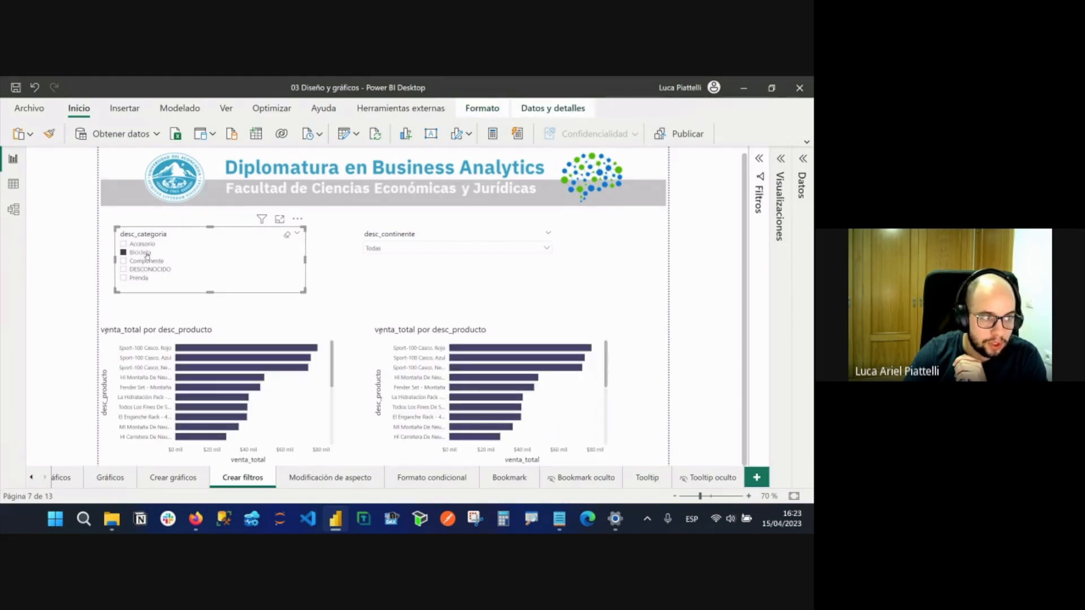
{"action": "left_click", "coordinate": [394, 248]}
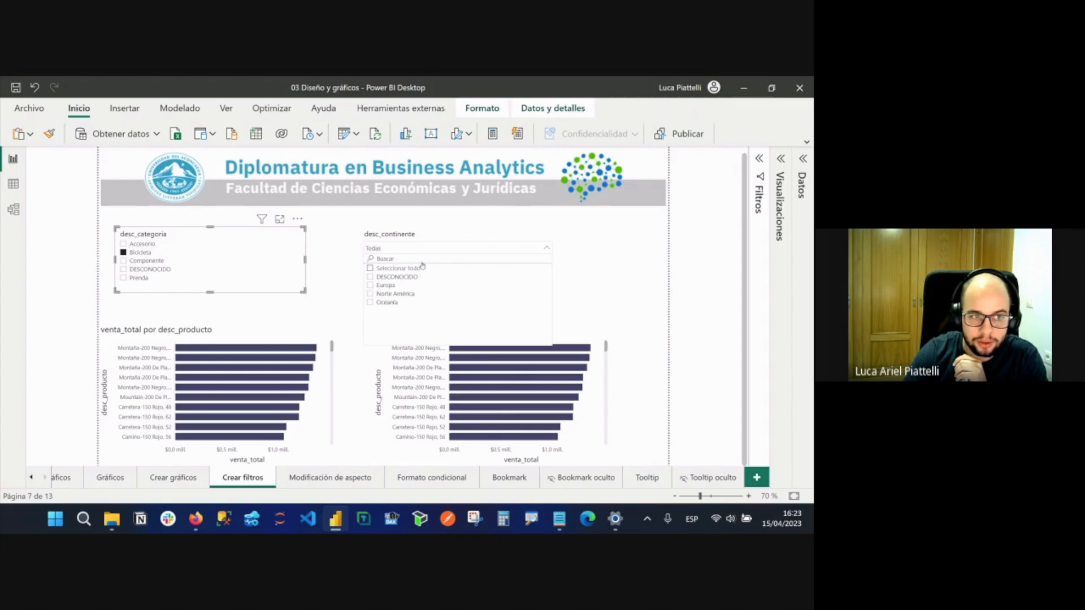
{"action": "left_click", "coordinate": [424, 249]}
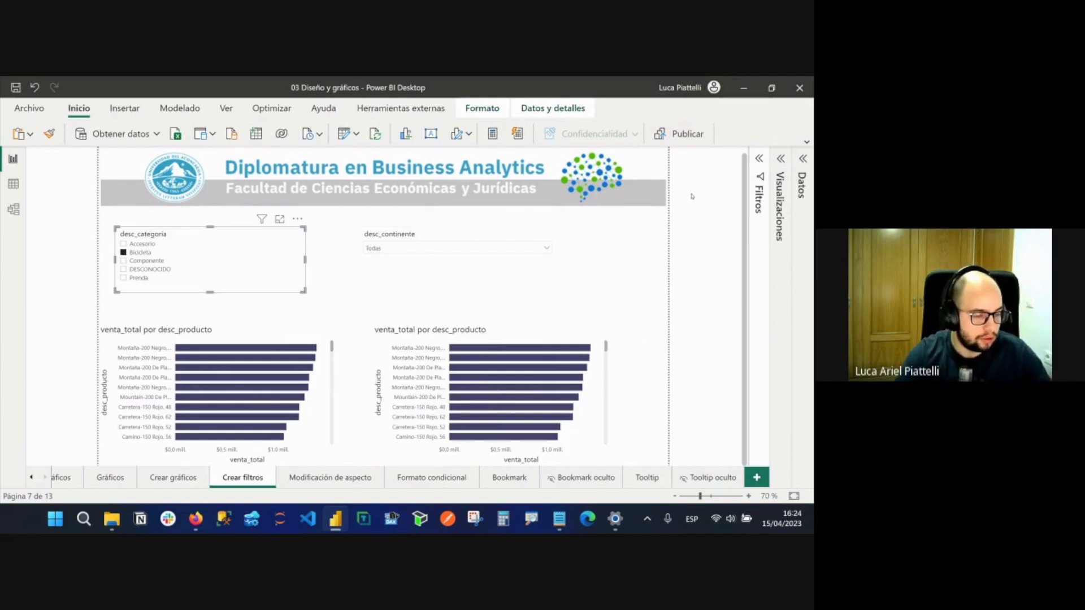
{"action": "scroll", "coordinate": [703, 198], "scroll_direction": "up", "scroll_amount": 2}
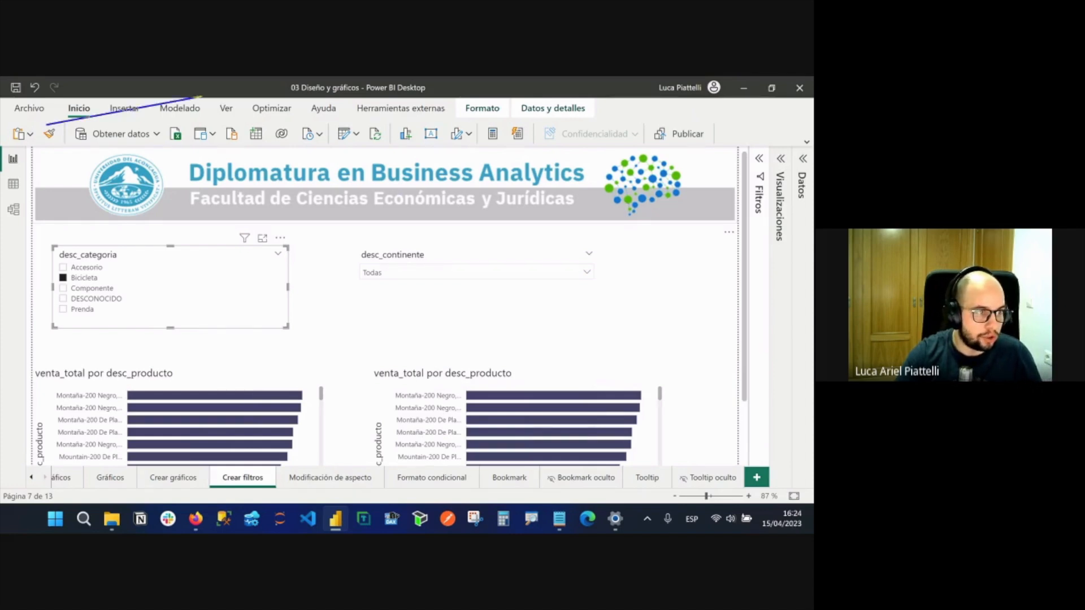
{"action": "left_click_drag", "start_coordinate": [757, 161], "coordinate": [814, 378]}
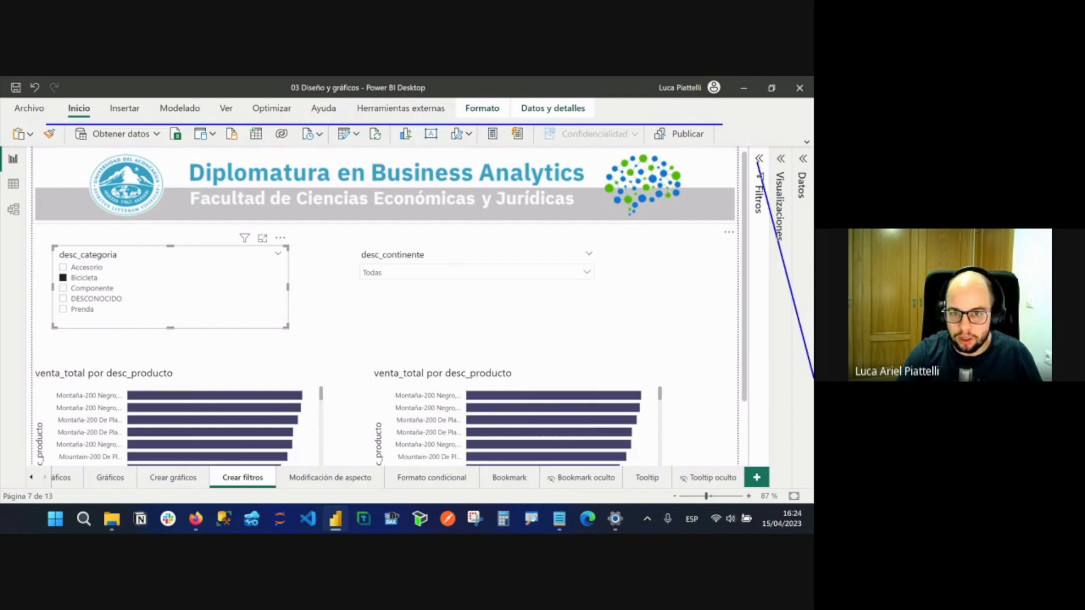
{"action": "left_click_drag", "start_coordinate": [794, 164], "coordinate": [754, 306]}
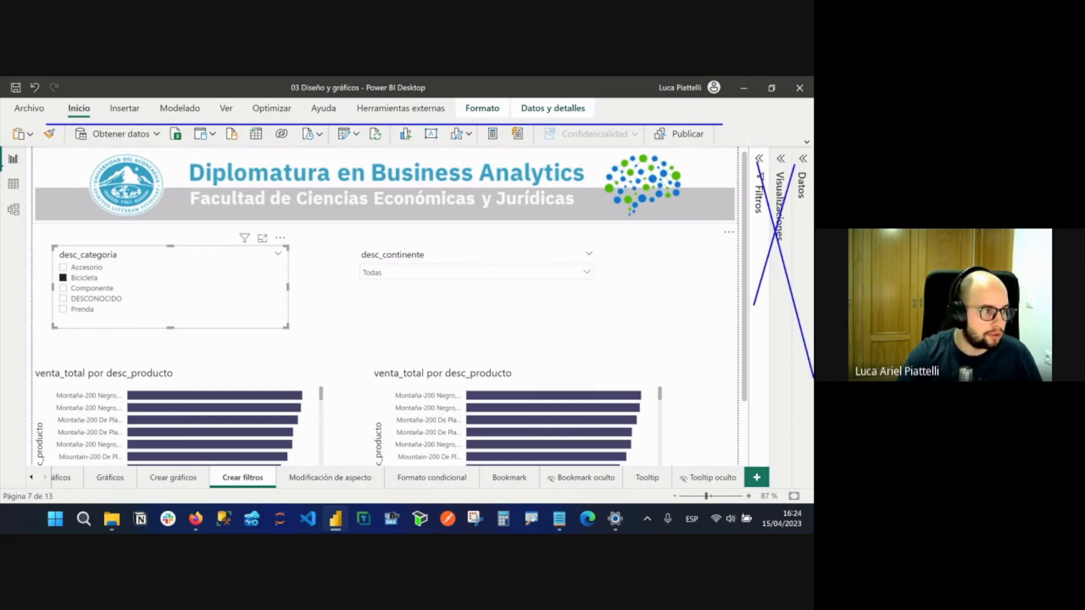
{"action": "key", "text": "Escape"}
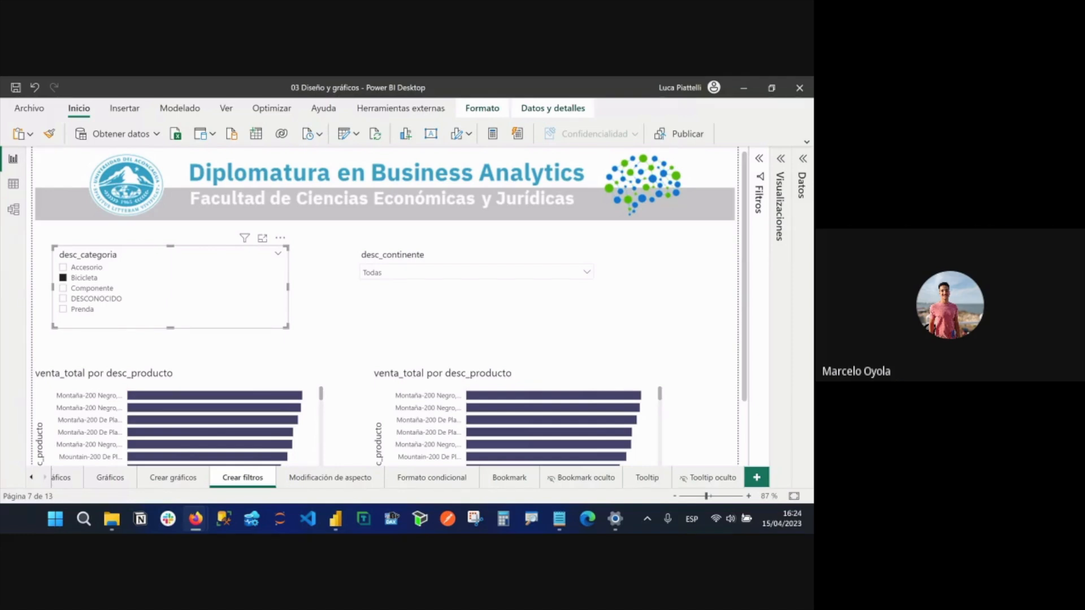
Delete the desc_continente slicer from the Crear filtros page.
{"action": "scroll", "coordinate": [355, 326], "scroll_direction": "down", "scroll_amount": 2}
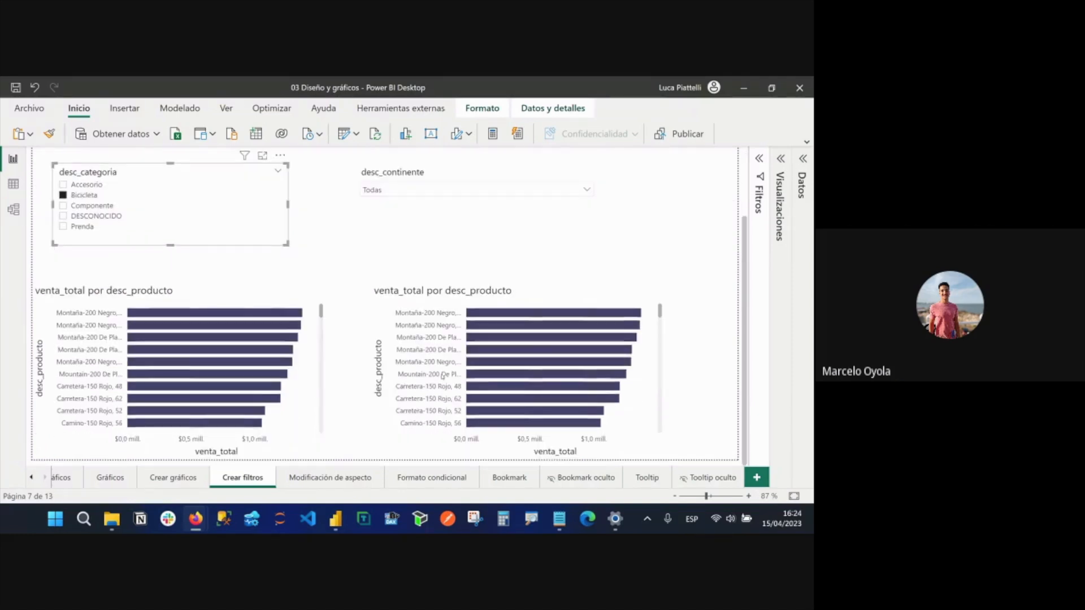
{"action": "left_click", "coordinate": [490, 228]}
{"action": "left_click", "coordinate": [780, 160]}
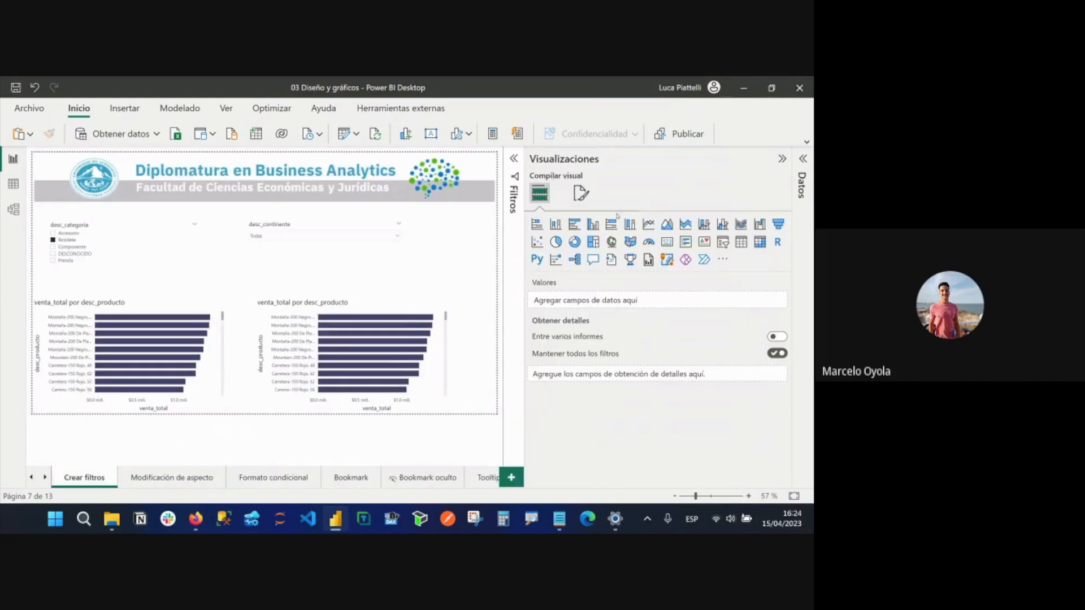
{"action": "left_click", "coordinate": [380, 236]}
{"action": "key", "text": "Delete"}
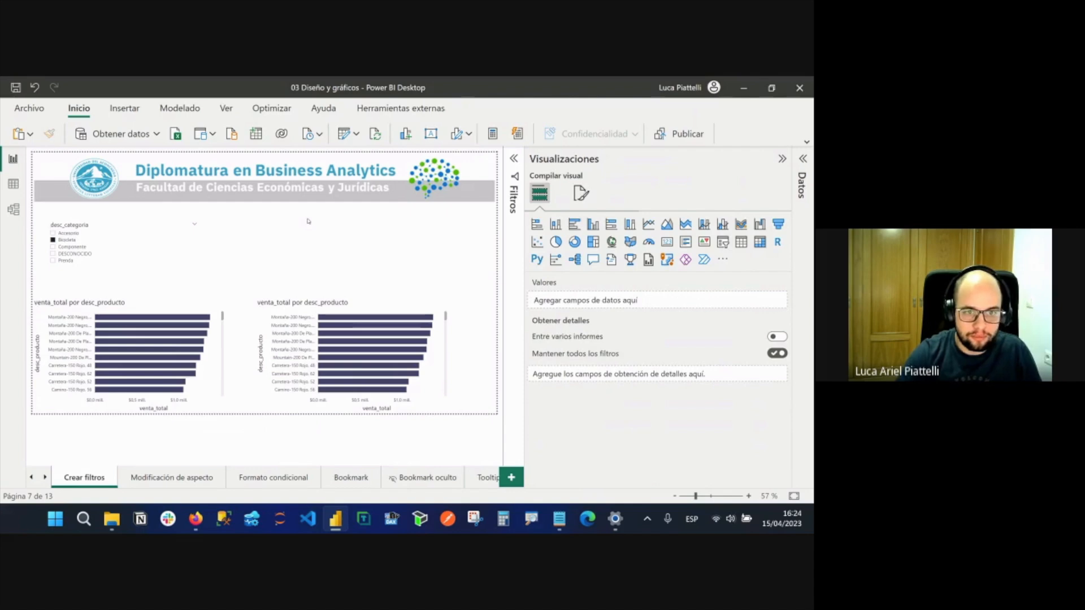
Add a slicer using desc_pais from dim_territorio, and test it by selecting and clearing Alemania.
{"action": "left_click", "coordinate": [724, 242]}
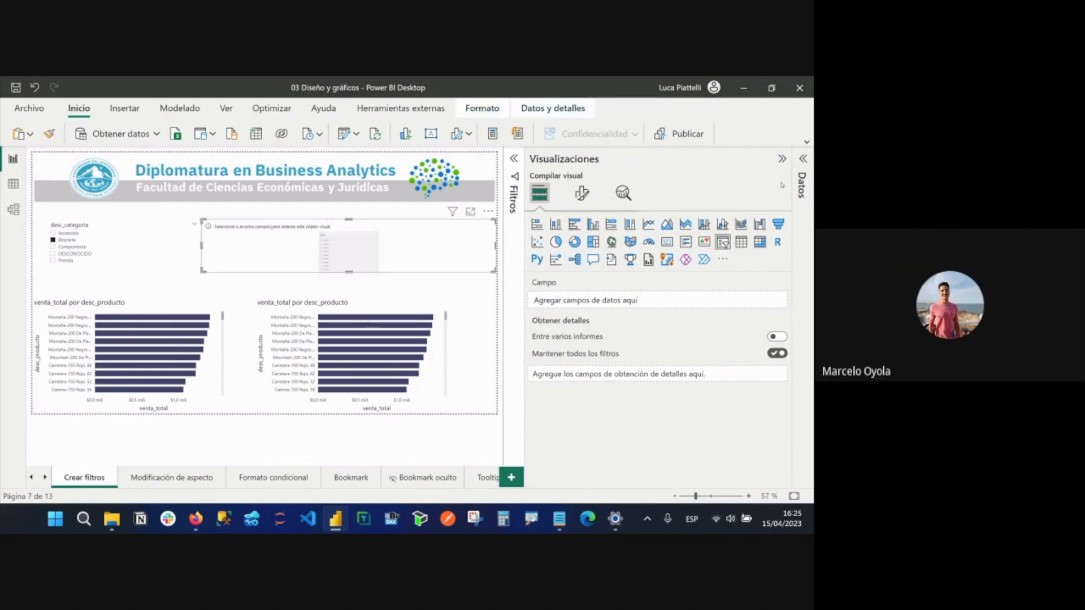
{"action": "left_click", "coordinate": [803, 160]}
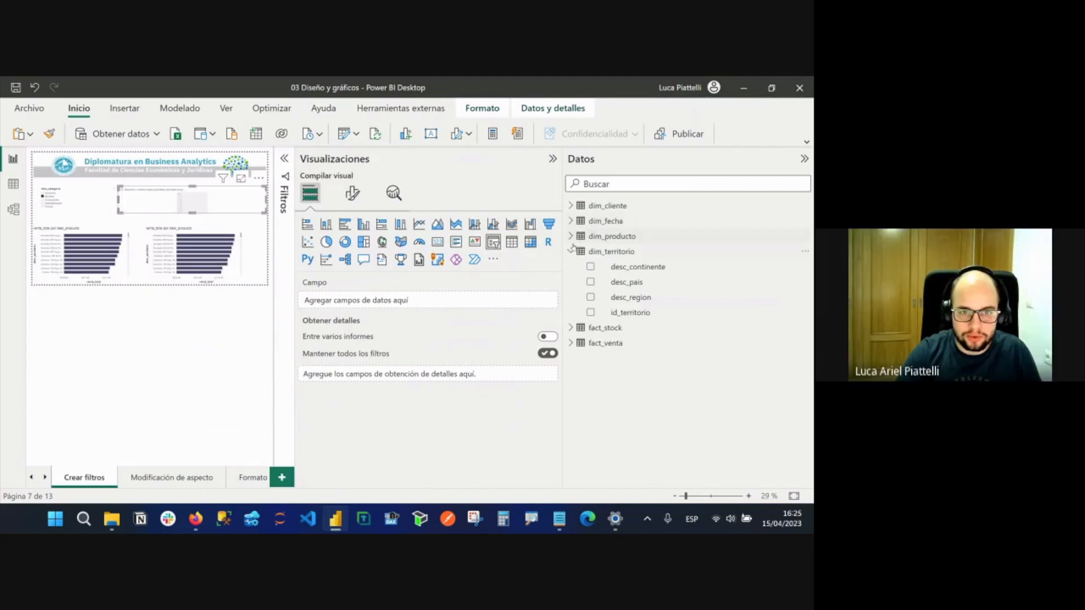
{"action": "left_click", "coordinate": [636, 266]}
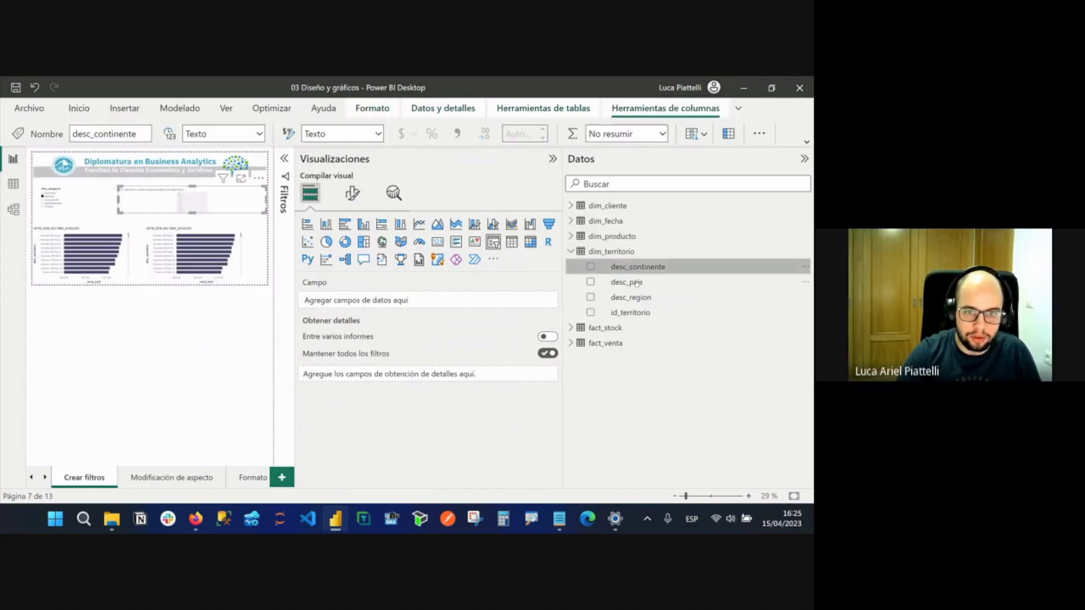
{"action": "left_click_drag", "start_coordinate": [637, 284], "coordinate": [421, 300]}
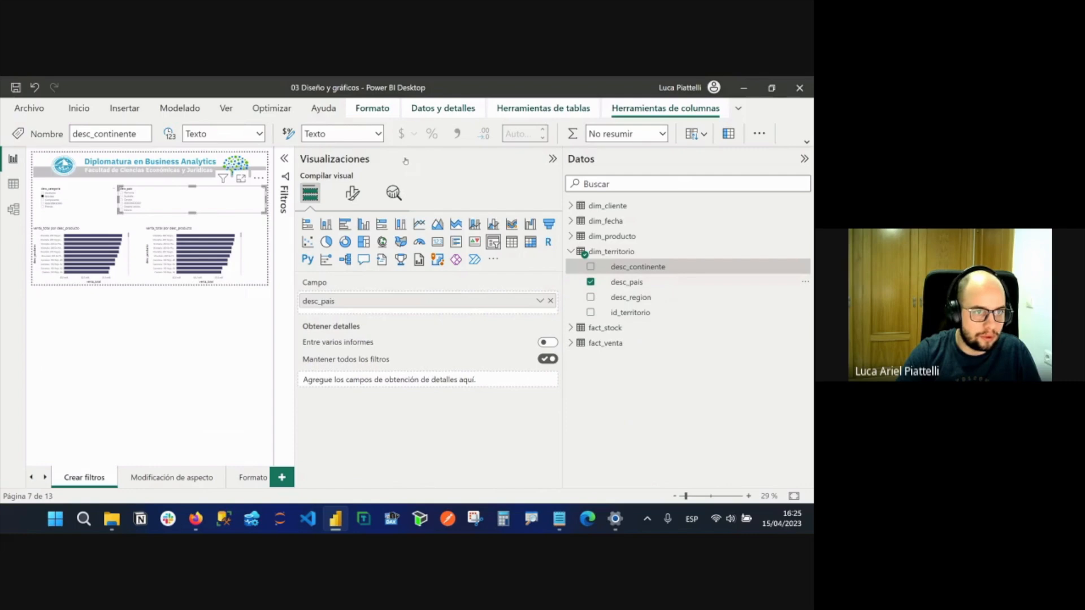
{"action": "left_click", "coordinate": [552, 159]}
{"action": "left_click", "coordinate": [804, 159]}
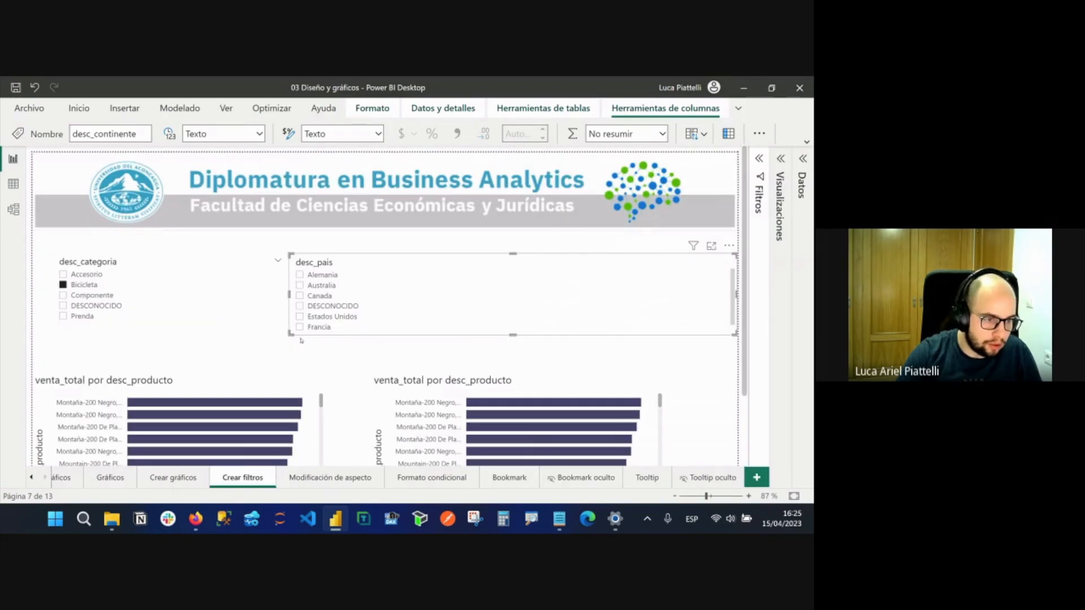
{"action": "left_click", "coordinate": [336, 276]}
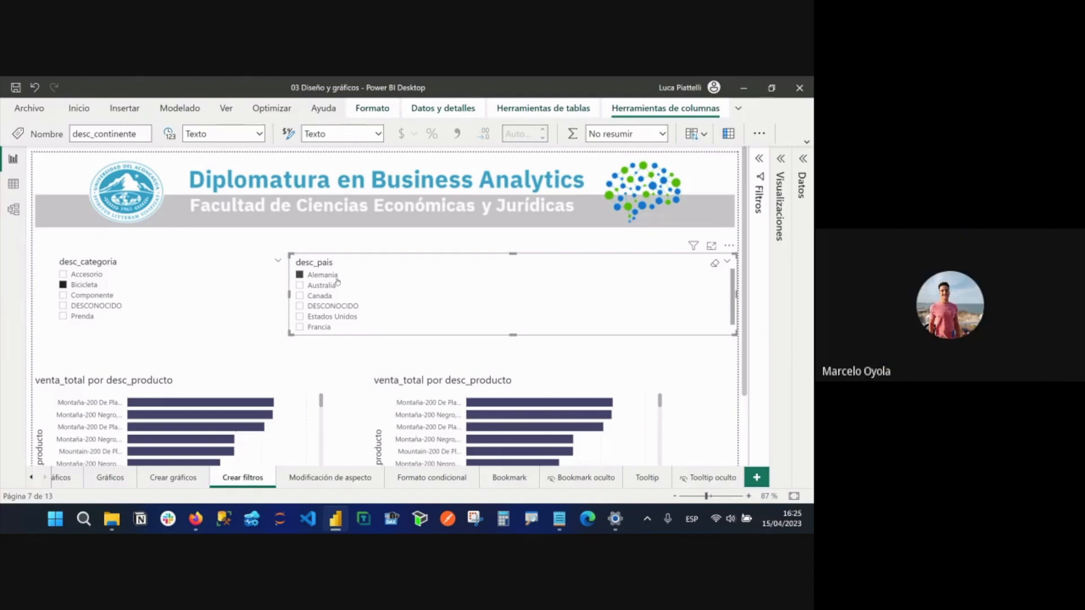
{"action": "left_click", "coordinate": [336, 276]}
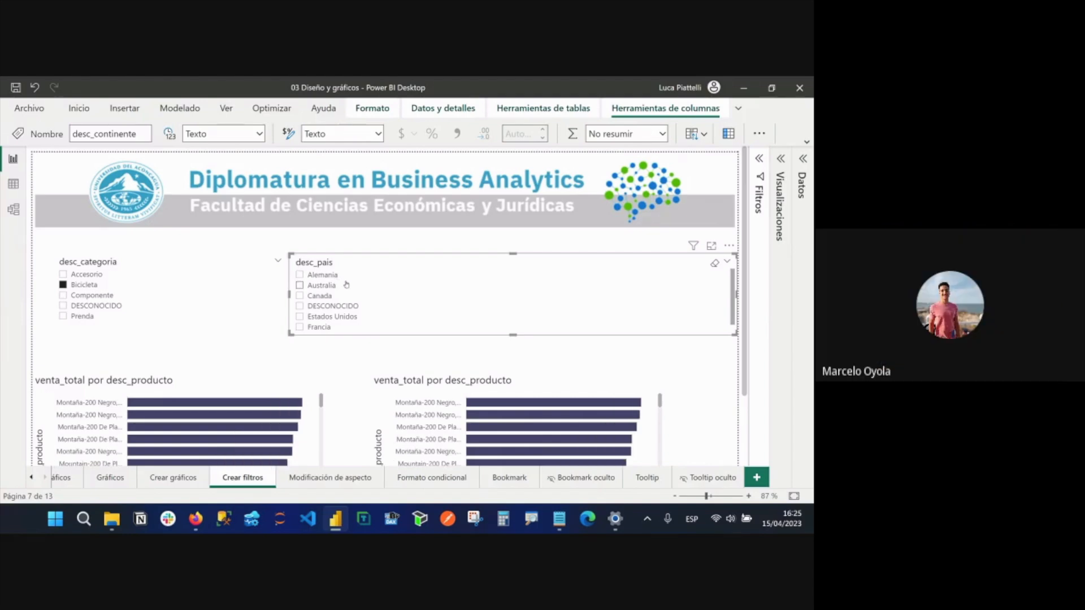
Narrow the desc_pais slicer and space it away from the desc_categoria slicer, and filter the charts by Alemania.
{"action": "left_click_drag", "start_coordinate": [735, 294], "coordinate": [633, 295]}
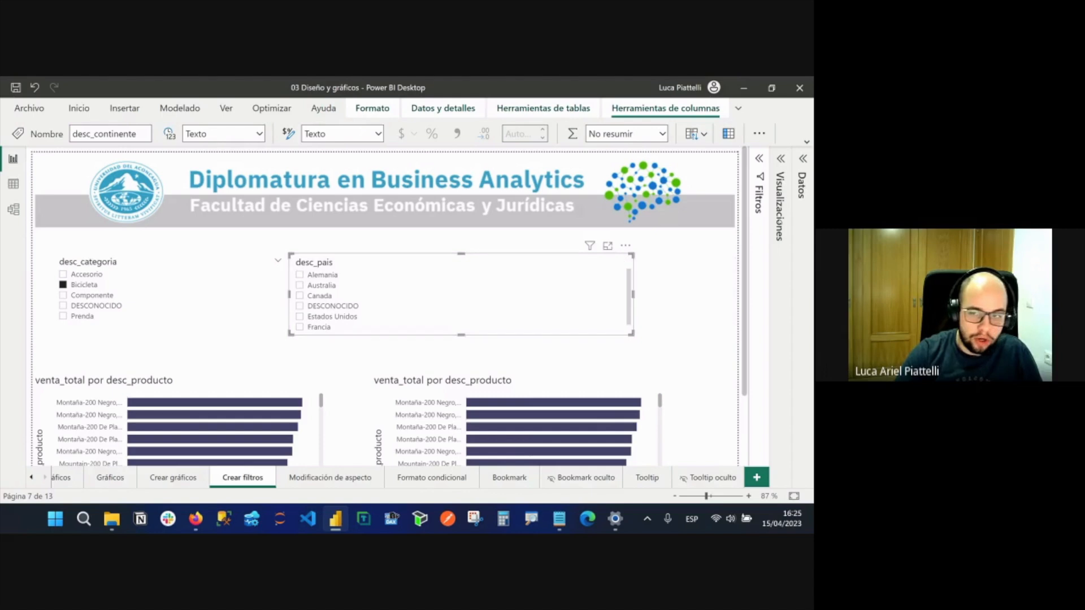
{"action": "left_click_drag", "start_coordinate": [470, 263], "coordinate": [501, 263]}
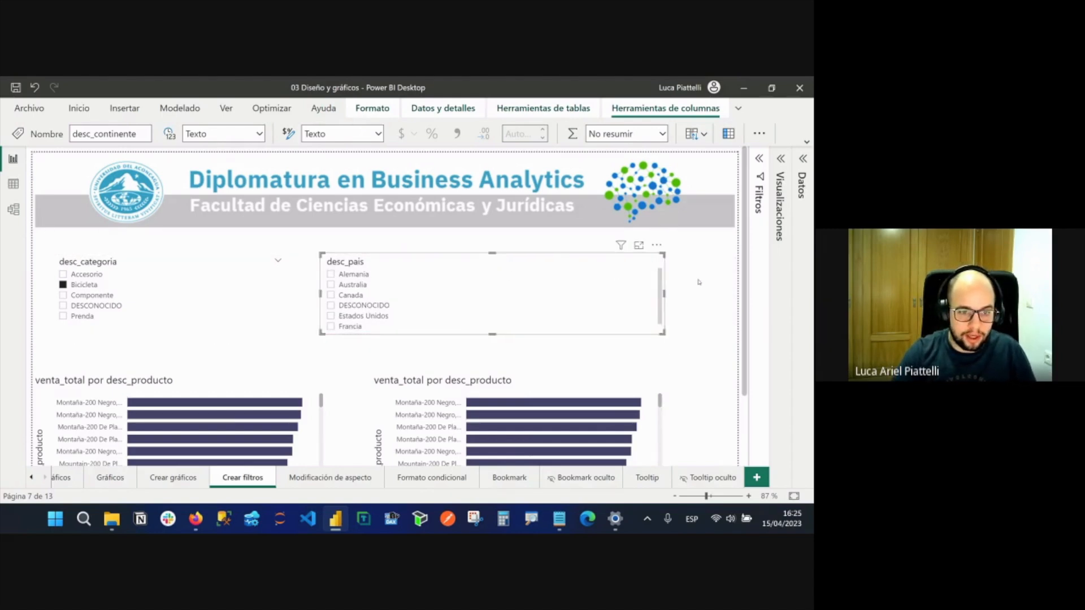
{"action": "scroll", "coordinate": [700, 280], "scroll_direction": "down", "scroll_amount": 2}
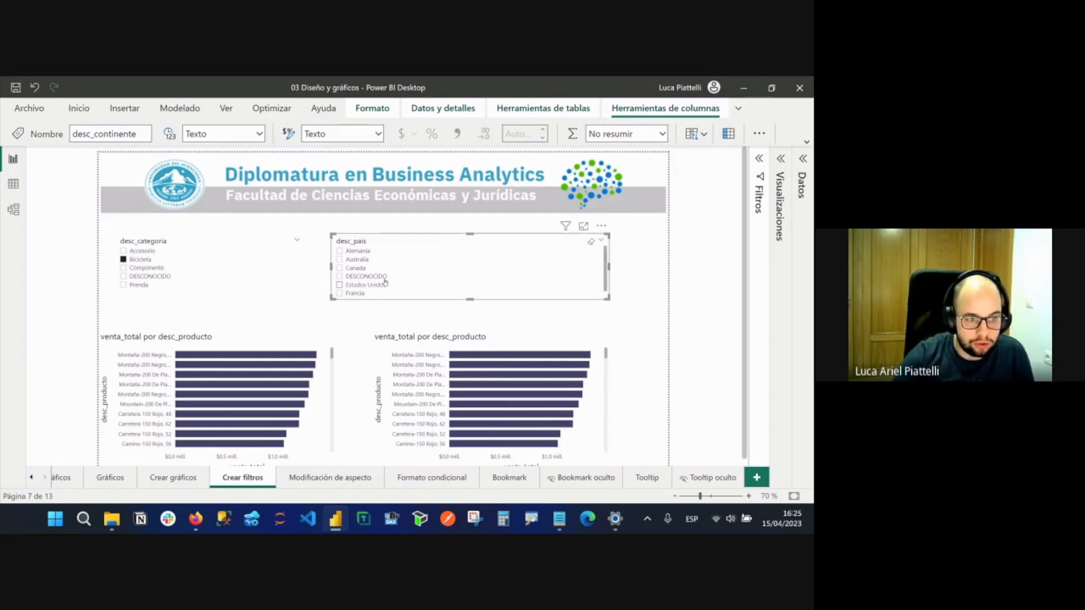
{"action": "left_click", "coordinate": [376, 252]}
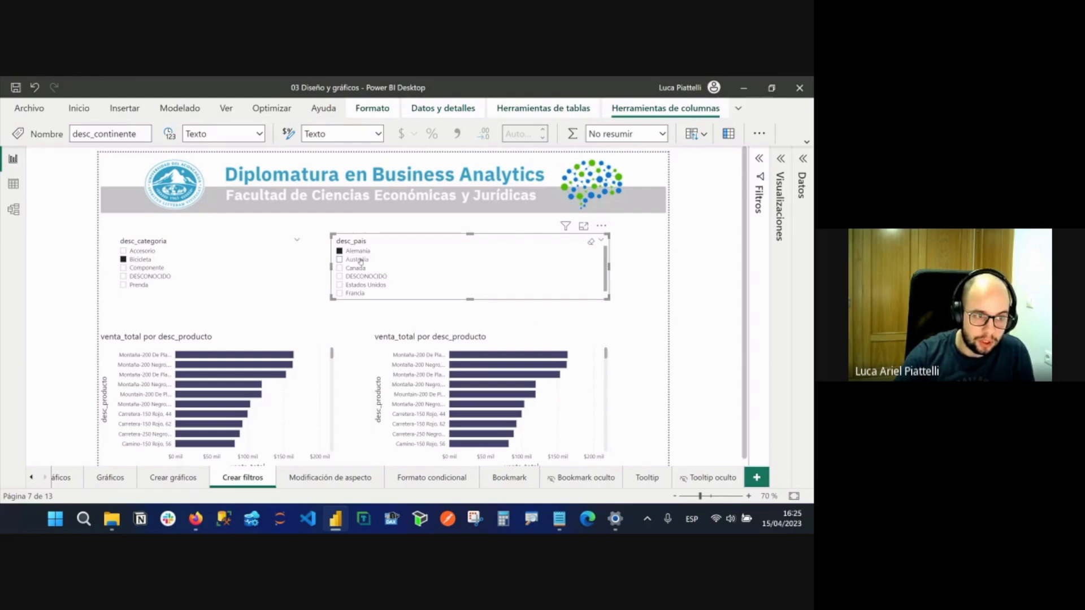
Clear the Alemania filter and move the desc_pais slicer slightly up and to the right.
{"action": "left_click", "coordinate": [367, 253]}
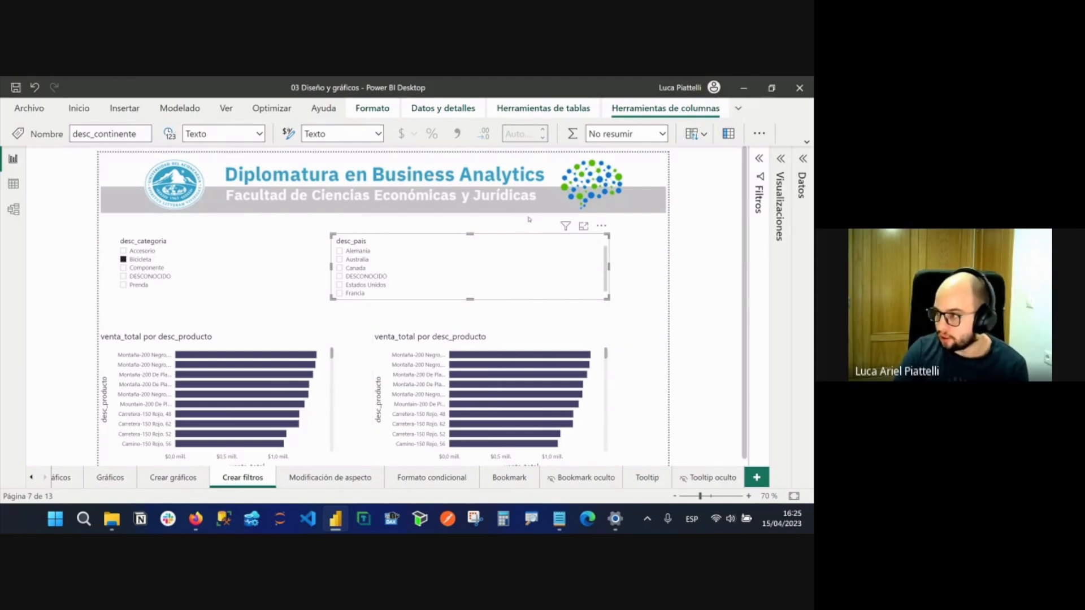
{"action": "left_click_drag", "start_coordinate": [501, 240], "coordinate": [521, 234]}
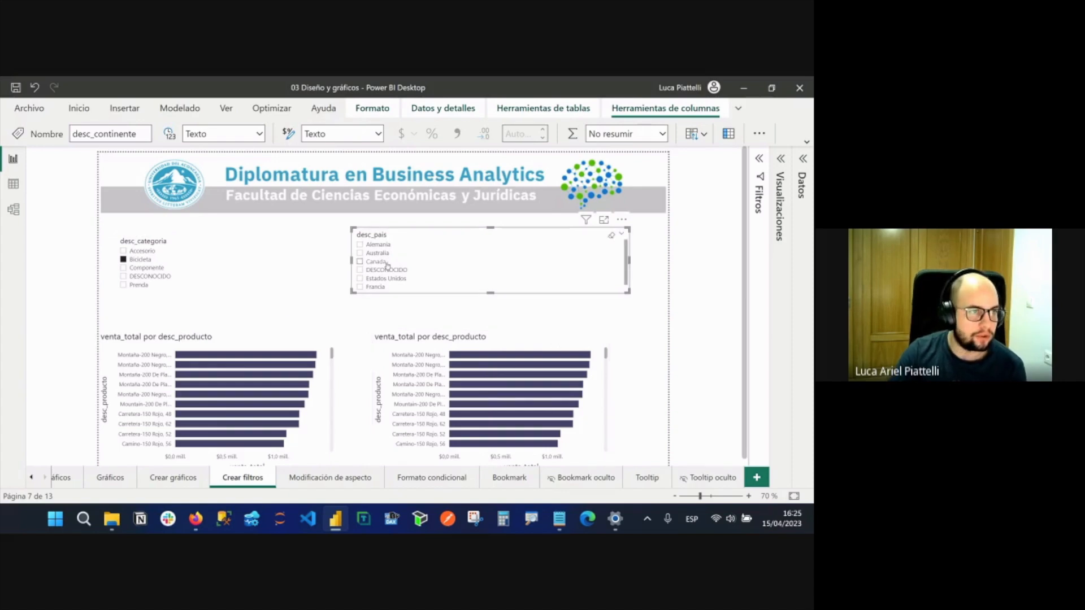
Turn on interaction editing for the desc_pais slicer.
{"action": "double_click", "coordinate": [665, 116]}
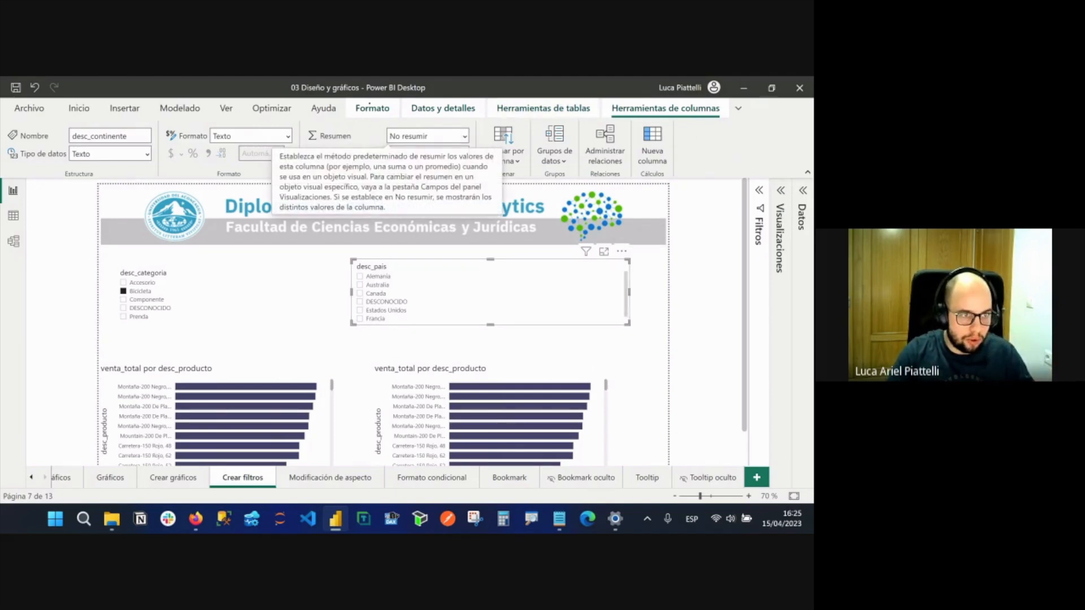
{"action": "left_click_drag", "start_coordinate": [346, 91], "coordinate": [754, 123]}
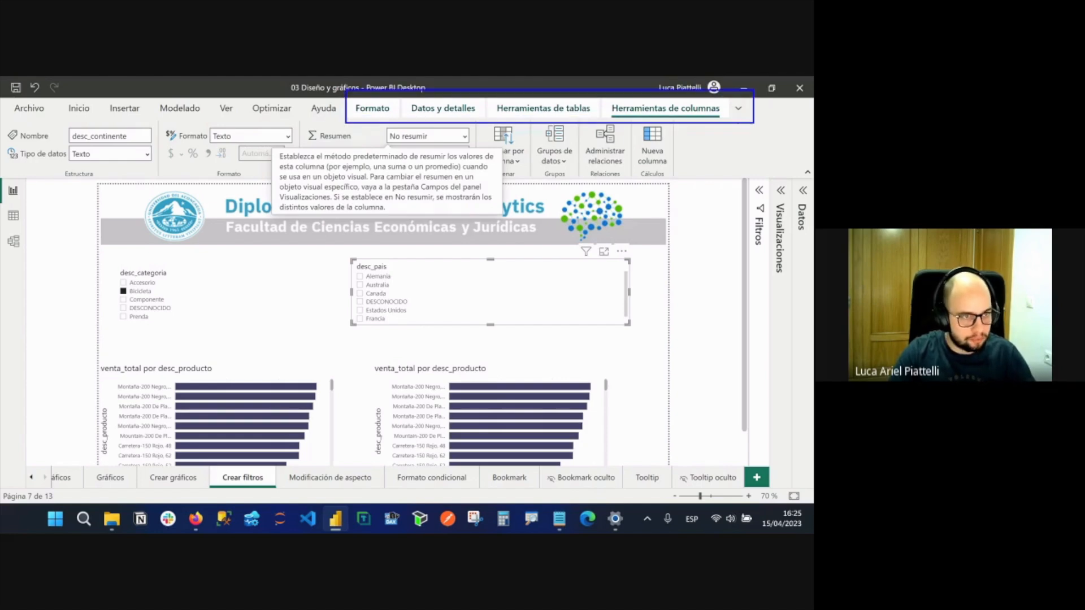
{"action": "key", "text": "Escape"}
{"action": "left_click", "coordinate": [375, 109]}
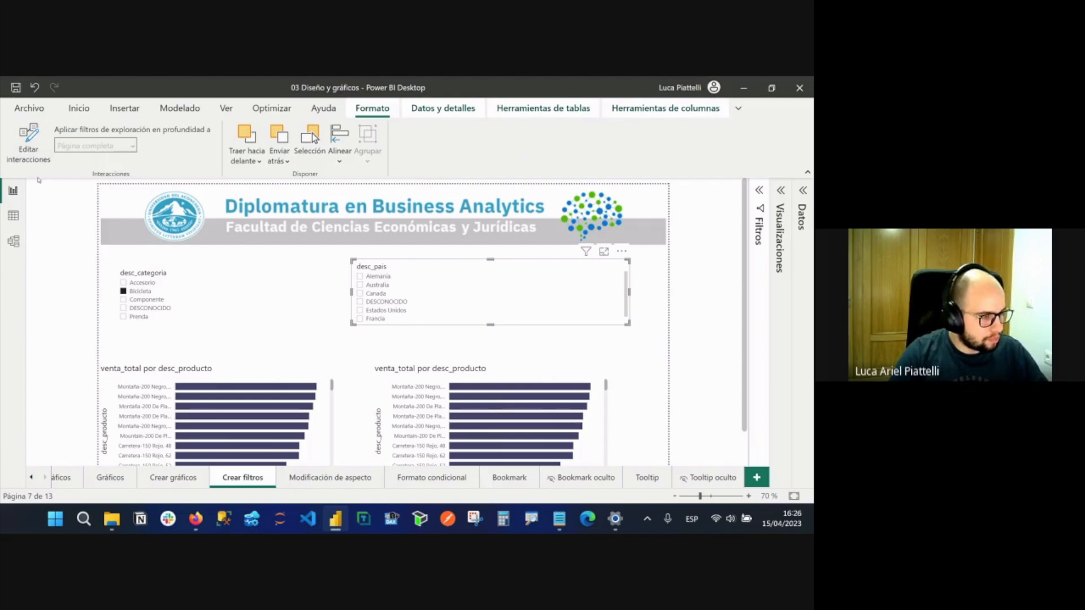
{"action": "left_click_drag", "start_coordinate": [33, 167], "coordinate": [51, 244]}
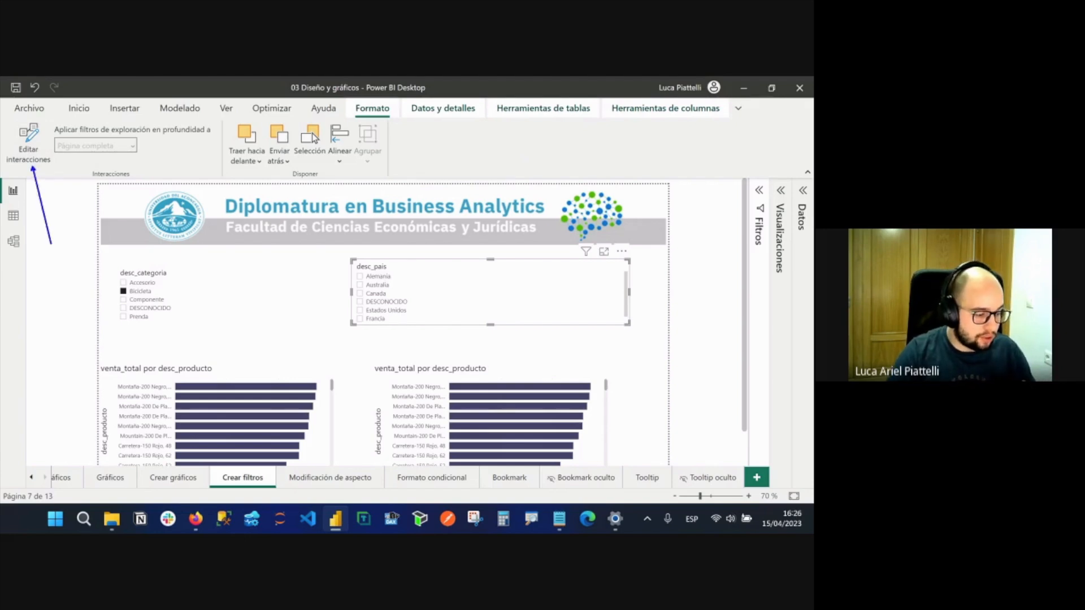
{"action": "key", "text": "Escape"}
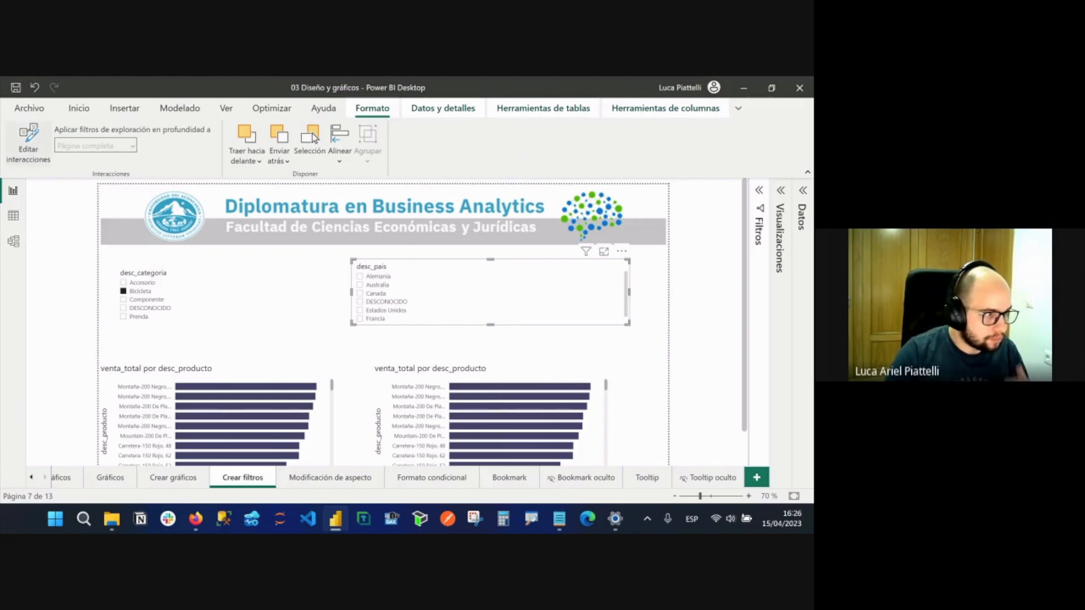
{"action": "left_click", "coordinate": [28, 143]}
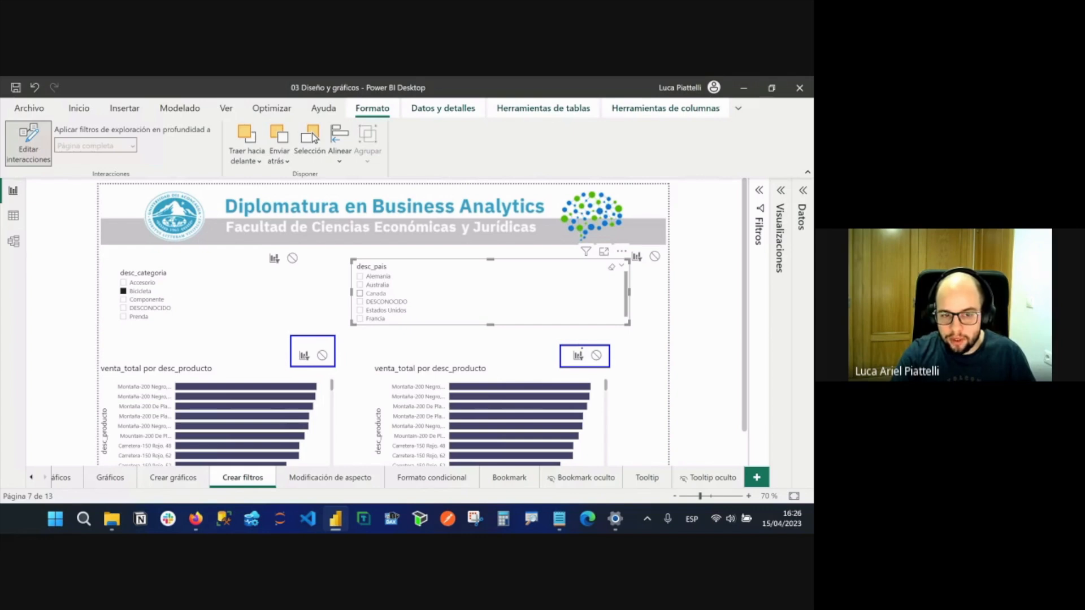
{"action": "left_click_drag", "start_coordinate": [597, 341], "coordinate": [597, 334]}
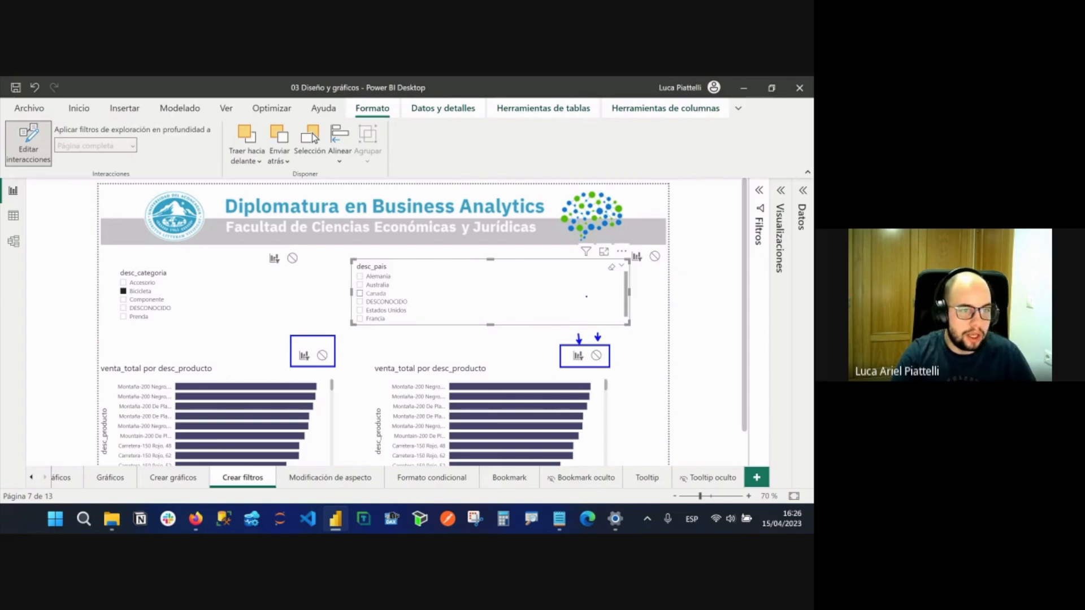
{"action": "key", "text": "Escape"}
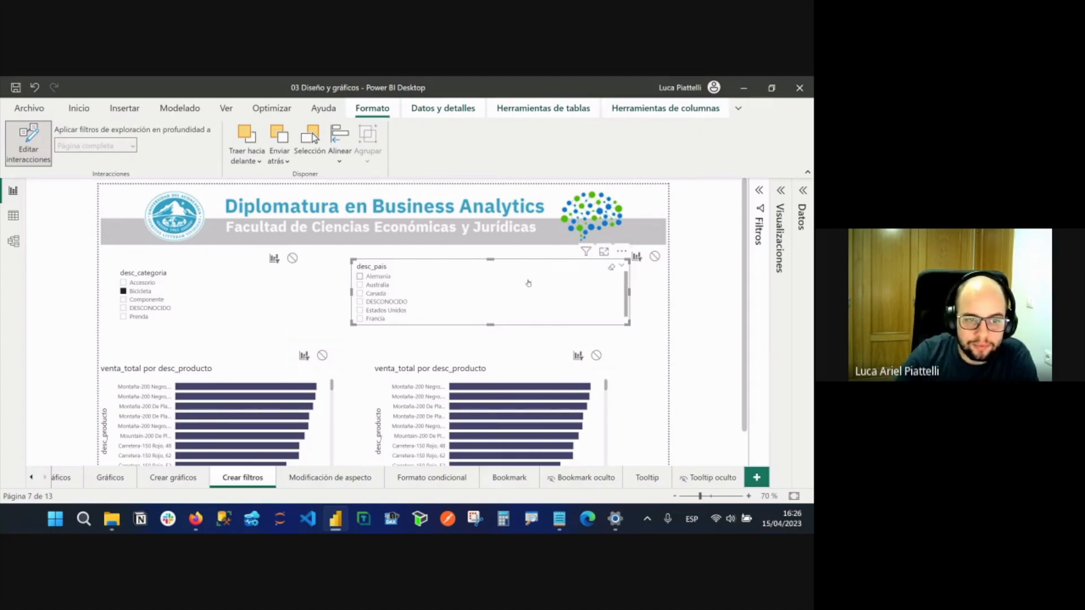
Set the desc_pais slicer's interaction with the right-hand venta_total chart to Ninguno, and finish editing interactions.
{"action": "scroll", "coordinate": [520, 330], "scroll_direction": "down", "scroll_amount": 2}
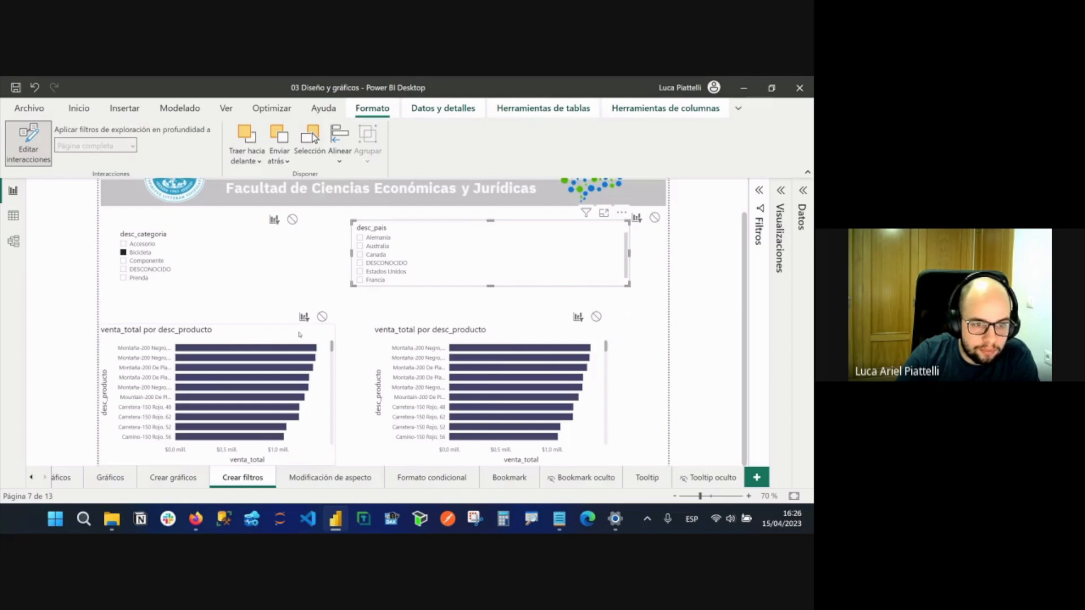
{"action": "left_click", "coordinate": [596, 317]}
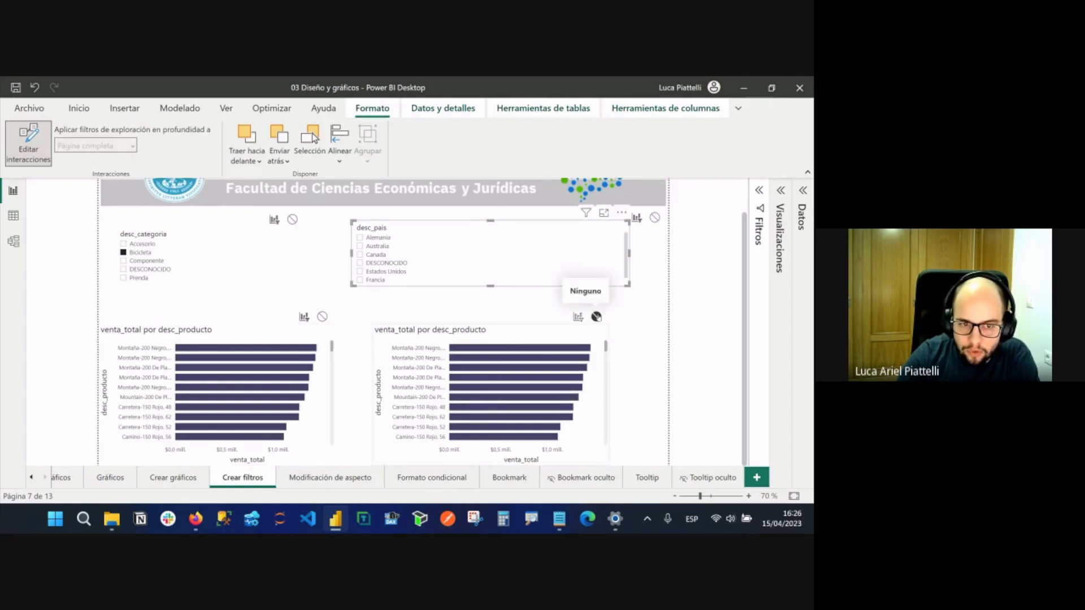
{"action": "left_click", "coordinate": [26, 145]}
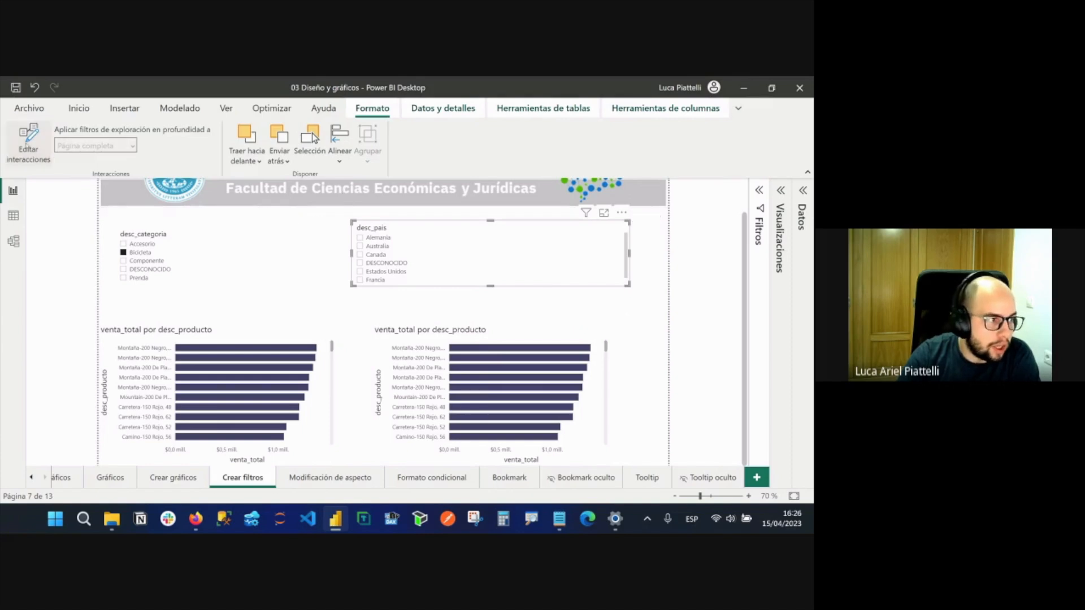
{"action": "left_click", "coordinate": [656, 281]}
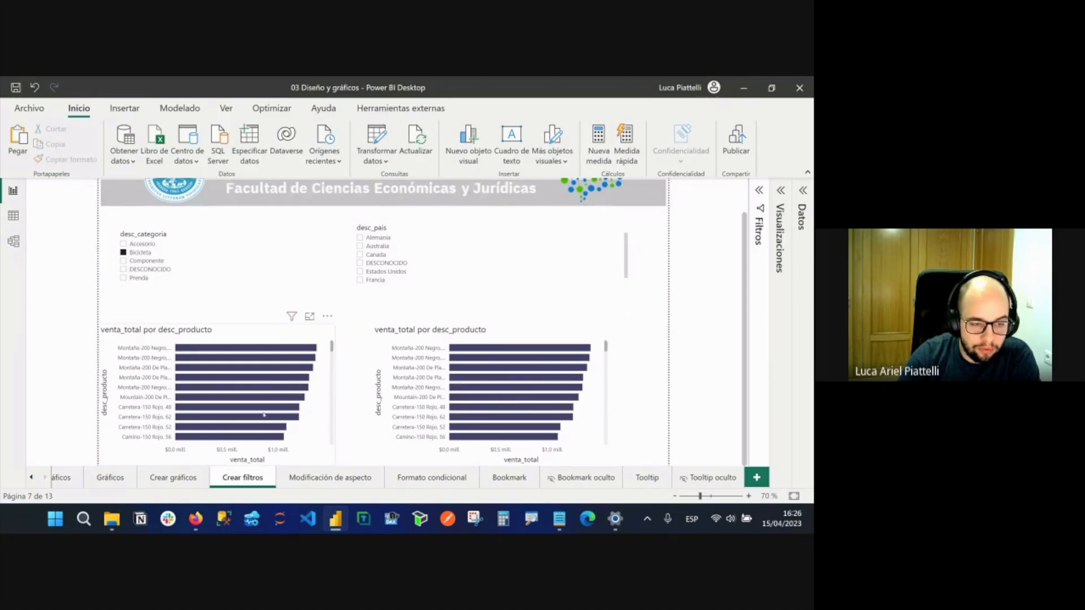
Test the desc_pais slicer on both charts with Alemania, Australia, Estados Unidos and Francia, and leave it filtered by Alemania.
{"action": "left_click", "coordinate": [392, 241]}
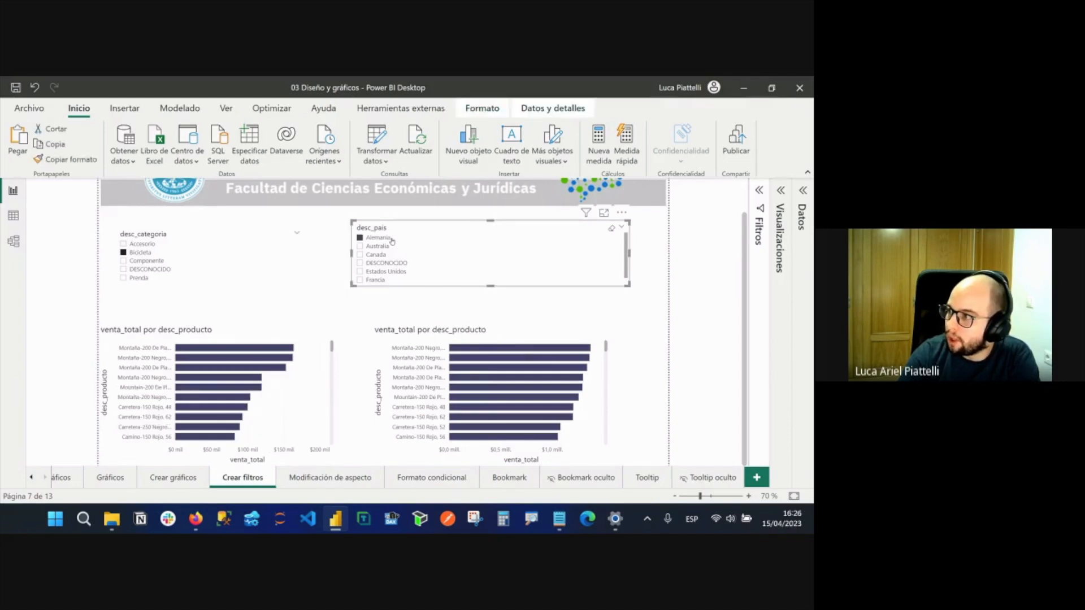
{"action": "left_click", "coordinate": [392, 241]}
{"action": "left_click", "coordinate": [387, 247]}
{"action": "left_click", "coordinate": [388, 272]}
{"action": "left_click", "coordinate": [390, 279]}
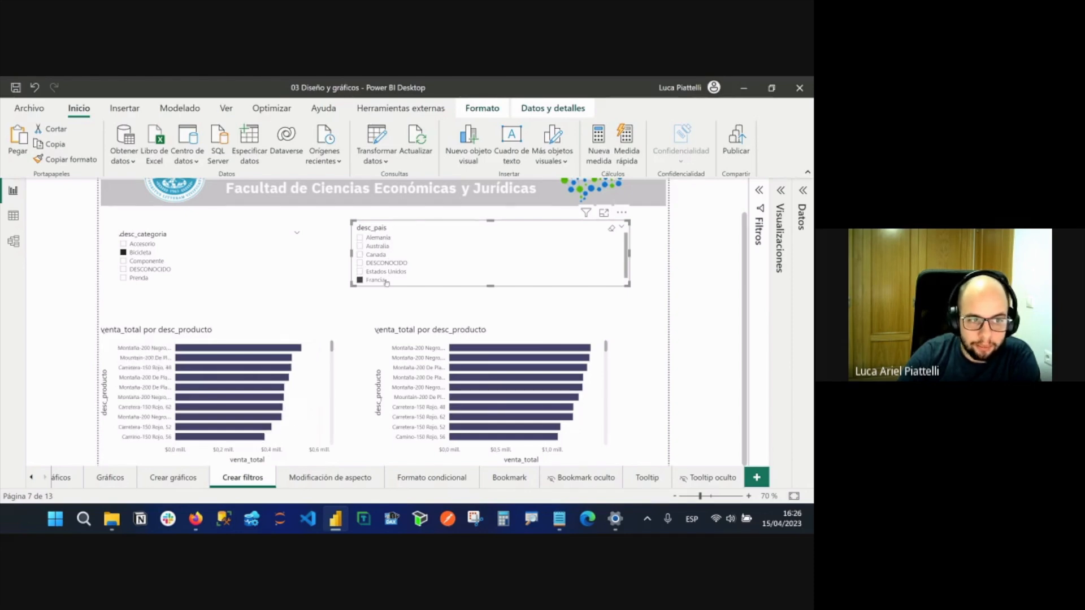
{"action": "scroll", "coordinate": [405, 280], "scroll_direction": "down", "scroll_amount": 1}
{"action": "left_click", "coordinate": [395, 281]}
{"action": "scroll", "coordinate": [390, 271], "scroll_direction": "up", "scroll_amount": 2}
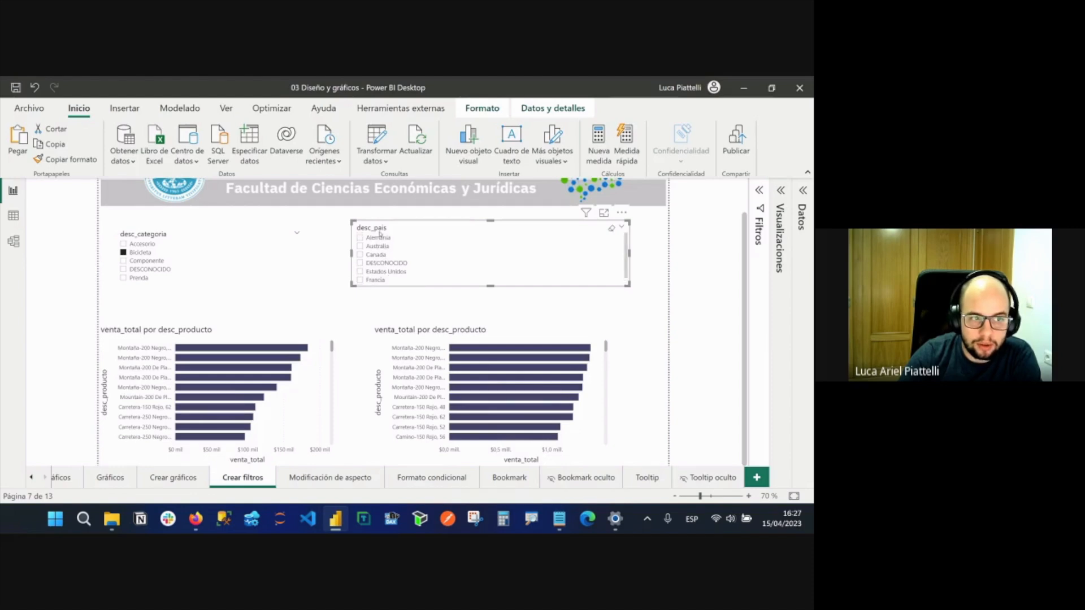
{"action": "left_click", "coordinate": [379, 237]}
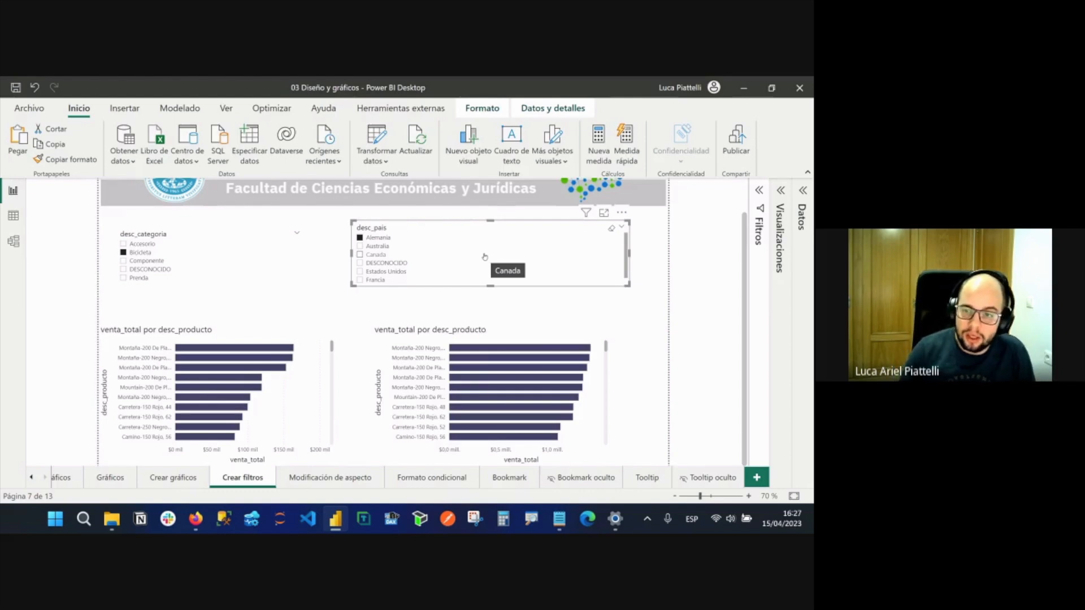
{"action": "left_click", "coordinate": [655, 264]}
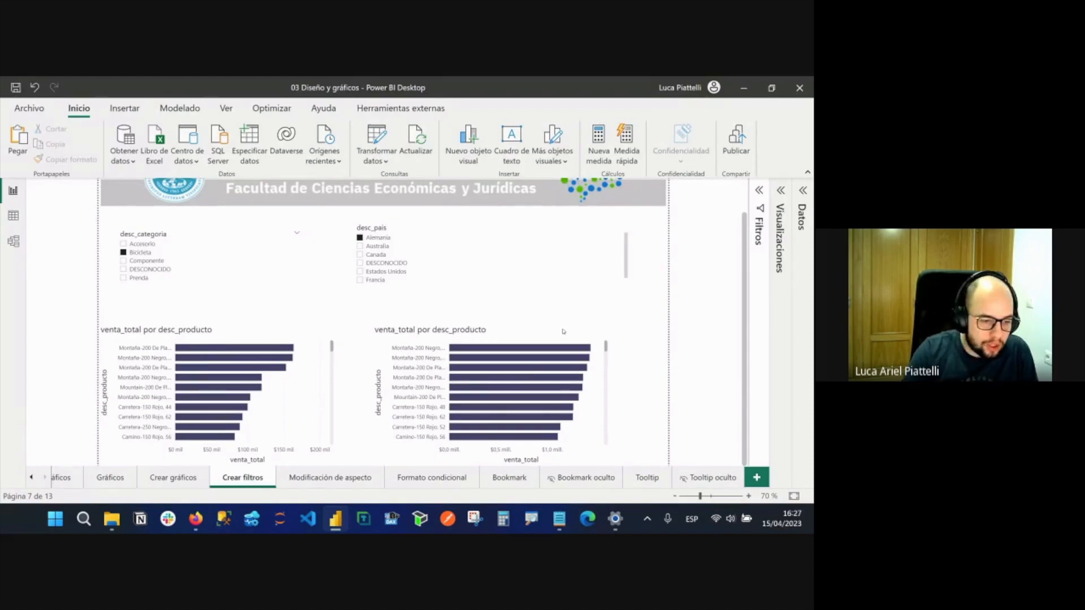
{"action": "left_click", "coordinate": [303, 484]}
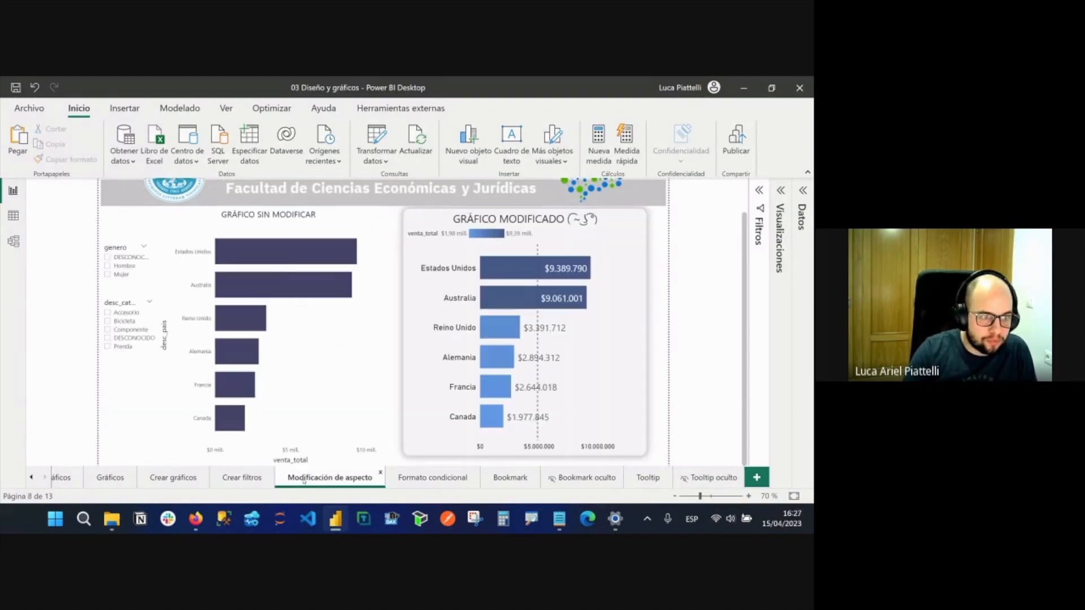
{"action": "left_click", "coordinate": [247, 480]}
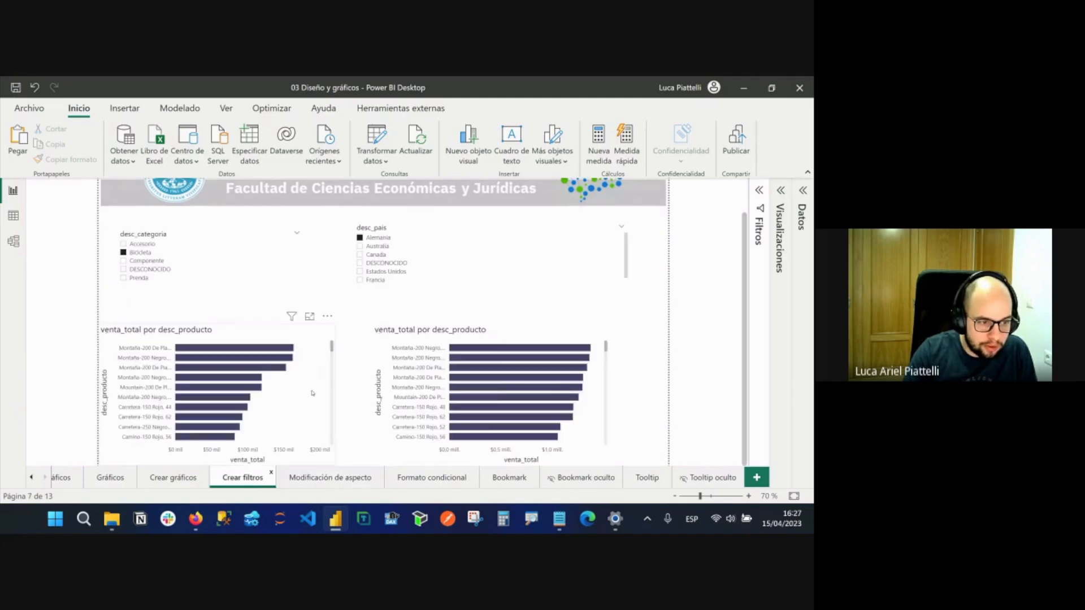
{"action": "left_click", "coordinate": [300, 385]}
{"action": "scroll", "coordinate": [300, 385], "scroll_direction": "down", "scroll_amount": 3}
{"action": "left_click_drag", "start_coordinate": [301, 385], "coordinate": [300, 390]}
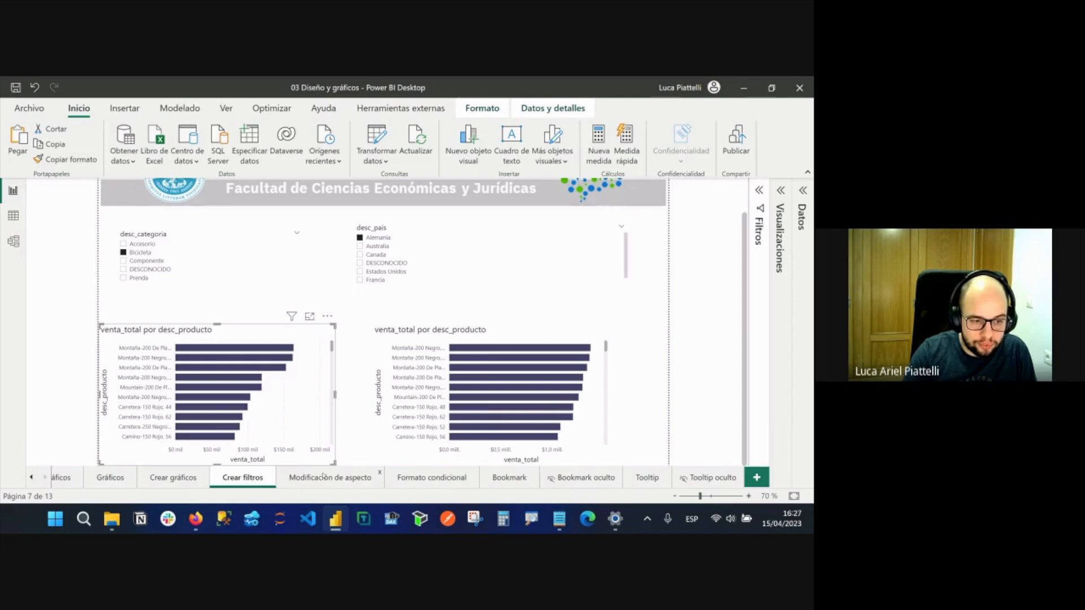
Open the Modificación de aspecto page, select the GRÁFICO SIN MODIFICAR chart and fit the page to the window.
{"action": "left_click", "coordinate": [324, 477]}
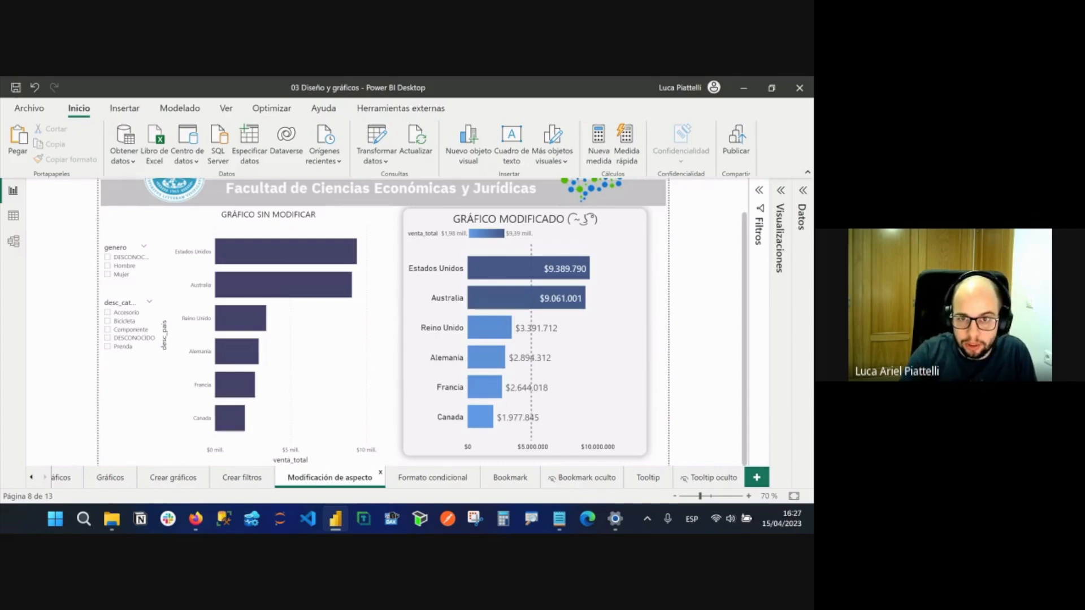
{"action": "left_click", "coordinate": [807, 171]}
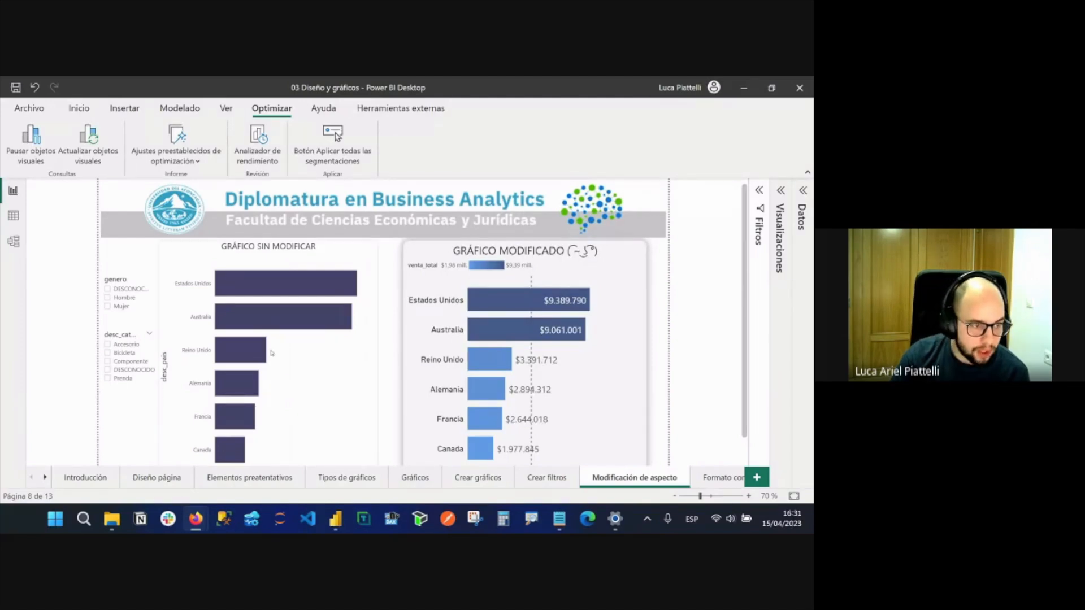
{"action": "left_click", "coordinate": [330, 368]}
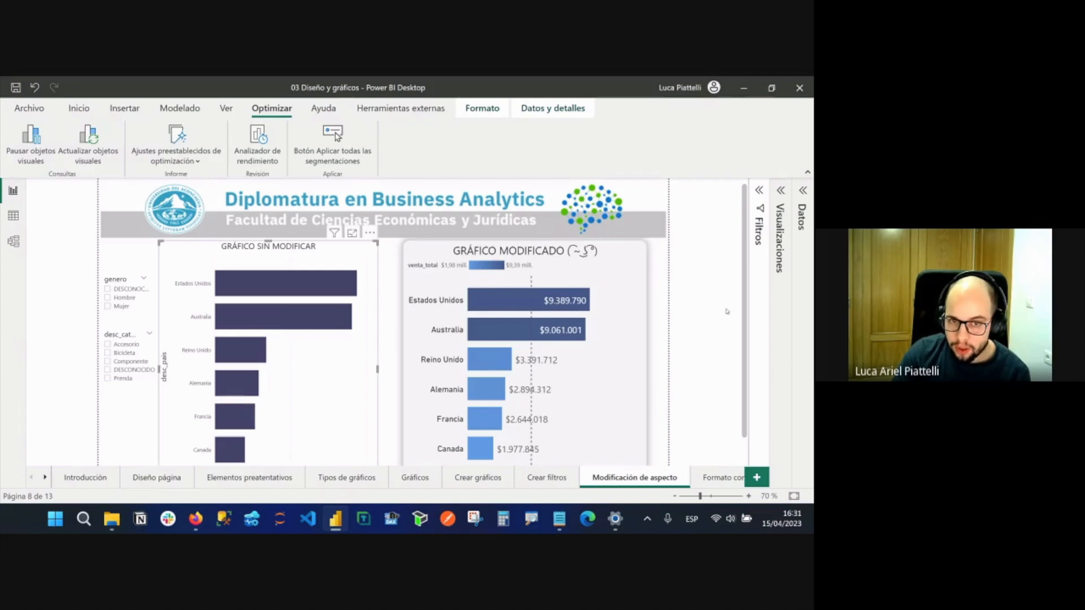
{"action": "scroll", "coordinate": [721, 311], "scroll_direction": "down", "scroll_amount": 1}
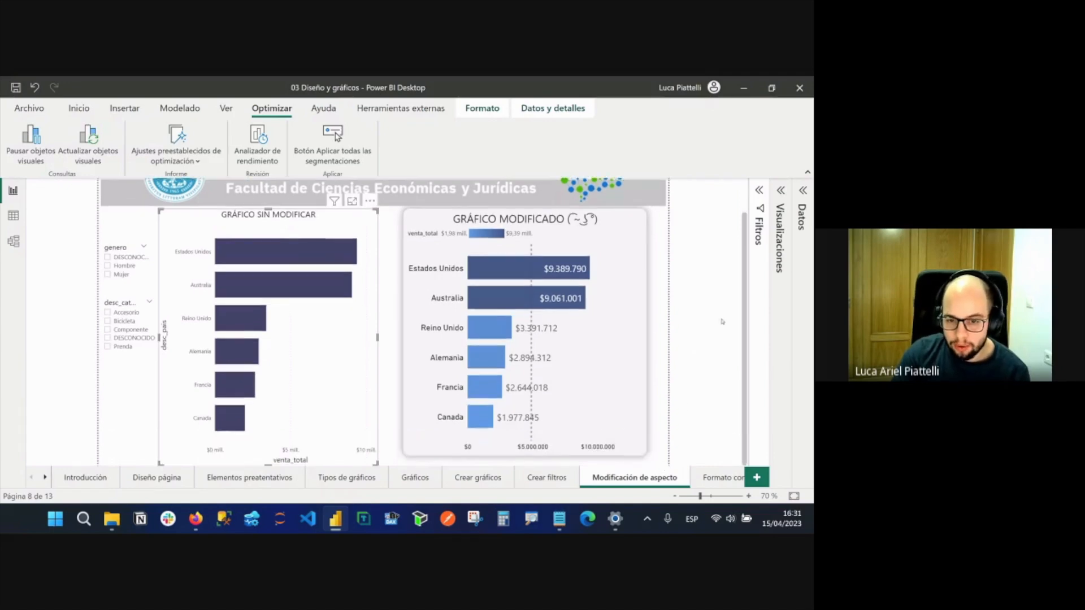
{"action": "left_click", "coordinate": [794, 496]}
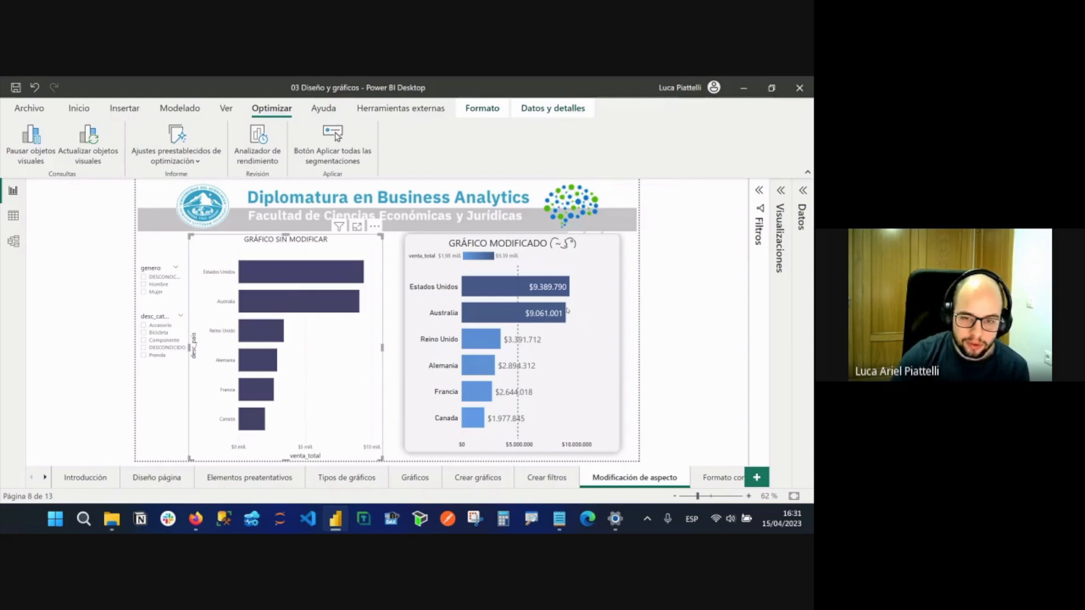
Examine the visual-specific and general formatting options of the GRÁFICO SIN MODIFICAR chart, including its size properties.
{"action": "left_click", "coordinate": [780, 200]}
{"action": "left_click_drag", "start_coordinate": [201, 245], "coordinate": [205, 253]}
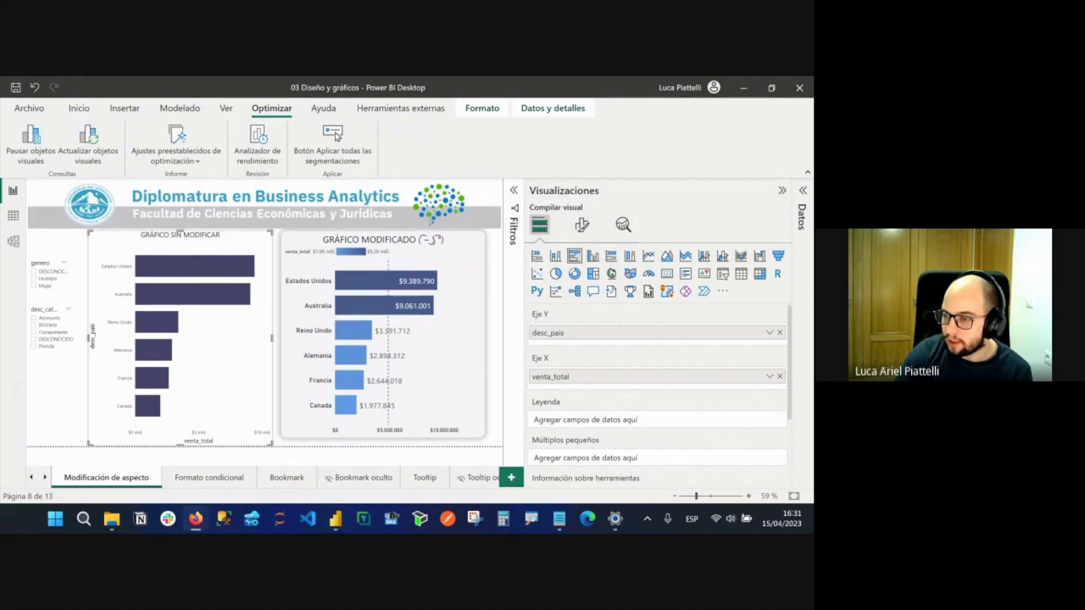
{"action": "left_click", "coordinate": [583, 226]}
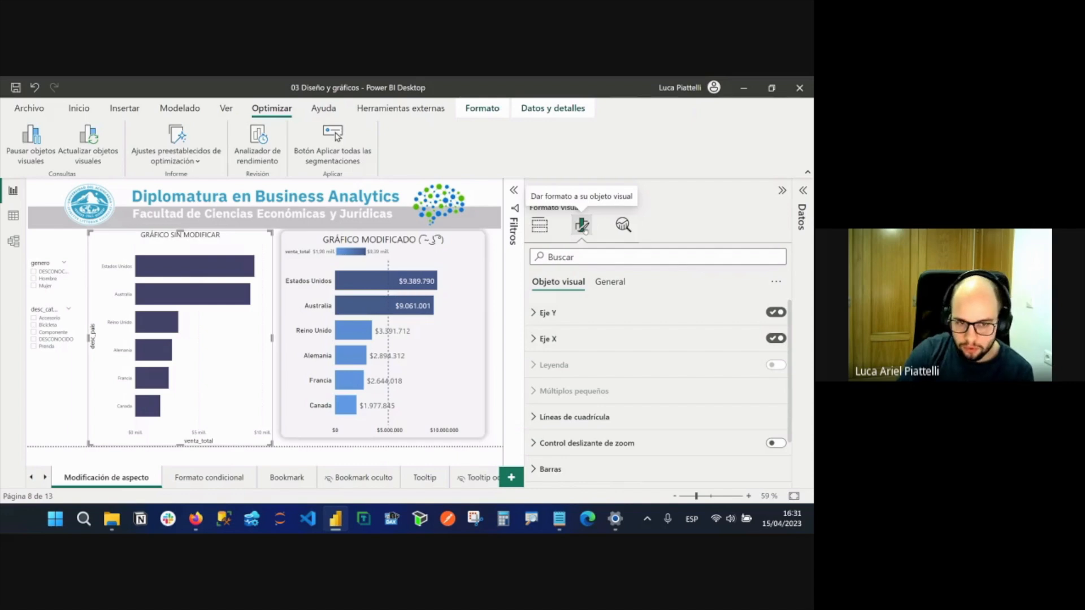
{"action": "scroll", "coordinate": [645, 390], "scroll_direction": "down", "scroll_amount": 2}
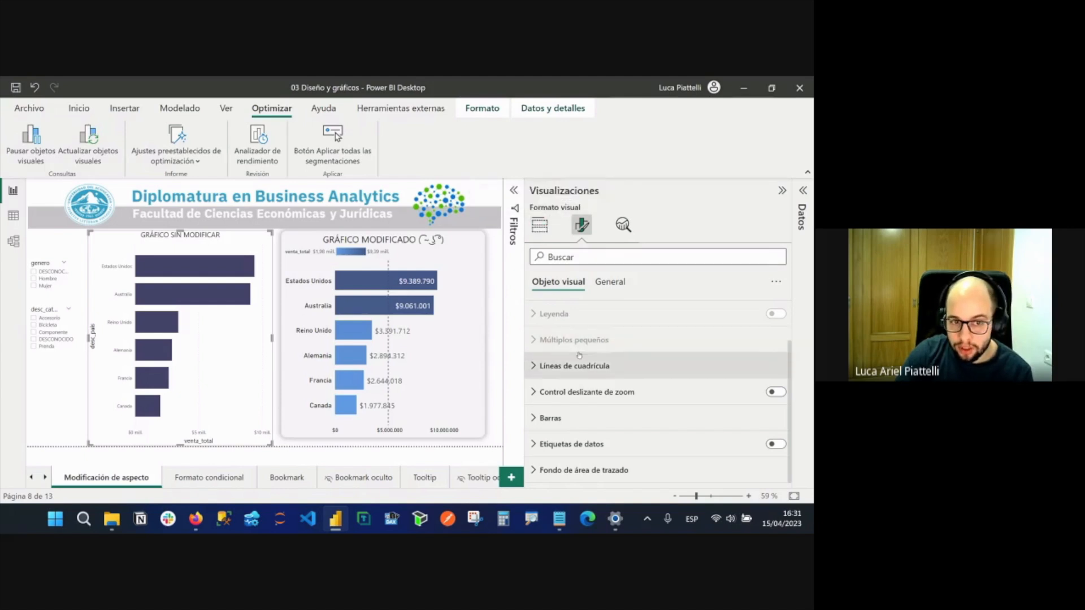
{"action": "scroll", "coordinate": [583, 340], "scroll_direction": "up", "scroll_amount": 2}
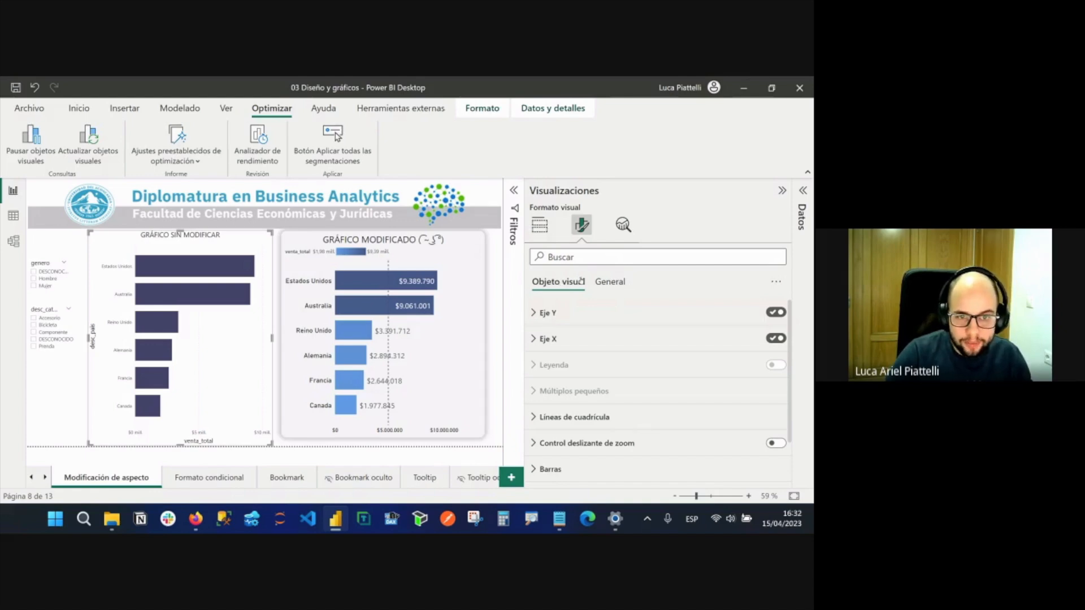
{"action": "left_click", "coordinate": [620, 280]}
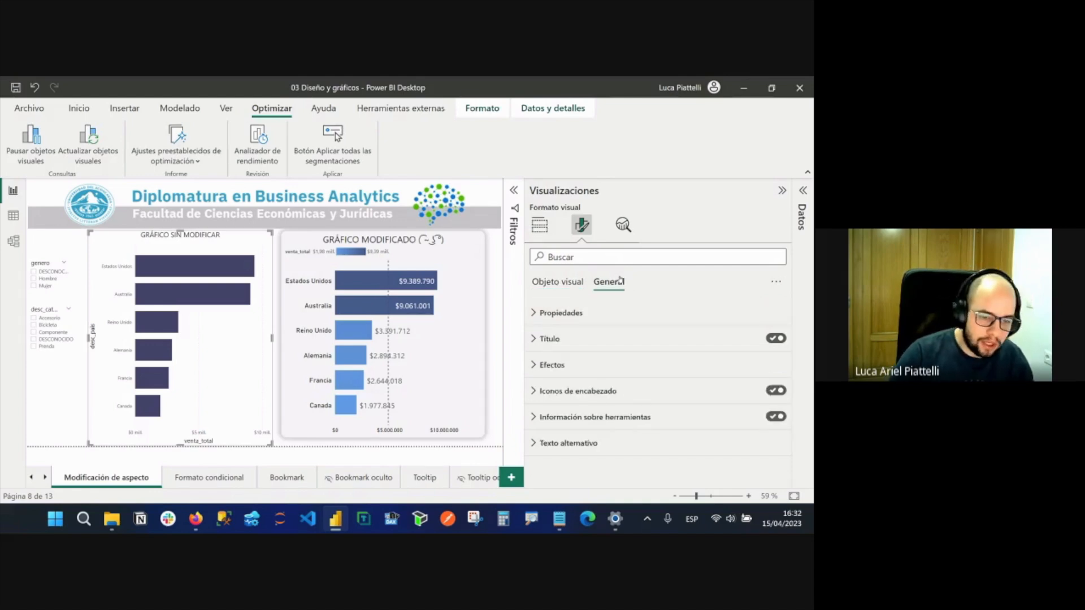
{"action": "left_click", "coordinate": [587, 312]}
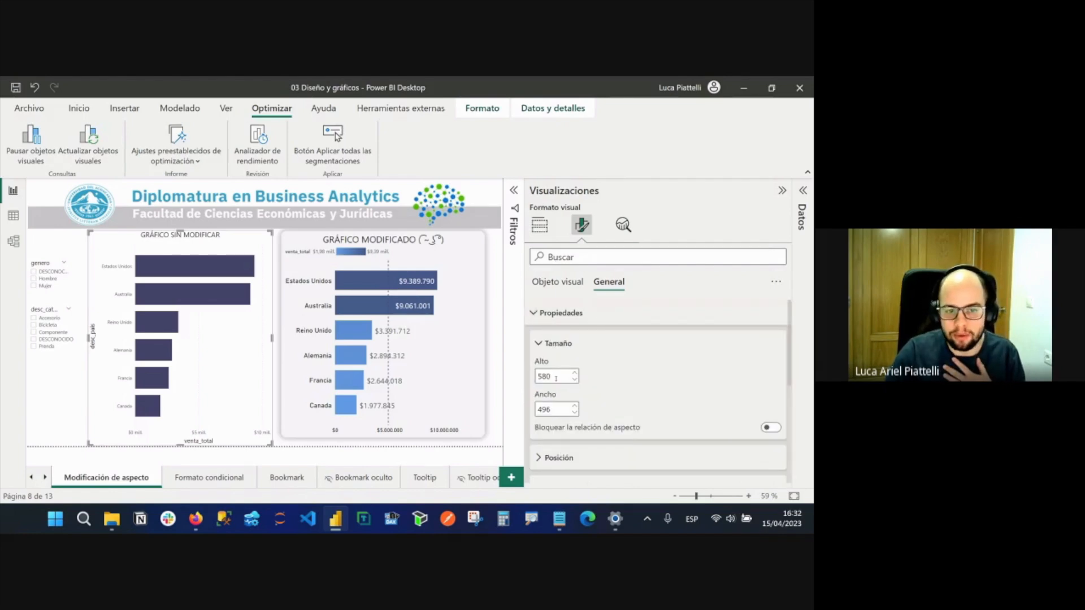
{"action": "left_click", "coordinate": [555, 314]}
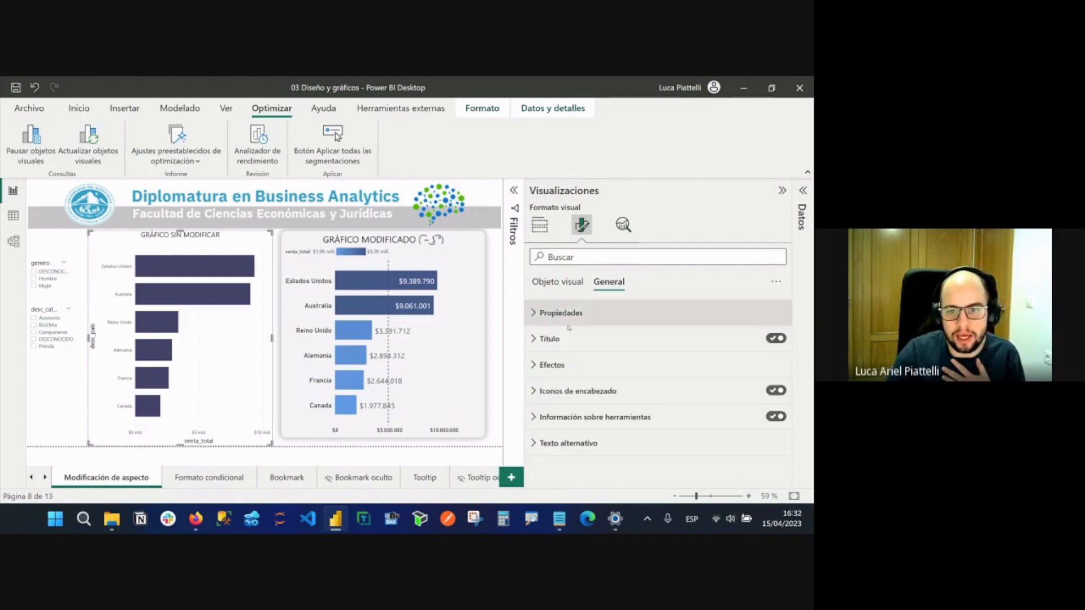
{"action": "left_click", "coordinate": [554, 278]}
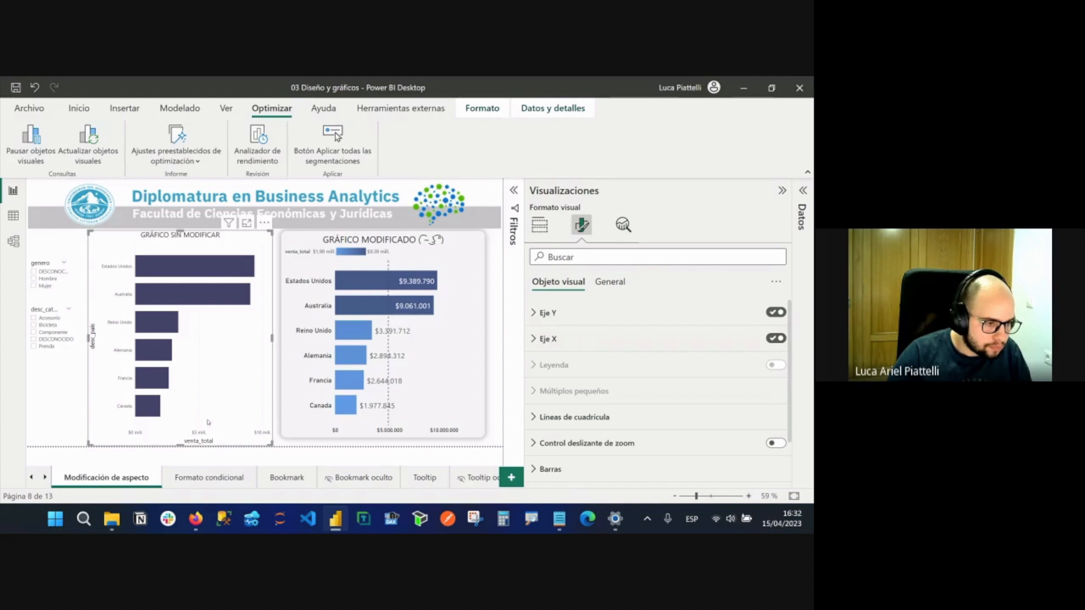
Swap the two bar charts so that GRÁFICO MODIFICADO sits beside the slicers and GRÁFICO SIN MODIFICAR to its right.
{"action": "left_click", "coordinate": [493, 355]}
{"action": "left_click_drag", "start_coordinate": [471, 364], "coordinate": [215, 359]}
{"action": "left_click_drag", "start_coordinate": [255, 302], "coordinate": [612, 292]}
{"action": "left_click_drag", "start_coordinate": [209, 322], "coordinate": [284, 322]}
{"action": "left_click_drag", "start_coordinate": [409, 326], "coordinate": [401, 327]}
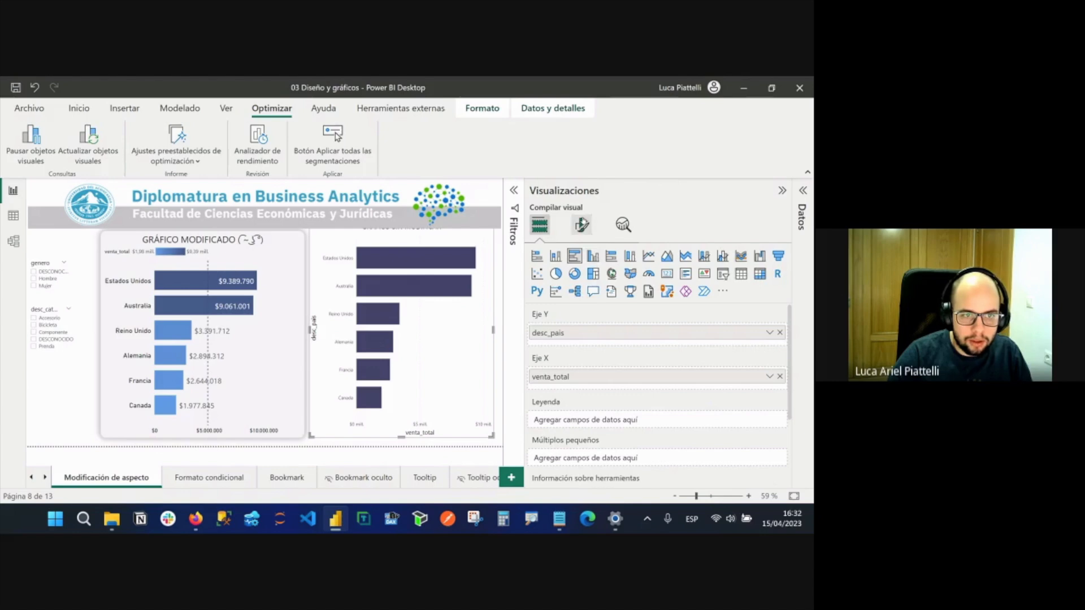
Collapse the ribbon and set the font of the Y axis values in GRÁFICO SIN MODIFICAR to Segoe UI Semibold.
{"action": "left_click", "coordinate": [582, 225]}
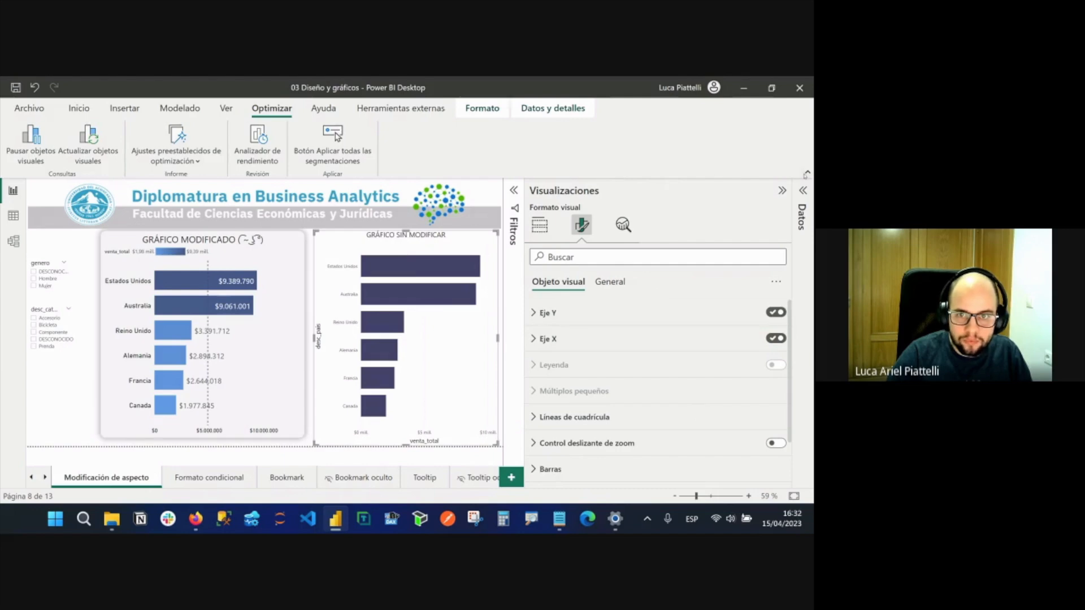
{"action": "left_click", "coordinate": [807, 175]}
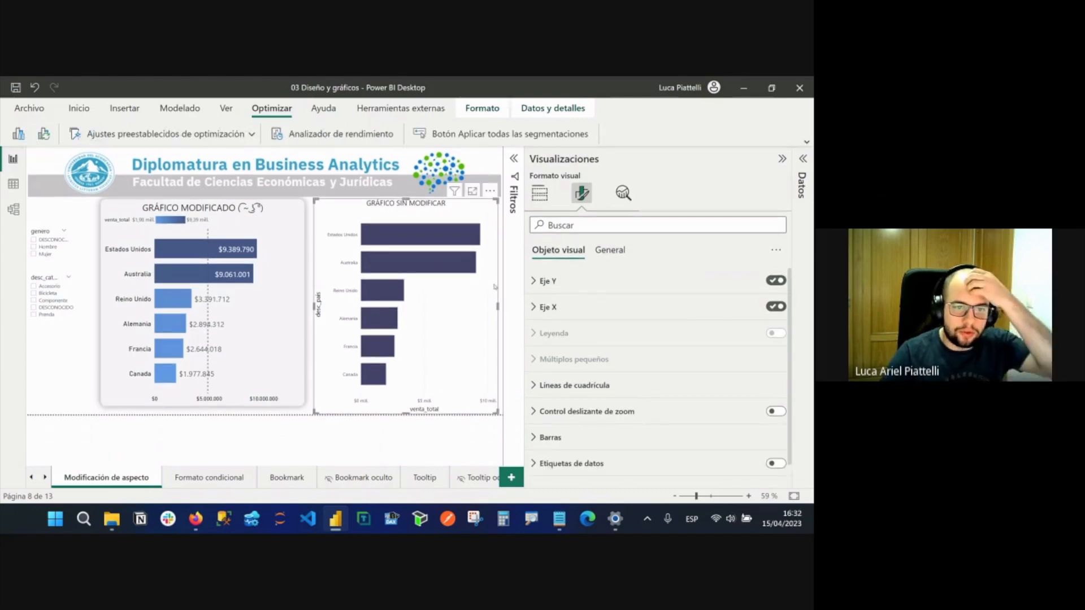
{"action": "left_click", "coordinate": [544, 281]}
{"action": "scroll", "coordinate": [582, 315], "scroll_direction": "down", "scroll_amount": 1}
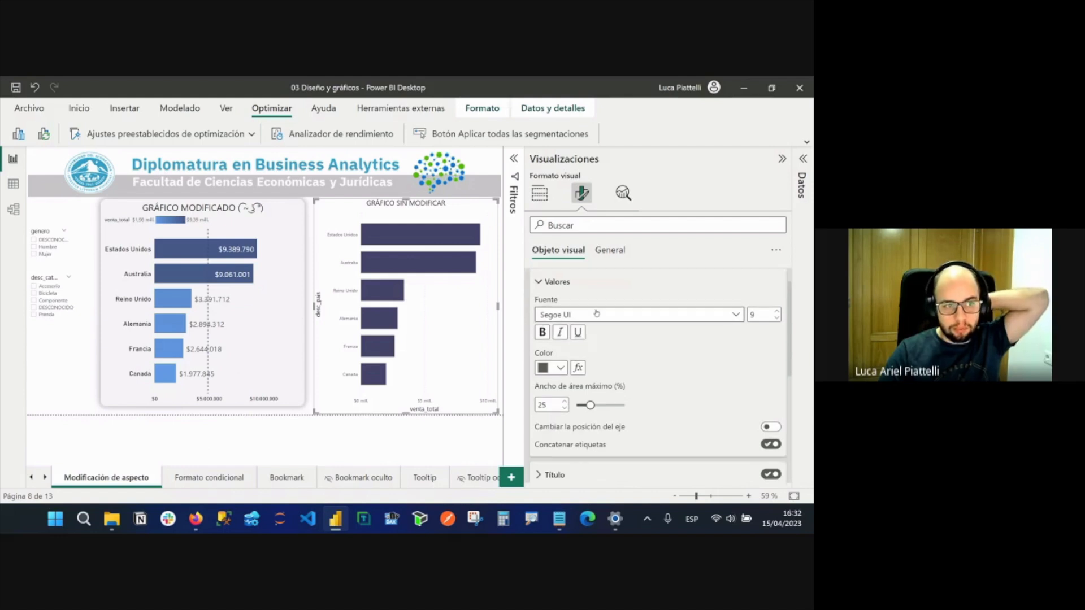
{"action": "scroll", "coordinate": [605, 316], "scroll_direction": "up", "scroll_amount": 1}
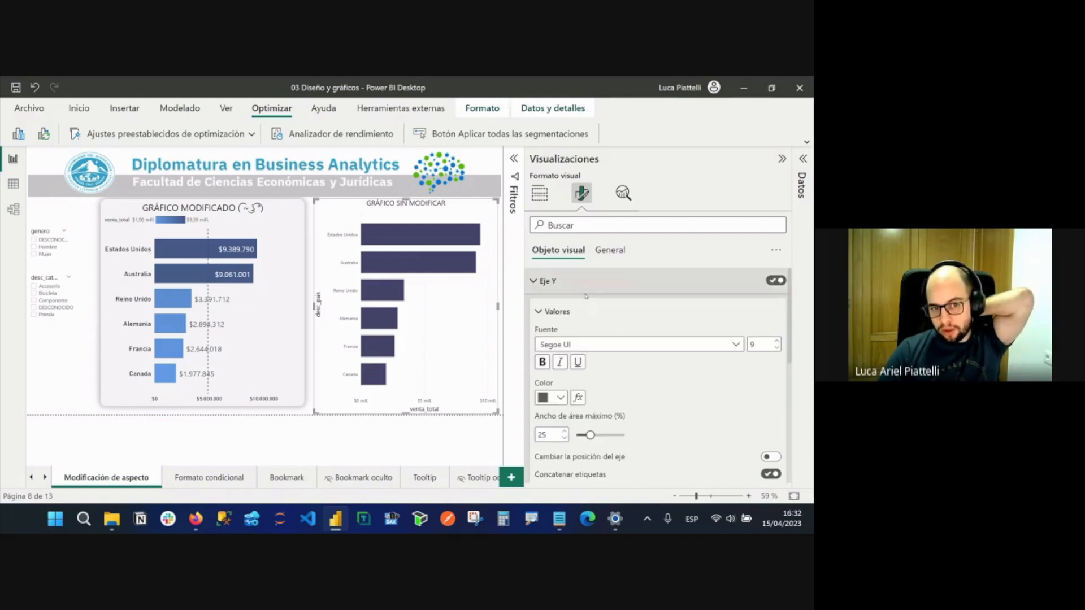
{"action": "left_click", "coordinate": [668, 343]}
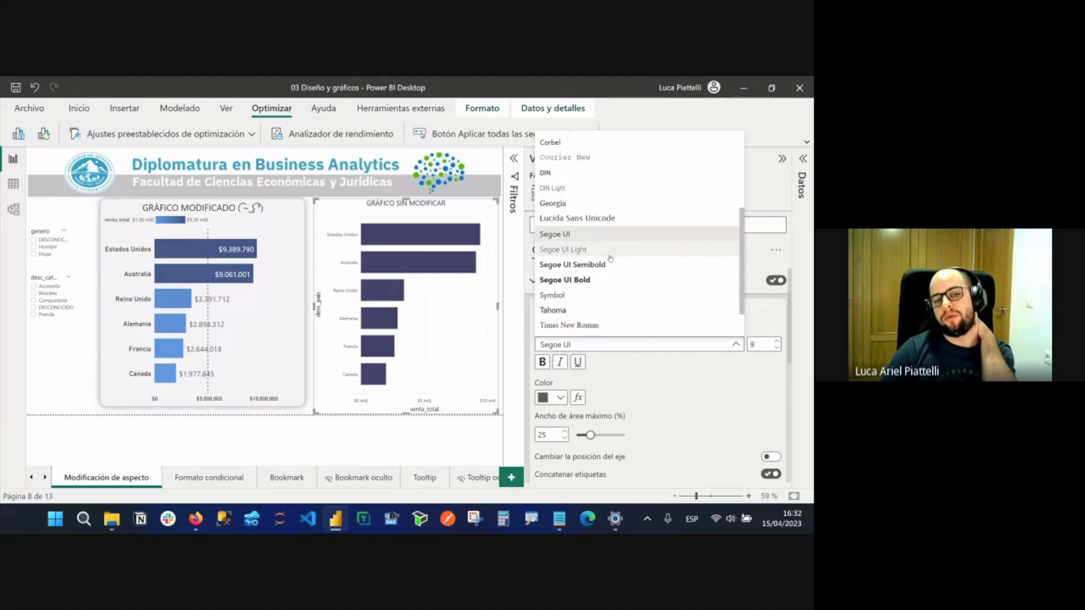
{"action": "scroll", "coordinate": [599, 265], "scroll_direction": "down", "scroll_amount": 1}
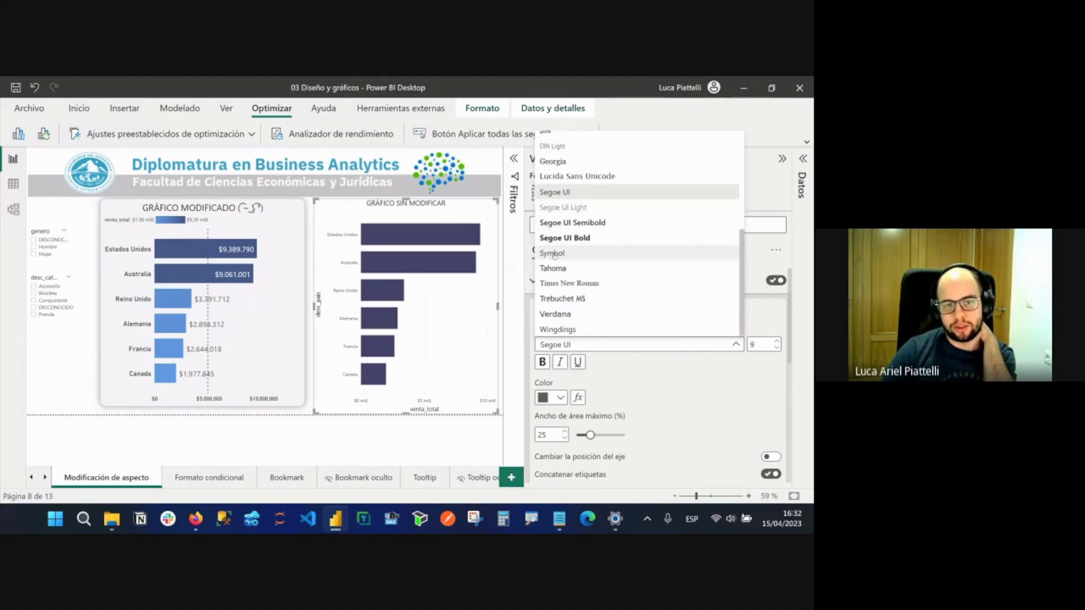
{"action": "scroll", "coordinate": [588, 274], "scroll_direction": "up", "scroll_amount": 3}
{"action": "scroll", "coordinate": [582, 278], "scroll_direction": "down", "scroll_amount": 2}
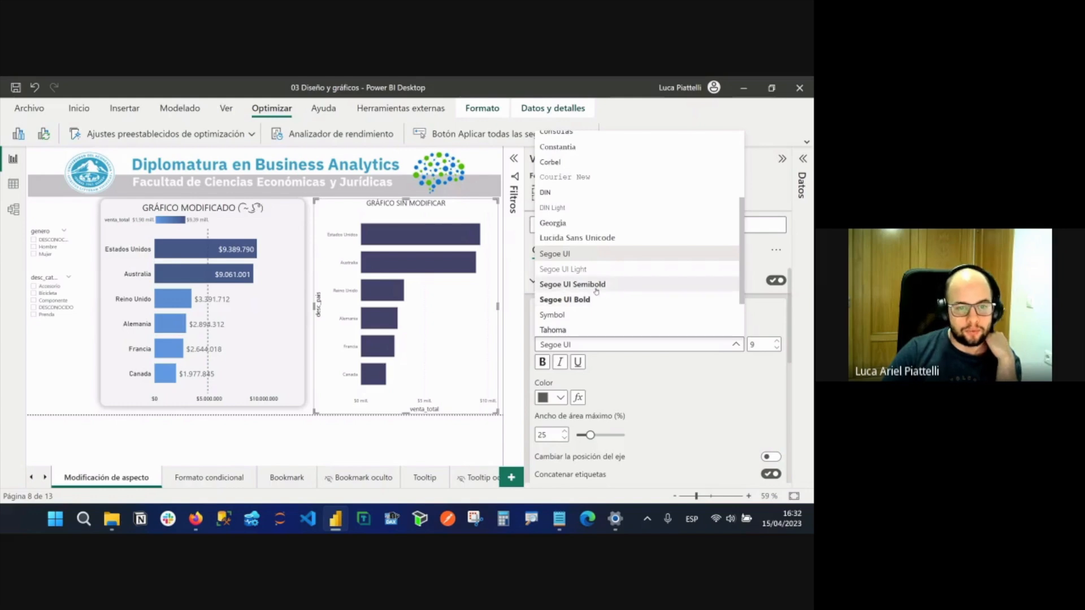
{"action": "left_click", "coordinate": [582, 281]}
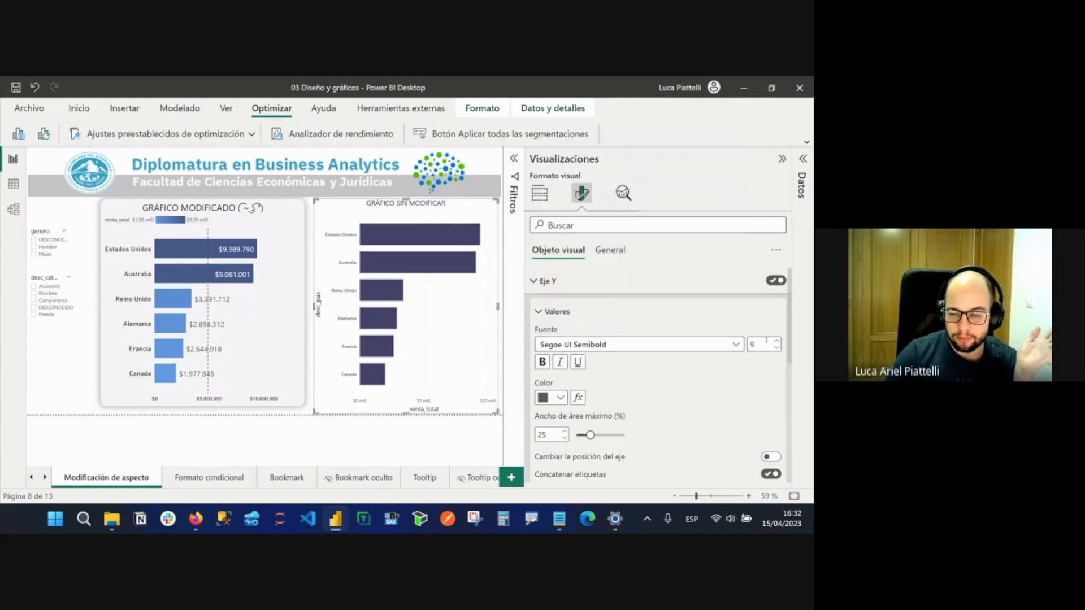
Colour the Y axis values of GRÁFICO SIN MODIFICAR with the red theme colour.
{"action": "scroll", "coordinate": [605, 378], "scroll_direction": "down", "scroll_amount": 1}
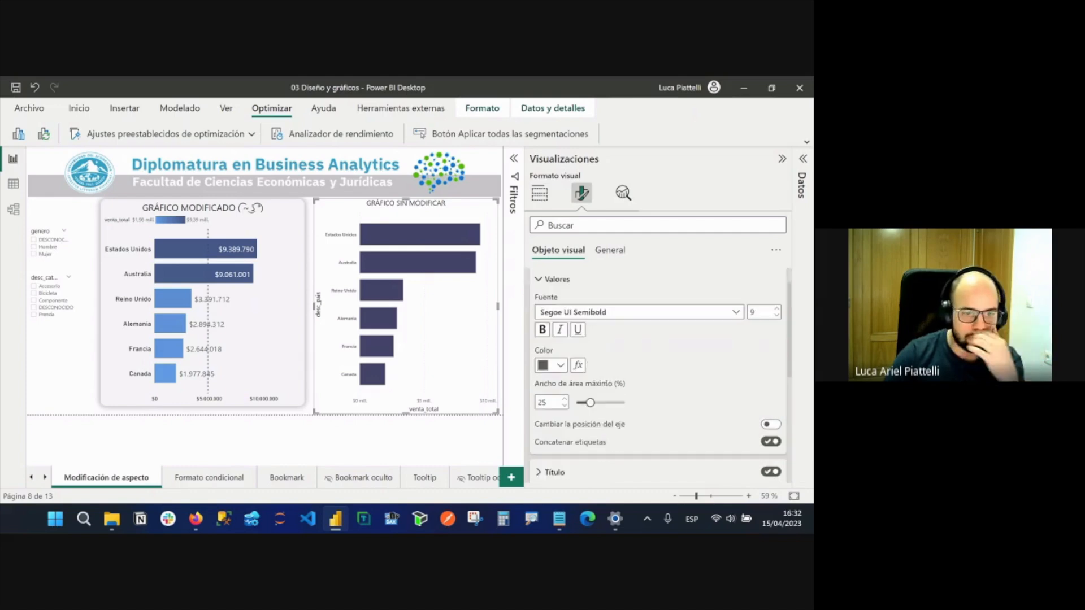
{"action": "scroll", "coordinate": [642, 378], "scroll_direction": "up", "scroll_amount": 1}
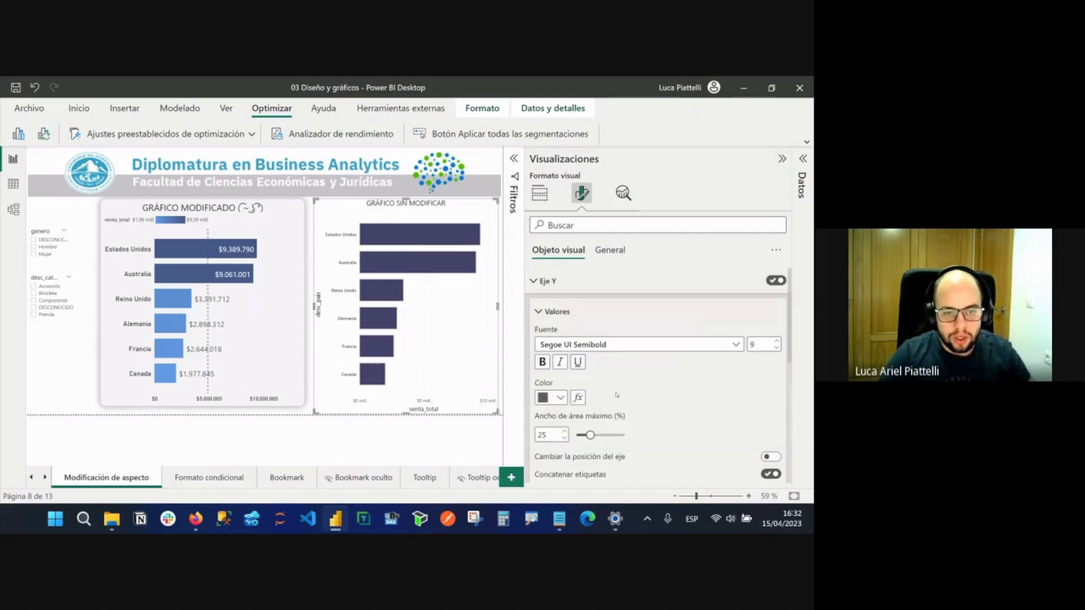
{"action": "left_click", "coordinate": [559, 398]}
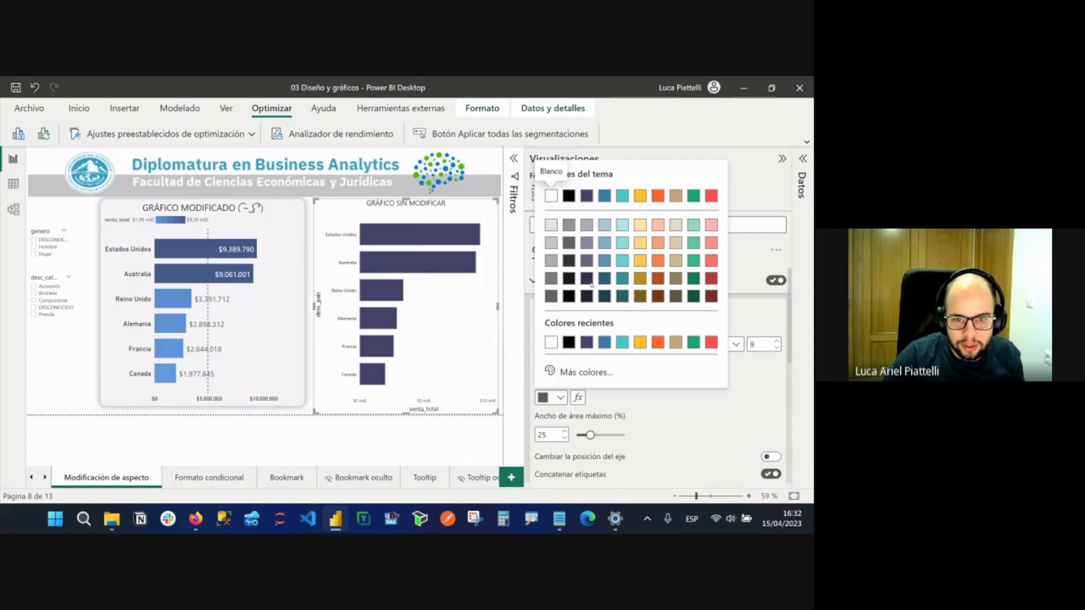
{"action": "left_click", "coordinate": [712, 197]}
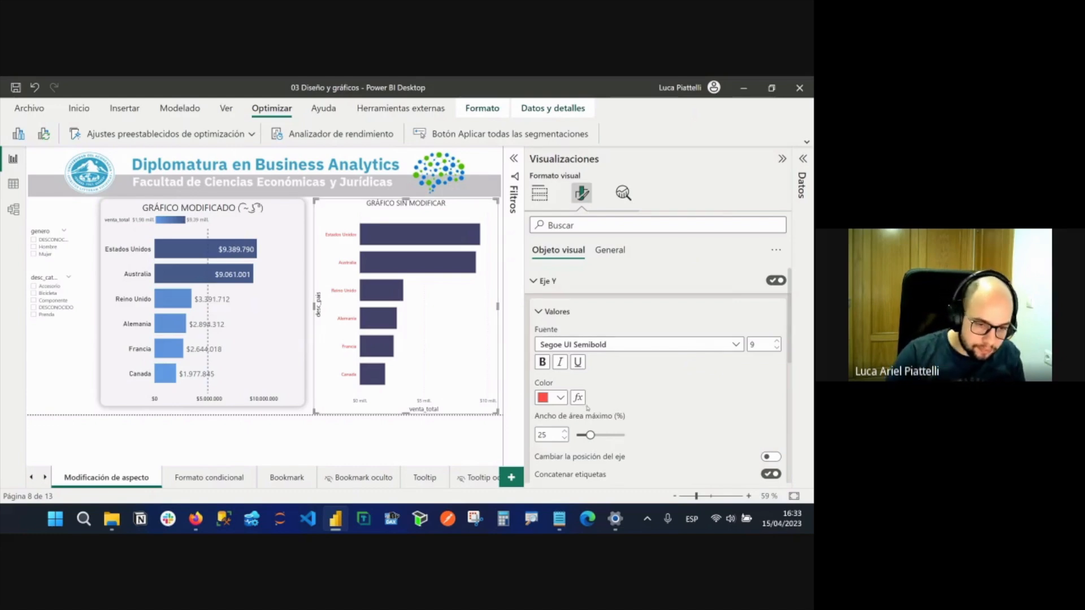
Try a maximum area width of 15% for the Y axis values, and set it to 20%.
{"action": "scroll", "coordinate": [608, 382], "scroll_direction": "down", "scroll_amount": 1}
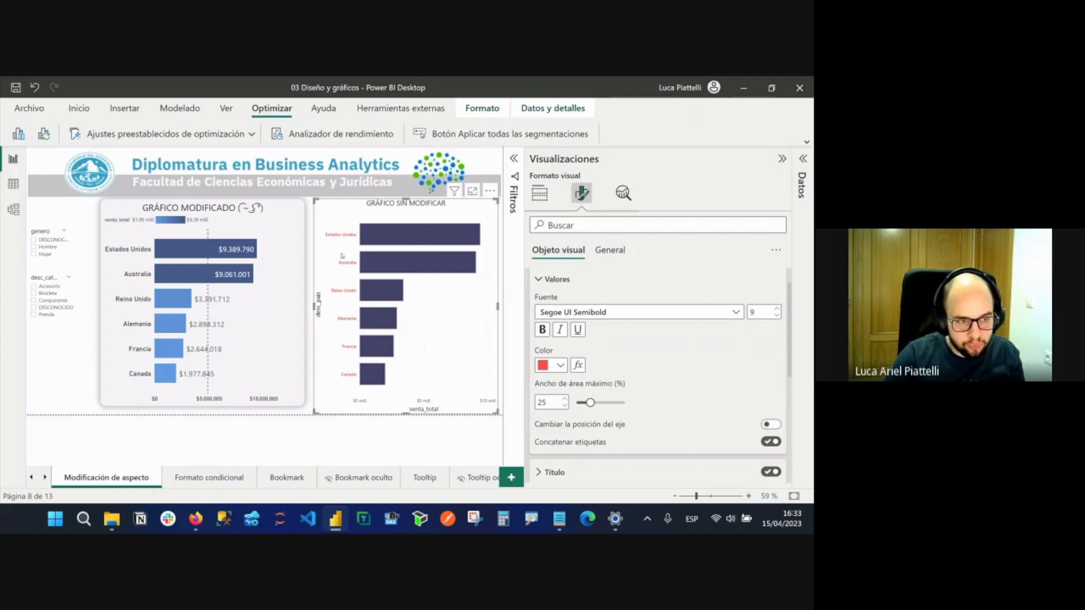
{"action": "left_click_drag", "start_coordinate": [590, 403], "coordinate": [575, 403]}
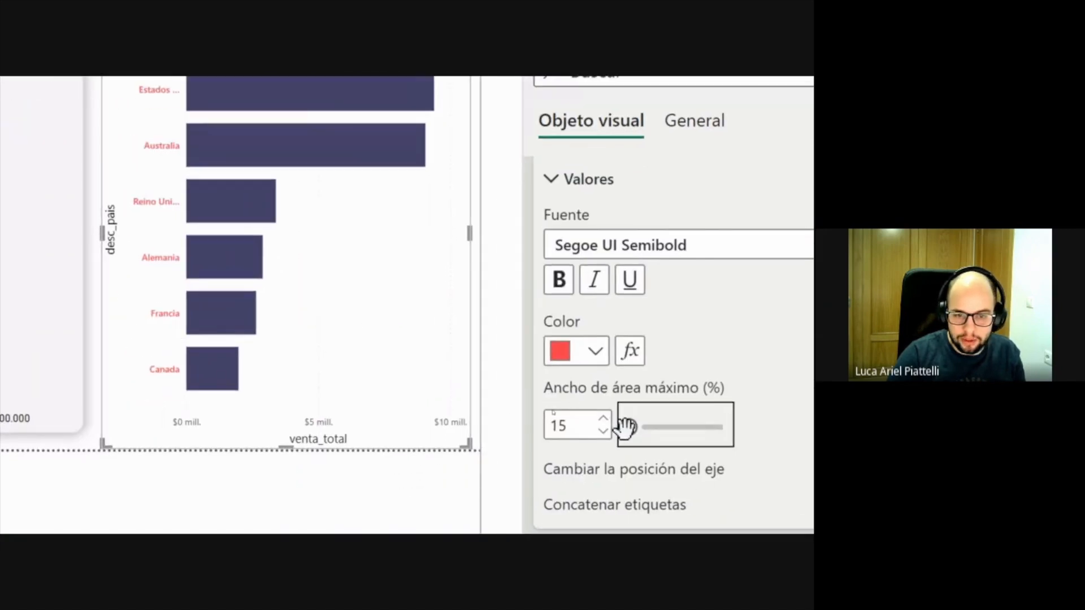
{"action": "left_click", "coordinate": [560, 428]}
{"action": "double_click", "coordinate": [560, 428]}
{"action": "type", "text": "2"}
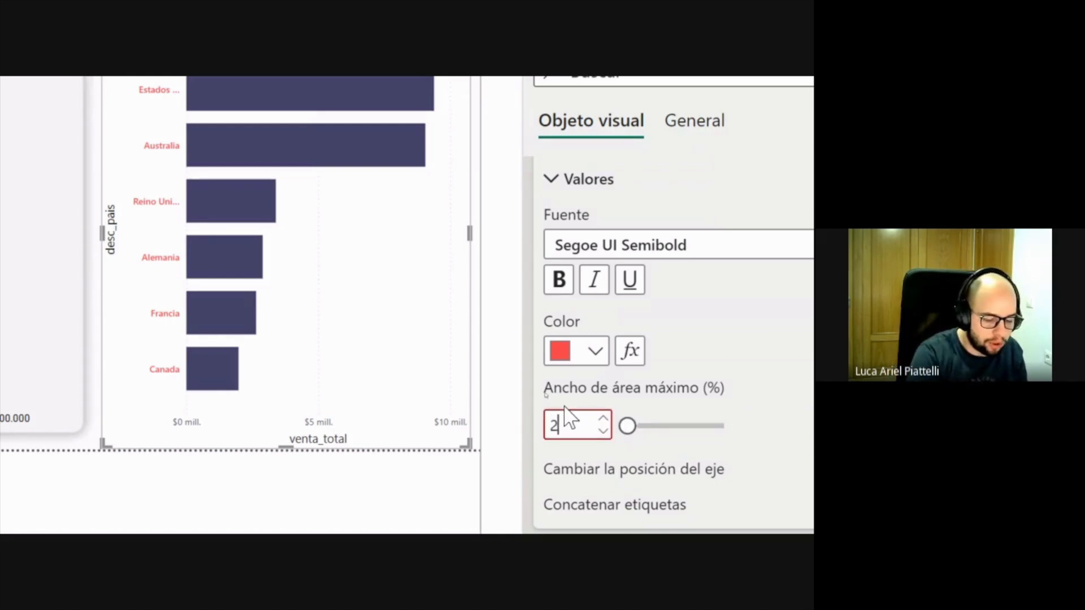
{"action": "type", "text": "0"}
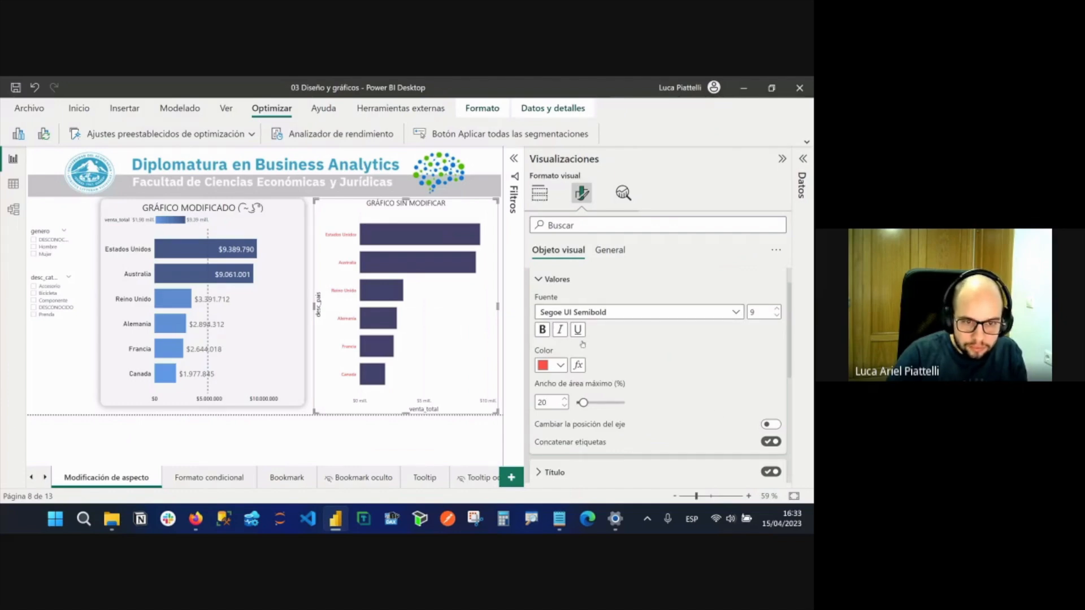
Switch the Y axis title of GRÁFICO SIN MODIFICAR off and on to compare the chart, leaving it on.
{"action": "left_click", "coordinate": [565, 279]}
{"action": "left_click", "coordinate": [579, 309]}
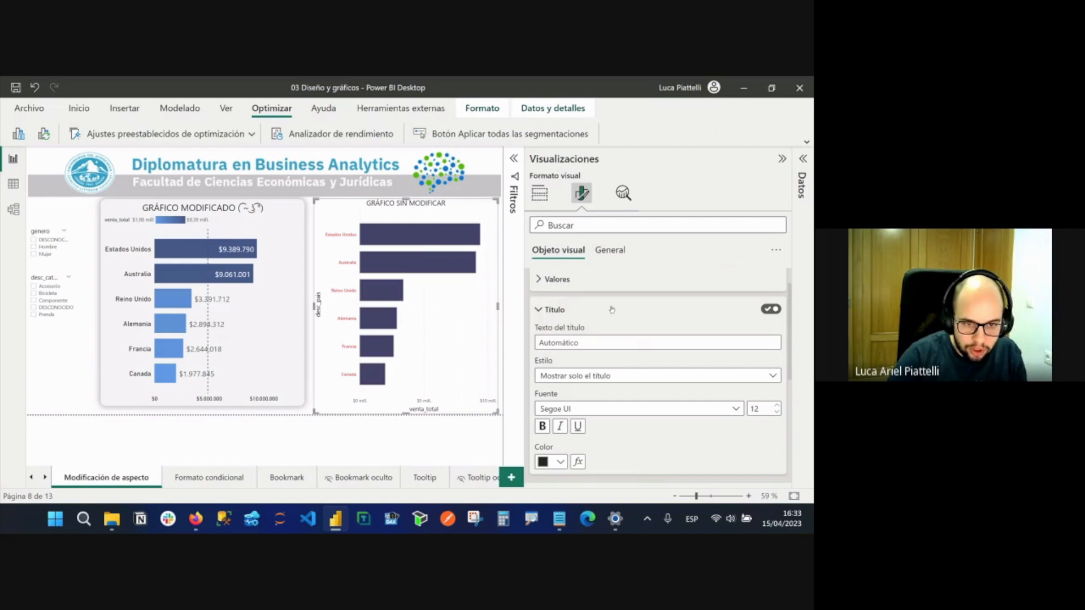
{"action": "left_click", "coordinate": [778, 312]}
{"action": "left_click", "coordinate": [778, 312]}
{"action": "left_click", "coordinate": [777, 312]}
{"action": "left_click", "coordinate": [778, 312]}
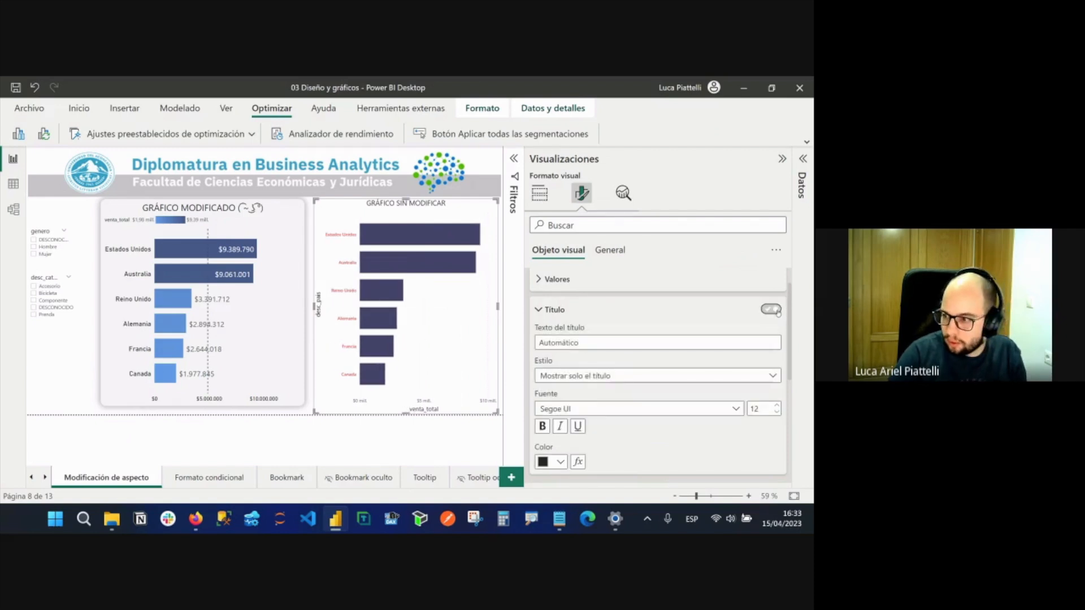
{"action": "left_click", "coordinate": [778, 312]}
{"action": "left_click", "coordinate": [778, 312]}
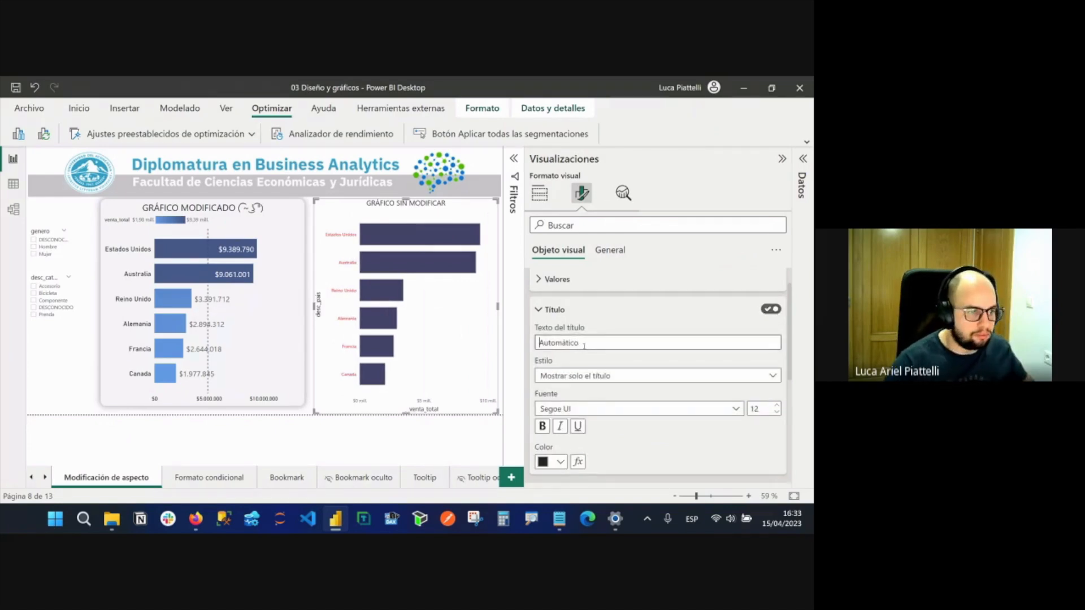
Set the Y axis title text to "País" and collapse the title settings.
{"action": "type", "text": "Pais"}
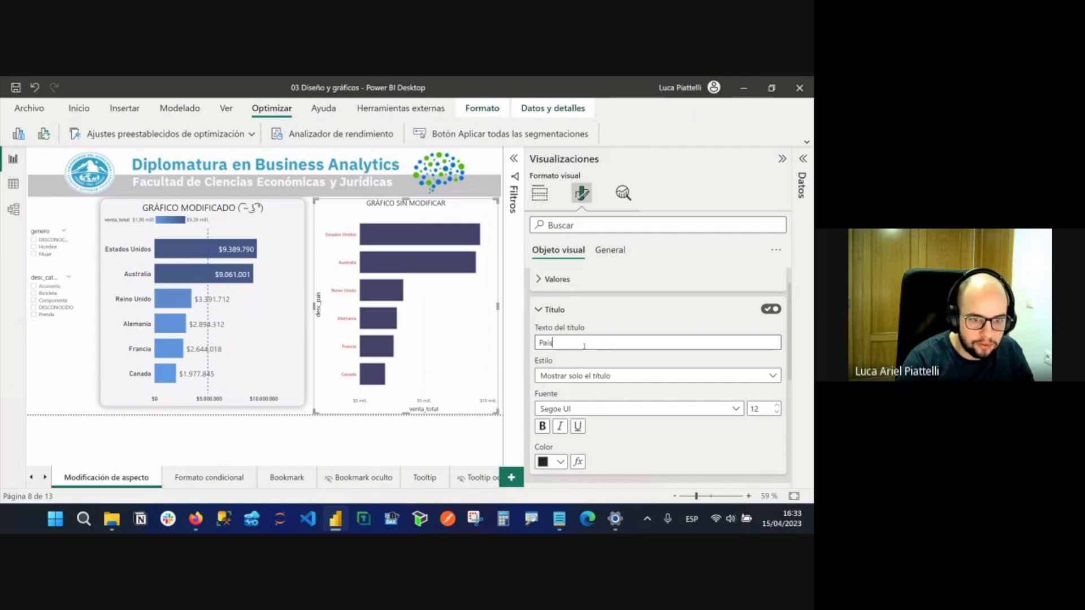
{"action": "key", "text": "BackSpace"}
{"action": "key", "text": "BackSpace"}
{"action": "type", "text": "ís"}
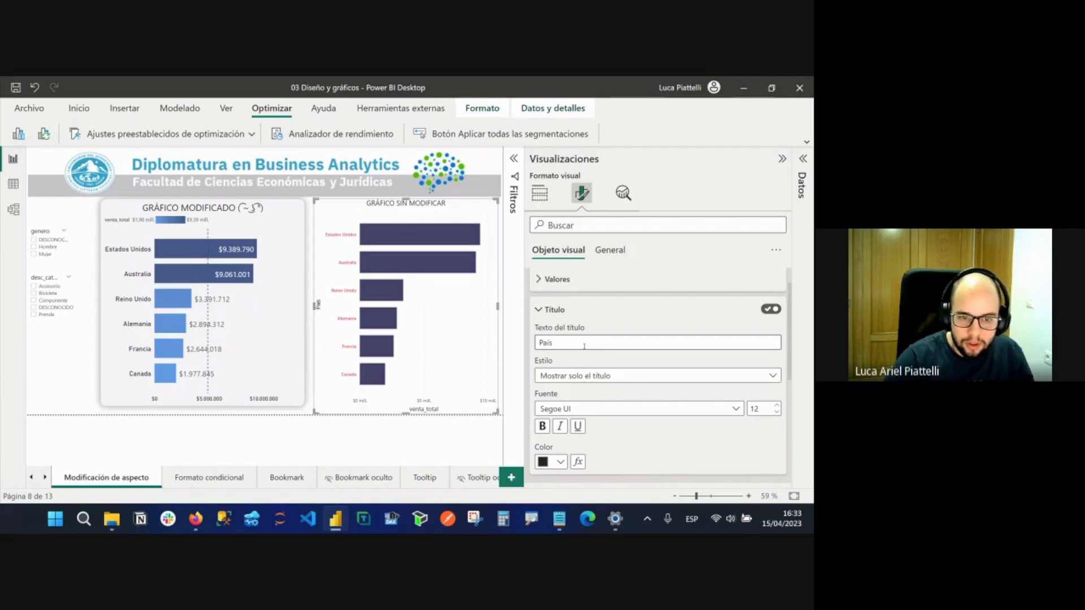
{"action": "scroll", "coordinate": [610, 378], "scroll_direction": "down", "scroll_amount": 1}
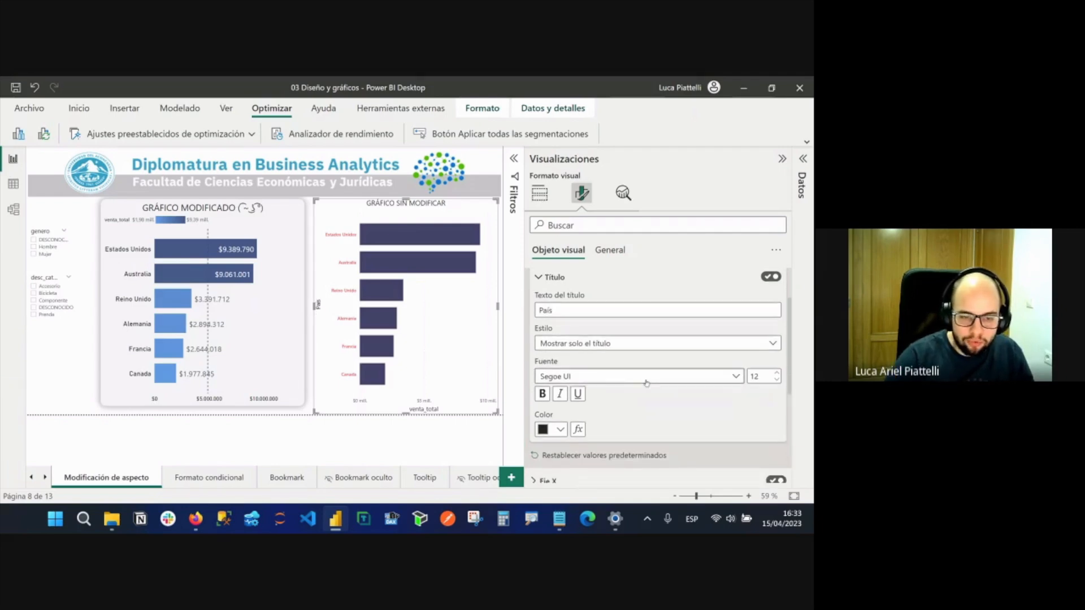
{"action": "left_click", "coordinate": [574, 283]}
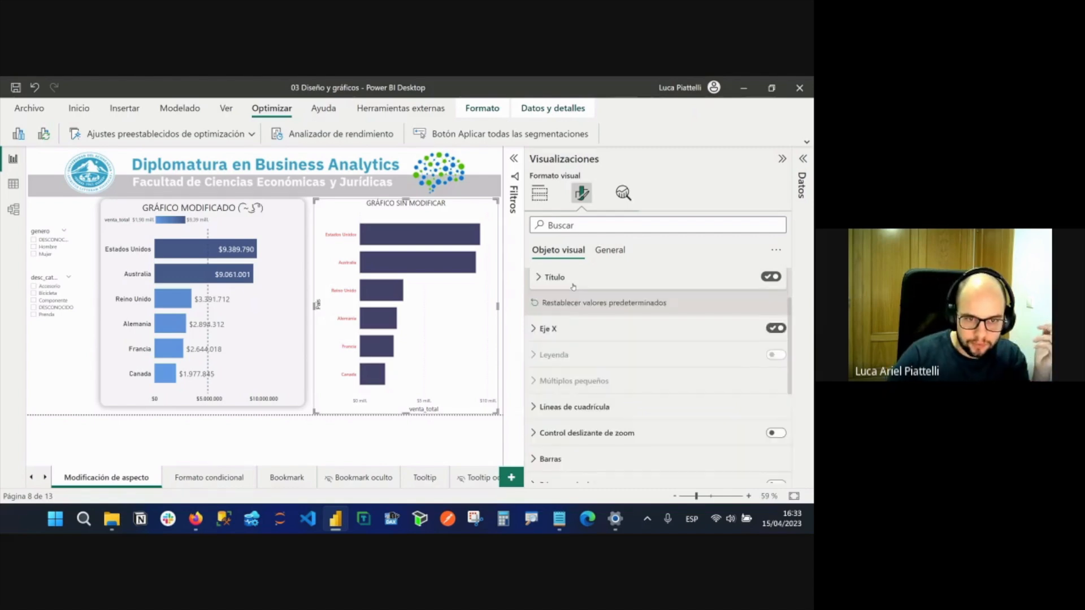
Format the X axis values of GRÁFICO SIN MODIFICAR as red, bold text in the Segoe UI Semibold font.
{"action": "left_click", "coordinate": [574, 329]}
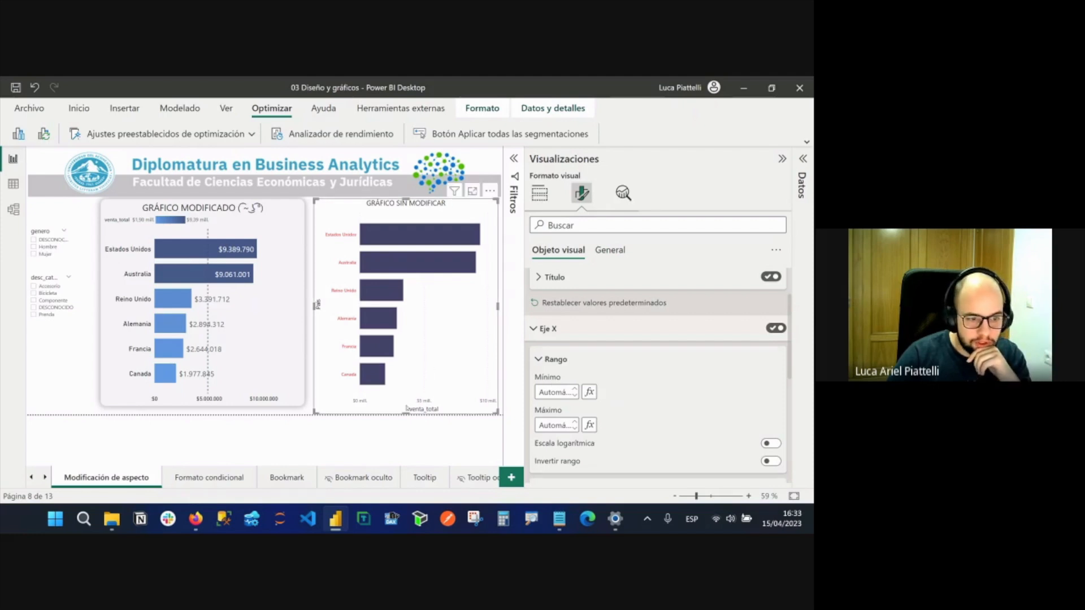
{"action": "scroll", "coordinate": [662, 377], "scroll_direction": "down", "scroll_amount": 1}
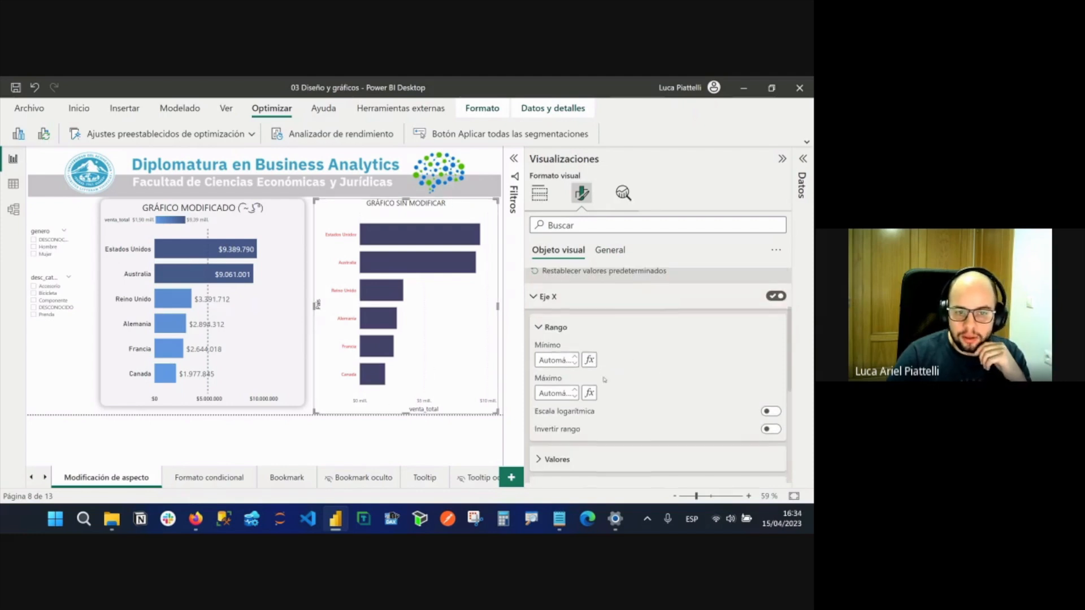
{"action": "scroll", "coordinate": [609, 431], "scroll_direction": "down", "scroll_amount": 1}
{"action": "left_click", "coordinate": [608, 428]}
{"action": "scroll", "coordinate": [608, 412], "scroll_direction": "down", "scroll_amount": 3}
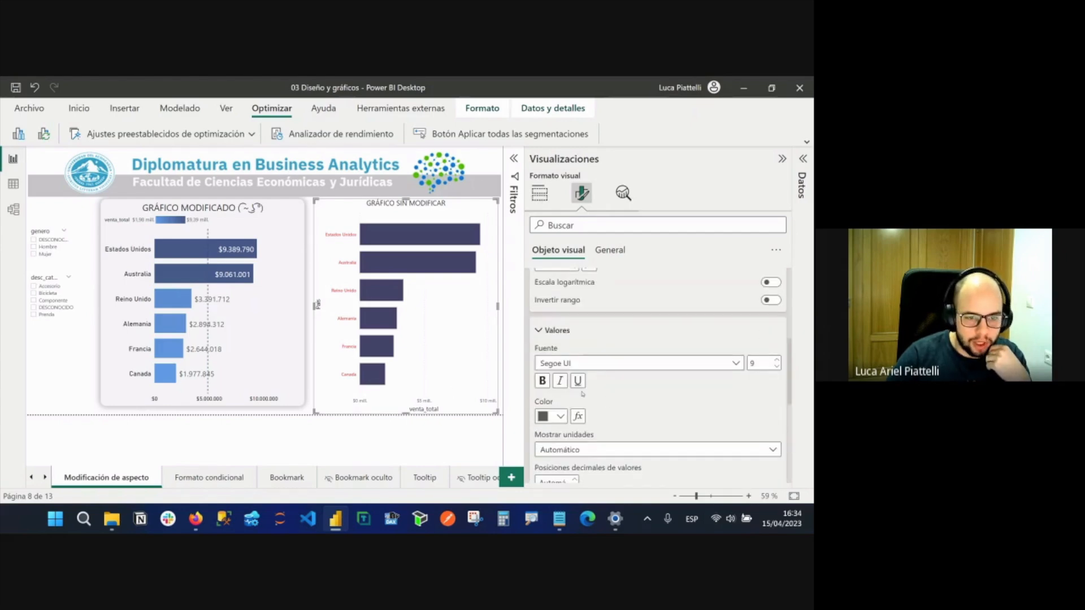
{"action": "left_click", "coordinate": [555, 419]}
{"action": "left_click", "coordinate": [555, 368]}
{"action": "left_click", "coordinate": [542, 380]}
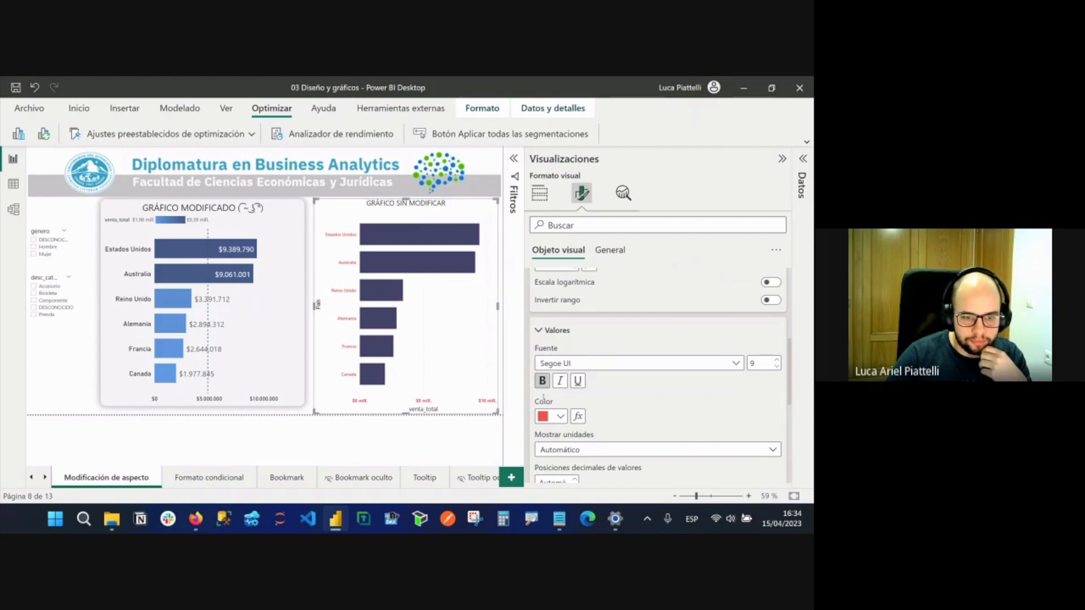
{"action": "left_click", "coordinate": [561, 367]}
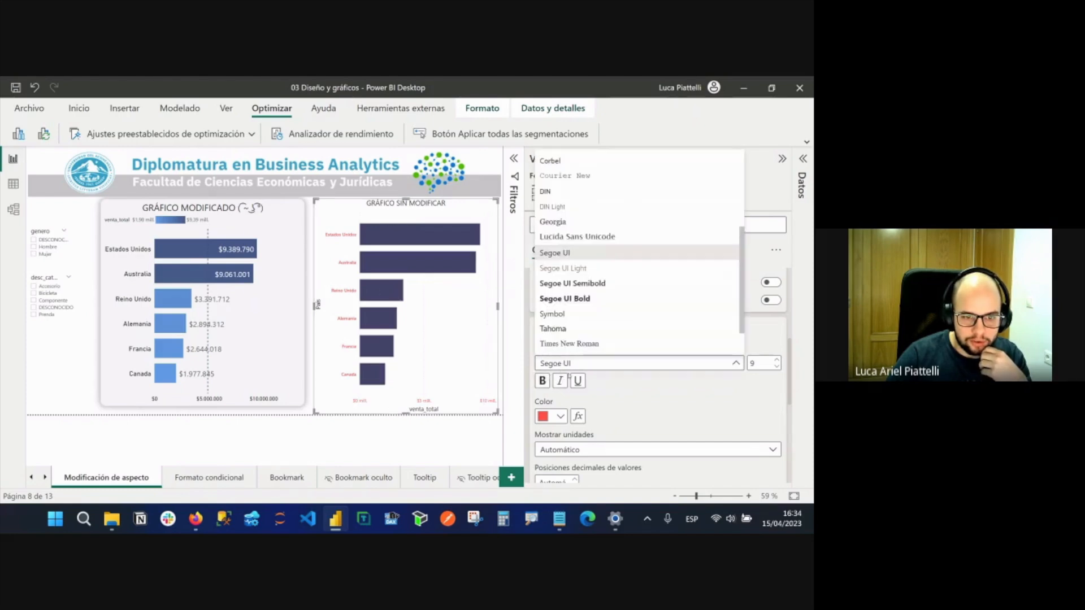
{"action": "left_click", "coordinate": [572, 284]}
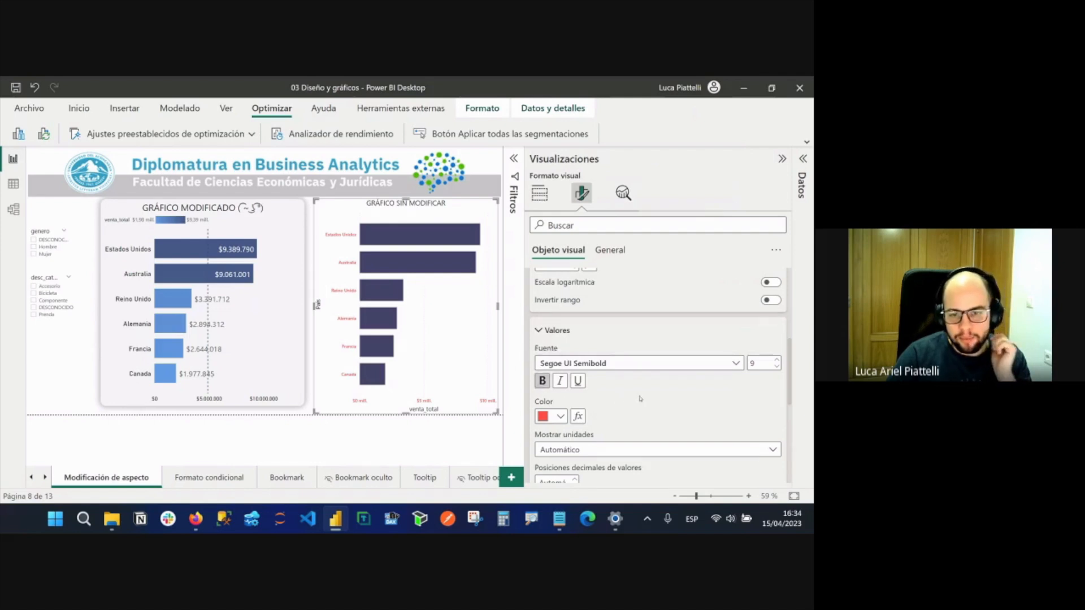
Try Miles as the display units of the X axis values, and set them to Ninguno.
{"action": "scroll", "coordinate": [786, 365], "scroll_direction": "down", "scroll_amount": 1}
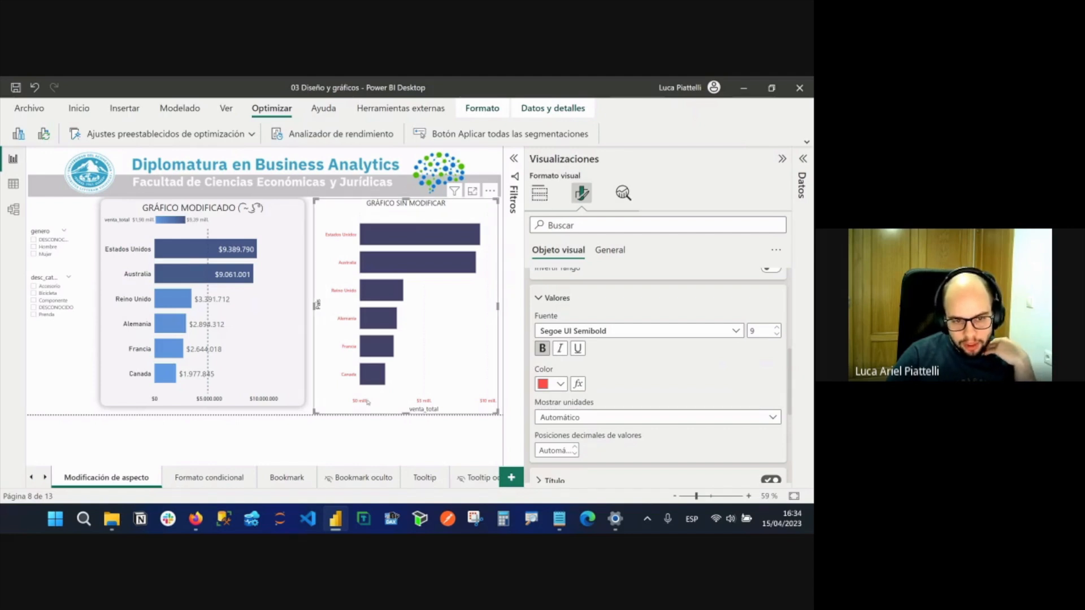
{"action": "left_click", "coordinate": [569, 418]}
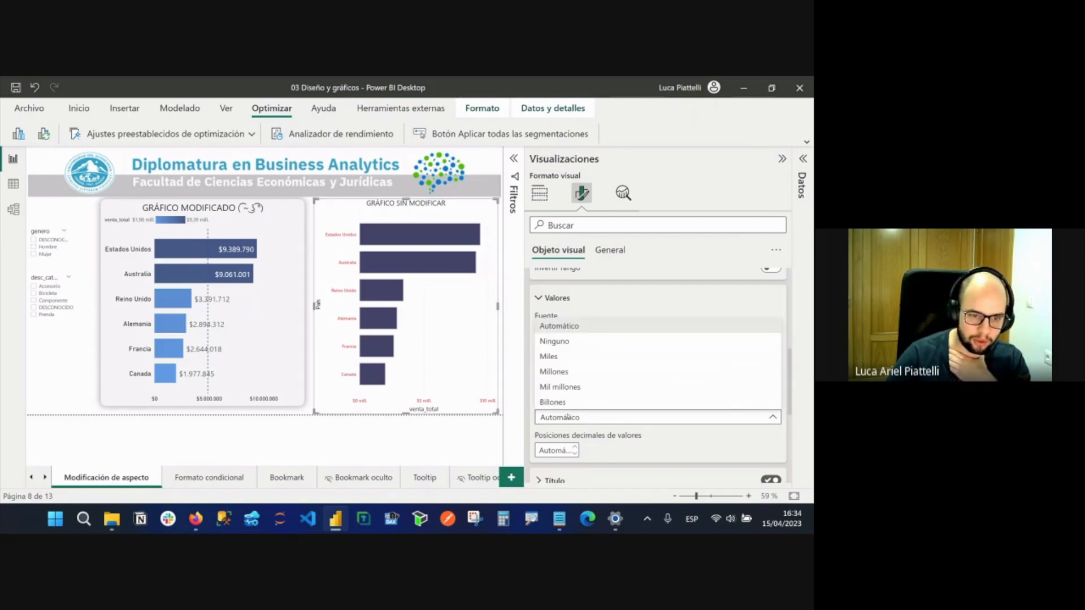
{"action": "left_click", "coordinate": [438, 422]}
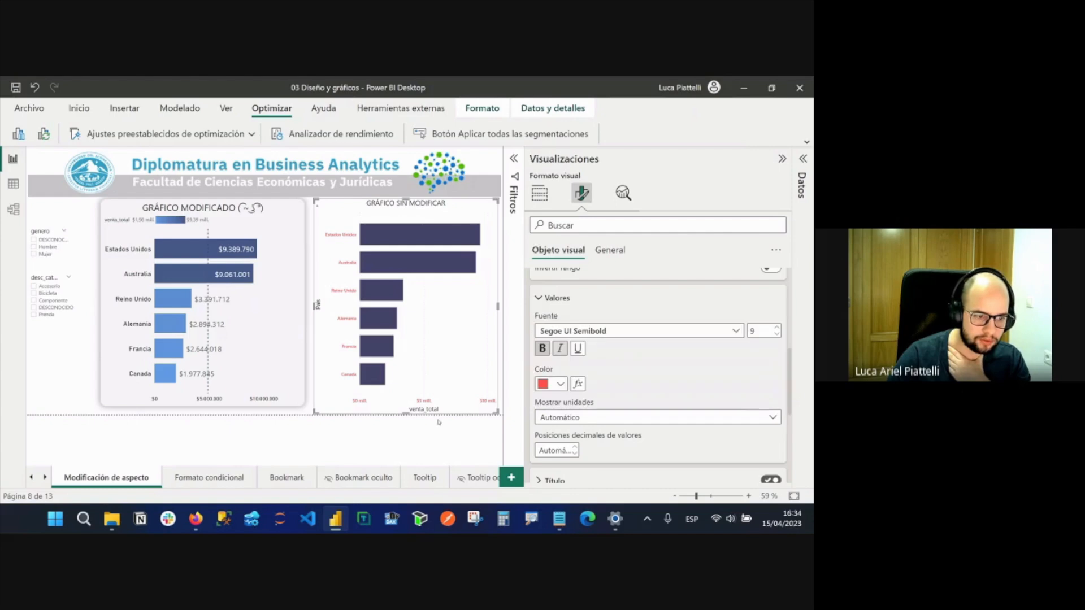
{"action": "left_click", "coordinate": [575, 418]}
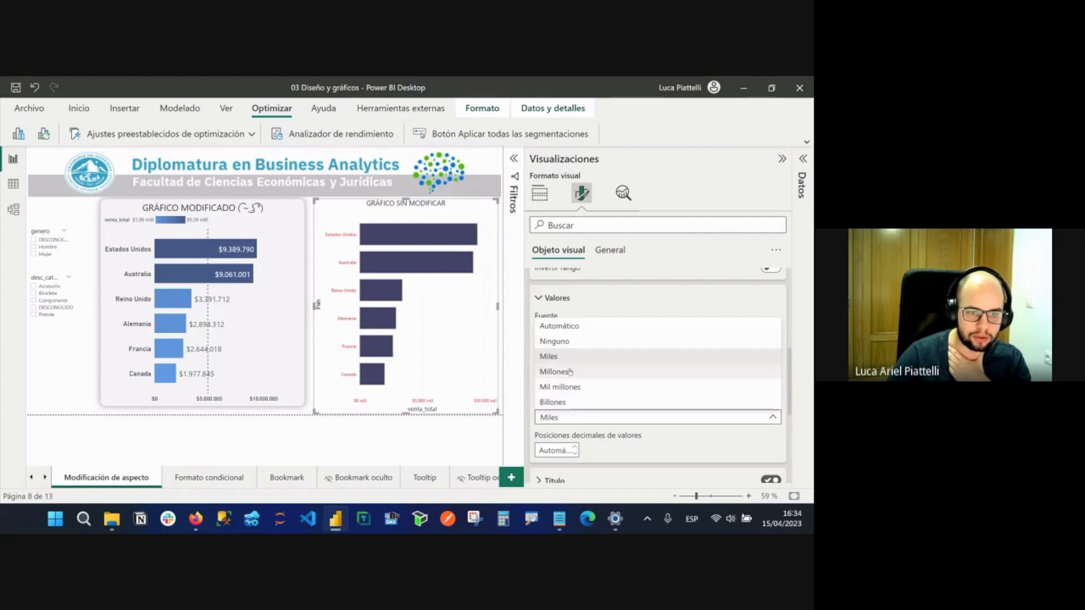
{"action": "left_click", "coordinate": [560, 342]}
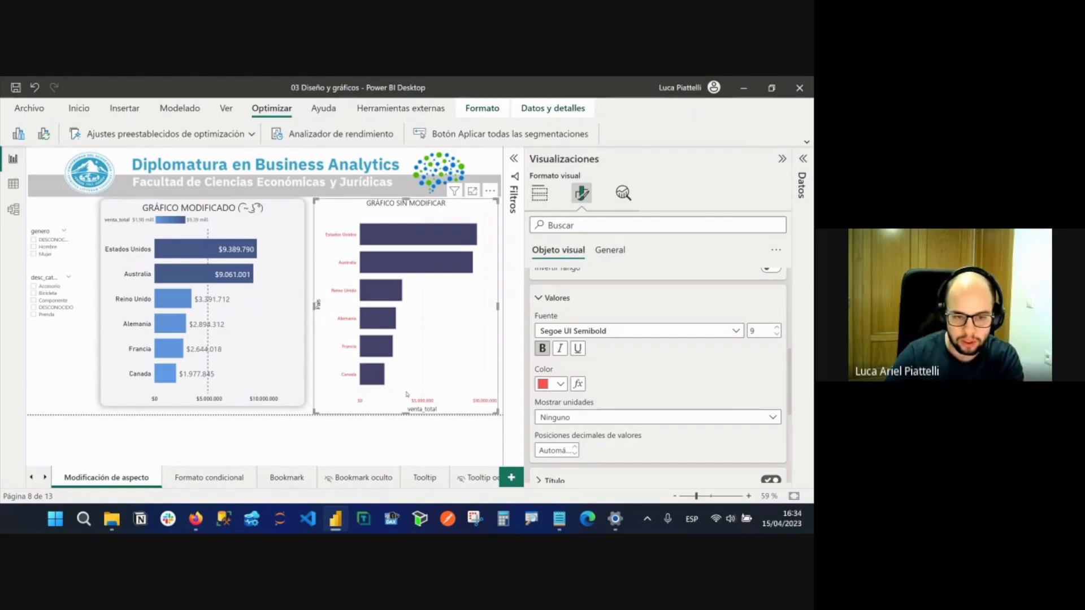
Open the decimal places setting of the X axis values for editing, and collapse the value settings.
{"action": "scroll", "coordinate": [616, 395], "scroll_direction": "down", "scroll_amount": 1}
{"action": "left_click", "coordinate": [557, 420]}
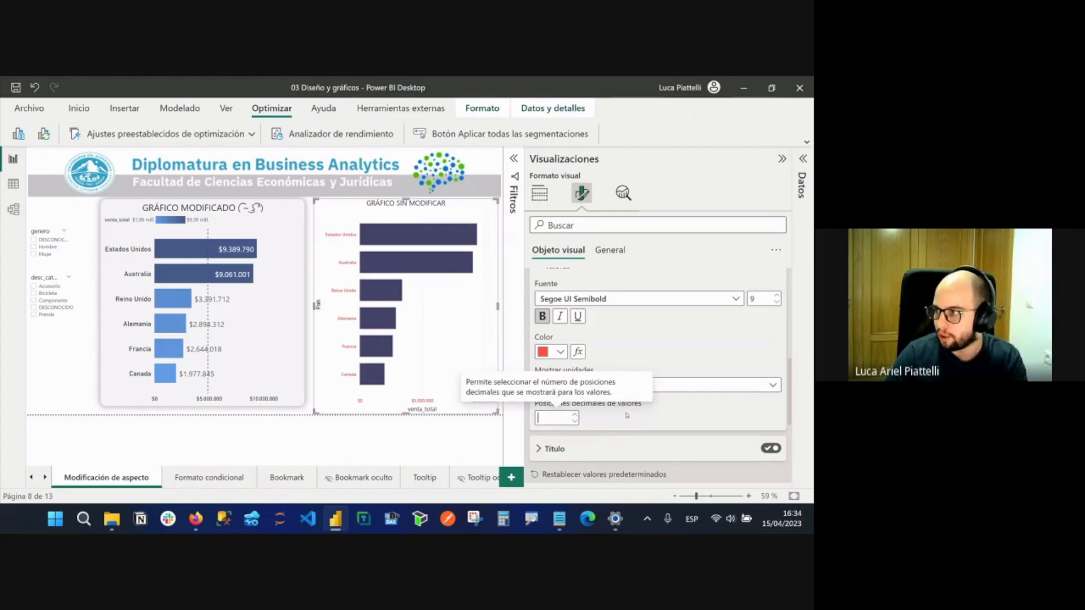
{"action": "scroll", "coordinate": [551, 283], "scroll_direction": "up", "scroll_amount": 1}
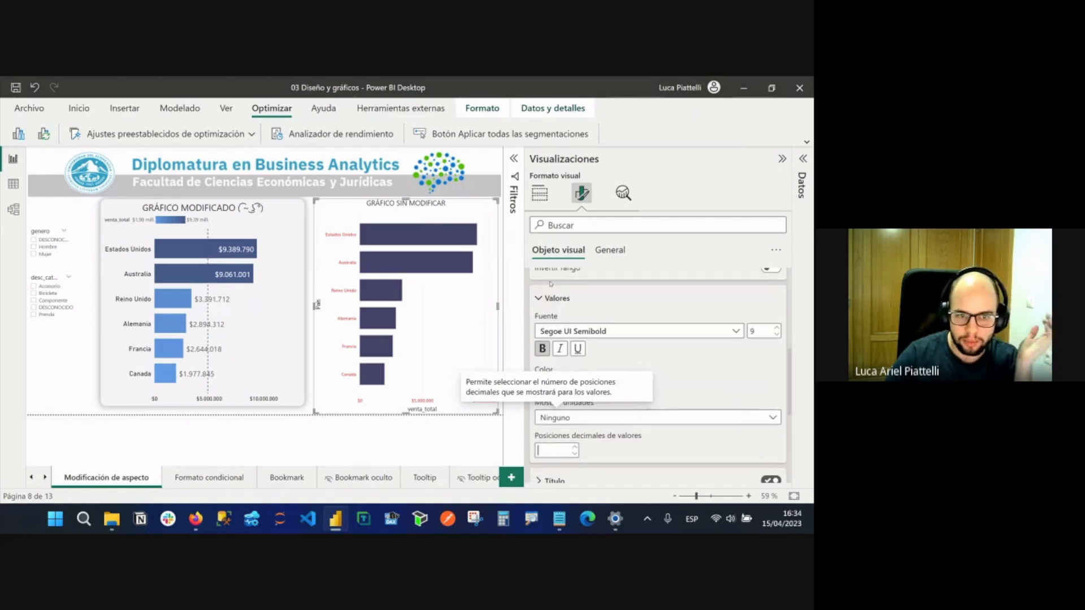
{"action": "left_click", "coordinate": [551, 298]}
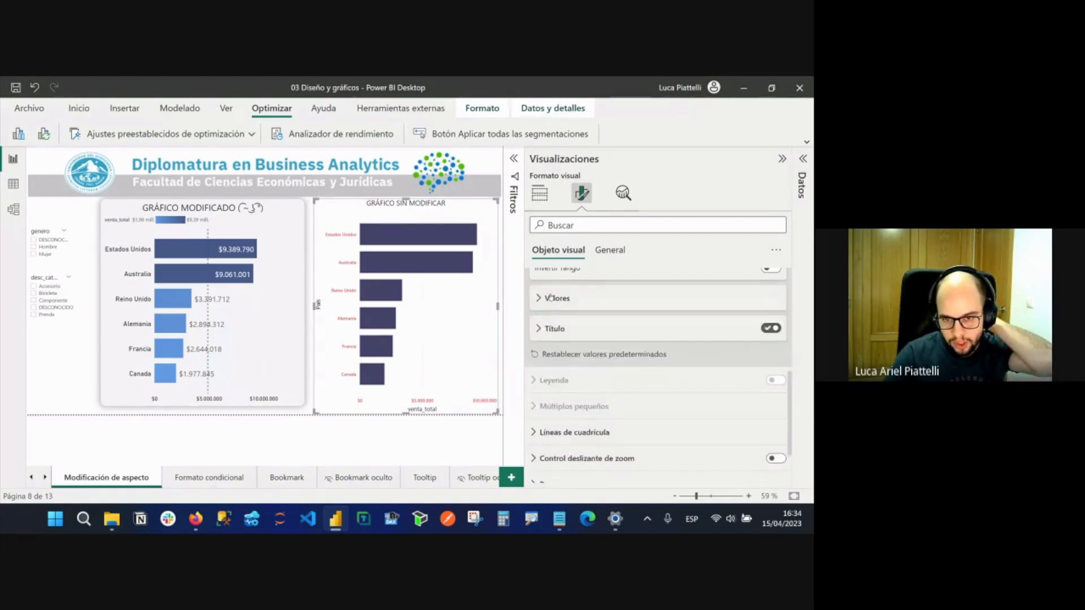
Set the X axis title text of GRÁFICO SIN MODIFICAR to "Monto de venta" and try bold on it, leaving bold off.
{"action": "left_click", "coordinate": [566, 328]}
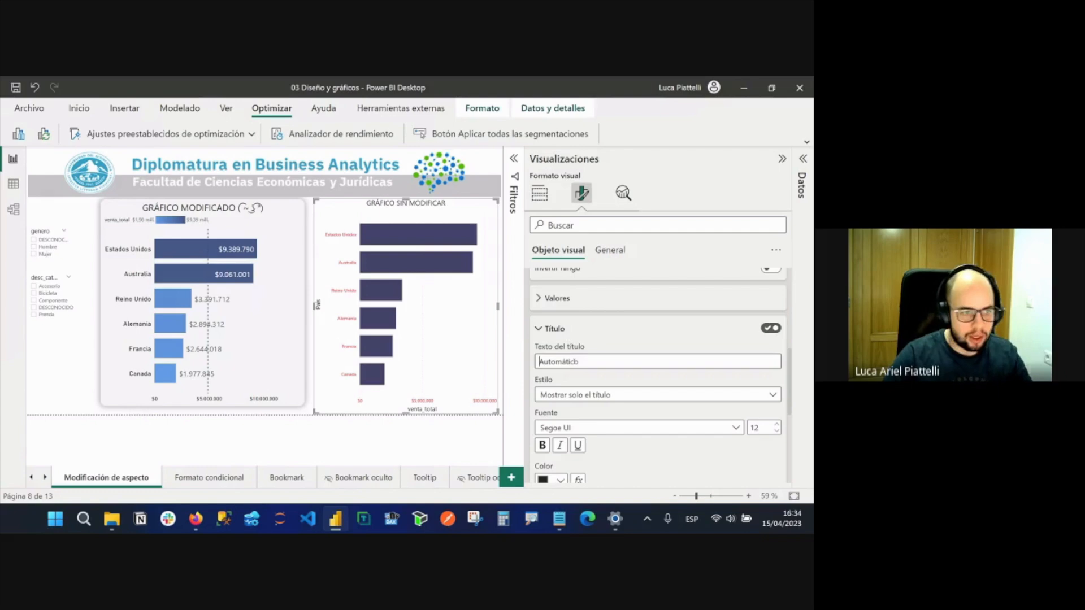
{"action": "left_click", "coordinate": [574, 361]}
{"action": "type", "text": "Mo"}
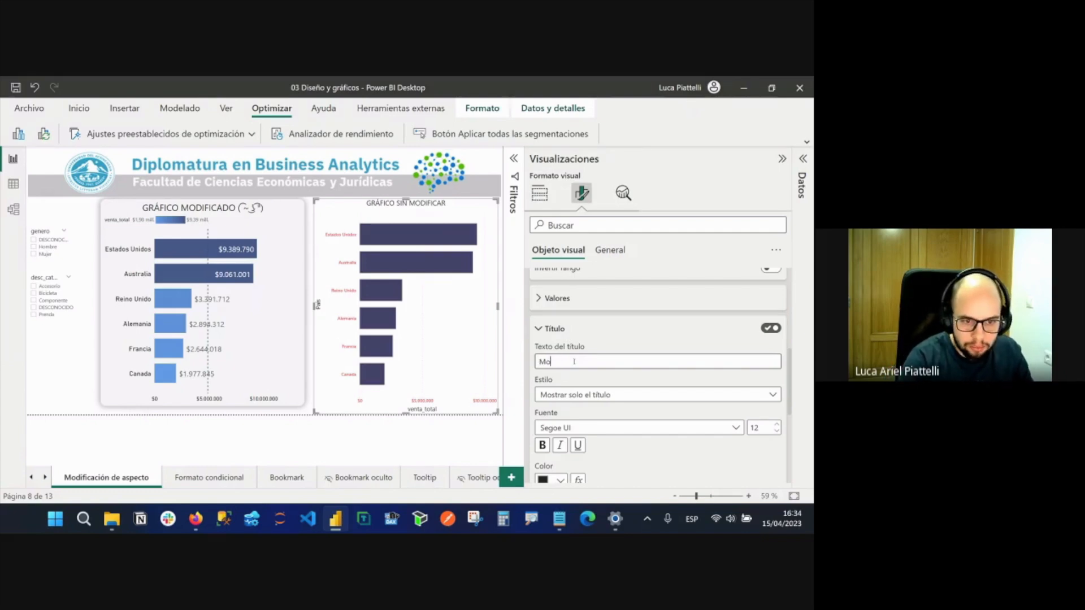
{"action": "type", "text": "nto delnta"}
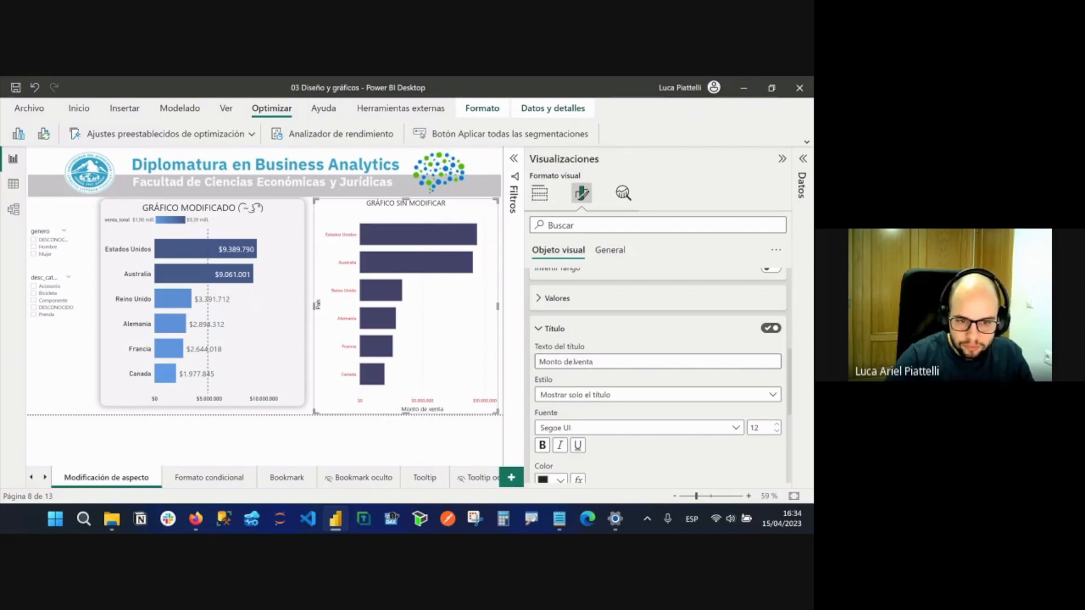
{"action": "left_click", "coordinate": [542, 446]}
{"action": "left_click", "coordinate": [543, 446]}
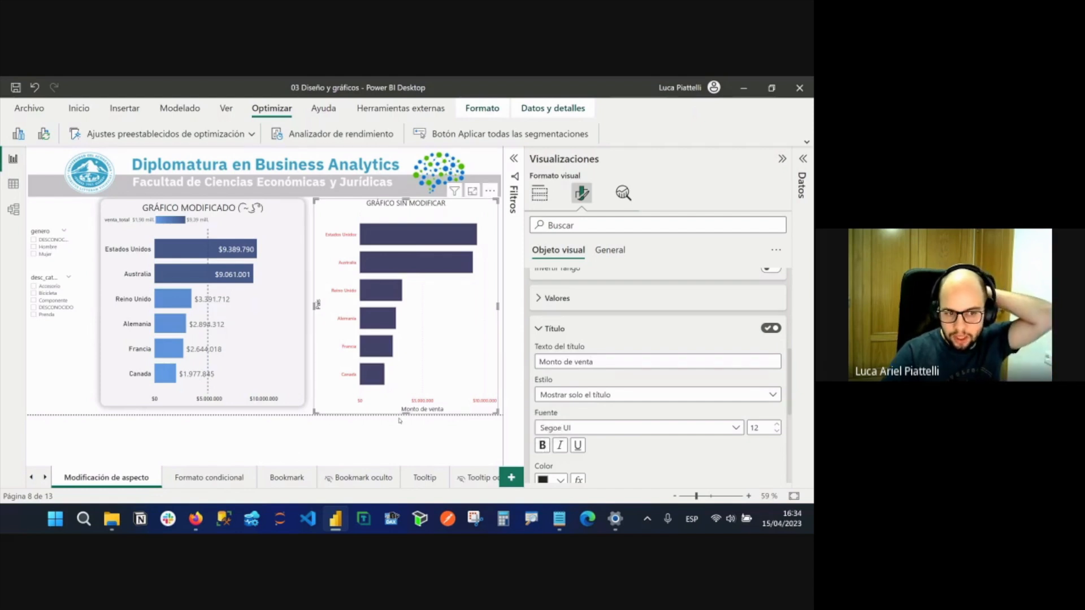
Collapse the X axis title settings and the whole Eje X and Eje Y formatting sections.
{"action": "scroll", "coordinate": [586, 307], "scroll_direction": "down", "scroll_amount": 1}
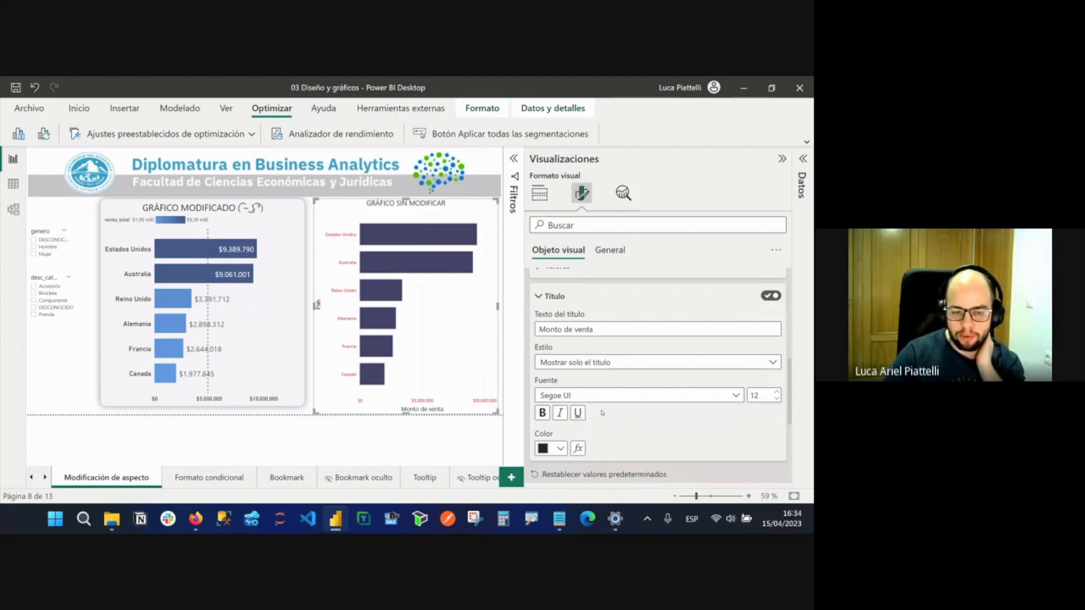
{"action": "left_click", "coordinate": [576, 298]}
{"action": "scroll", "coordinate": [576, 300], "scroll_direction": "up", "scroll_amount": 6}
{"action": "scroll", "coordinate": [575, 303], "scroll_direction": "up", "scroll_amount": 2}
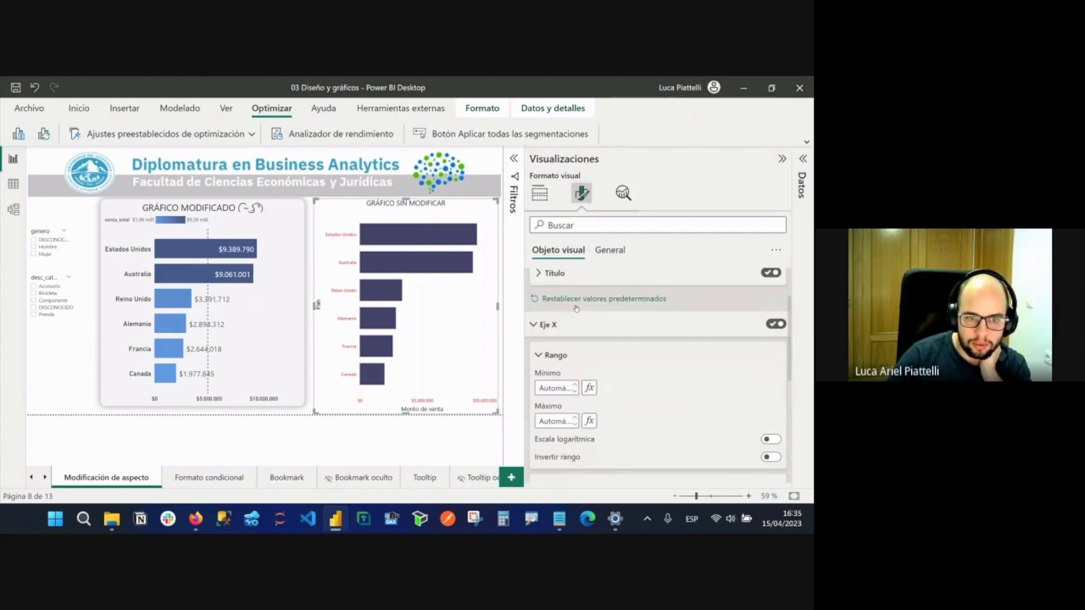
{"action": "left_click", "coordinate": [552, 329]}
{"action": "scroll", "coordinate": [567, 331], "scroll_direction": "up", "scroll_amount": 2}
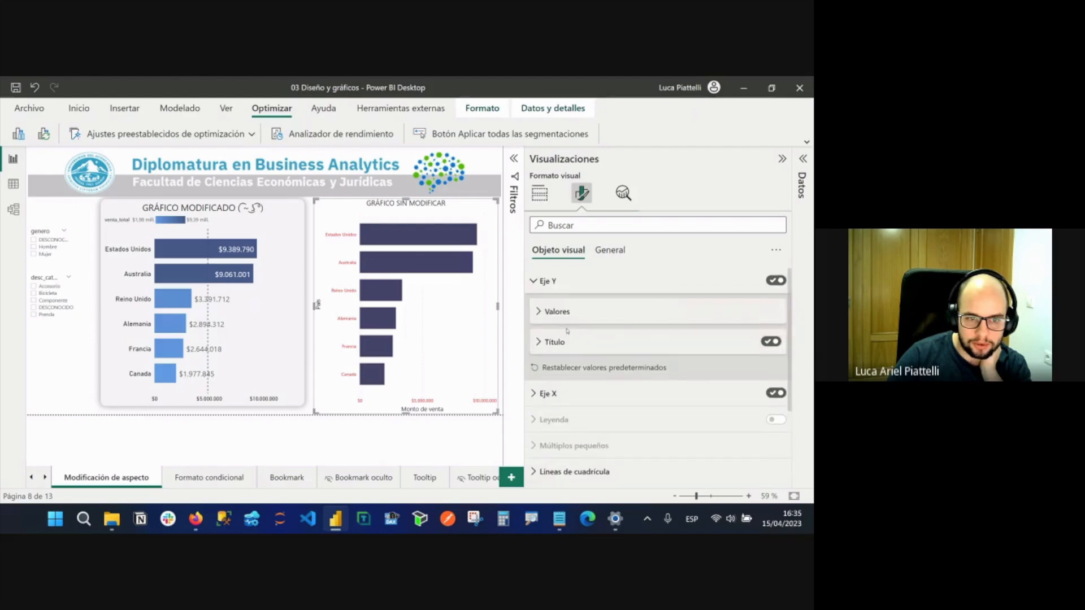
{"action": "left_click", "coordinate": [565, 281]}
Set the width of the vertical gridlines in GRÁFICO SIN MODIFICAR to 4 px and open their color palette.
{"action": "scroll", "coordinate": [565, 345], "scroll_direction": "down", "scroll_amount": 1}
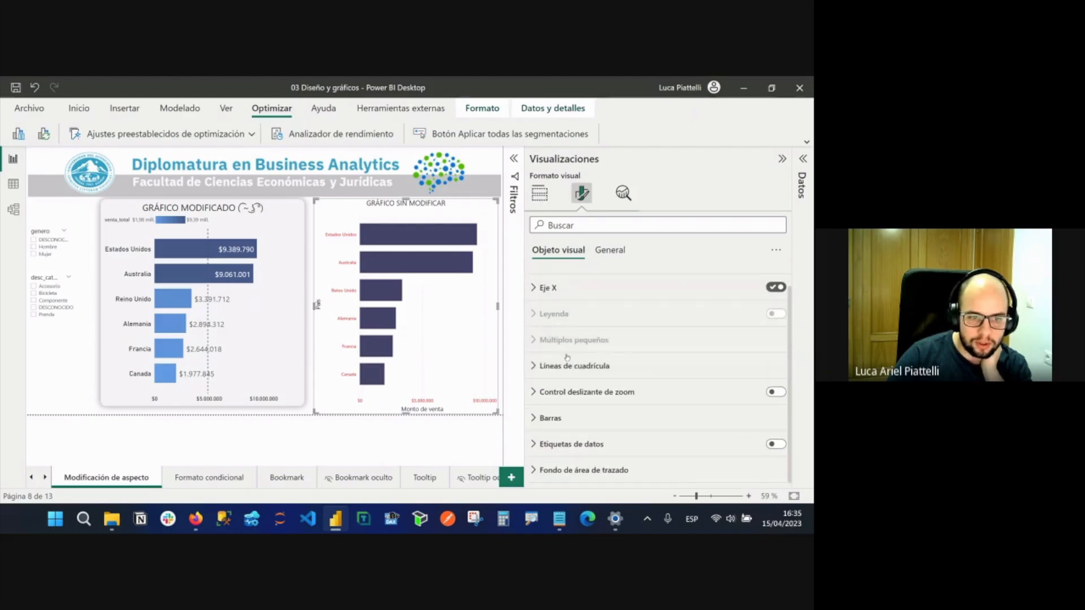
{"action": "left_click", "coordinate": [566, 366]}
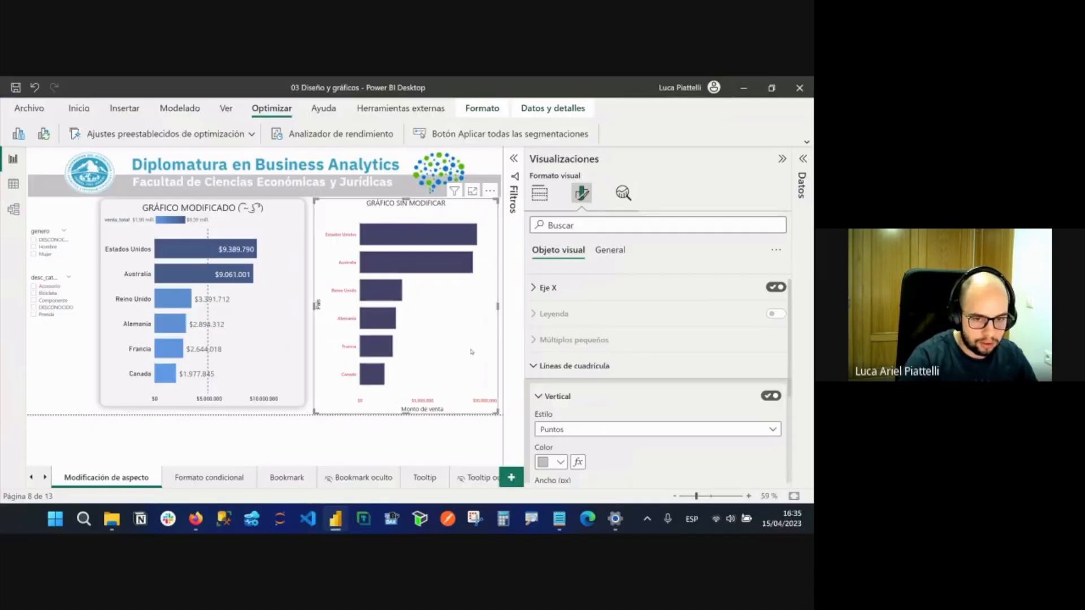
{"action": "scroll", "coordinate": [576, 405], "scroll_direction": "down", "scroll_amount": 2}
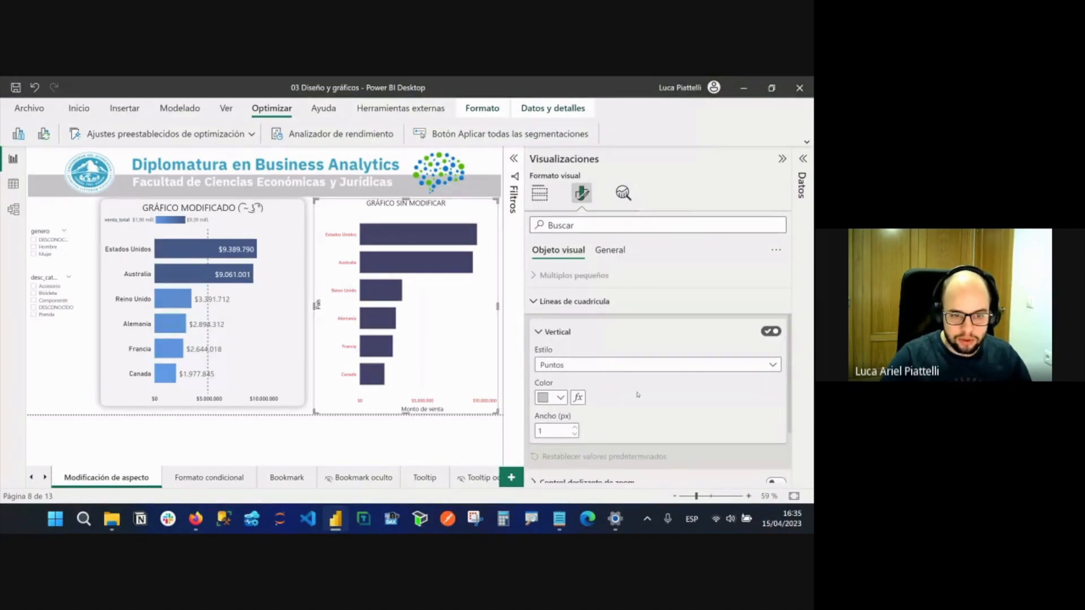
{"action": "left_click", "coordinate": [574, 428]}
{"action": "left_click", "coordinate": [574, 427]}
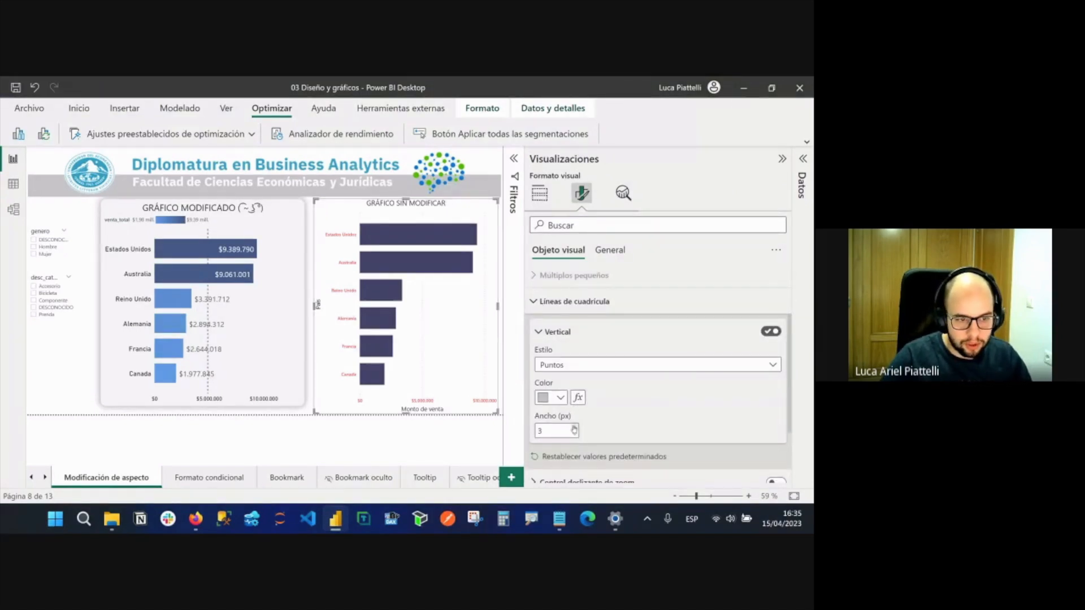
{"action": "left_click", "coordinate": [560, 398]}
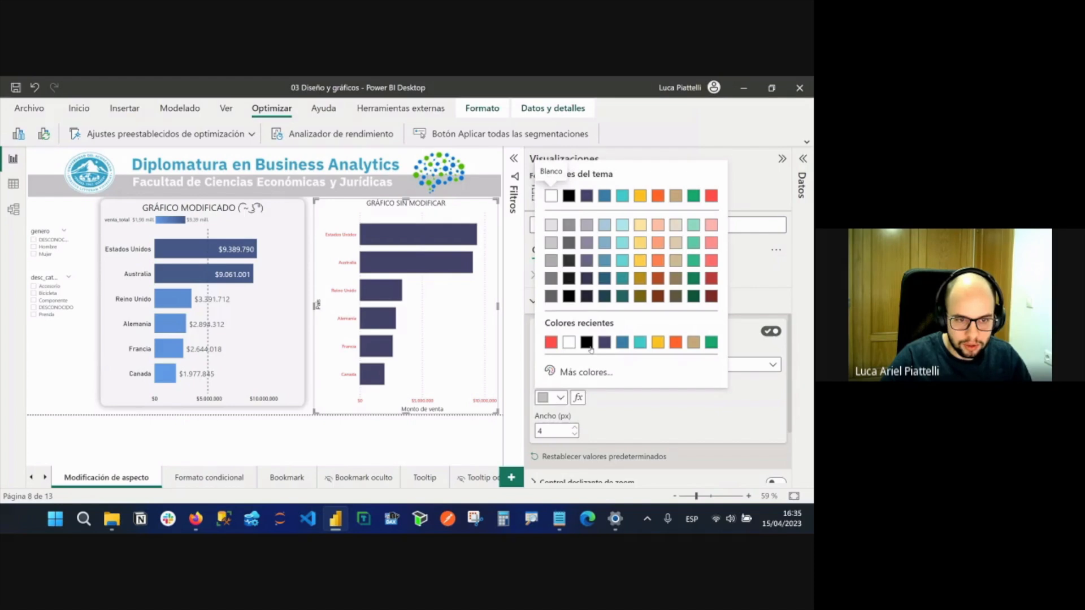
Try black for the unmodified chart's vertical gridlines, then set them to light grey with a width of 1 px.
{"action": "left_click", "coordinate": [587, 343]}
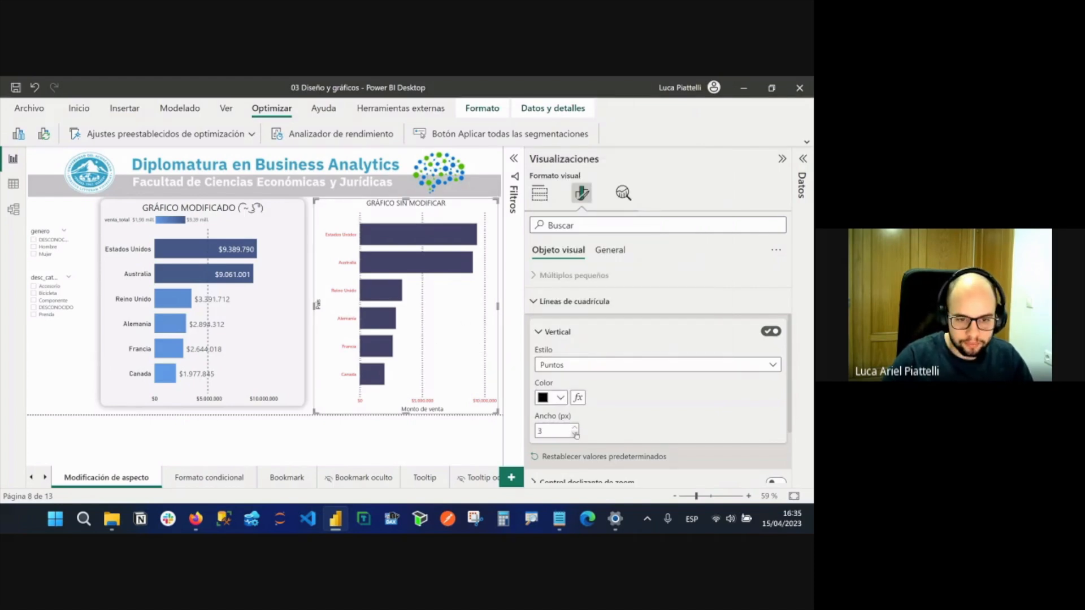
{"action": "left_click", "coordinate": [771, 331]}
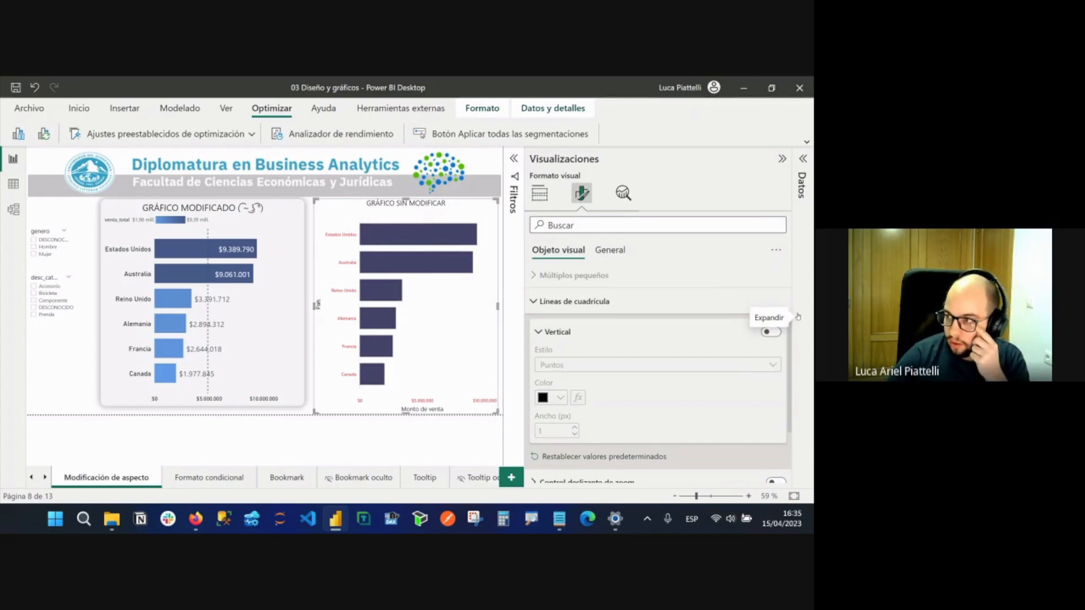
{"action": "left_click", "coordinate": [771, 332]}
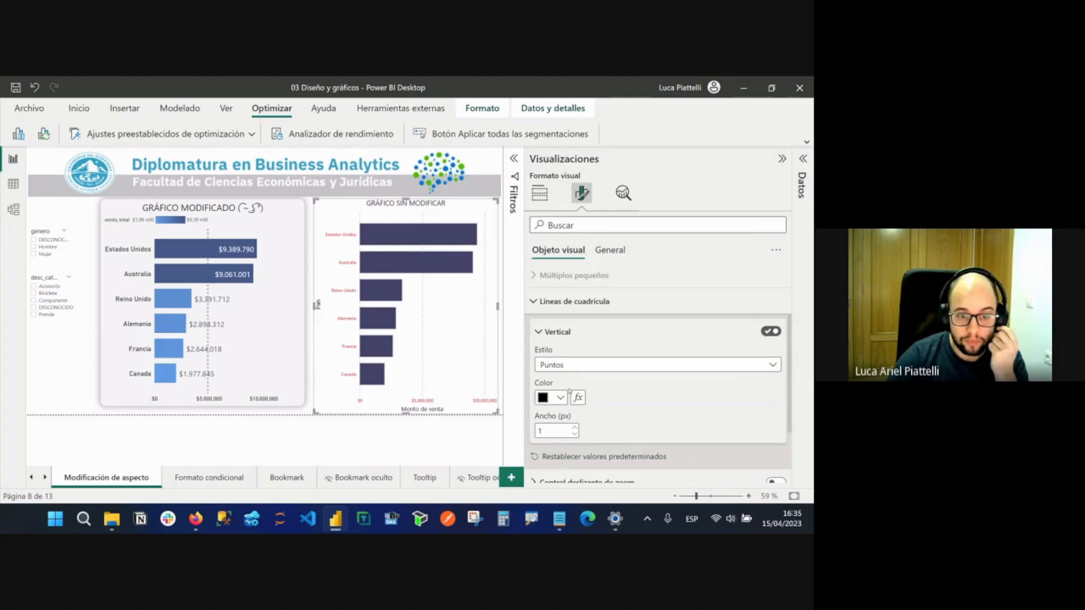
{"action": "left_click", "coordinate": [560, 397]}
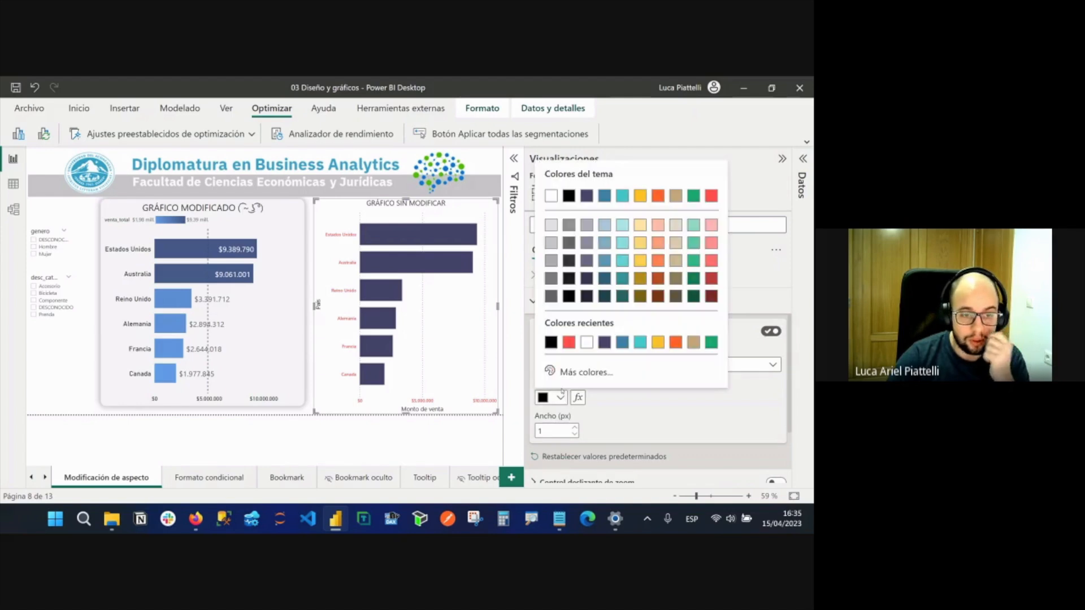
{"action": "left_click", "coordinate": [554, 226]}
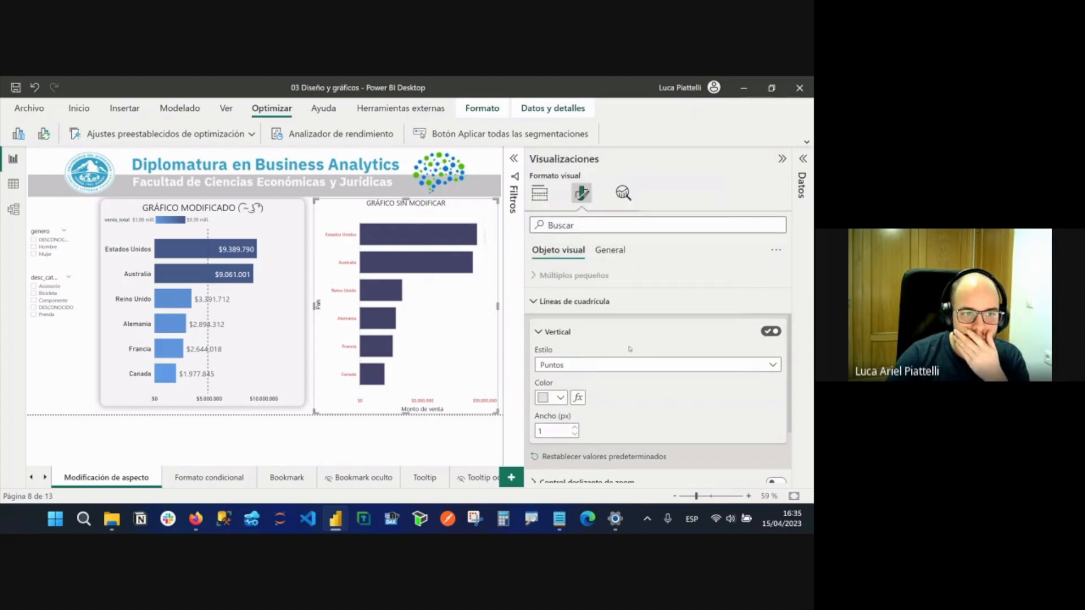
{"action": "left_click", "coordinate": [565, 333]}
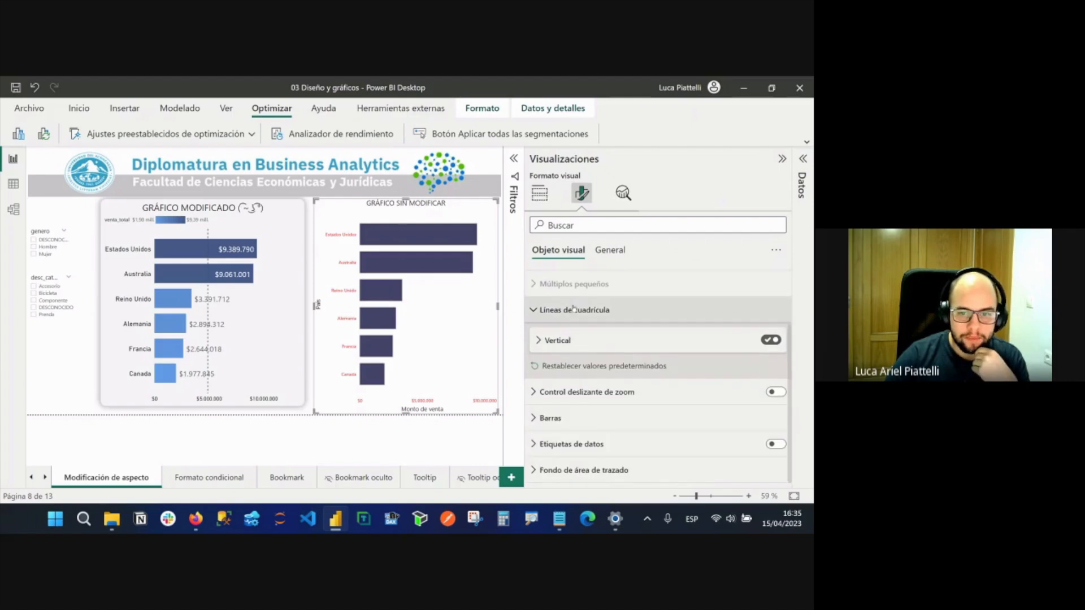
{"action": "left_click", "coordinate": [574, 309]}
Try the zoom slider on the unmodified chart and switch it off again.
{"action": "left_click", "coordinate": [775, 392]}
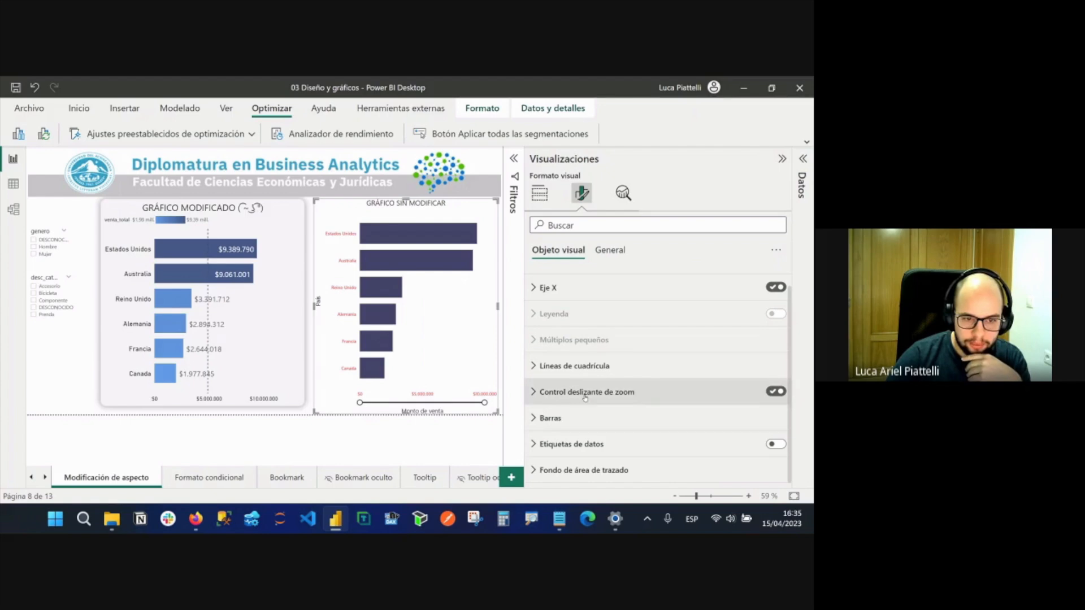
{"action": "mouse_move", "coordinate": [485, 403]}
{"action": "left_mouse_down"}
{"action": "mouse_move", "coordinate": [433, 402]}
{"action": "mouse_move", "coordinate": [484, 402]}
{"action": "left_mouse_up"}
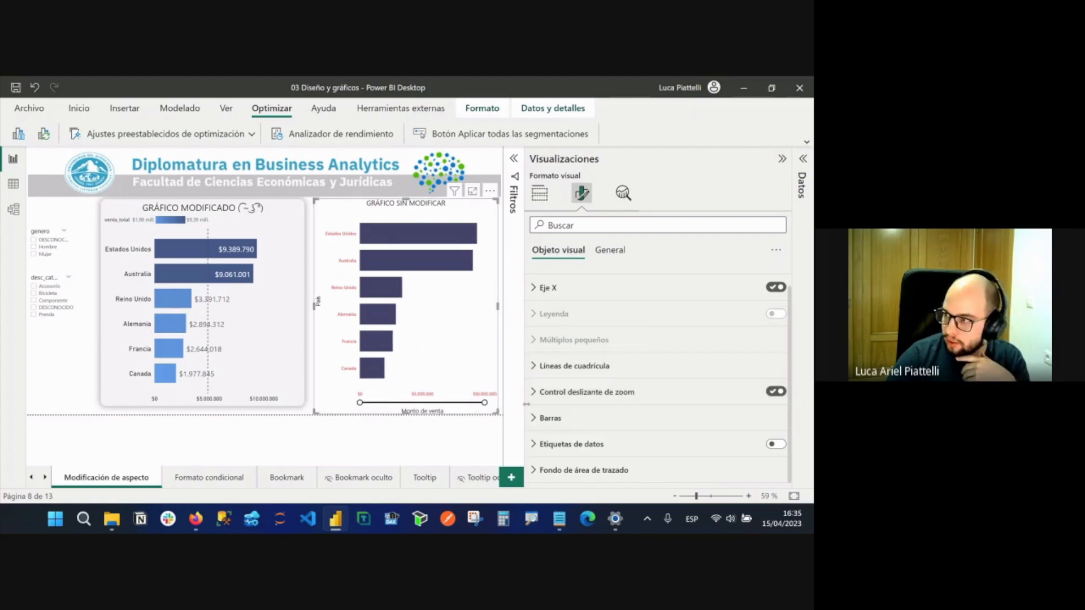
{"action": "left_click", "coordinate": [775, 391]}
Try turquoise as the default colour of the unmodified chart's bars, and set it to the theme's blue.
{"action": "left_click", "coordinate": [548, 418]}
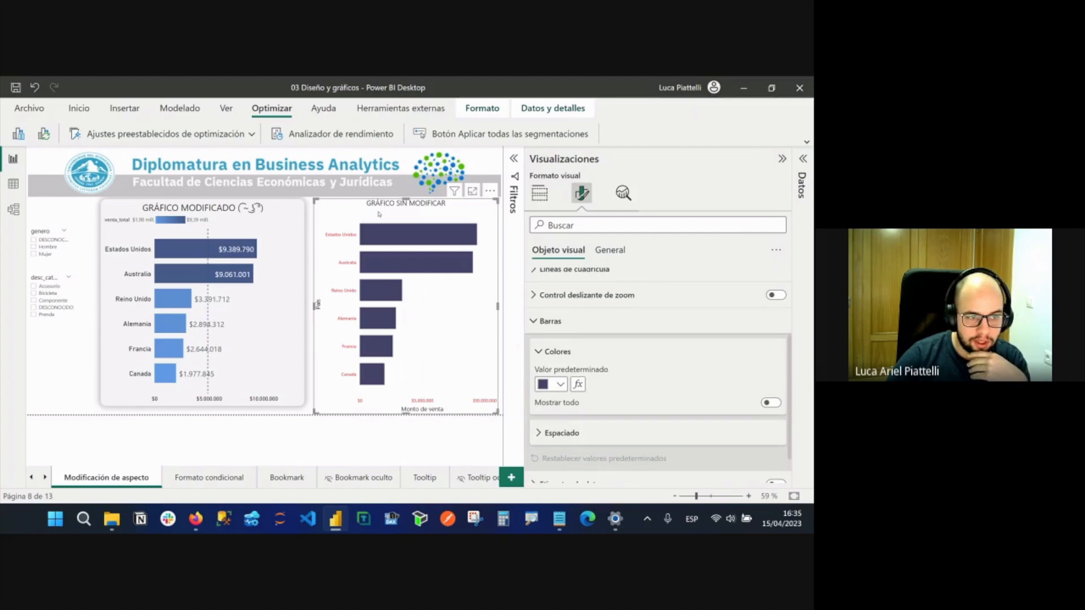
{"action": "left_click", "coordinate": [560, 384]}
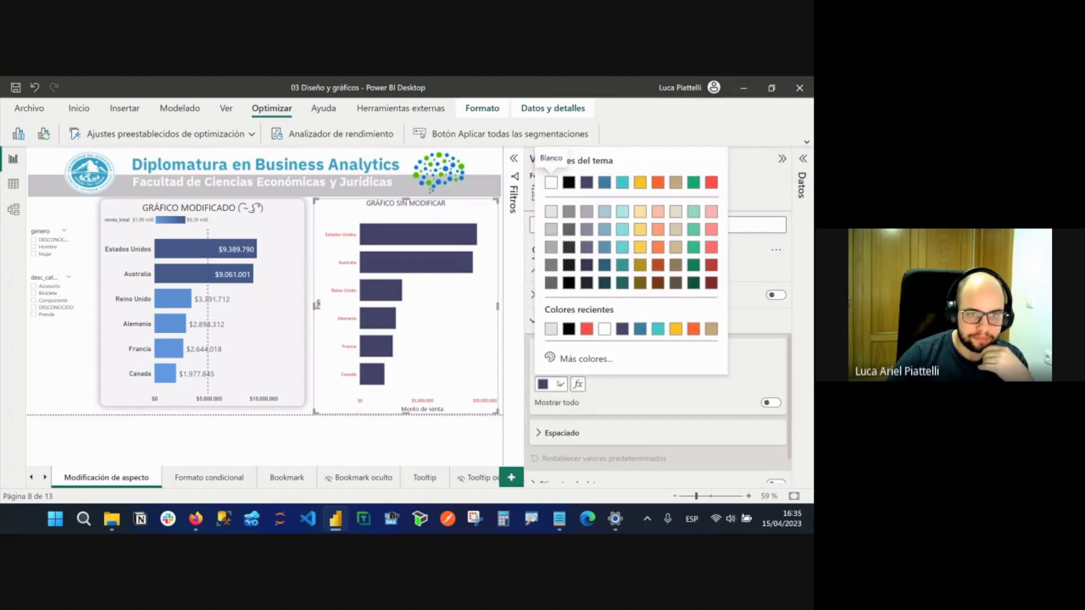
{"action": "left_click", "coordinate": [622, 182]}
{"action": "left_click", "coordinate": [560, 384]}
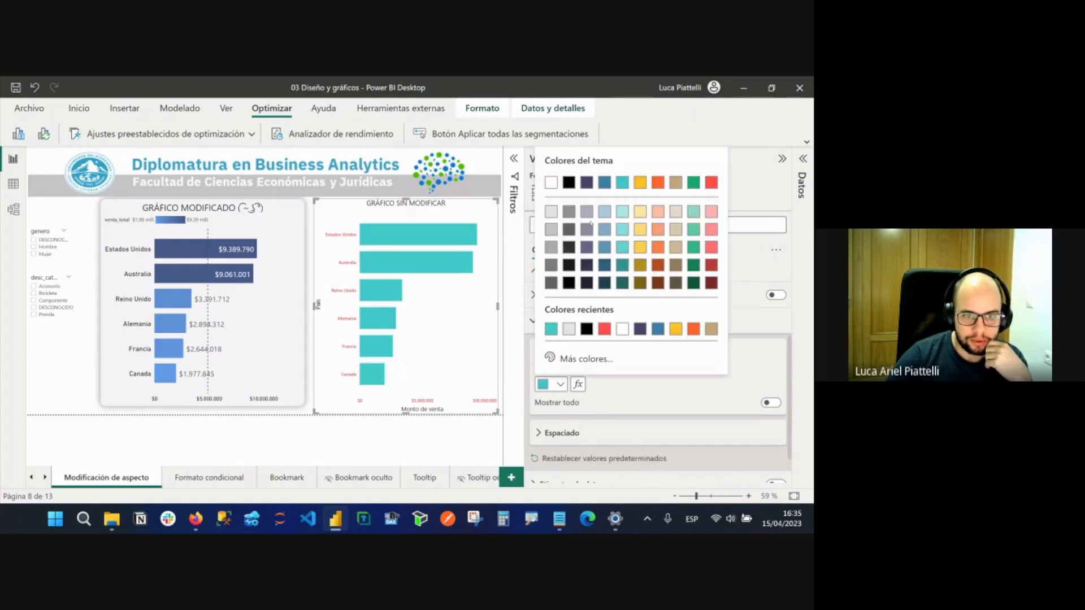
{"action": "left_click", "coordinate": [601, 183]}
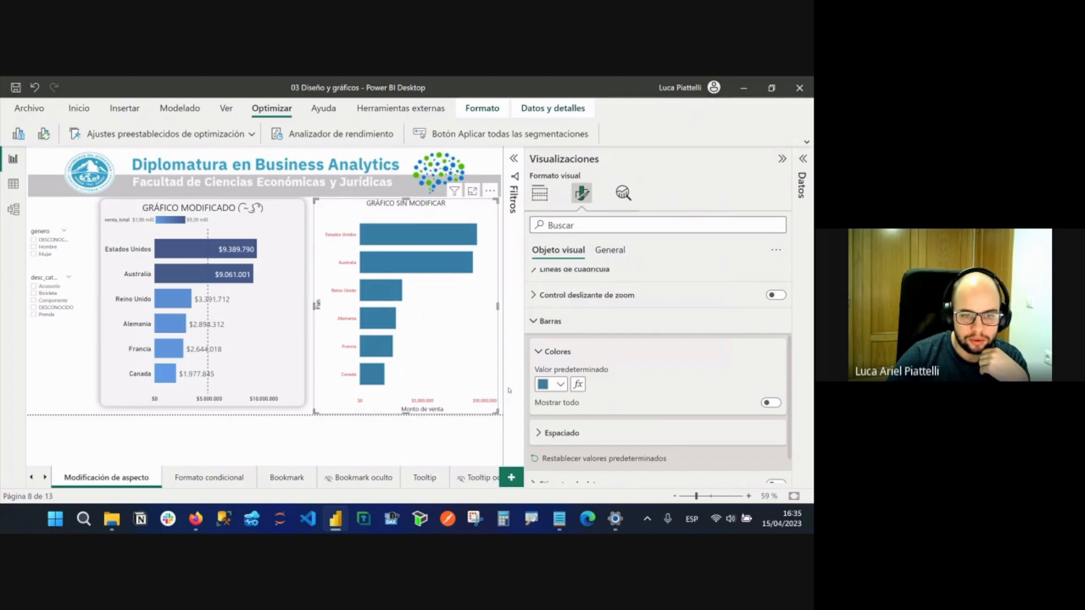
Try showing a separate bar colour setting for each country and switch the option off again.
{"action": "left_click", "coordinate": [771, 403]}
{"action": "scroll", "coordinate": [659, 382], "scroll_direction": "down", "scroll_amount": 1}
{"action": "scroll", "coordinate": [657, 384], "scroll_direction": "down", "scroll_amount": 1}
{"action": "scroll", "coordinate": [571, 394], "scroll_direction": "down", "scroll_amount": 2}
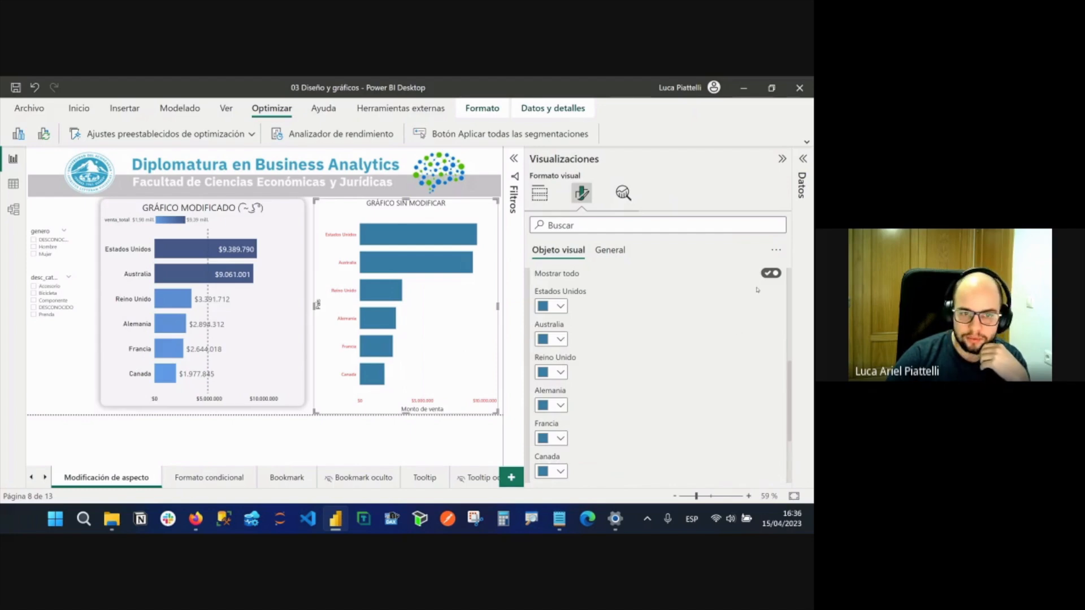
{"action": "left_click", "coordinate": [770, 273]}
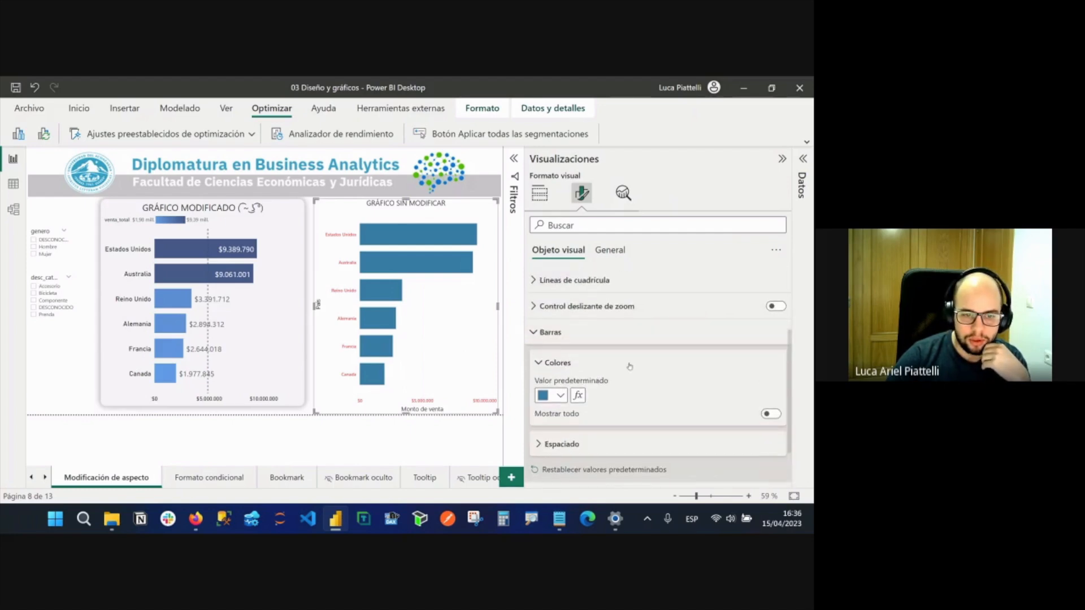
Try inner spacings of 0 px and 50 px between the bars of the unmodified chart.
{"action": "left_click", "coordinate": [586, 409]}
{"action": "scroll", "coordinate": [578, 413], "scroll_direction": "down", "scroll_amount": 2}
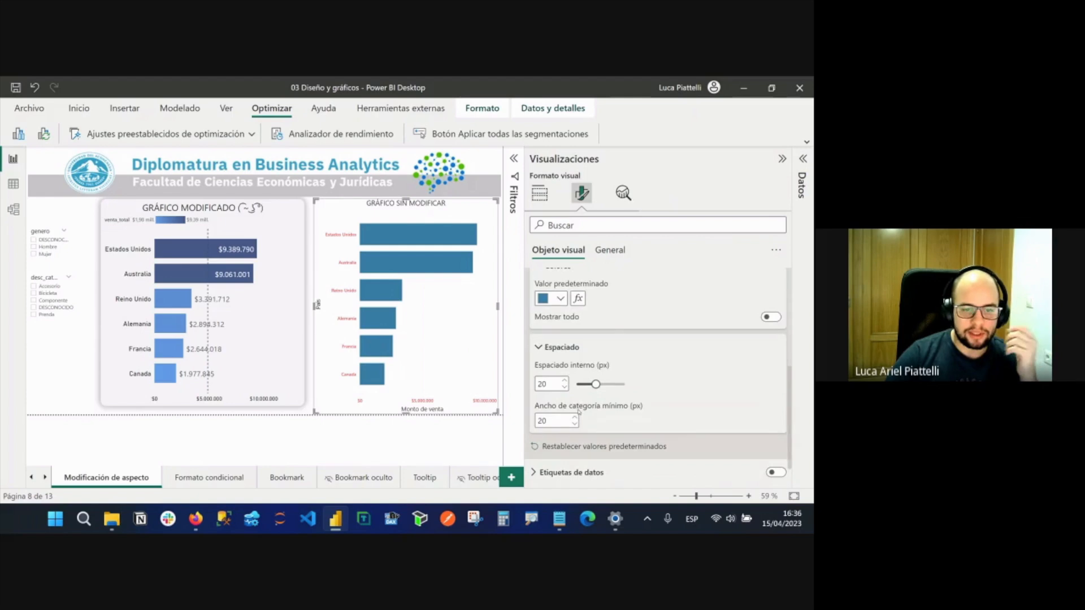
{"action": "left_click_drag", "start_coordinate": [596, 385], "coordinate": [577, 384]}
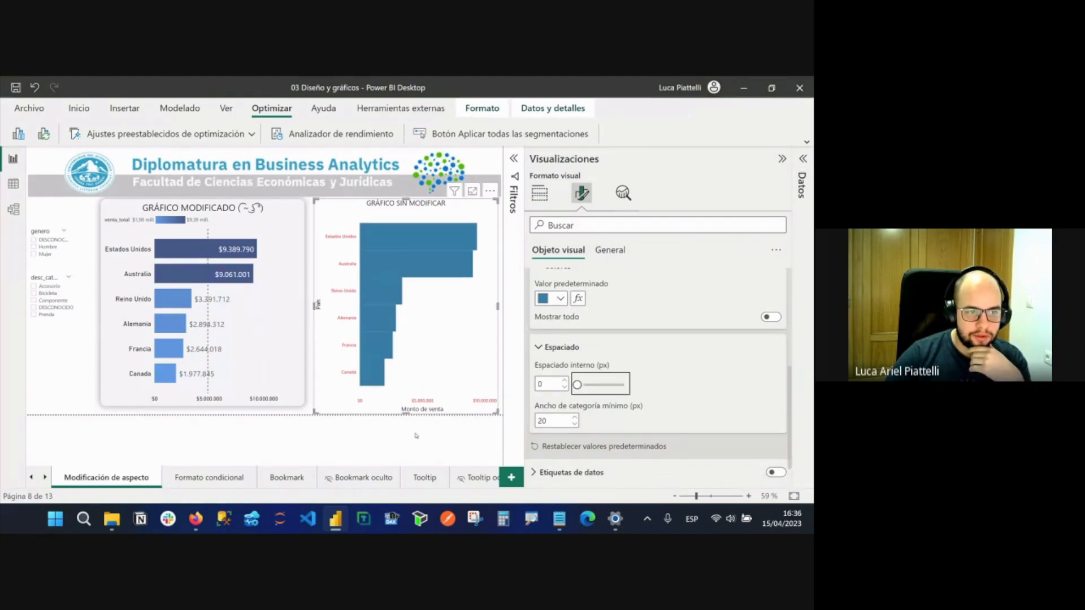
{"action": "left_click_drag", "start_coordinate": [577, 384], "coordinate": [624, 384]}
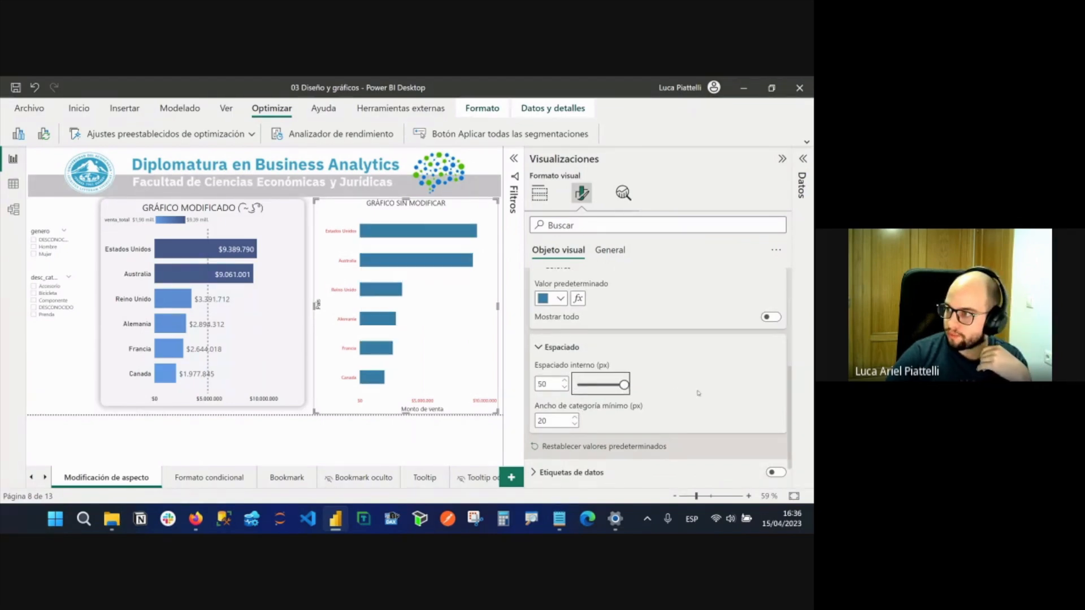
Set the minimum category width of the unmodified chart's bars to 50 px.
{"action": "left_click", "coordinate": [554, 420]}
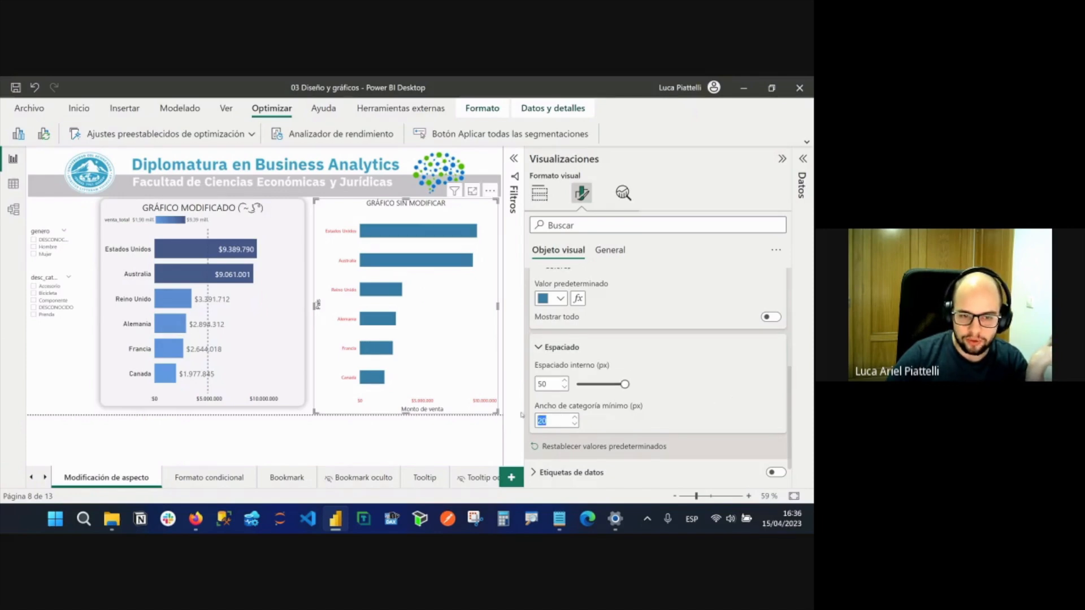
{"action": "left_click", "coordinate": [574, 417]}
{"action": "left_click", "coordinate": [574, 417]}
{"action": "left_click", "coordinate": [574, 417]}
{"action": "double_click", "coordinate": [557, 420]}
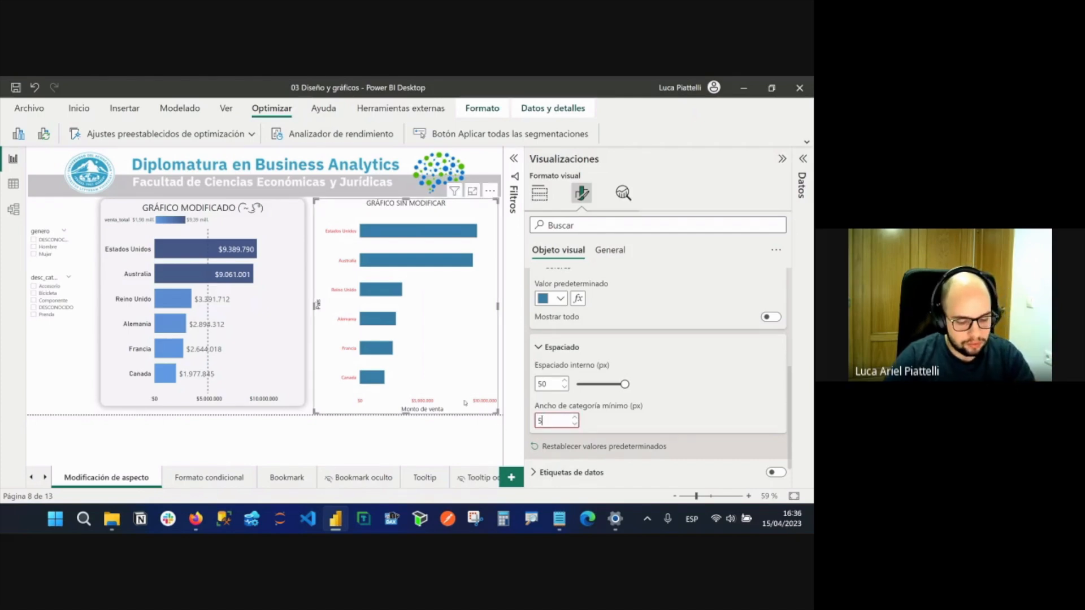
{"action": "type", "text": "50"}
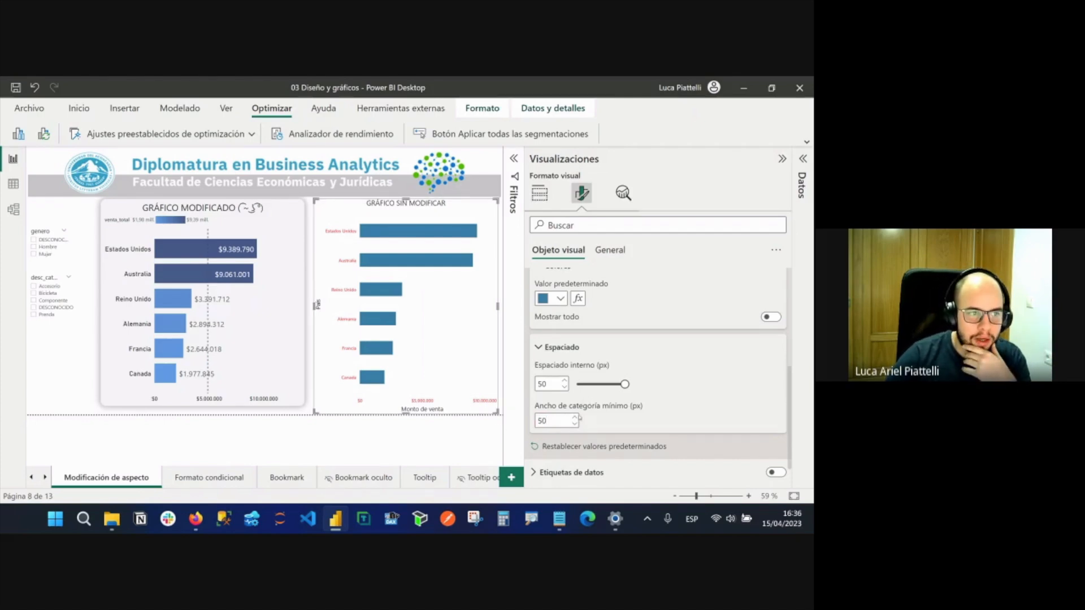
Set the inner spacing between the bars to 7 px and collapse the bar settings.
{"action": "left_click", "coordinate": [583, 384]}
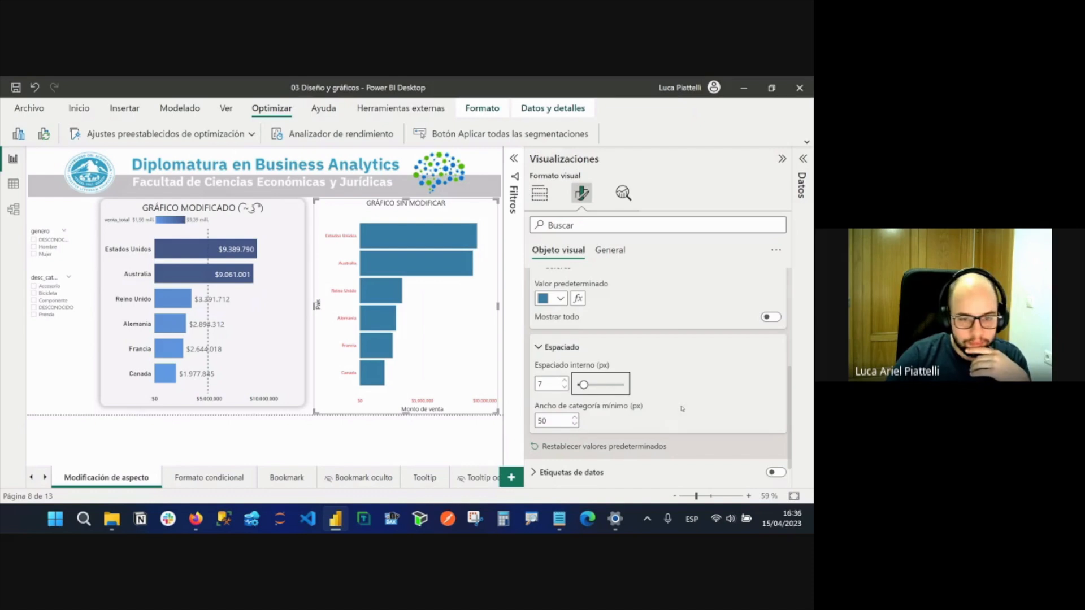
{"action": "left_click", "coordinate": [559, 347]}
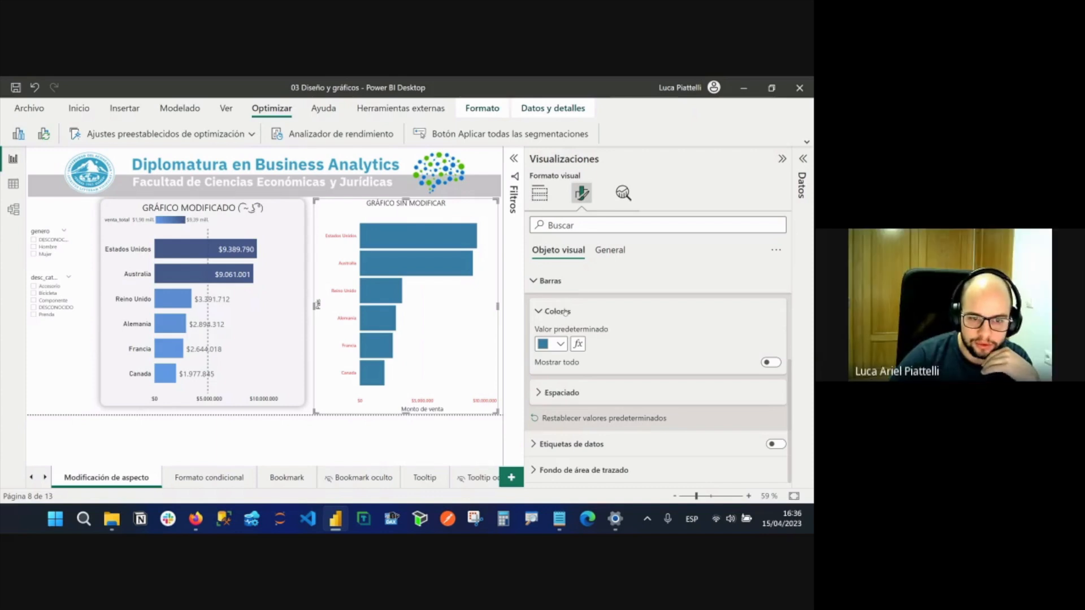
{"action": "left_click", "coordinate": [565, 311]}
{"action": "left_click", "coordinate": [568, 333]}
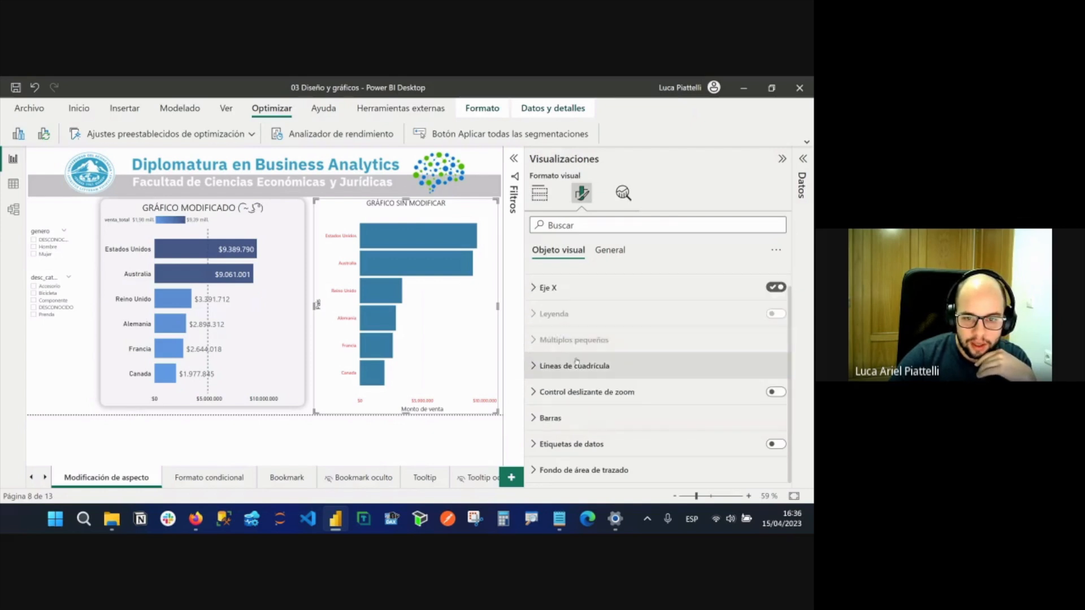
Try data labels on the unmodified chart, then switch them off and collapse their settings.
{"action": "left_click", "coordinate": [610, 443]}
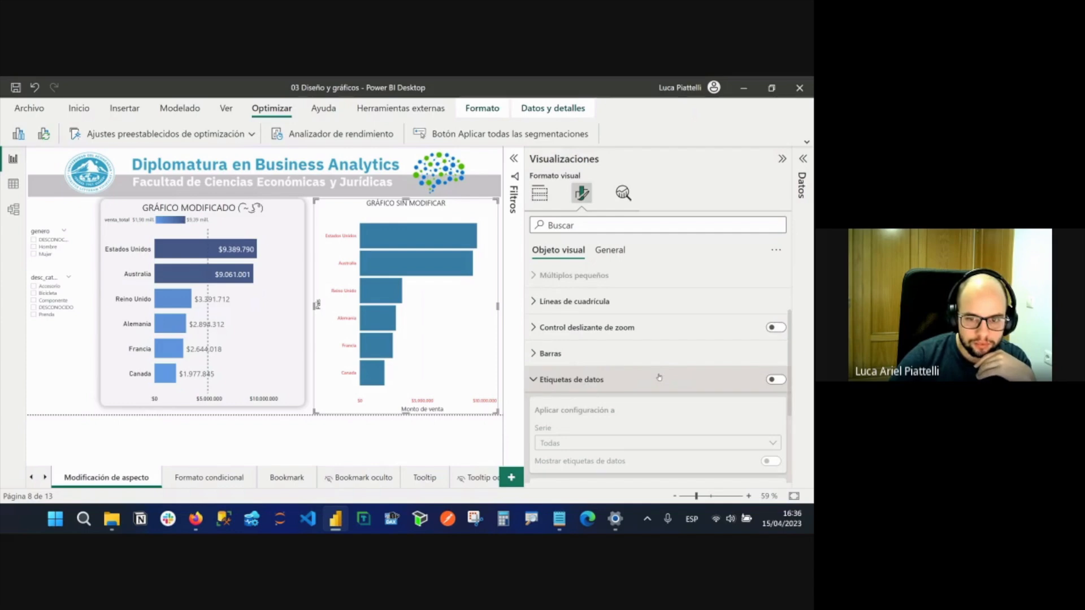
{"action": "left_click", "coordinate": [782, 380]}
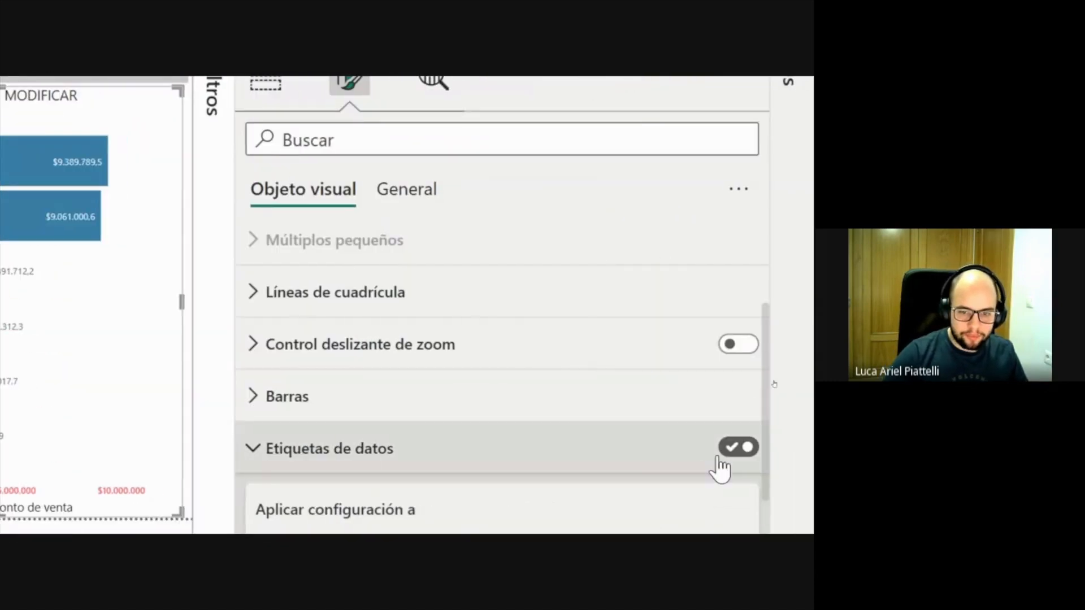
{"action": "left_click", "coordinate": [749, 447]}
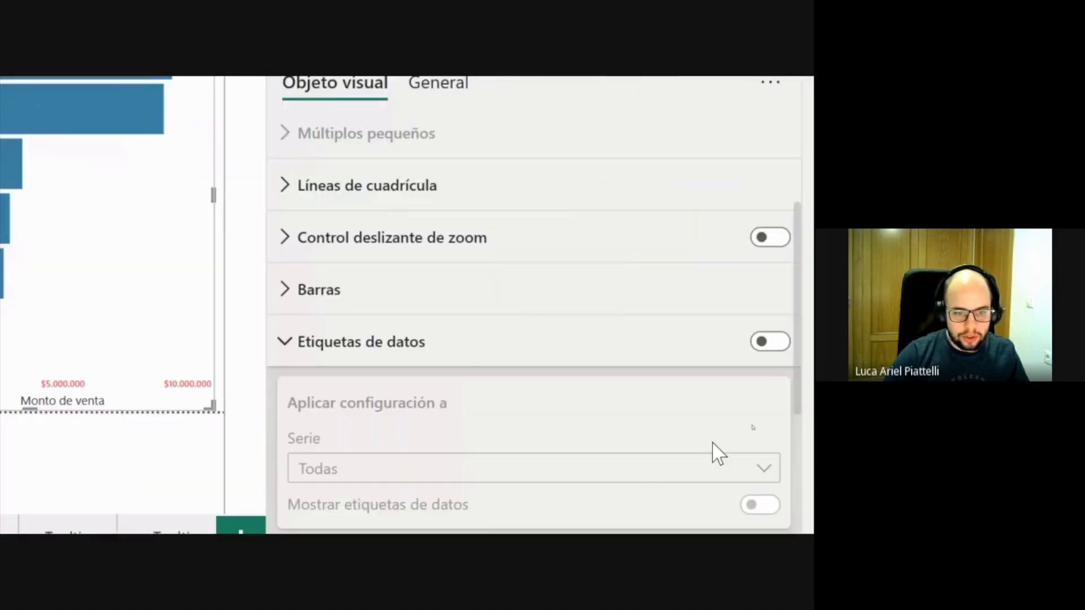
{"action": "left_click", "coordinate": [729, 342]}
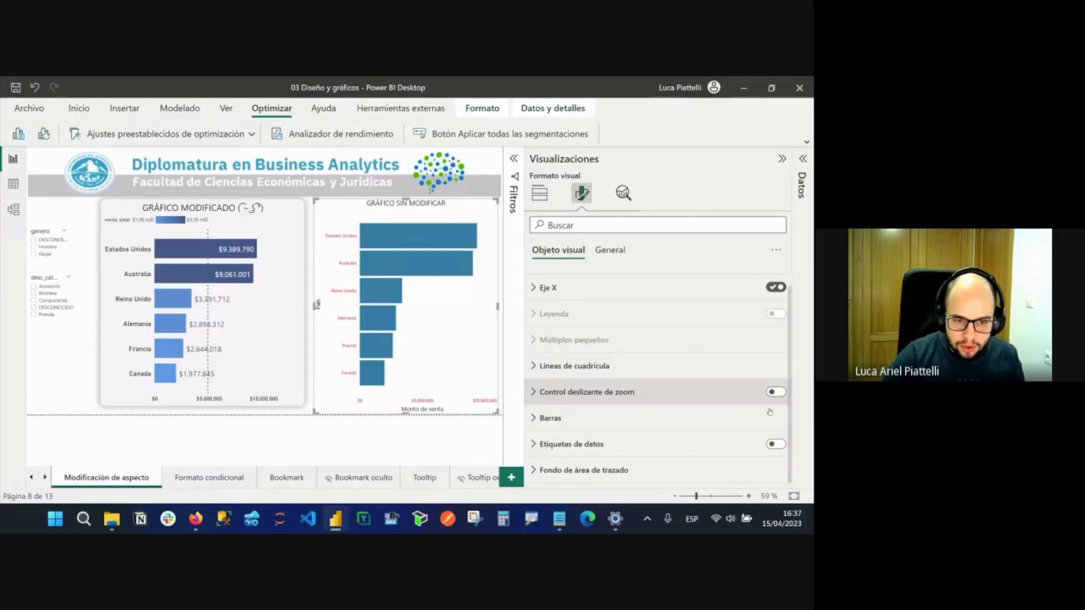
Turn on data labels for the unmodified chart and apply their configuration to all series (Todas).
{"action": "left_click", "coordinate": [738, 470]}
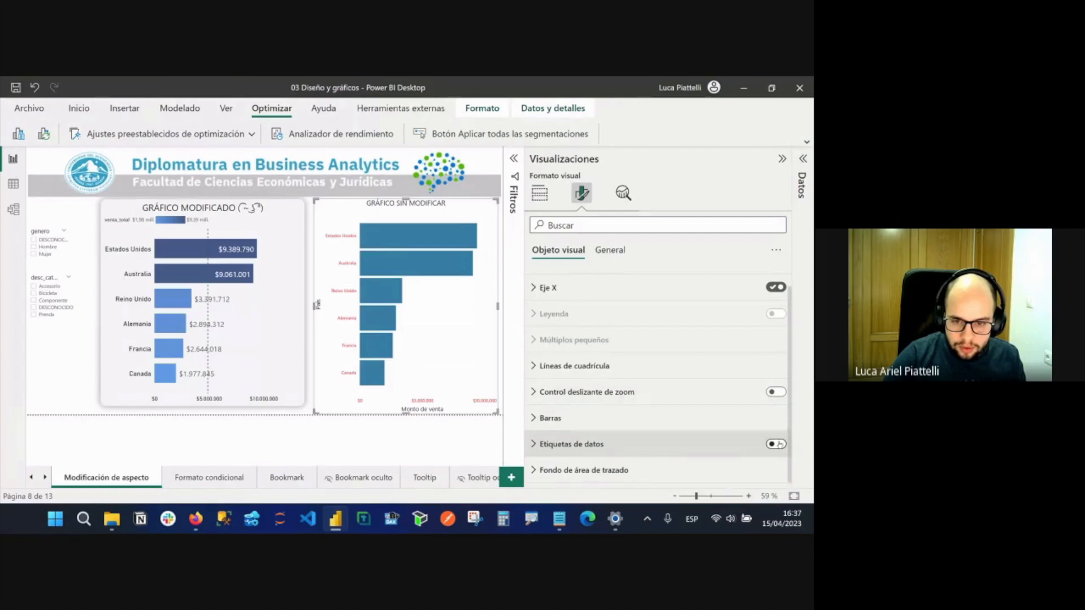
{"action": "left_click", "coordinate": [690, 445]}
{"action": "scroll", "coordinate": [687, 396], "scroll_direction": "down", "scroll_amount": 2}
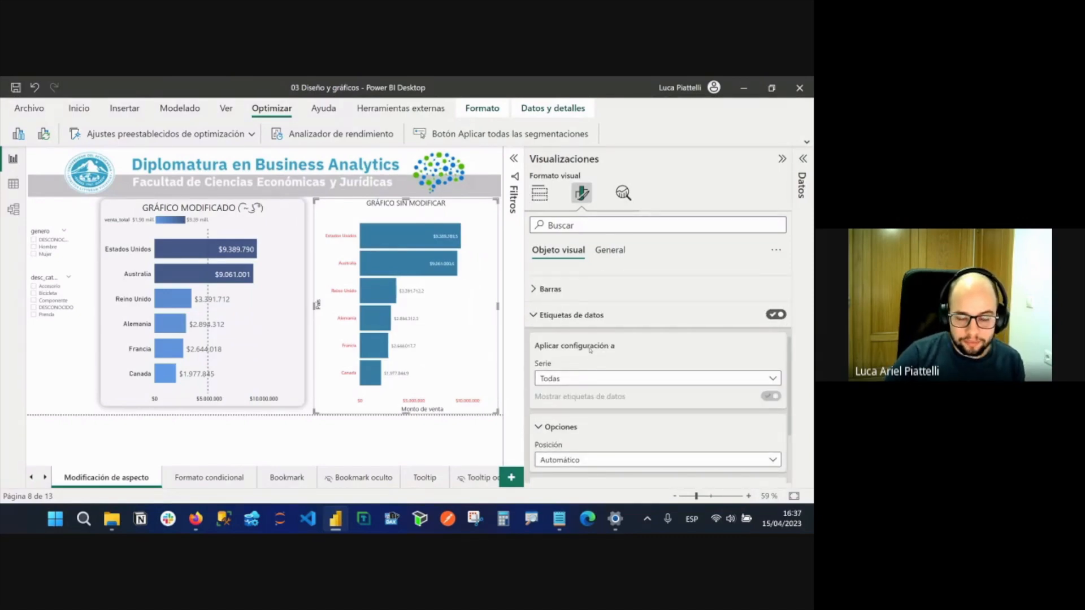
{"action": "scroll", "coordinate": [590, 350], "scroll_direction": "down", "scroll_amount": 1}
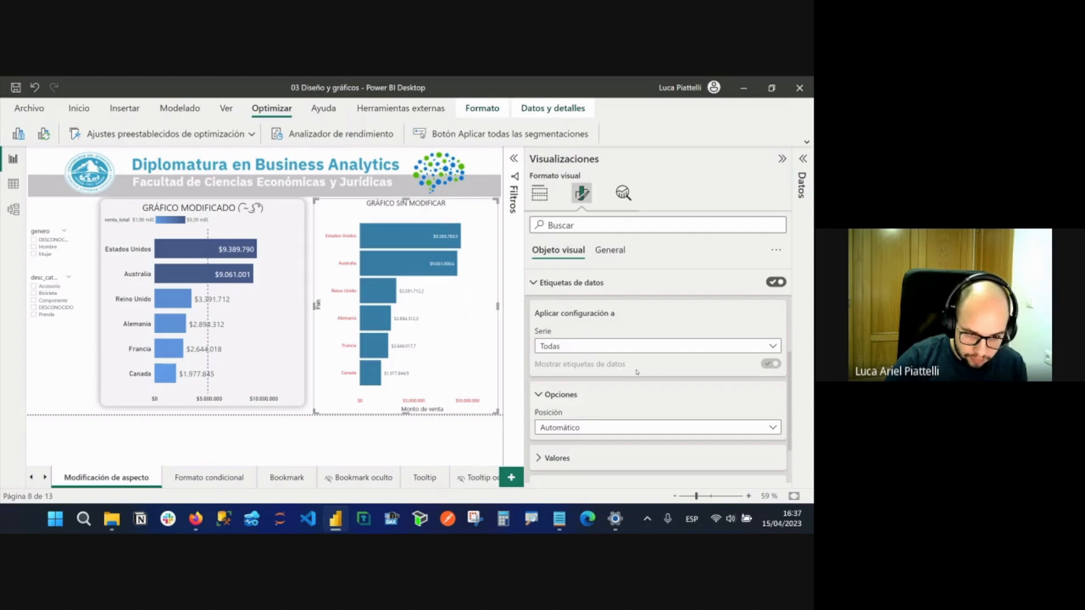
{"action": "scroll", "coordinate": [637, 372], "scroll_direction": "down", "scroll_amount": 1}
{"action": "left_click", "coordinate": [557, 314]}
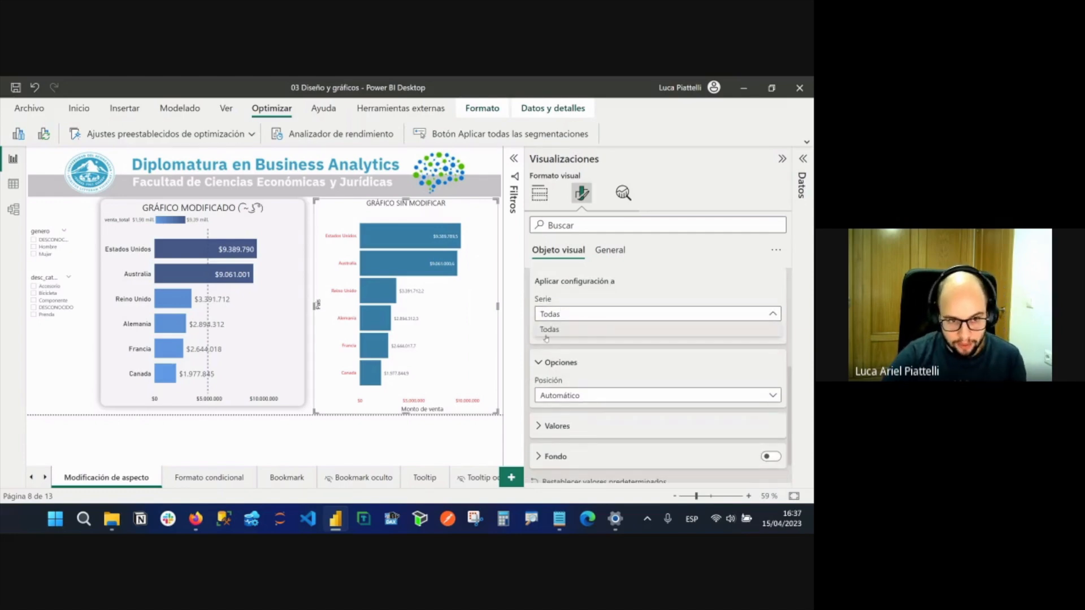
{"action": "left_click", "coordinate": [564, 329]}
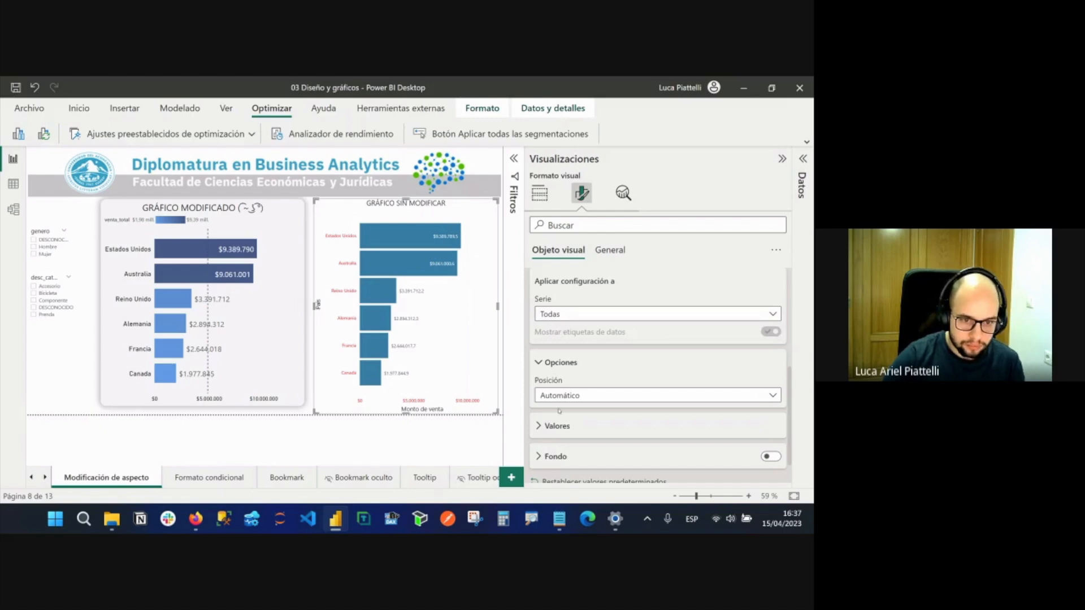
Try the Extremo exterior and Extremo interior positions for the unmodified chart's data labels, then return the position to Automático.
{"action": "left_click", "coordinate": [573, 391]}
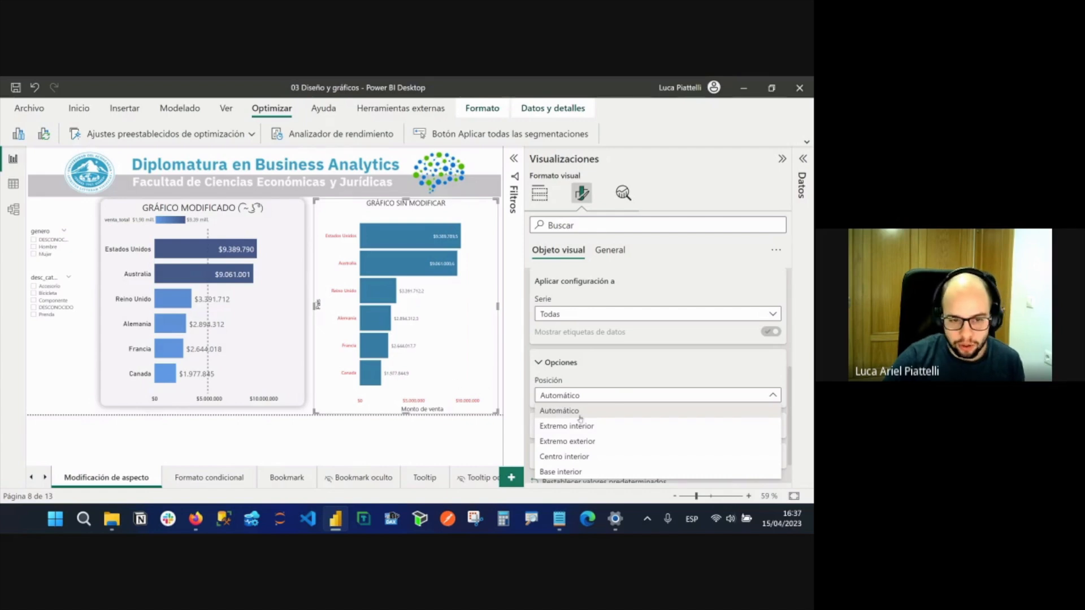
{"action": "left_click", "coordinate": [603, 446]}
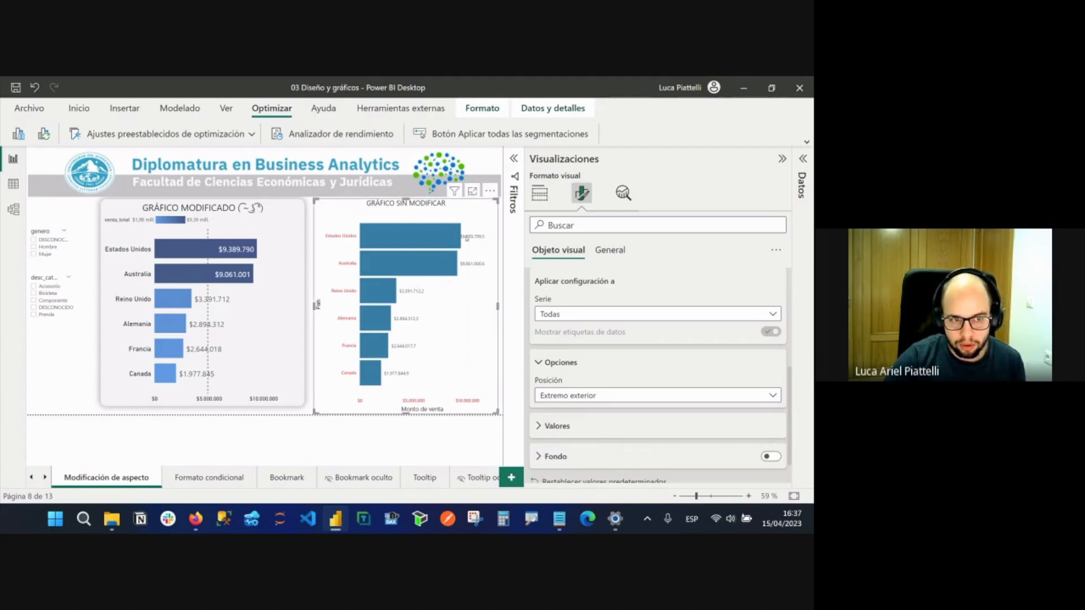
{"action": "left_click", "coordinate": [582, 395]}
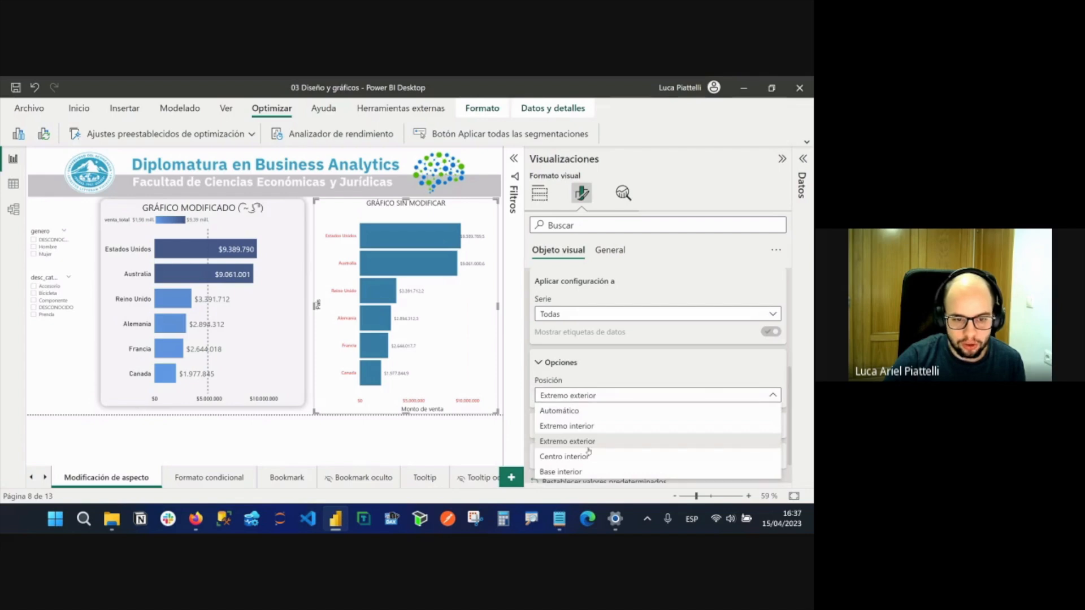
{"action": "left_click", "coordinate": [591, 428]}
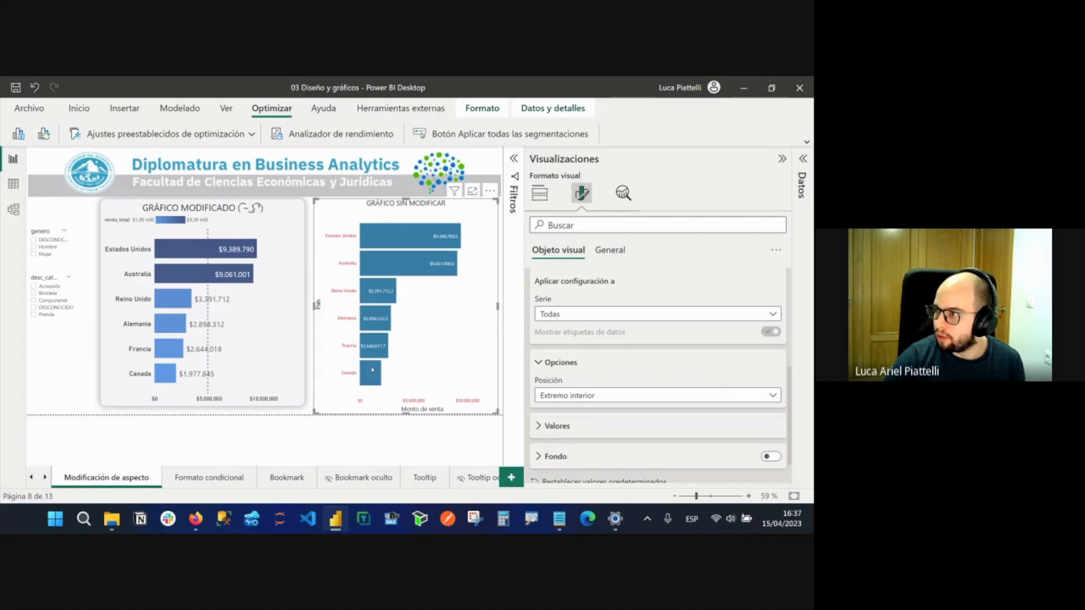
{"action": "left_click", "coordinate": [586, 401]}
{"action": "left_click", "coordinate": [582, 412]}
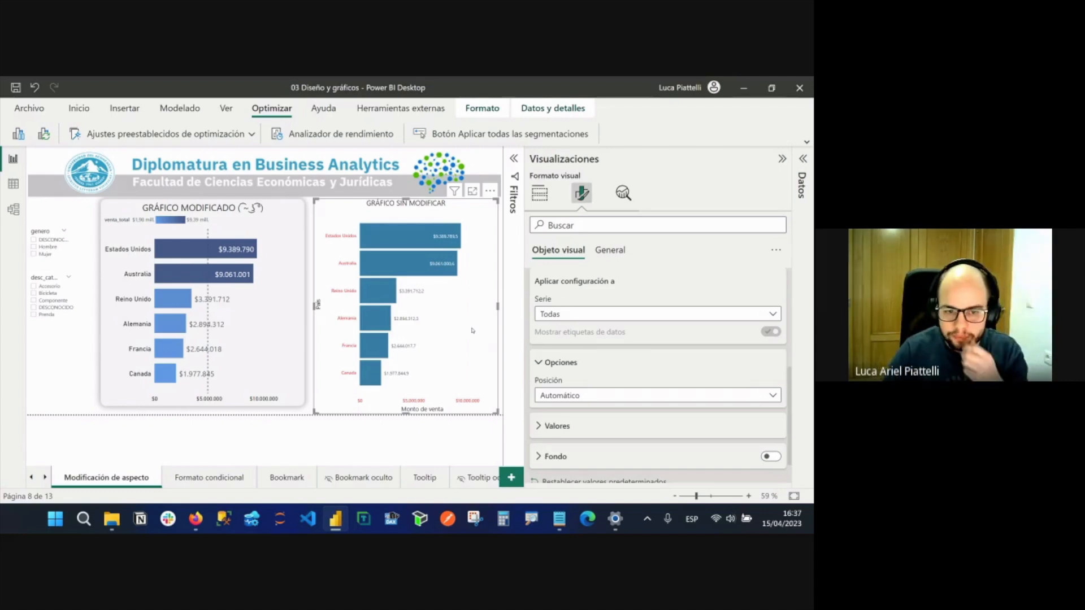
In the data label values, set the display units to Ninguno and the decimal places to 0.
{"action": "left_click", "coordinate": [595, 425]}
{"action": "scroll", "coordinate": [618, 397], "scroll_direction": "down", "scroll_amount": 2}
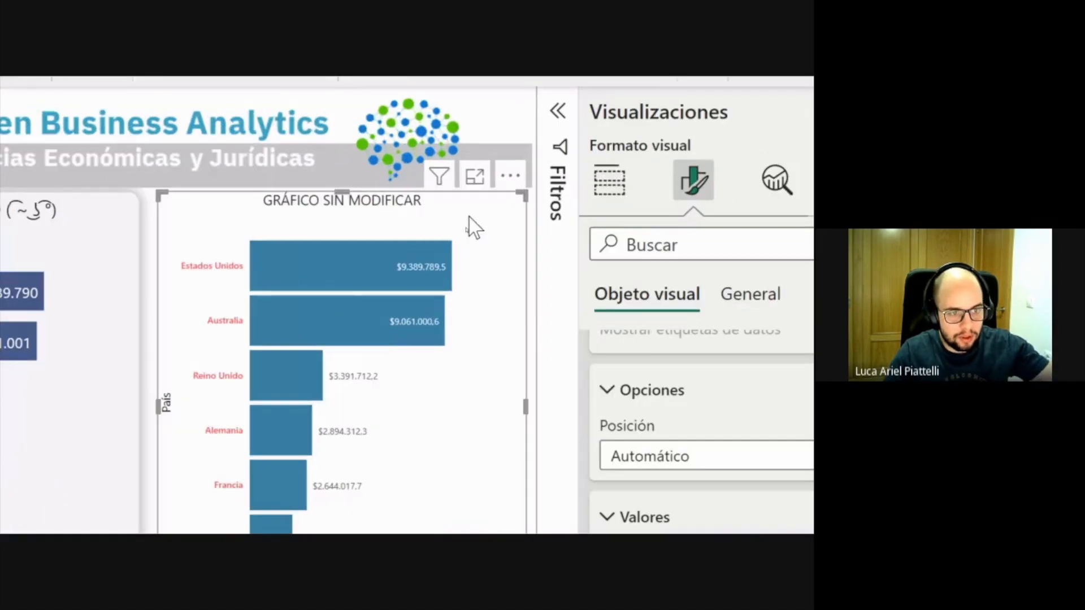
{"action": "mouse_move", "coordinate": [461, 244]}
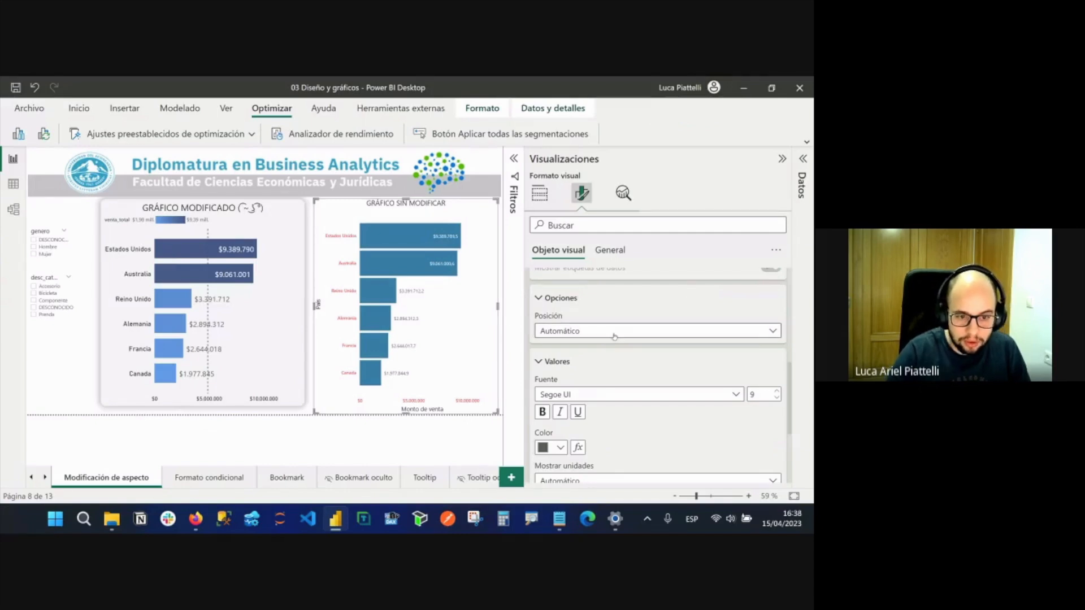
{"action": "scroll", "coordinate": [778, 524], "scroll_direction": "down", "scroll_amount": 1}
{"action": "scroll", "coordinate": [624, 365], "scroll_direction": "down", "scroll_amount": 1}
{"action": "left_click", "coordinate": [626, 416]}
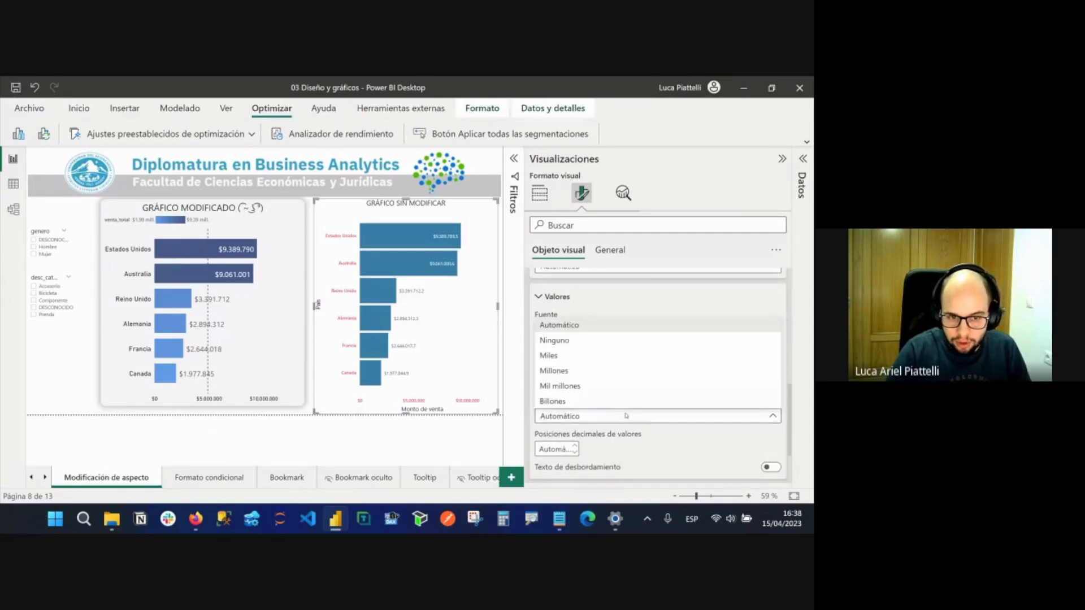
{"action": "left_click", "coordinate": [577, 342]}
{"action": "left_click", "coordinate": [561, 450]}
{"action": "type", "text": "0"}
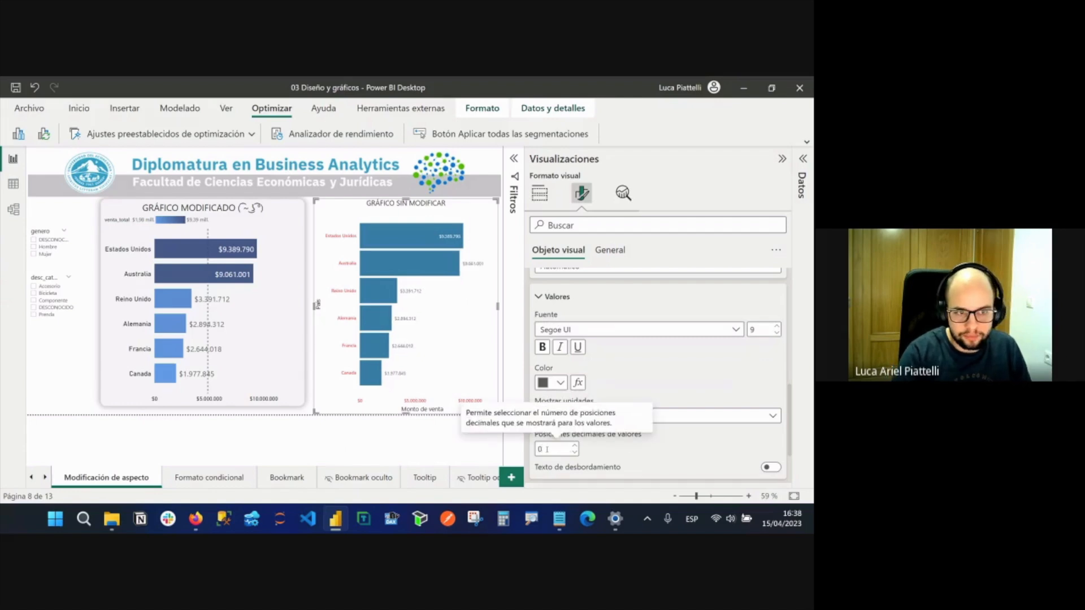
Try Millones and Automático as the data label display units, then return them to Ninguno.
{"action": "left_click", "coordinate": [582, 417]}
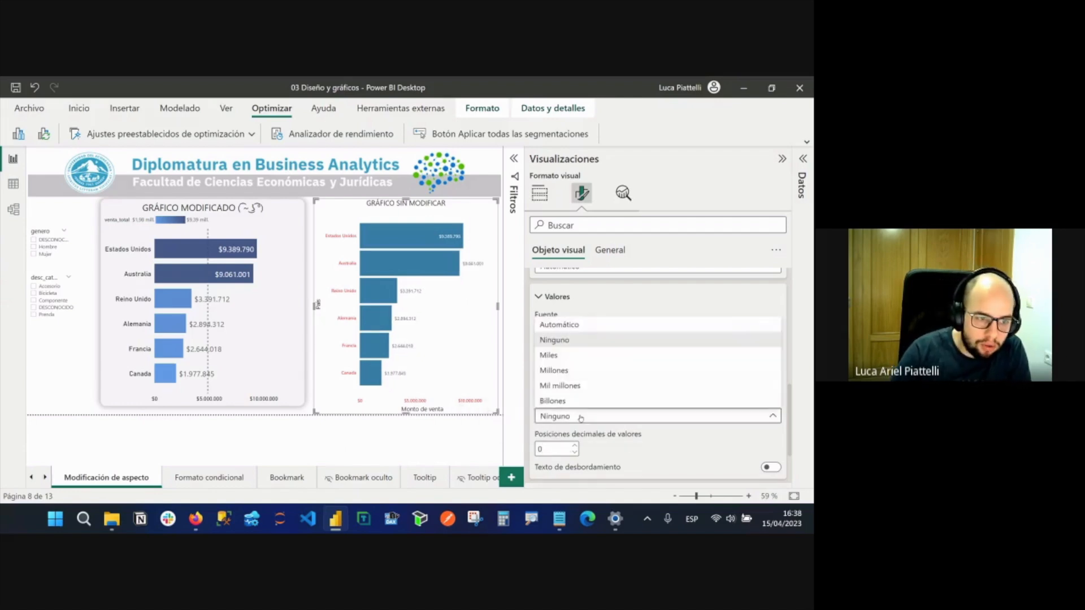
{"action": "left_click", "coordinate": [618, 370]}
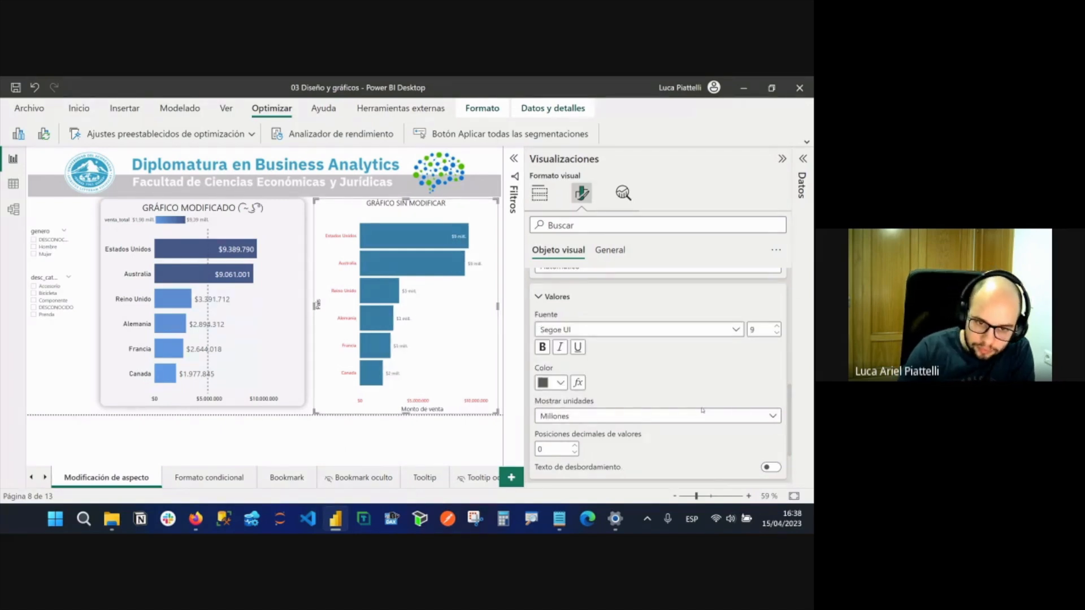
{"action": "left_click", "coordinate": [588, 417]}
{"action": "left_click", "coordinate": [589, 328]}
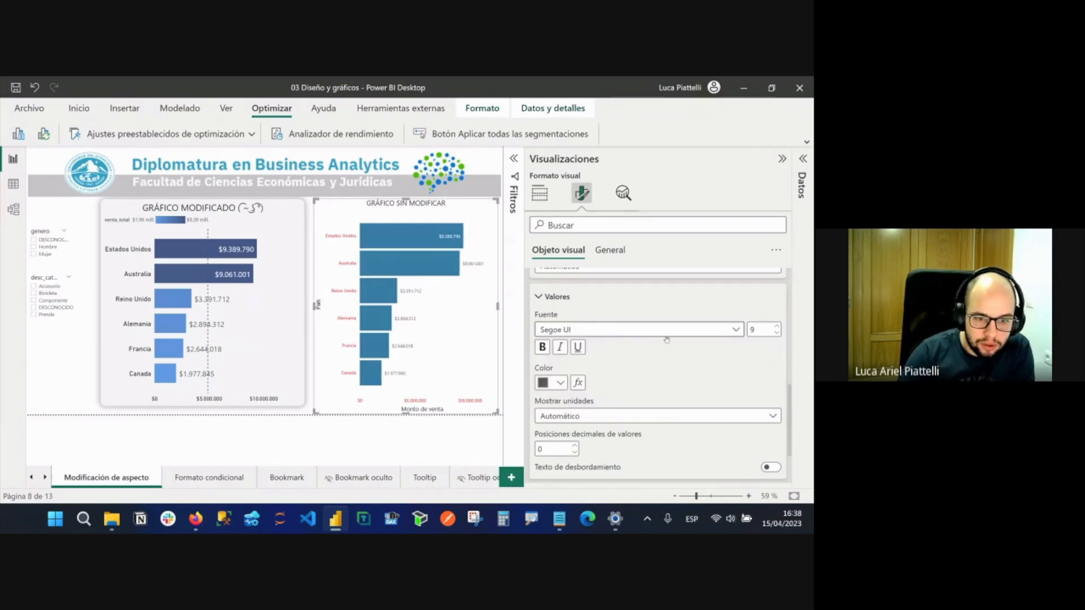
{"action": "left_click", "coordinate": [596, 416]}
{"action": "left_click", "coordinate": [554, 340]}
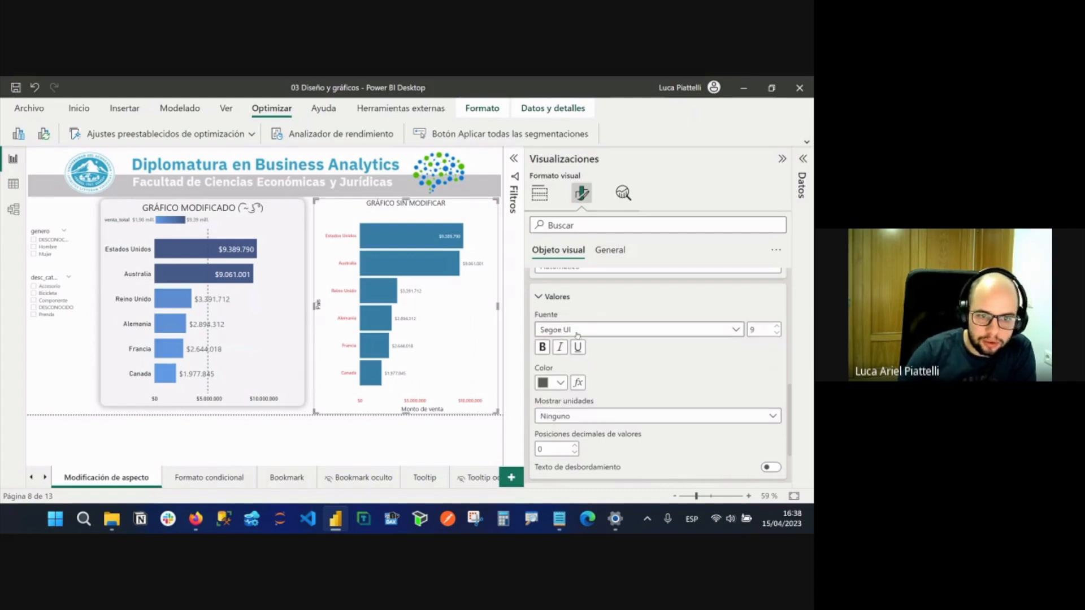
Collapse the data labels' Valores and Opciones settings and turn on the label background (Fondo).
{"action": "left_click", "coordinate": [563, 294]}
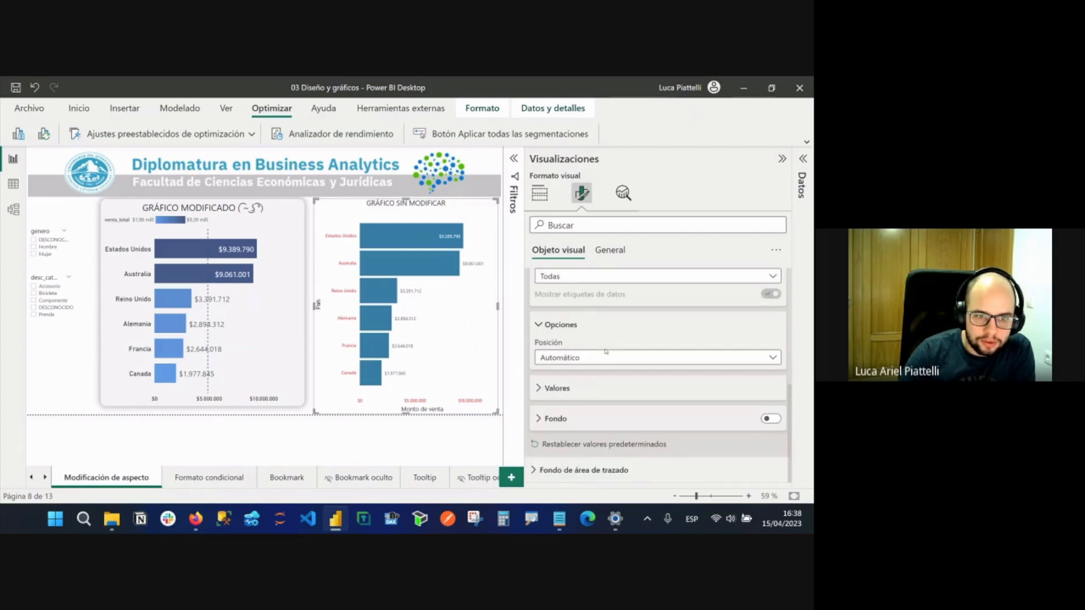
{"action": "left_click", "coordinate": [570, 326]}
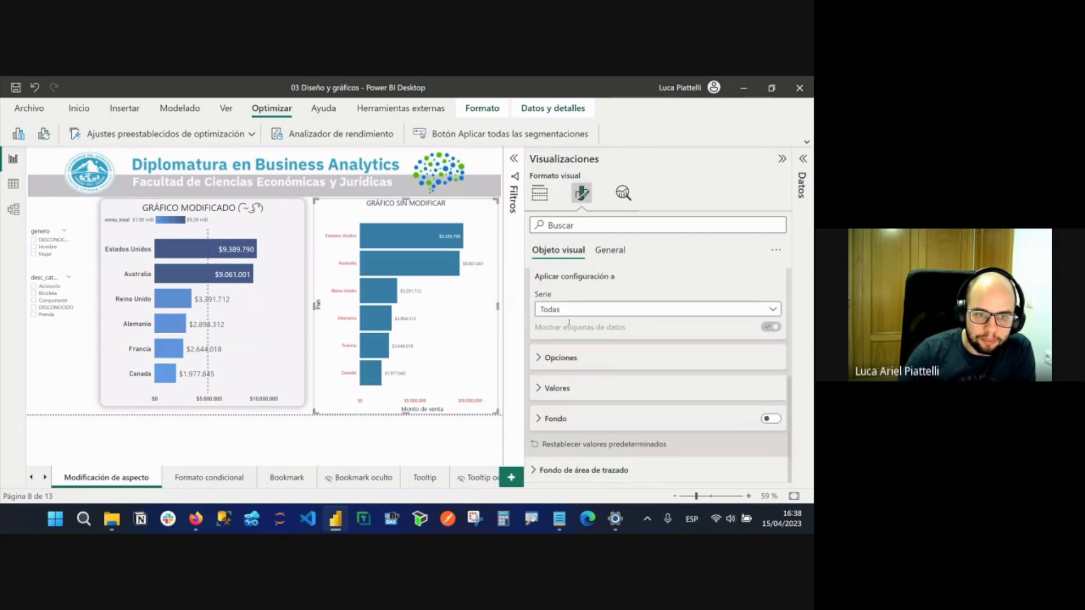
{"action": "scroll", "coordinate": [569, 323], "scroll_direction": "up", "scroll_amount": 1}
{"action": "scroll", "coordinate": [584, 391], "scroll_direction": "down", "scroll_amount": 1}
{"action": "left_click", "coordinate": [582, 418]}
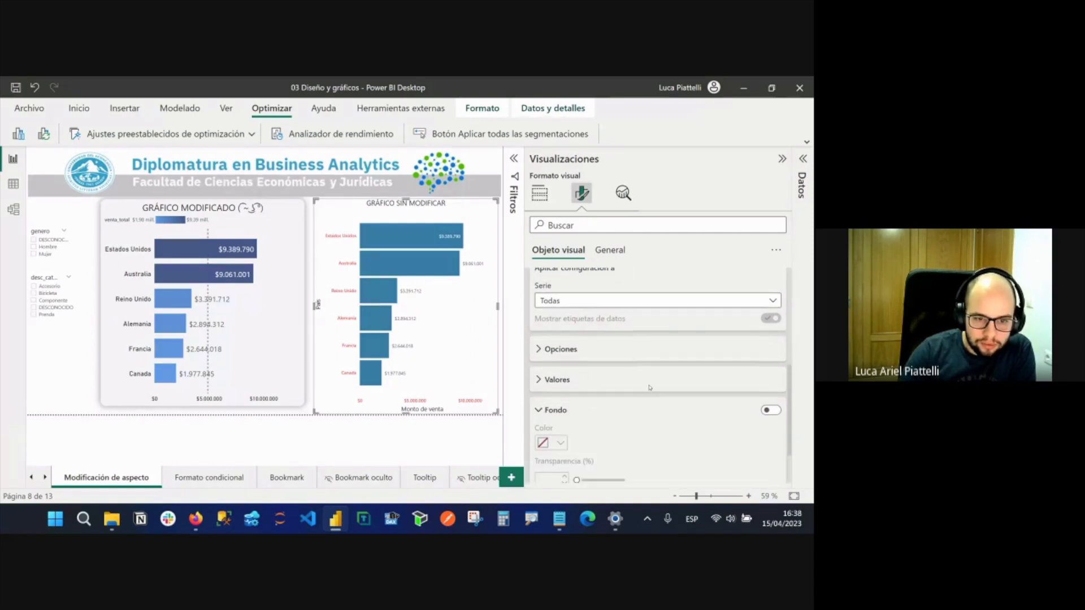
{"action": "left_click", "coordinate": [771, 386]}
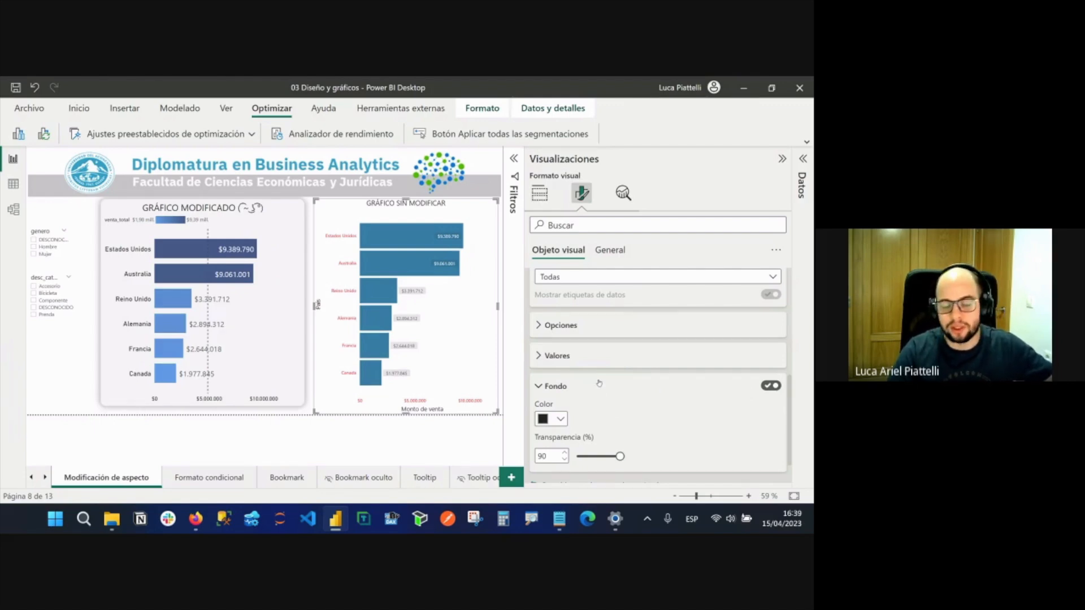
Try 100% transparency for the data label background, then set it back to 90% and collapse the background settings.
{"action": "scroll", "coordinate": [616, 379], "scroll_direction": "down", "scroll_amount": 1}
{"action": "left_click", "coordinate": [551, 387]}
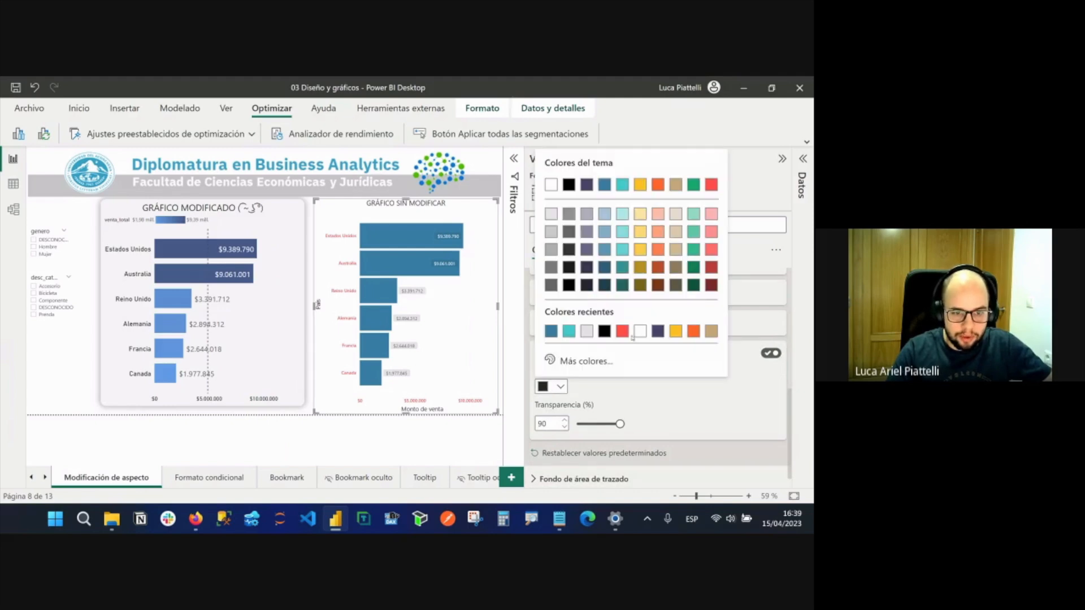
{"action": "left_click", "coordinate": [654, 388]}
{"action": "left_click_drag", "start_coordinate": [620, 424], "coordinate": [630, 425]}
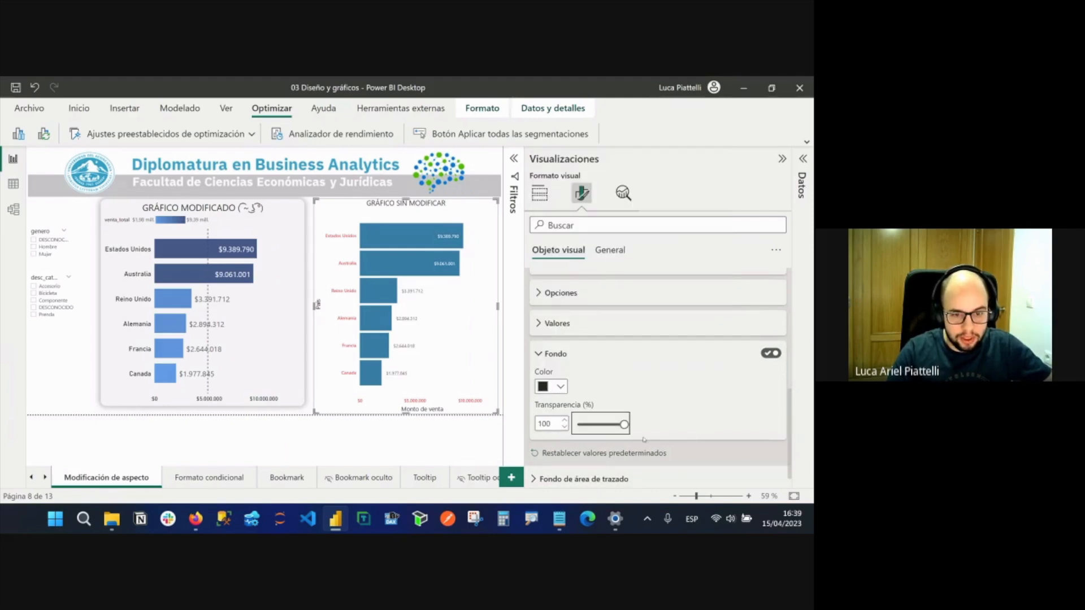
{"action": "double_click", "coordinate": [550, 424]}
{"action": "type", "text": "90"}
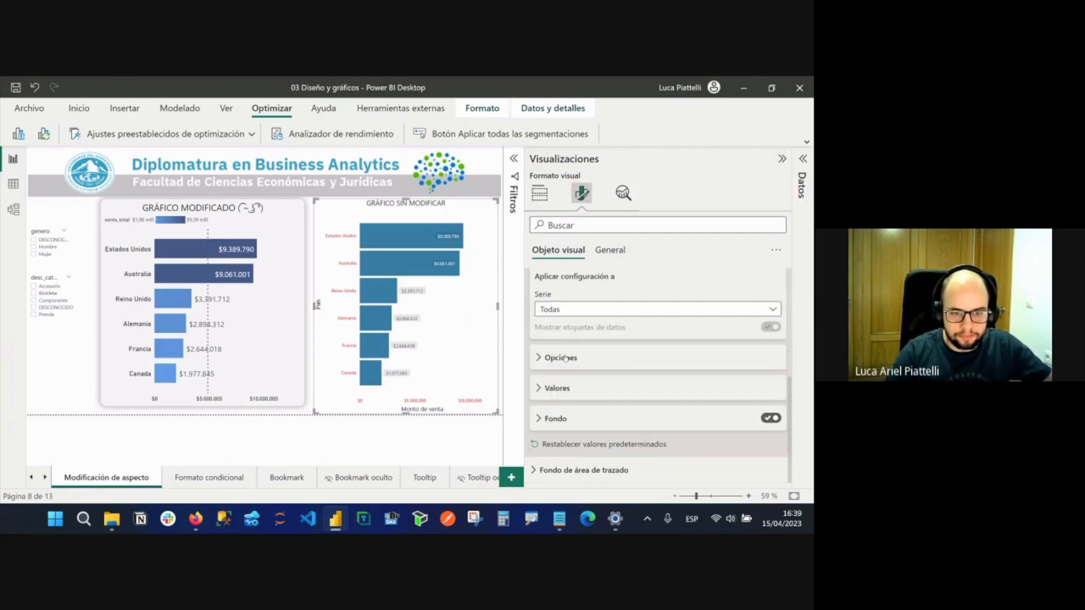
Collapse the data label settings and review the plot area background options (Fondo de área de trazado).
{"action": "scroll", "coordinate": [562, 348], "scroll_direction": "up", "scroll_amount": 1}
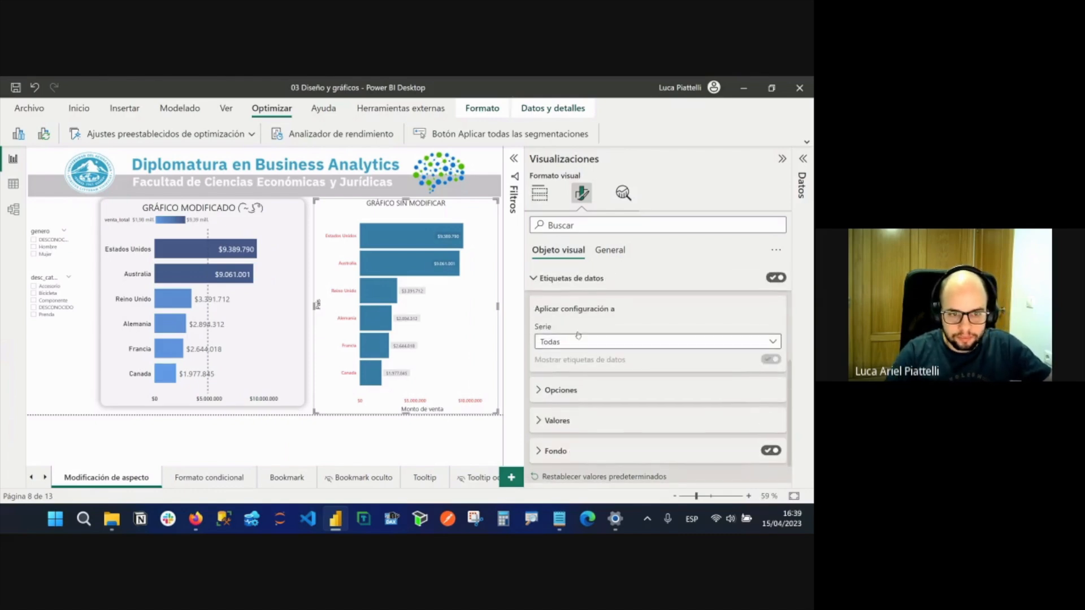
{"action": "left_click", "coordinate": [576, 286]}
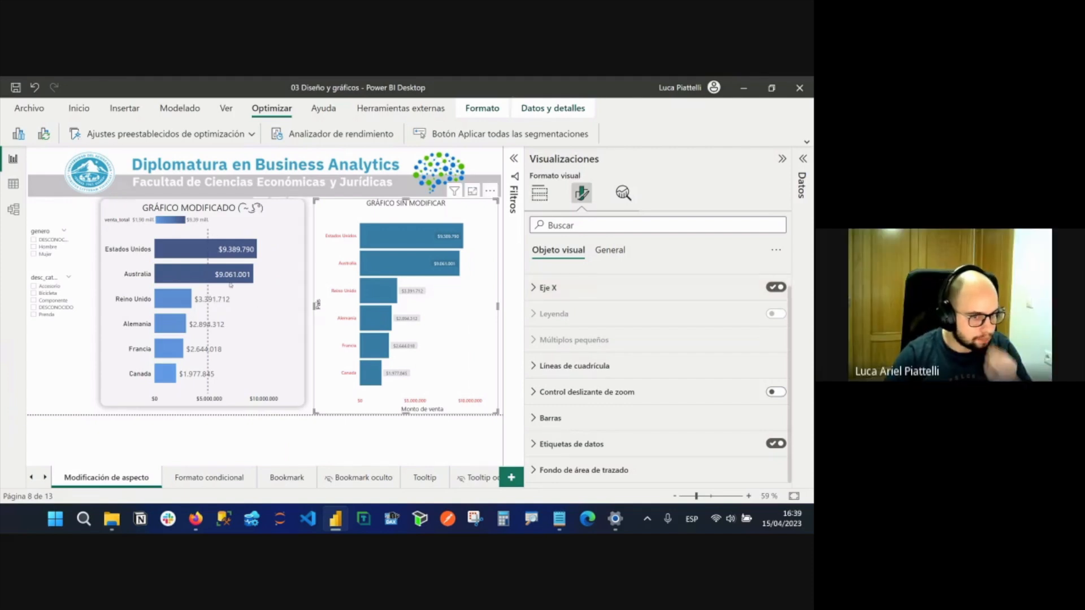
{"action": "mouse_move", "coordinate": [620, 317]}
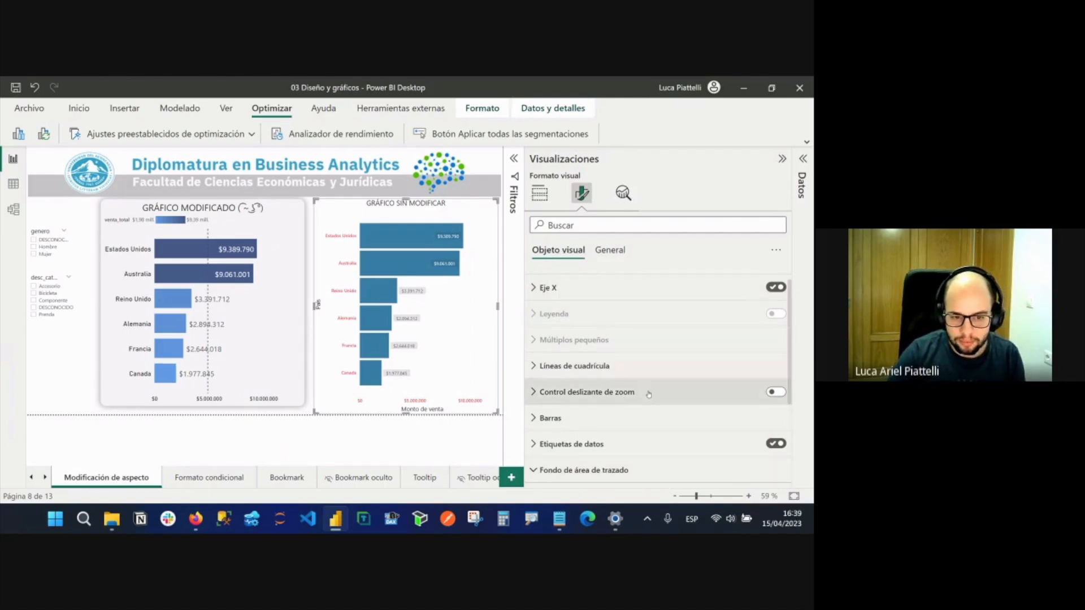
{"action": "left_click", "coordinate": [628, 469]}
{"action": "scroll", "coordinate": [548, 399], "scroll_direction": "down", "scroll_amount": 1}
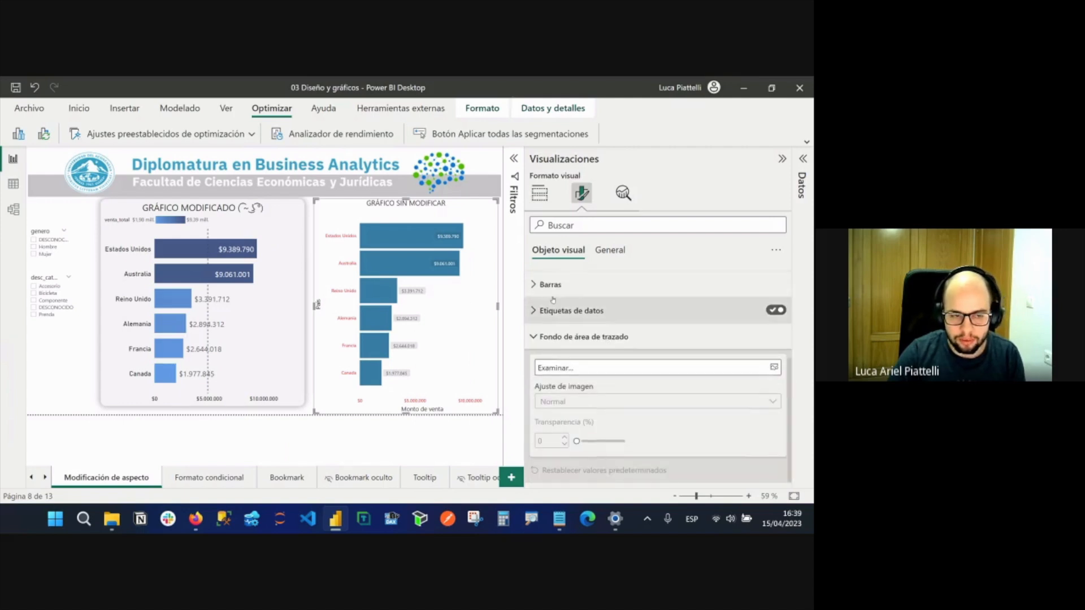
{"action": "left_click", "coordinate": [582, 337]}
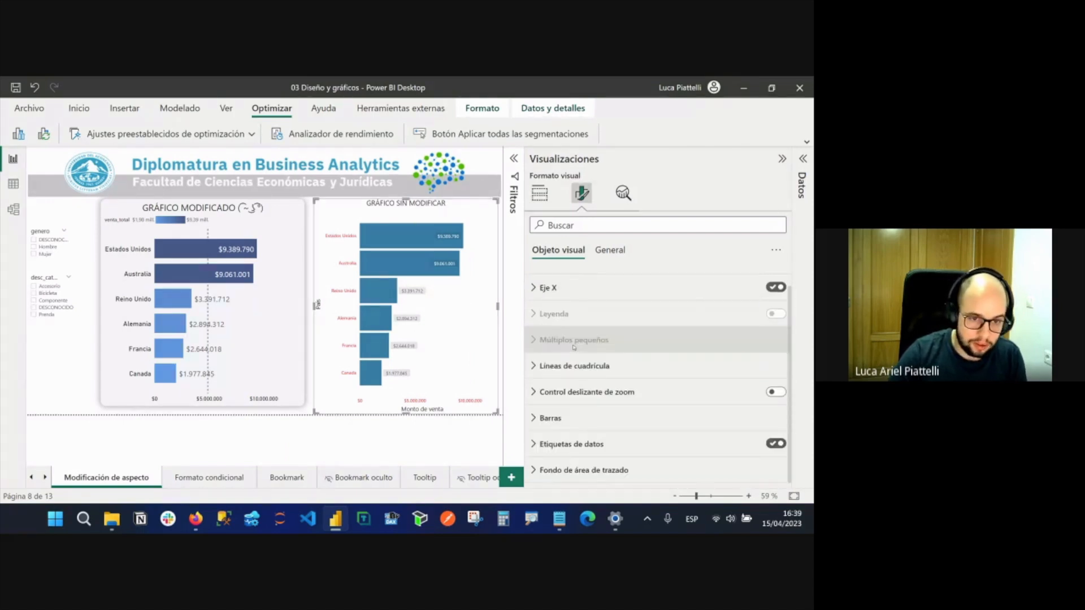
Examine the unmodified chart's general properties, covering its height, width and horizontal and vertical position.
{"action": "left_click", "coordinate": [611, 254]}
{"action": "left_click", "coordinate": [565, 280]}
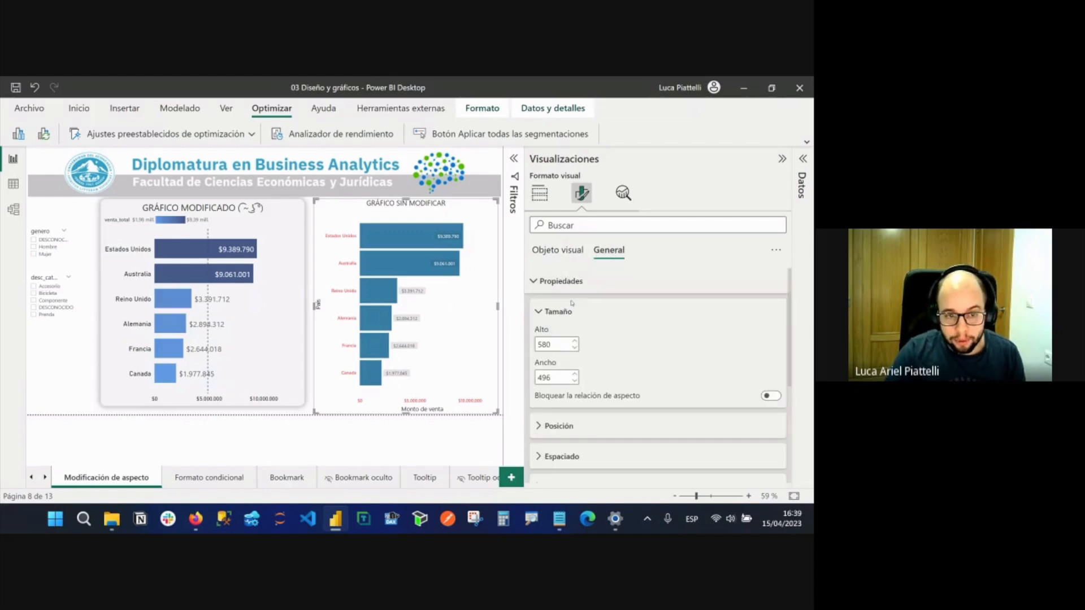
{"action": "scroll", "coordinate": [571, 303], "scroll_direction": "down", "scroll_amount": 1}
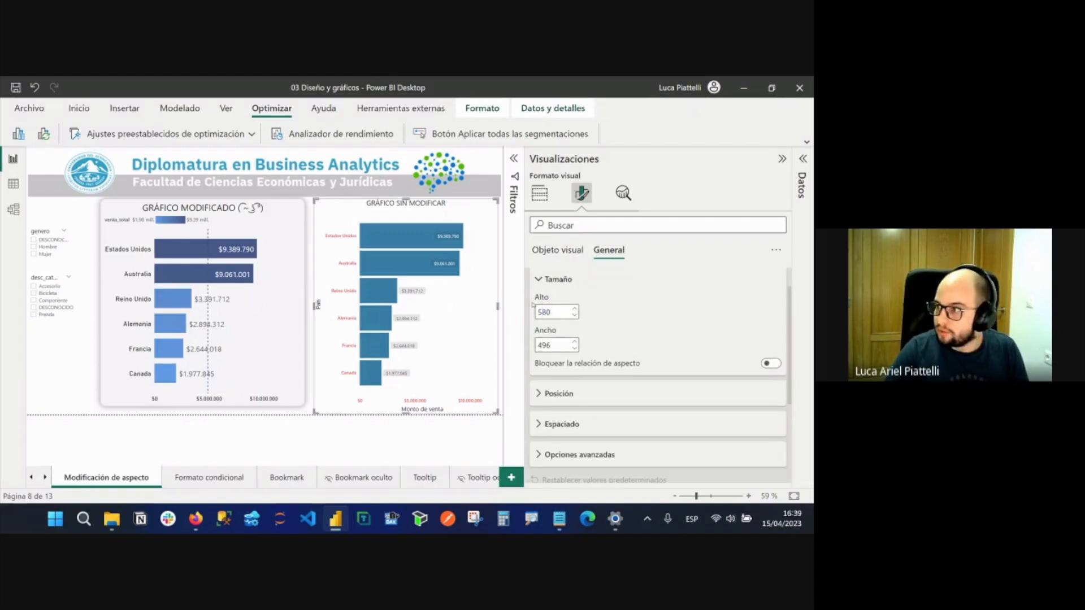
{"action": "left_click_drag", "start_coordinate": [567, 309], "coordinate": [542, 310]}
{"action": "double_click", "coordinate": [555, 315]}
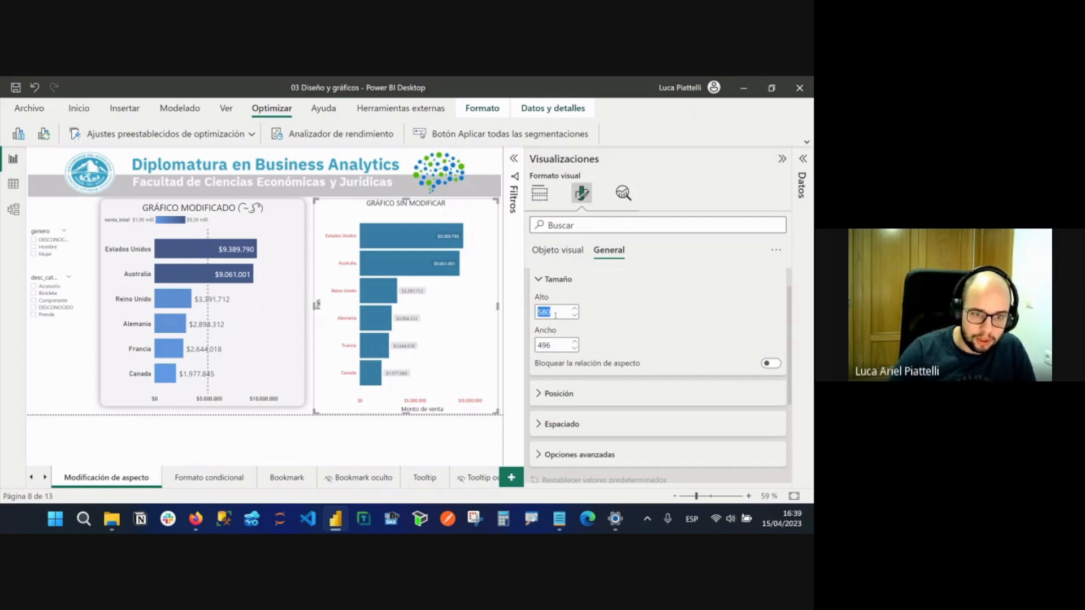
{"action": "double_click", "coordinate": [561, 345]}
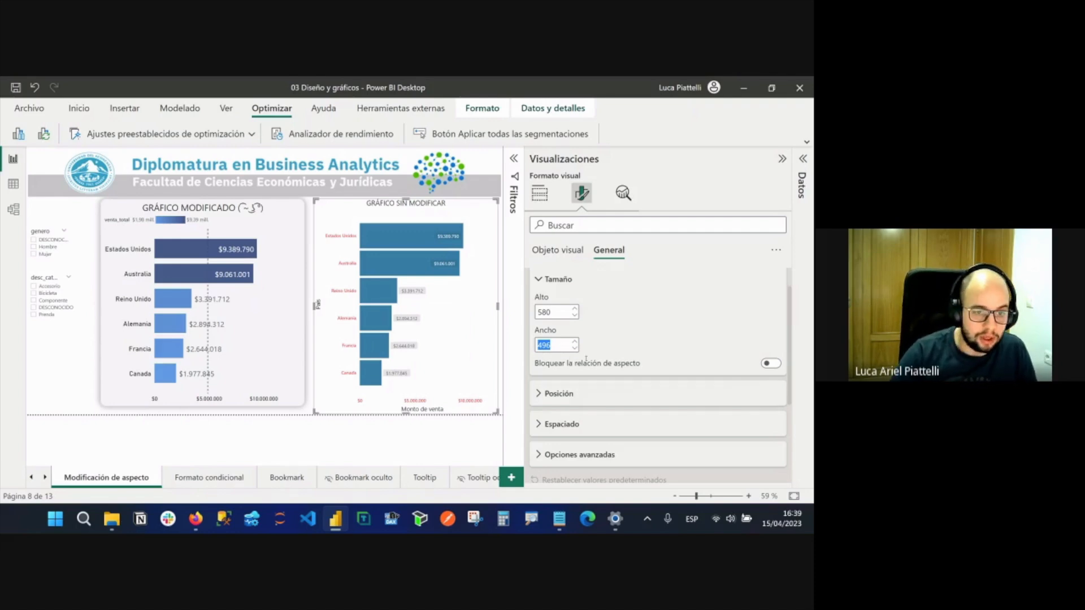
{"action": "left_click", "coordinate": [587, 396]}
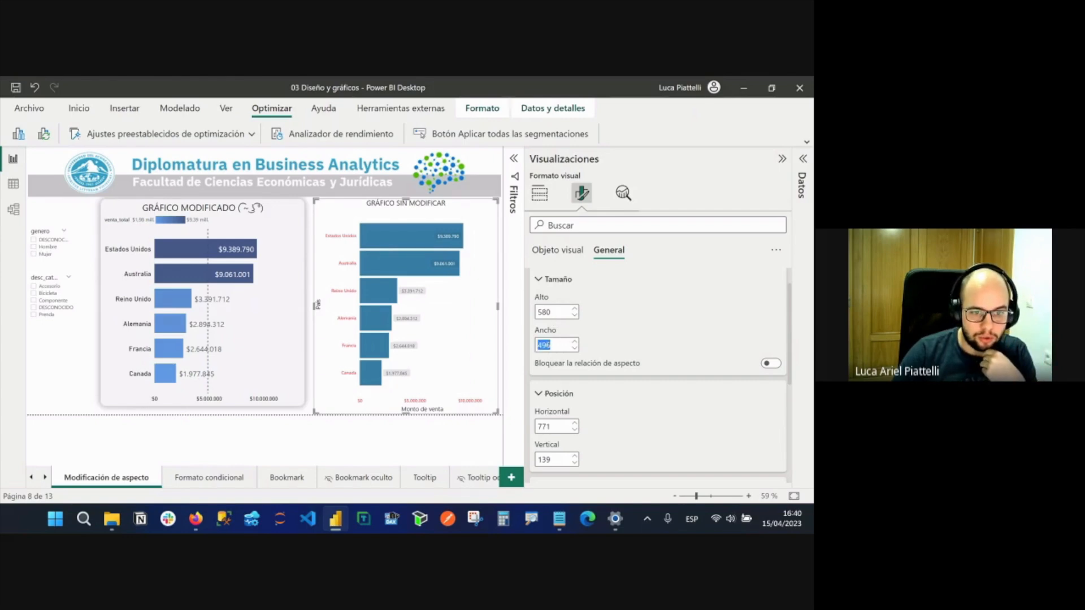
Examine the modified chart's position values, temporarily marking the vertical value and the chart's top edge with screen annotations.
{"action": "left_click", "coordinate": [294, 332]}
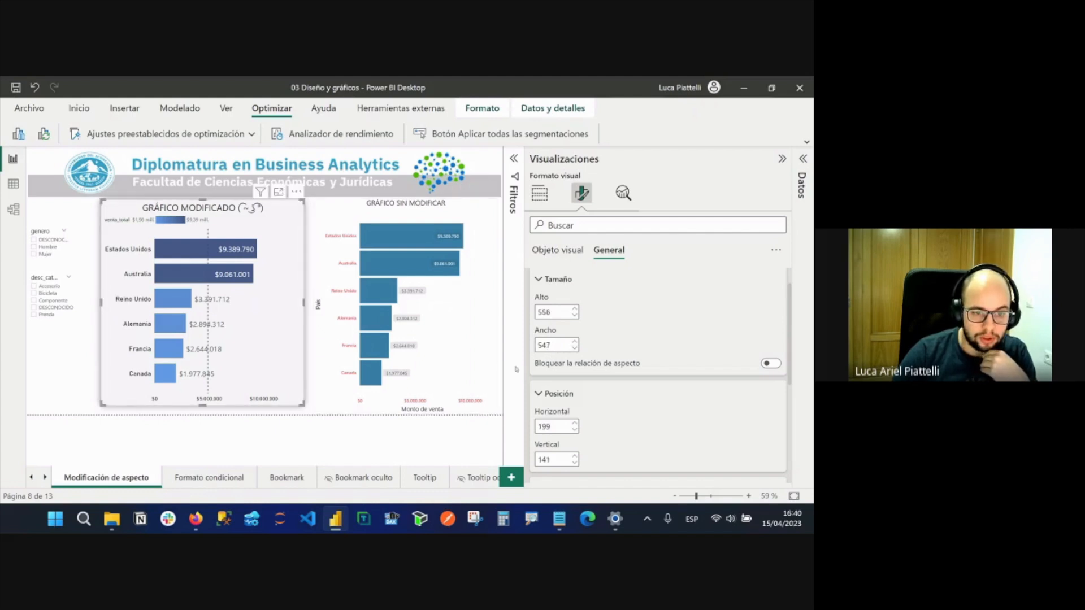
{"action": "scroll", "coordinate": [604, 446], "scroll_direction": "down", "scroll_amount": 1}
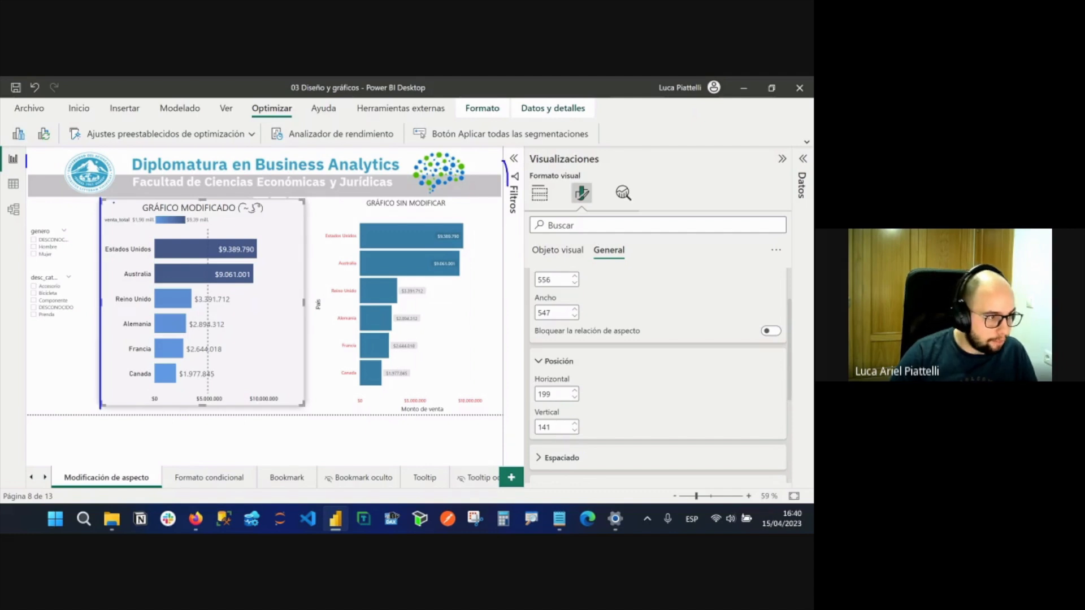
{"action": "left_click_drag", "start_coordinate": [540, 438], "coordinate": [566, 436]}
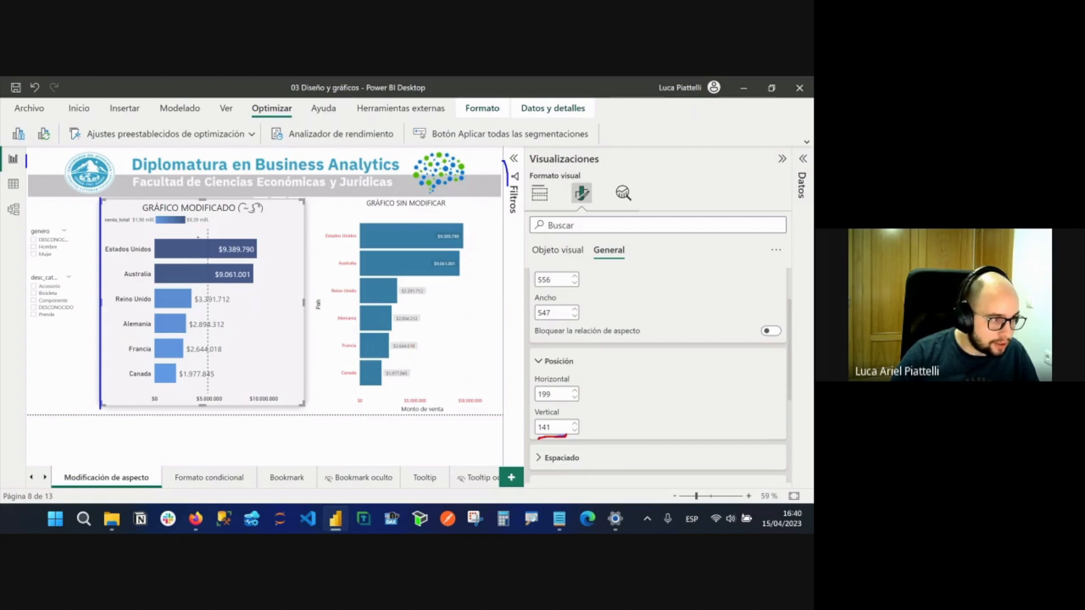
{"action": "left_click_drag", "start_coordinate": [103, 198], "coordinate": [303, 200]}
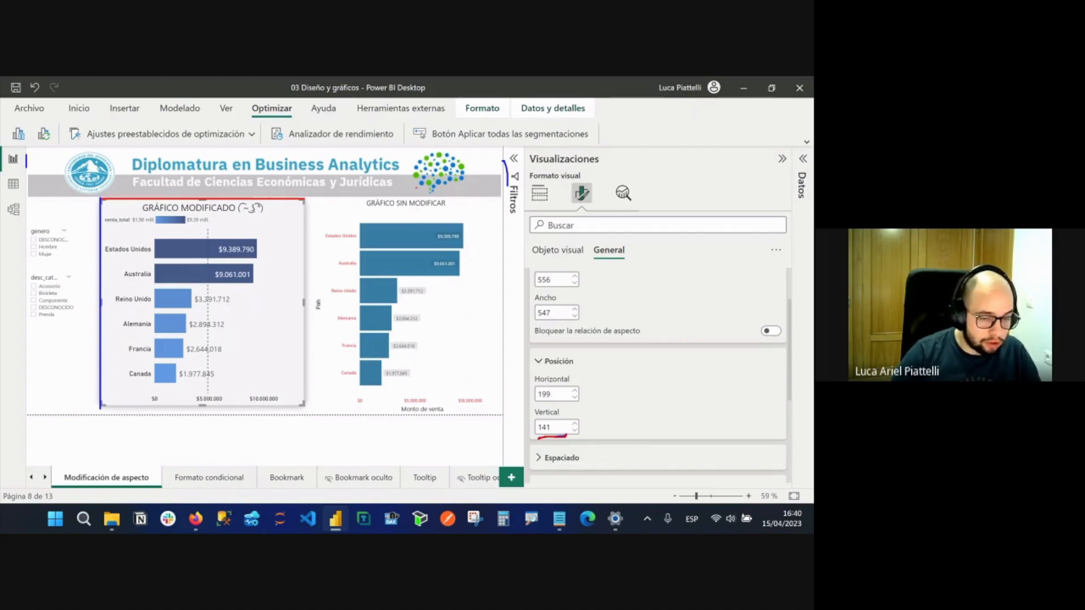
{"action": "key", "text": "Escape"}
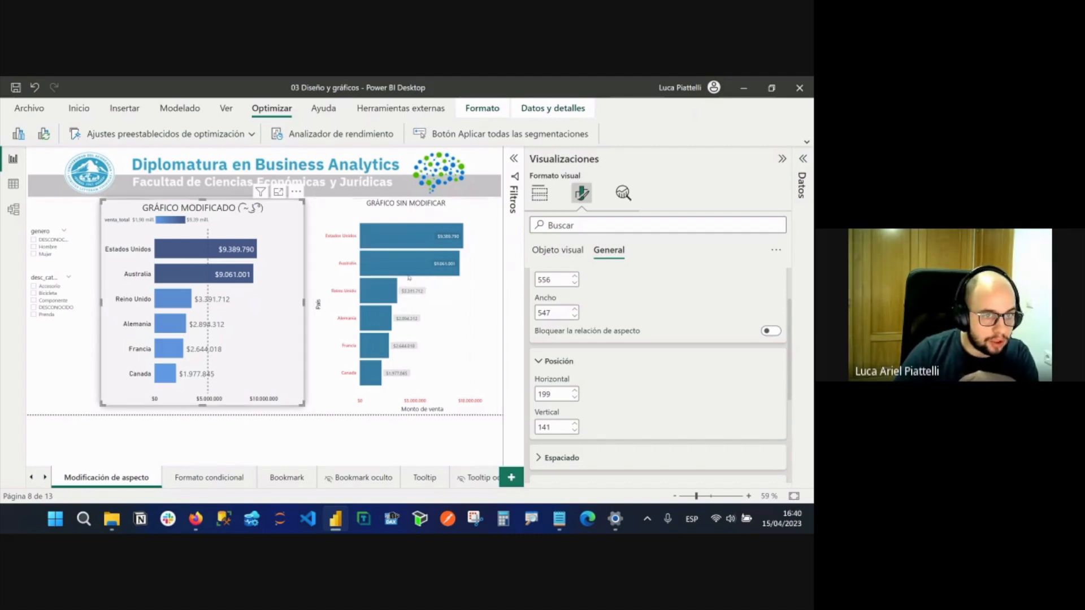
Set the unmodified chart's height to 556 and its vertical position to 141, and collapse its properties.
{"action": "left_click", "coordinate": [447, 314]}
{"action": "double_click", "coordinate": [557, 280]}
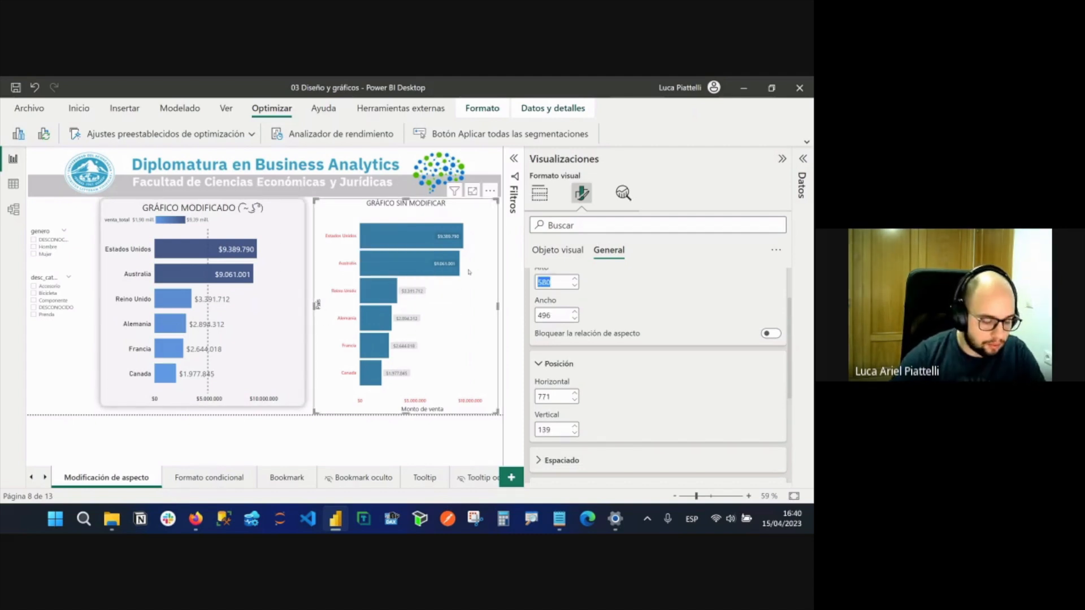
{"action": "type", "text": "556"}
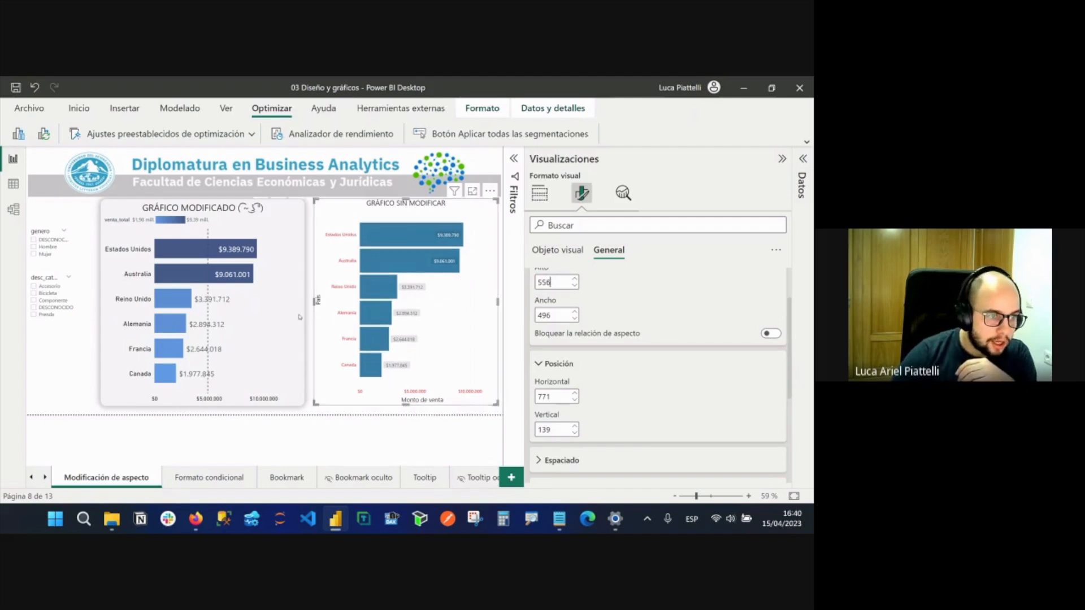
{"action": "left_click", "coordinate": [277, 321]}
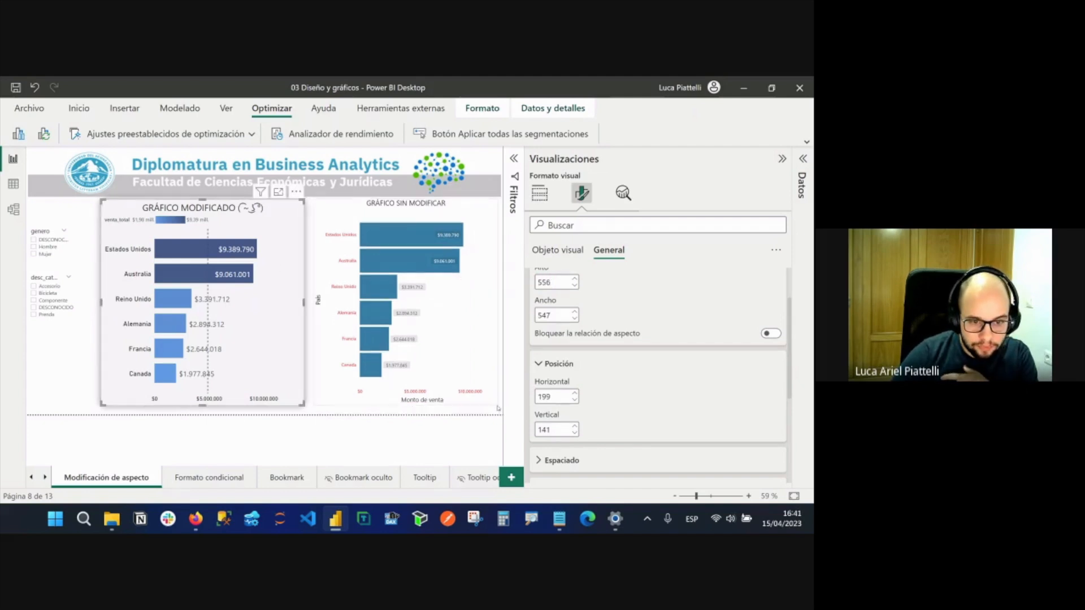
{"action": "left_click", "coordinate": [466, 332]}
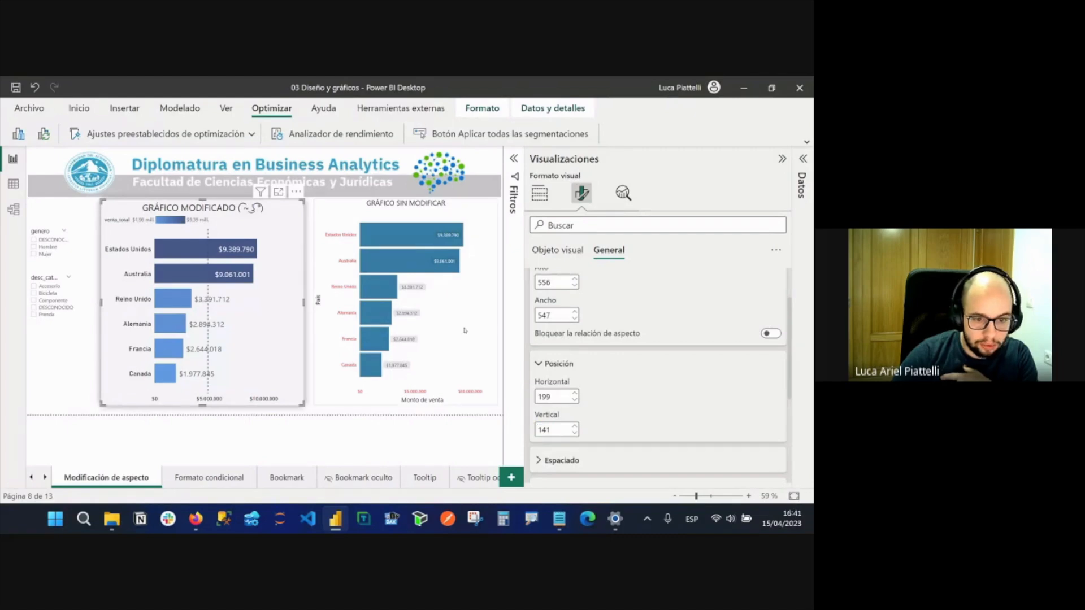
{"action": "left_click", "coordinate": [575, 427]}
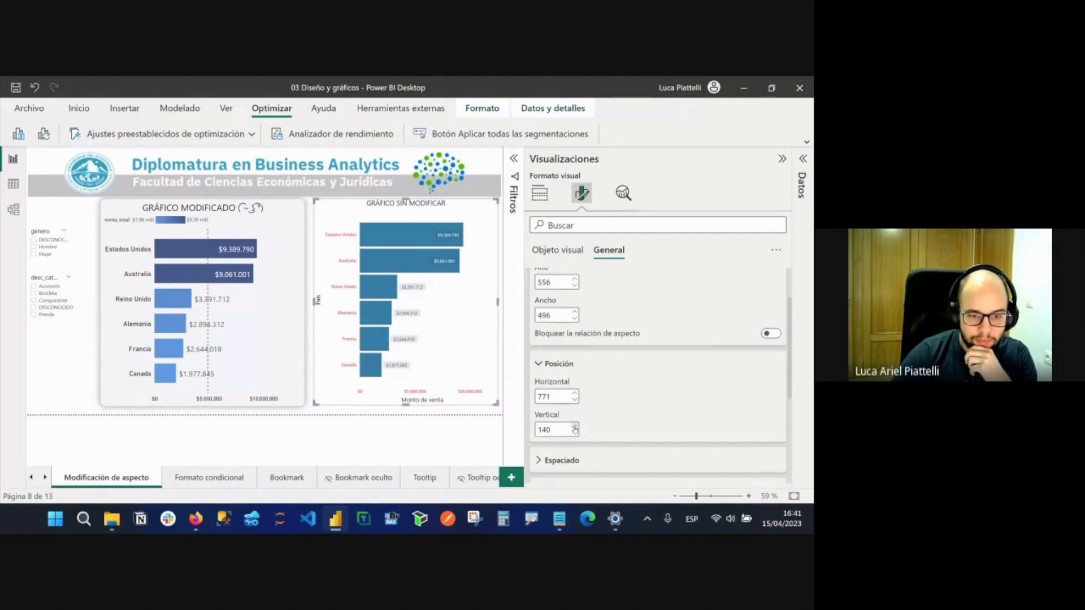
{"action": "left_click", "coordinate": [575, 427]}
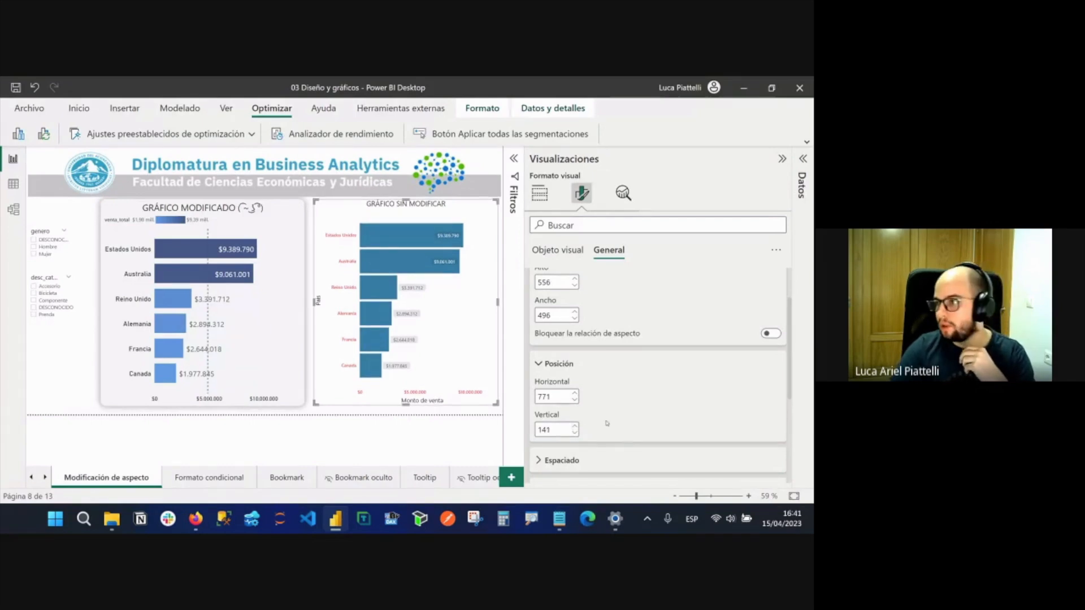
{"action": "scroll", "coordinate": [611, 295], "scroll_direction": "up", "scroll_amount": 2}
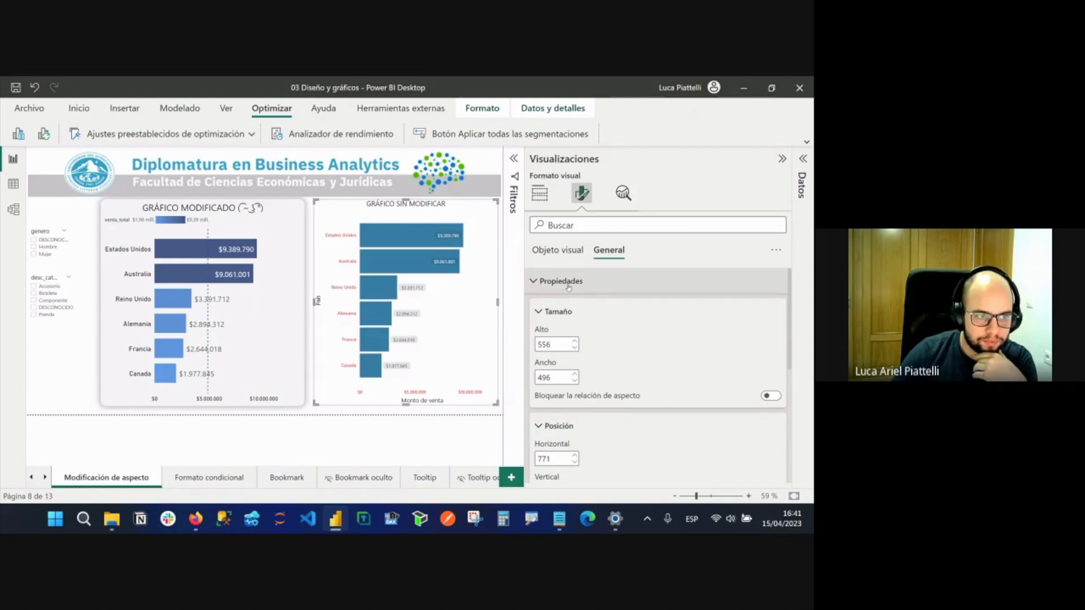
{"action": "left_click", "coordinate": [569, 282]}
Review the unmodified chart's title settings, covering text, heading level, font, and text and background colours.
{"action": "left_click", "coordinate": [560, 308]}
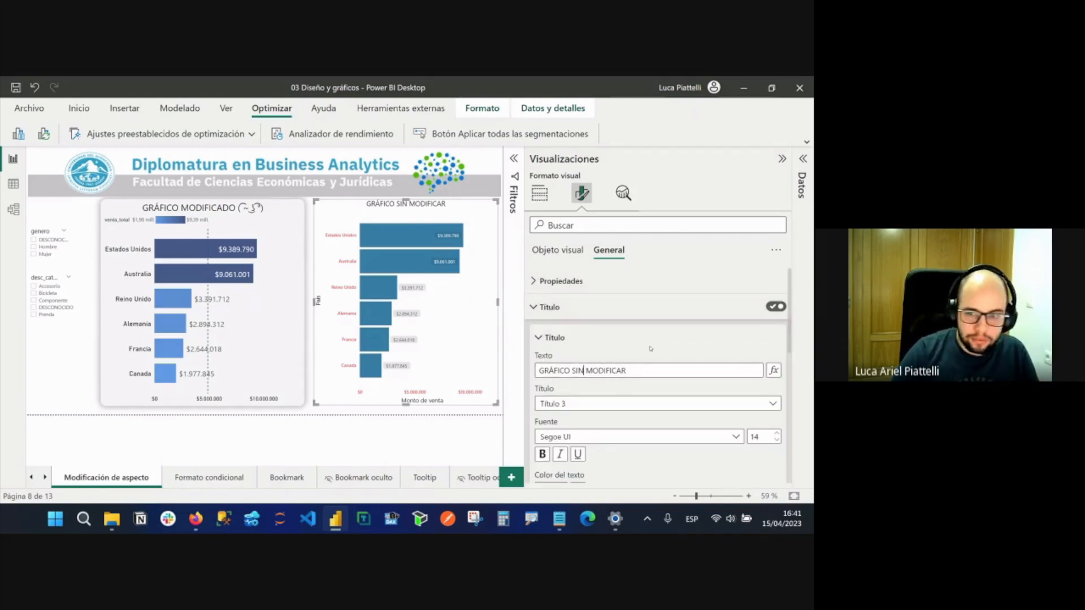
{"action": "triple_click", "coordinate": [598, 371]}
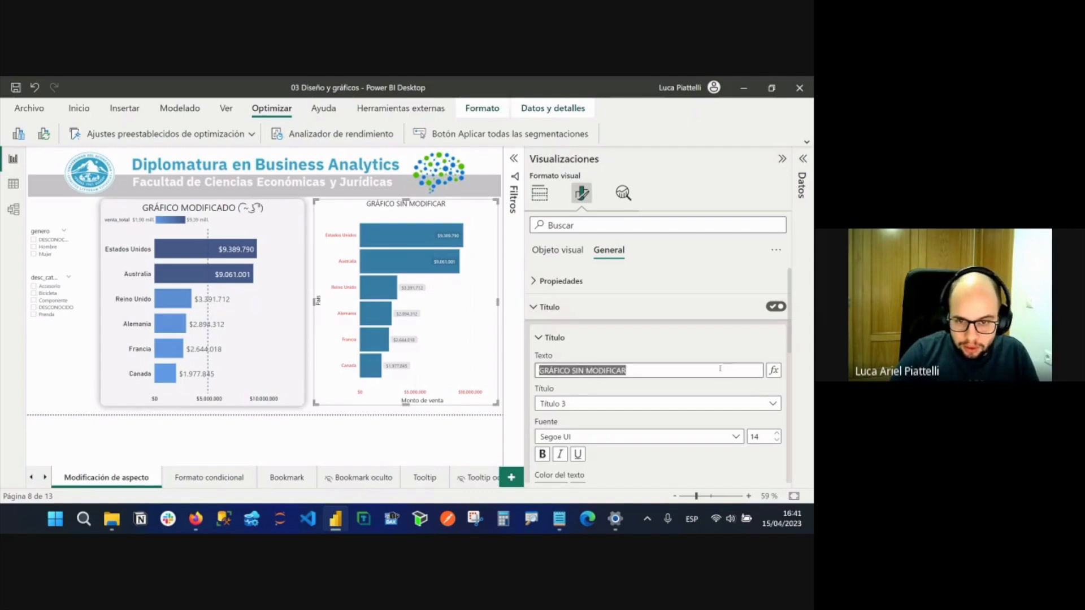
{"action": "left_click", "coordinate": [680, 373]}
{"action": "scroll", "coordinate": [681, 373], "scroll_direction": "down", "scroll_amount": 1}
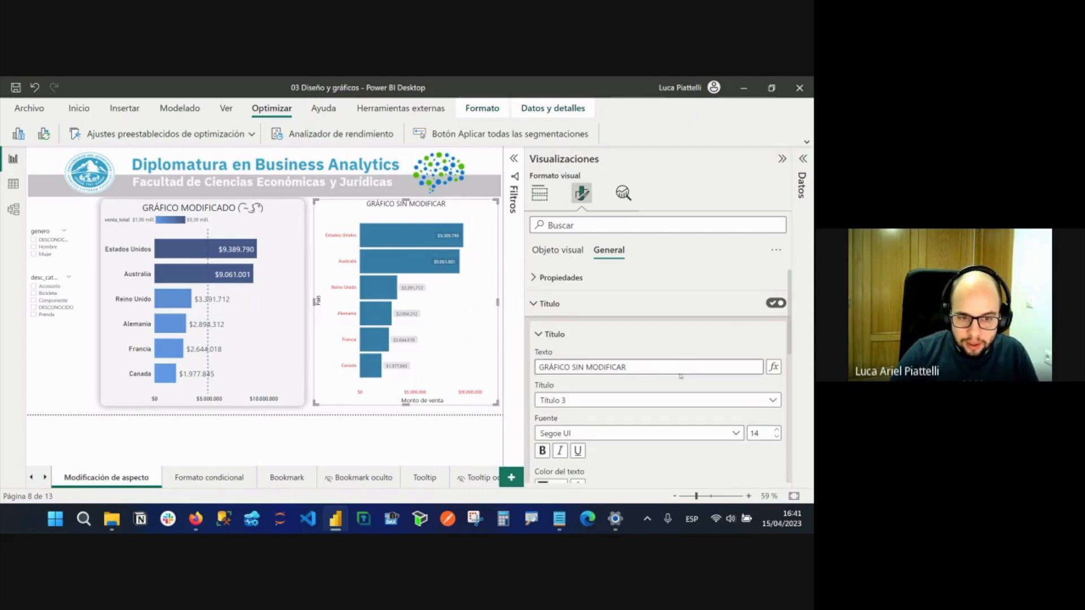
{"action": "scroll", "coordinate": [622, 376], "scroll_direction": "down", "scroll_amount": 2}
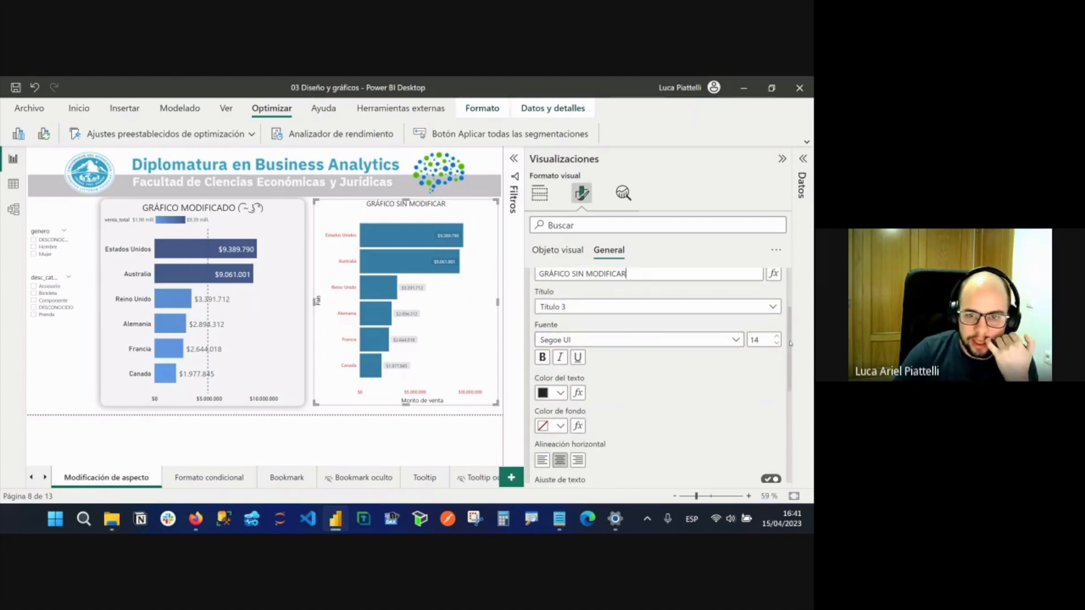
Try a turquoise background behind the unmodified chart's title, and set it back to no fill (Sin relleno).
{"action": "left_click", "coordinate": [561, 426]}
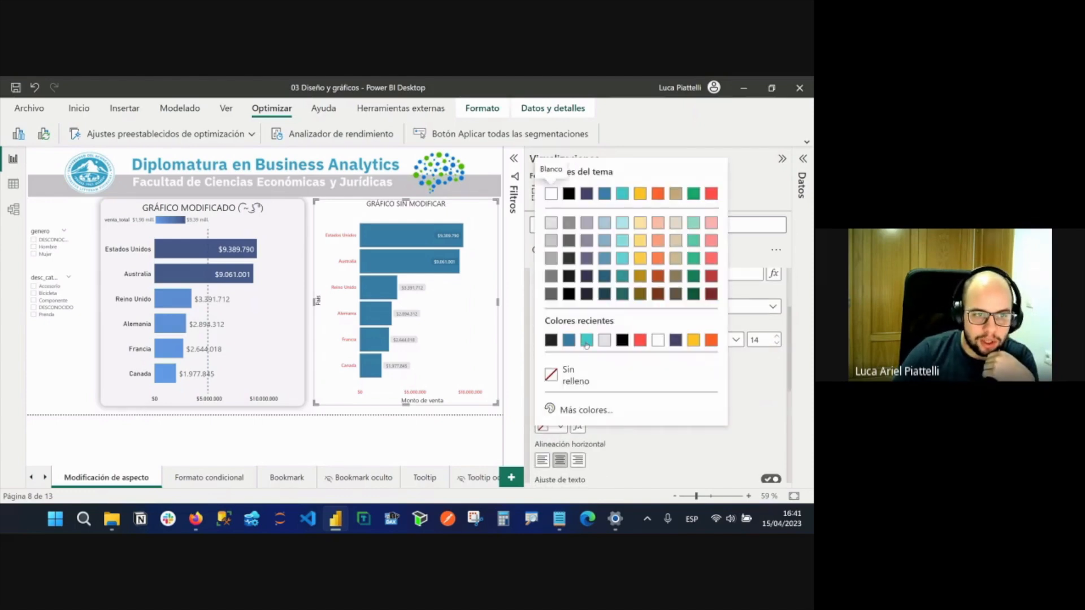
{"action": "left_click", "coordinate": [586, 346]}
{"action": "left_click", "coordinate": [560, 426]}
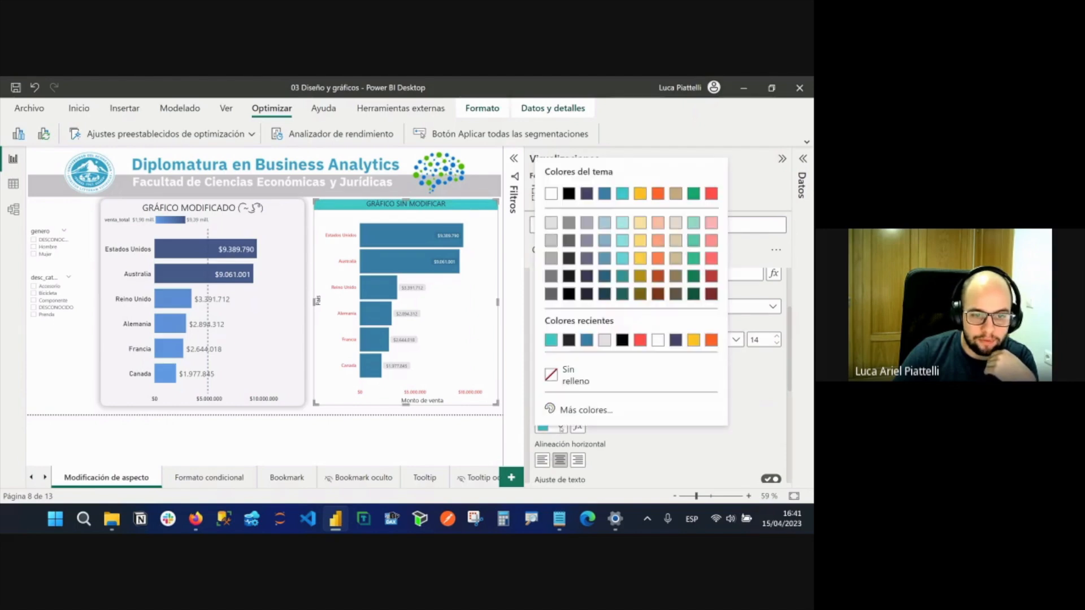
{"action": "left_click", "coordinate": [561, 376]}
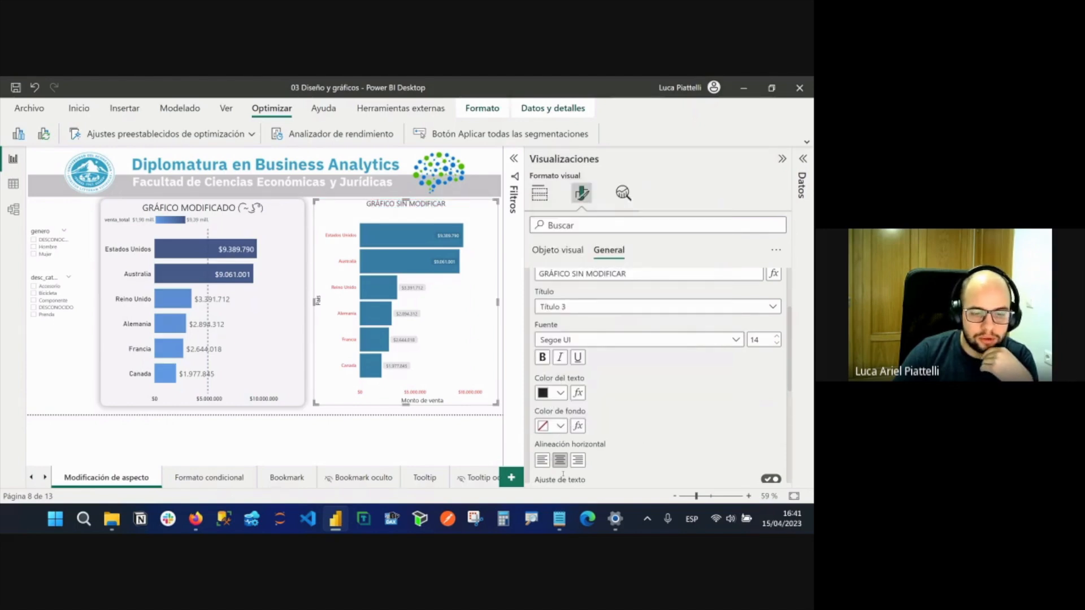
Try left and right alignment for the unmodified chart's title, restore centre alignment, and collapse the title settings.
{"action": "left_click", "coordinate": [542, 460]}
{"action": "left_click", "coordinate": [577, 460]}
{"action": "left_click", "coordinate": [564, 461]}
{"action": "scroll", "coordinate": [622, 367], "scroll_direction": "up", "scroll_amount": 3}
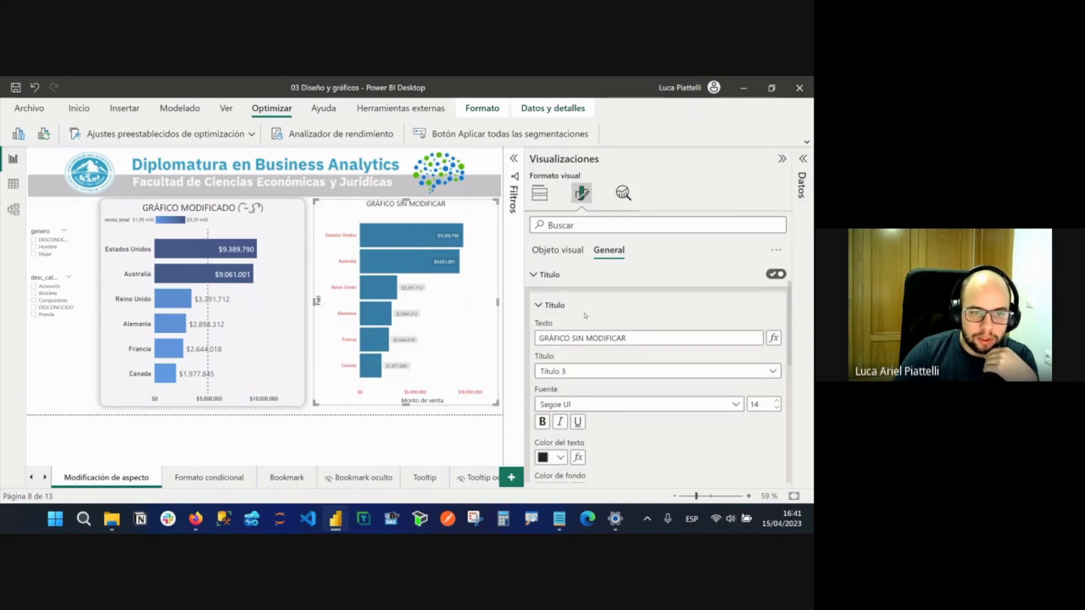
{"action": "left_click", "coordinate": [570, 308]}
Turn off the unmodified chart's background (Fondo) in its effects settings and inspect the chart against the page.
{"action": "scroll", "coordinate": [582, 345], "scroll_direction": "down", "scroll_amount": 1}
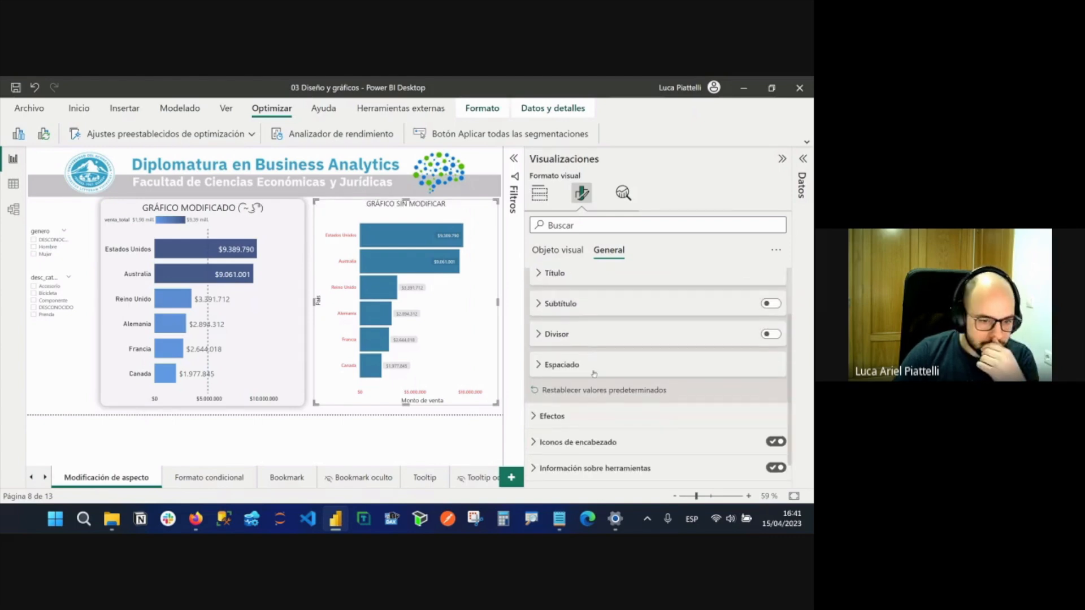
{"action": "left_click", "coordinate": [593, 421]}
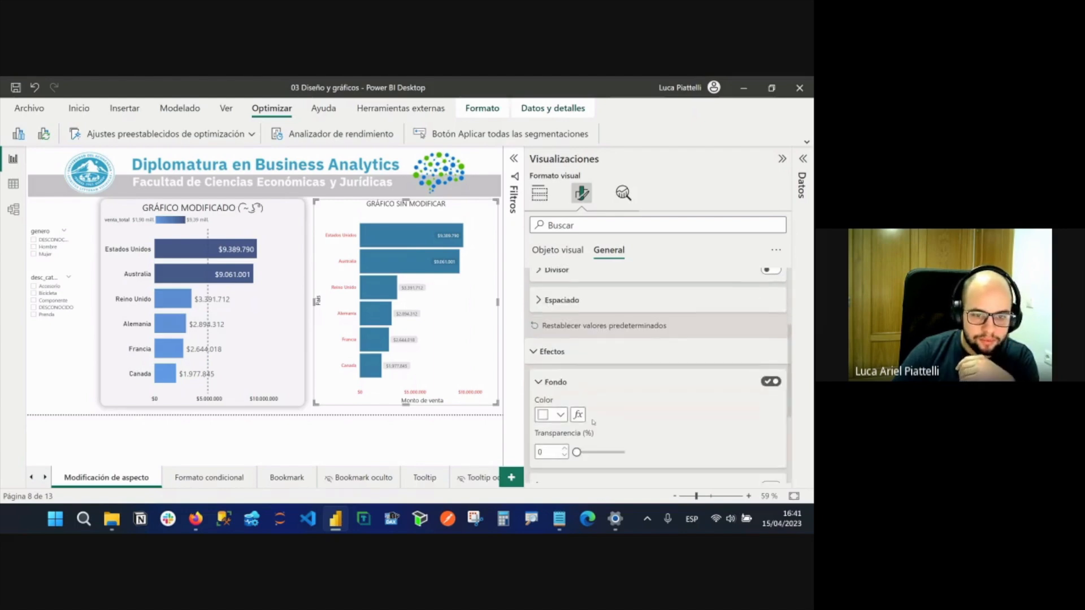
{"action": "left_click", "coordinate": [771, 381]}
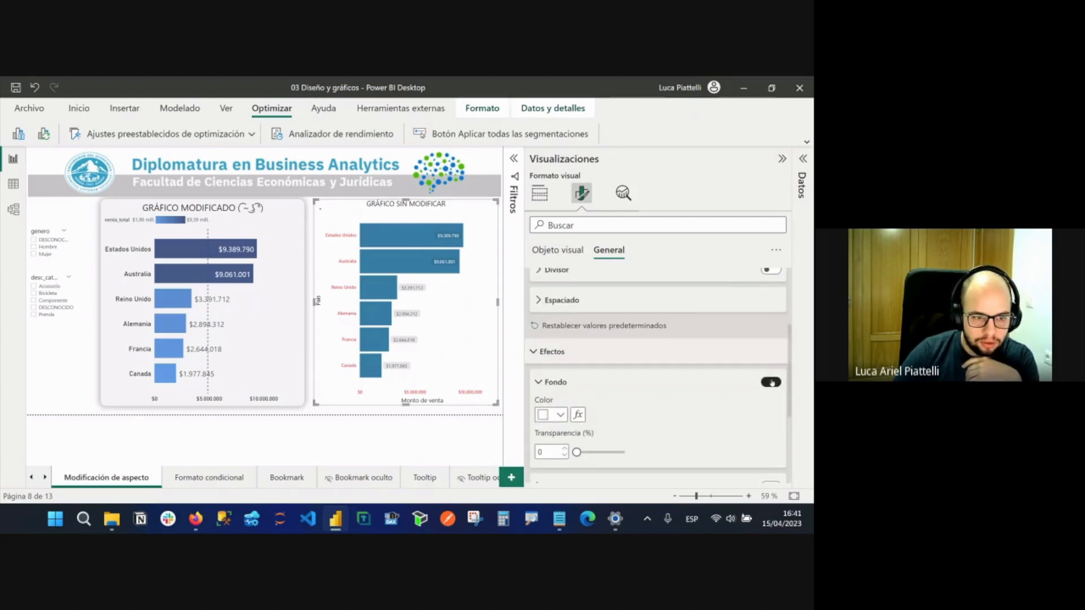
{"action": "left_click", "coordinate": [492, 416]}
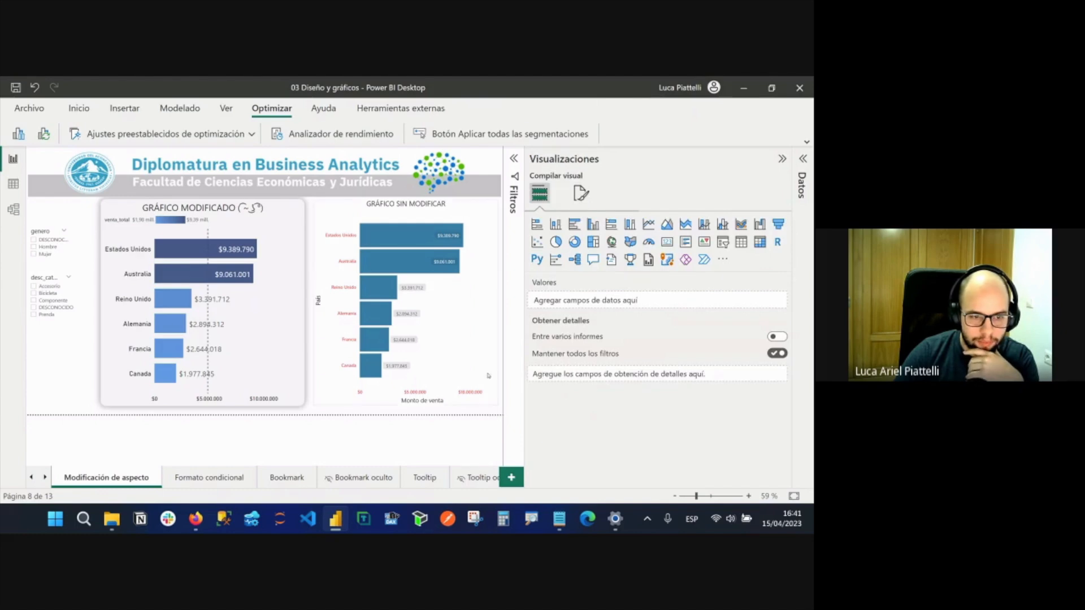
{"action": "left_click", "coordinate": [484, 351]}
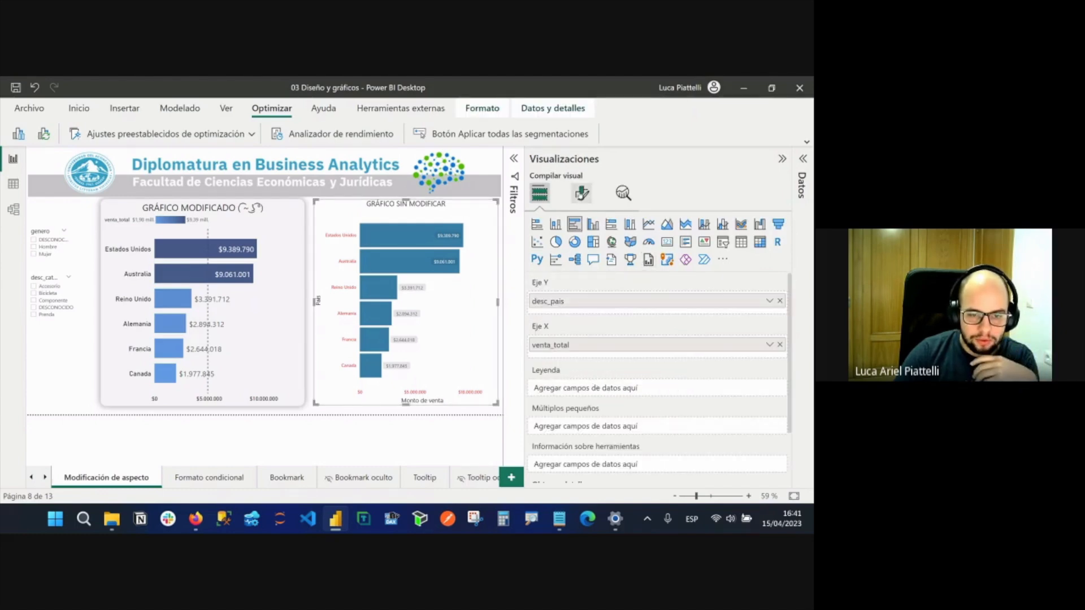
{"action": "left_click", "coordinate": [581, 193]}
{"action": "scroll", "coordinate": [722, 463], "scroll_direction": "down", "scroll_amount": 1}
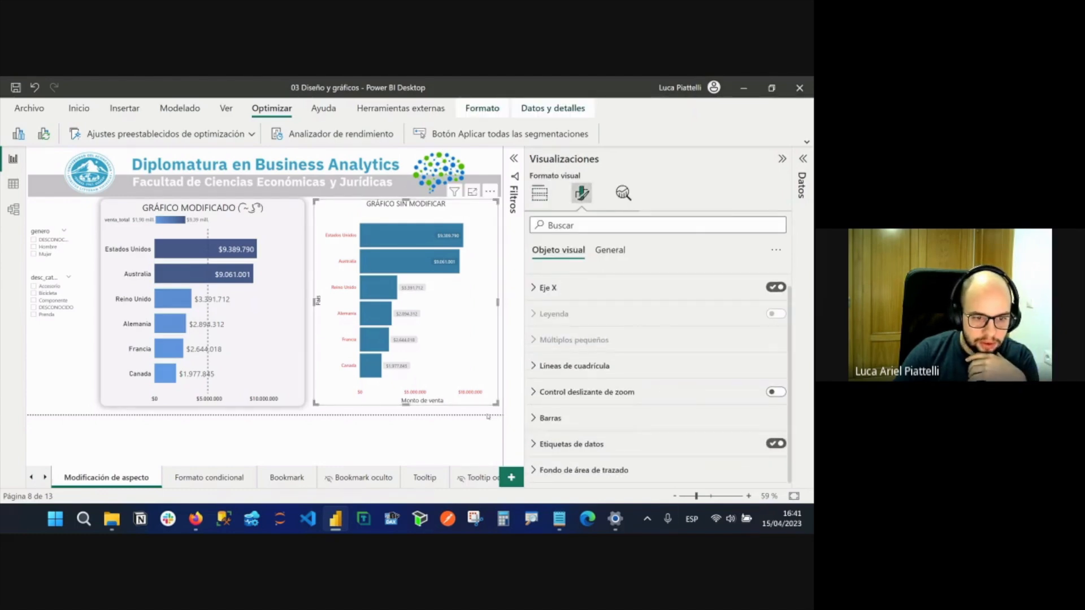
{"action": "left_click", "coordinate": [489, 417]}
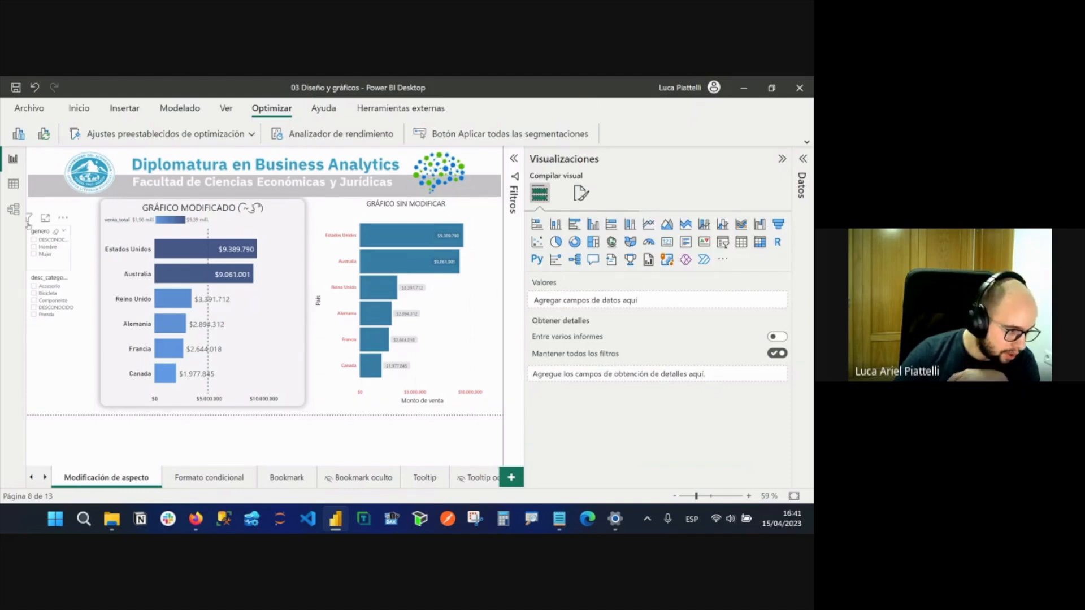
Set the page's canvas background (Fondo del lienzo) to light grey, reduce its transparency to the minimum, and check it behind the charts.
{"action": "left_click", "coordinate": [581, 192]}
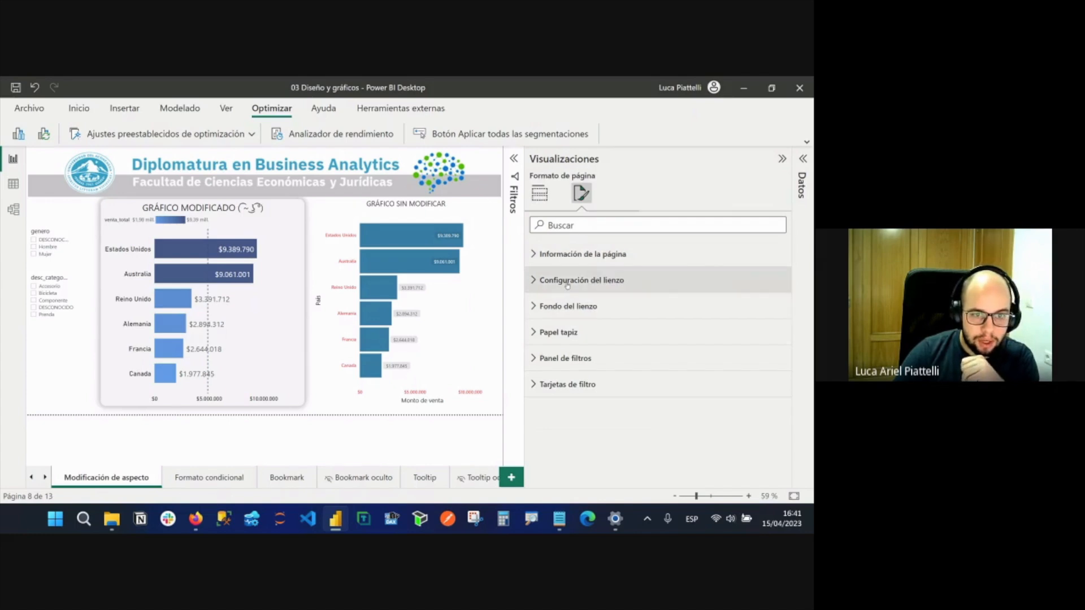
{"action": "left_click", "coordinate": [616, 306]}
{"action": "left_click", "coordinate": [559, 349]}
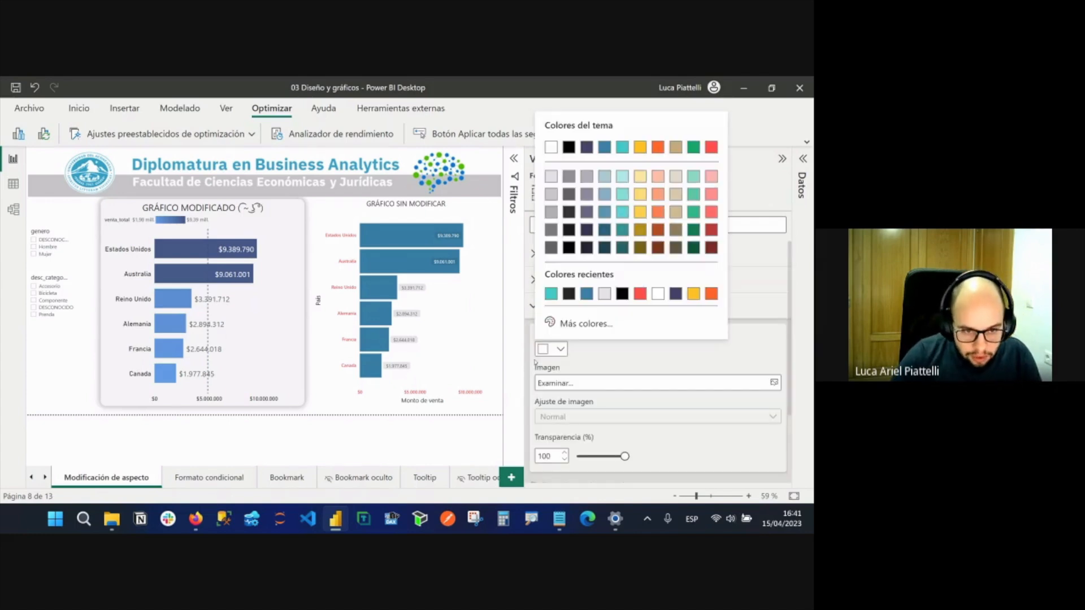
{"action": "left_click", "coordinate": [604, 294]}
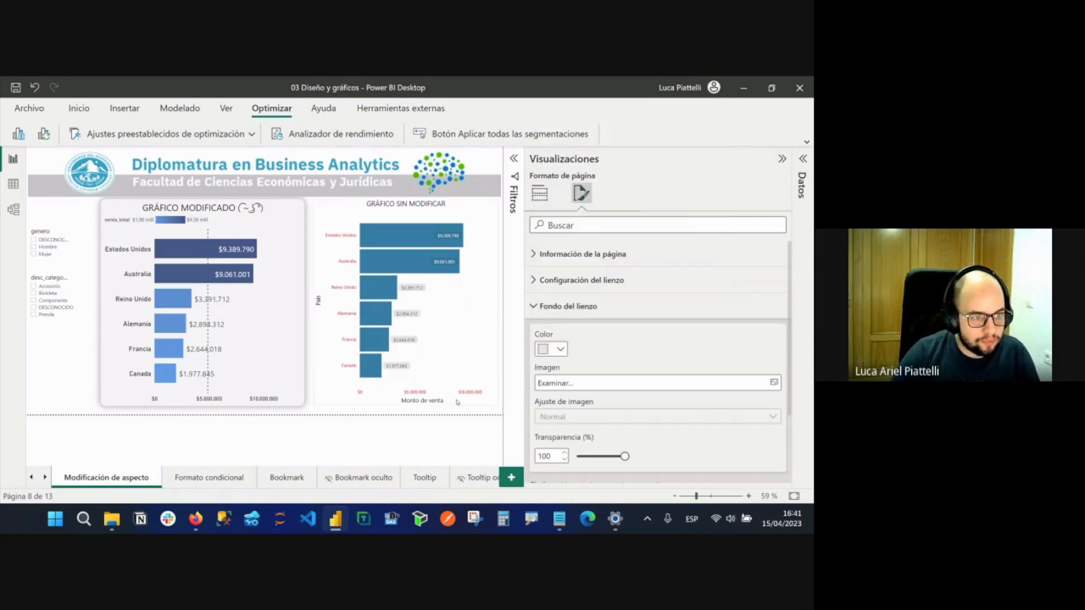
{"action": "left_click_drag", "start_coordinate": [624, 456], "coordinate": [577, 457]}
{"action": "left_click", "coordinate": [492, 316]}
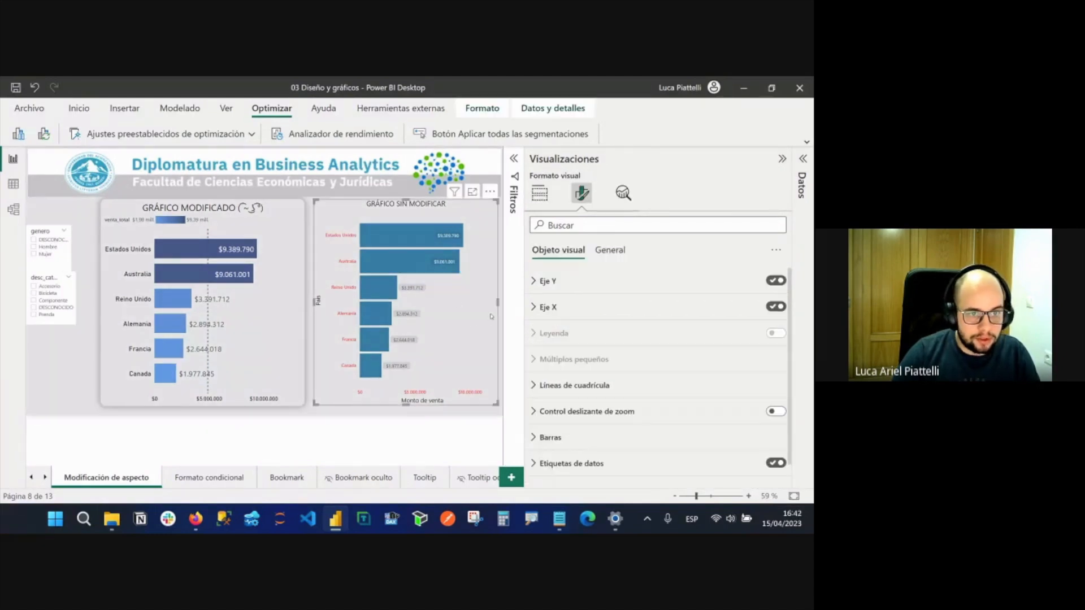
{"action": "left_click", "coordinate": [475, 434]}
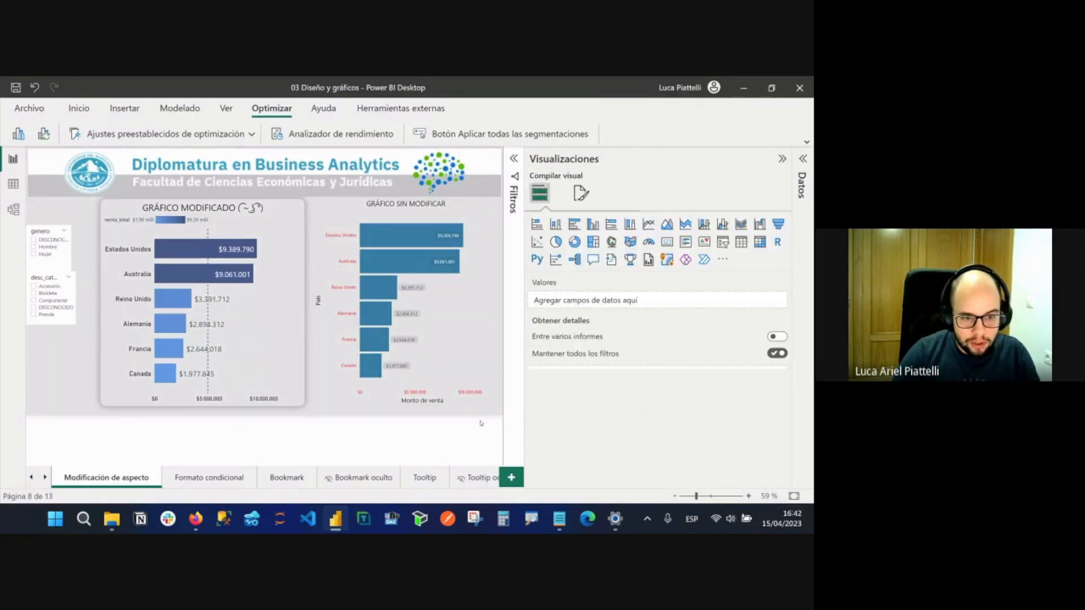
Turn the unmodified chart's background (Fondo) back on in its general effects and deselect the chart.
{"action": "left_click", "coordinate": [475, 329]}
{"action": "left_click", "coordinate": [582, 193]}
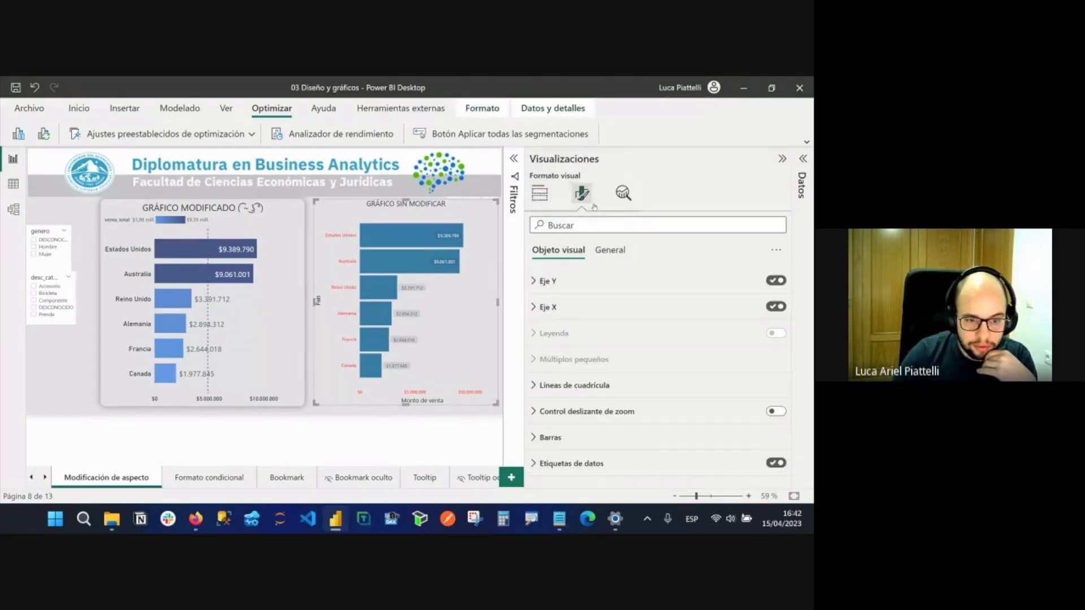
{"action": "left_click", "coordinate": [609, 250]}
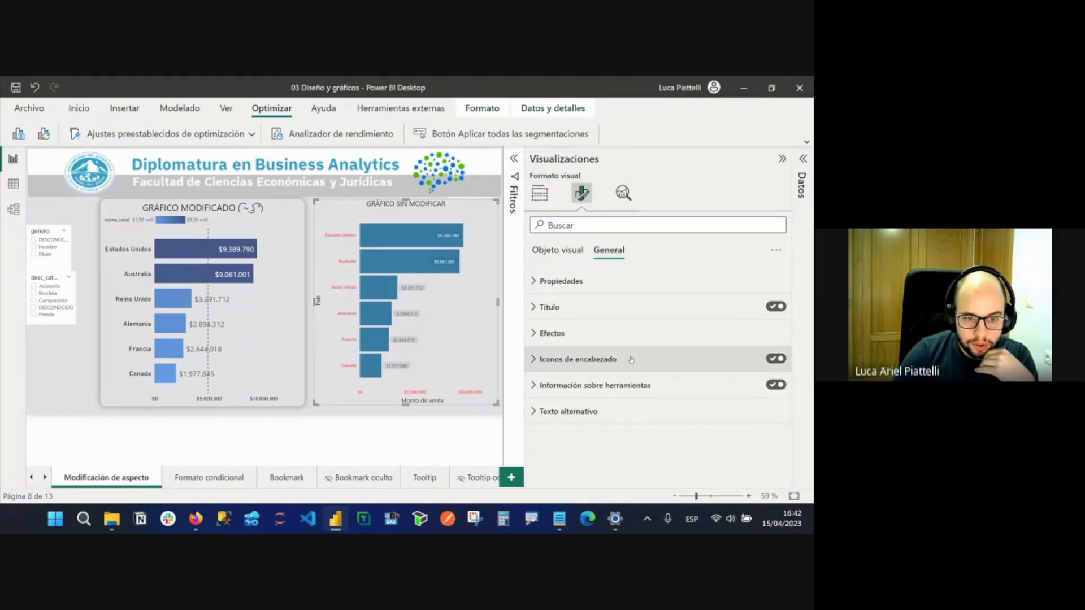
{"action": "left_click", "coordinate": [588, 328]}
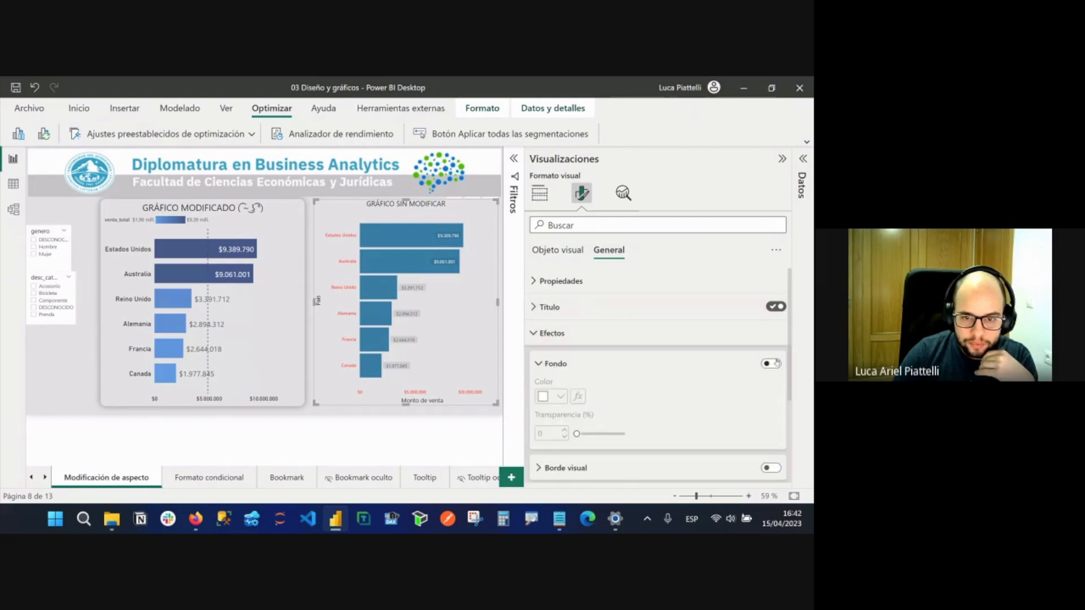
{"action": "left_click", "coordinate": [483, 425]}
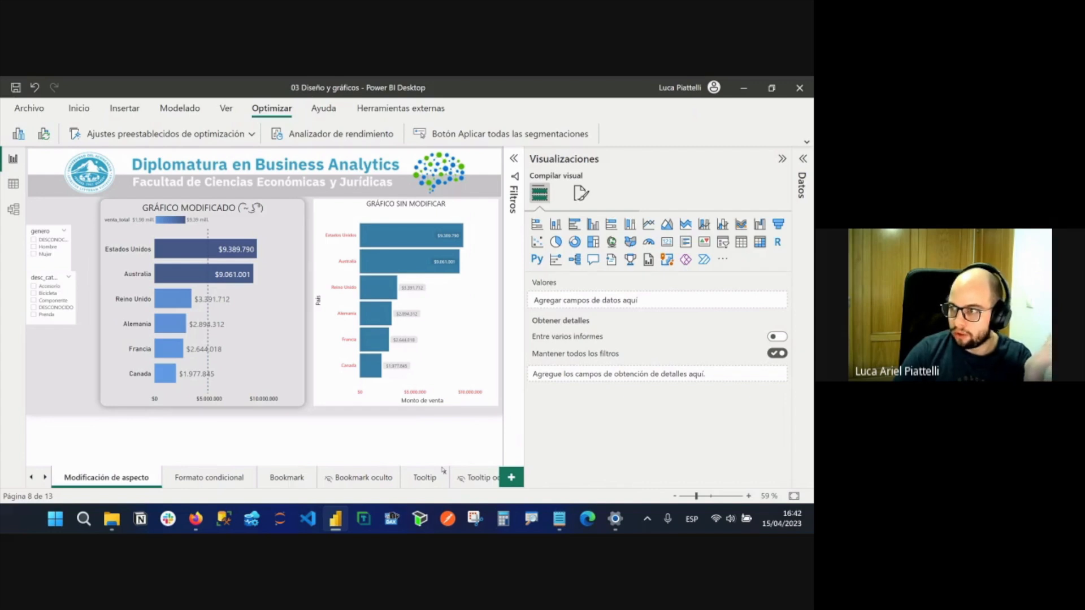
Review the unmodified chart's tooltip options (Información sobre herramientas) and display the tooltip for the Estados Unidos bar.
{"action": "left_click", "coordinate": [463, 359]}
{"action": "left_click", "coordinate": [581, 193]}
{"action": "scroll", "coordinate": [622, 350], "scroll_direction": "down", "scroll_amount": 1}
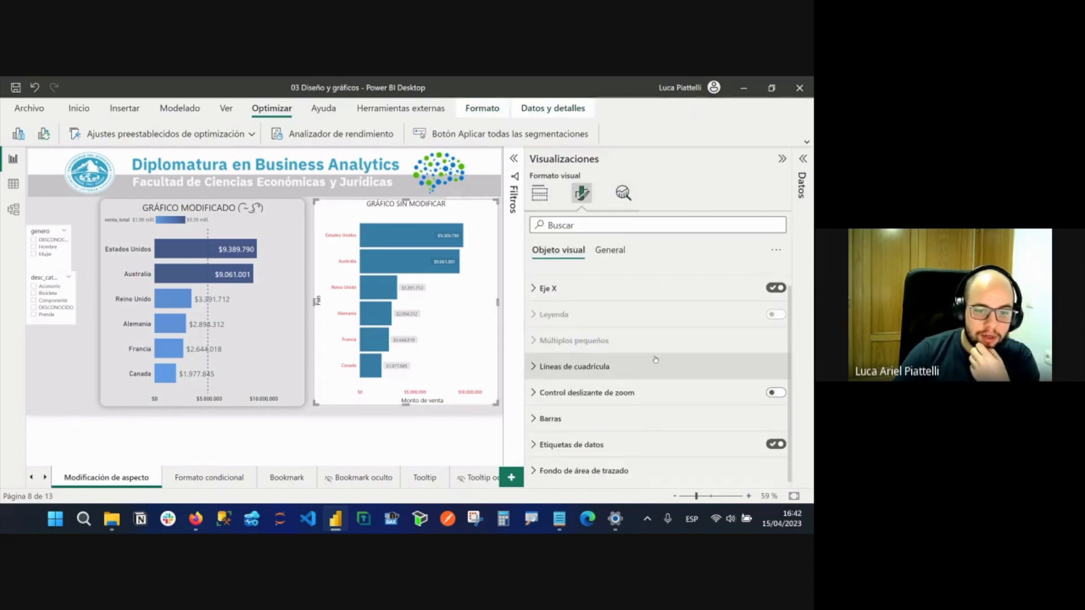
{"action": "left_click", "coordinate": [615, 253]}
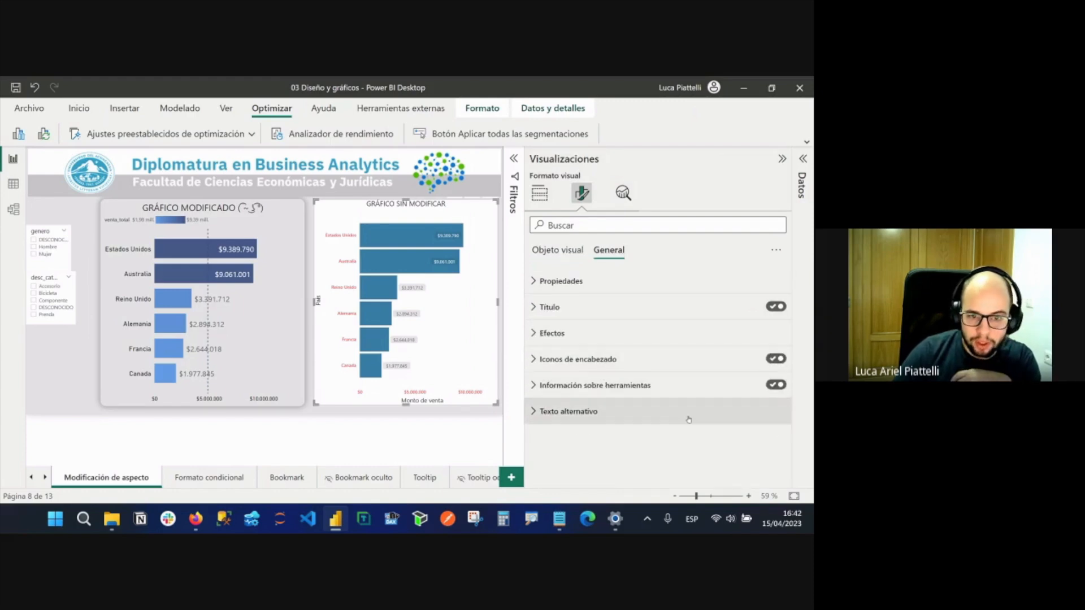
{"action": "left_click", "coordinate": [586, 390]}
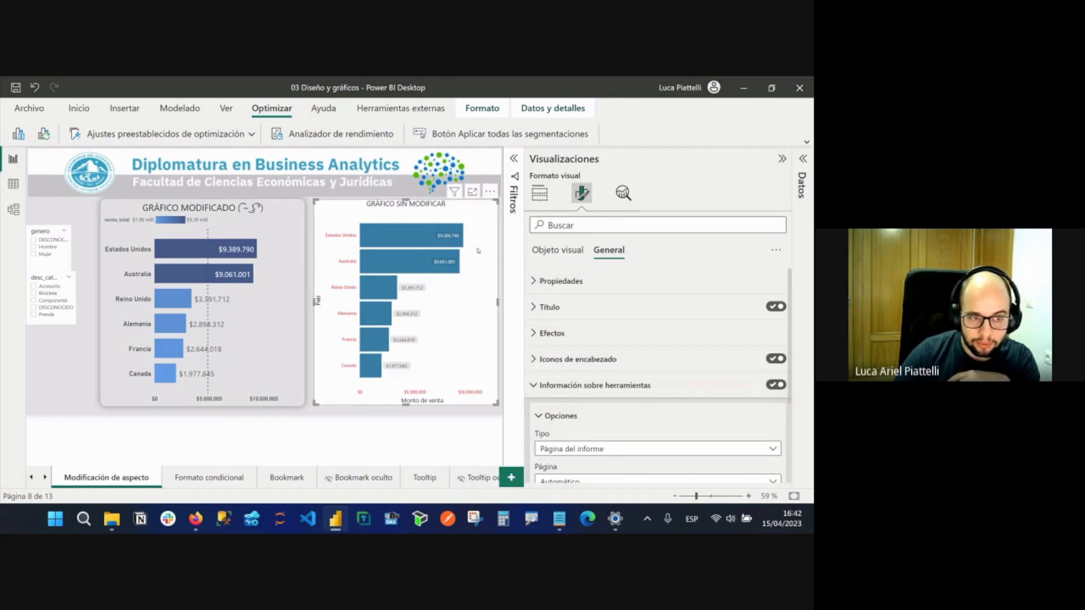
{"action": "mouse_move", "coordinate": [433, 238]}
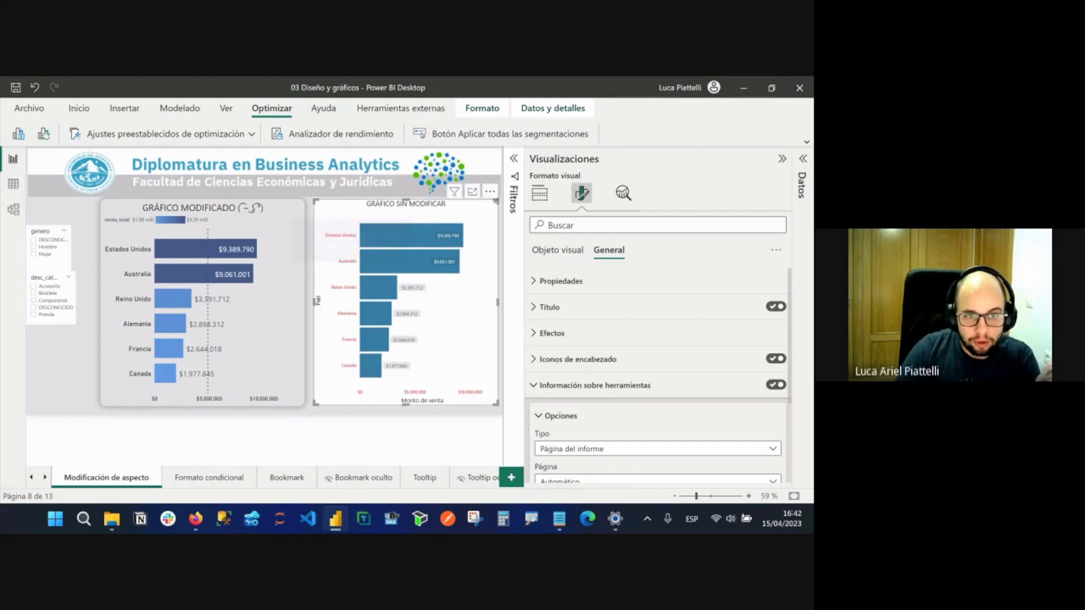
Rename the unmodified chart's Y-axis field to País and its X-axis field to Venta for this visual.
{"action": "left_click", "coordinate": [541, 202]}
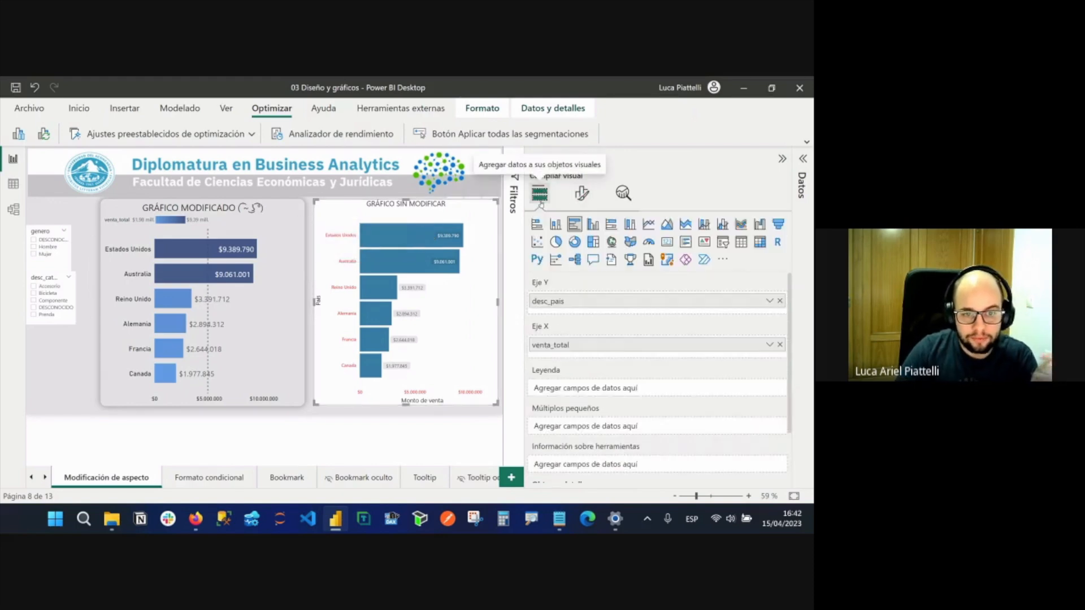
{"action": "double_click", "coordinate": [582, 302]}
{"action": "type", "text": "País"}
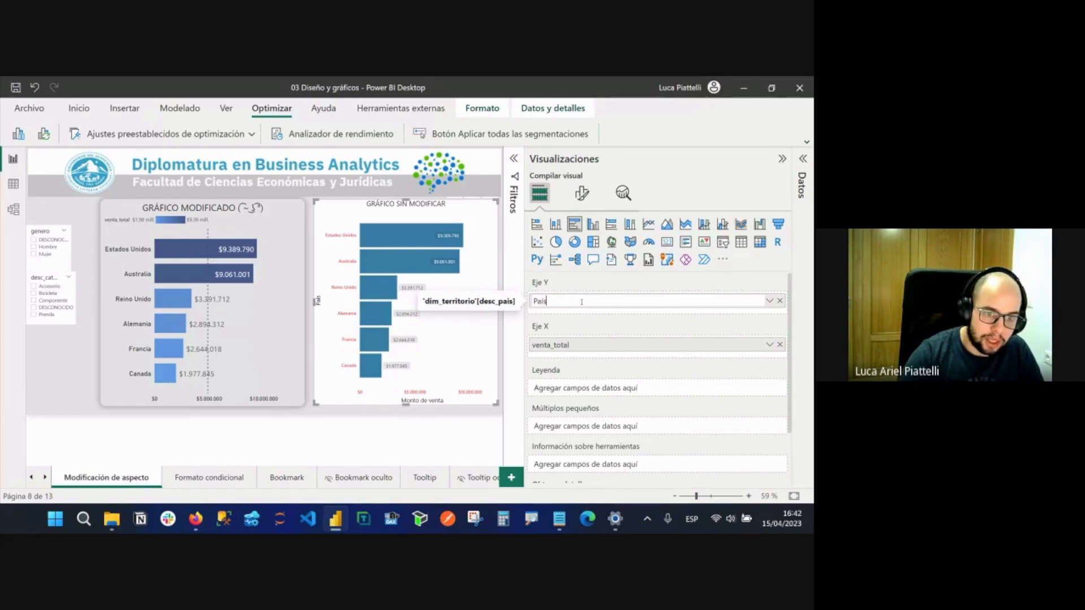
{"action": "key", "text": "Return"}
{"action": "double_click", "coordinate": [551, 351]}
{"action": "type", "text": "Venta"}
{"action": "key", "text": "Return"}
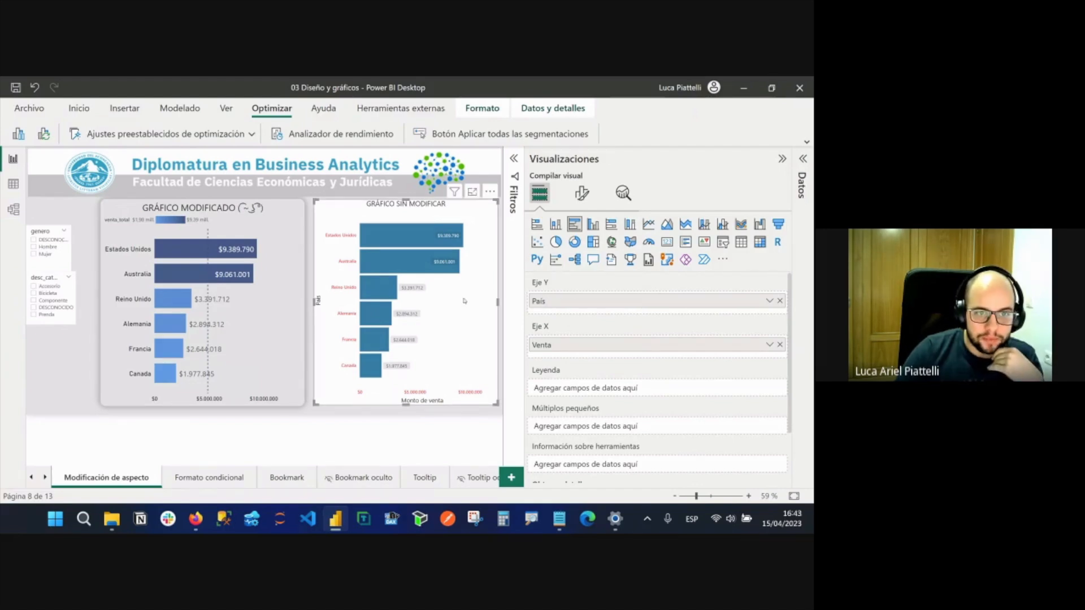
Collapse the visualization settings, show the full ribbon and switch the page to its mobile layout (Diseño para móviles).
{"action": "left_click", "coordinate": [782, 159]}
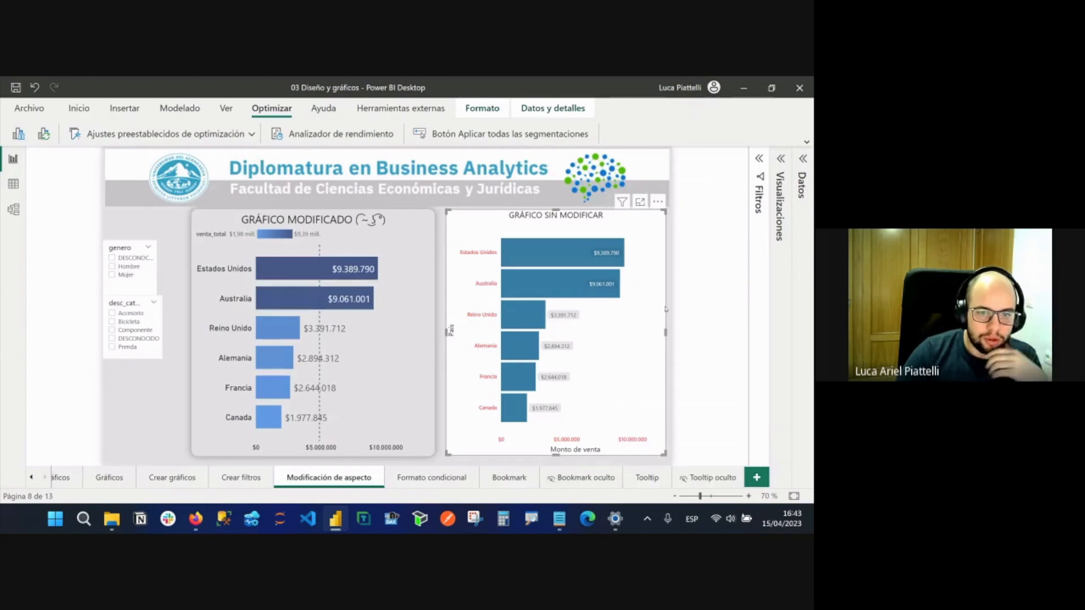
{"action": "left_click", "coordinate": [693, 272]}
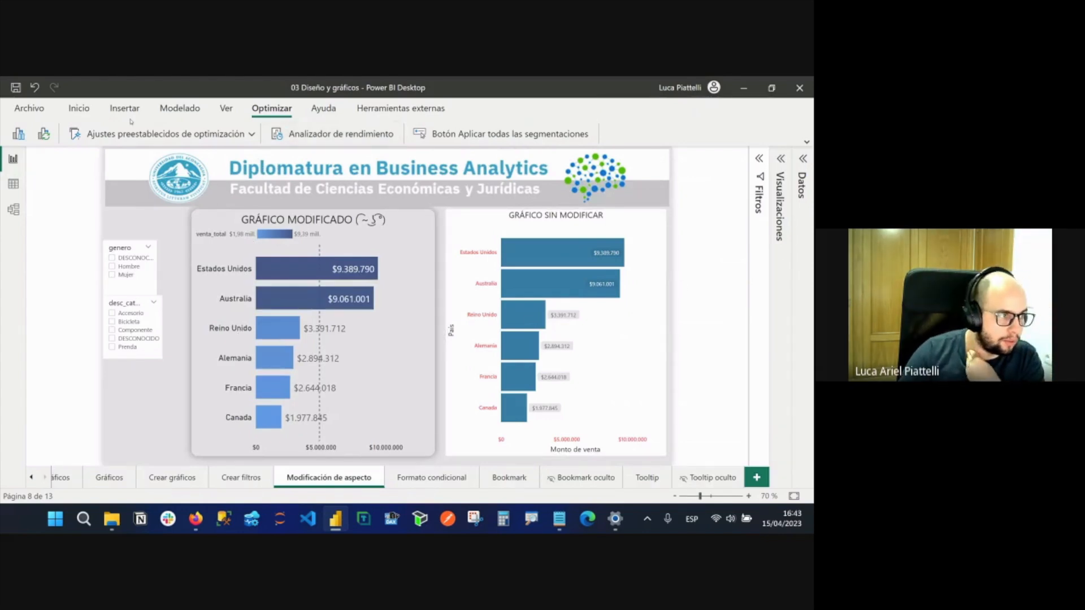
{"action": "left_click", "coordinate": [79, 108]}
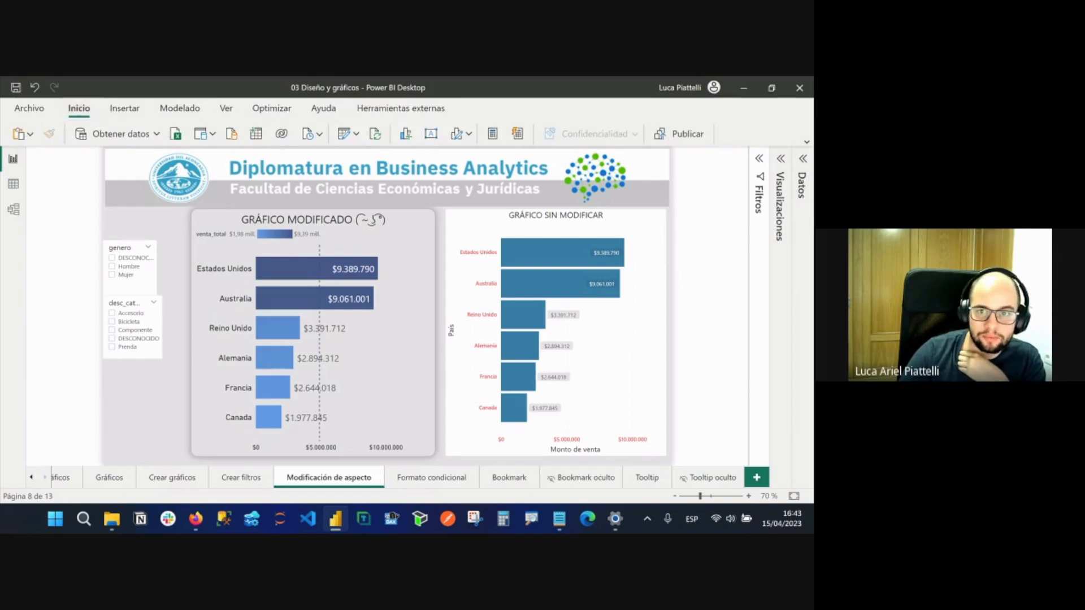
{"action": "left_click", "coordinate": [806, 142]}
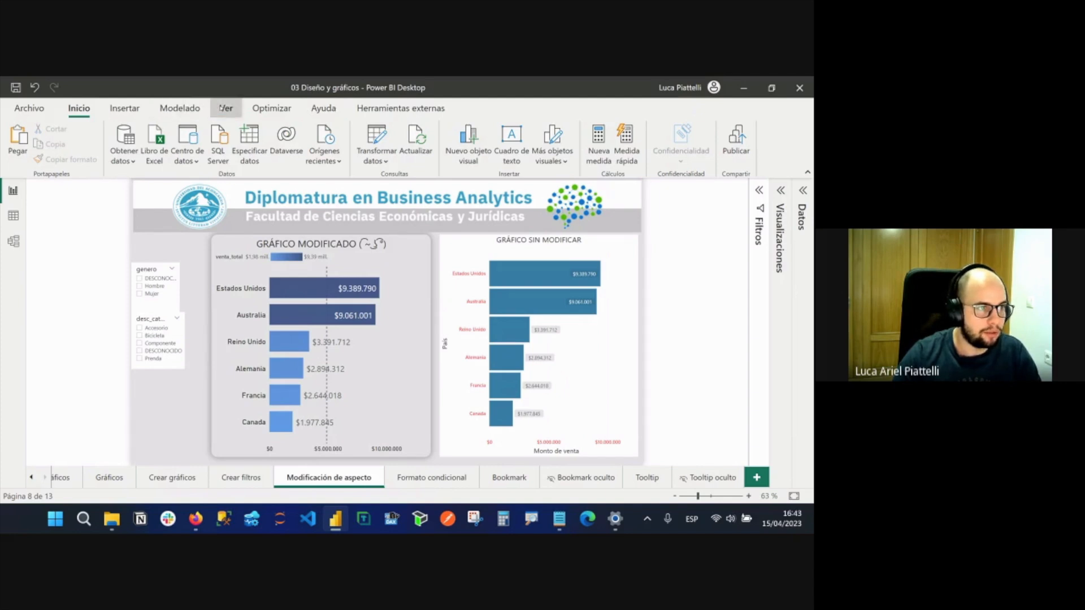
{"action": "left_click", "coordinate": [236, 113]}
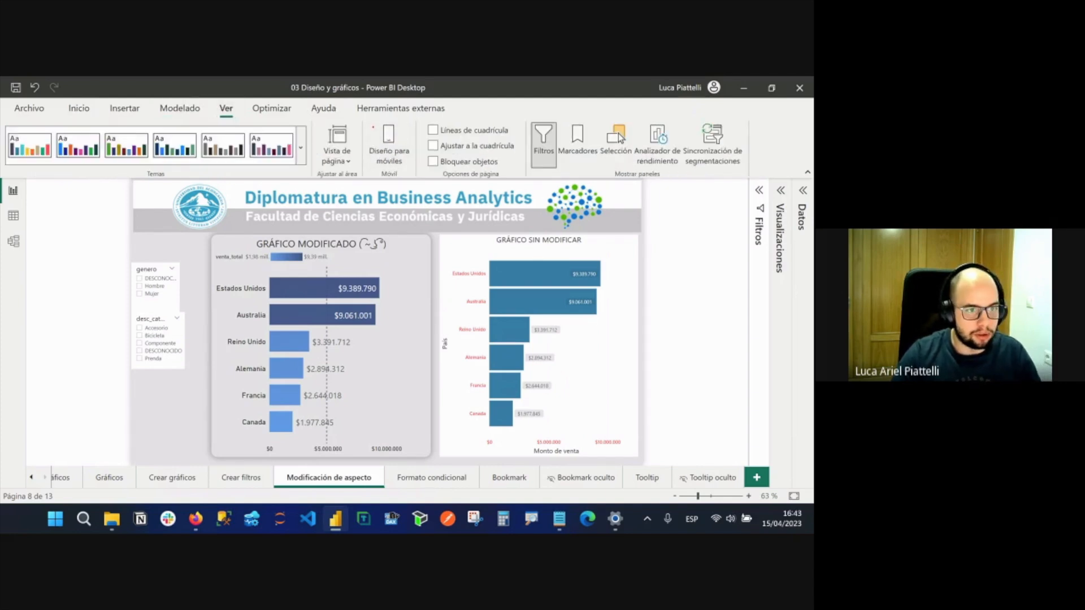
{"action": "left_click_drag", "start_coordinate": [361, 112], "coordinate": [415, 197]}
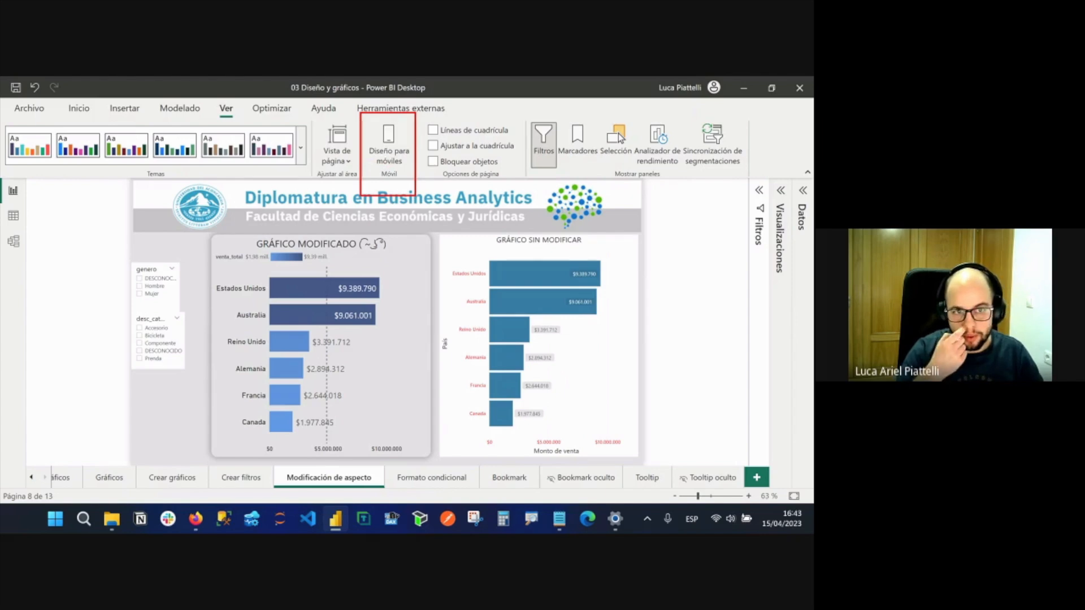
{"action": "left_click", "coordinate": [396, 139]}
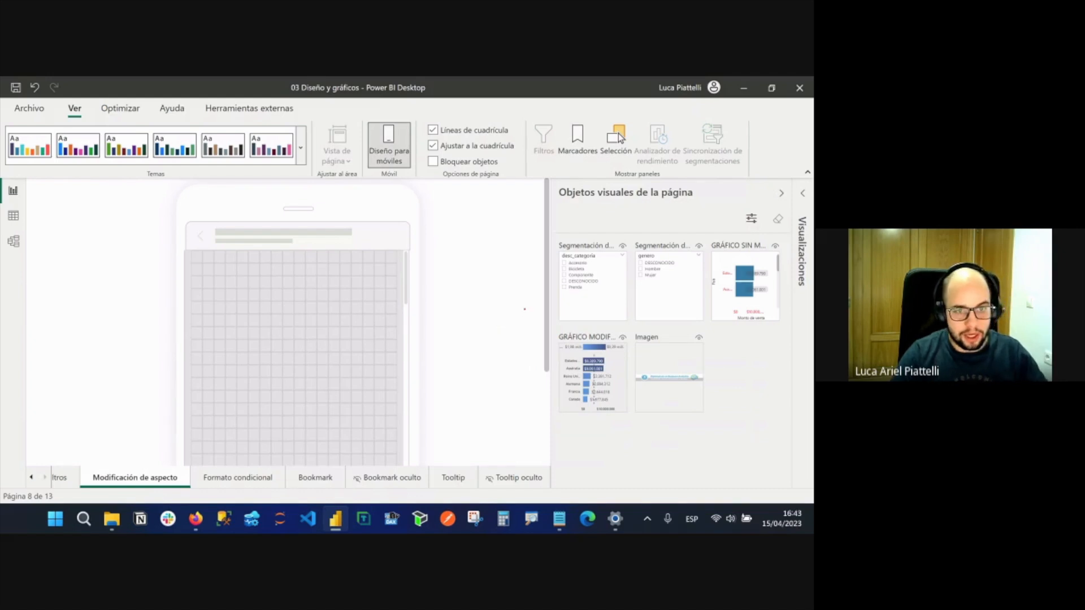
{"action": "mouse_move", "coordinate": [549, 220]}
{"action": "left_mouse_down"}
{"action": "mouse_move", "coordinate": [667, 384]}
{"action": "mouse_move", "coordinate": [767, 453]}
{"action": "mouse_move", "coordinate": [788, 451]}
{"action": "left_mouse_up"}
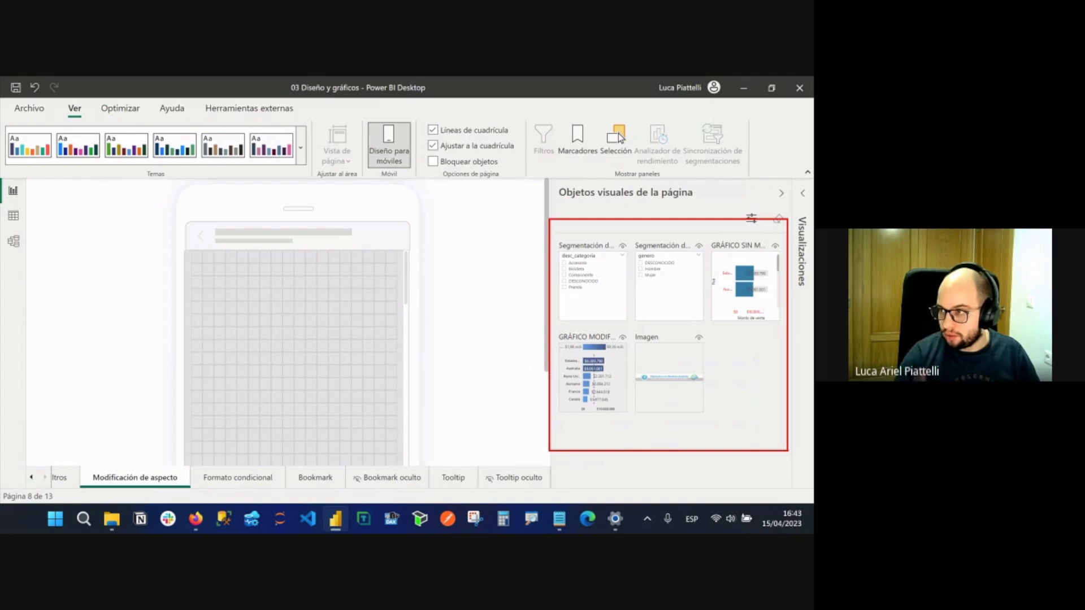
{"action": "mouse_move", "coordinate": [184, 229]}
{"action": "left_mouse_down"}
{"action": "mouse_move", "coordinate": [354, 382]}
{"action": "mouse_move", "coordinate": [402, 381]}
{"action": "mouse_move", "coordinate": [436, 269]}
{"action": "mouse_move", "coordinate": [415, 237]}
{"action": "left_mouse_up"}
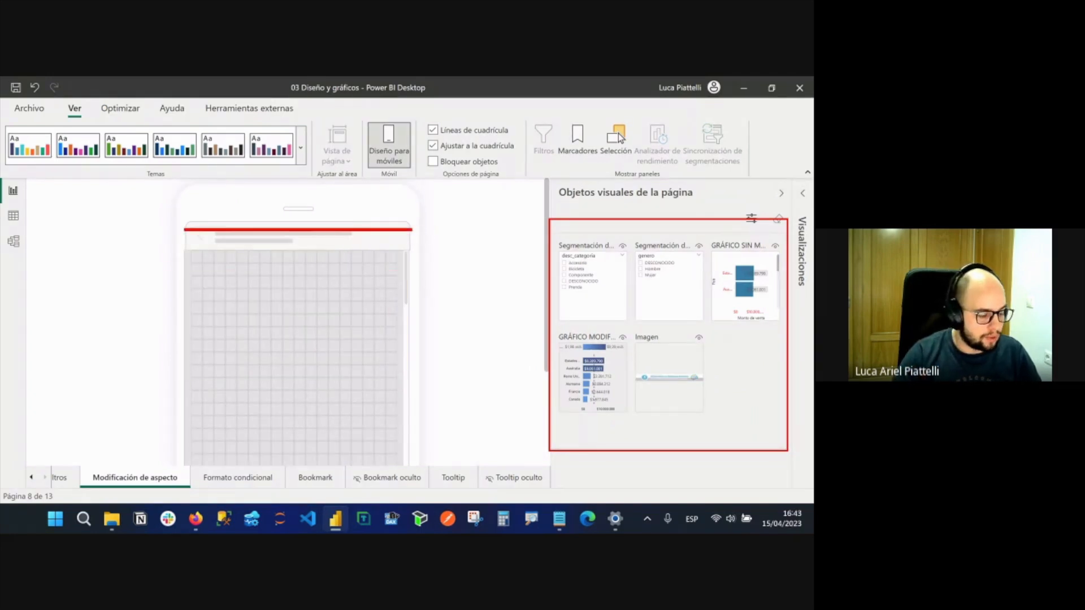
{"action": "key", "text": "Escape"}
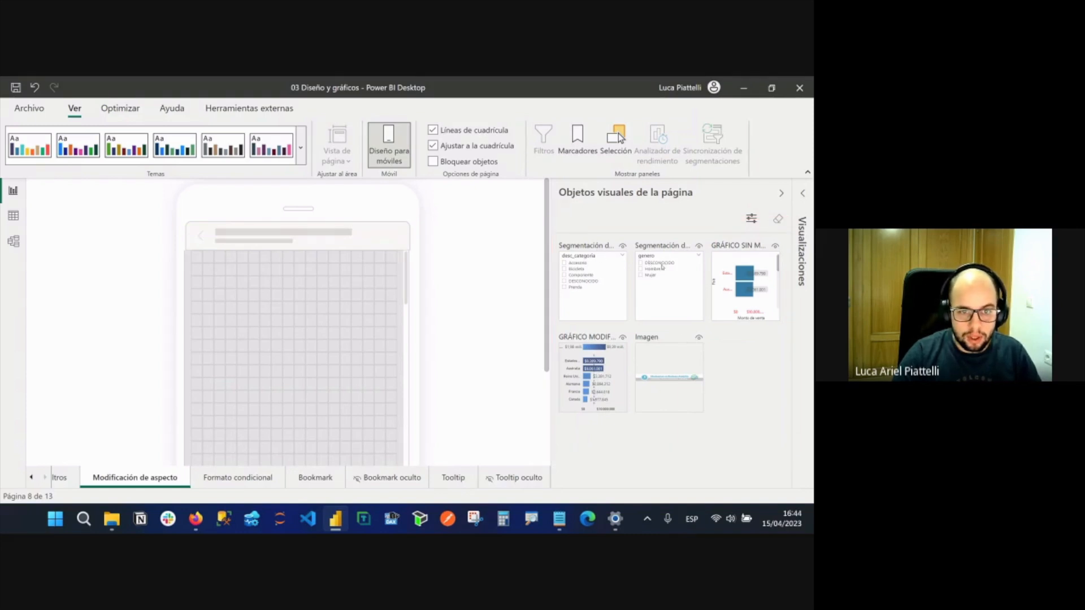
Place the desc_categoria slicer at the top of the phone canvas and the modified chart below it, stretching both to full width.
{"action": "left_click_drag", "start_coordinate": [599, 255], "coordinate": [243, 255]}
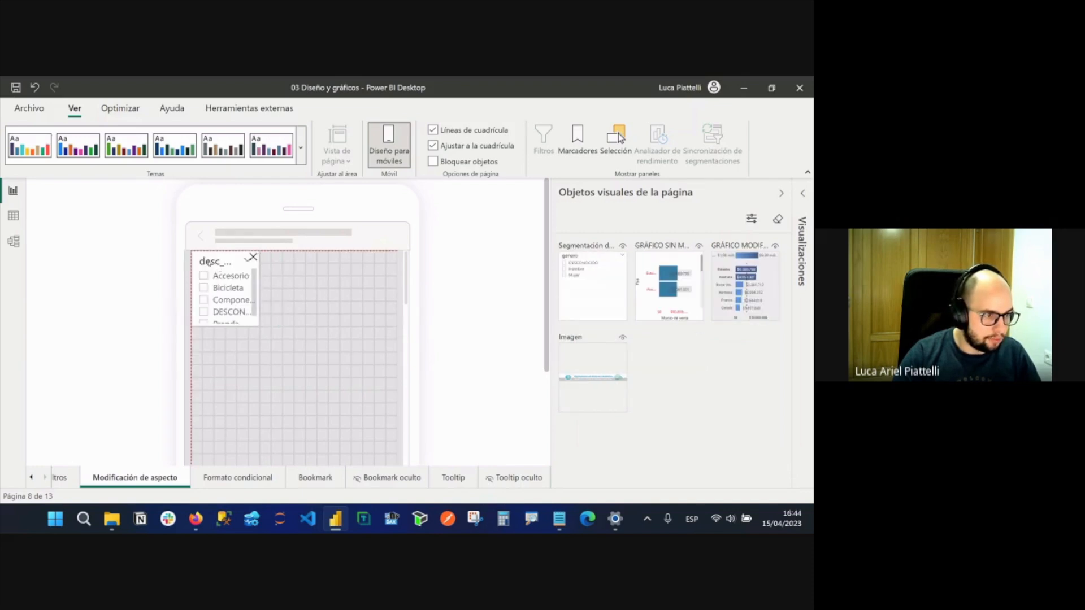
{"action": "left_click_drag", "start_coordinate": [252, 325], "coordinate": [394, 342]}
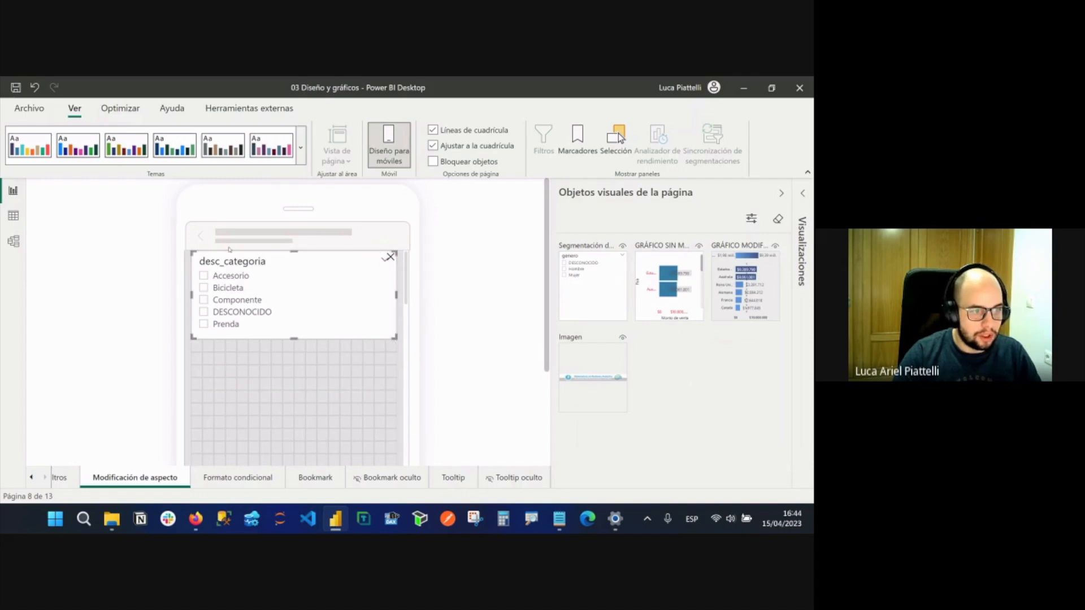
{"action": "left_click_drag", "start_coordinate": [716, 269], "coordinate": [196, 369]}
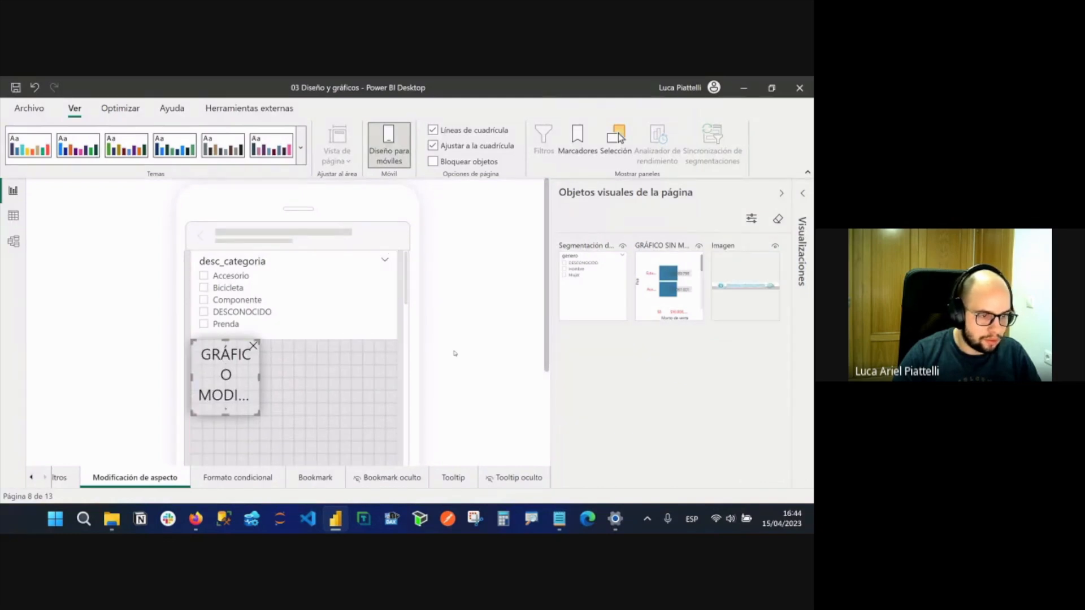
{"action": "scroll", "coordinate": [453, 354], "scroll_direction": "down", "scroll_amount": 2}
{"action": "left_click_drag", "start_coordinate": [258, 325], "coordinate": [399, 446]}
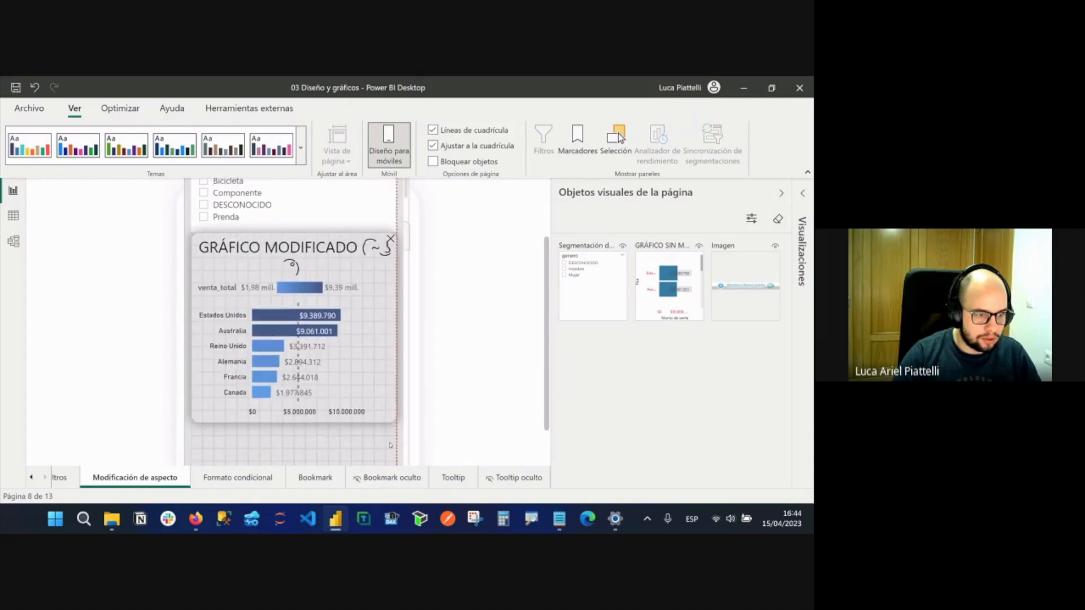
{"action": "left_click_drag", "start_coordinate": [296, 422], "coordinate": [322, 421]}
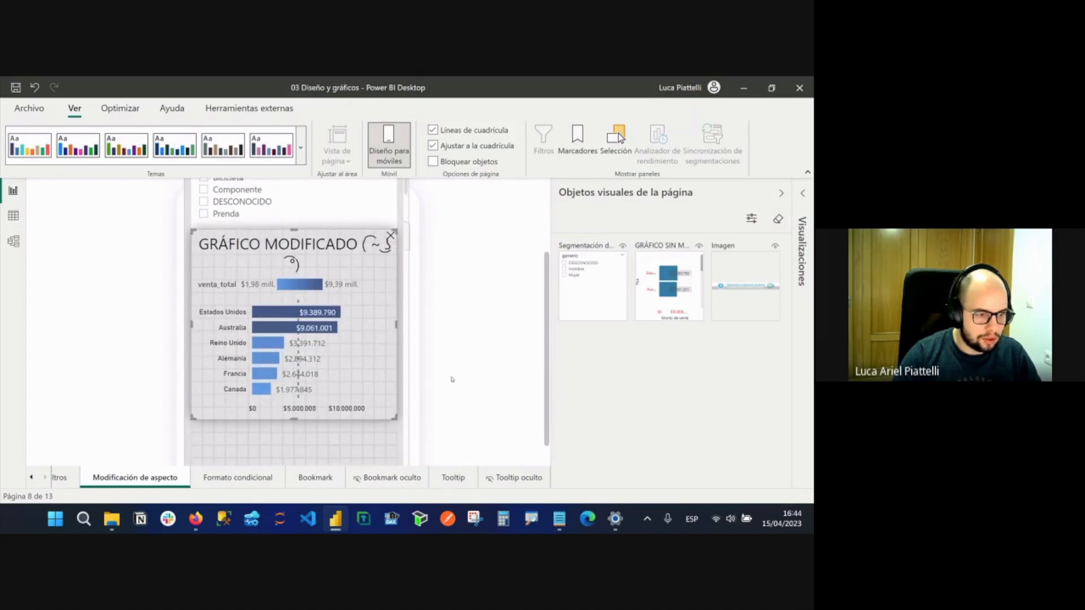
{"action": "scroll", "coordinate": [454, 368], "scroll_direction": "down", "scroll_amount": 1}
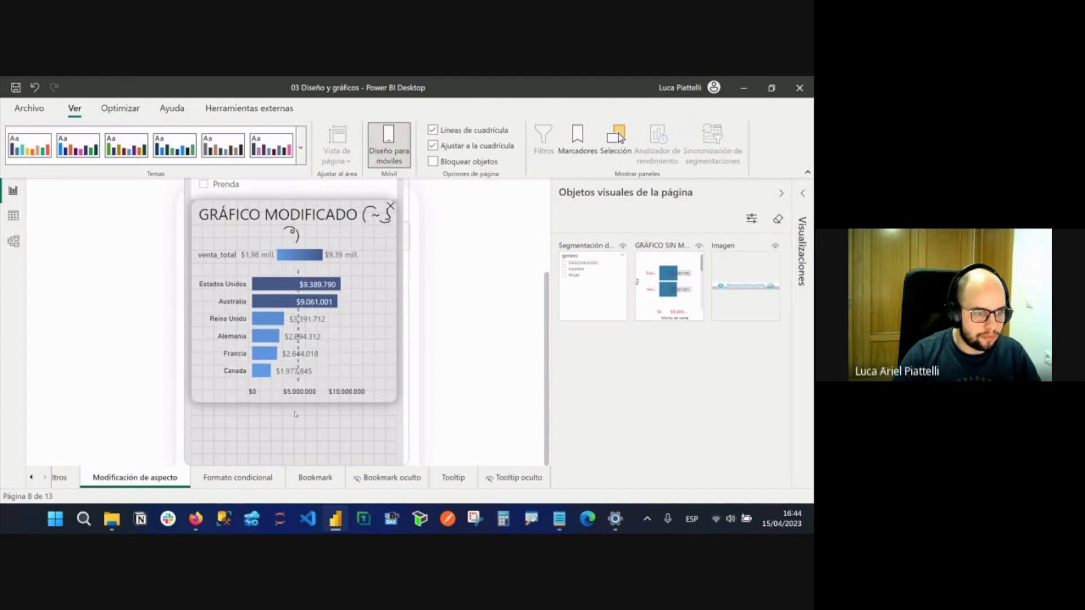
{"action": "scroll", "coordinate": [442, 349], "scroll_direction": "up", "scroll_amount": 2}
{"action": "scroll", "coordinate": [442, 348], "scroll_direction": "down", "scroll_amount": 1}
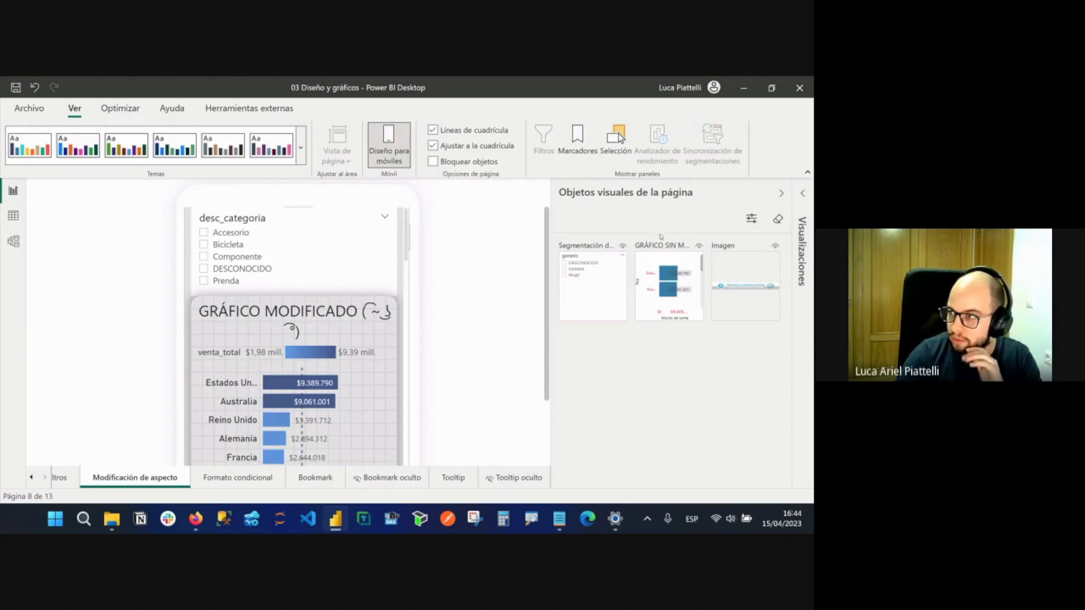
Return from the mobile layout to the desktop page and expand the visualization settings again.
{"action": "left_click", "coordinate": [389, 145]}
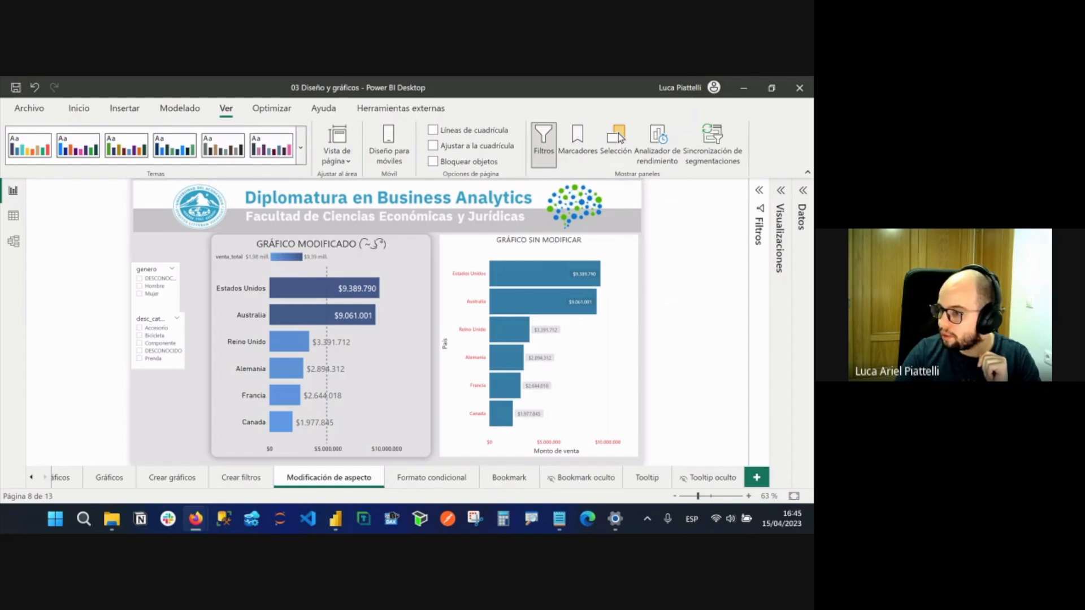
{"action": "left_click", "coordinate": [722, 285]}
{"action": "left_click", "coordinate": [779, 192]}
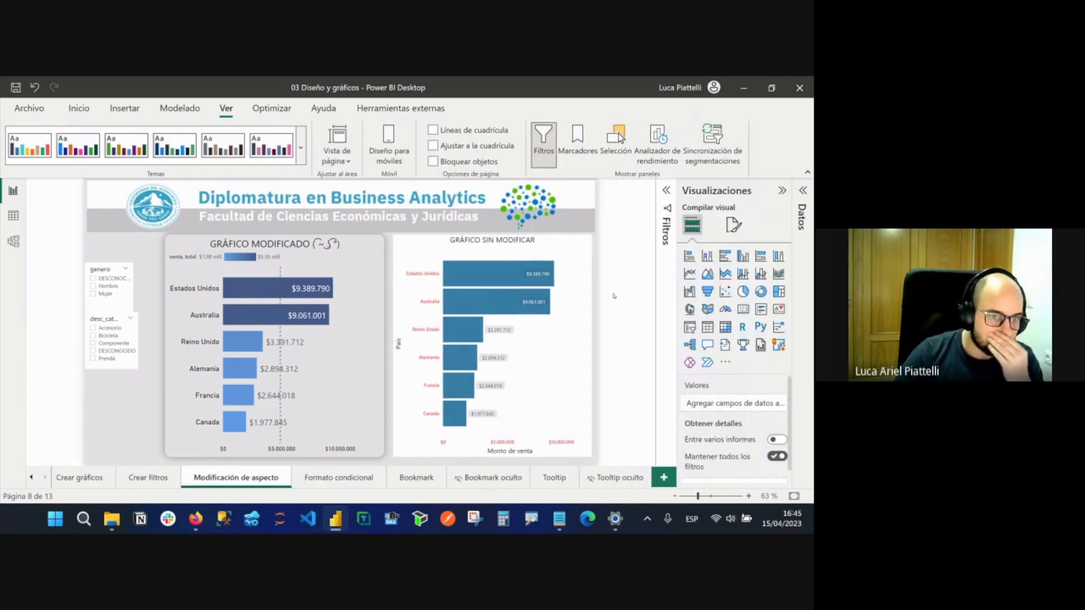
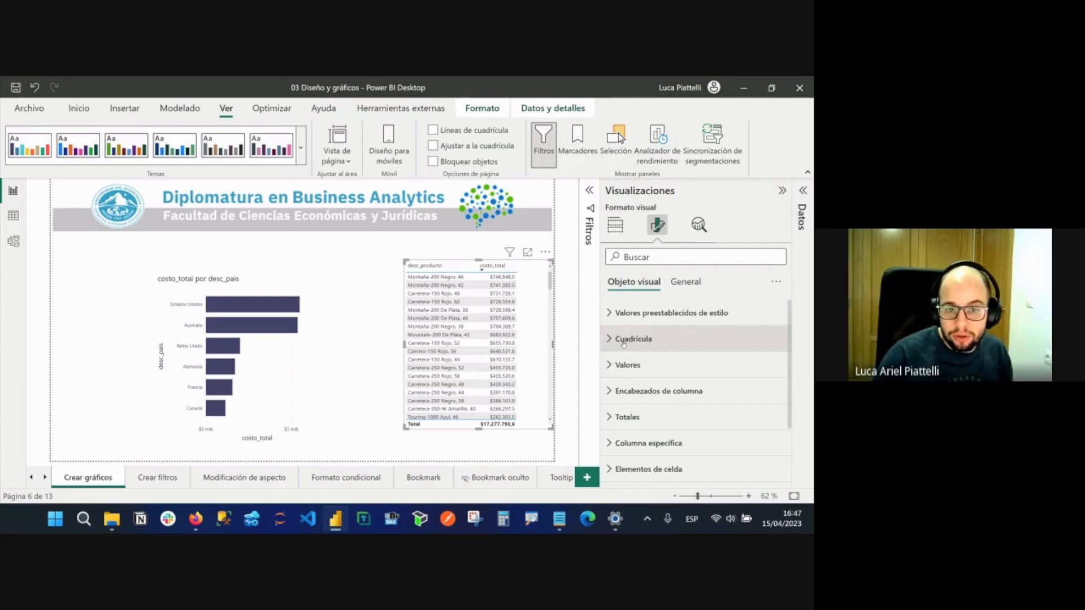
Show the product cost table's style presets (Valores preestablecidos de estilo) and widen the table toward the bar chart.
{"action": "left_click", "coordinate": [684, 321]}
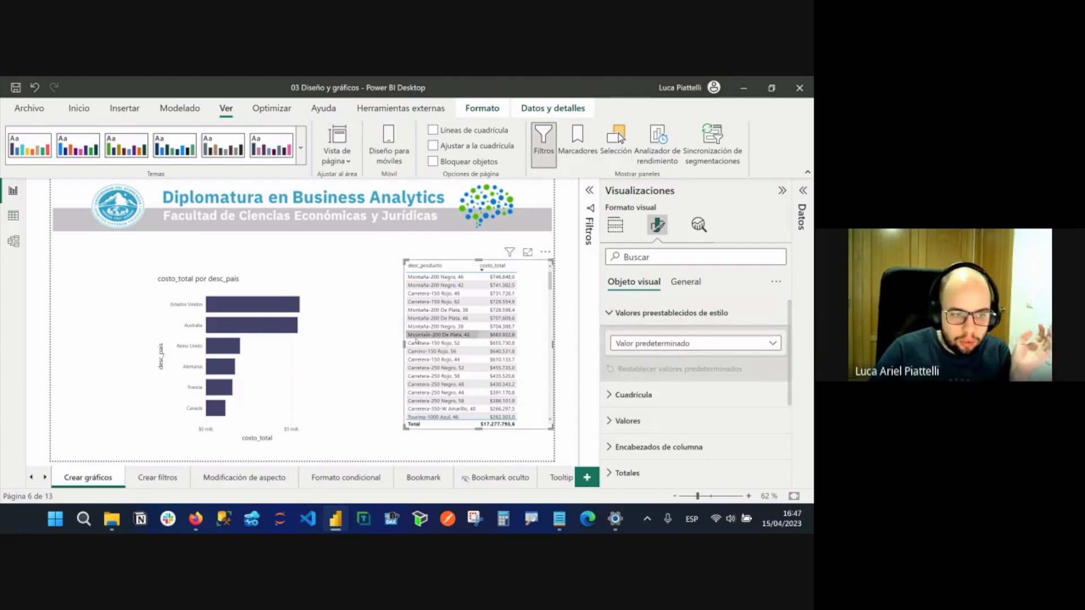
{"action": "left_click_drag", "start_coordinate": [394, 344], "coordinate": [371, 344]}
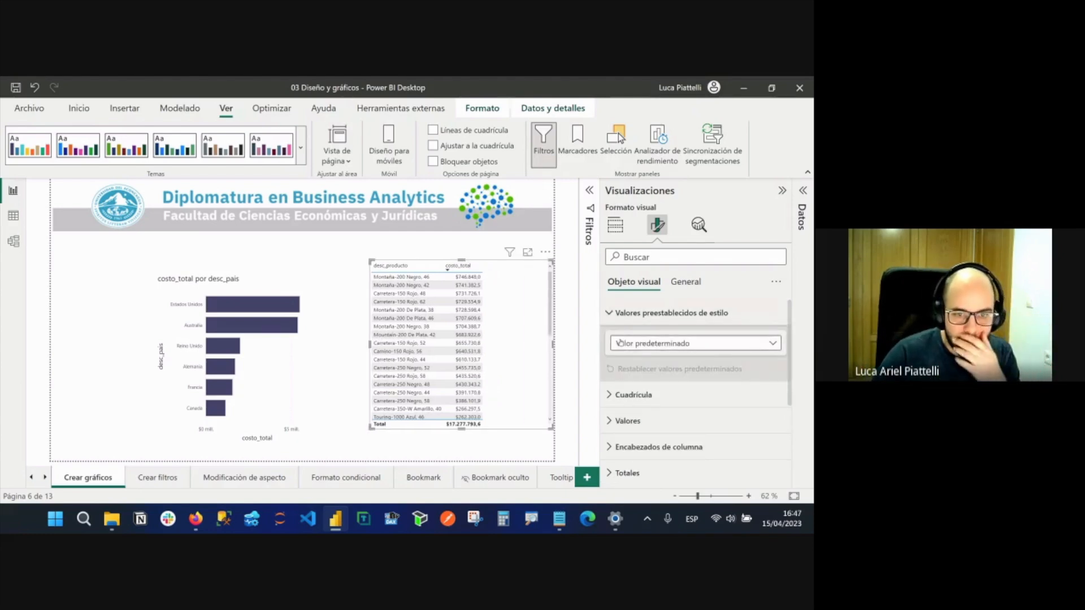
Try table style presets including Filas llamativas, Filas llamativas del encabezado en negrita, Filas alternas and Comprimido, then restore Valor predeterminado.
{"action": "left_click", "coordinate": [712, 343]}
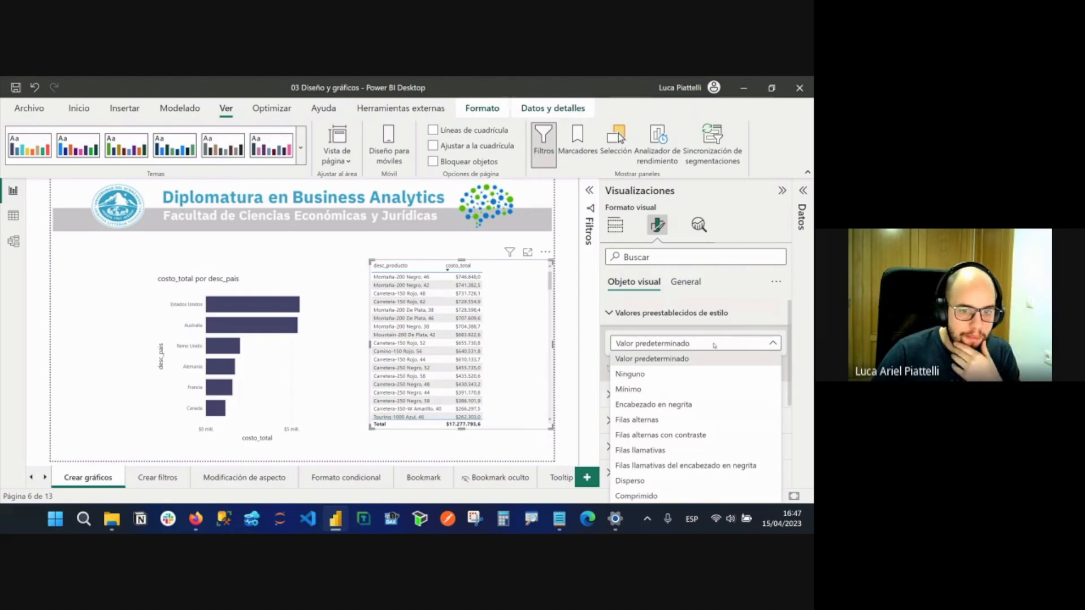
{"action": "left_click", "coordinate": [692, 405]}
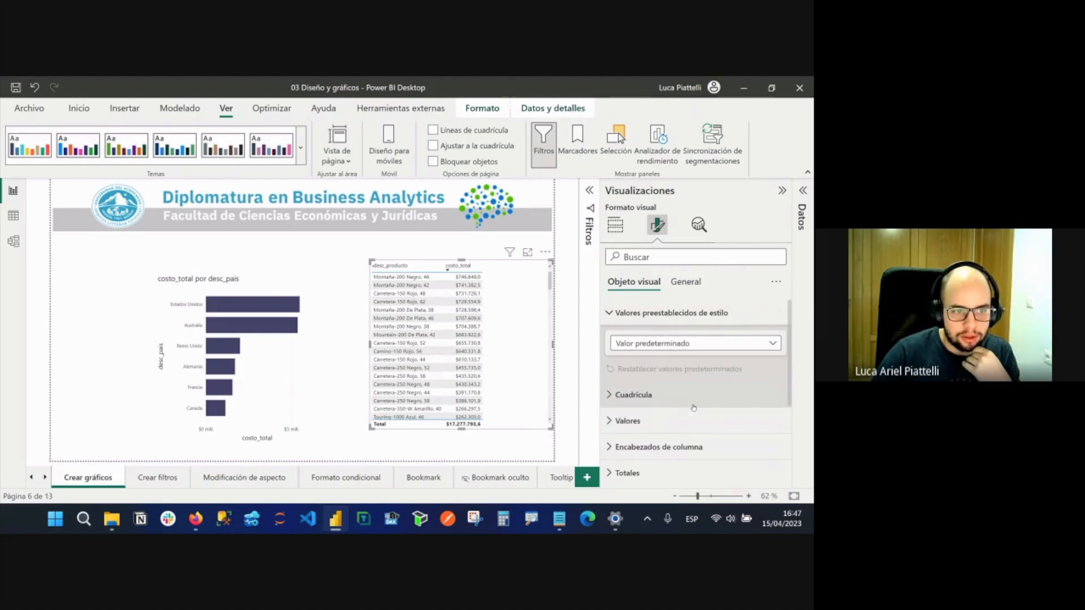
{"action": "left_click", "coordinate": [667, 348]}
{"action": "left_click", "coordinate": [658, 451]}
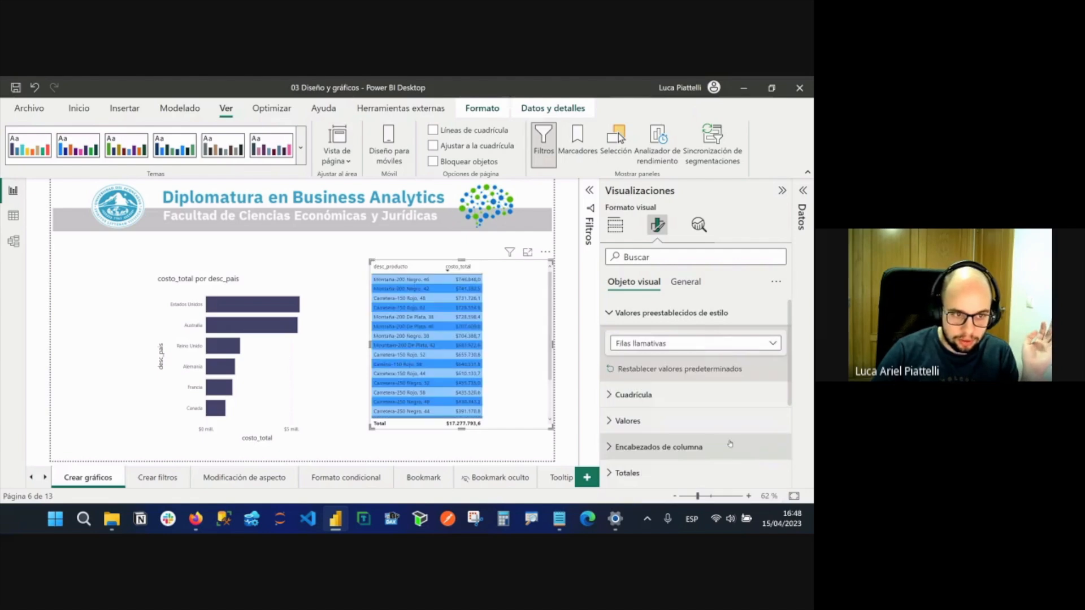
{"action": "left_click", "coordinate": [655, 350]}
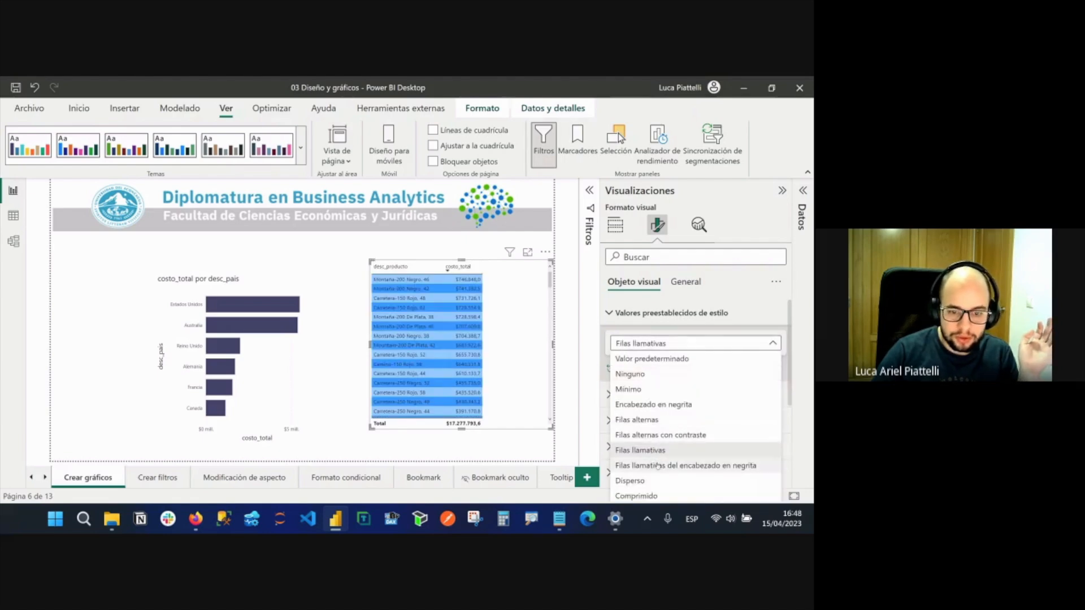
{"action": "left_click", "coordinate": [658, 465]}
{"action": "left_click", "coordinate": [648, 345]}
{"action": "left_click", "coordinate": [658, 418]}
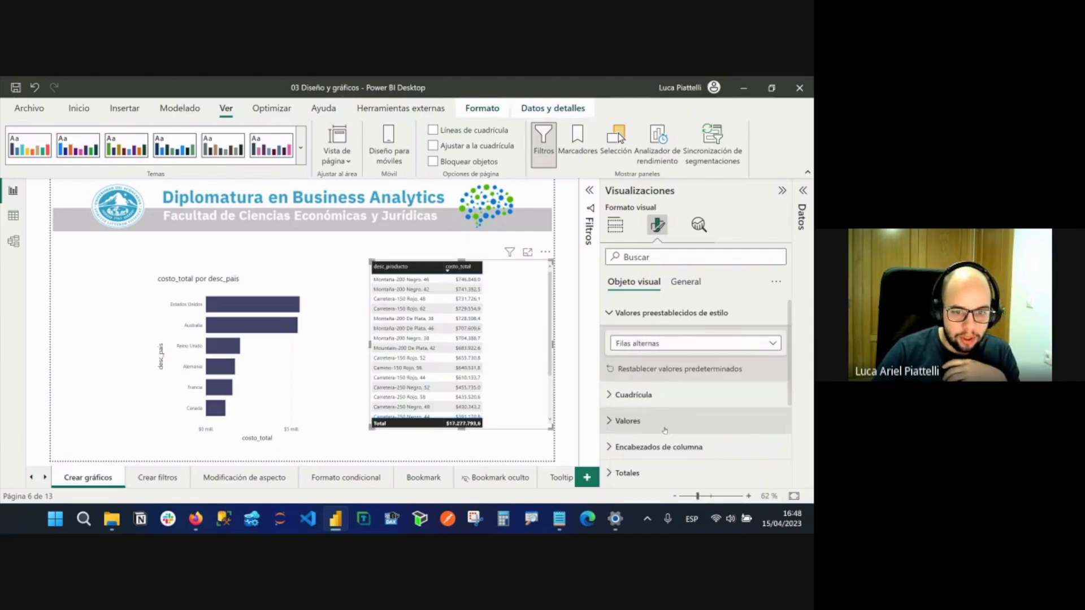
{"action": "left_click", "coordinate": [670, 346]}
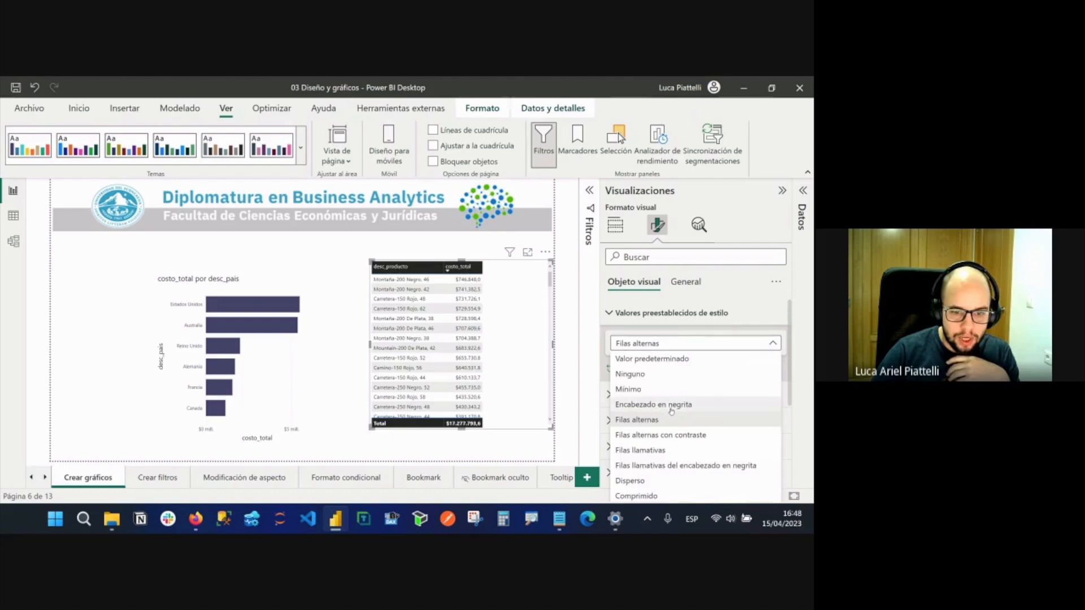
{"action": "left_click", "coordinate": [645, 495]}
{"action": "left_click", "coordinate": [668, 345]}
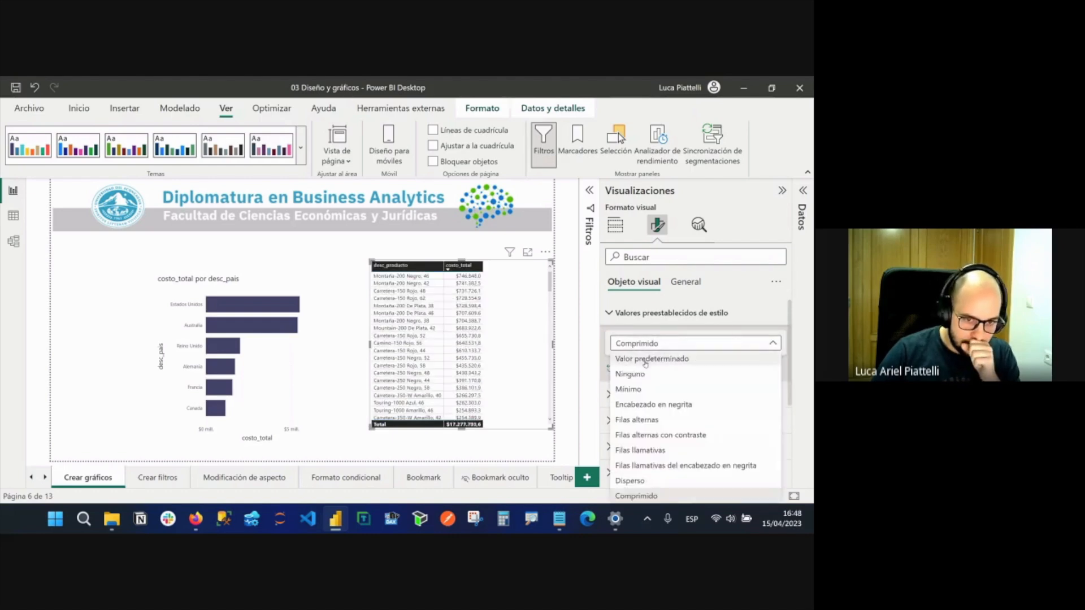
{"action": "left_click", "coordinate": [645, 359]}
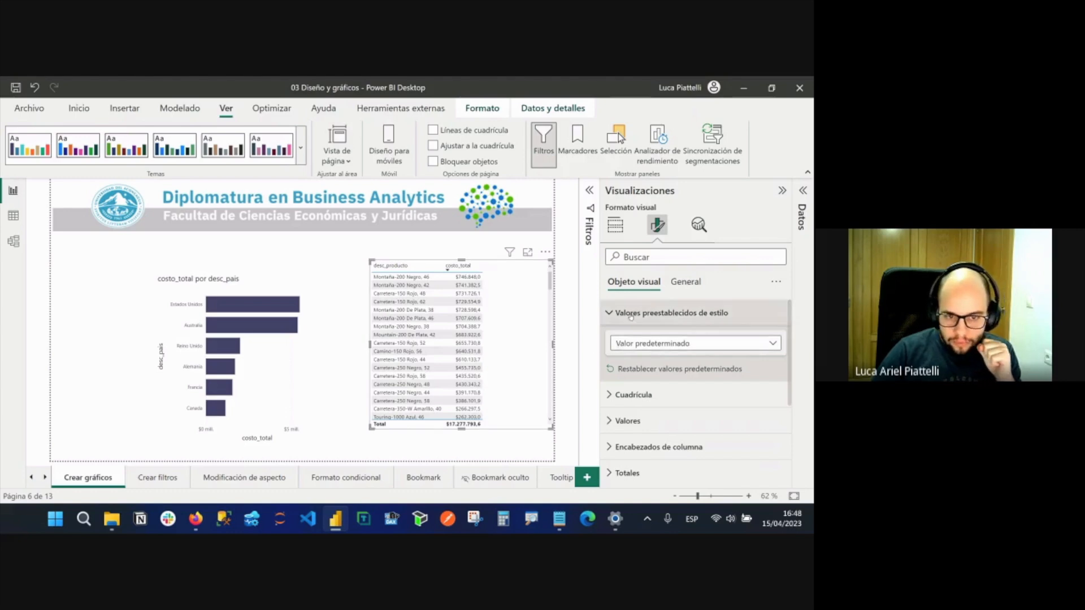
Widen the visualization settings and set the color of the table's horizontal gridlines (Líneas de cuadrícula horizontales) to light blue.
{"action": "left_click", "coordinate": [608, 313]}
{"action": "left_click", "coordinate": [607, 340]}
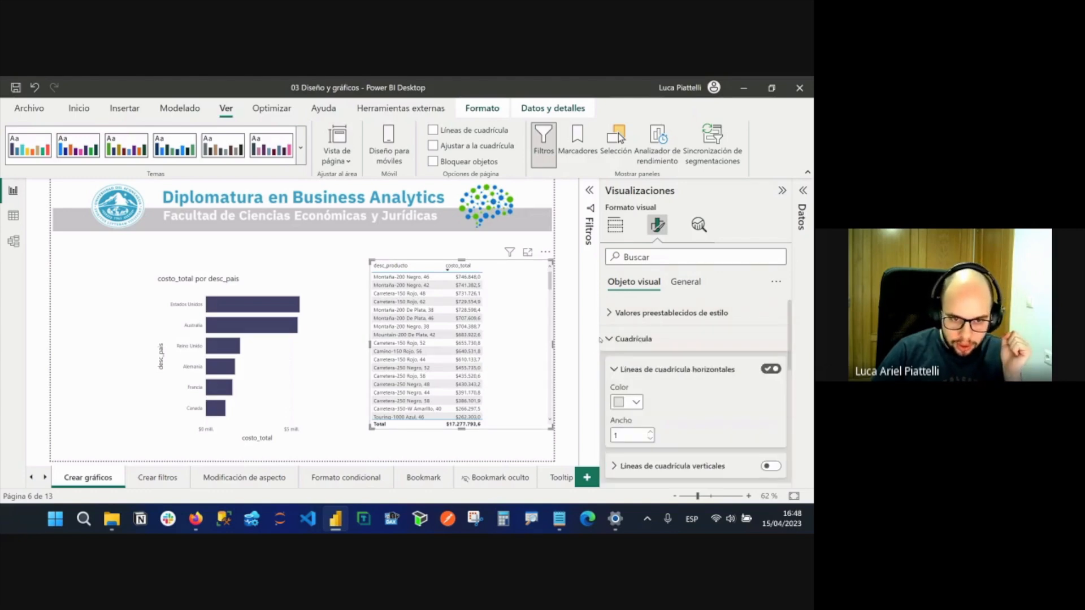
{"action": "left_click_drag", "start_coordinate": [600, 338], "coordinate": [573, 338]}
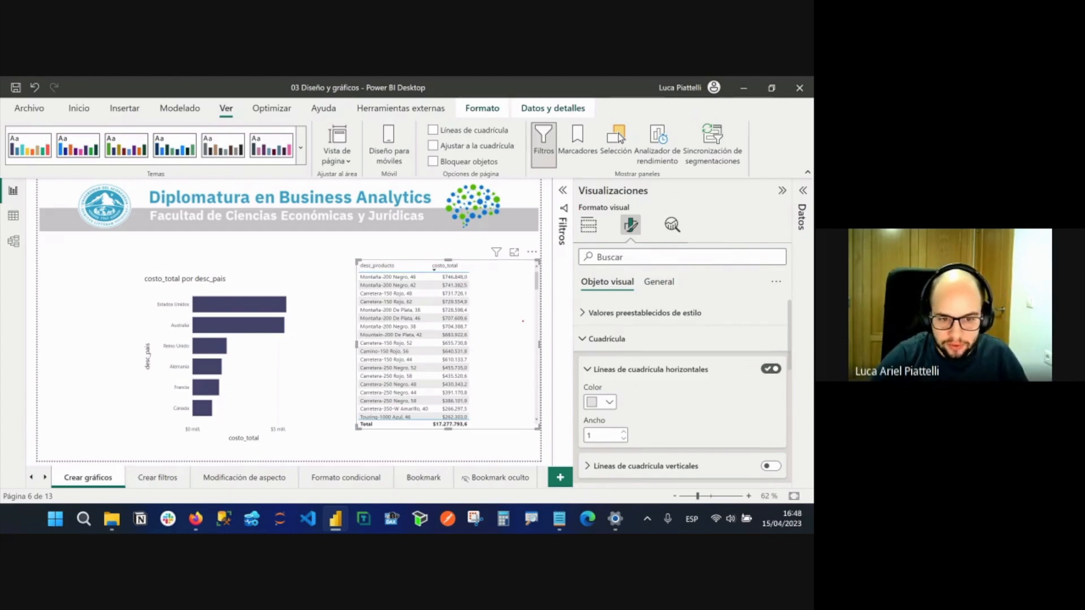
{"action": "left_click", "coordinate": [608, 402]}
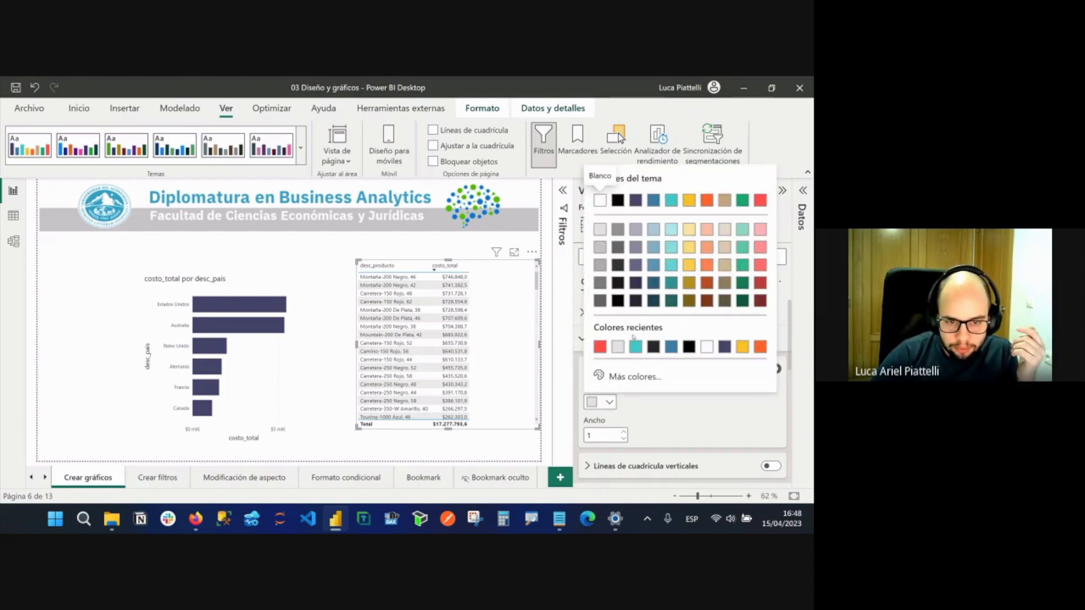
{"action": "left_click", "coordinate": [654, 229]}
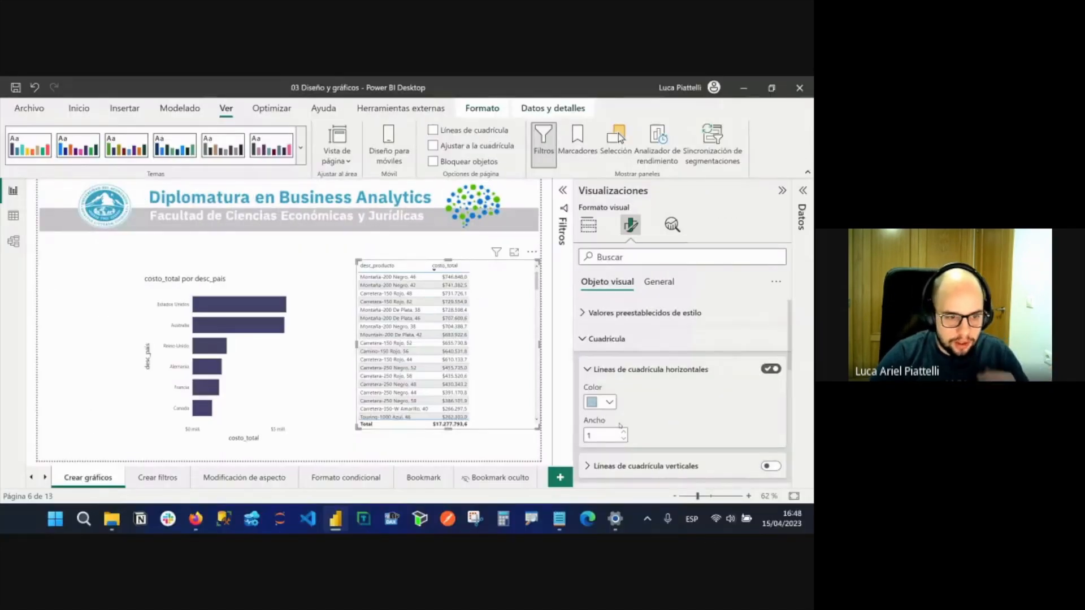
Increase the width (Ancho) of the table's horizontal gridlines to 10.
{"action": "left_click", "coordinate": [624, 432]}
{"action": "left_click", "coordinate": [624, 432]}
{"action": "left_click", "coordinate": [624, 432]}
{"action": "left_click", "coordinate": [624, 432]}
{"action": "left_click", "coordinate": [624, 432]}
{"action": "left_click", "coordinate": [624, 432]}
{"action": "left_click", "coordinate": [624, 431]}
{"action": "left_click", "coordinate": [624, 431]}
{"action": "left_click", "coordinate": [624, 432]}
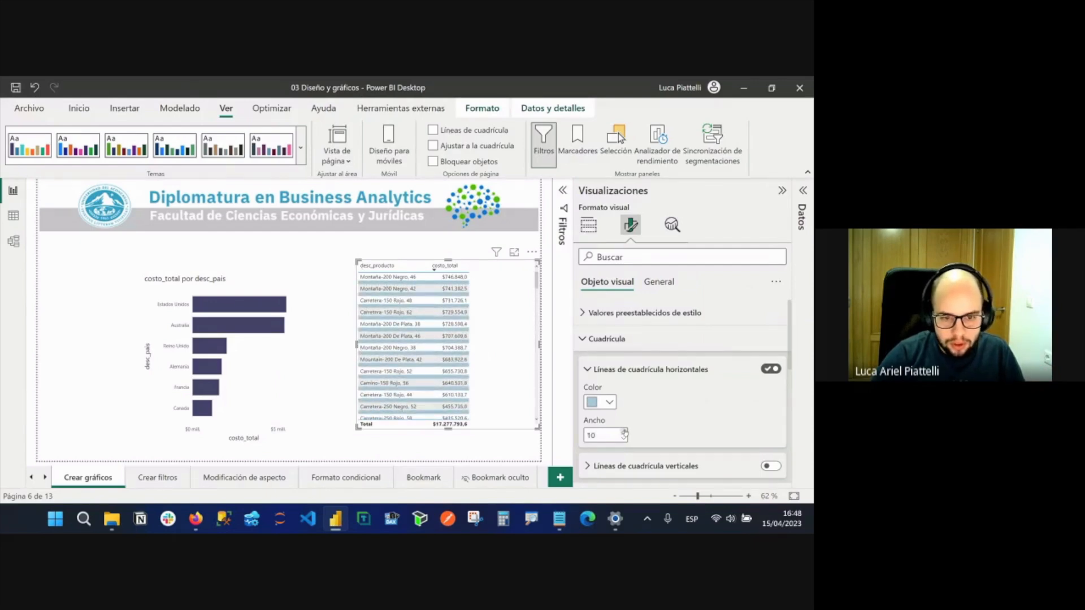
Turn off the table's horizontal gridlines, expand the vertical gridline options briefly and close the Cuadrícula settings.
{"action": "left_click", "coordinate": [771, 369]}
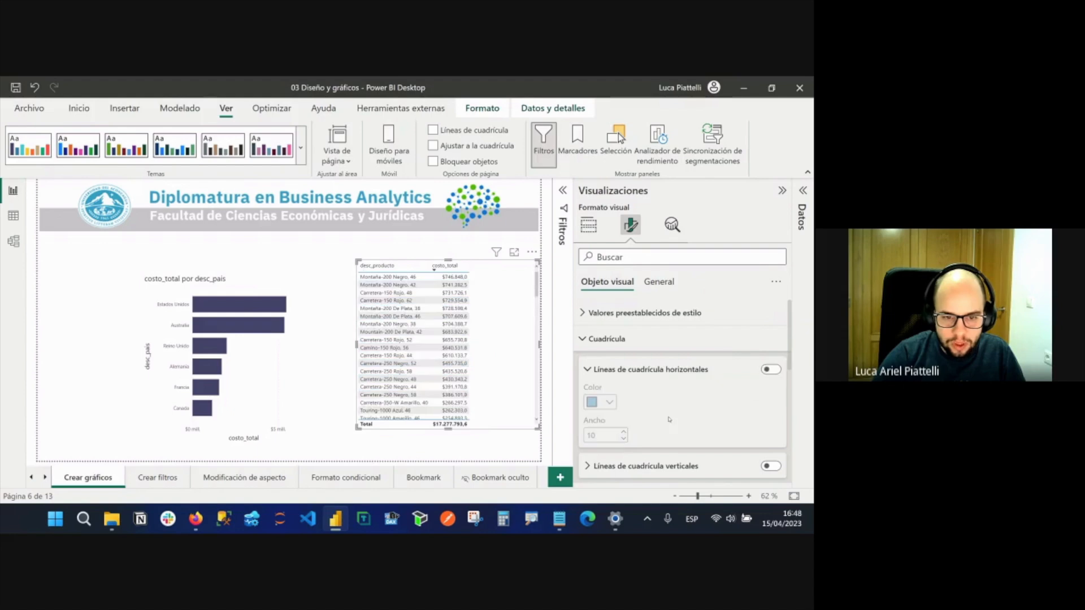
{"action": "left_click", "coordinate": [647, 463]}
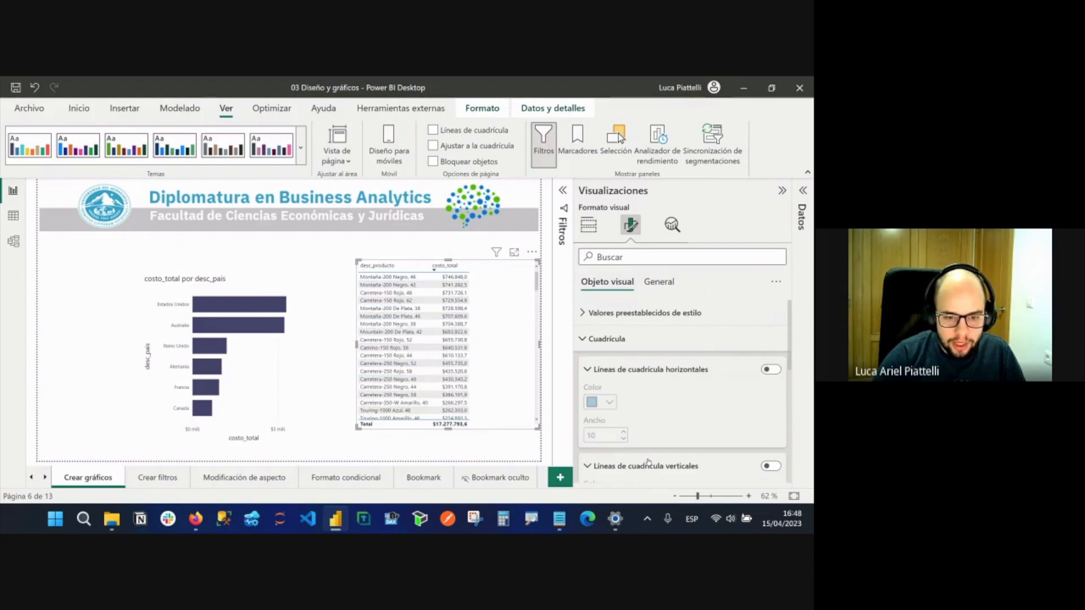
{"action": "left_click", "coordinate": [611, 340]}
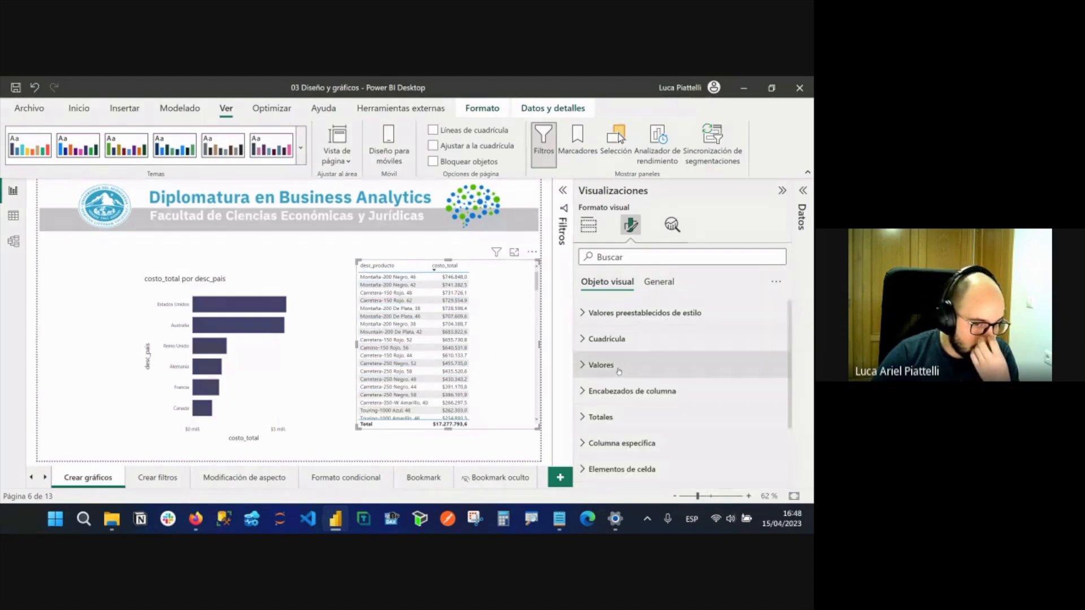
Set the font size of the table's values (Valores) to 12 and extend the table downward to the page's lower edge.
{"action": "left_click", "coordinate": [618, 370]}
{"action": "scroll", "coordinate": [742, 377], "scroll_direction": "down", "scroll_amount": 1}
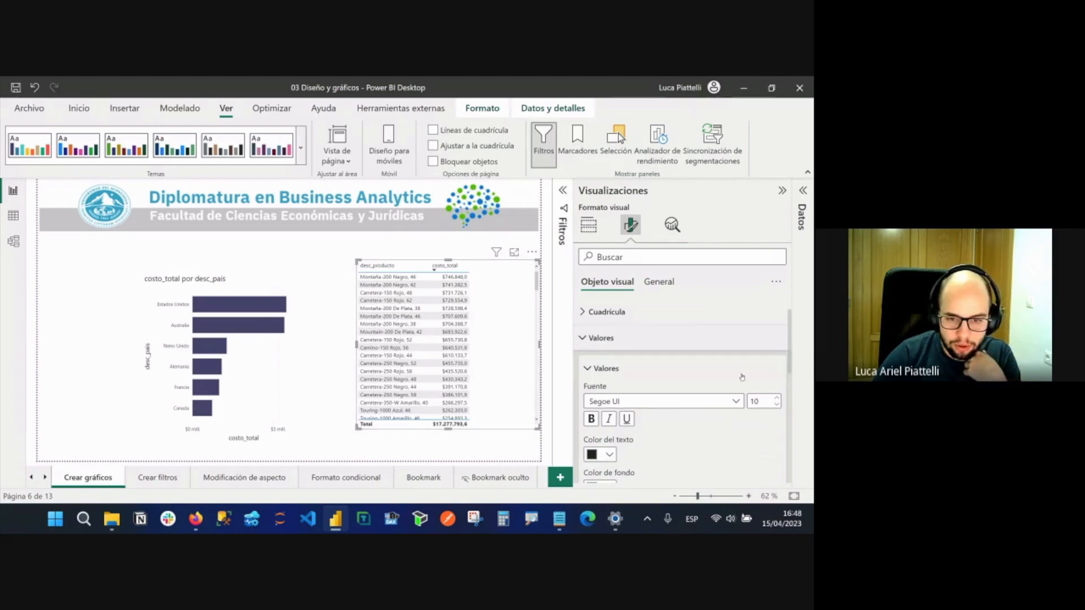
{"action": "left_click", "coordinate": [778, 398]}
{"action": "left_click", "coordinate": [777, 398]}
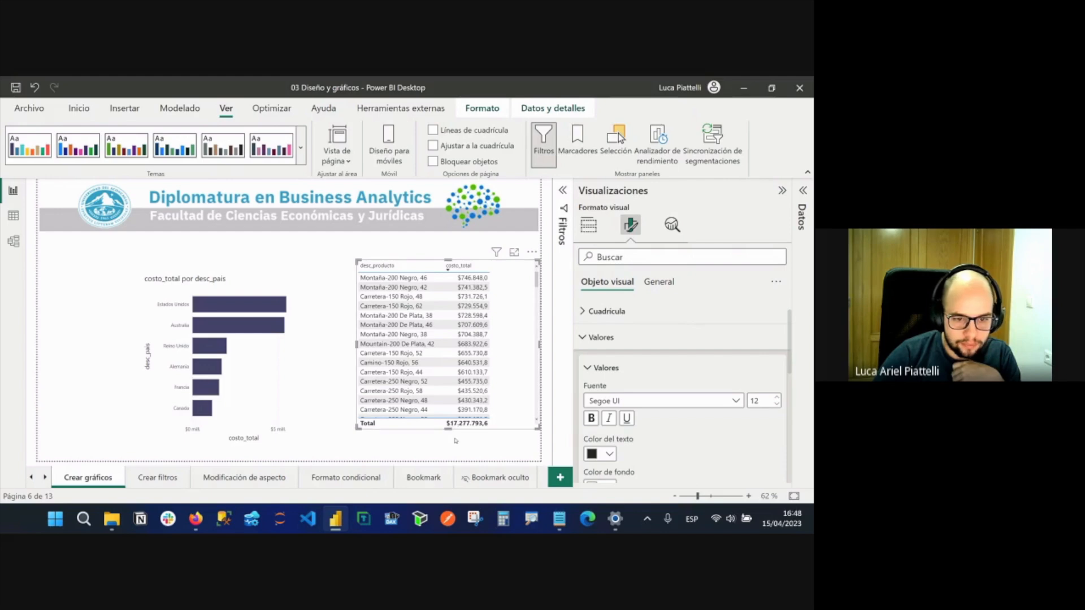
{"action": "left_click_drag", "start_coordinate": [456, 441], "coordinate": [452, 459]}
Try bold formatting on the table's values, then remove it.
{"action": "left_click", "coordinate": [591, 419]}
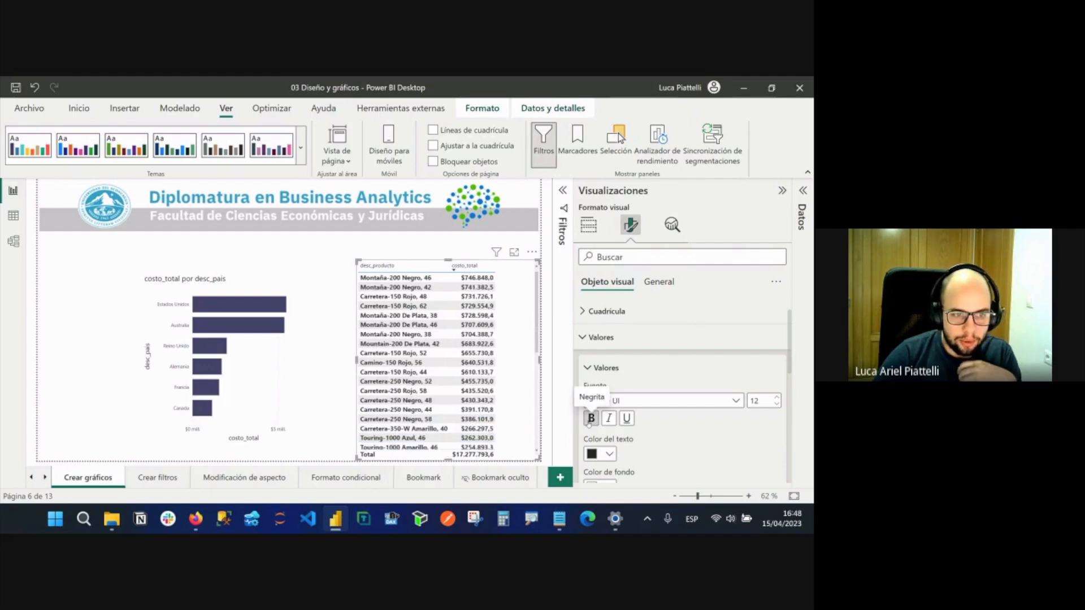
{"action": "left_click", "coordinate": [590, 418]}
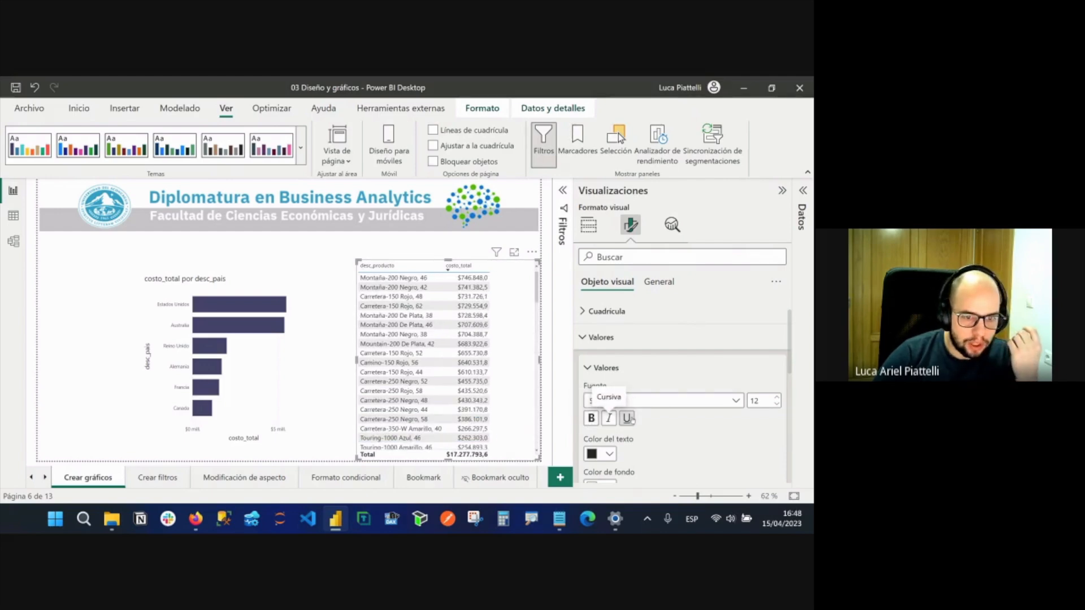
{"action": "scroll", "coordinate": [616, 421], "scroll_direction": "down", "scroll_amount": 1}
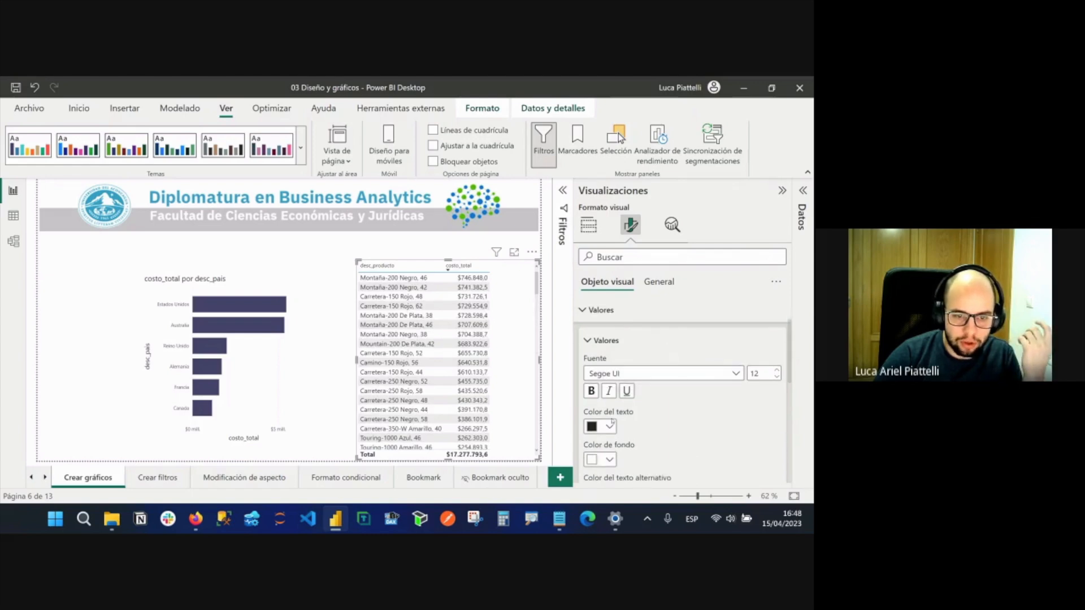
Set the text color of the table's values to dark gray and look at the background color choices.
{"action": "left_click", "coordinate": [611, 425]}
{"action": "left_click", "coordinate": [605, 327]}
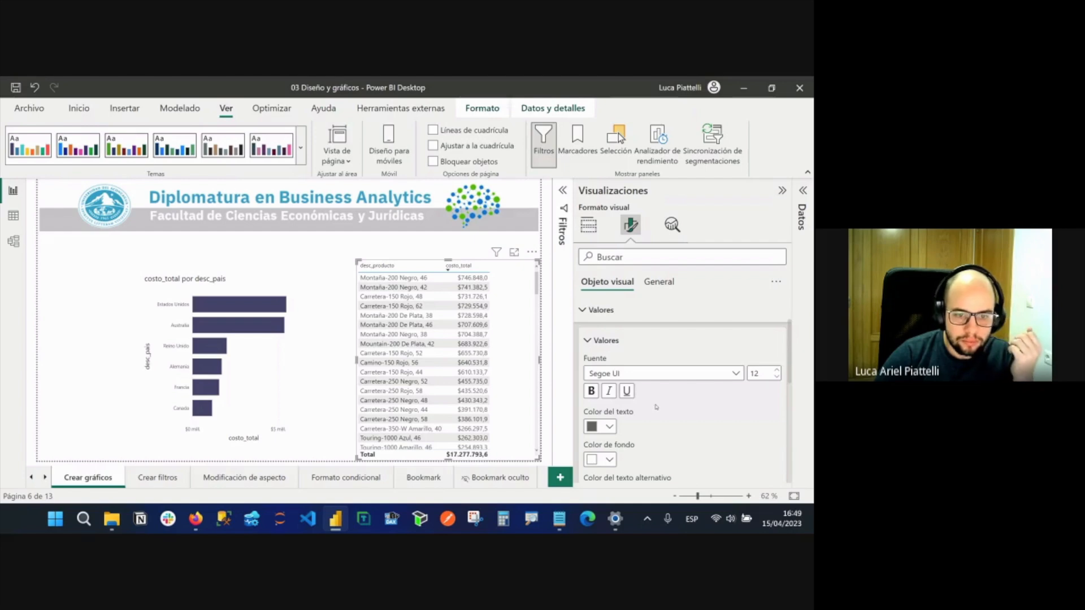
{"action": "scroll", "coordinate": [655, 403], "scroll_direction": "down", "scroll_amount": 1}
{"action": "left_click", "coordinate": [610, 433]}
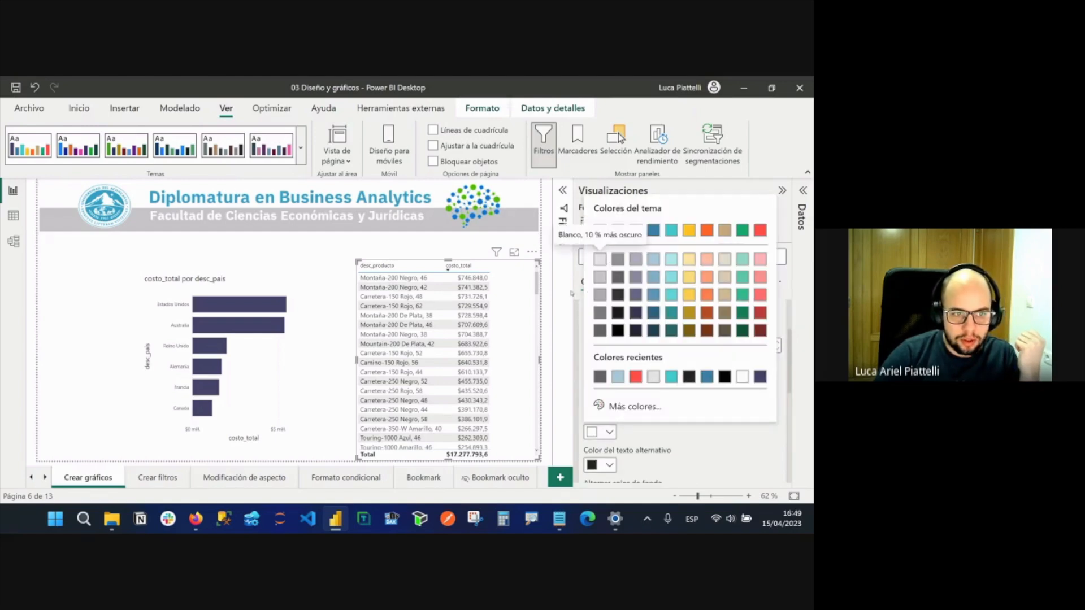
{"action": "left_click", "coordinate": [655, 427]}
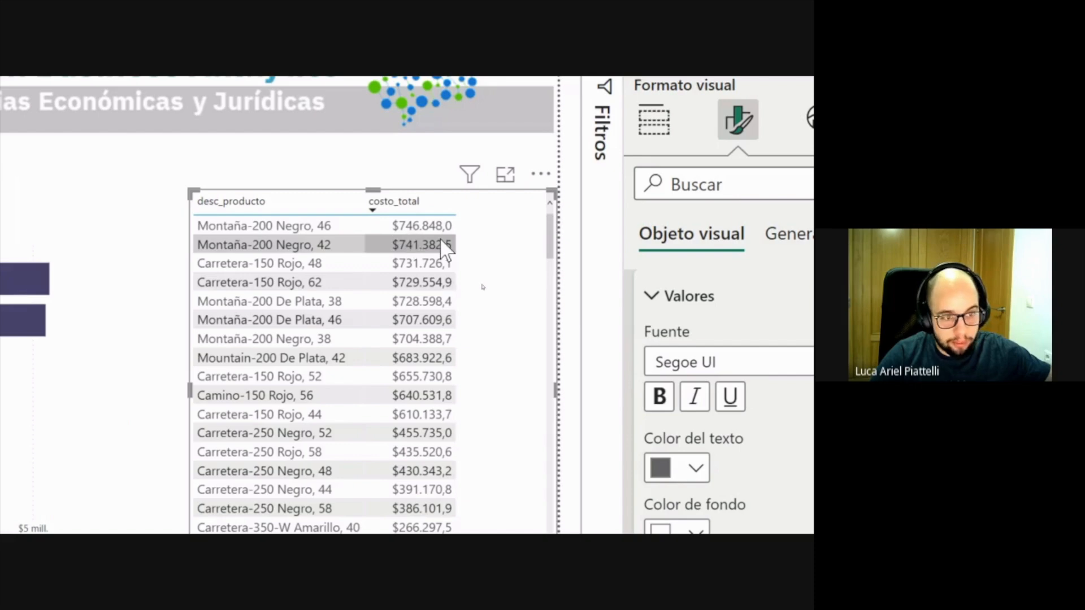
{"action": "mouse_move", "coordinate": [446, 229]}
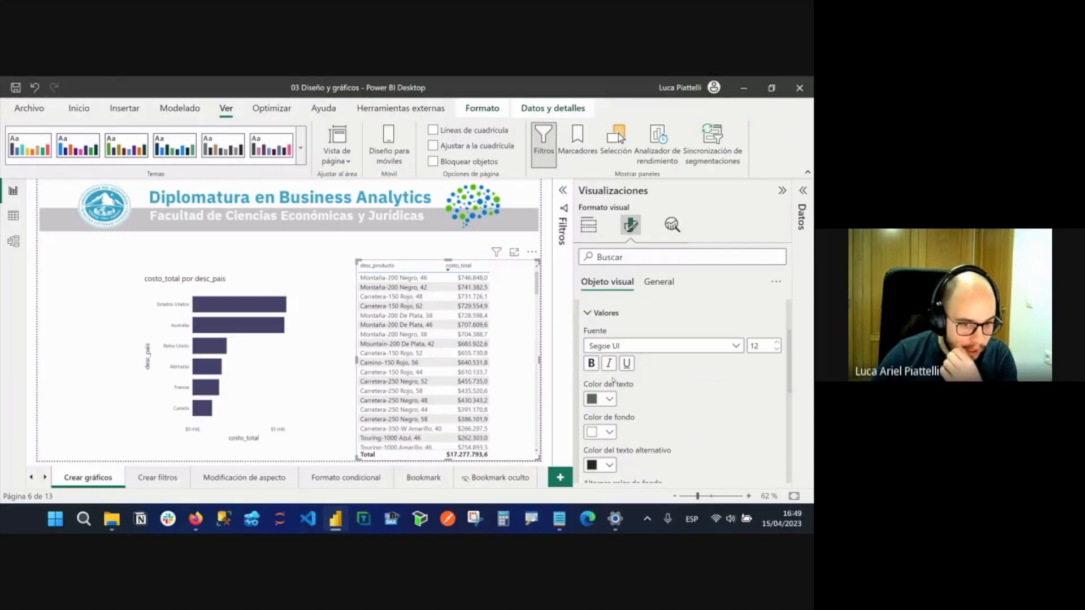
Try red as the text color of the table's values, then restore dark gray.
{"action": "left_click", "coordinate": [609, 399]}
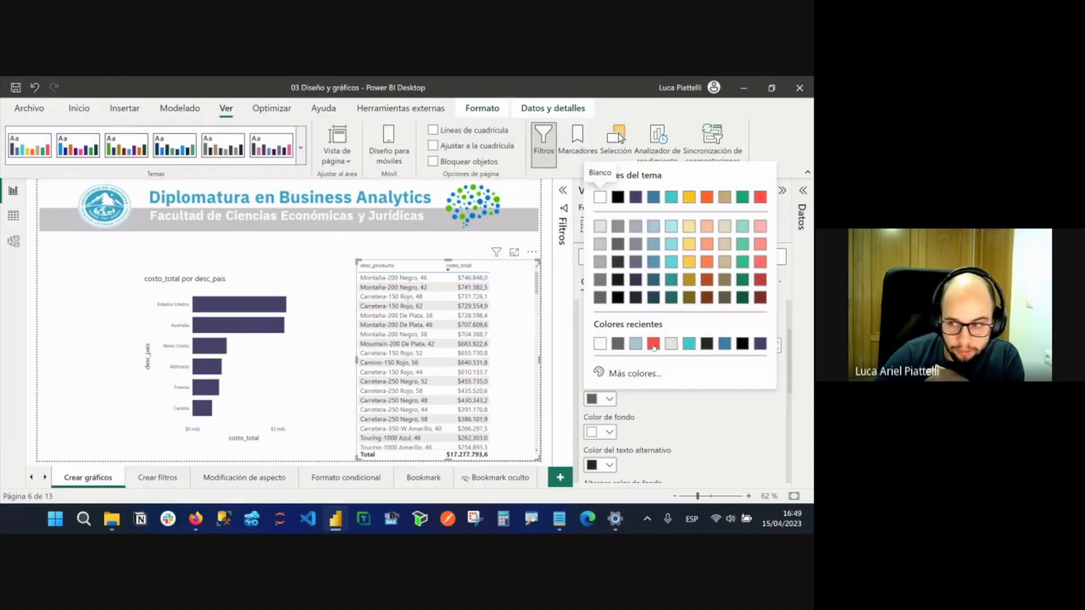
{"action": "left_click", "coordinate": [654, 344]}
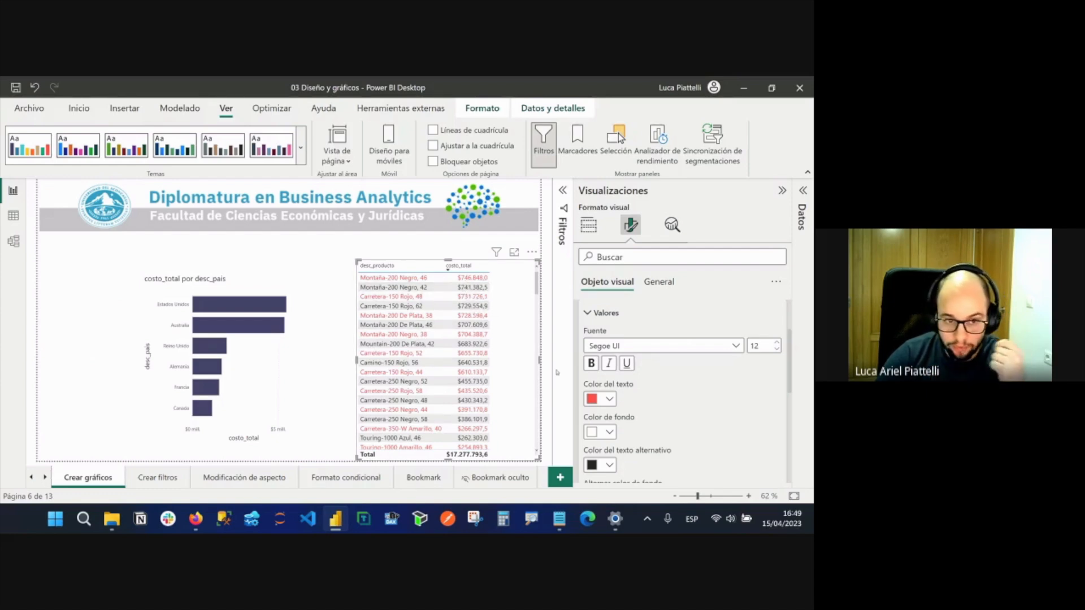
{"action": "left_click", "coordinate": [605, 399]}
{"action": "left_click", "coordinate": [601, 298]}
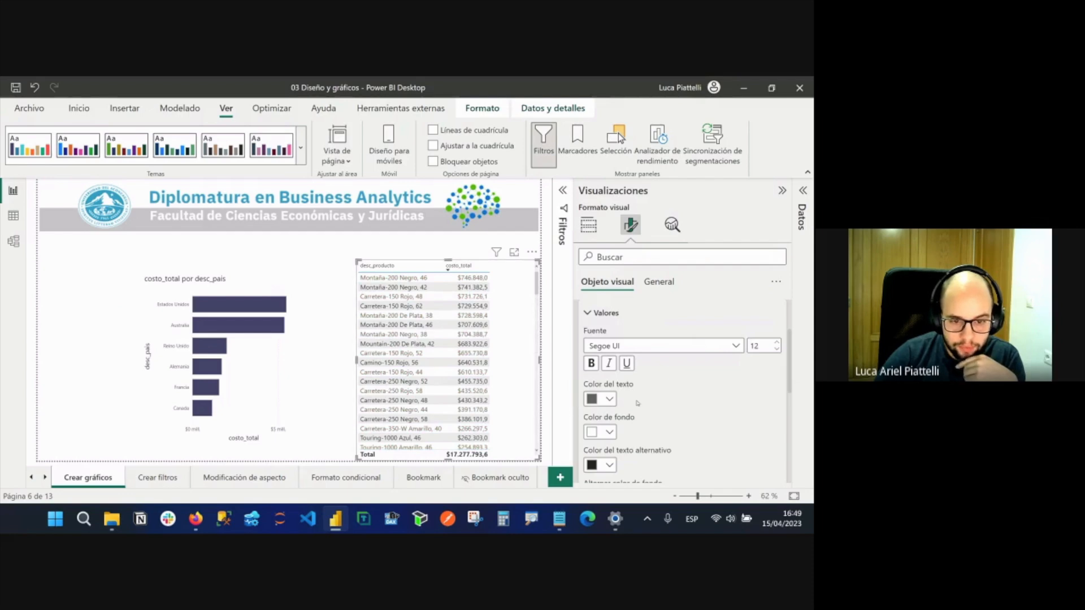
Set the alternate text color (Color del texto alternativo) of the table's values to the same dark gray.
{"action": "scroll", "coordinate": [638, 403], "scroll_direction": "down", "scroll_amount": 1}
{"action": "left_click", "coordinate": [615, 411]}
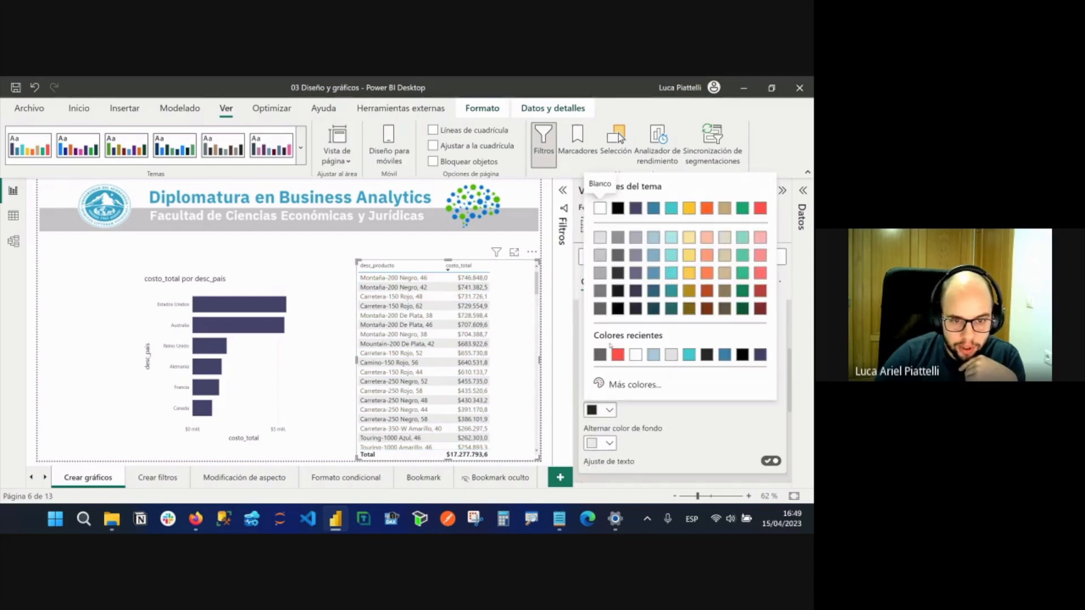
{"action": "left_click", "coordinate": [601, 354]}
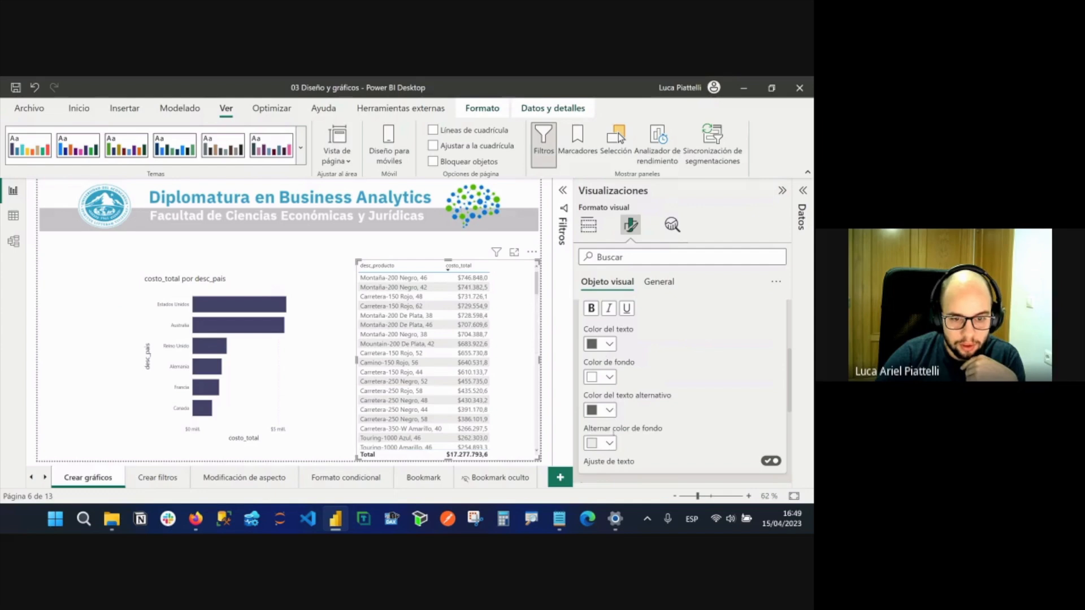
Try light blue as the alternate row background (Alternar color de fondo), then set it to light beige and close the Valores settings.
{"action": "left_click", "coordinate": [599, 443]}
{"action": "left_click", "coordinate": [653, 271]}
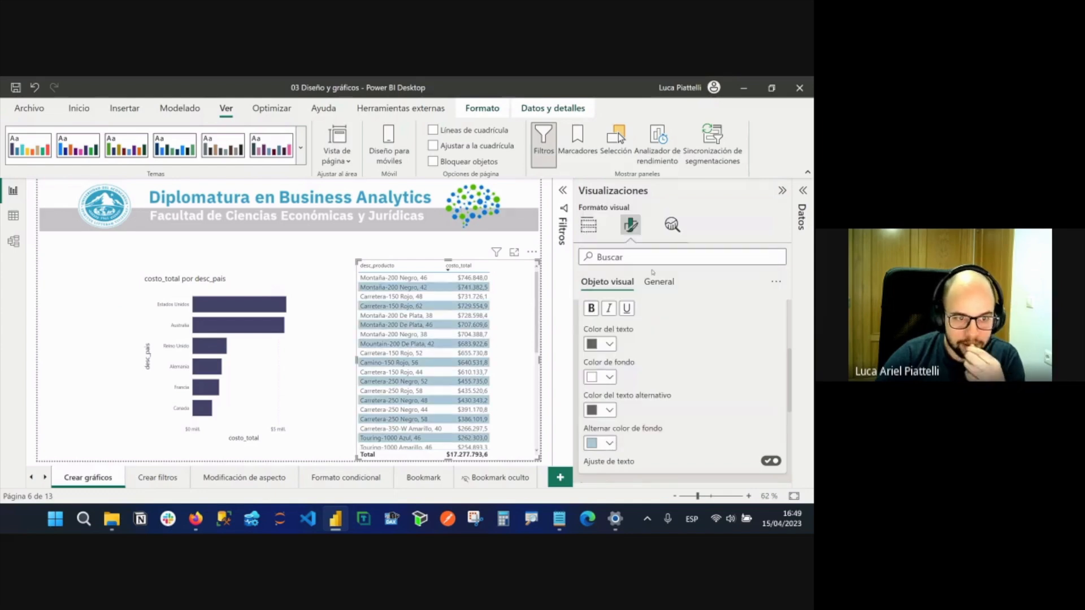
{"action": "left_click", "coordinate": [592, 443]}
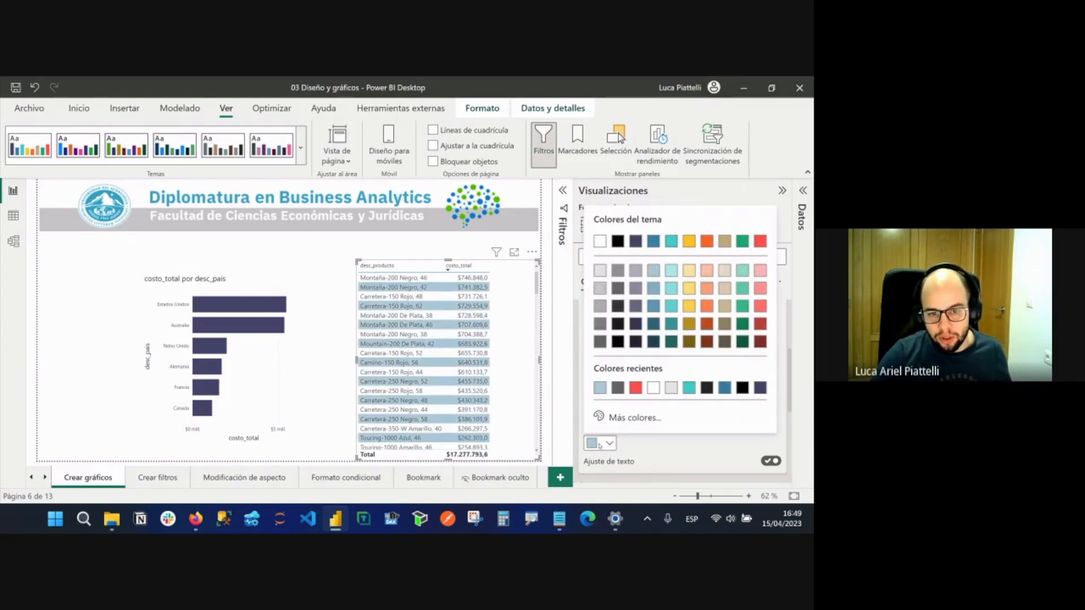
{"action": "left_click", "coordinate": [726, 272]}
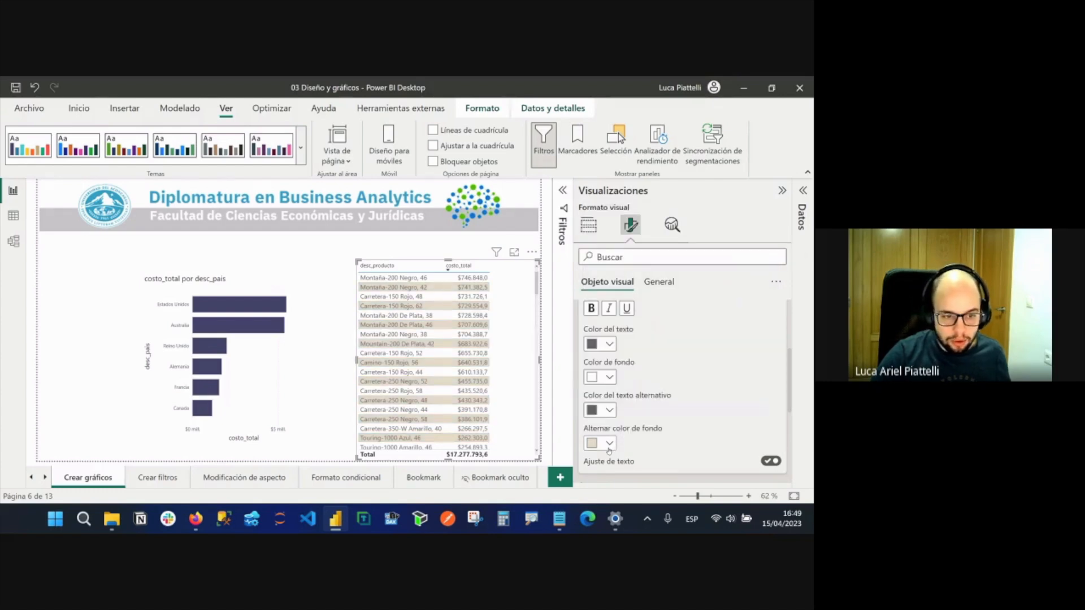
{"action": "scroll", "coordinate": [649, 424], "scroll_direction": "down", "scroll_amount": 1}
{"action": "scroll", "coordinate": [678, 395], "scroll_direction": "up", "scroll_amount": 4}
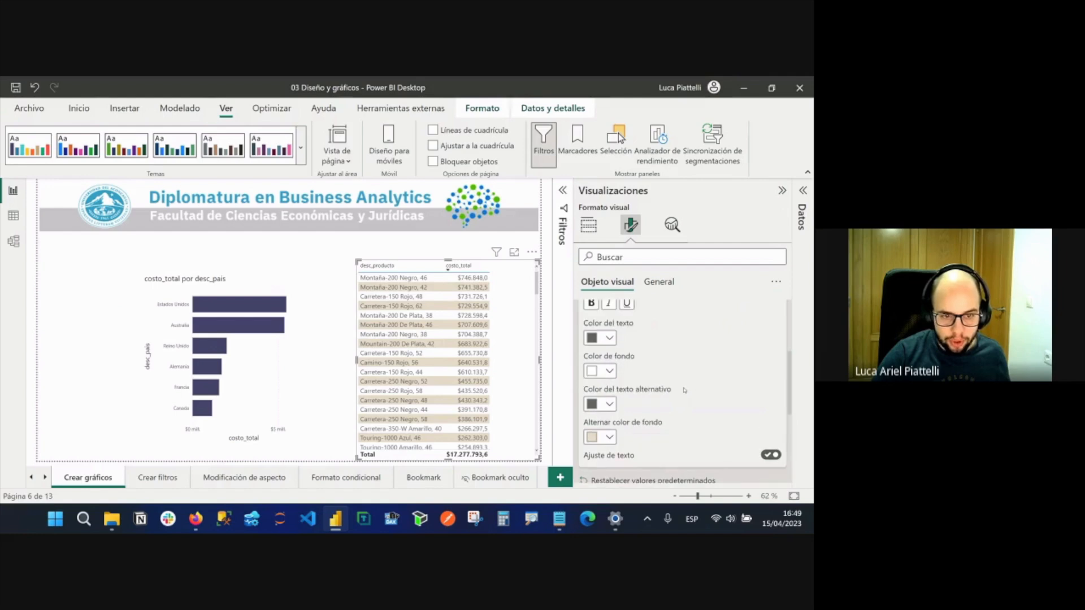
{"action": "left_click", "coordinate": [656, 334]}
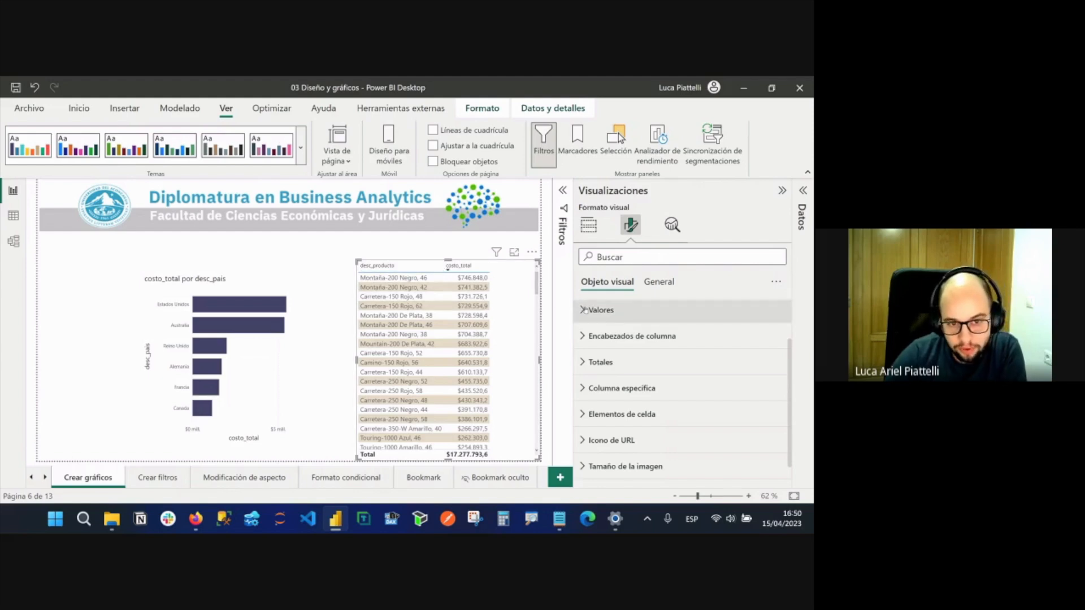
Format the table's column headers (Encabezados de columna) with font size 13 and bold text.
{"action": "left_click", "coordinate": [610, 335]}
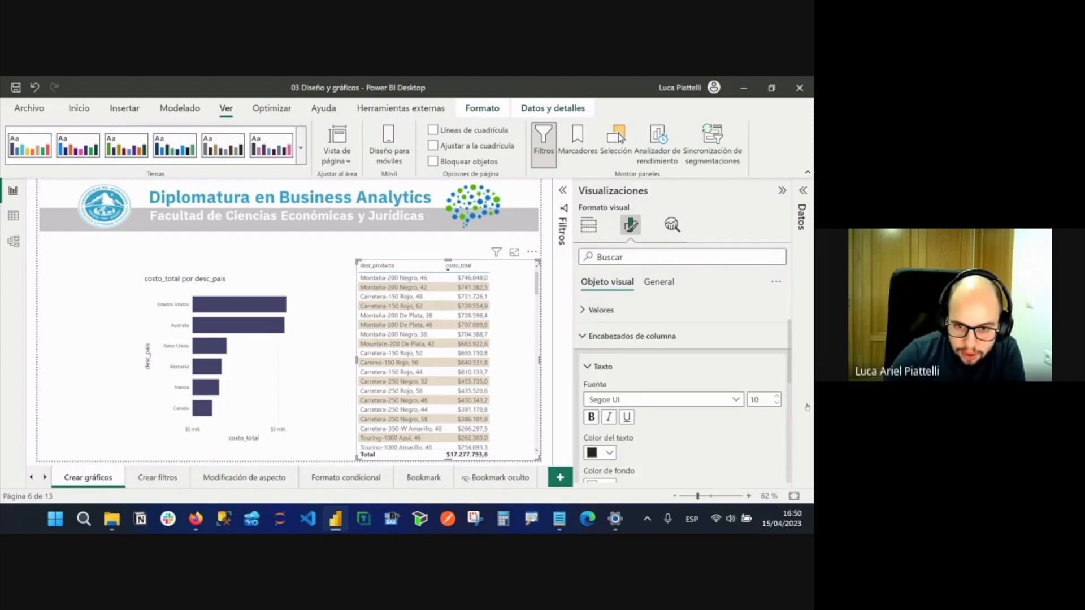
{"action": "left_click", "coordinate": [777, 398]}
{"action": "left_click", "coordinate": [777, 397]}
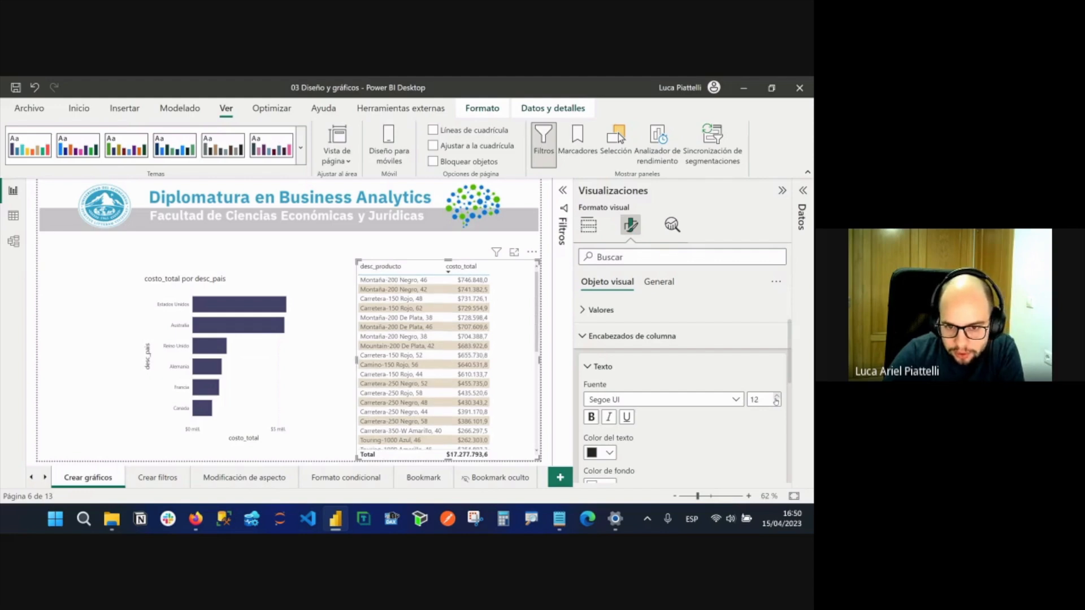
{"action": "left_click", "coordinate": [777, 398]}
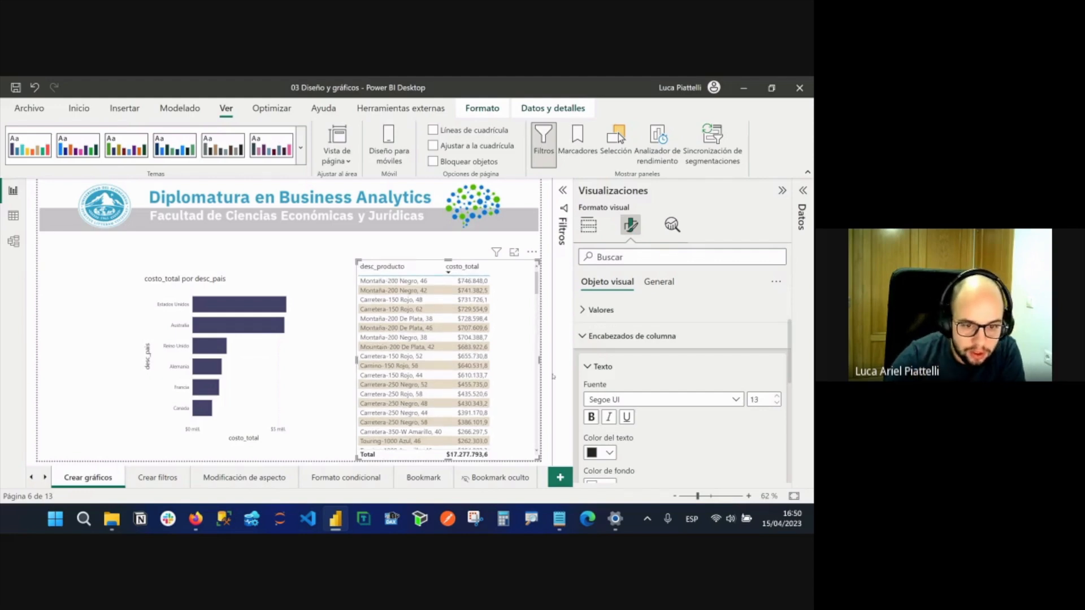
{"action": "left_click", "coordinate": [591, 417]}
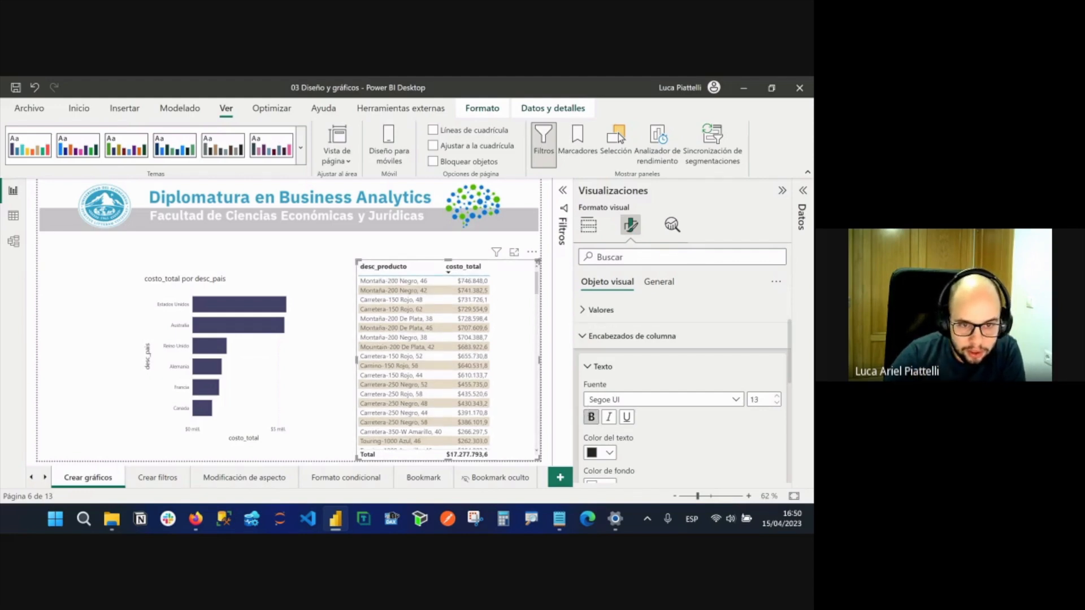
Rename the table's desc_producto column to Producto and costo_total to Costo, then return to the table's format settings.
{"action": "left_click", "coordinate": [588, 225]}
{"action": "double_click", "coordinate": [619, 355]}
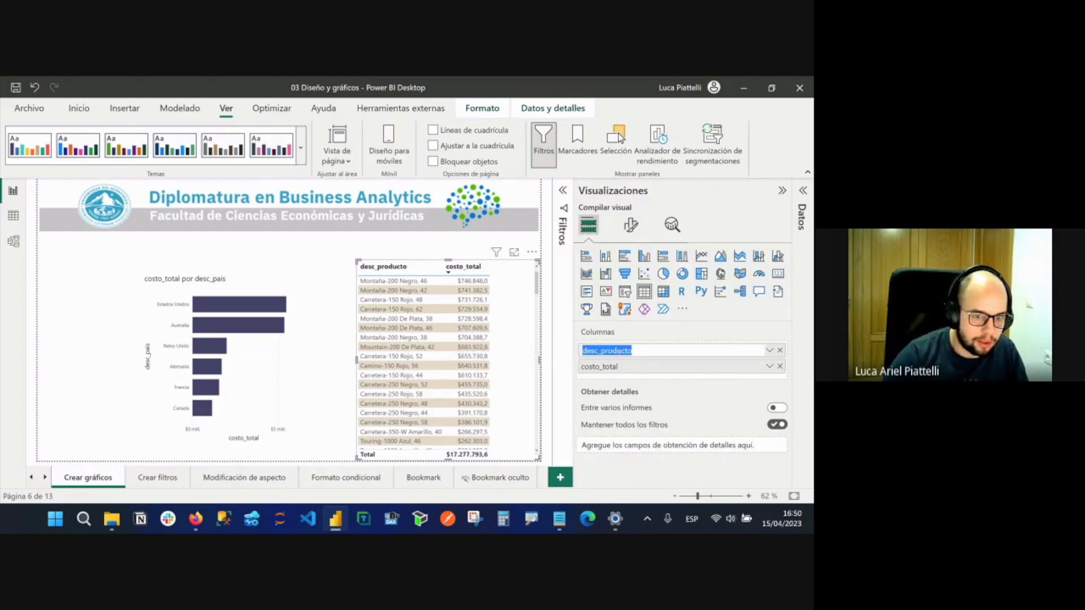
{"action": "type", "text": "Producto"}
{"action": "key", "text": "Return"}
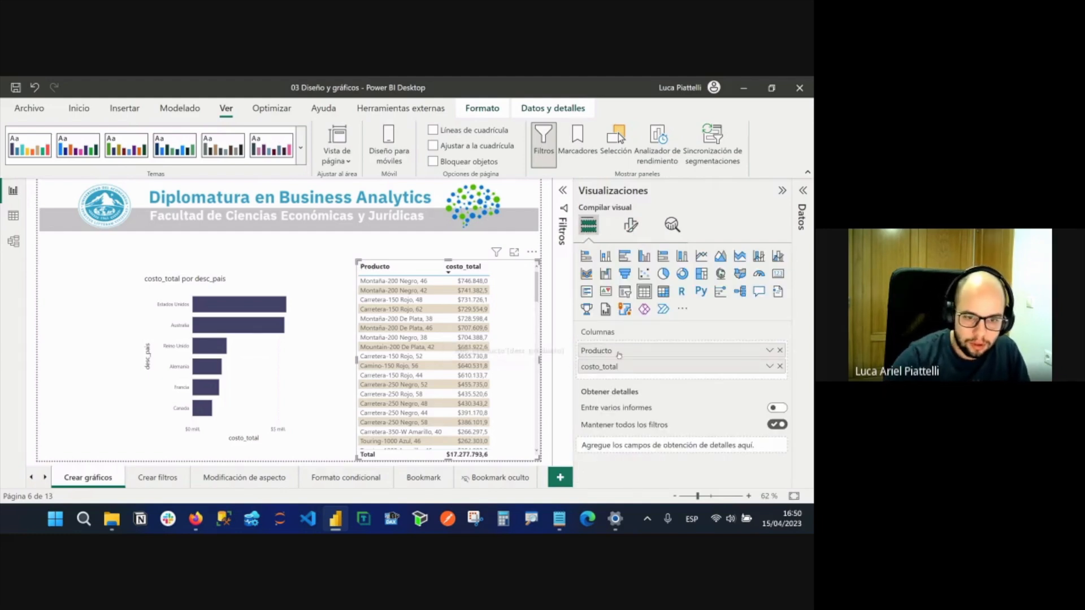
{"action": "double_click", "coordinate": [605, 367]}
{"action": "type", "text": "Costo"}
{"action": "key", "text": "Return"}
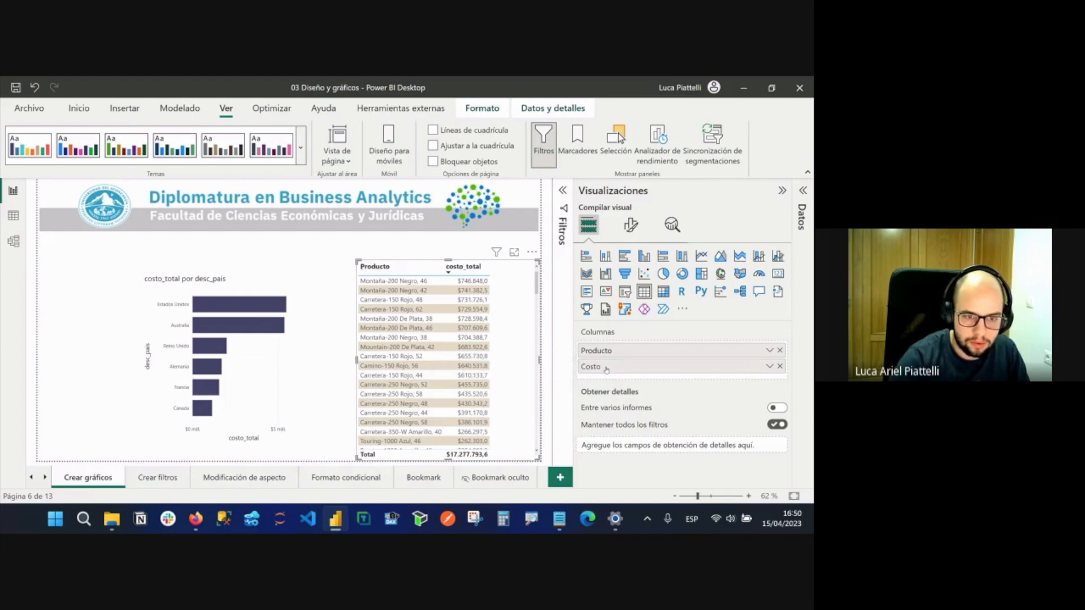
{"action": "left_click", "coordinate": [632, 229]}
{"action": "scroll", "coordinate": [679, 393], "scroll_direction": "down", "scroll_amount": 1}
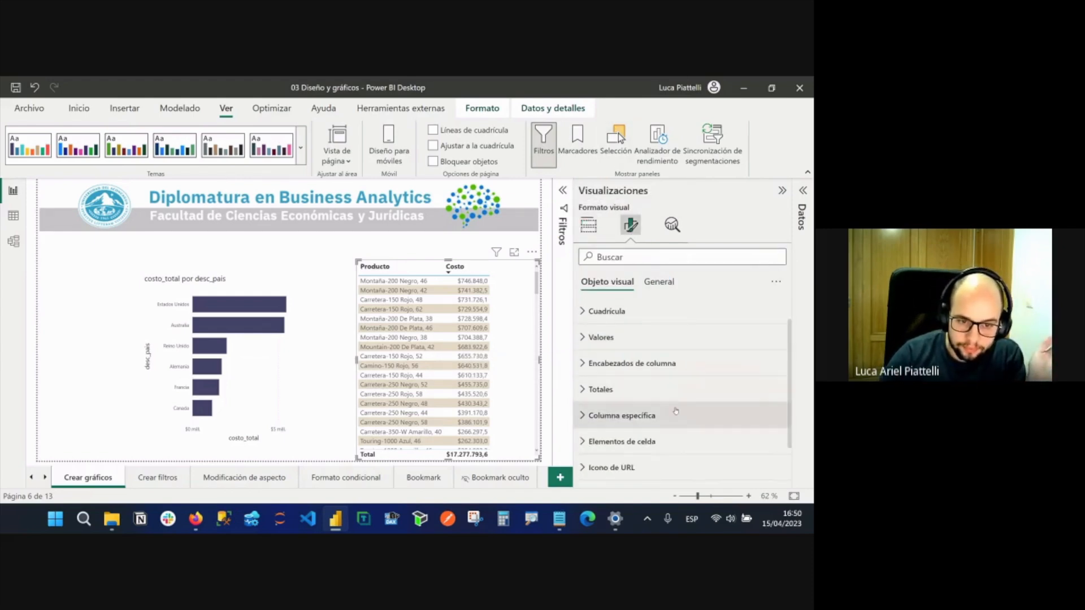
Examine the table's Columna específica and Elementos de celda settings, including the series selection and conditional color, font and icon options.
{"action": "left_click", "coordinate": [676, 412]}
{"action": "scroll", "coordinate": [692, 363], "scroll_direction": "down", "scroll_amount": 3}
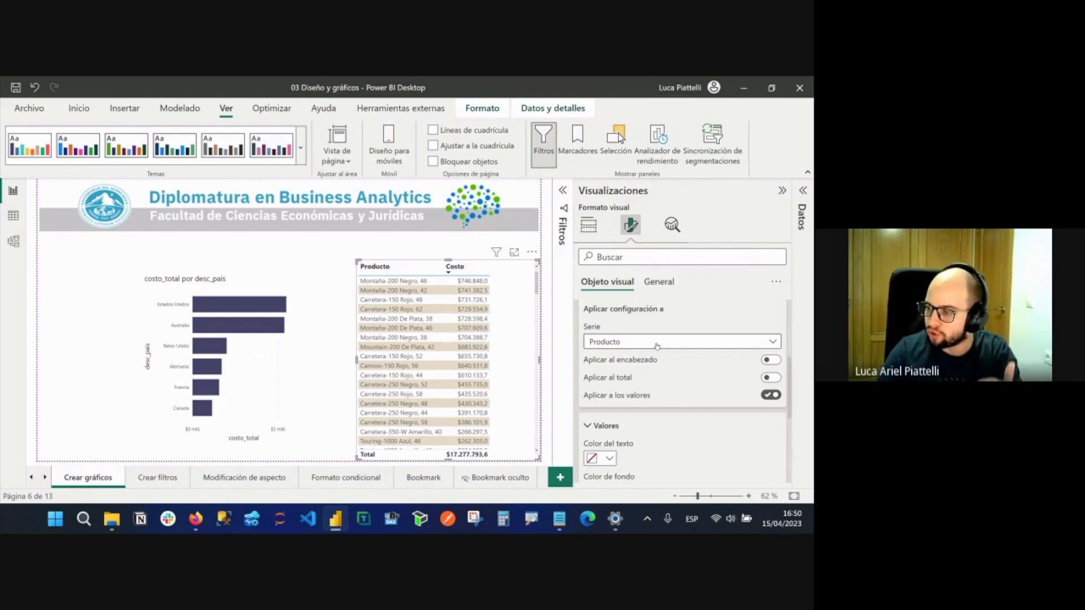
{"action": "scroll", "coordinate": [657, 345], "scroll_direction": "up", "scroll_amount": 3}
{"action": "left_click", "coordinate": [630, 339]}
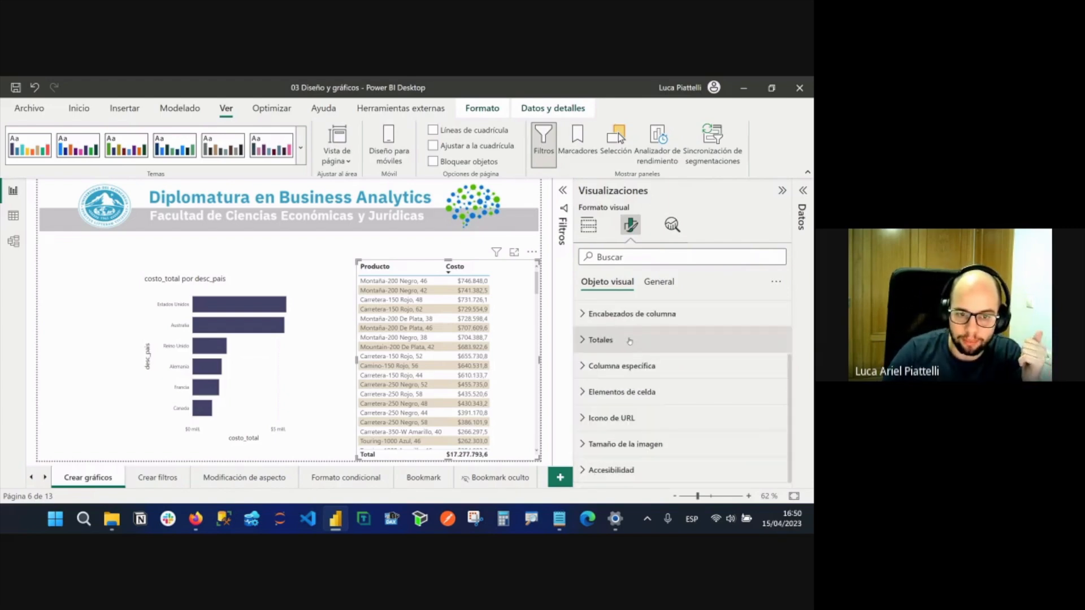
{"action": "left_click", "coordinate": [659, 398]}
{"action": "scroll", "coordinate": [659, 373], "scroll_direction": "down", "scroll_amount": 2}
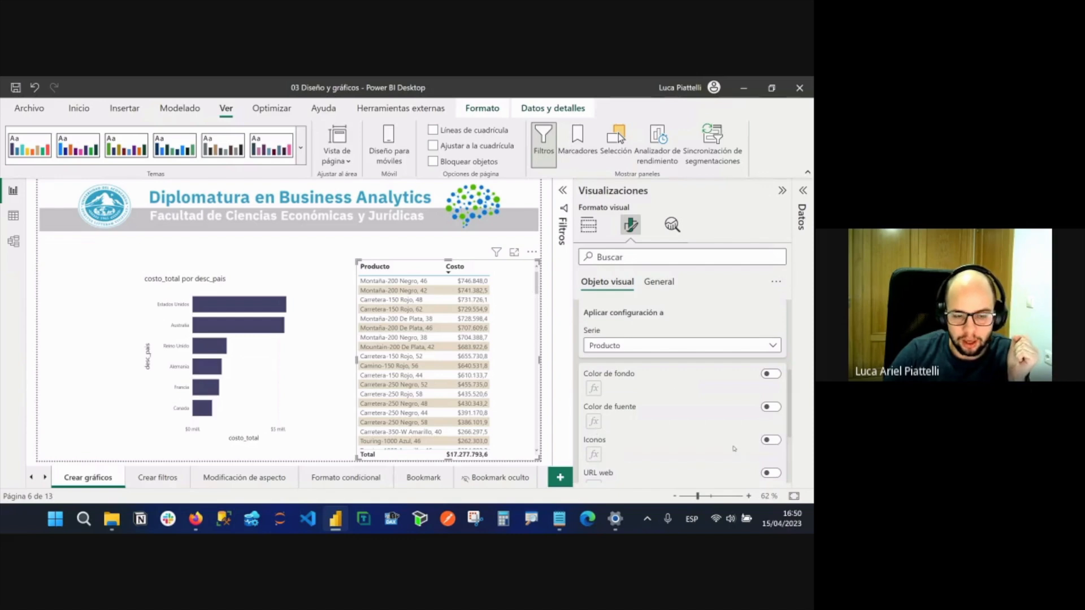
{"action": "scroll", "coordinate": [704, 329], "scroll_direction": "up", "scroll_amount": 3}
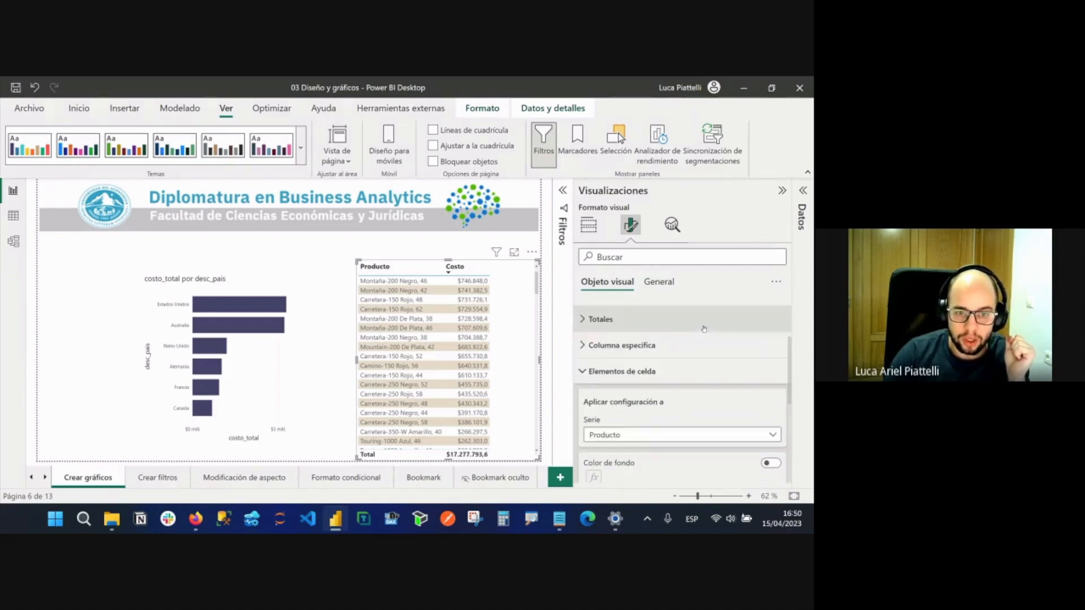
{"action": "left_click", "coordinate": [641, 393]}
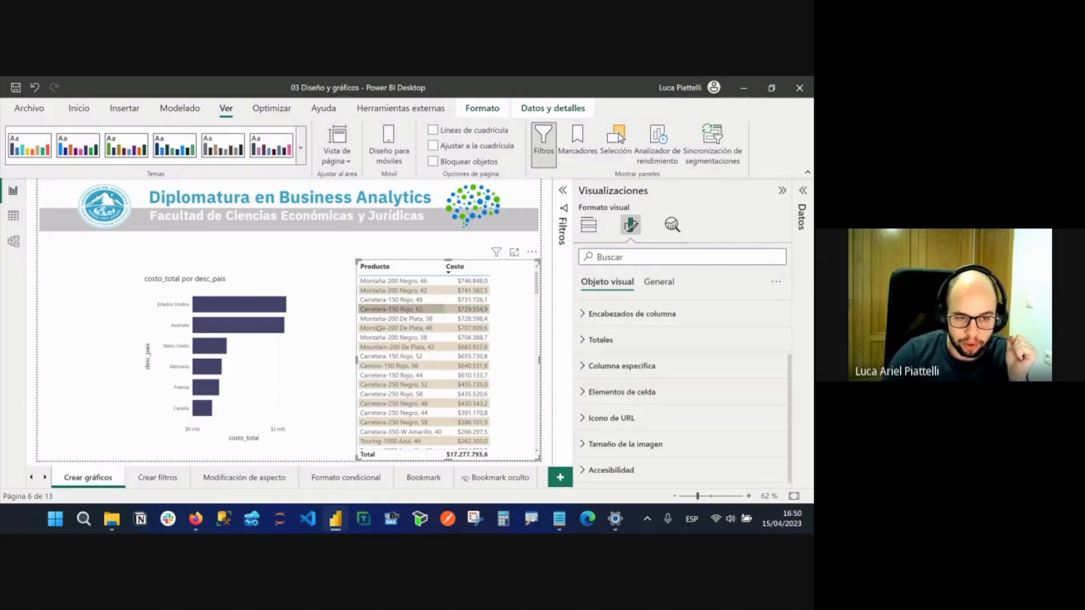
Deselect the table, view the Formato condicional page, and go to the Modificación de aspecto page.
{"action": "left_click", "coordinate": [457, 246]}
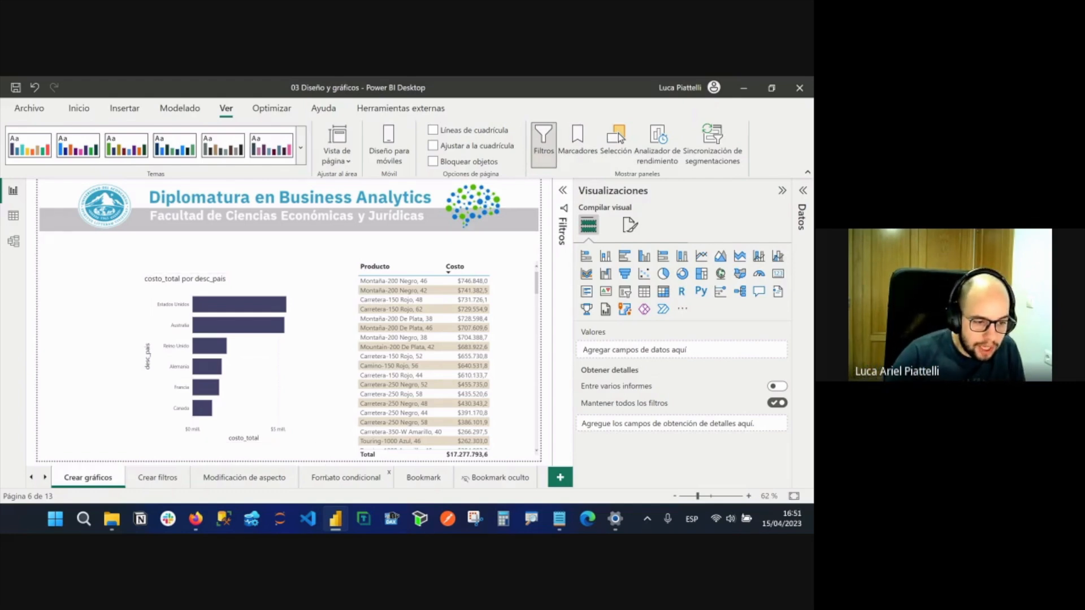
{"action": "left_click", "coordinate": [327, 478]}
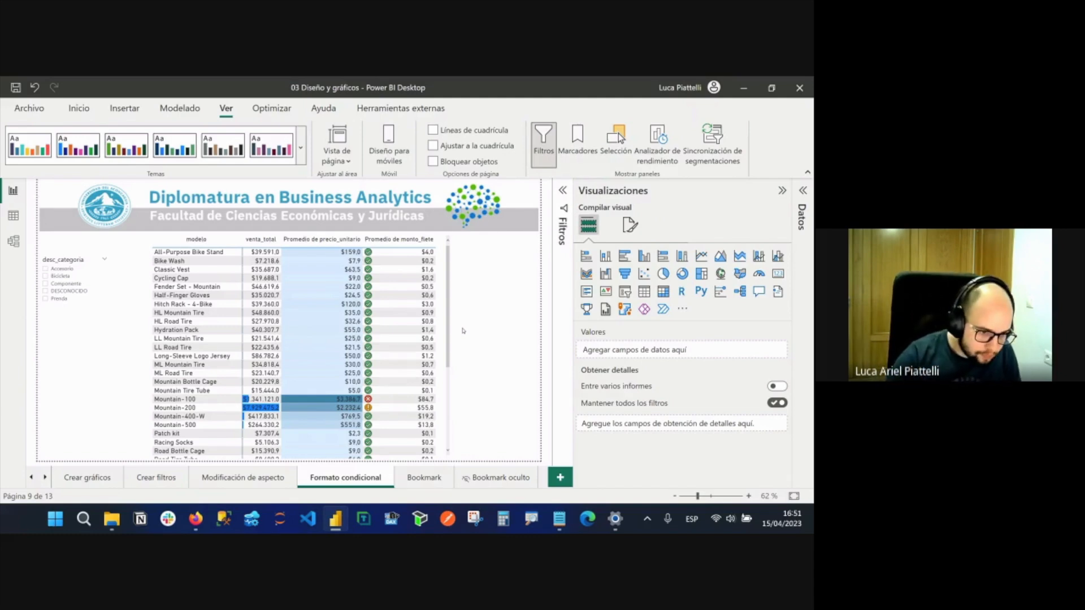
{"action": "left_click", "coordinate": [255, 482]}
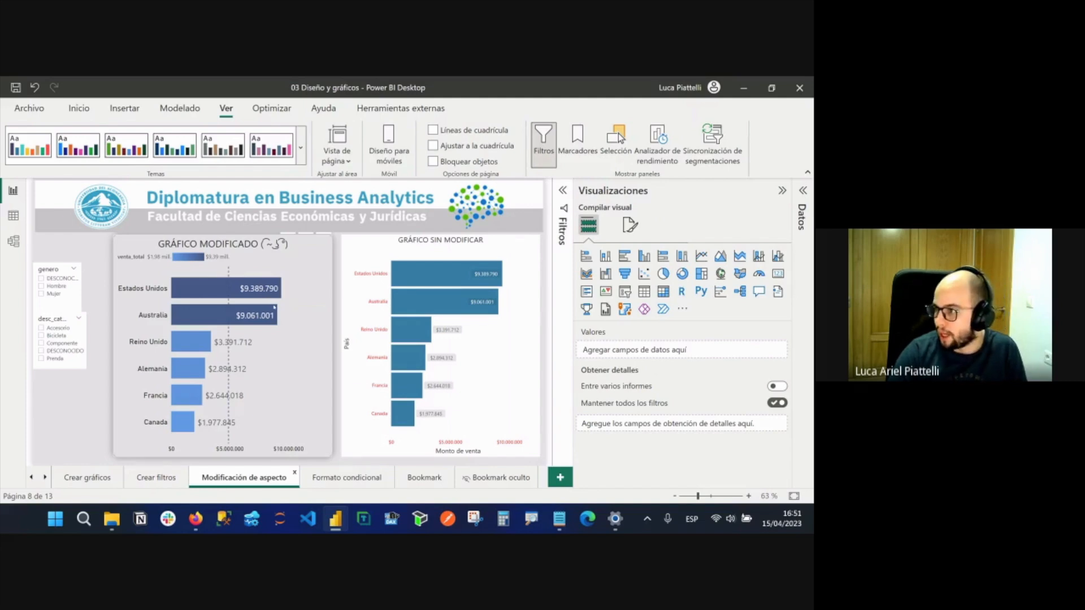
{"action": "mouse_move", "coordinate": [226, 300]}
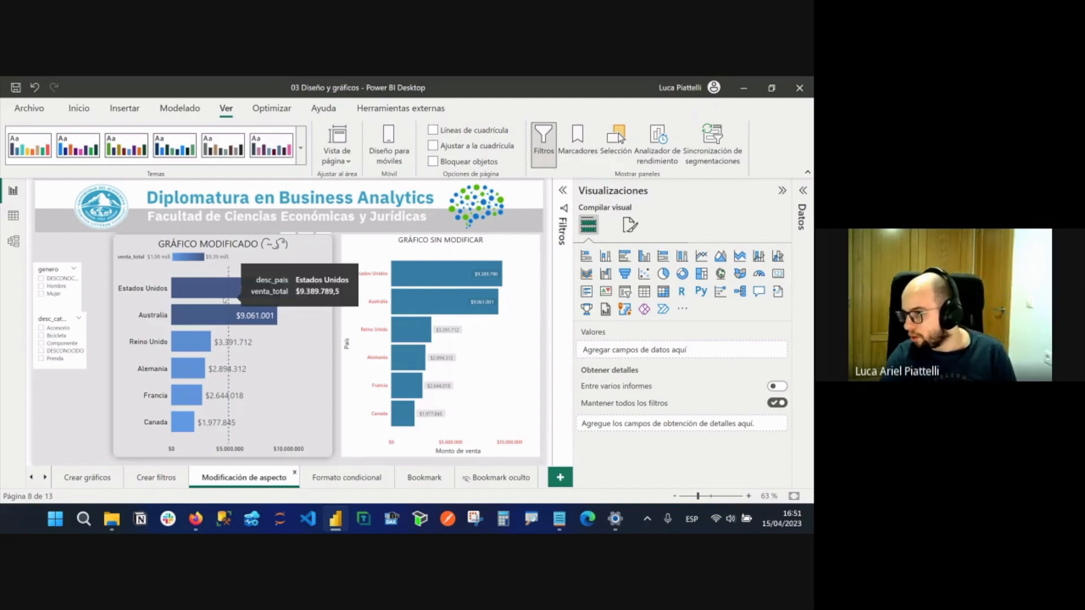
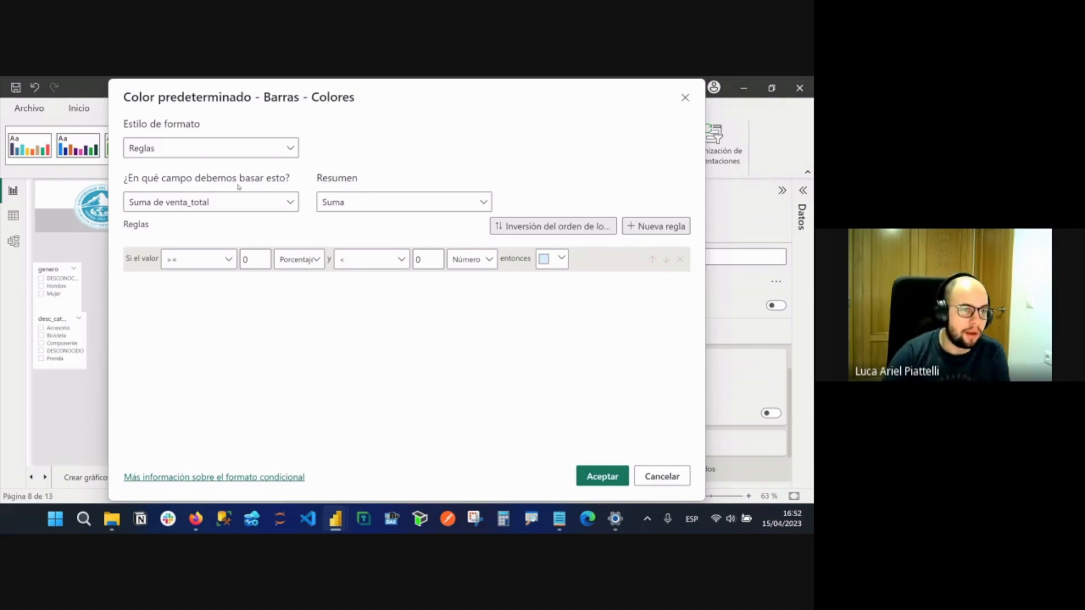
Set the format style (Estilo de formato) of the unmodified chart's bar colors to Degradado, based on Suma de venta_total.
{"action": "left_click", "coordinate": [203, 149]}
{"action": "left_click", "coordinate": [196, 169]}
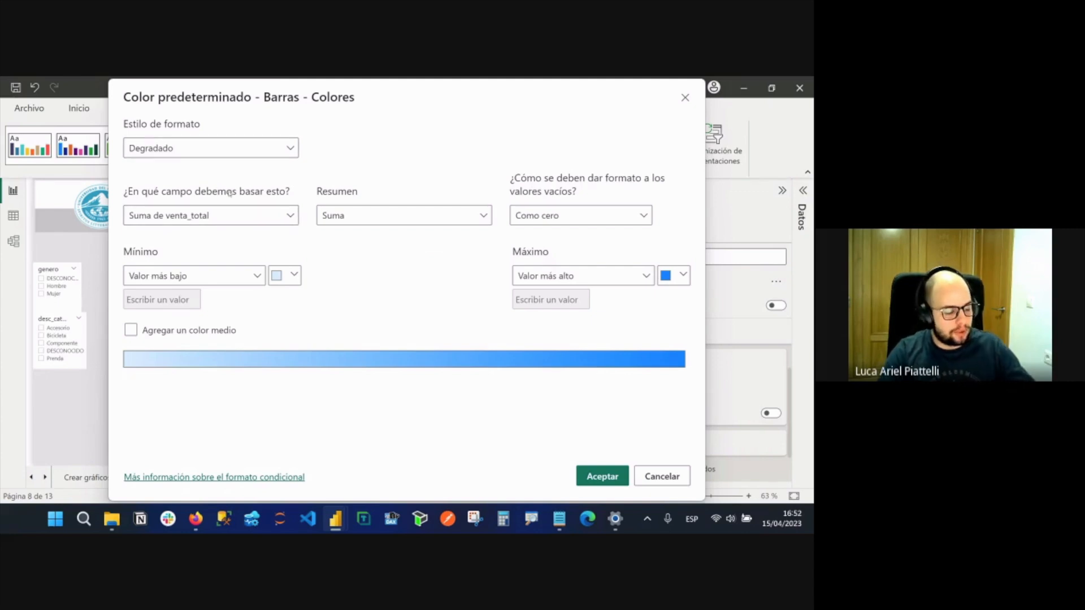
{"action": "left_click_drag", "start_coordinate": [115, 172], "coordinate": [303, 230]}
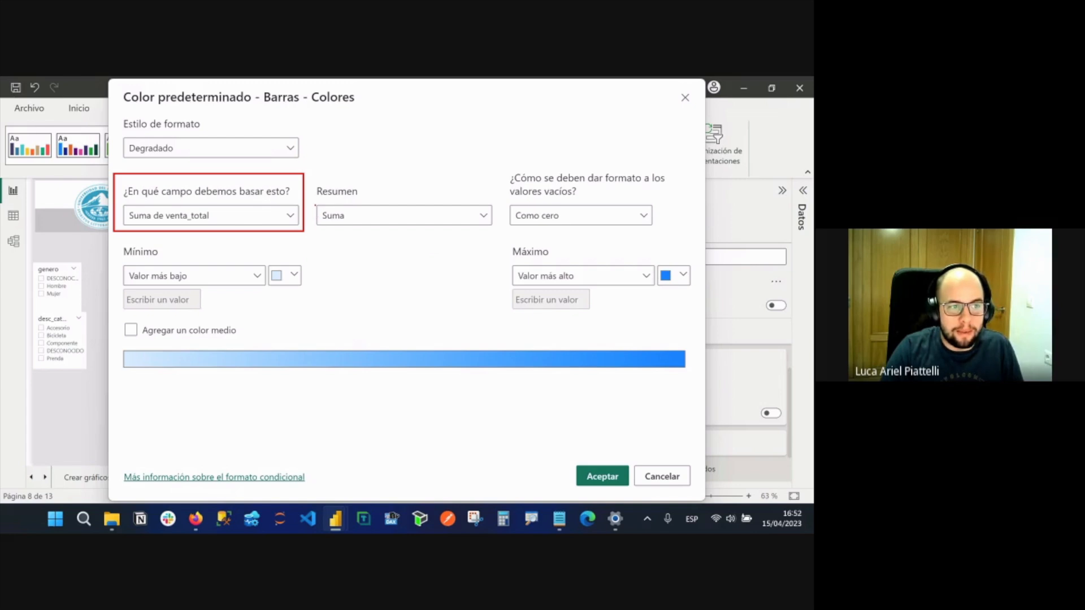
{"action": "mouse_move", "coordinate": [312, 180]}
{"action": "left_mouse_down"}
{"action": "mouse_move", "coordinate": [485, 252]}
{"action": "mouse_move", "coordinate": [501, 245]}
{"action": "mouse_move", "coordinate": [499, 232]}
{"action": "left_mouse_up"}
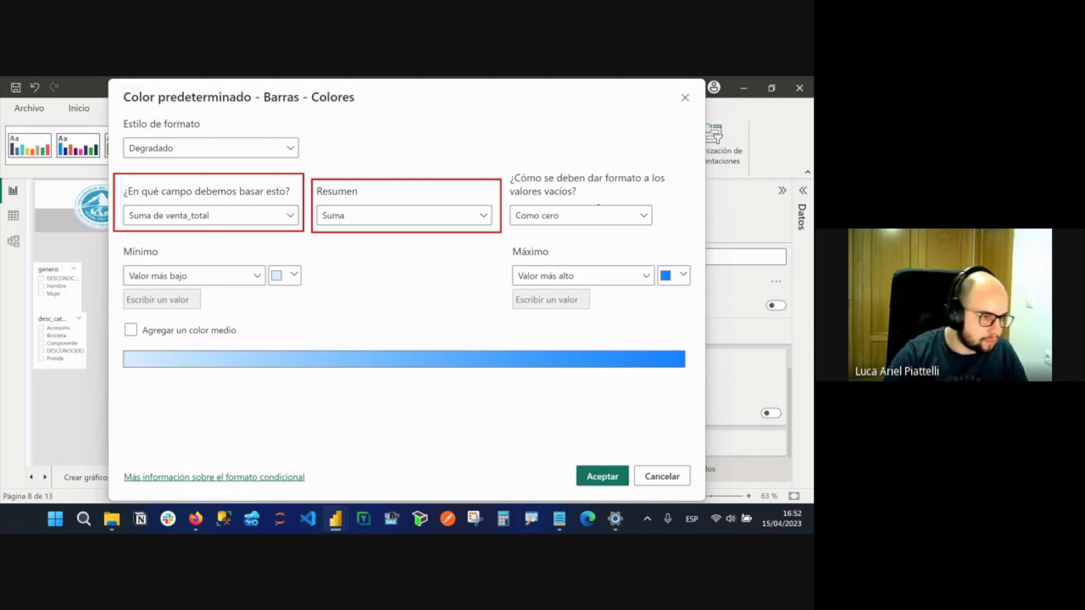
{"action": "key", "text": "Escape"}
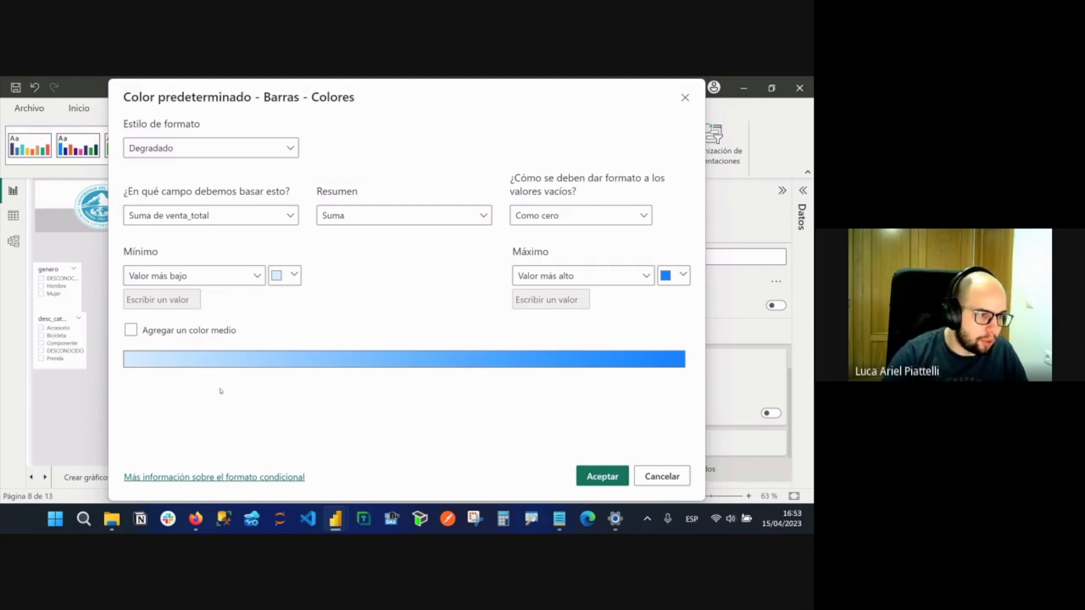
Try a custom (Personalizado) minimum of 122 for the gradient, then restore the minimum to Valor más bajo.
{"action": "left_click", "coordinate": [236, 277]}
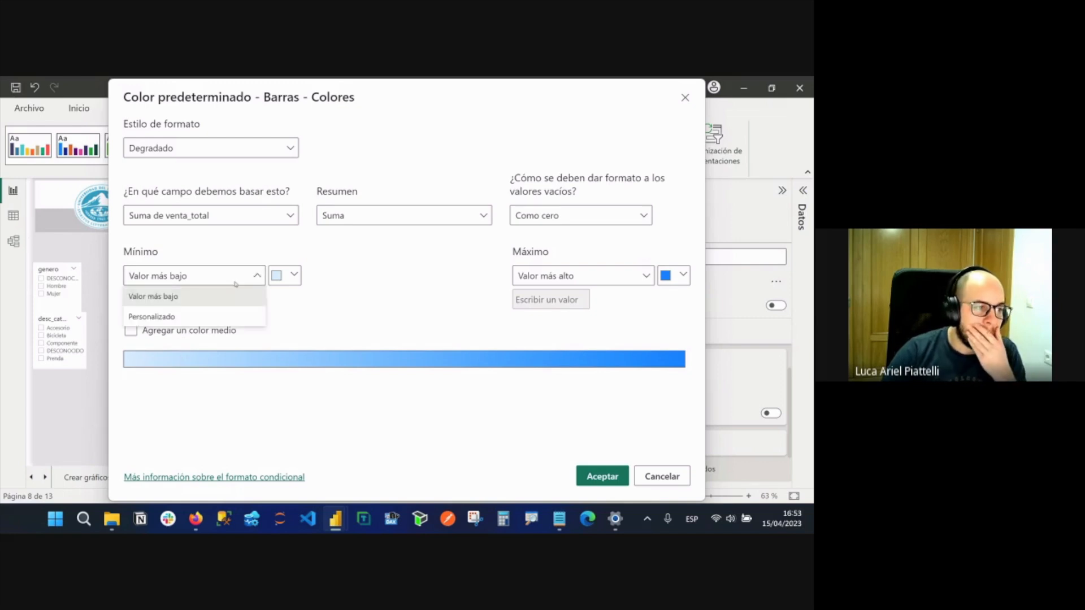
{"action": "left_click", "coordinate": [226, 317]}
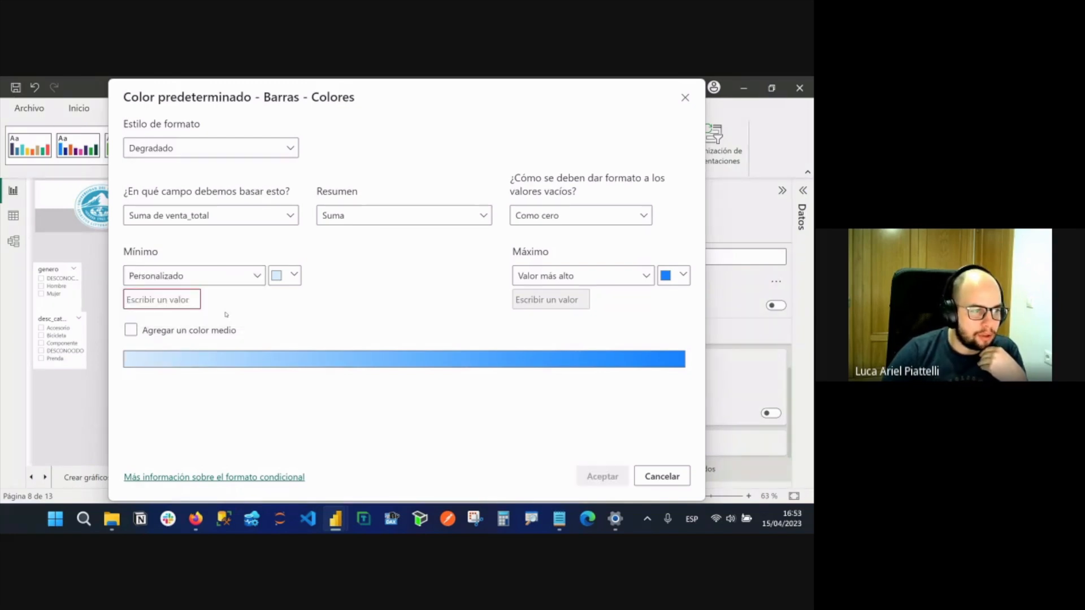
{"action": "left_click", "coordinate": [192, 302]}
{"action": "type", "text": "122"}
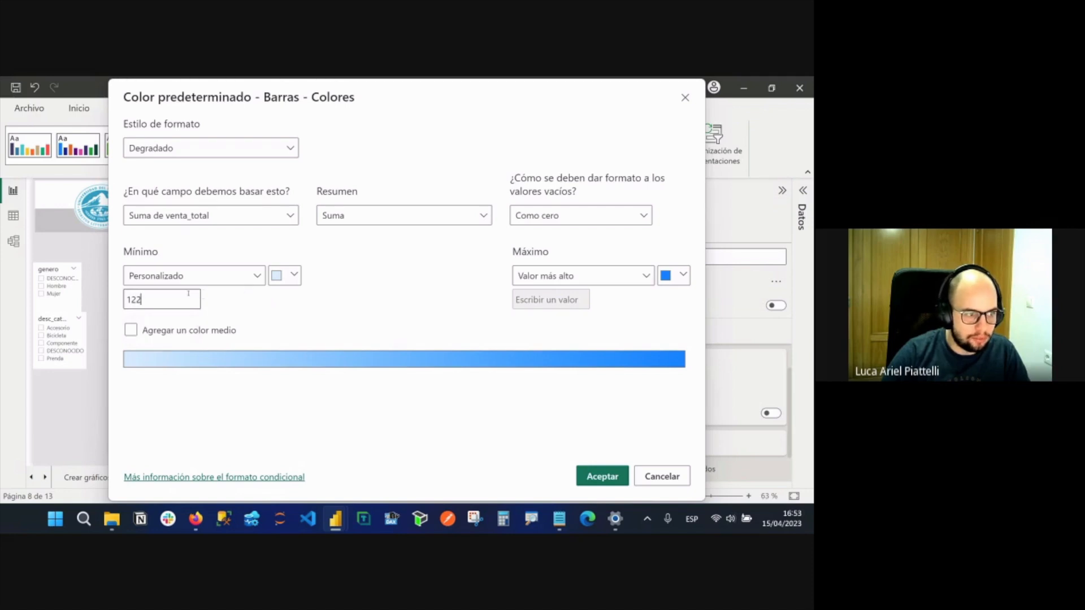
{"action": "left_click", "coordinate": [192, 276]}
{"action": "left_click", "coordinate": [156, 296]}
Set the gradient's minimum color to light blue and its maximum color to the theme's medium blue.
{"action": "left_click", "coordinate": [286, 276]}
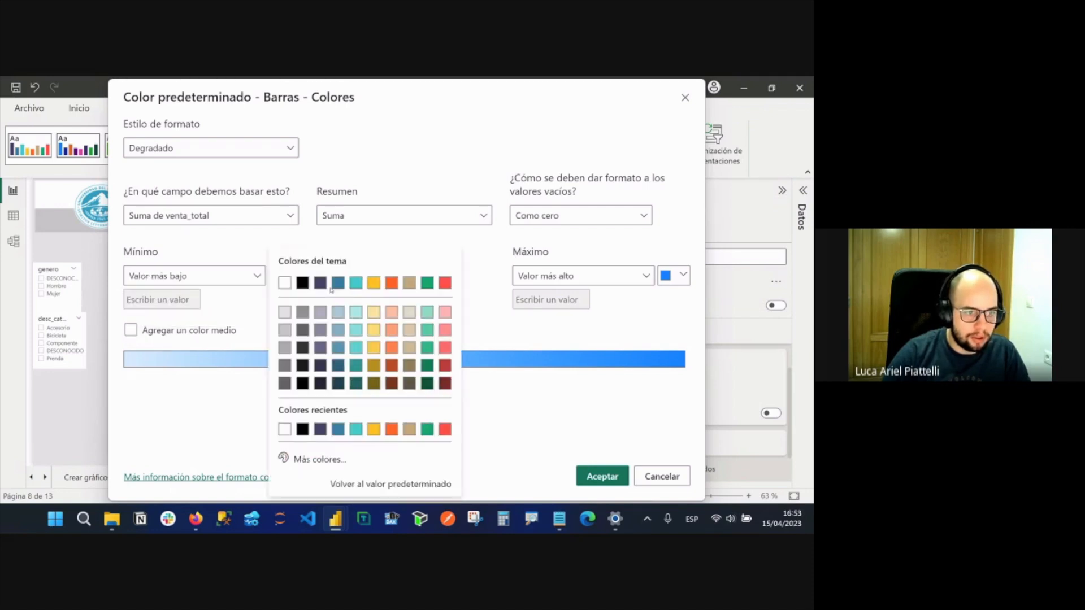
{"action": "left_click", "coordinate": [340, 313]}
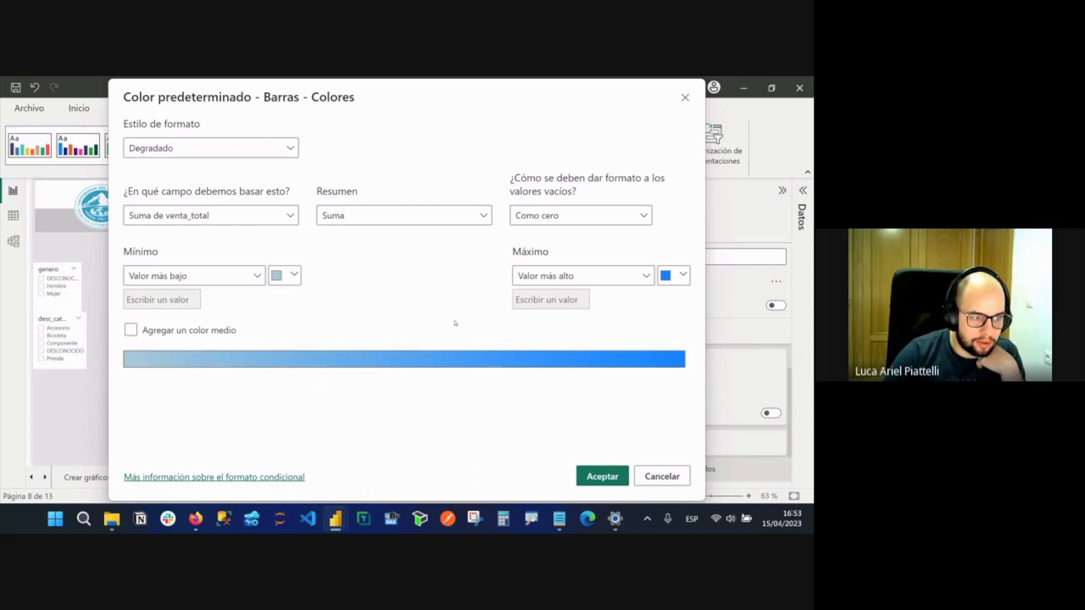
{"action": "left_click", "coordinate": [675, 275]}
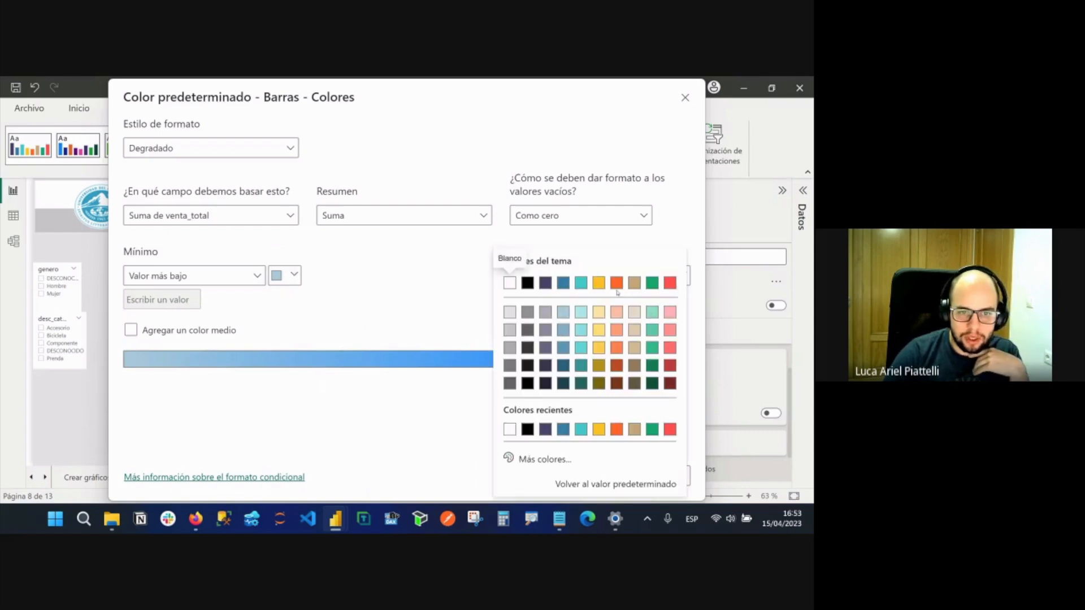
{"action": "left_click", "coordinate": [564, 283]}
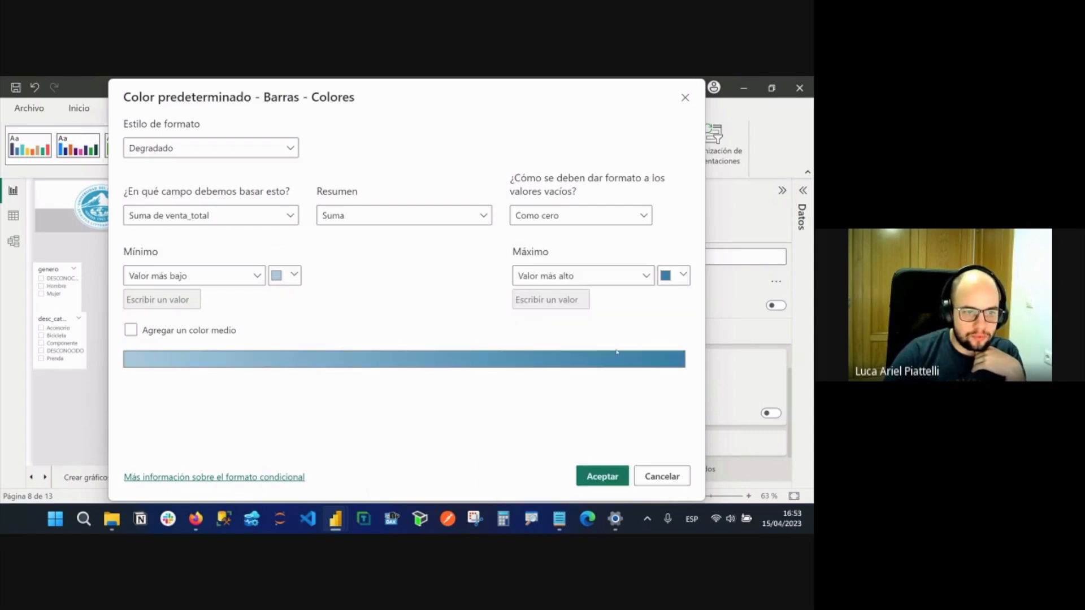
Add an orange middle color (Agregar un color medio) at Valor medio and apply the gradient to the bars.
{"action": "left_click", "coordinate": [207, 331]}
{"action": "left_click", "coordinate": [489, 276]}
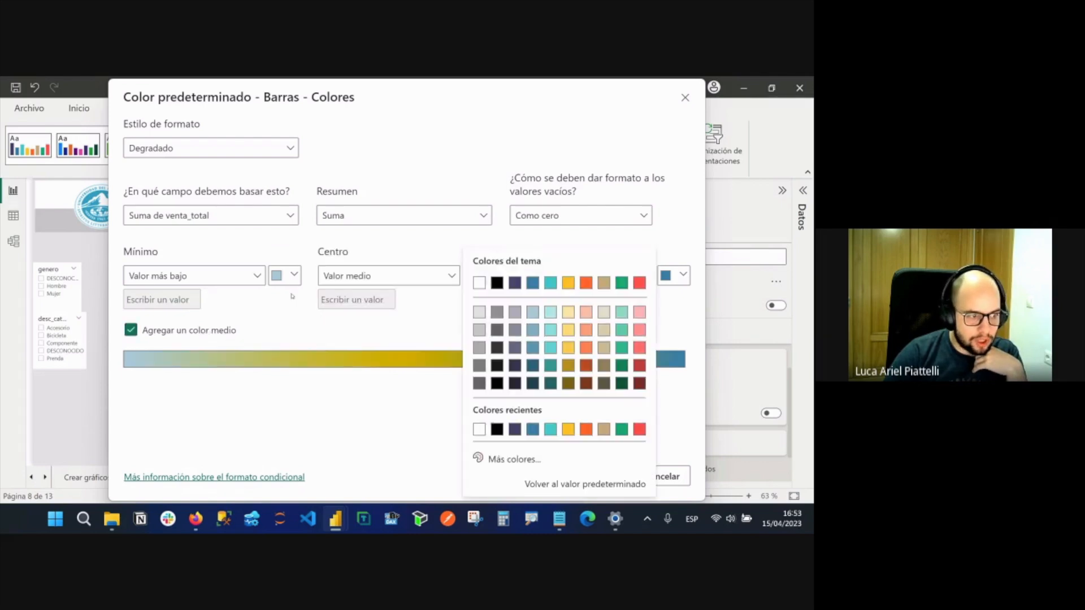
{"action": "left_click", "coordinate": [219, 330]}
{"action": "left_click", "coordinate": [220, 331]}
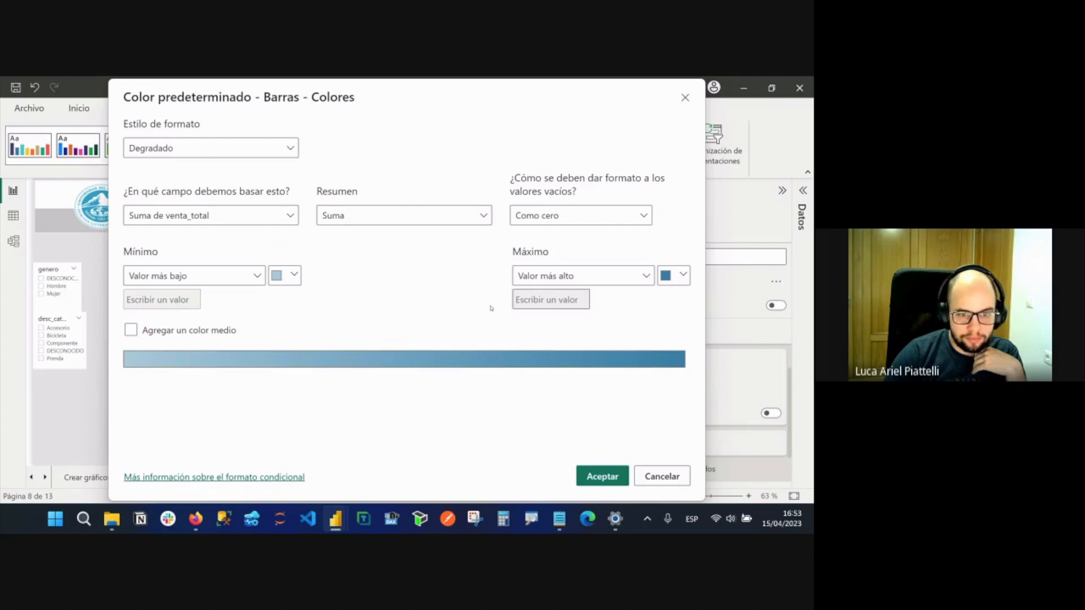
{"action": "left_click", "coordinate": [154, 334]}
{"action": "left_click", "coordinate": [487, 276]}
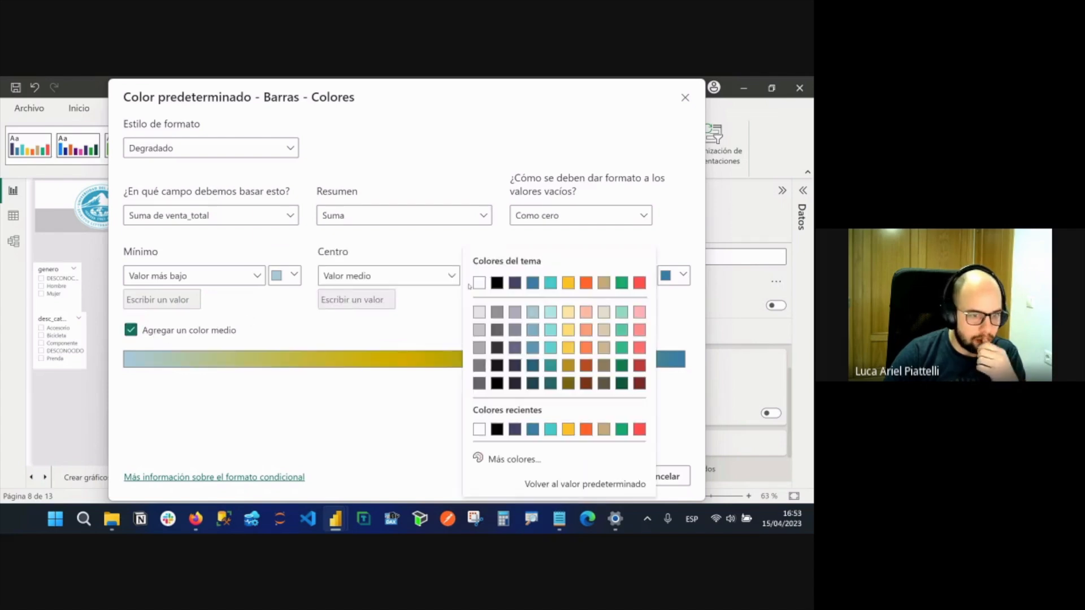
{"action": "left_click", "coordinate": [585, 348]}
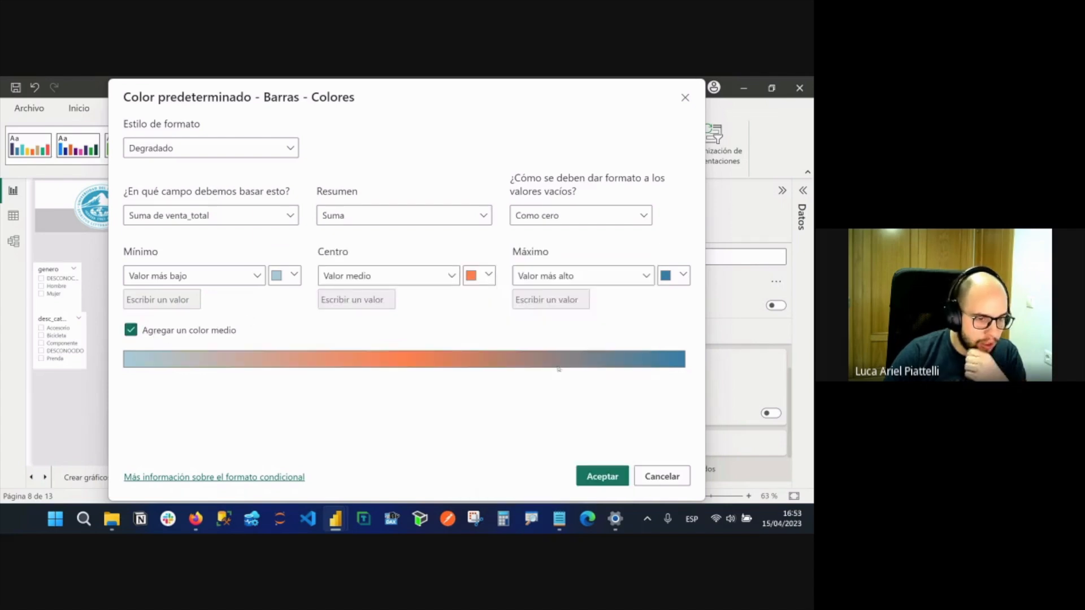
{"action": "left_click", "coordinate": [598, 478]}
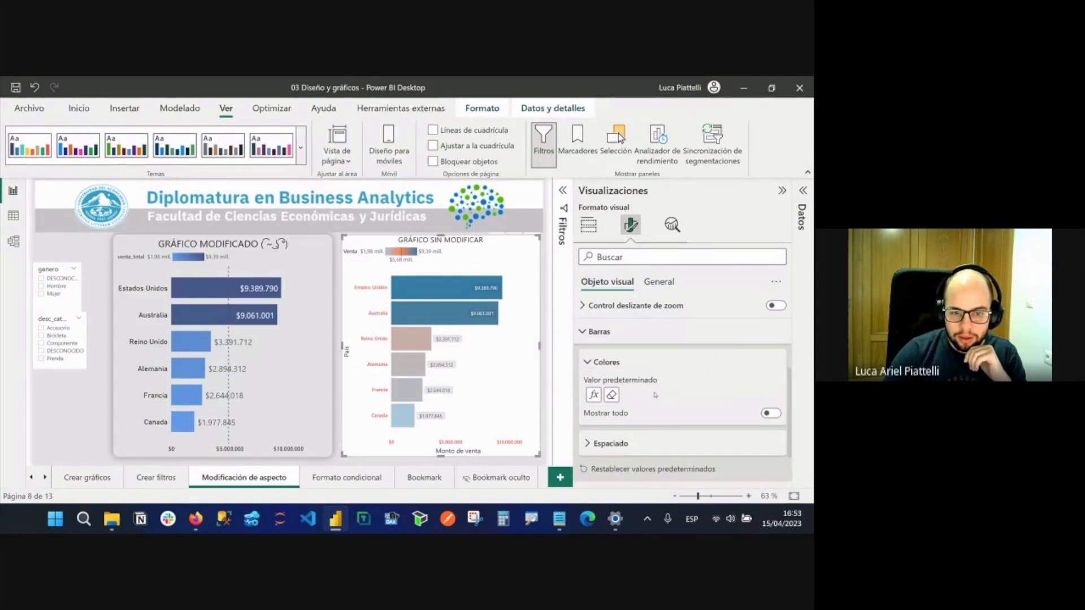
Remove the middle color from the bars' gradient, then clear the conditional formatting from the bar colors.
{"action": "left_click", "coordinate": [593, 396]}
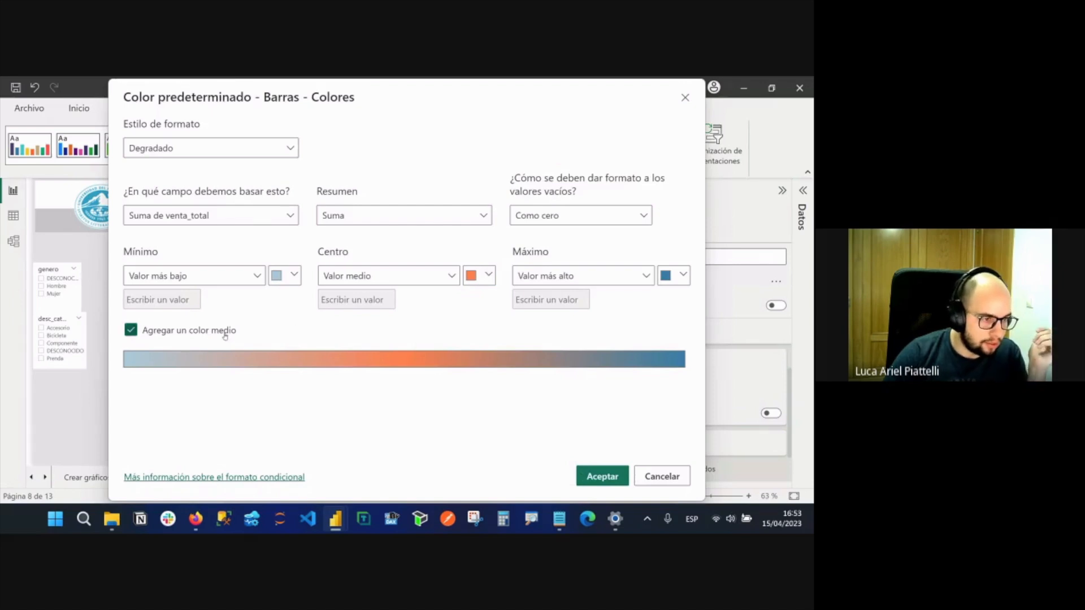
{"action": "left_click", "coordinate": [130, 331]}
{"action": "left_click", "coordinate": [616, 476]}
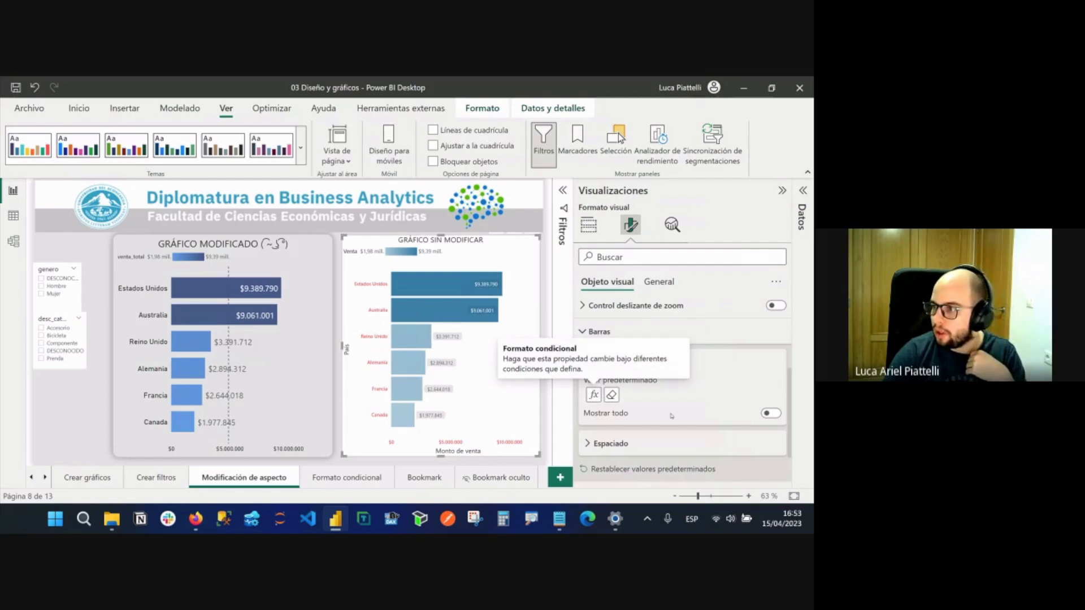
{"action": "left_click", "coordinate": [612, 396]}
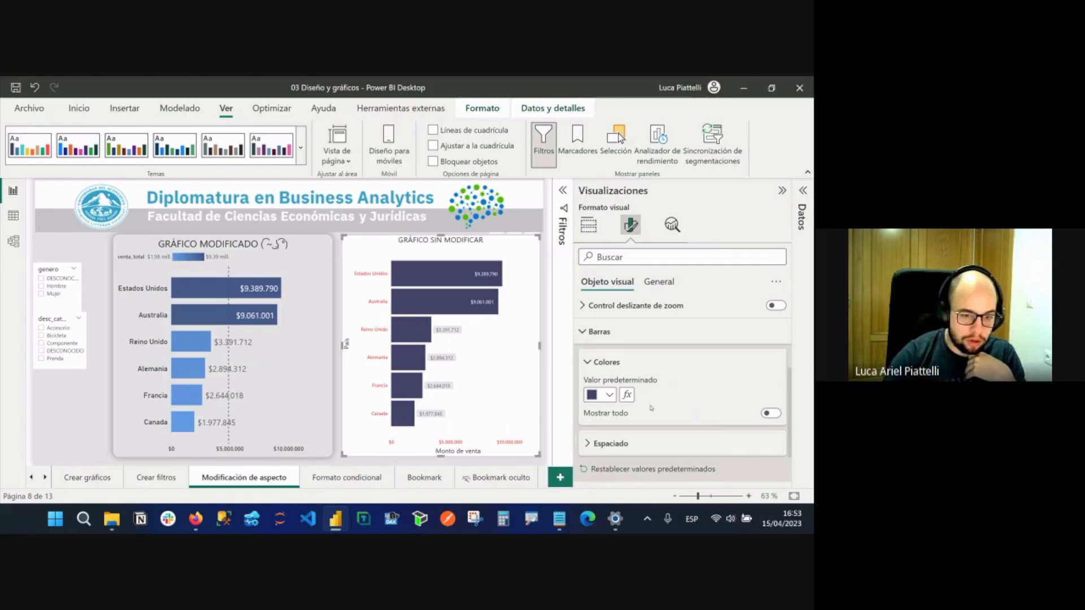
Start conditional formatting for the unmodified chart's bar colors with the Reglas style, and move the dialog to uncover the modified chart.
{"action": "left_click", "coordinate": [628, 395]}
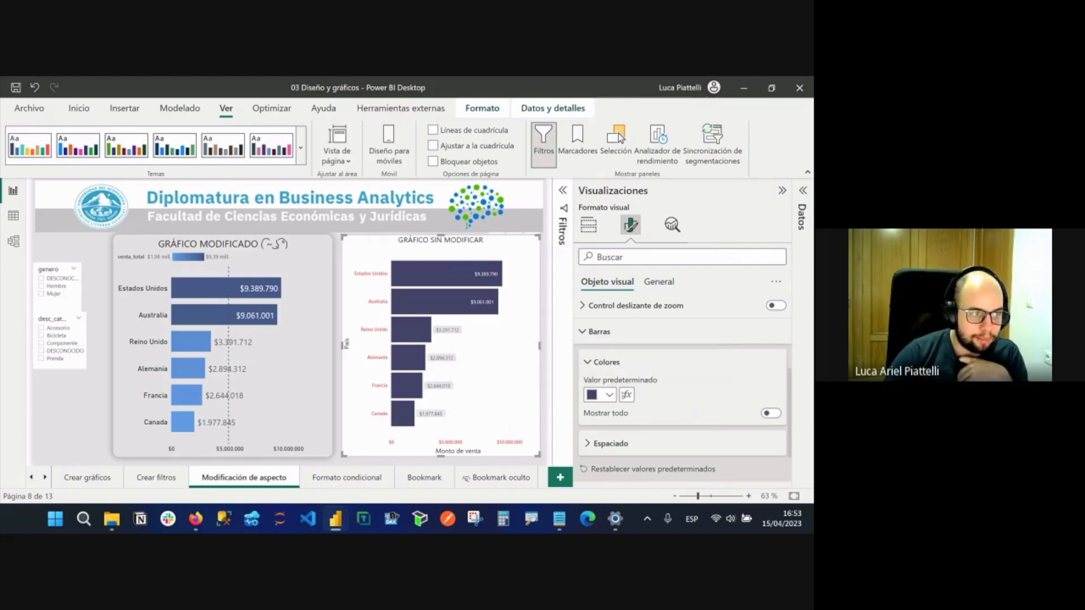
{"action": "left_click", "coordinate": [212, 146]}
{"action": "left_click", "coordinate": [165, 186]}
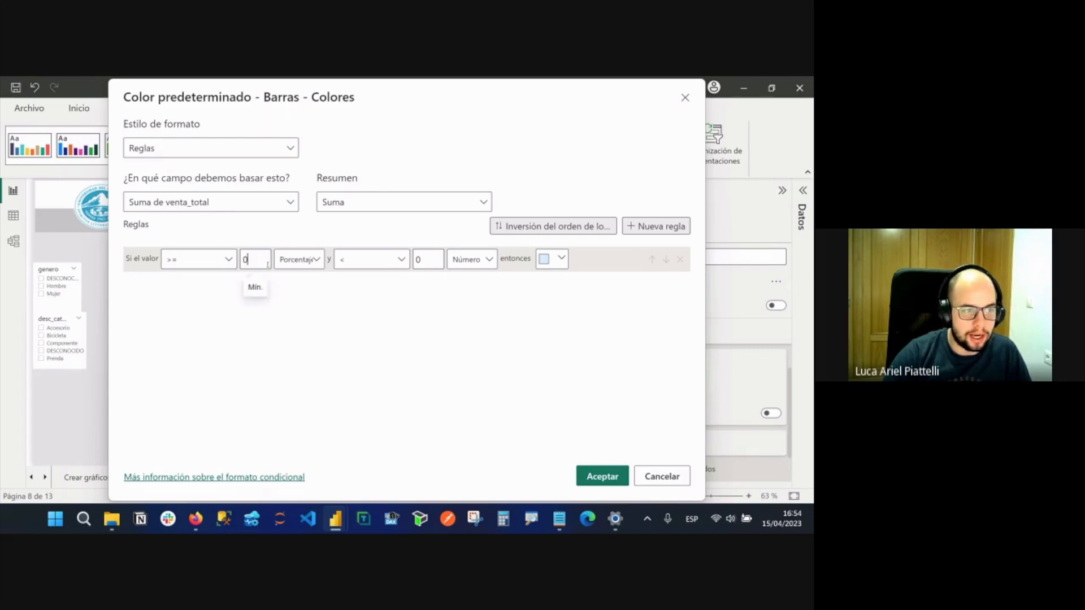
{"action": "left_click_drag", "start_coordinate": [371, 95], "coordinate": [461, 154]}
Define the rule's value range on Suma de venta_total by entering its lower (>=) and upper (<) limits, both as Número.
{"action": "left_click", "coordinate": [344, 316]}
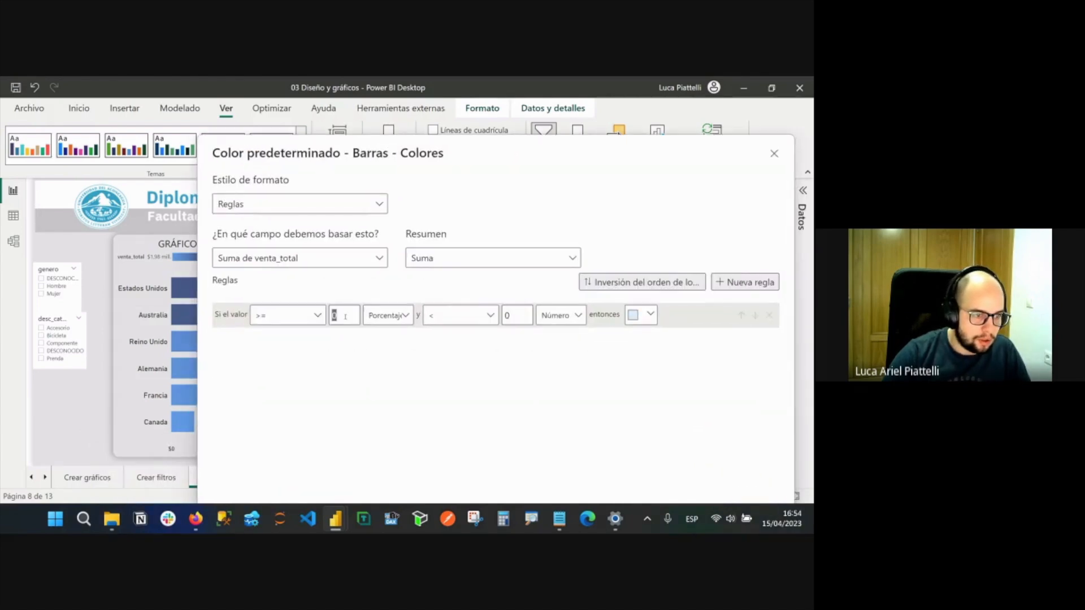
{"action": "type", "text": "100000"}
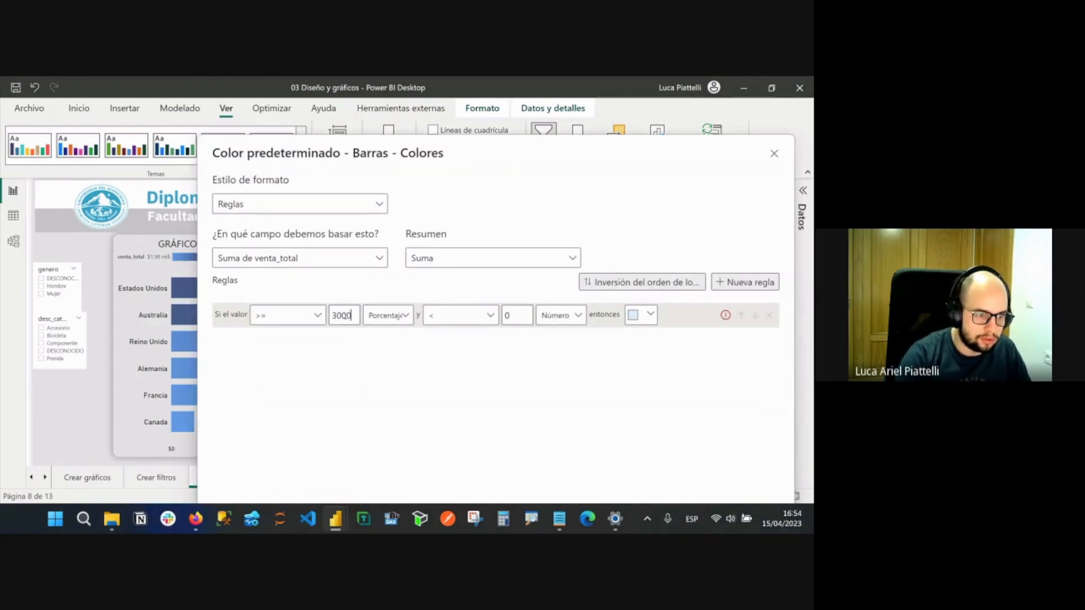
{"action": "left_click", "coordinate": [391, 320]}
{"action": "left_click", "coordinate": [391, 335]}
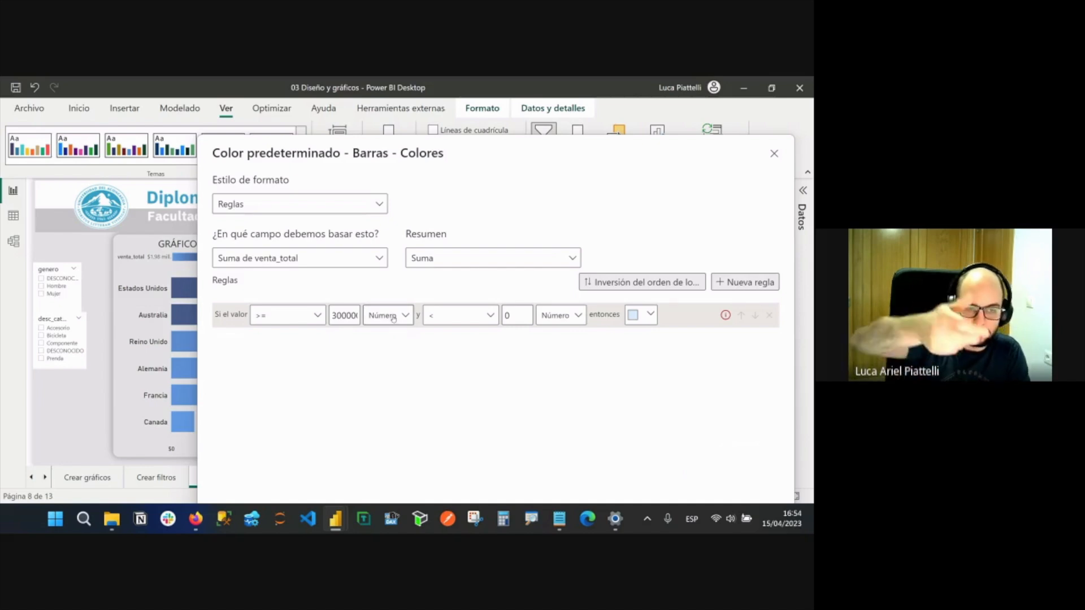
{"action": "double_click", "coordinate": [518, 317]}
{"action": "type", "text": "499999"}
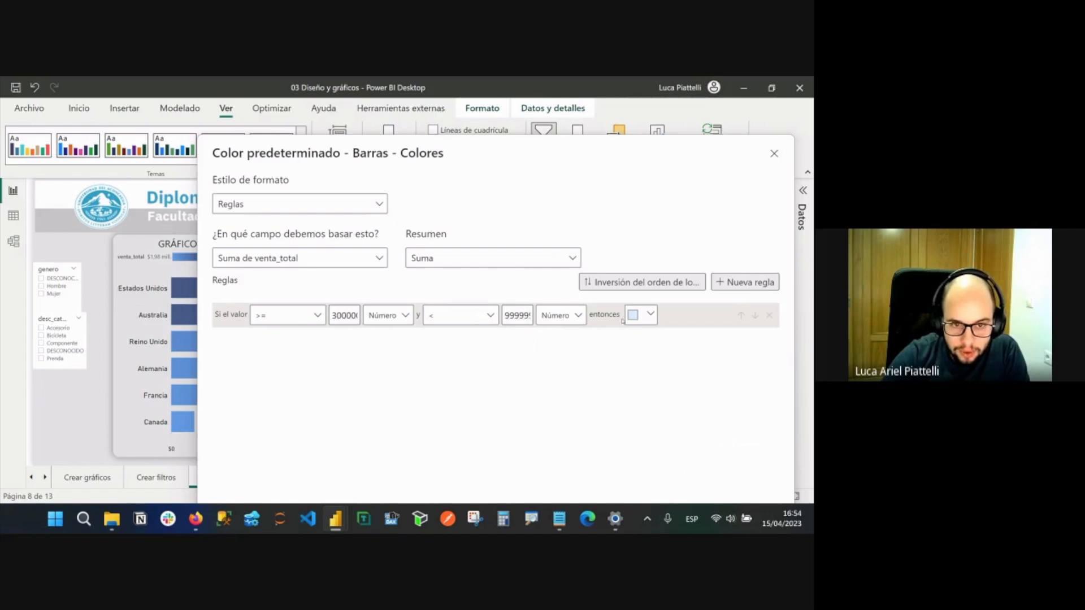
Color the first rule dark blue and add a second rule in Número from >= 0 to < the first rule's lower limit.
{"action": "left_click", "coordinate": [644, 318]}
{"action": "left_click", "coordinate": [612, 339]}
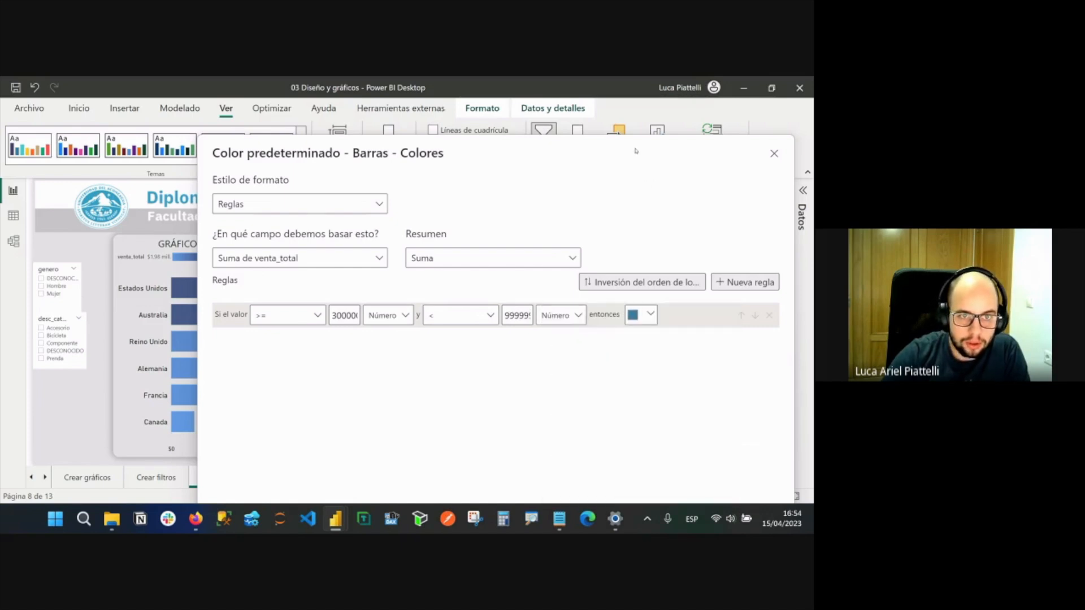
{"action": "left_click", "coordinate": [657, 251]}
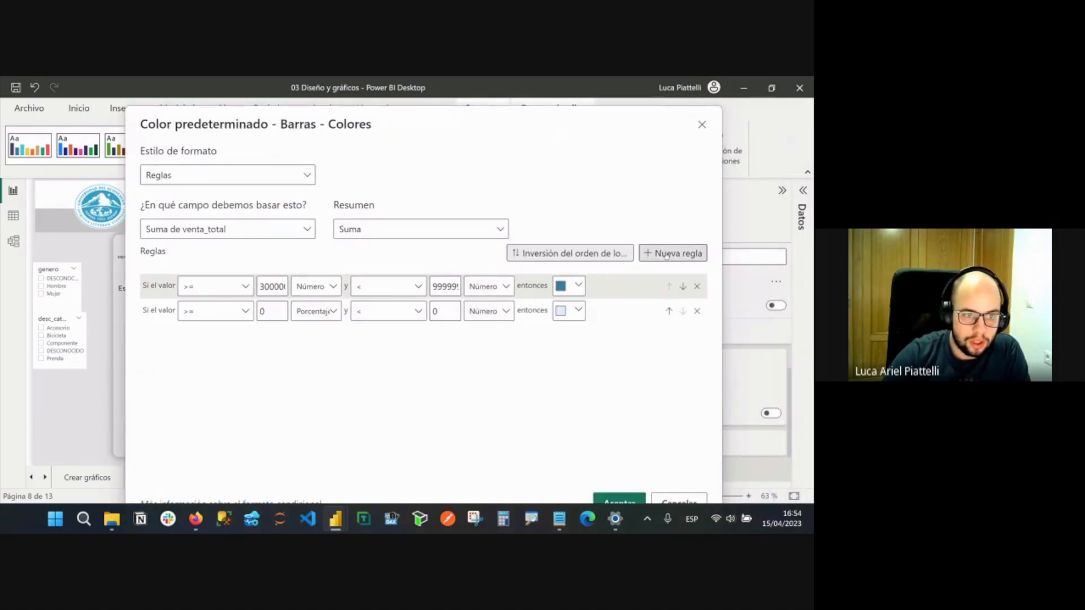
{"action": "left_click", "coordinate": [316, 311]}
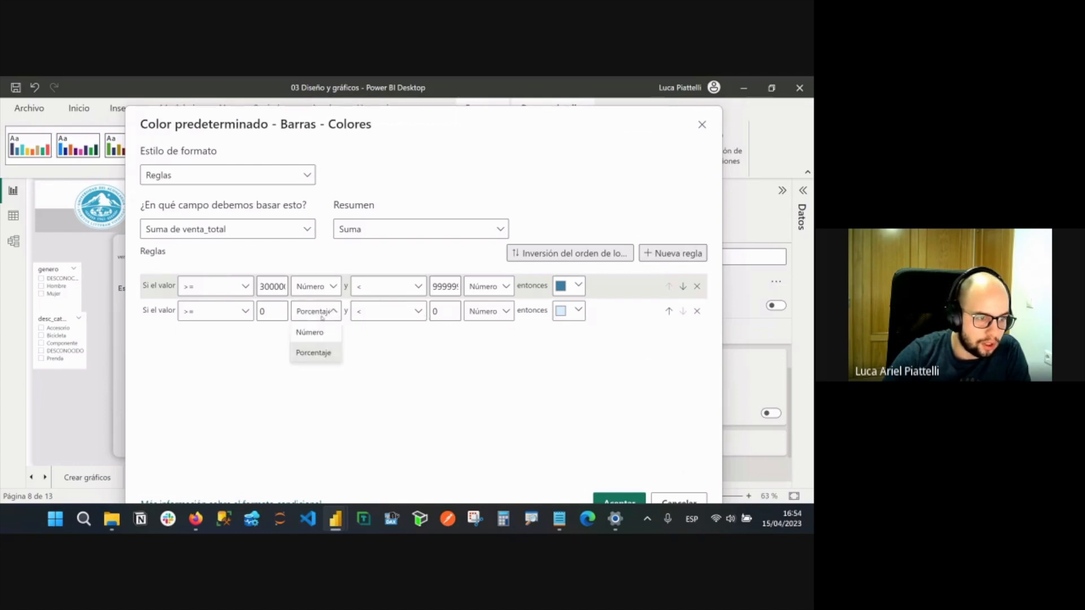
{"action": "left_click", "coordinate": [303, 334]}
{"action": "left_click_drag", "start_coordinate": [444, 314], "coordinate": [418, 309]}
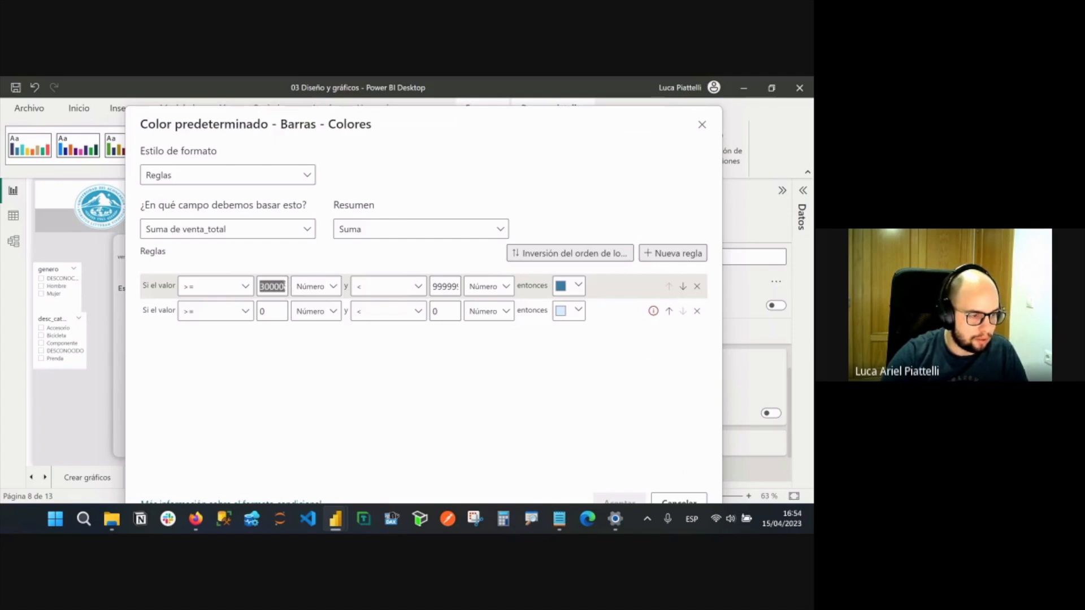
{"action": "type", "text": "300000"}
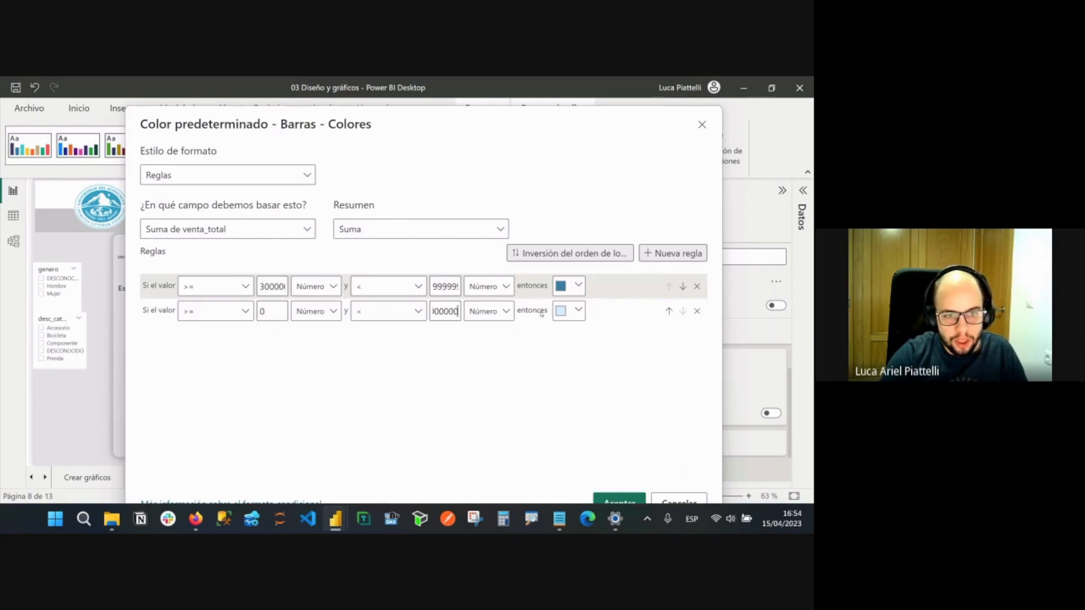
Choose a different color for the second rule and apply the rules to the chart's bars.
{"action": "left_click", "coordinate": [569, 310]}
{"action": "left_click", "coordinate": [597, 312]}
{"action": "left_click", "coordinate": [570, 310]}
{"action": "left_click", "coordinate": [595, 377]}
{"action": "left_click", "coordinate": [620, 501]}
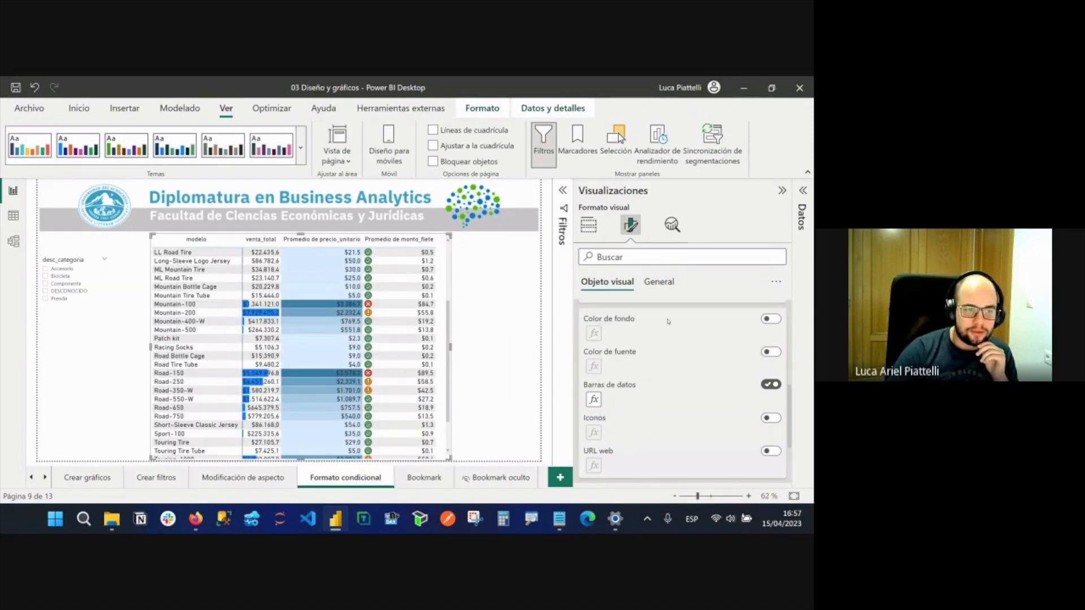
Examine the background color (Color de fondo) gradient of the Promedio de precio_unitario column on the Formato condicional page, leaving it as is.
{"action": "scroll", "coordinate": [664, 354], "scroll_direction": "up", "scroll_amount": 1}
{"action": "left_click", "coordinate": [638, 318]}
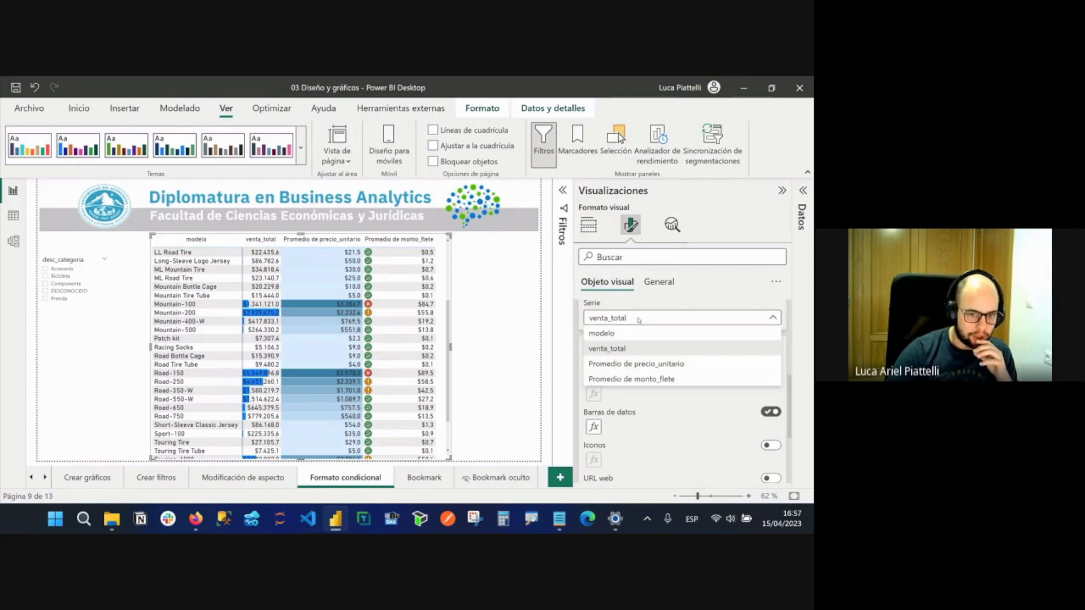
{"action": "left_click", "coordinate": [677, 363]}
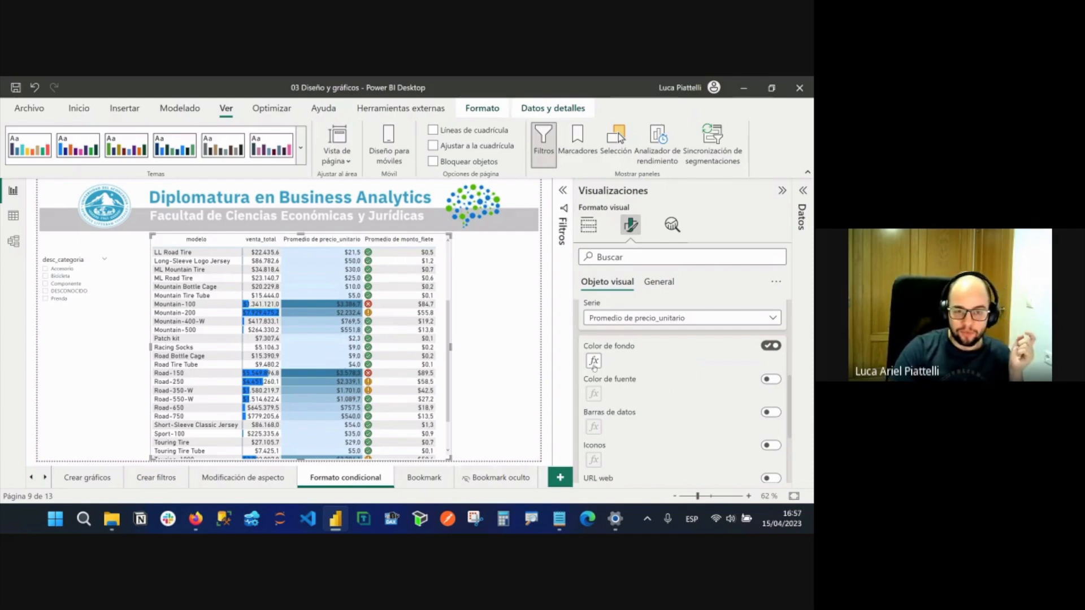
{"action": "left_click", "coordinate": [593, 361]}
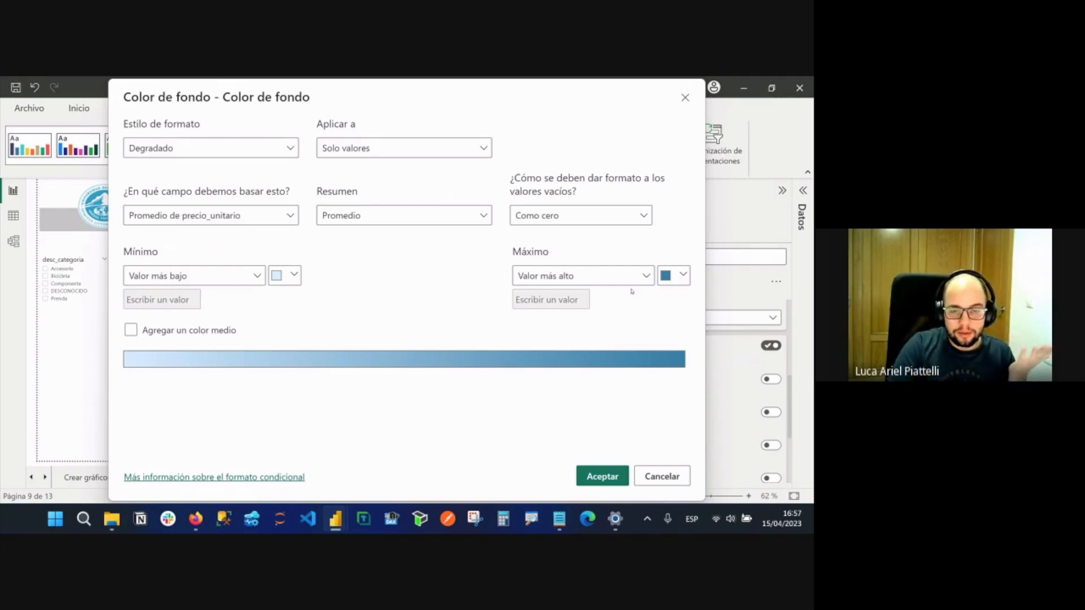
{"action": "left_click_drag", "start_coordinate": [536, 87], "coordinate": [557, 133]}
{"action": "left_click", "coordinate": [300, 185]}
{"action": "left_click", "coordinate": [302, 185]}
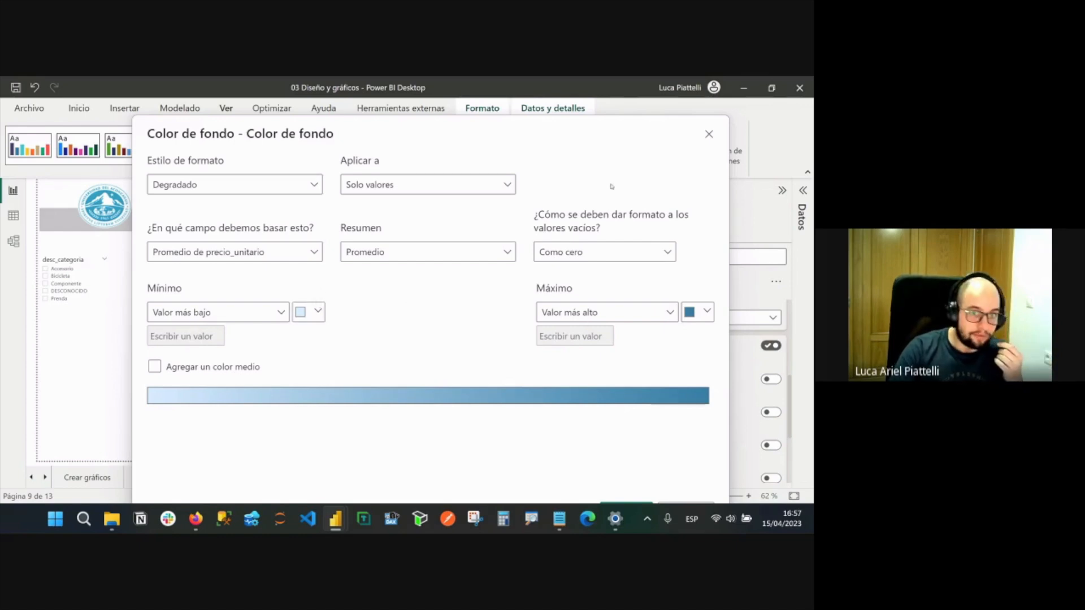
{"action": "left_click", "coordinate": [709, 134]}
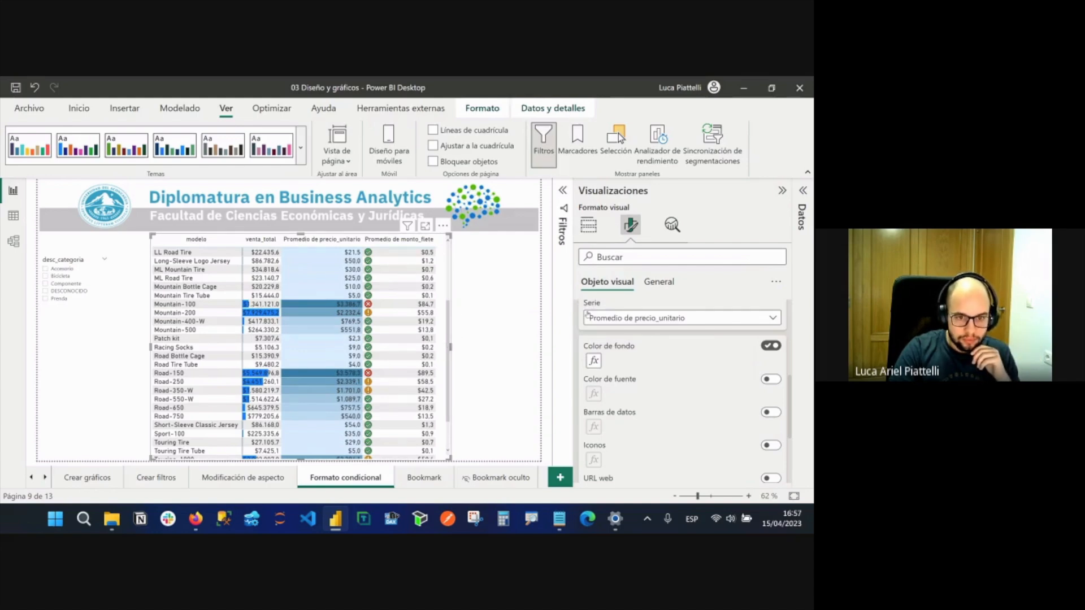
Examine the icon rules of the Promedio de monto_flete column and the icons available for its first rule, without changing anything.
{"action": "left_click", "coordinate": [659, 320]}
{"action": "left_click", "coordinate": [658, 375]}
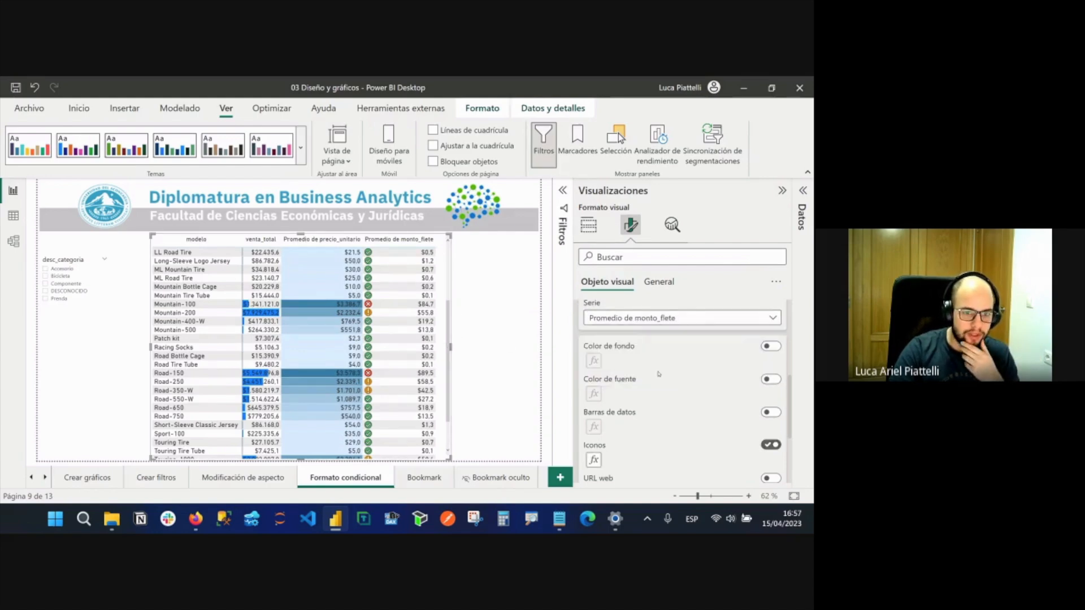
{"action": "scroll", "coordinate": [662, 369], "scroll_direction": "down", "scroll_amount": 2}
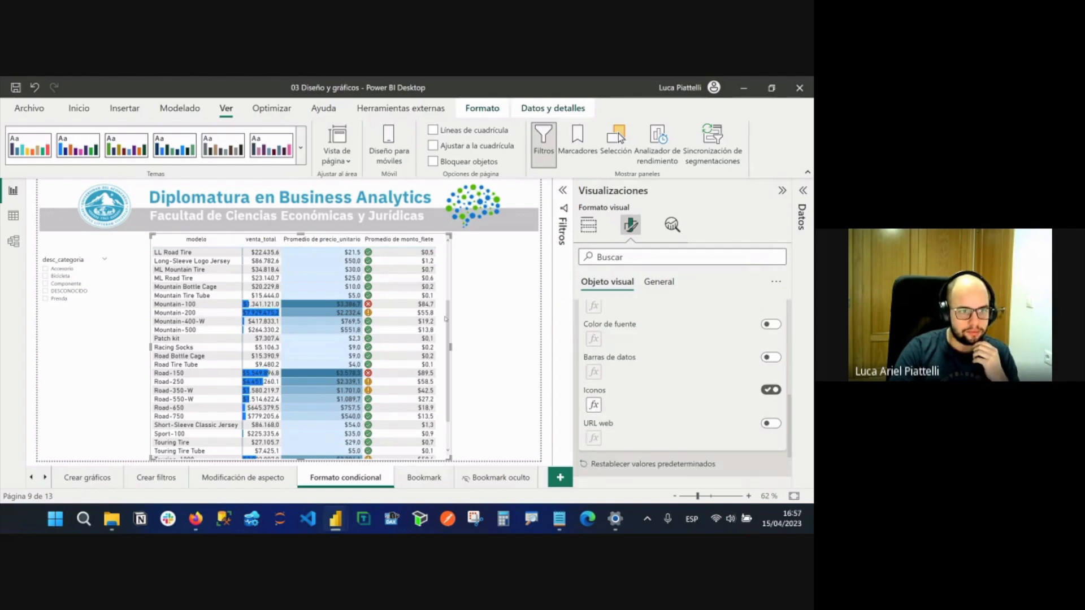
{"action": "left_click", "coordinate": [593, 405]}
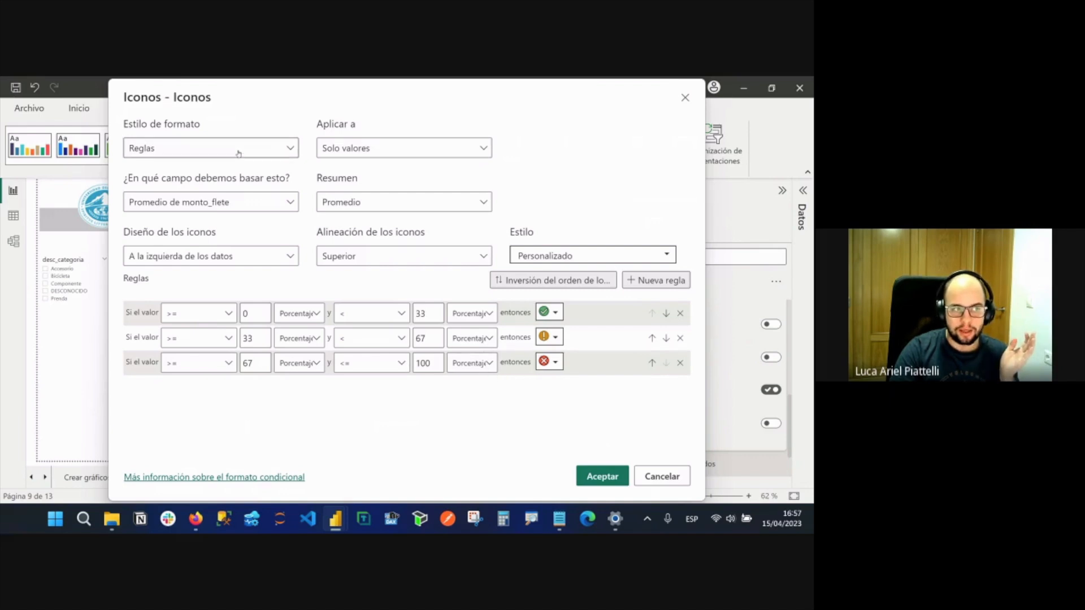
{"action": "left_click", "coordinate": [549, 311]}
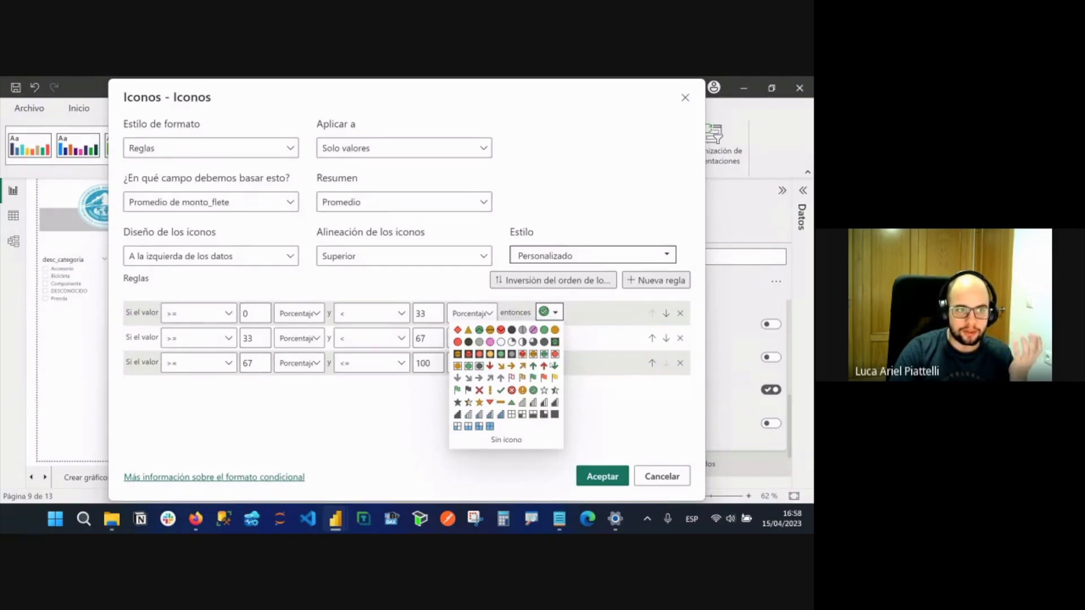
{"action": "left_click", "coordinate": [683, 96]}
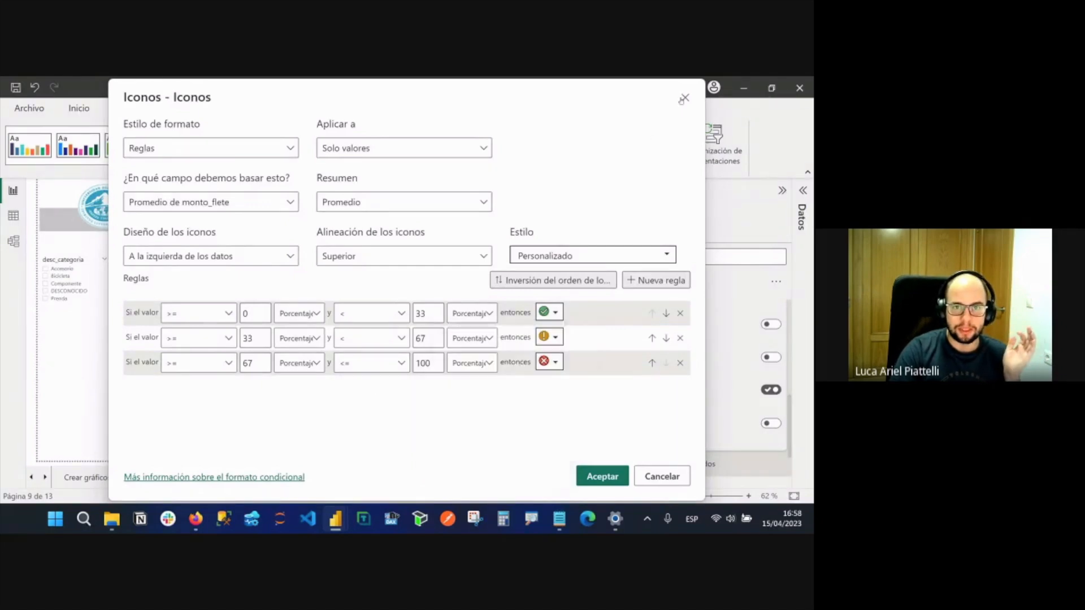
{"action": "left_click", "coordinate": [684, 96]}
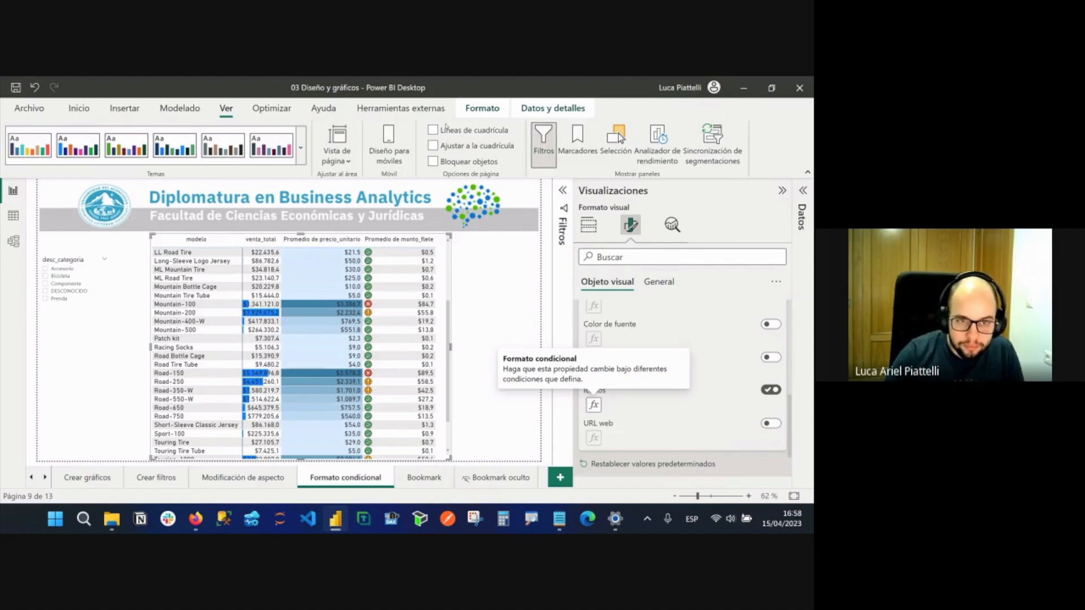
Collapse the Visualizaciones pane and deselect the table to view the whole page.
{"action": "left_click", "coordinate": [584, 193]}
{"action": "left_click", "coordinate": [592, 293]}
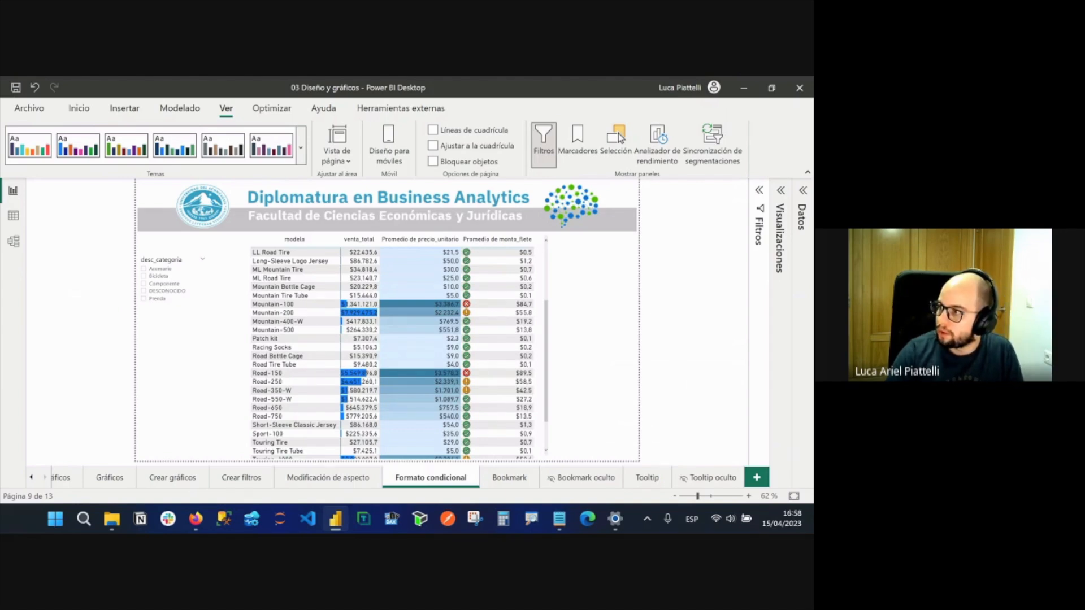
{"action": "key", "text": "alt+Tab"}
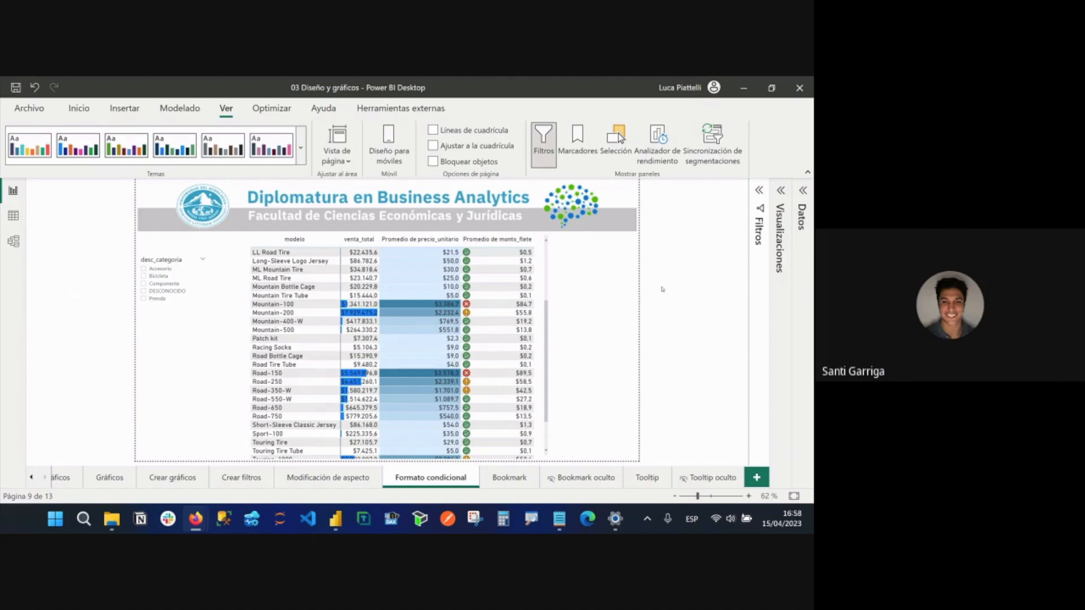
Reselect the table and revisit the Iconos conditional formatting under Elementos de celda, closing it without changes.
{"action": "left_click", "coordinate": [541, 322]}
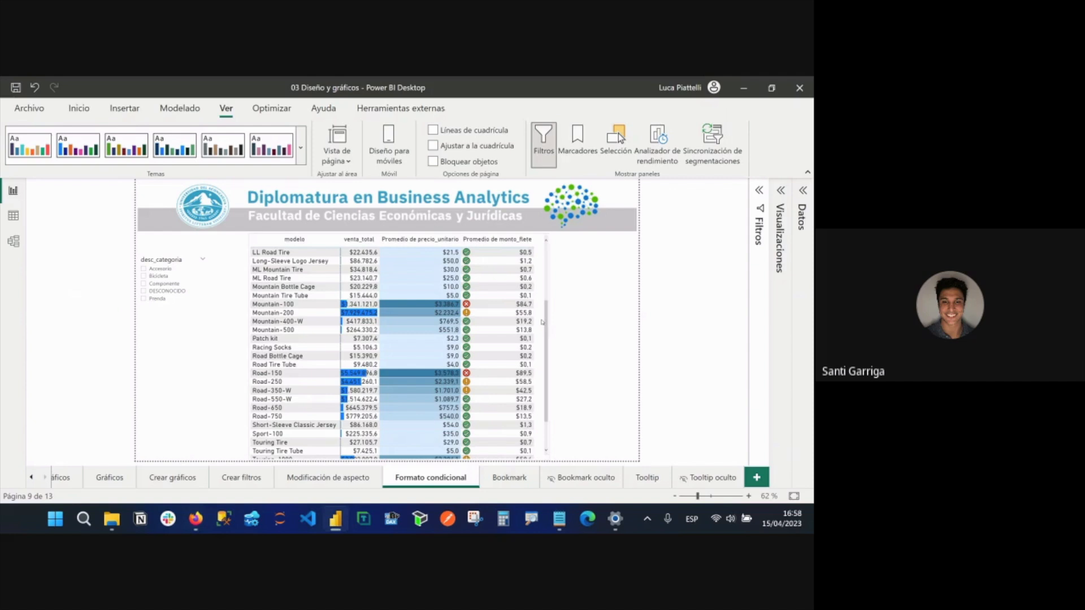
{"action": "left_click", "coordinate": [780, 190]}
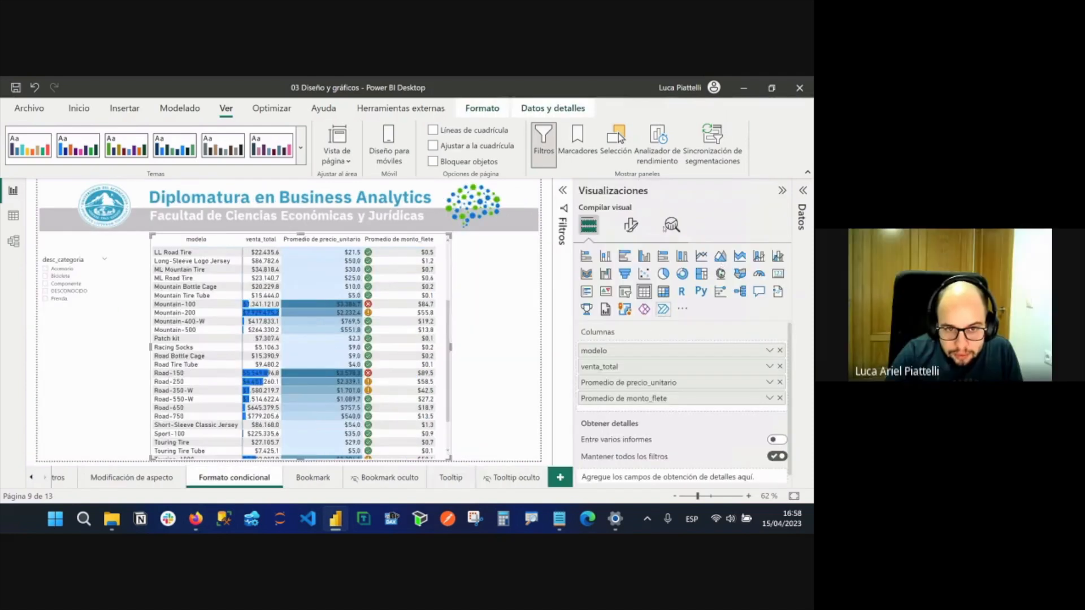
{"action": "left_click", "coordinate": [631, 225]}
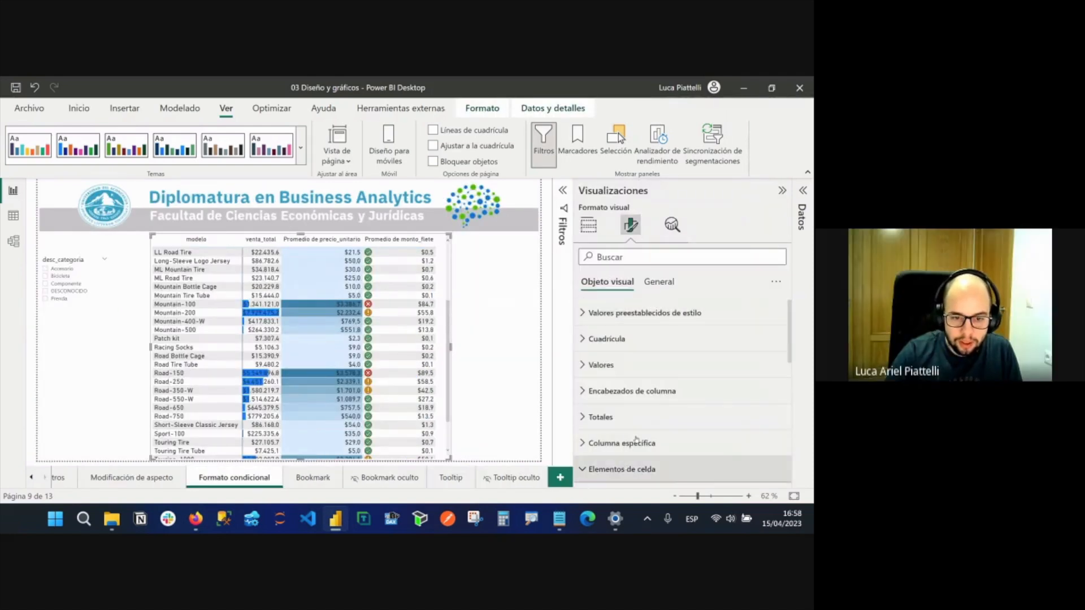
{"action": "left_click", "coordinate": [622, 469]}
{"action": "scroll", "coordinate": [638, 399], "scroll_direction": "down", "scroll_amount": 2}
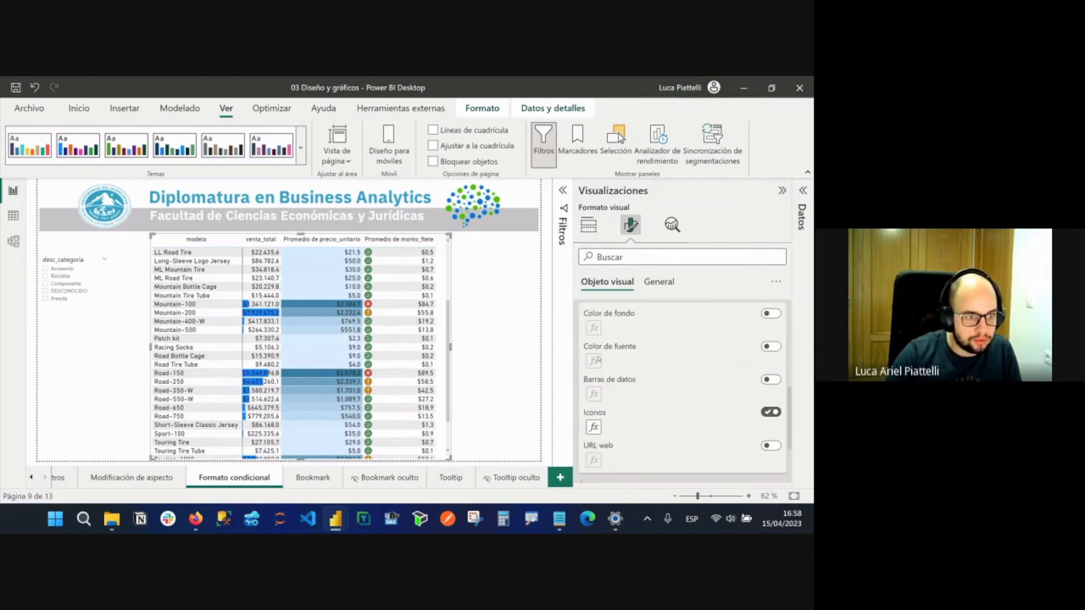
{"action": "left_click", "coordinate": [593, 427]}
{"action": "left_click", "coordinate": [686, 99]}
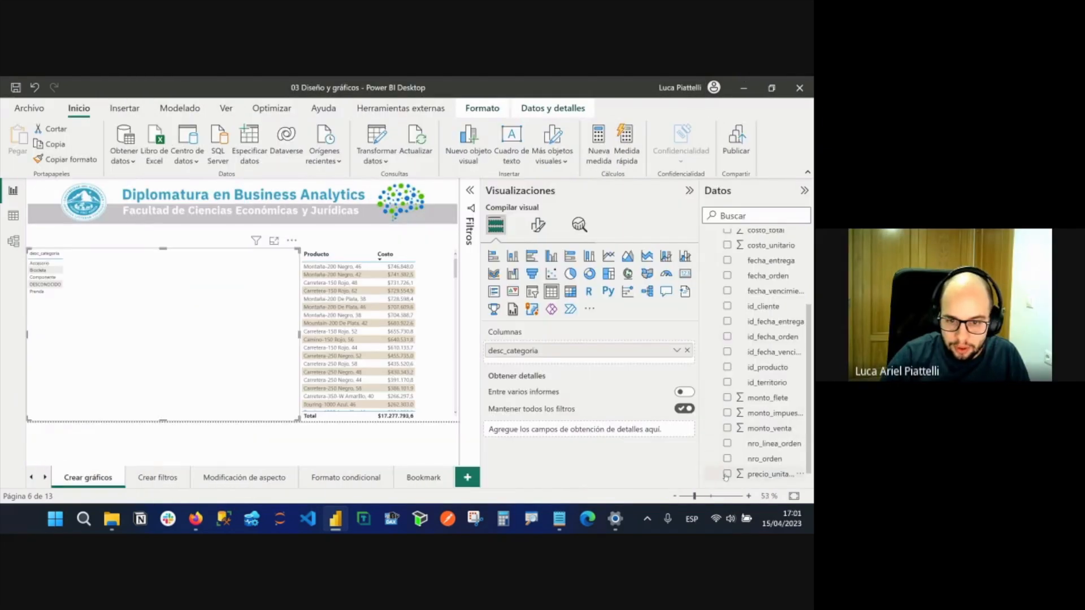
Add venta_total to the desc_categoria table on the Crear gráficos page, narrow the table and shift it to the right.
{"action": "scroll", "coordinate": [726, 478], "scroll_direction": "down", "scroll_amount": 1}
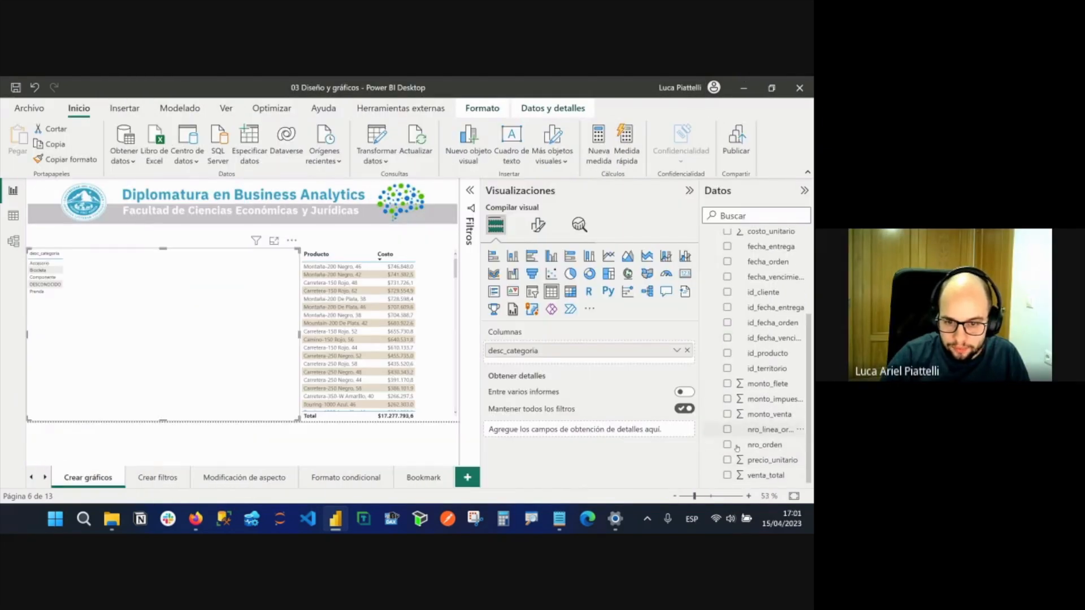
{"action": "left_click", "coordinate": [727, 475]}
{"action": "left_click_drag", "start_coordinate": [299, 334], "coordinate": [195, 336]}
{"action": "left_click_drag", "start_coordinate": [128, 343], "coordinate": [172, 343]}
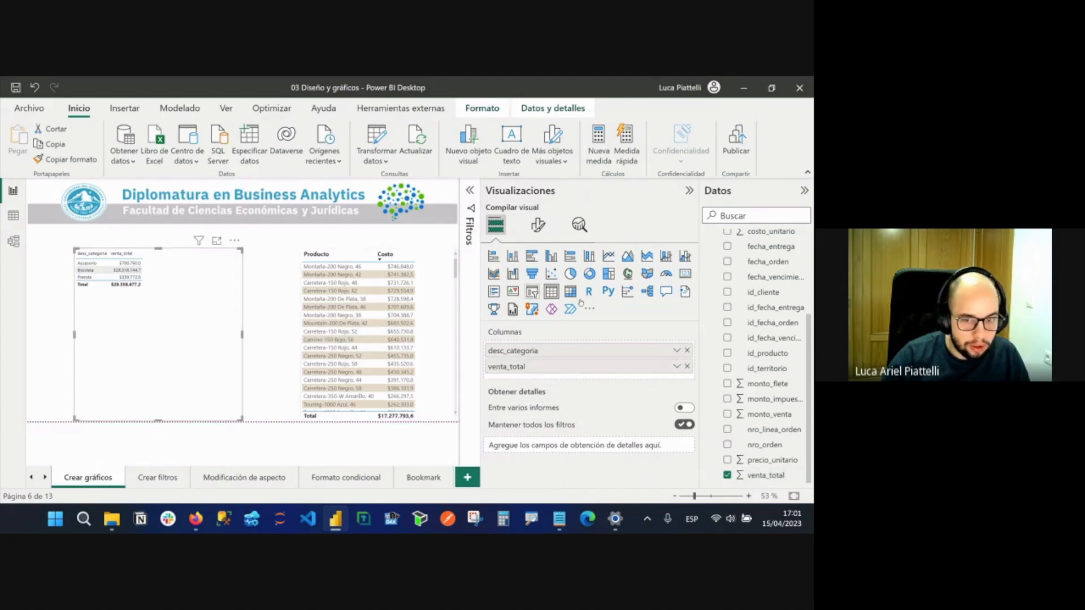
Collapse the Datos and Visualizaciones panes and move the Producto and Costo table slightly up and to the left.
{"action": "scroll", "coordinate": [716, 352], "scroll_direction": "up", "scroll_amount": 3}
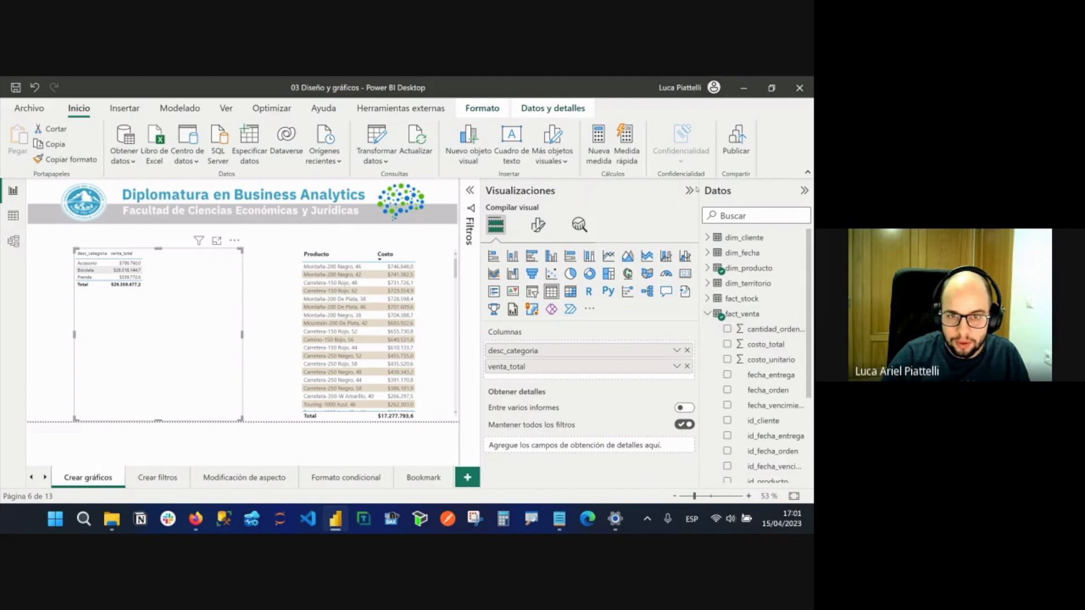
{"action": "left_click", "coordinate": [726, 192]}
{"action": "left_click", "coordinate": [782, 190]}
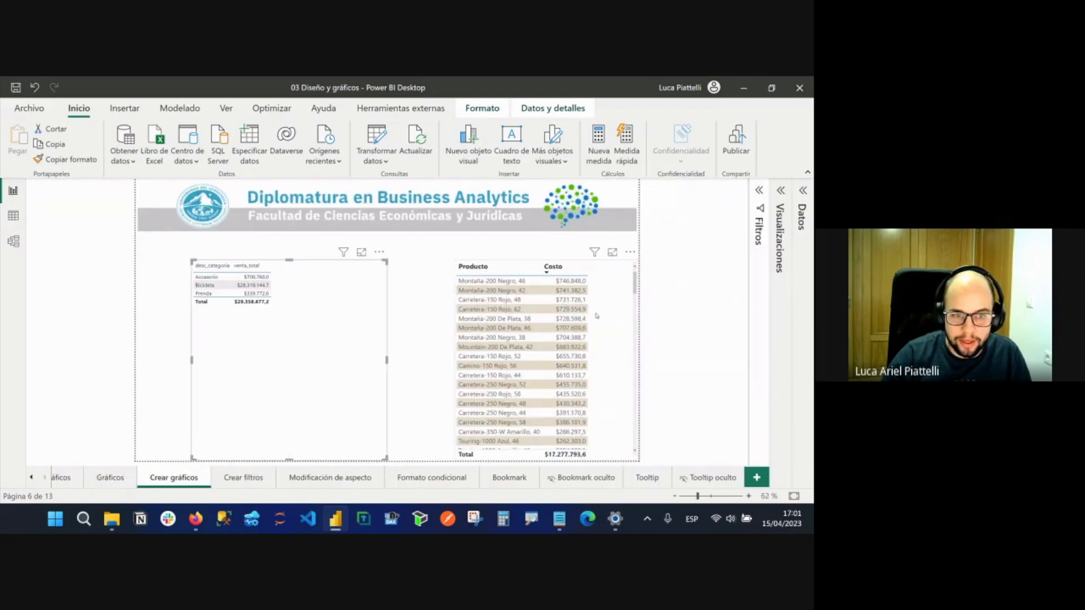
{"action": "left_click", "coordinate": [583, 311]}
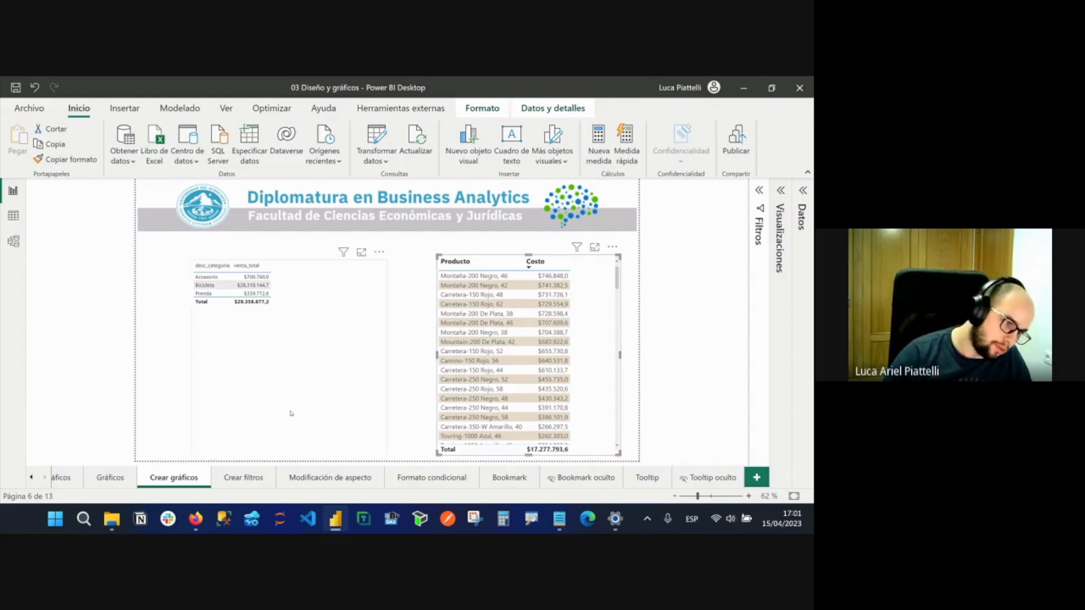
{"action": "left_click", "coordinate": [433, 387]}
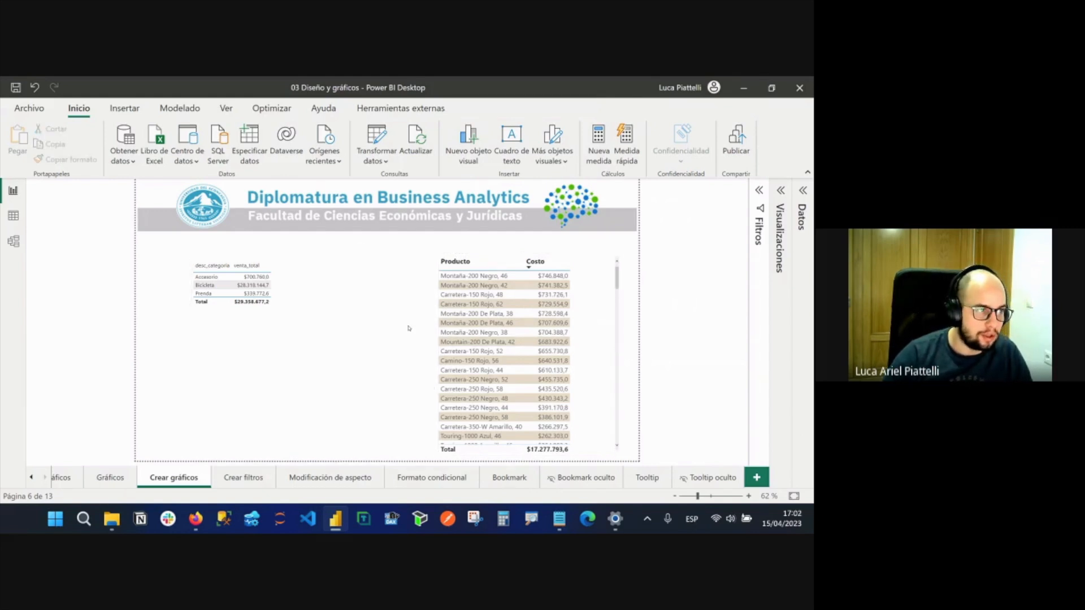
Copy the format of the Producto and Costo table onto the desc_categoria table with Copiar formato.
{"action": "left_click", "coordinate": [608, 295]}
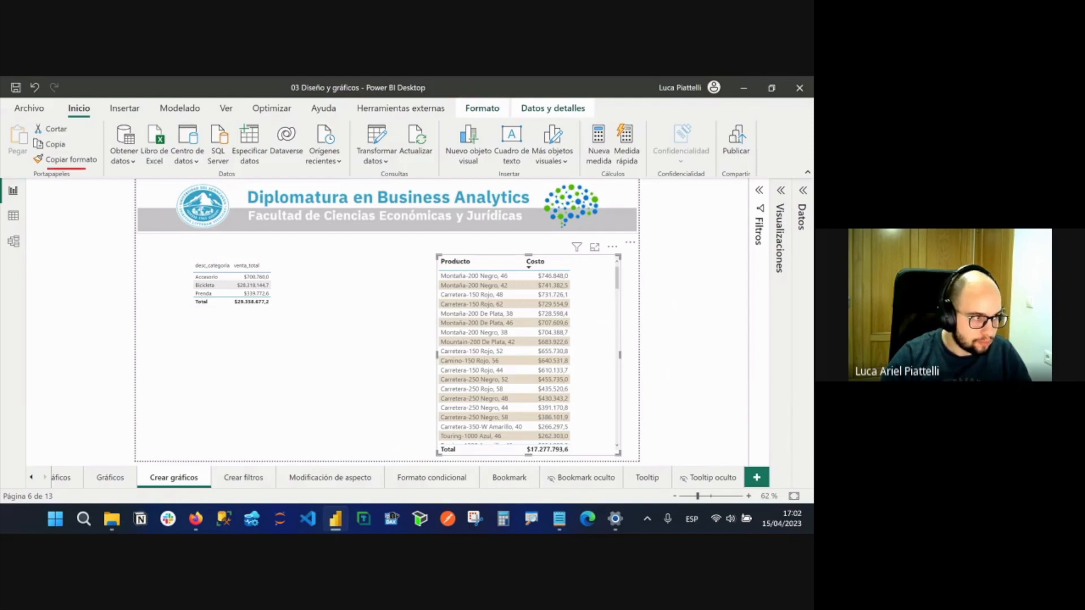
{"action": "left_click", "coordinate": [70, 159]}
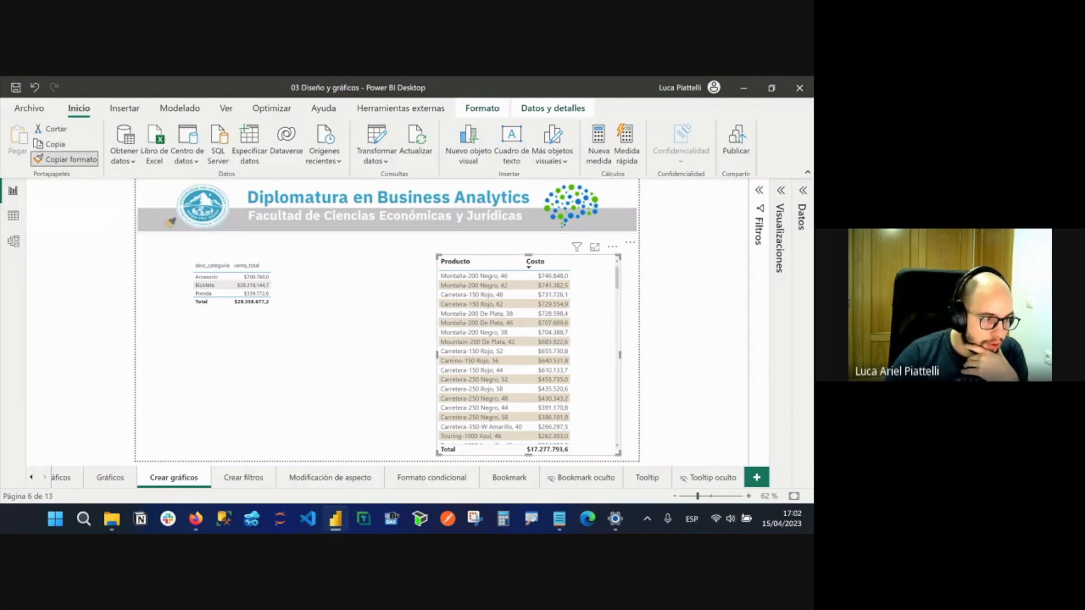
{"action": "left_click", "coordinate": [306, 303]}
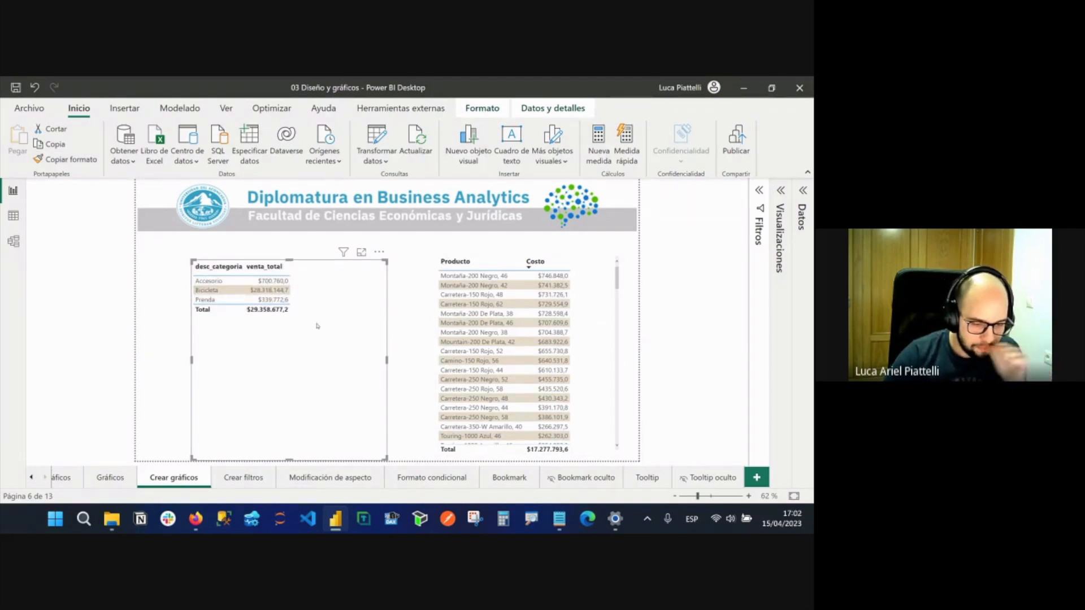
Deselect the table and examine the theme gallery, comparing the Este informe theme with the Temas accesibles and Power BI themes.
{"action": "left_click", "coordinate": [407, 291]}
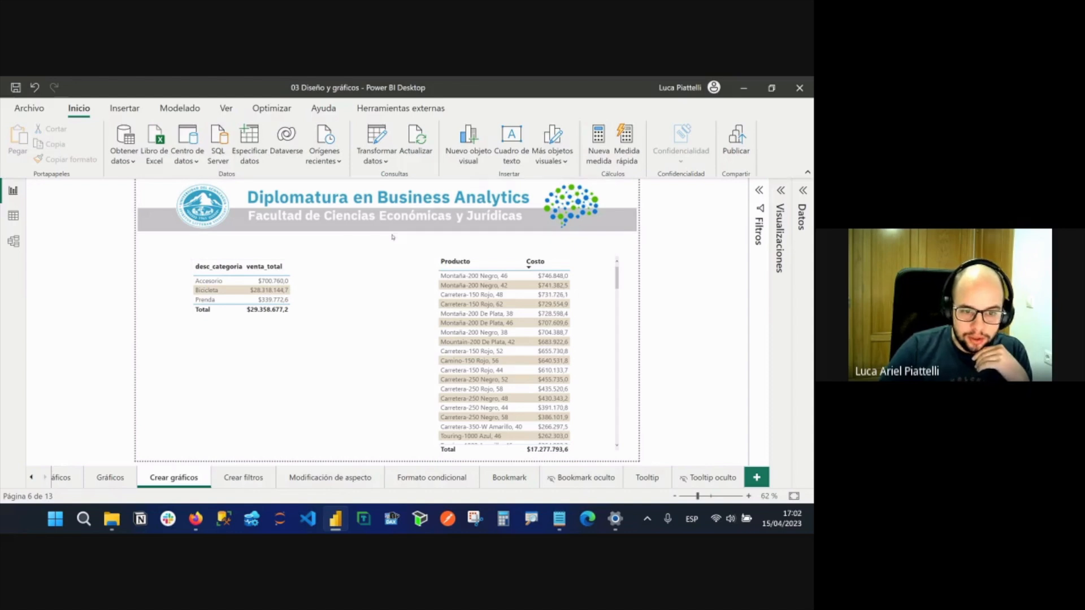
{"action": "left_click", "coordinate": [226, 108]}
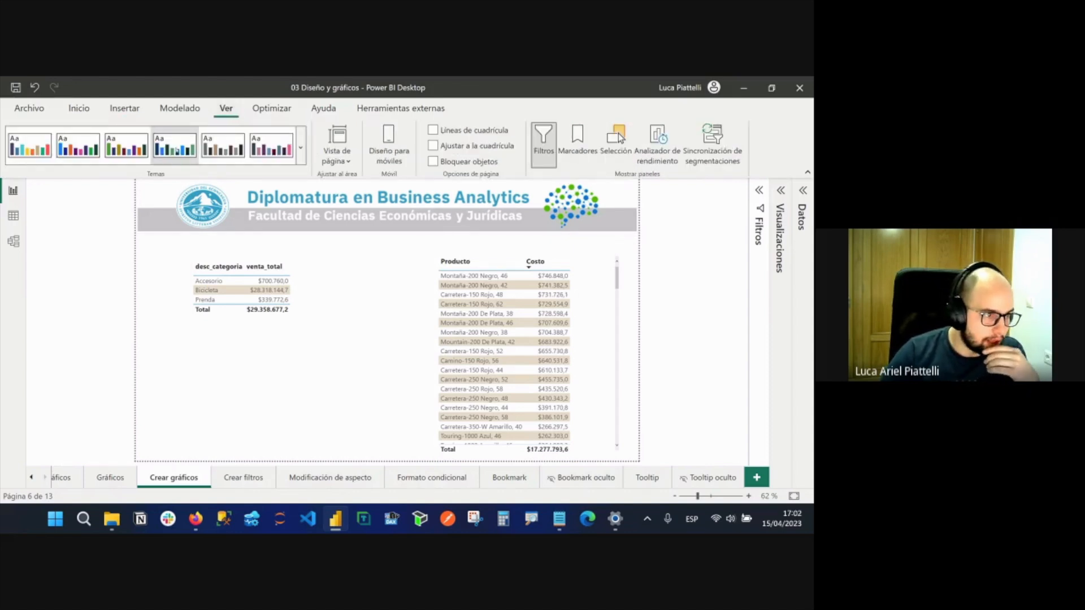
{"action": "left_click", "coordinate": [301, 148]}
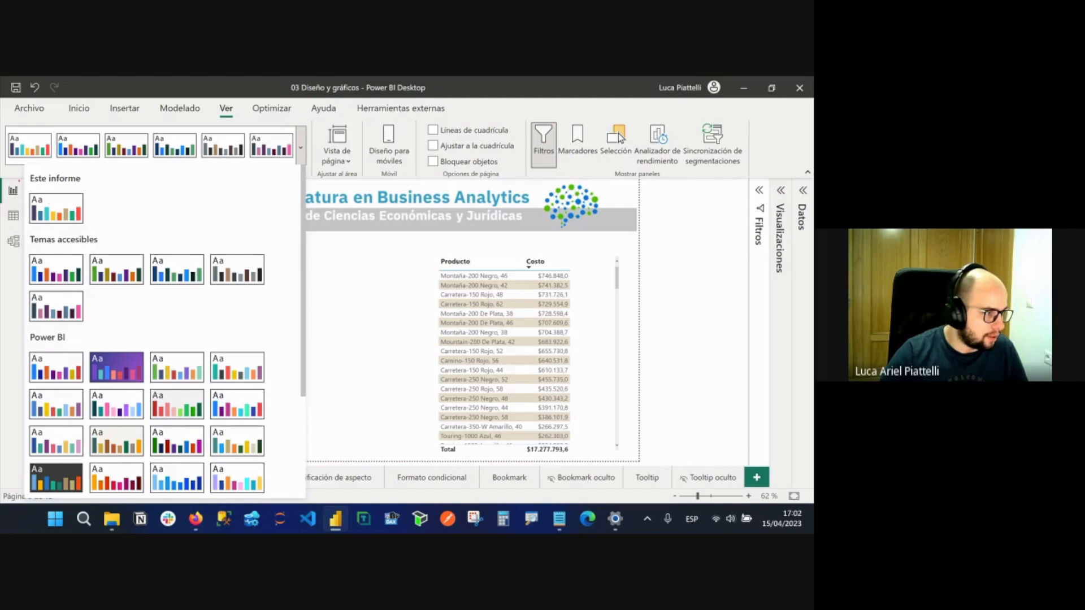
{"action": "left_click_drag", "start_coordinate": [21, 174], "coordinate": [105, 229]}
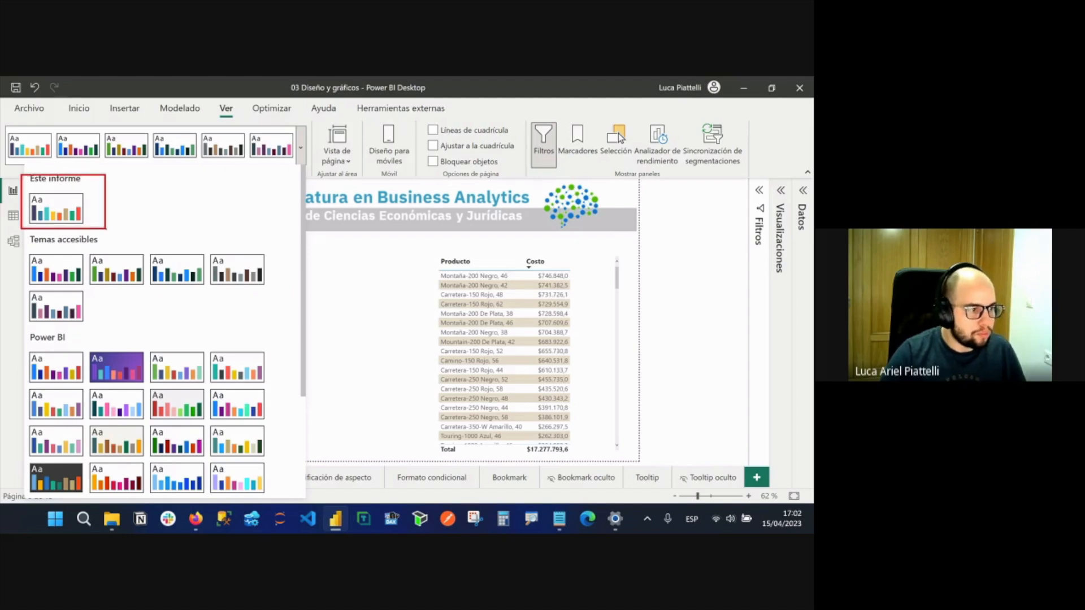
{"action": "left_click_drag", "start_coordinate": [21, 237], "coordinate": [281, 496]}
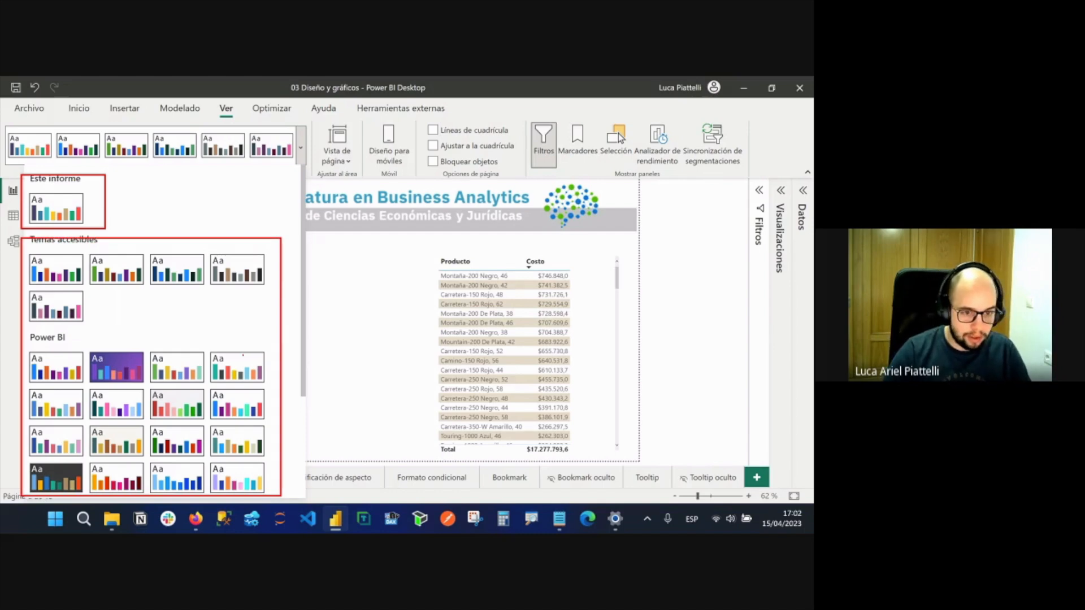
{"action": "key", "text": "Escape"}
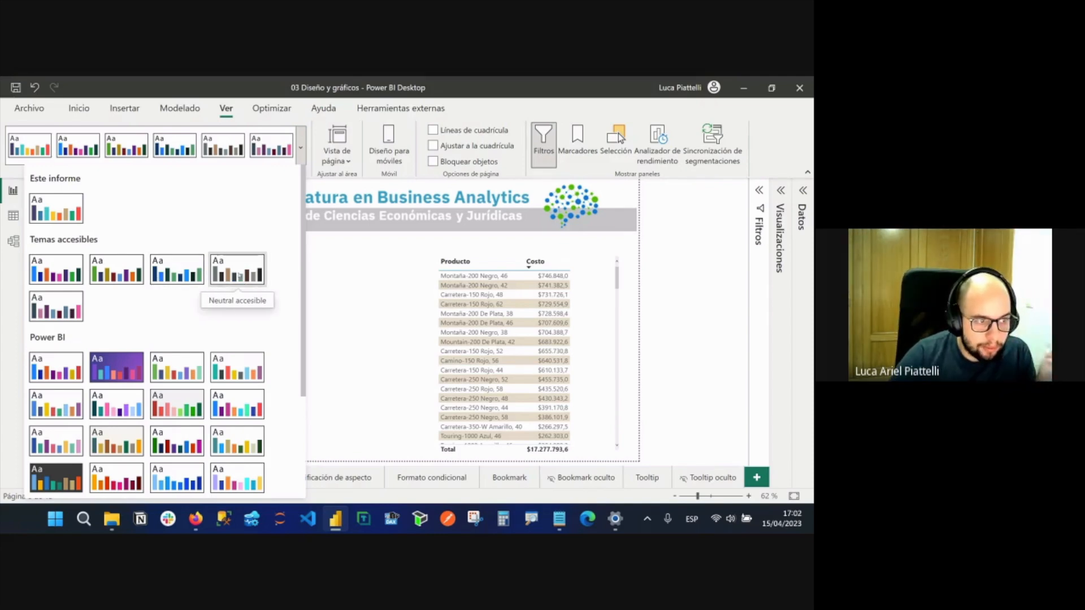
Apply the Neutral accesible theme, try the purple-banded accessible theme, and switch back to Neutral accesible.
{"action": "left_click", "coordinate": [240, 276]}
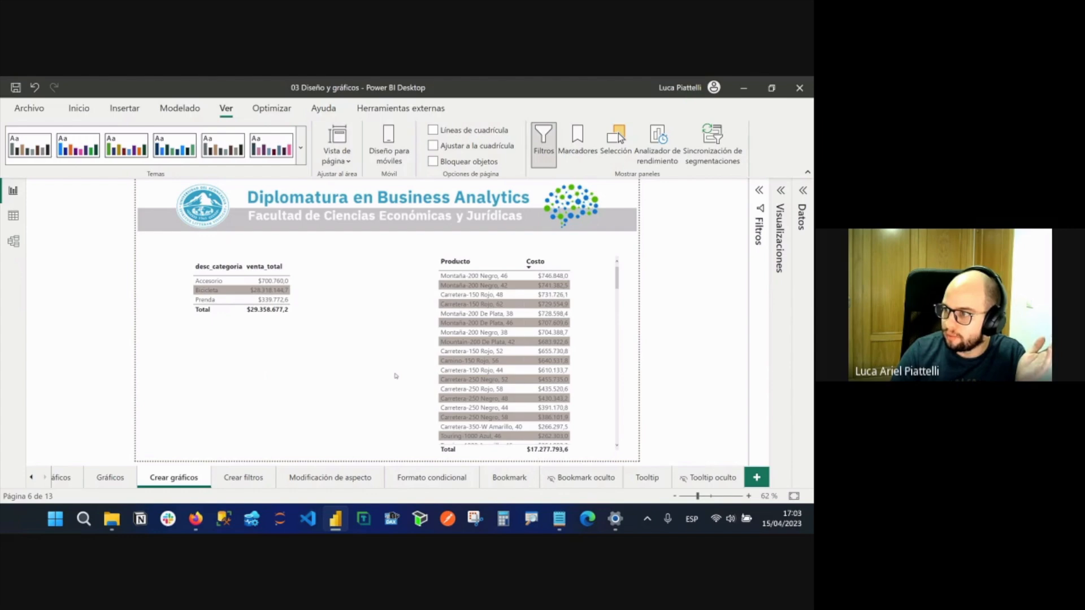
{"action": "left_click", "coordinate": [78, 146]}
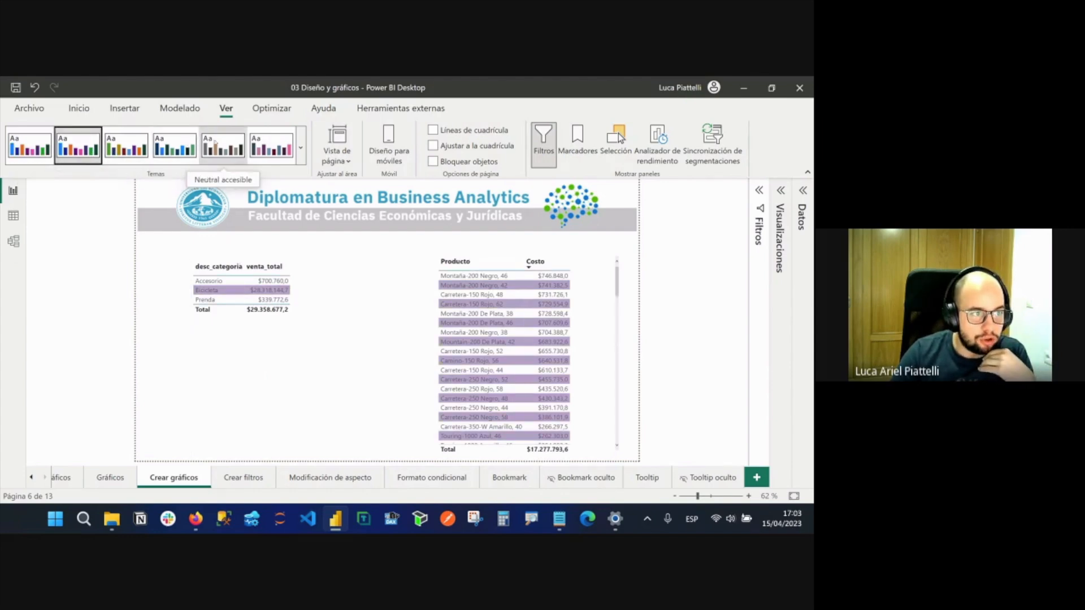
{"action": "left_click", "coordinate": [216, 145]}
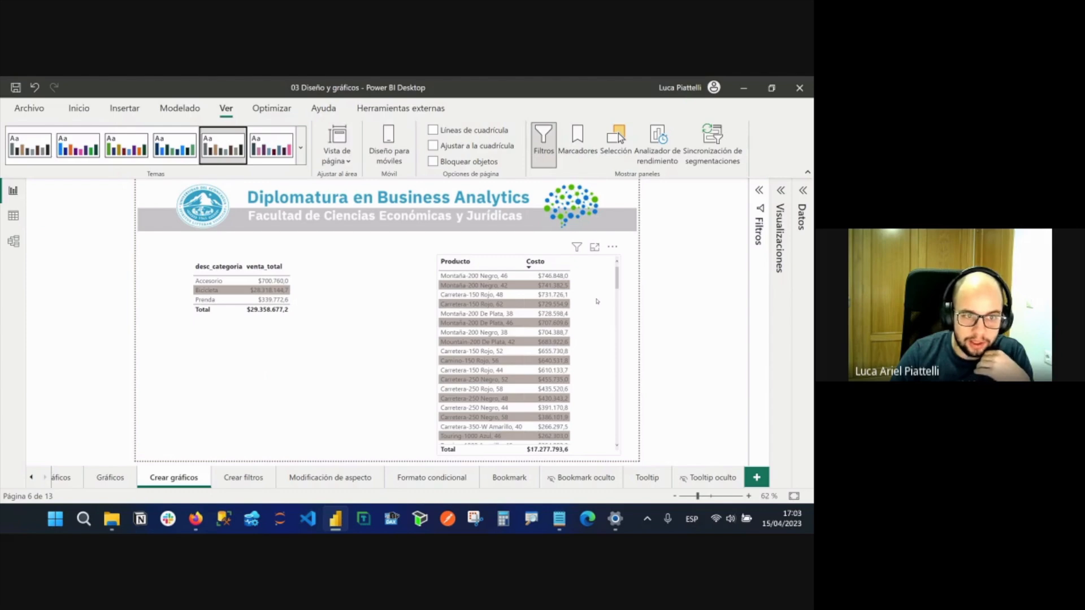
Apply the built-in Power BI theme with the dark blue wave background to the report.
{"action": "left_click", "coordinate": [301, 148]}
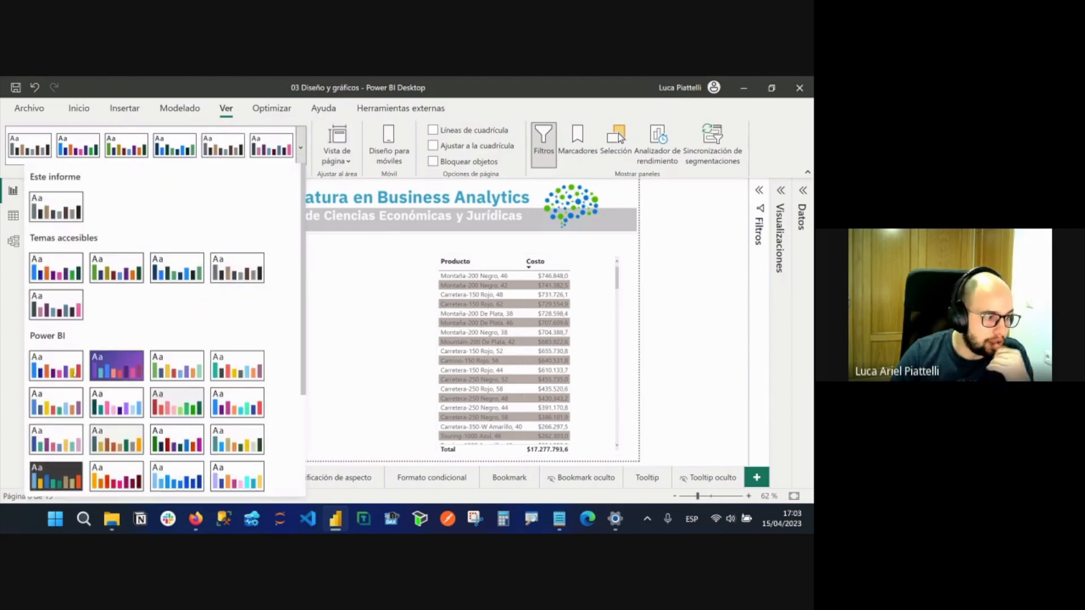
{"action": "scroll", "coordinate": [73, 444], "scroll_direction": "down", "scroll_amount": 3}
{"action": "left_click", "coordinate": [101, 417]}
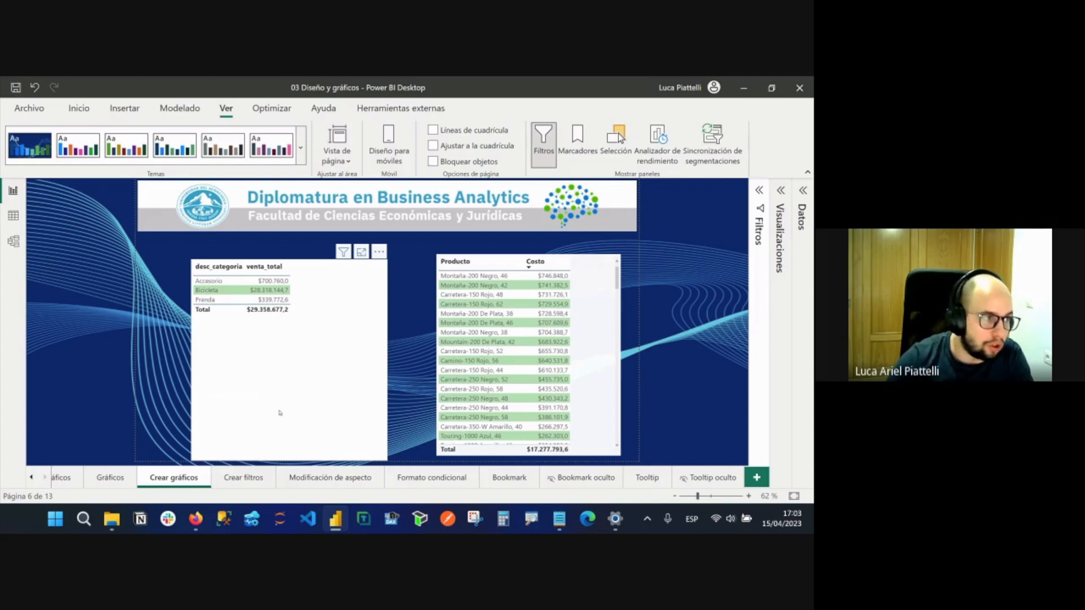
Replace the dark blue theme with the built-in Sunflower Twilight theme.
{"action": "left_click", "coordinate": [301, 148]}
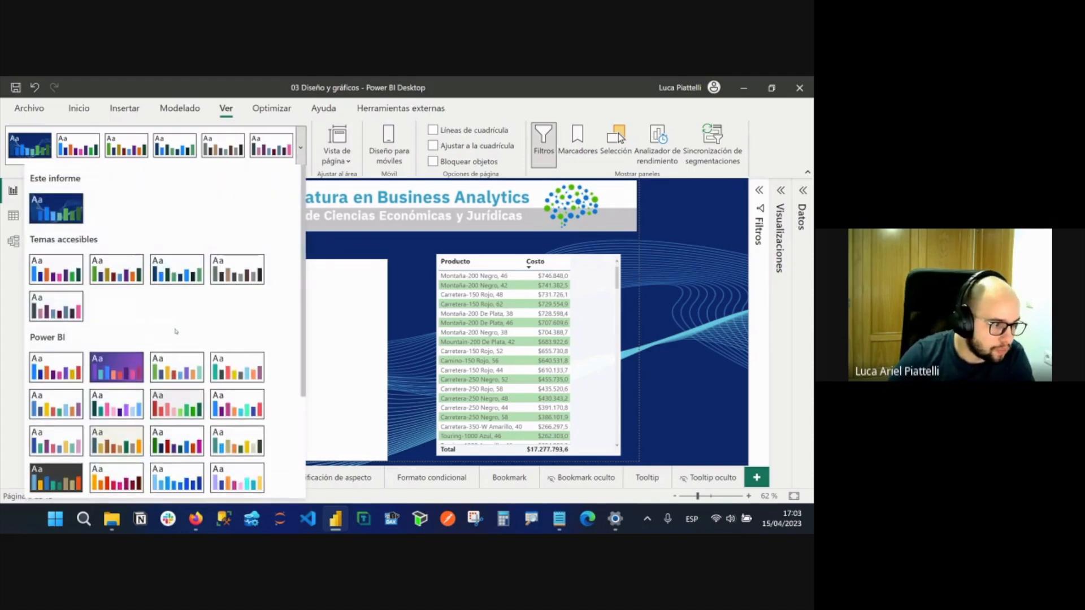
{"action": "scroll", "coordinate": [52, 303], "scroll_direction": "down", "scroll_amount": 3}
{"action": "scroll", "coordinate": [56, 339], "scroll_direction": "up", "scroll_amount": 5}
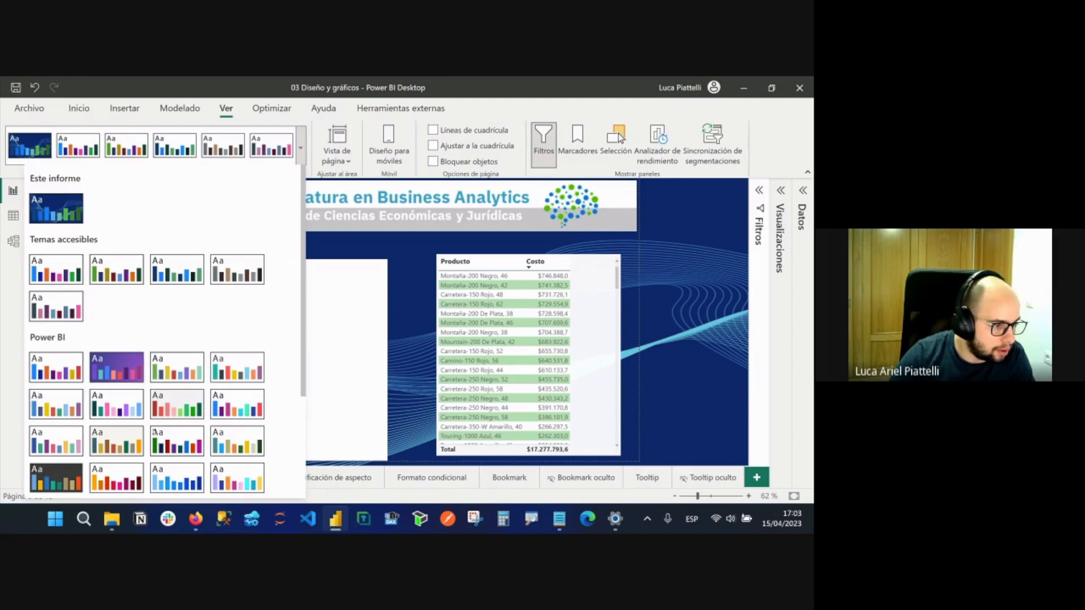
{"action": "scroll", "coordinate": [260, 422], "scroll_direction": "down", "scroll_amount": 3}
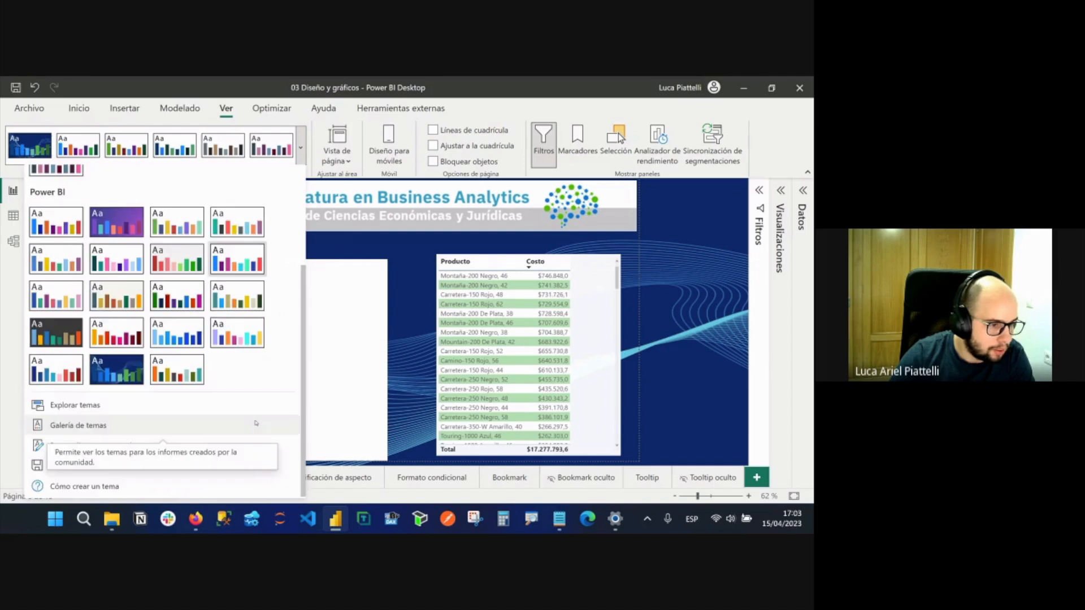
{"action": "left_click", "coordinate": [178, 369]}
{"action": "key", "text": "ctrl+z"}
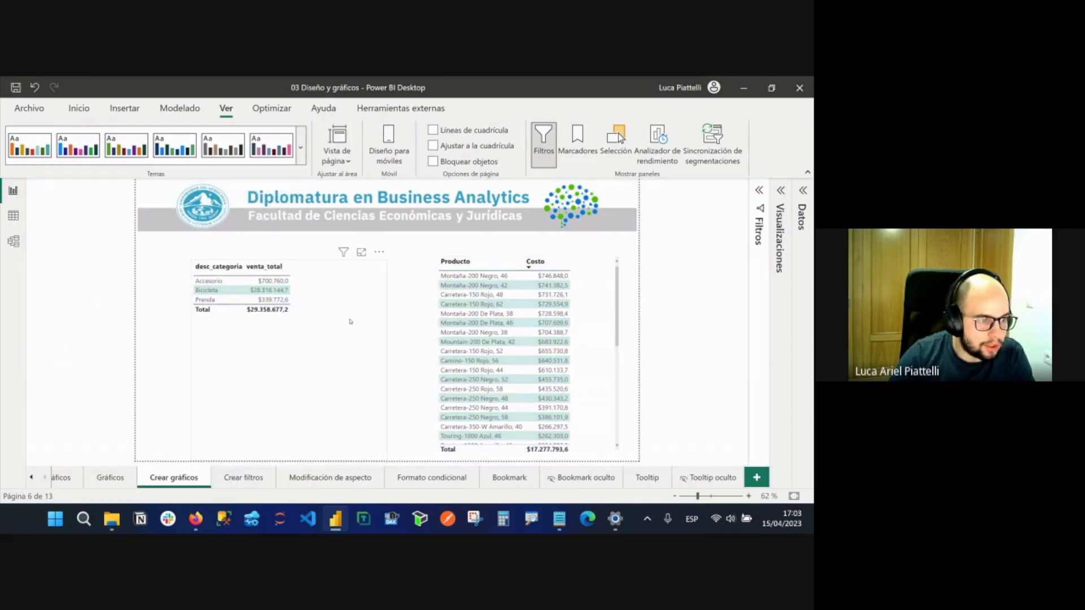
Open Personalizar tema actual to view the Sunflower Twilight theme's name and colors.
{"action": "left_click", "coordinate": [299, 152]}
{"action": "scroll", "coordinate": [169, 294], "scroll_direction": "down", "scroll_amount": 4}
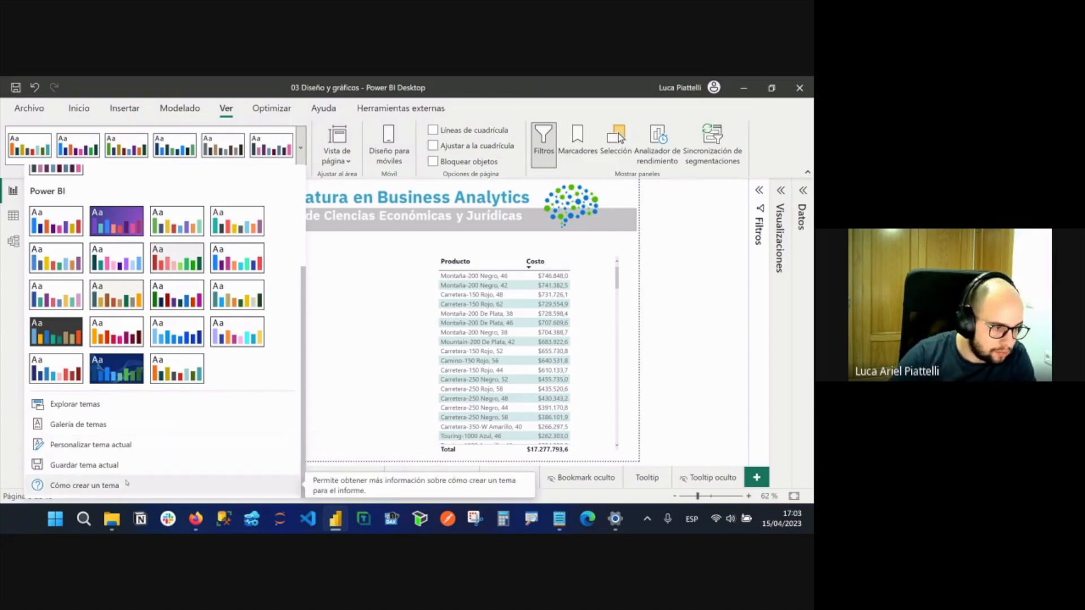
{"action": "left_click", "coordinate": [144, 450]}
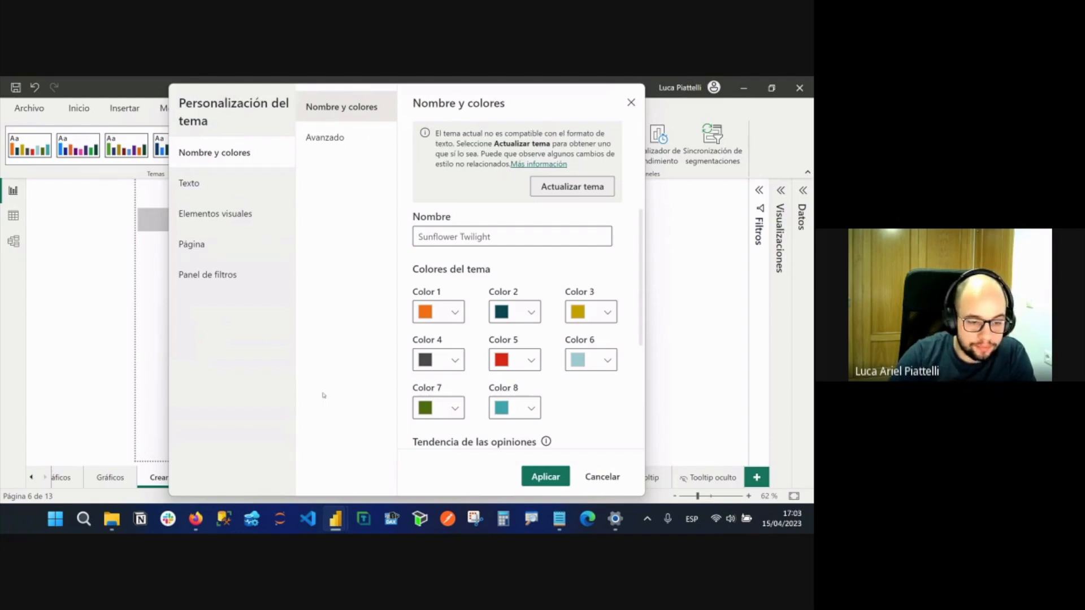
Locate the Tema ejemplo file in the Módulo Nº 5 - Business Intelligence folder in File Explorer, and cancel the theme customization.
{"action": "left_click", "coordinate": [112, 518]}
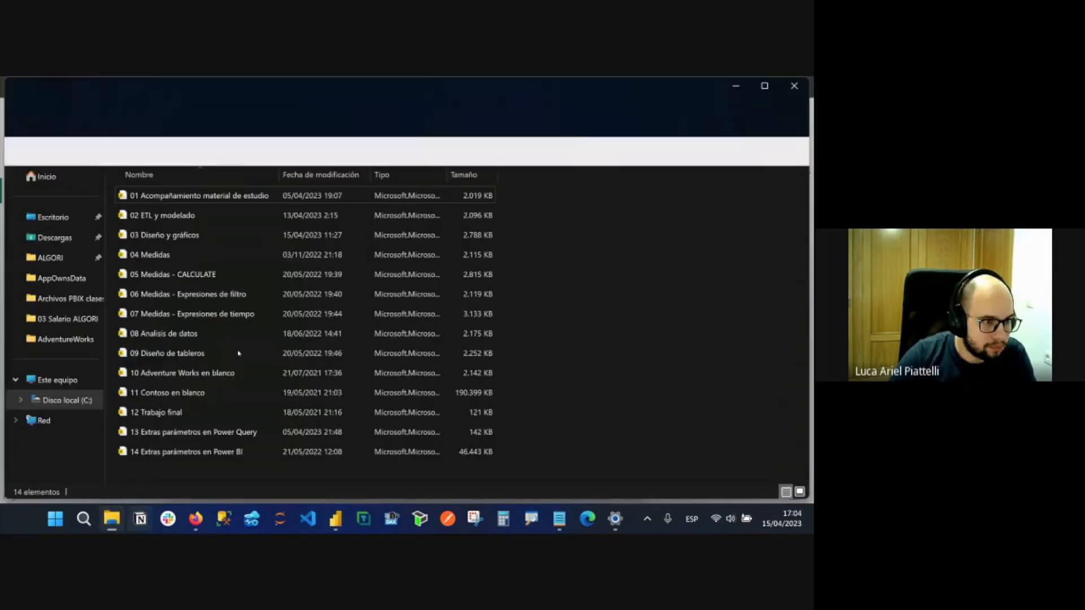
{"action": "left_click", "coordinate": [364, 152]}
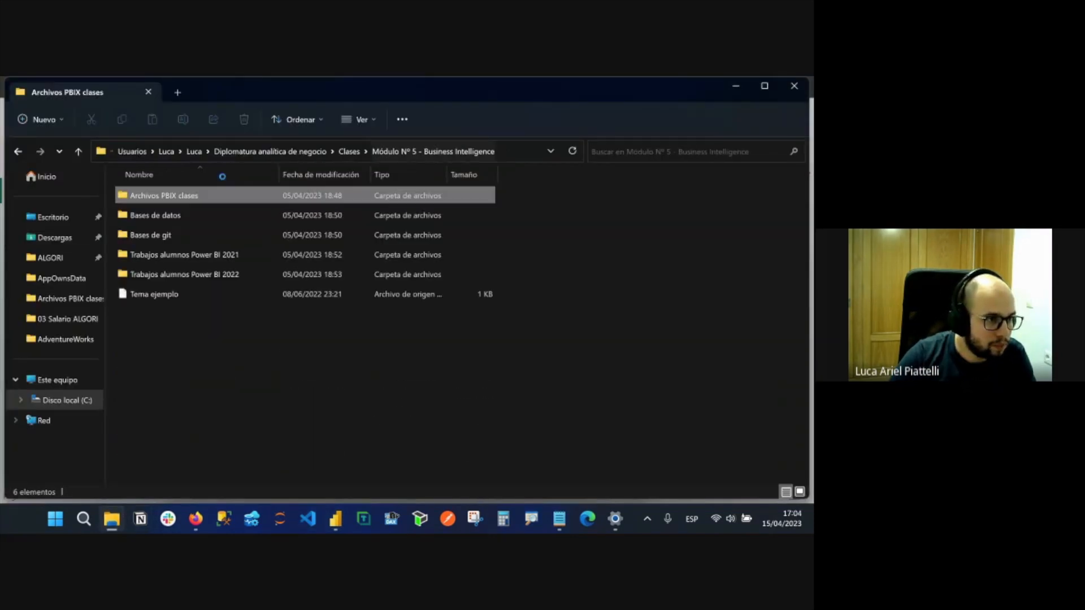
{"action": "double_click", "coordinate": [204, 215]}
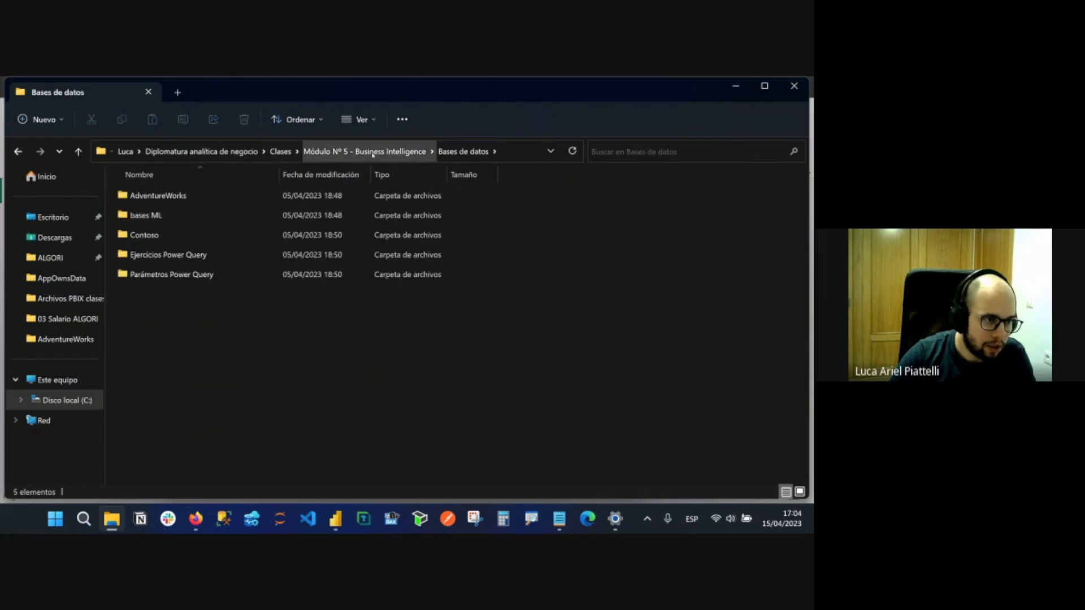
{"action": "left_click", "coordinate": [367, 151]}
{"action": "left_click_drag", "start_coordinate": [175, 330], "coordinate": [493, 338]}
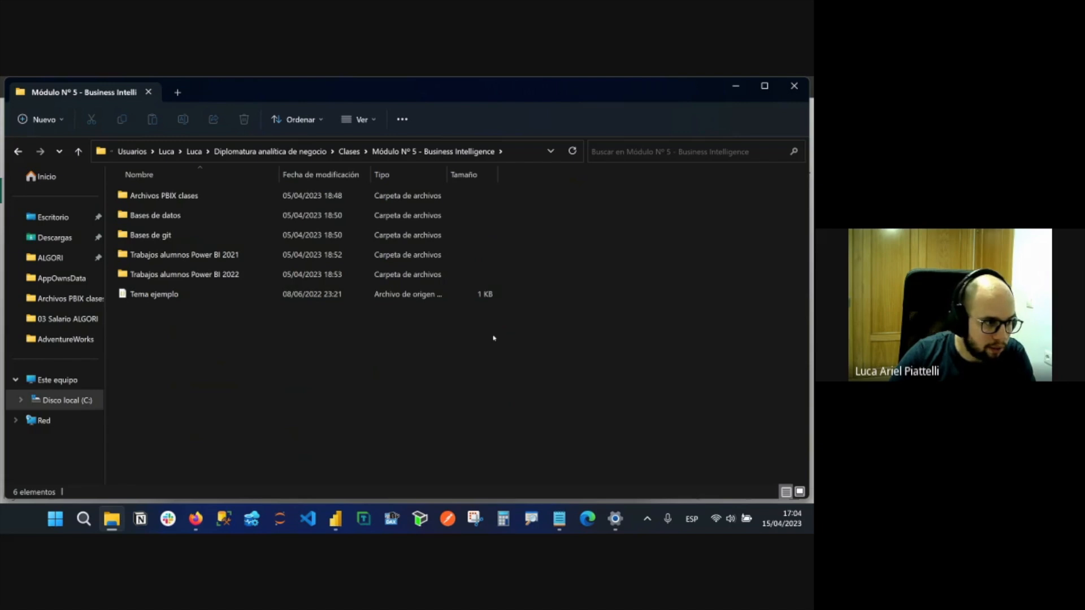
{"action": "left_click", "coordinate": [736, 85]}
{"action": "left_click", "coordinate": [591, 477]}
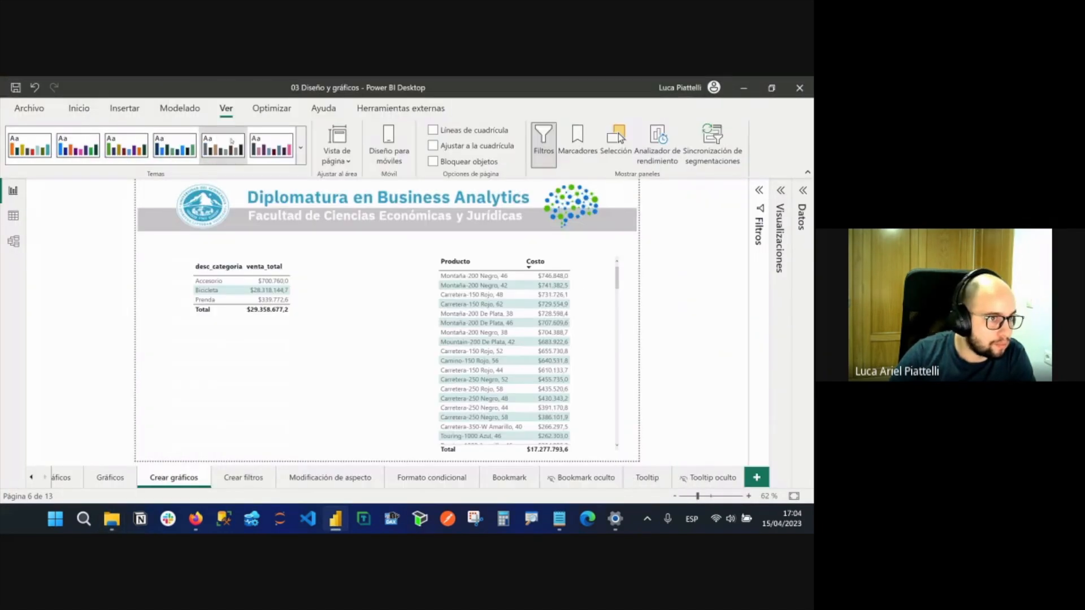
Import the Tema ejemplo theme file from the Módulo Nº 5 - Business Intelligence folder with Explorar temas, and leave both tables deselected.
{"action": "left_click", "coordinate": [301, 148]}
{"action": "scroll", "coordinate": [130, 316], "scroll_direction": "down", "scroll_amount": 3}
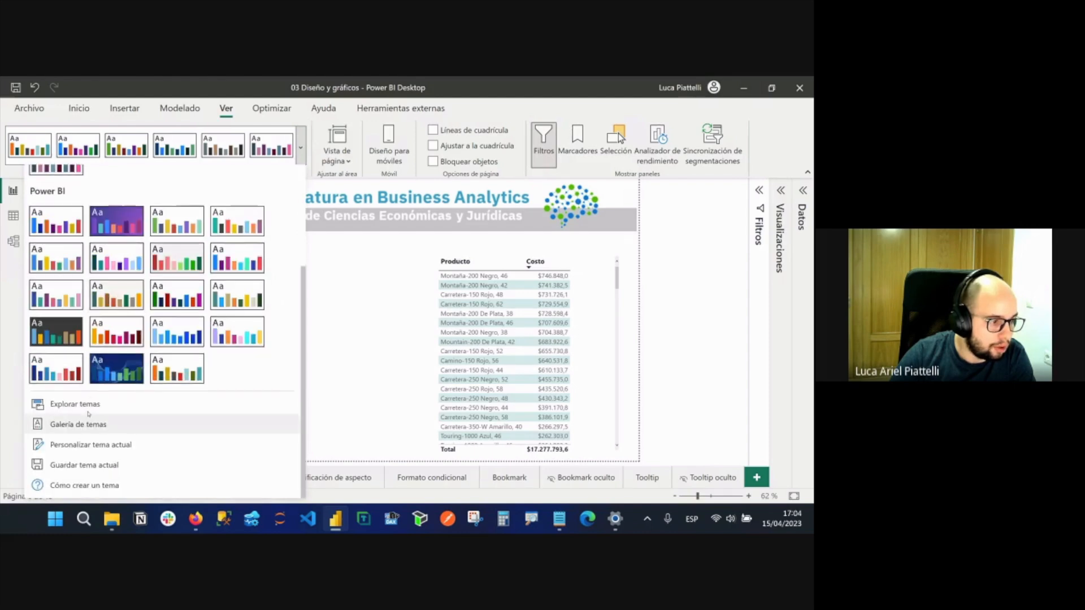
{"action": "left_click", "coordinate": [94, 410]}
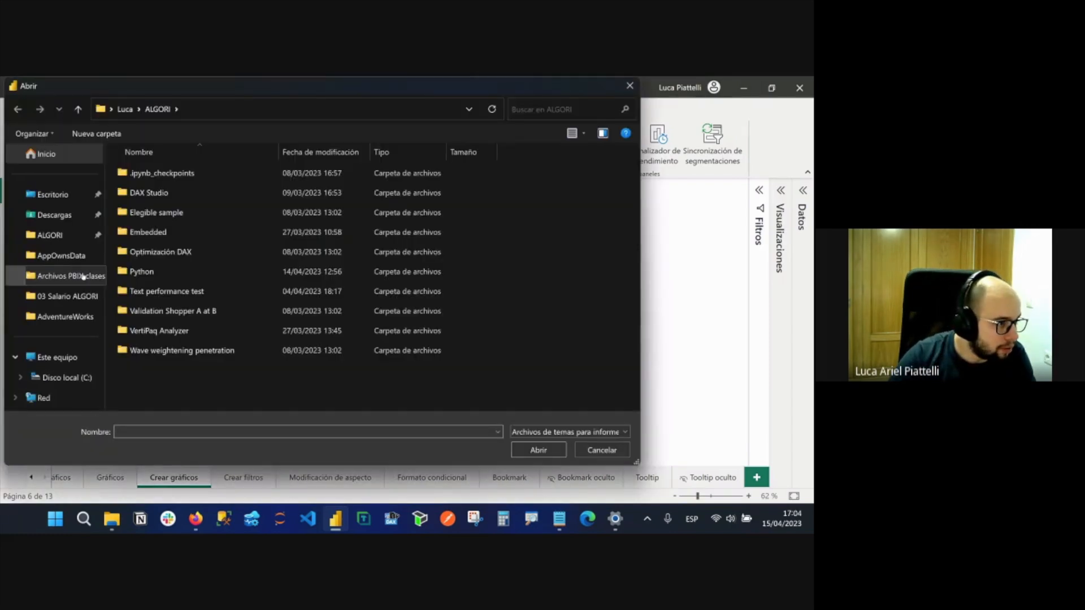
{"action": "left_click", "coordinate": [53, 195]}
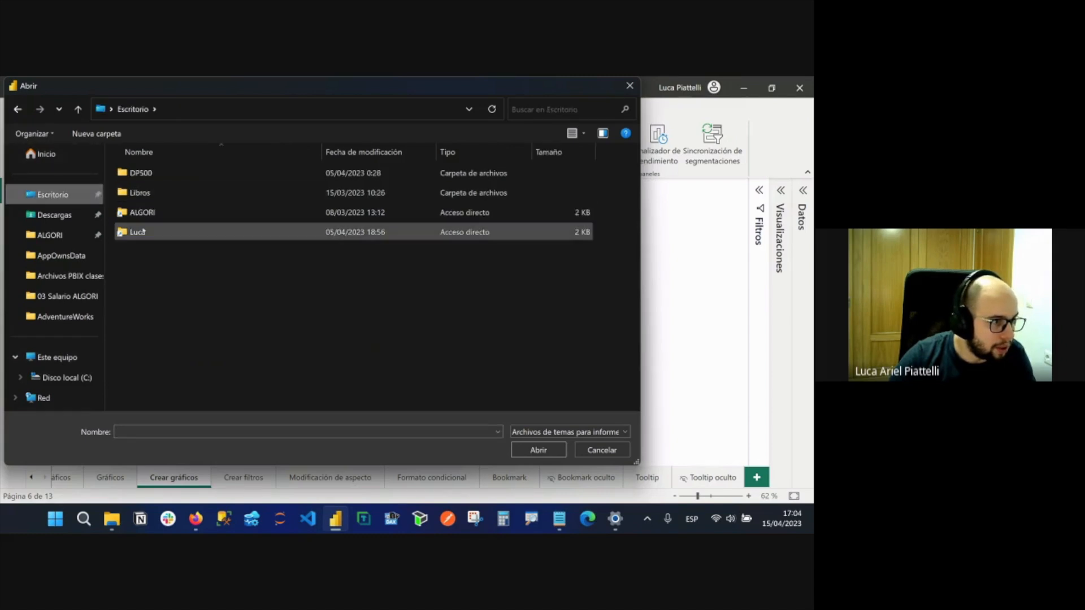
{"action": "double_click", "coordinate": [146, 232]}
{"action": "double_click", "coordinate": [148, 192]}
{"action": "double_click", "coordinate": [146, 173]}
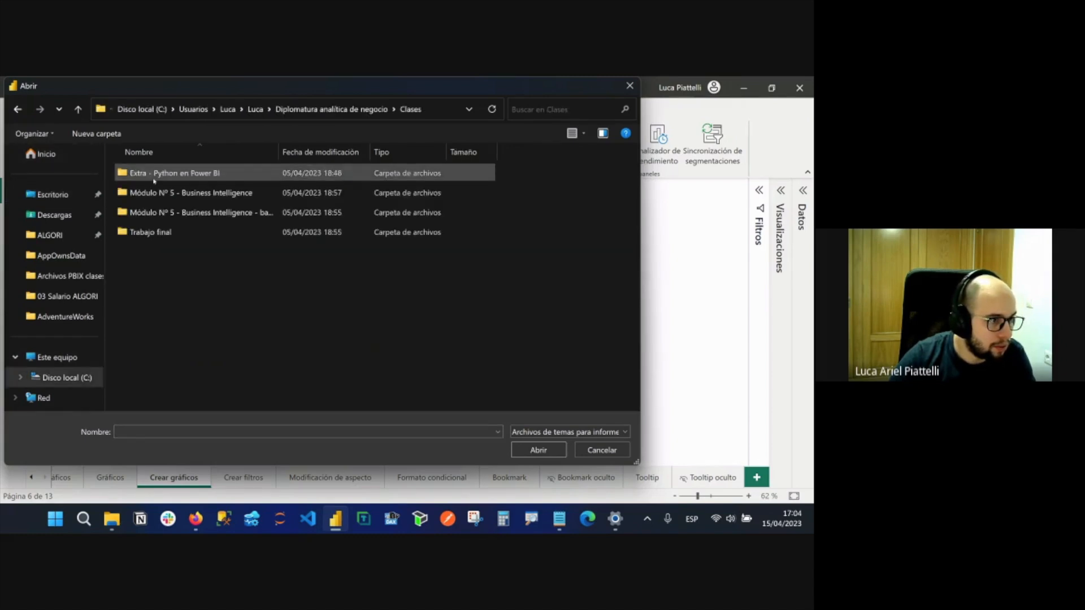
{"action": "double_click", "coordinate": [139, 192]}
{"action": "double_click", "coordinate": [144, 193]}
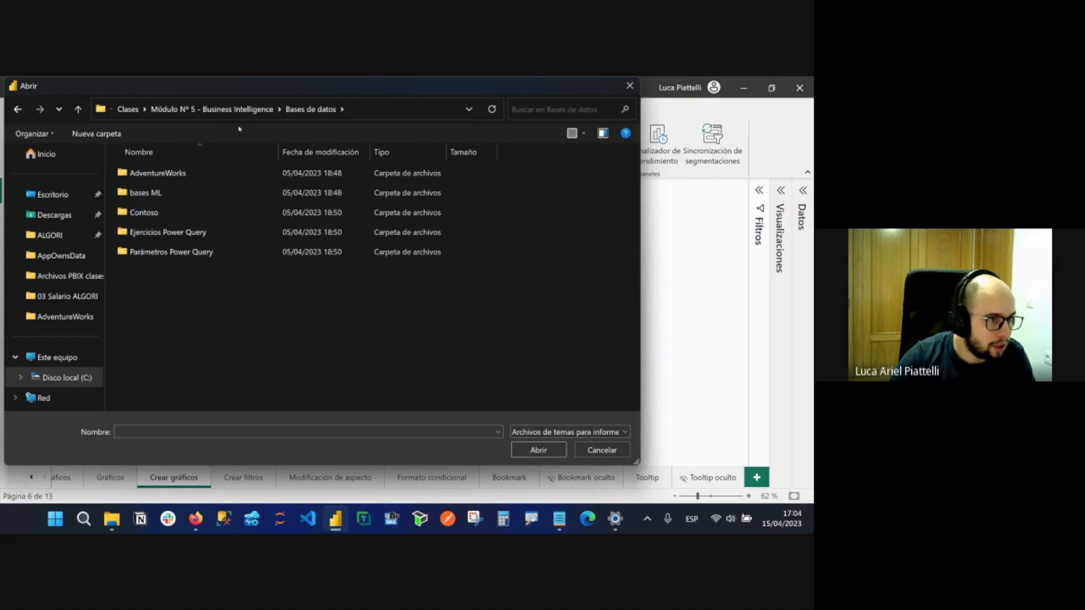
{"action": "left_click", "coordinate": [238, 110]}
{"action": "double_click", "coordinate": [164, 272]}
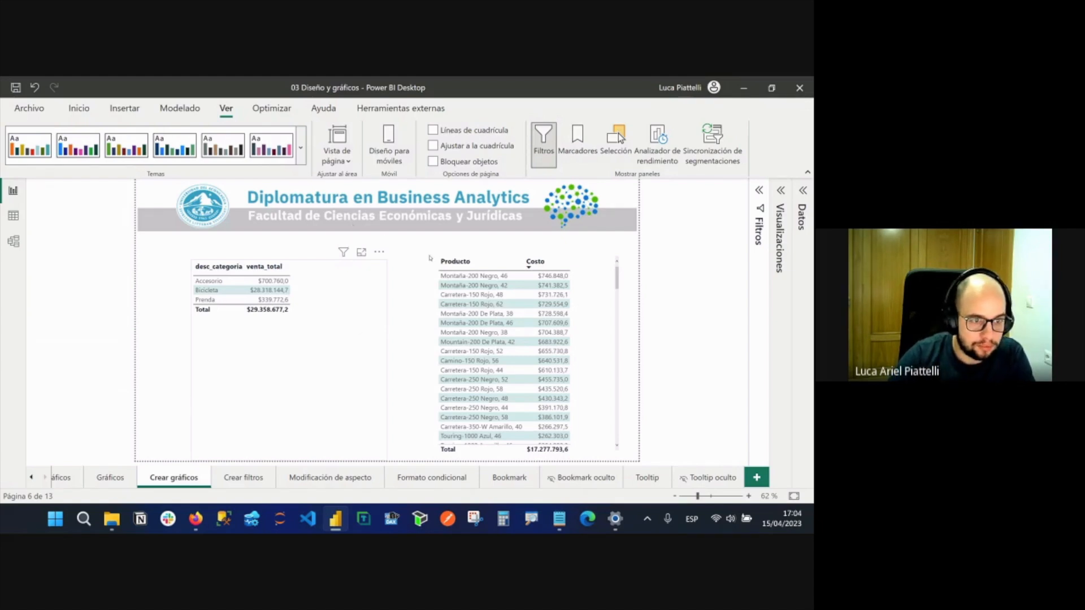
{"action": "left_click", "coordinate": [364, 304]}
{"action": "left_click", "coordinate": [516, 305]}
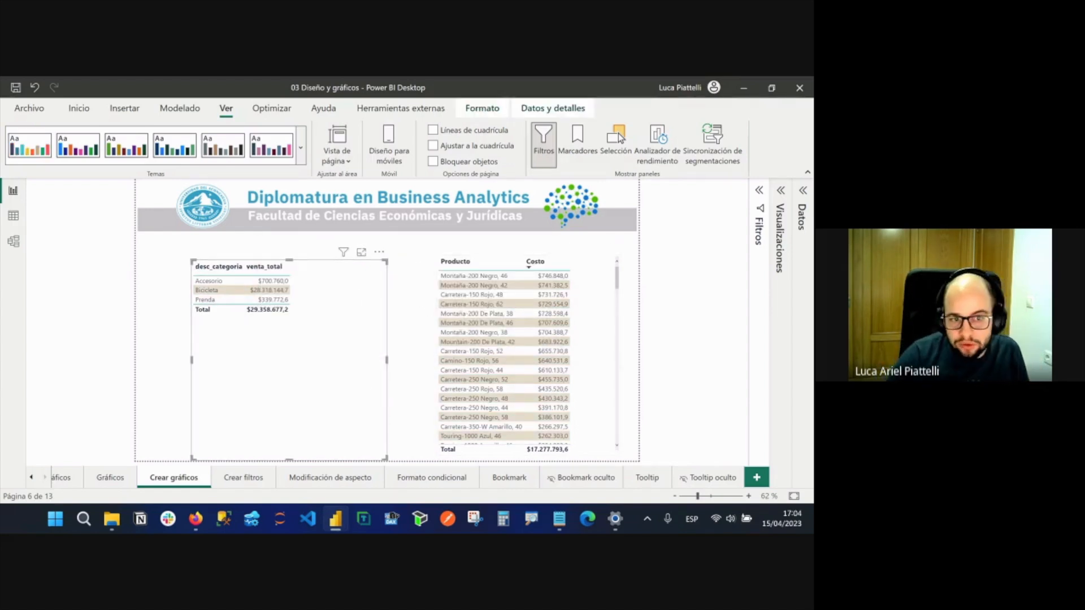
{"action": "left_click", "coordinate": [634, 273]}
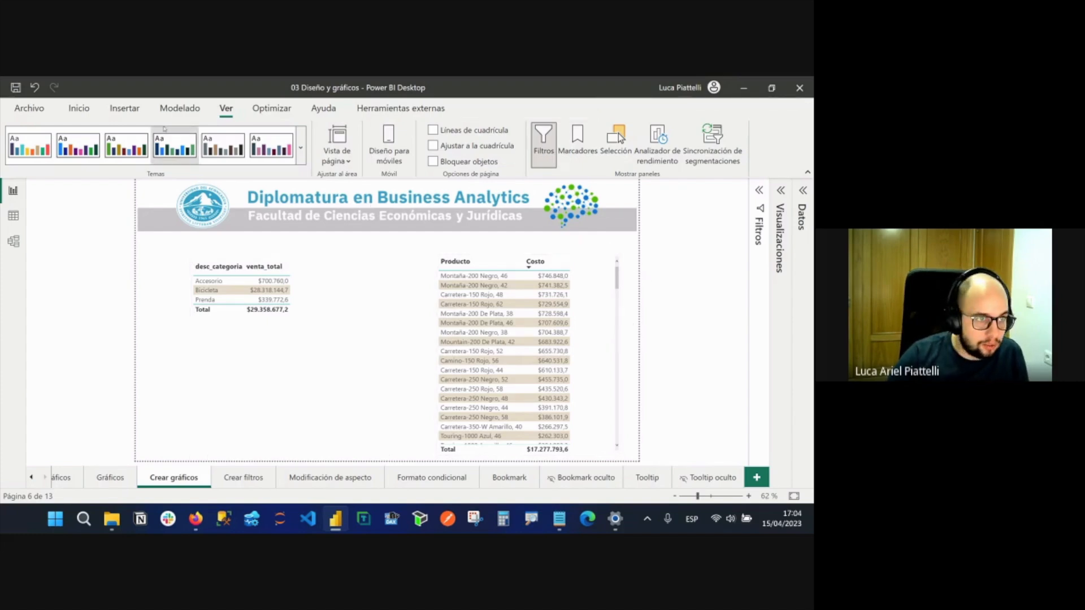
Open the customization of the imported Ideal theme, update it with Actualizar tema, and review its name and colors.
{"action": "left_click", "coordinate": [300, 149]}
{"action": "scroll", "coordinate": [221, 302], "scroll_direction": "down", "scroll_amount": 2}
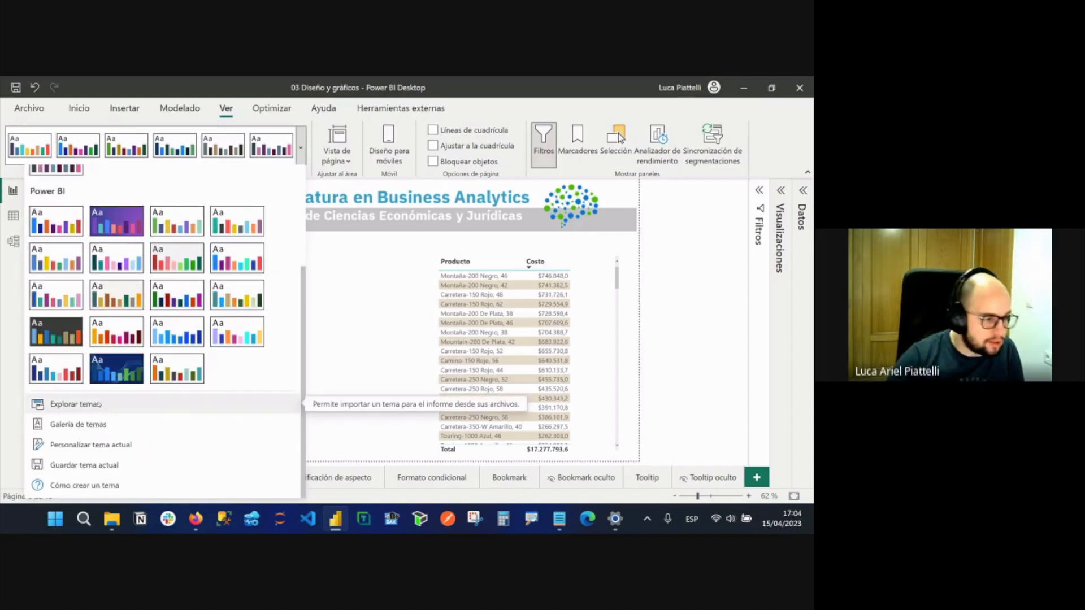
{"action": "left_click", "coordinate": [123, 446]}
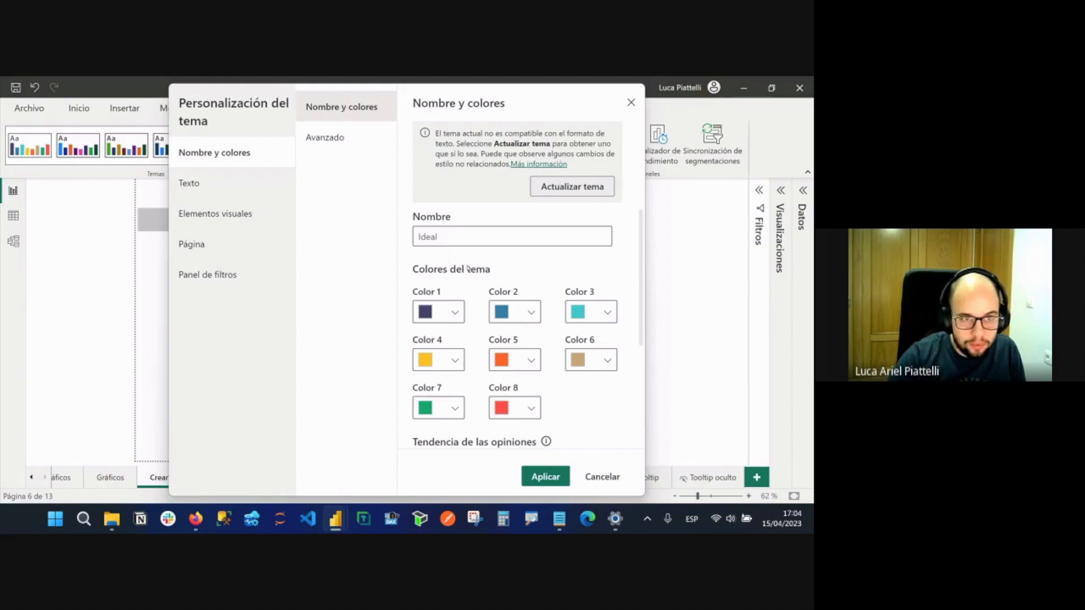
{"action": "left_click_drag", "start_coordinate": [547, 96], "coordinate": [467, 97]}
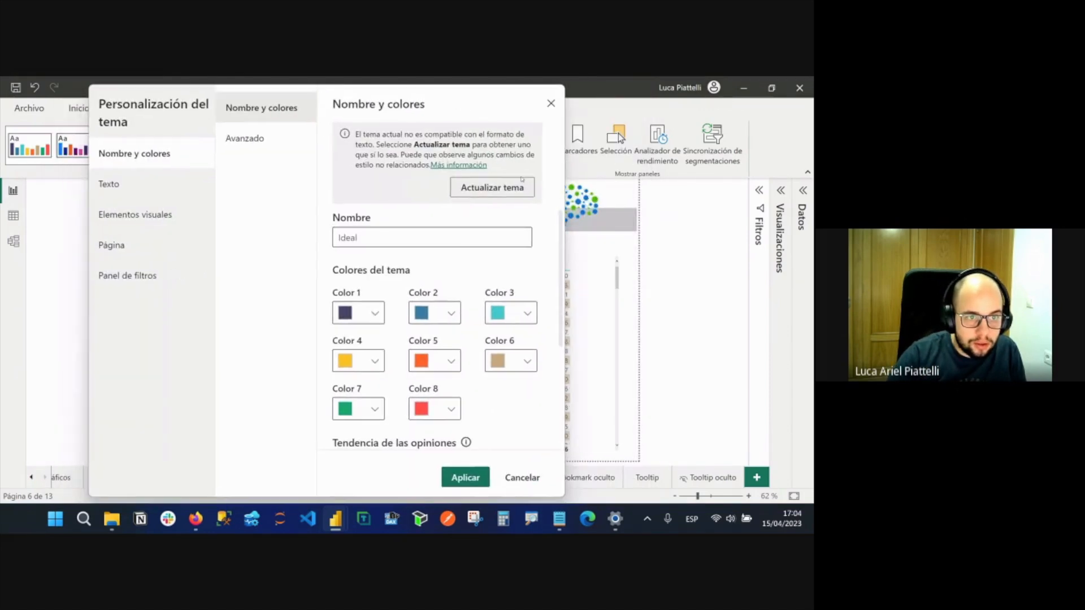
{"action": "left_click", "coordinate": [513, 189]}
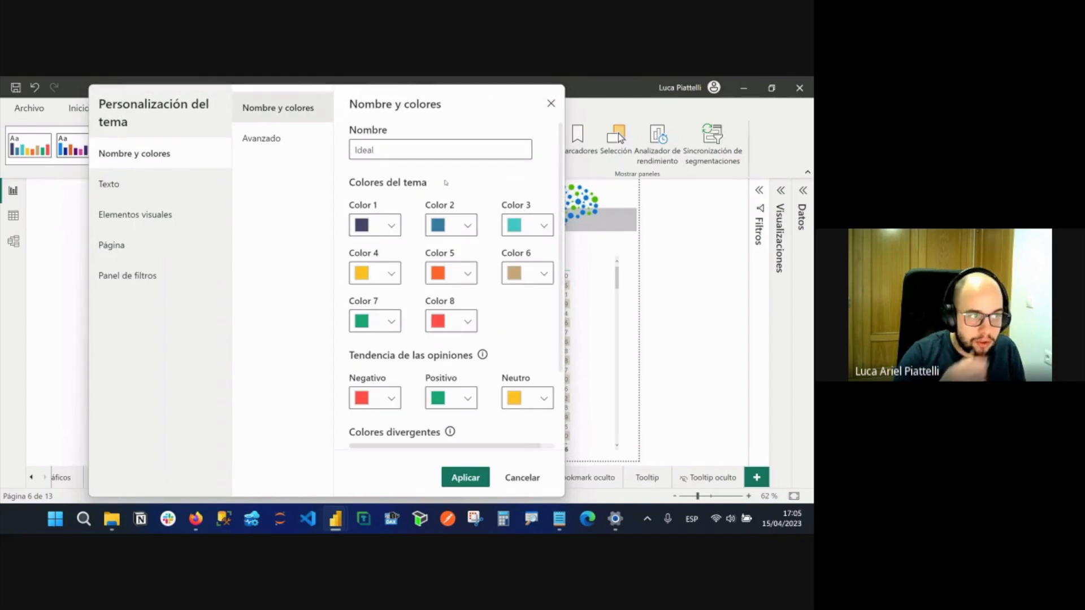
{"action": "scroll", "coordinate": [446, 182], "scroll_direction": "down", "scroll_amount": 1}
{"action": "scroll", "coordinate": [396, 209], "scroll_direction": "up", "scroll_amount": 1}
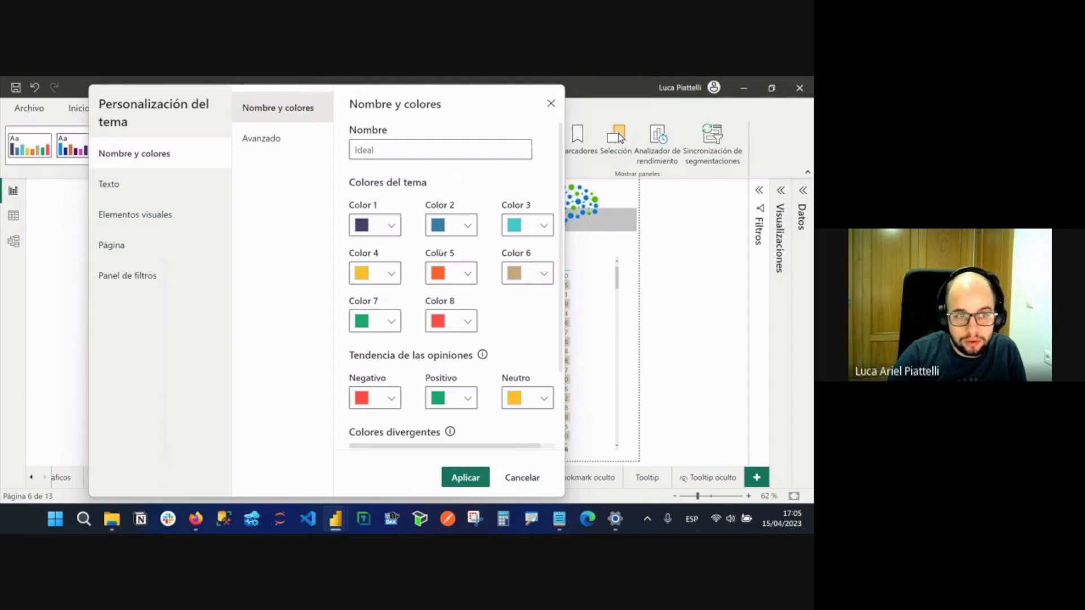
Change the theme's Color 1 to the medium blue #4A5485.
{"action": "left_click", "coordinate": [371, 227]}
{"action": "left_click", "coordinate": [393, 430]}
{"action": "left_click", "coordinate": [401, 313]}
{"action": "left_click_drag", "start_coordinate": [455, 254], "coordinate": [468, 358]}
{"action": "left_click_drag", "start_coordinate": [362, 400], "coordinate": [463, 400]}
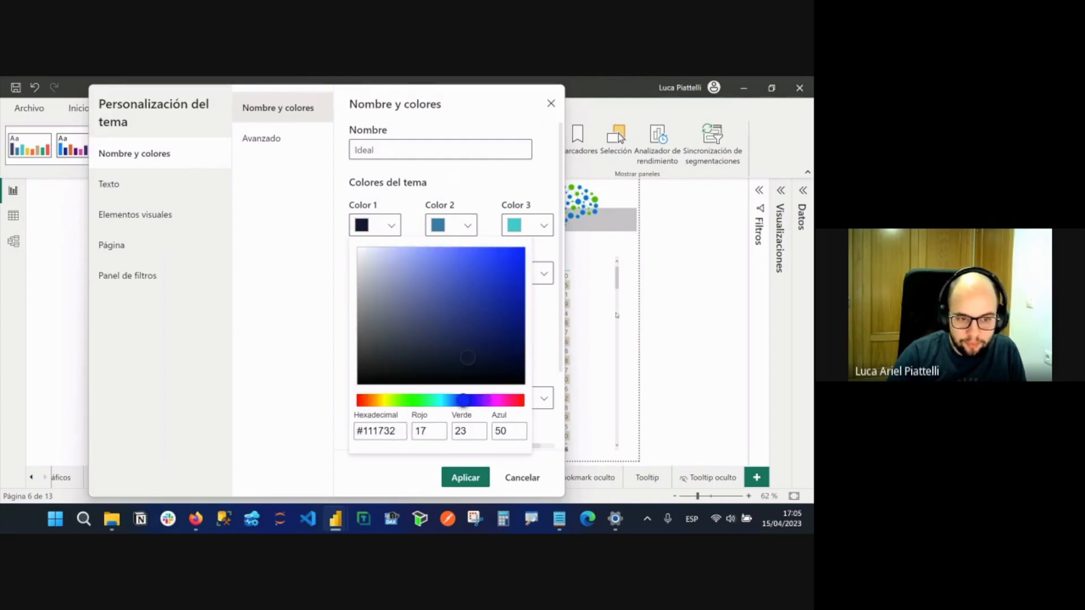
{"action": "left_click_drag", "start_coordinate": [463, 360], "coordinate": [433, 313]}
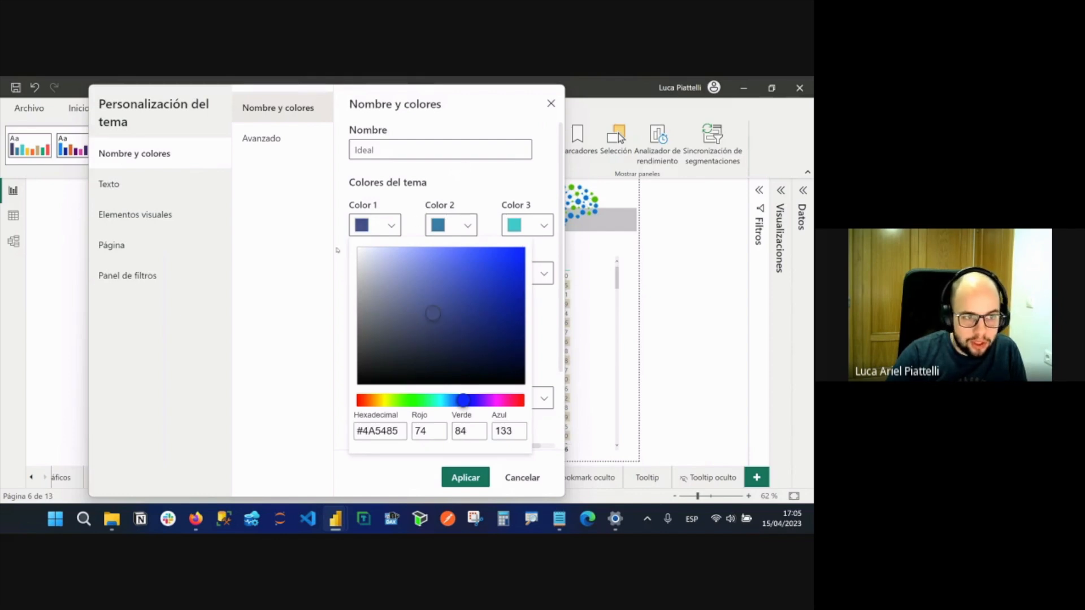
{"action": "left_click", "coordinate": [455, 227]}
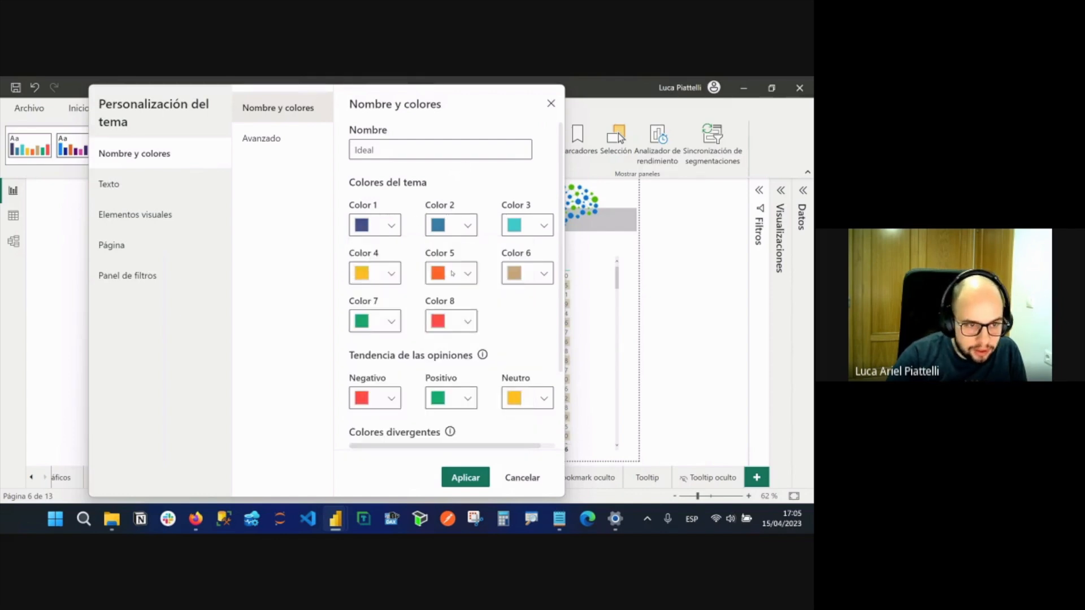
Change the theme's Color 5 to dark green and Color 6 to purple.
{"action": "left_click", "coordinate": [453, 274]}
{"action": "left_click_drag", "start_coordinate": [318, 328], "coordinate": [368, 328]}
{"action": "left_click_drag", "start_coordinate": [441, 177], "coordinate": [462, 251]}
{"action": "left_click", "coordinate": [511, 296]}
{"action": "left_click", "coordinate": [530, 274]}
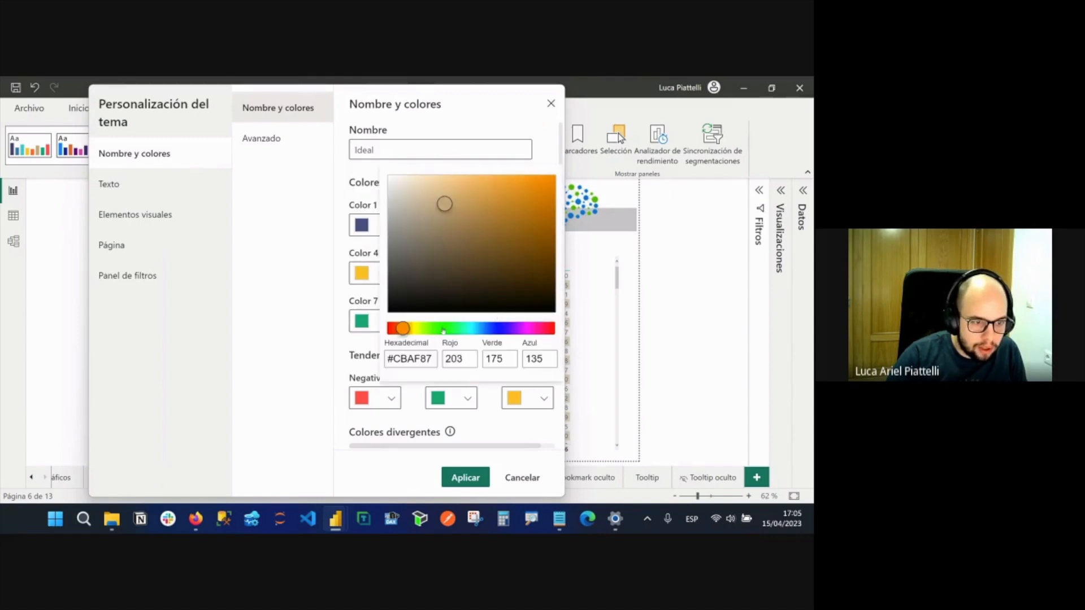
{"action": "left_click_drag", "start_coordinate": [402, 328], "coordinate": [523, 328]}
{"action": "left_click_drag", "start_coordinate": [444, 204], "coordinate": [545, 242]}
{"action": "left_click", "coordinate": [491, 387]}
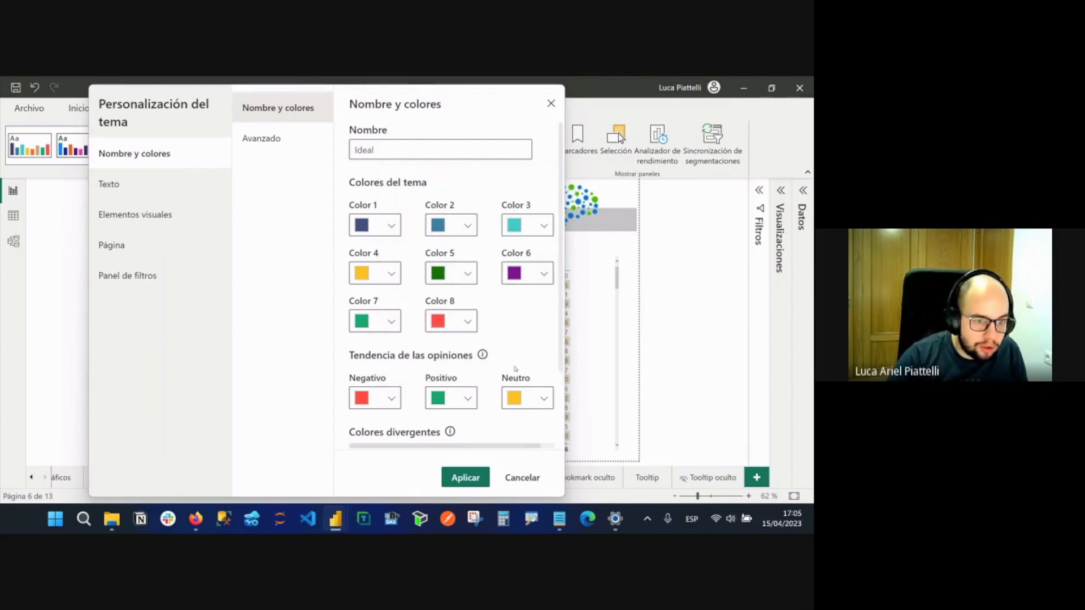
Under Tendencia de las opiniones, change the Negativo color to blue and the Positivo color to teal.
{"action": "scroll", "coordinate": [516, 369], "scroll_direction": "down", "scroll_amount": 2}
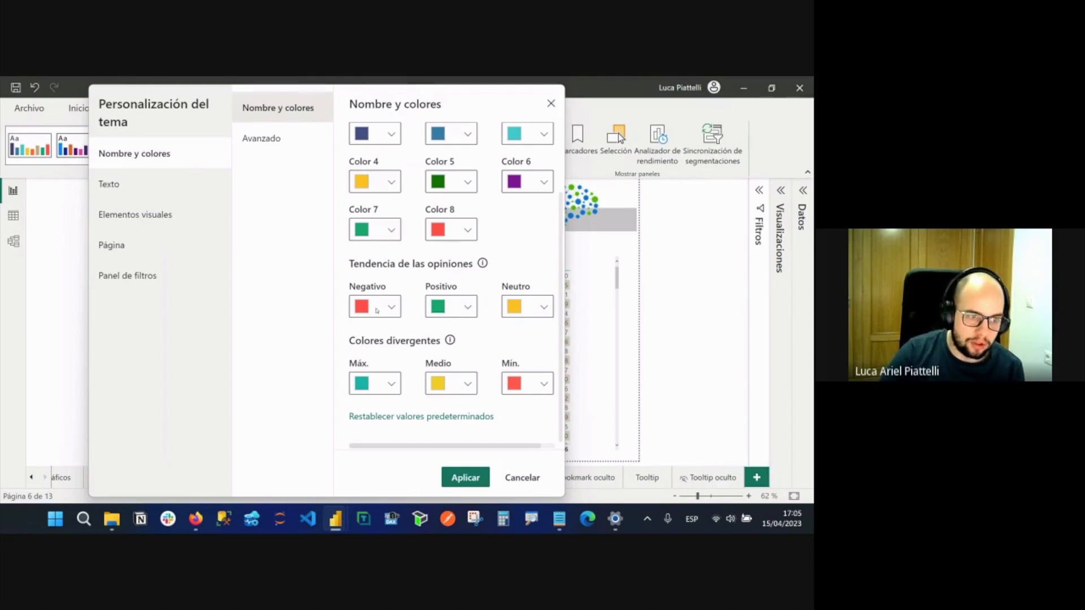
{"action": "left_click", "coordinate": [361, 308]}
{"action": "left_click", "coordinate": [353, 360]}
{"action": "left_click_drag", "start_coordinate": [353, 361], "coordinate": [397, 362]}
{"action": "left_click", "coordinate": [445, 305]}
{"action": "left_click", "coordinate": [445, 305]}
{"action": "left_click", "coordinate": [540, 341]}
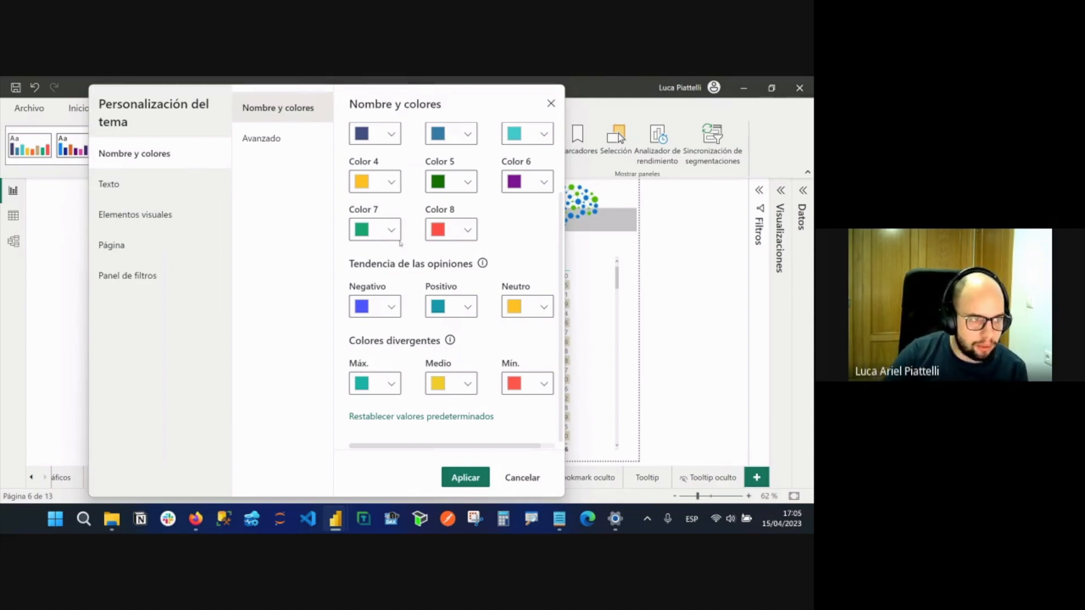
Open the theme's Avanzado colors, review the element levels, and move the dialog aside briefly to see the report tables.
{"action": "scroll", "coordinate": [400, 243], "scroll_direction": "up", "scroll_amount": 2}
{"action": "left_click", "coordinate": [294, 137]}
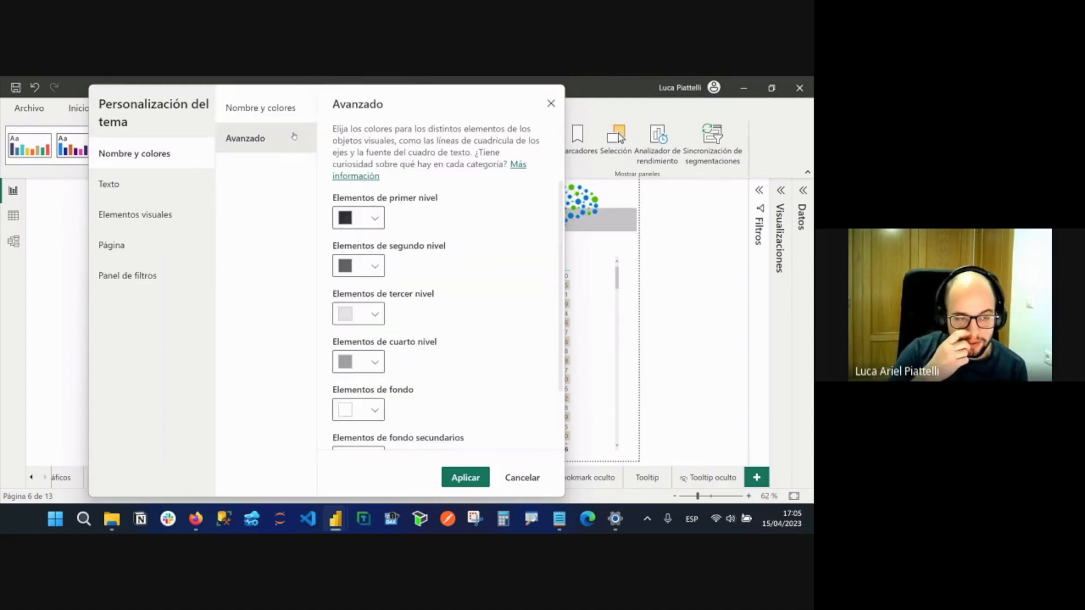
{"action": "scroll", "coordinate": [424, 228], "scroll_direction": "down", "scroll_amount": 3}
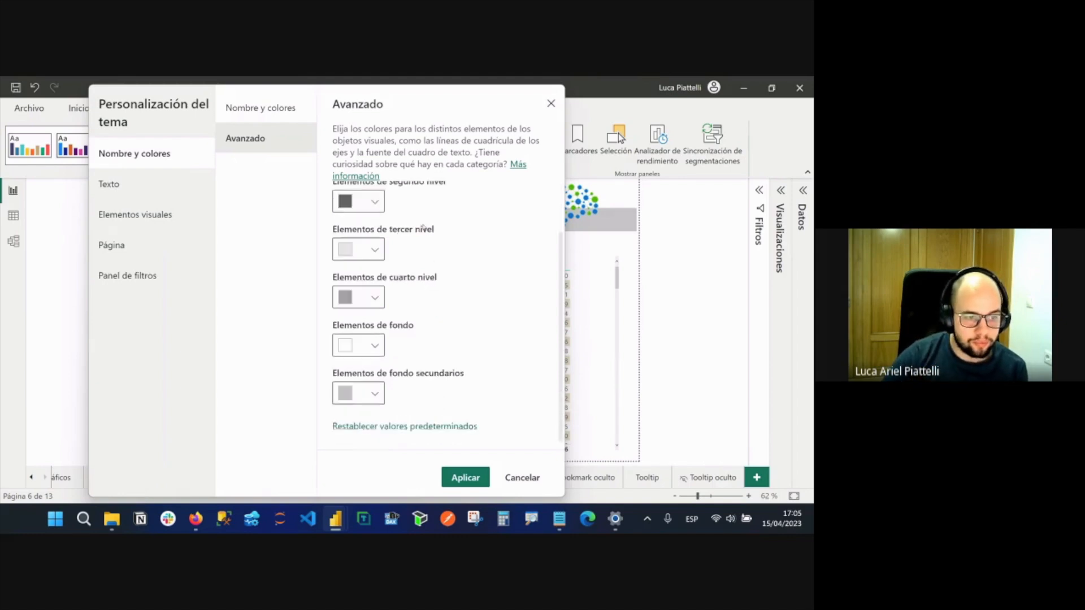
{"action": "scroll", "coordinate": [424, 227], "scroll_direction": "up", "scroll_amount": 2}
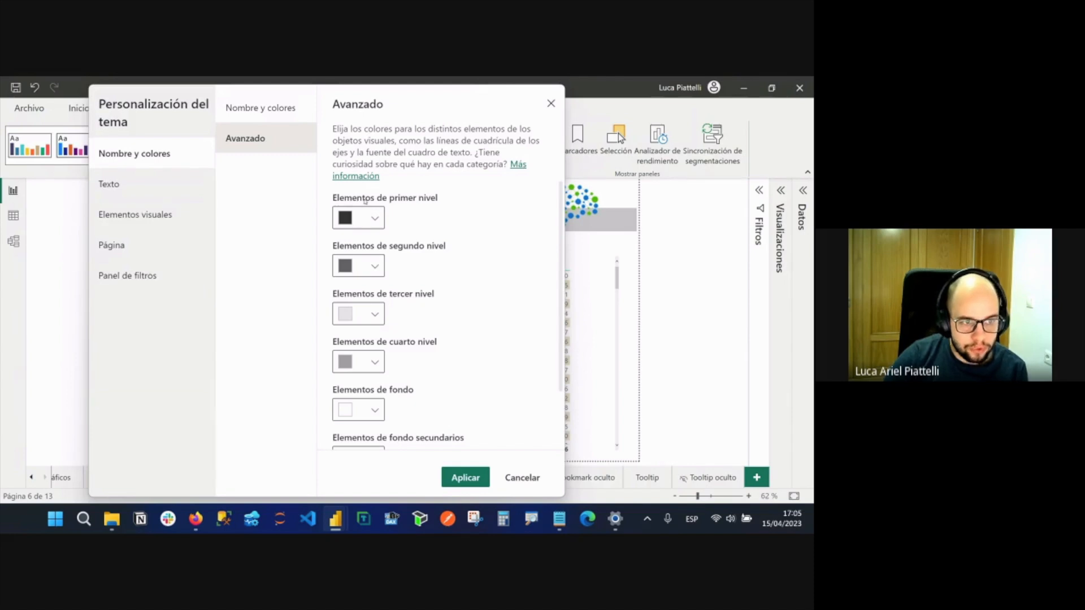
{"action": "left_click_drag", "start_coordinate": [441, 101], "coordinate": [346, 303]}
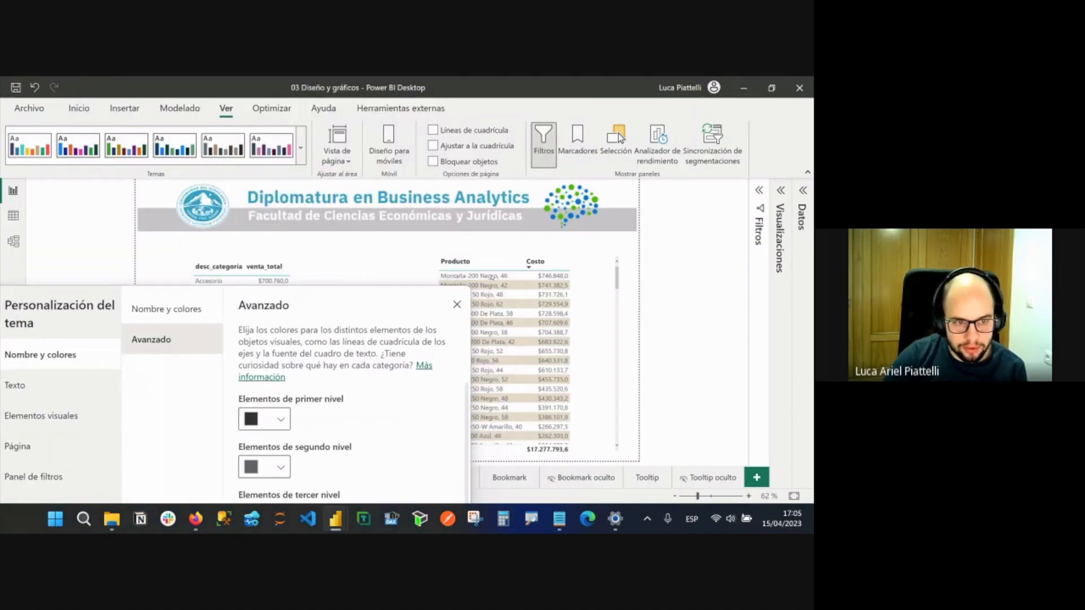
{"action": "left_click_drag", "start_coordinate": [407, 298], "coordinate": [490, 103]}
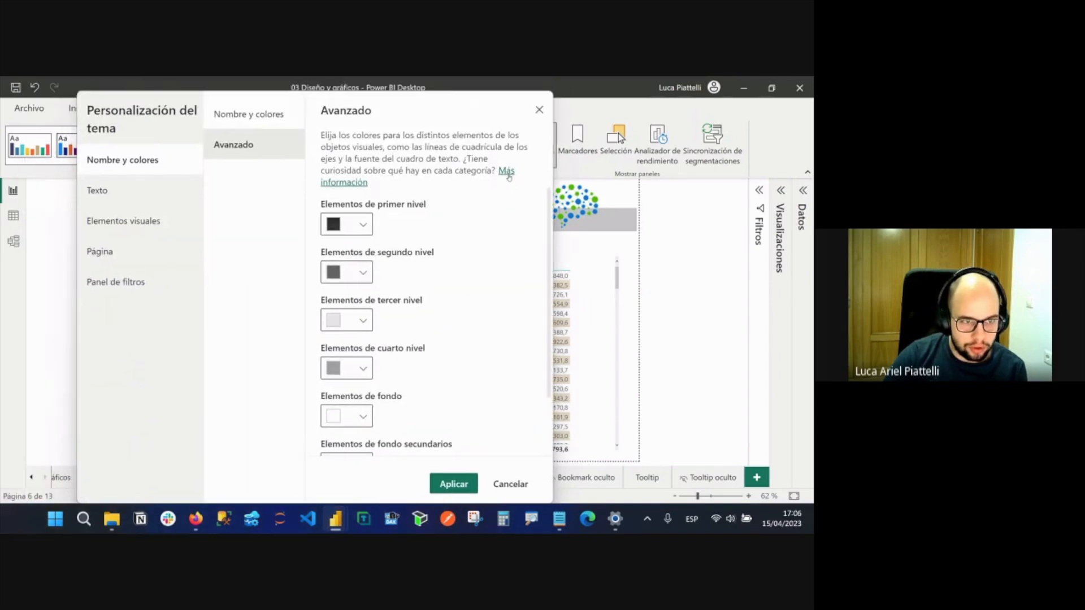
Open the Más información documentation in the browser, examine what the firstLevelElements color class formats, and return to Power BI.
{"action": "left_click", "coordinate": [506, 171]}
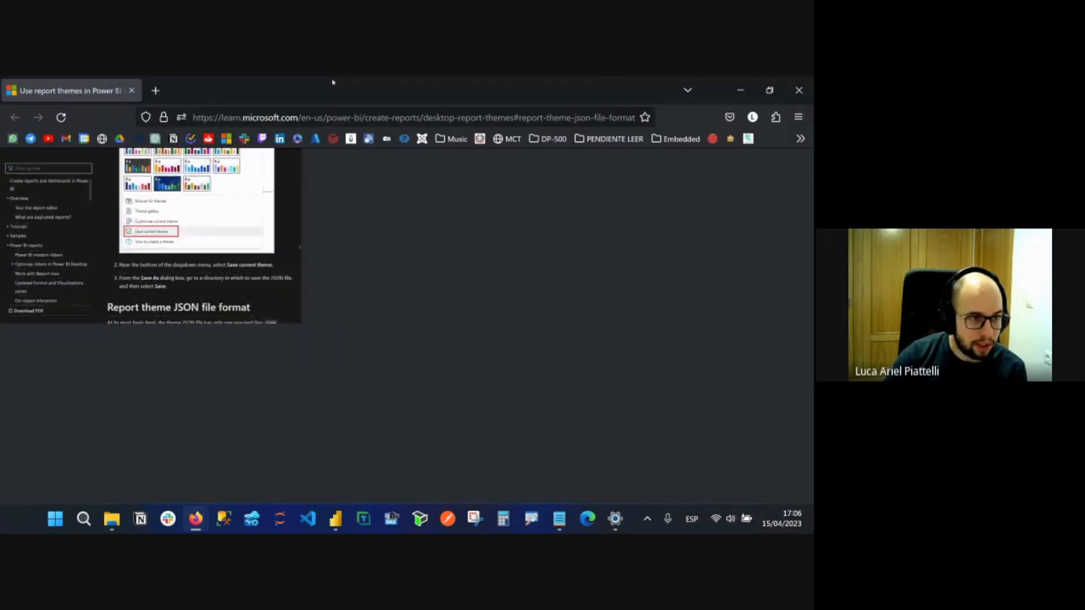
{"action": "scroll", "coordinate": [419, 399], "scroll_direction": "down", "scroll_amount": 10}
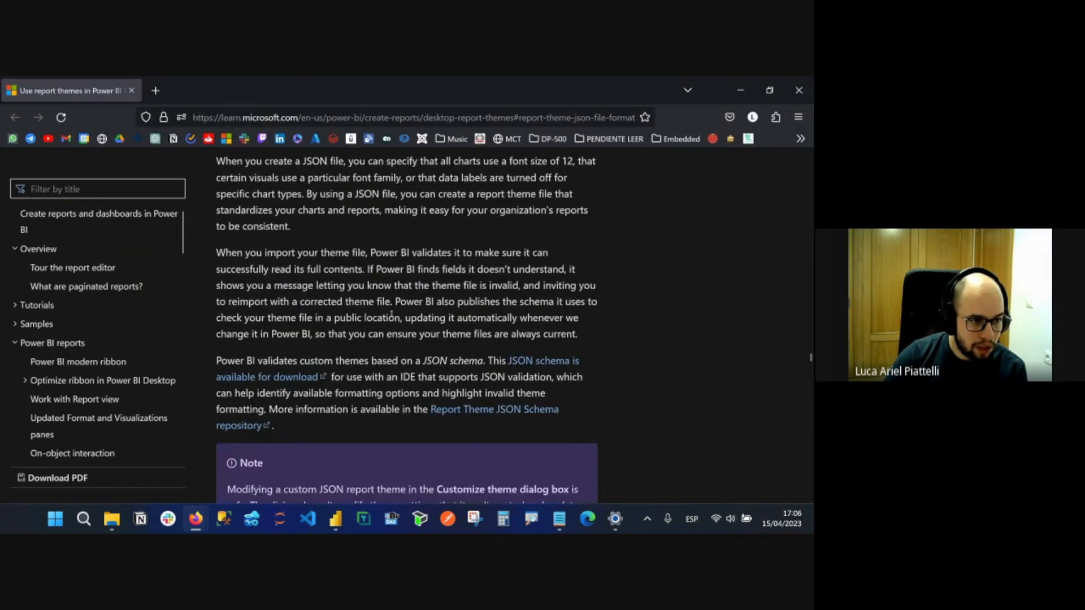
{"action": "scroll", "coordinate": [392, 316], "scroll_direction": "down", "scroll_amount": 15}
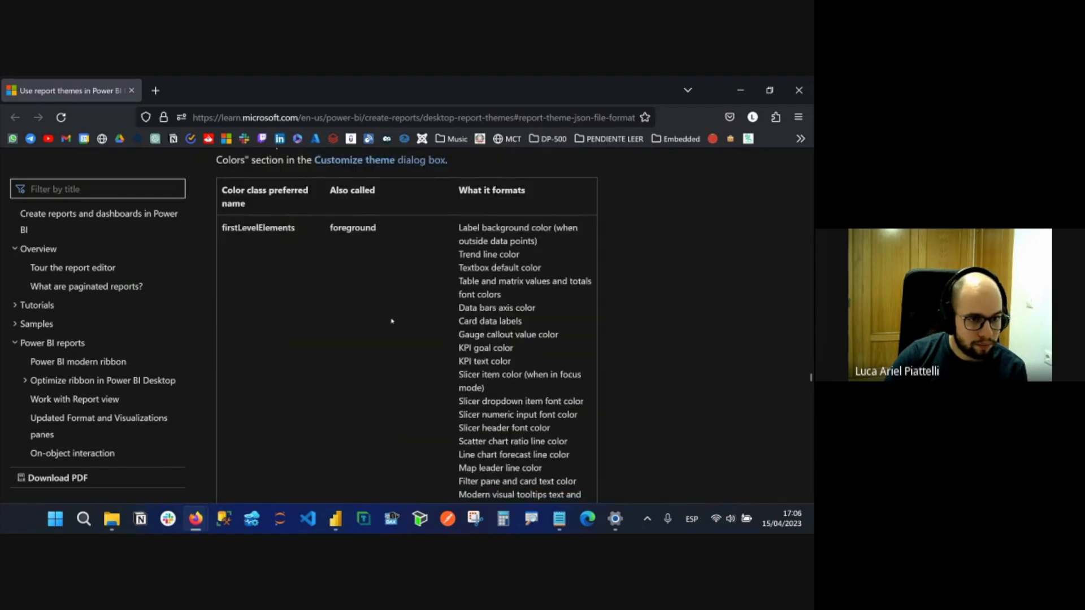
{"action": "scroll", "coordinate": [391, 321], "scroll_direction": "down", "scroll_amount": 7}
{"action": "scroll", "coordinate": [392, 322], "scroll_direction": "up", "scroll_amount": 11}
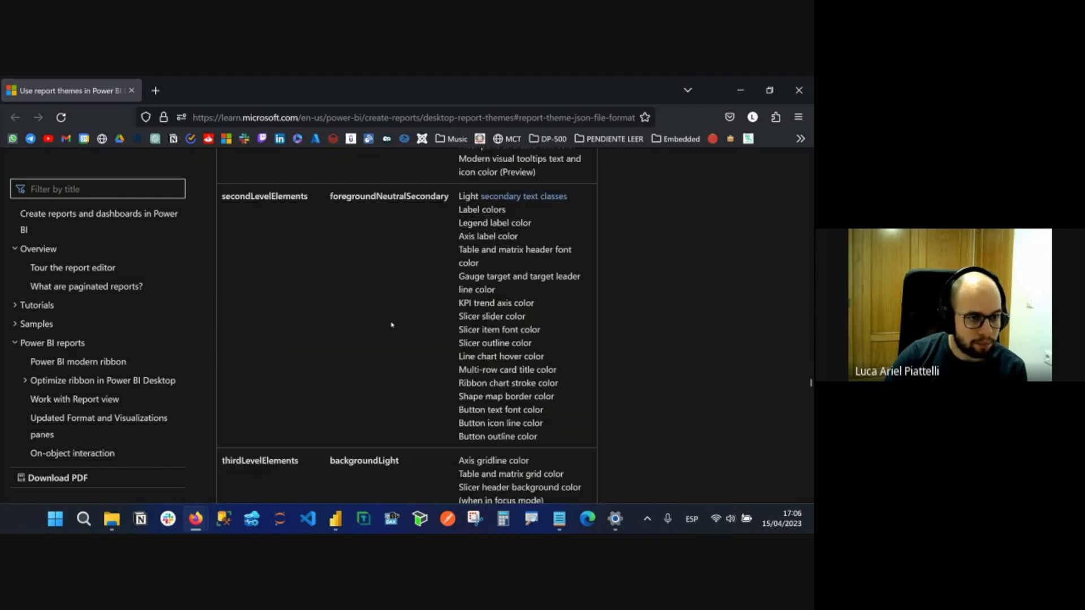
{"action": "scroll", "coordinate": [391, 324], "scroll_direction": "up", "scroll_amount": 6}
{"action": "scroll", "coordinate": [435, 254], "scroll_direction": "down", "scroll_amount": 2}
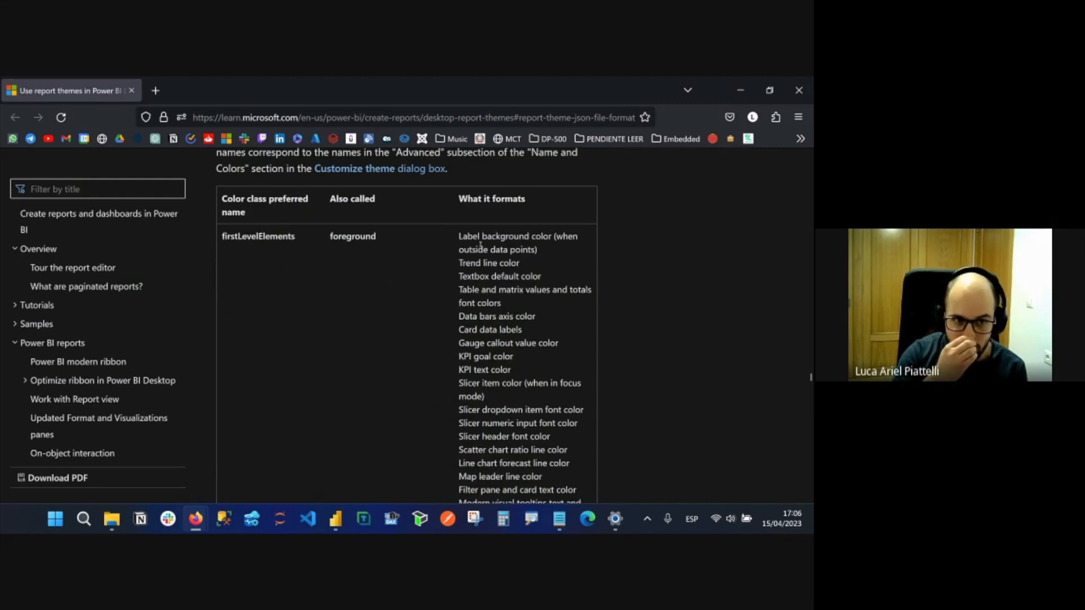
{"action": "left_click_drag", "start_coordinate": [460, 264], "coordinate": [544, 278]}
{"action": "left_click_drag", "start_coordinate": [460, 304], "coordinate": [542, 305]}
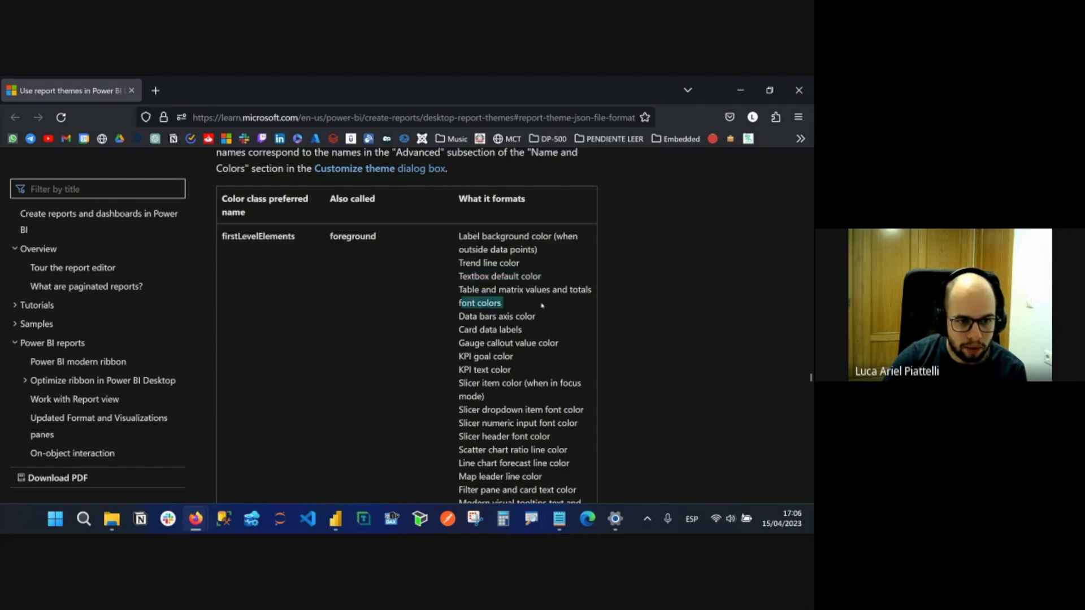
{"action": "left_click_drag", "start_coordinate": [479, 317], "coordinate": [552, 315]}
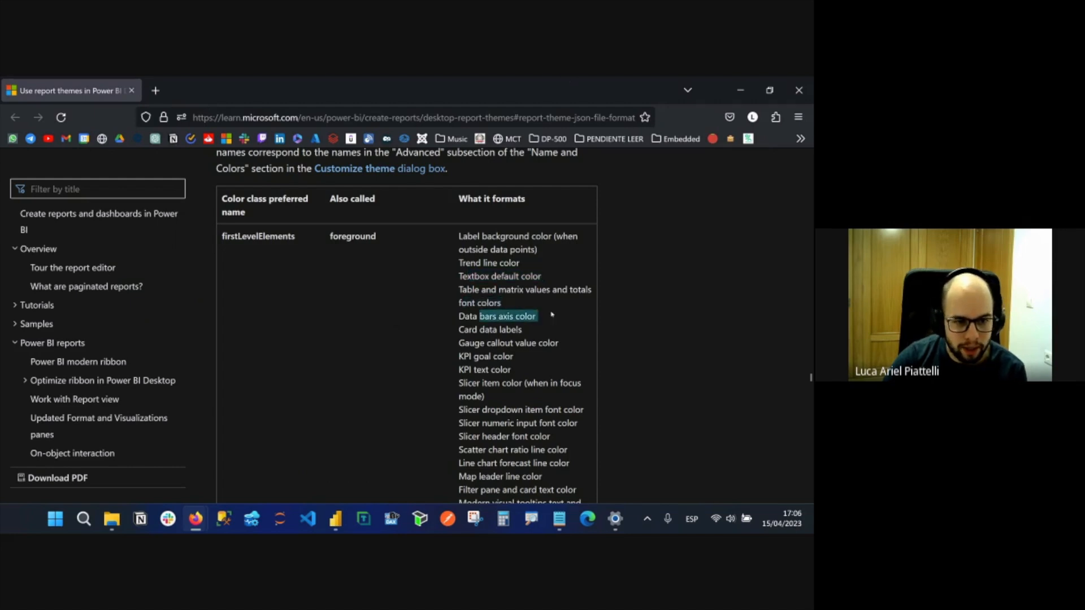
{"action": "left_click_drag", "start_coordinate": [474, 330], "coordinate": [536, 329]}
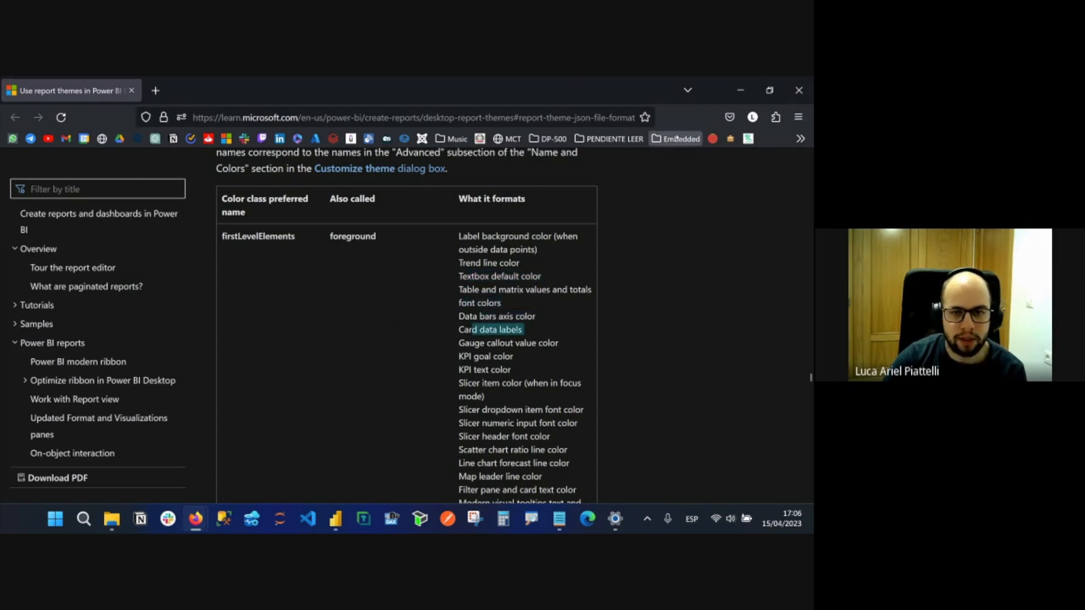
{"action": "left_click", "coordinate": [741, 91]}
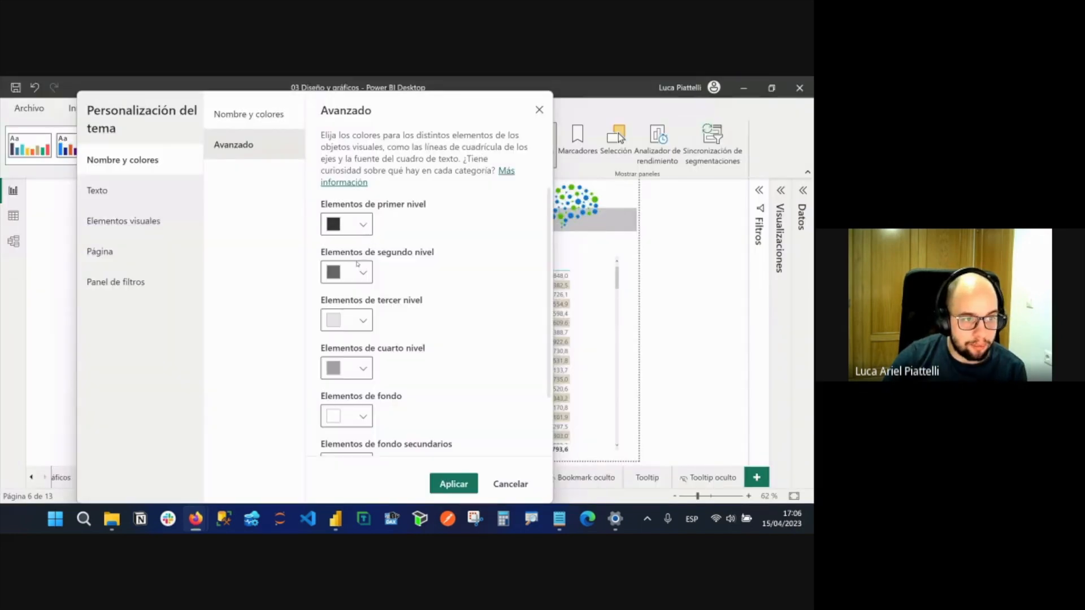
Set Elementos de segundo nivel to light pink and Elementos de primer nivel to the red #E31E1E.
{"action": "left_click", "coordinate": [357, 271]}
{"action": "left_click", "coordinate": [361, 315]}
{"action": "left_click", "coordinate": [412, 252]}
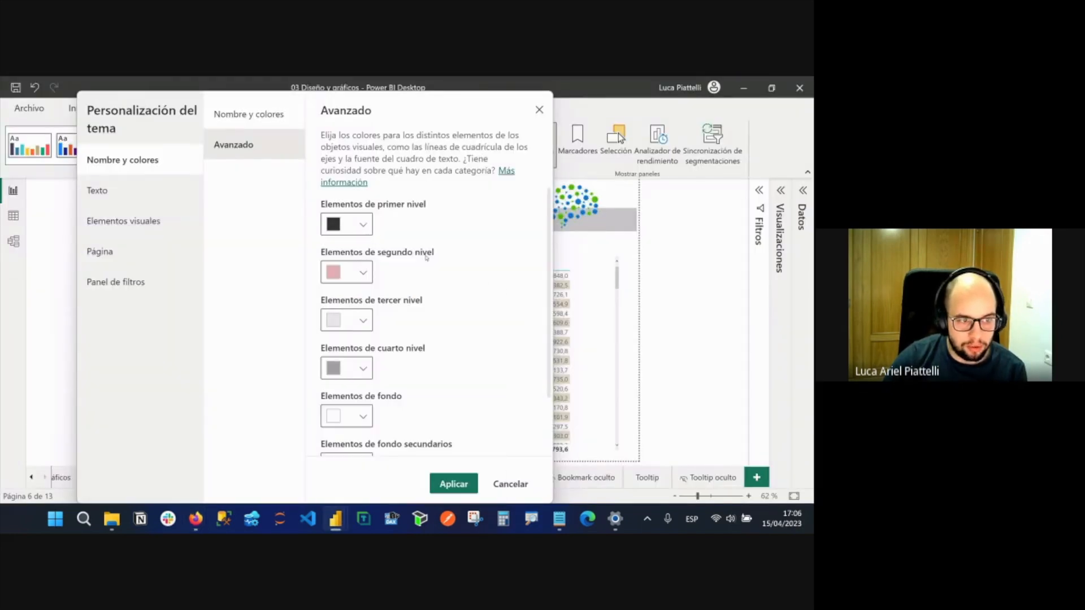
{"action": "left_click", "coordinate": [357, 225]}
{"action": "left_click", "coordinate": [475, 264]}
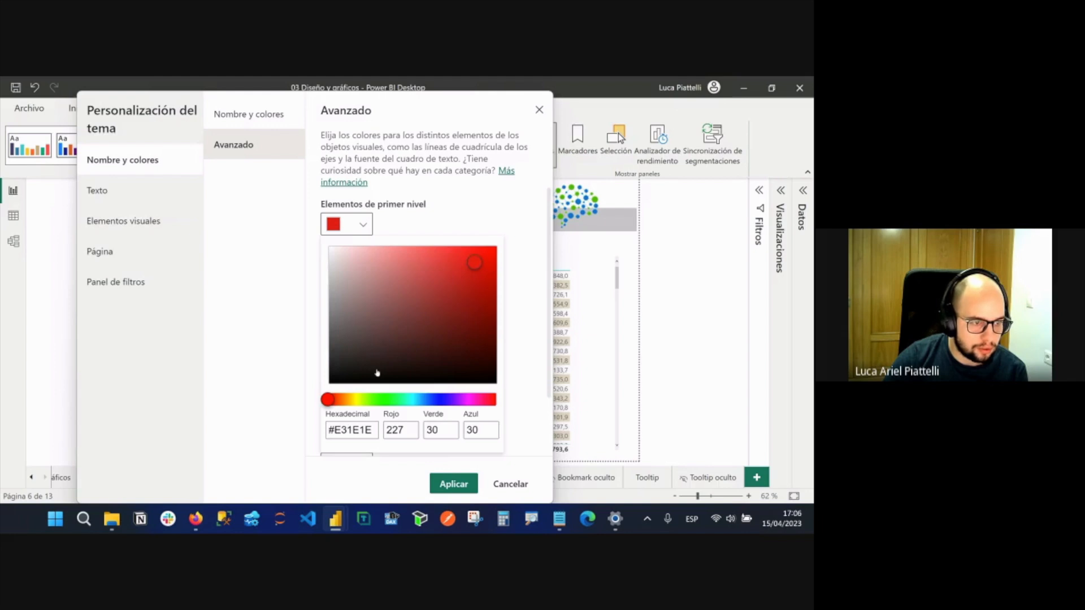
{"action": "left_click", "coordinate": [289, 331]}
Set Elementos de tercer nivel to the dark brown #2F0C0C and Elementos de cuarto nivel to red.
{"action": "left_click", "coordinate": [357, 321]}
{"action": "left_click", "coordinate": [455, 218]}
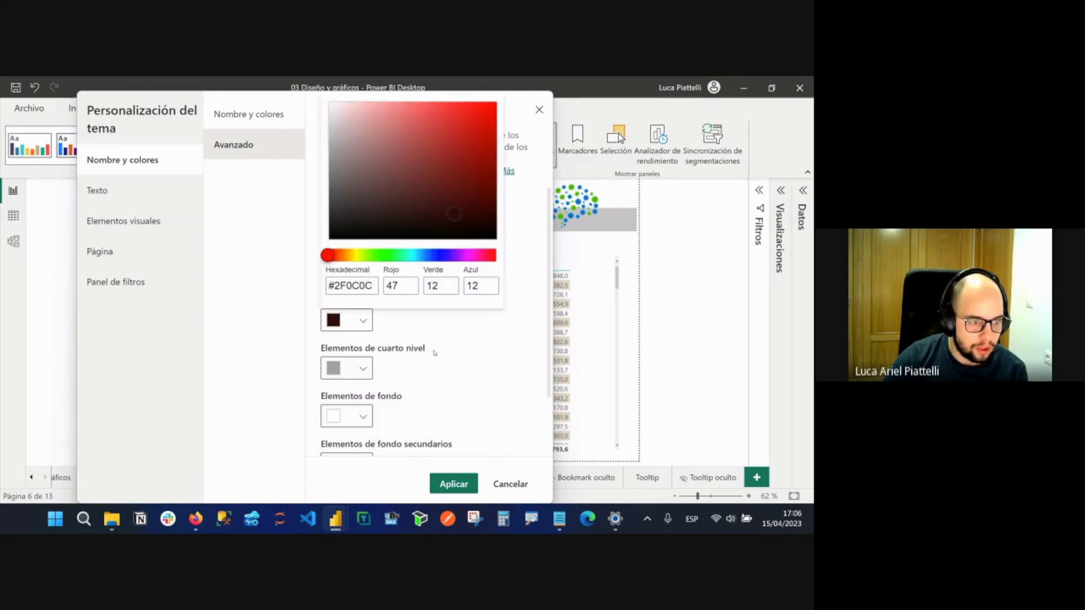
{"action": "left_click", "coordinate": [358, 368]}
{"action": "left_click", "coordinate": [446, 169]}
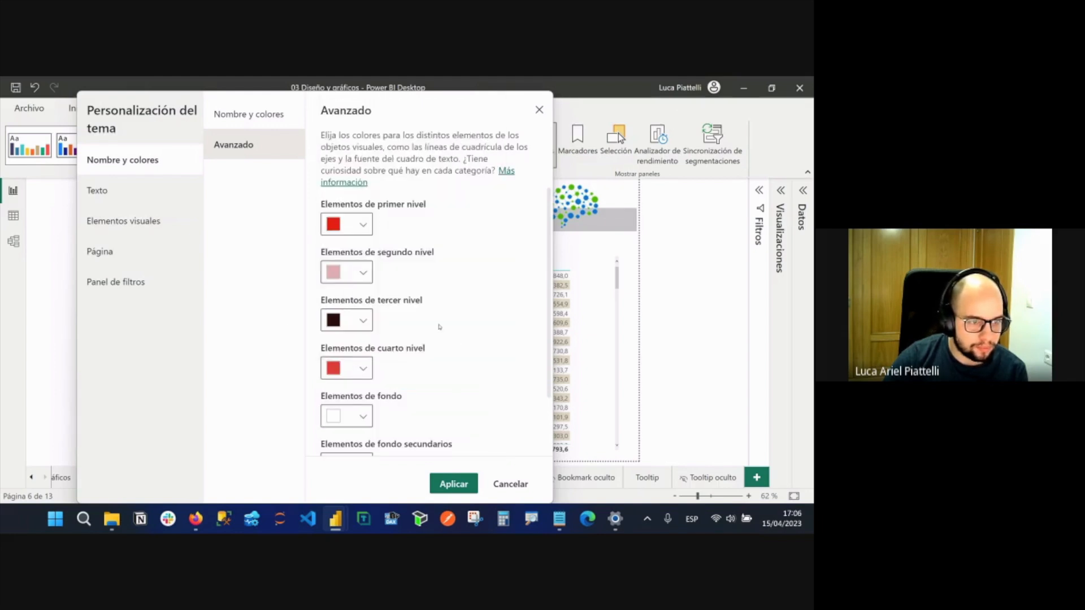
Set Elementos de fondo to light blue and Elementos de fondo secundarios to dark blue.
{"action": "left_click", "coordinate": [363, 415]}
{"action": "left_click", "coordinate": [429, 351]}
{"action": "left_click", "coordinate": [426, 205]}
{"action": "left_click", "coordinate": [363, 389]}
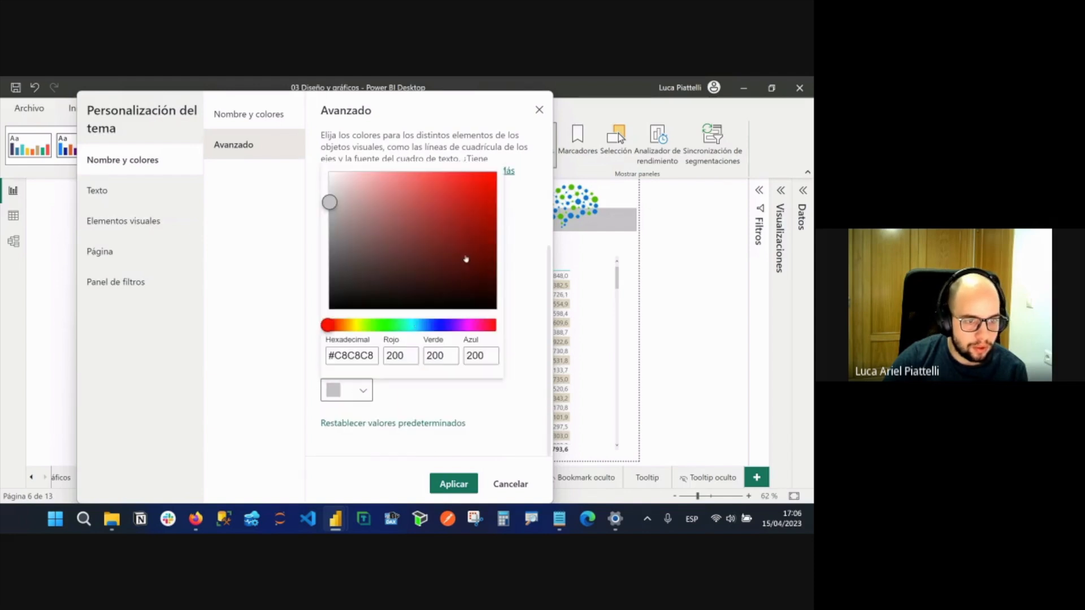
{"action": "left_click", "coordinate": [424, 326]}
{"action": "left_click", "coordinate": [457, 243]}
{"action": "left_click", "coordinate": [505, 393]}
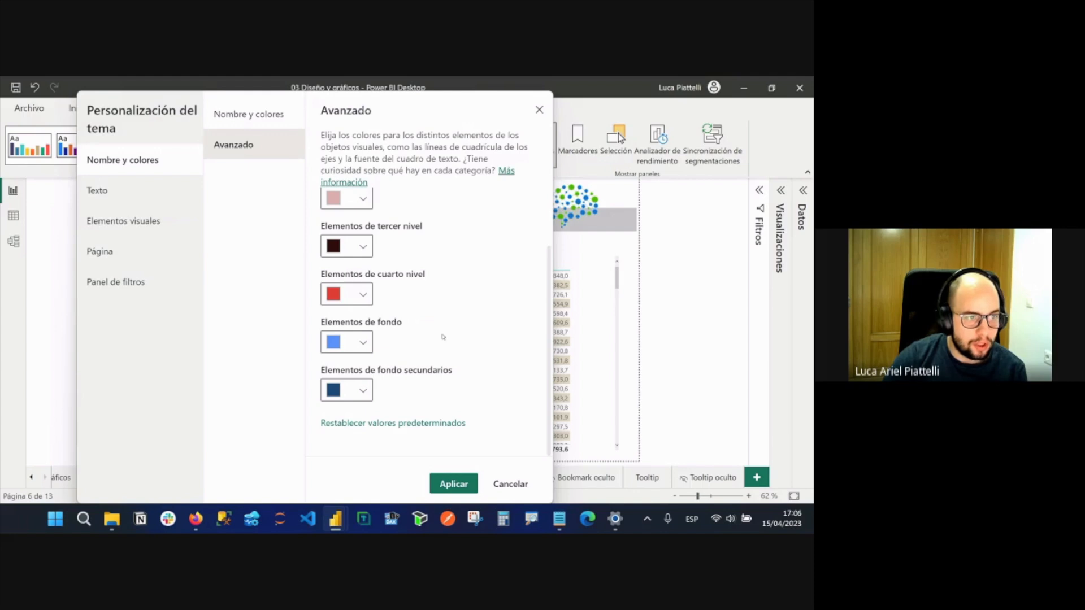
Set the theme's general text to Segoe UI Semibold at 9 pt, and open its font color options.
{"action": "left_click", "coordinate": [160, 194]}
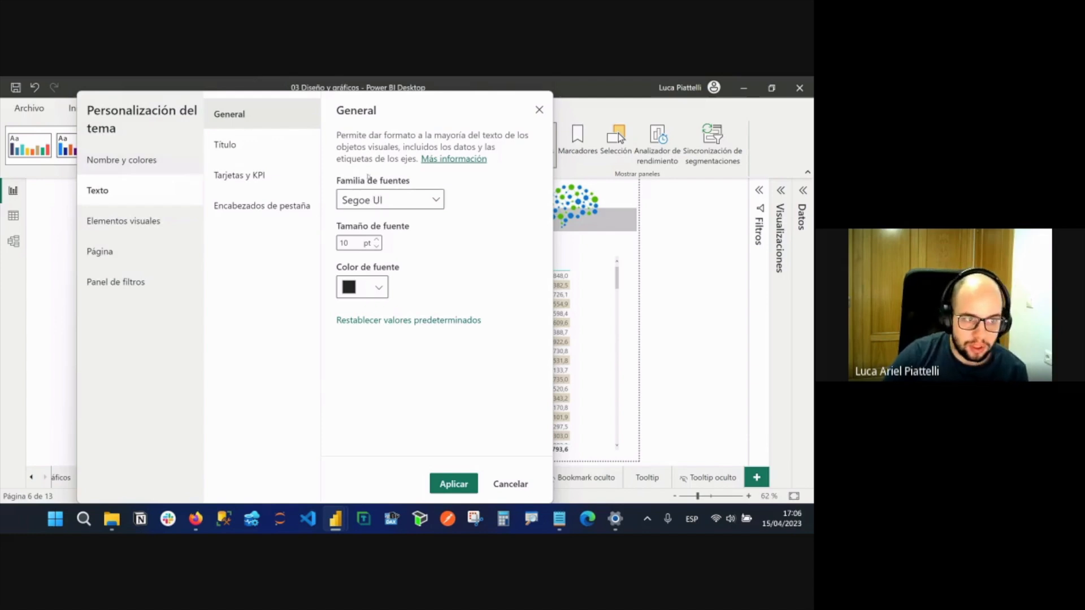
{"action": "left_click", "coordinate": [374, 200]}
{"action": "scroll", "coordinate": [392, 276], "scroll_direction": "down", "scroll_amount": 3}
{"action": "scroll", "coordinate": [412, 387], "scroll_direction": "down", "scroll_amount": 2}
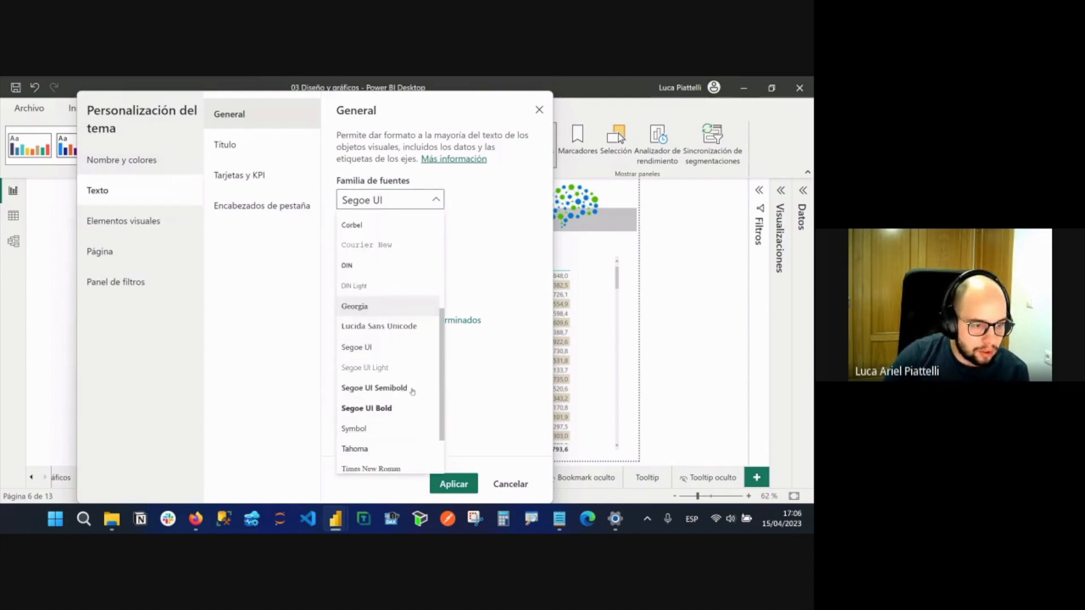
{"action": "left_click", "coordinate": [412, 387]}
{"action": "left_click", "coordinate": [377, 247]}
{"action": "left_click", "coordinate": [377, 247]}
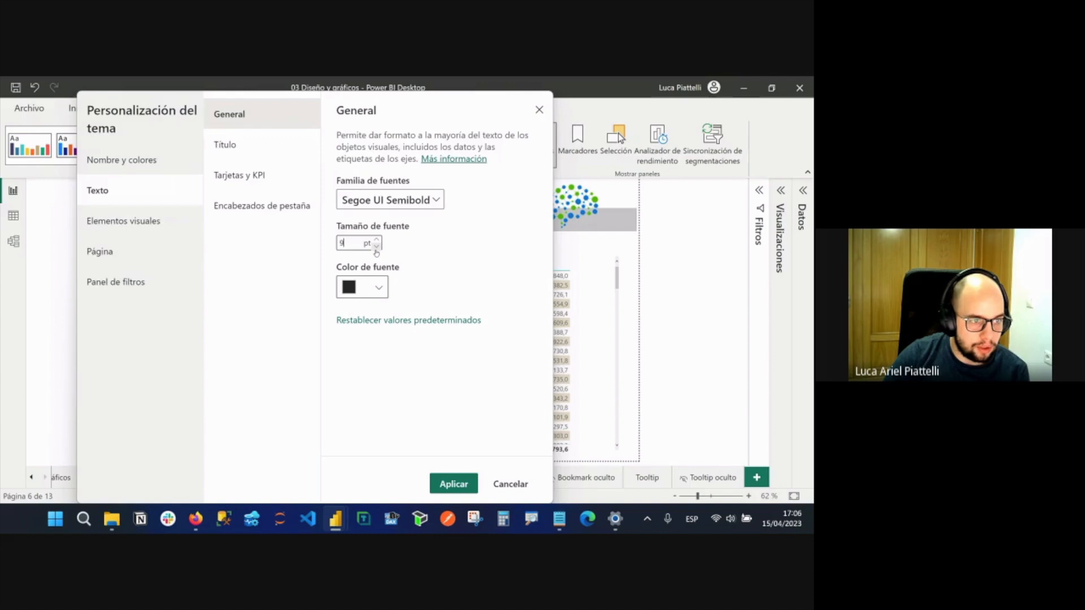
{"action": "left_click", "coordinate": [379, 288]}
{"action": "left_click_drag", "start_coordinate": [383, 213], "coordinate": [380, 228]}
{"action": "left_click", "coordinate": [182, 291]}
Set the theme's Título text to Segoe UI Semibold at 10 pt, and open its font color options.
{"action": "left_click", "coordinate": [242, 148]}
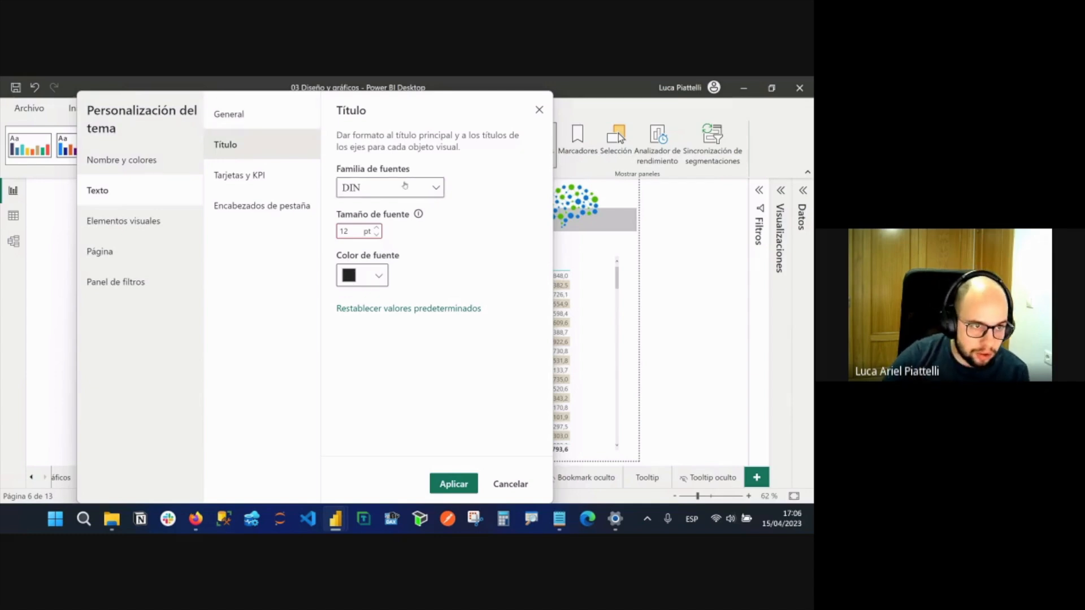
{"action": "left_click", "coordinate": [398, 187]}
{"action": "scroll", "coordinate": [394, 384], "scroll_direction": "down", "scroll_amount": 2}
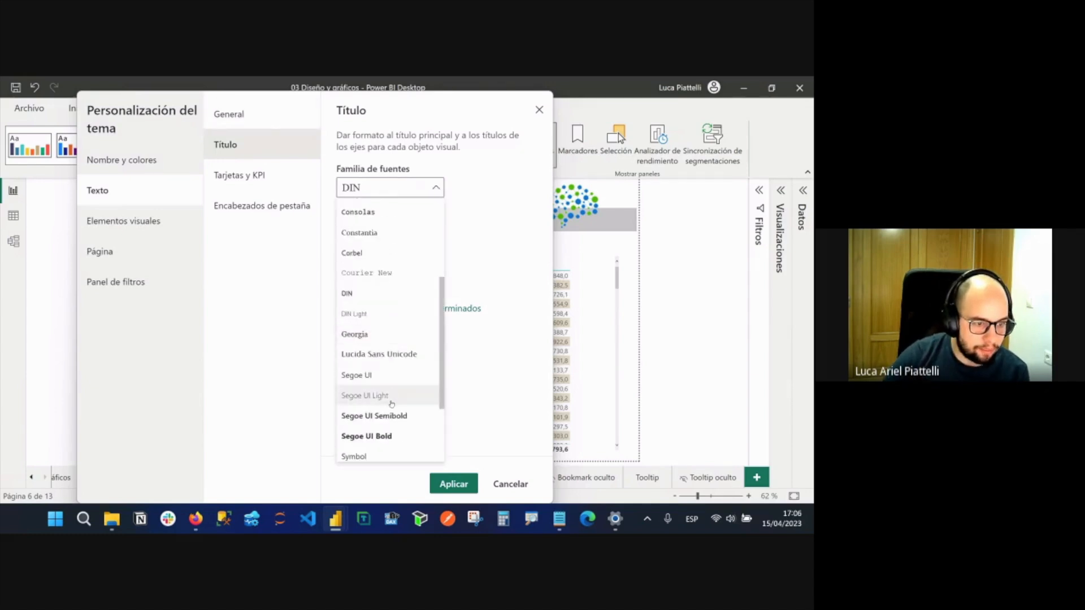
{"action": "left_click", "coordinate": [395, 414]}
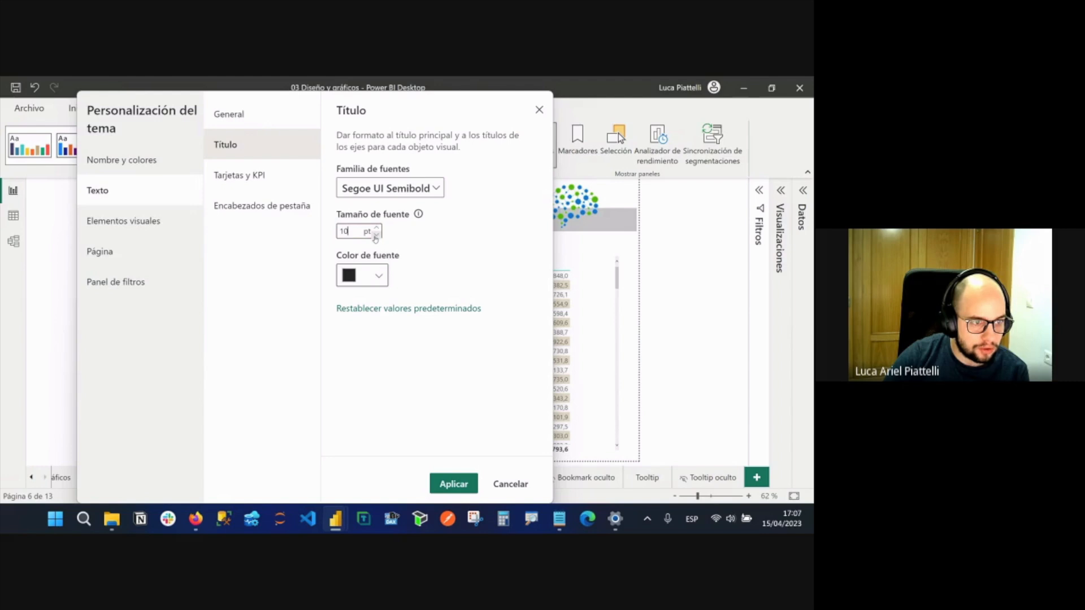
{"action": "left_click", "coordinate": [379, 275]}
{"action": "left_click_drag", "start_coordinate": [380, 293], "coordinate": [382, 255]}
Review the theme's text settings for Tarjetas y KPI and Encabezados de pestaña.
{"action": "left_click", "coordinate": [291, 177]}
{"action": "left_click", "coordinate": [293, 179]}
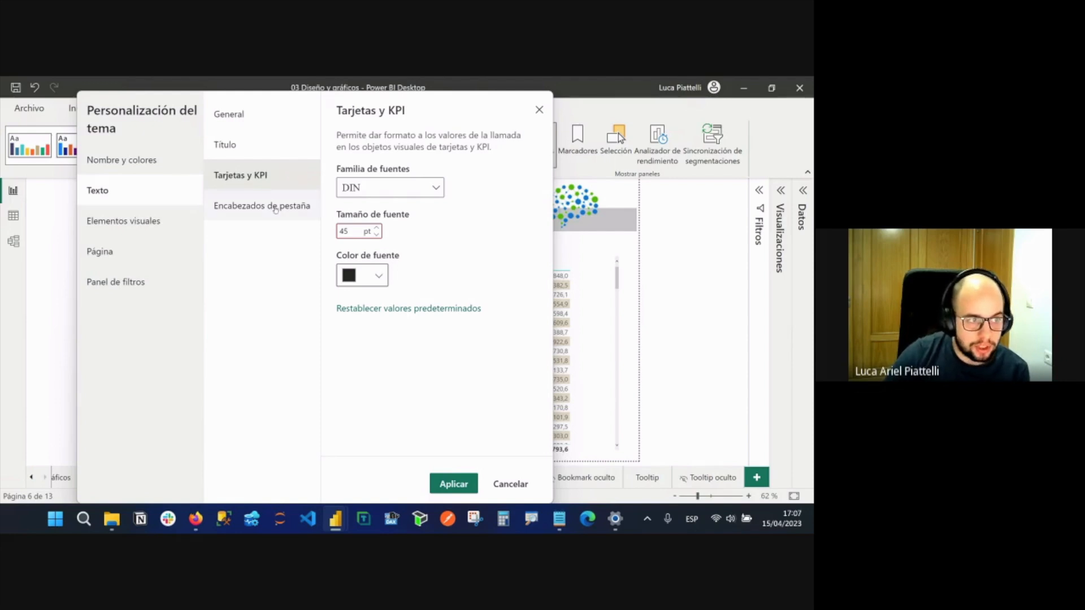
{"action": "left_click", "coordinate": [276, 212]}
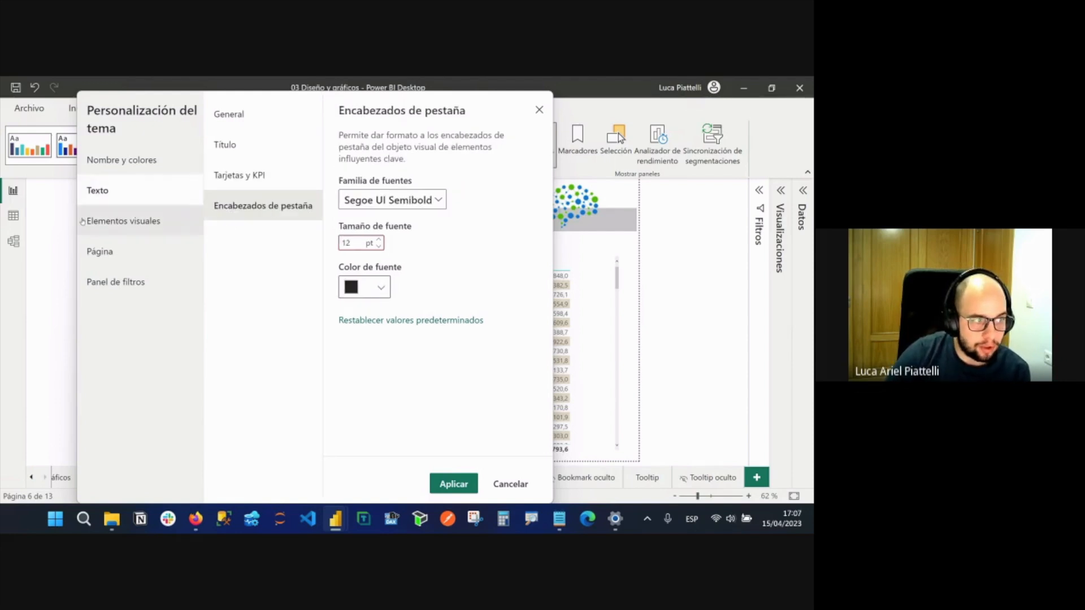
Set the theme's background for visual elements (Fondo) to magenta with 58% transparency.
{"action": "left_click", "coordinate": [85, 221]}
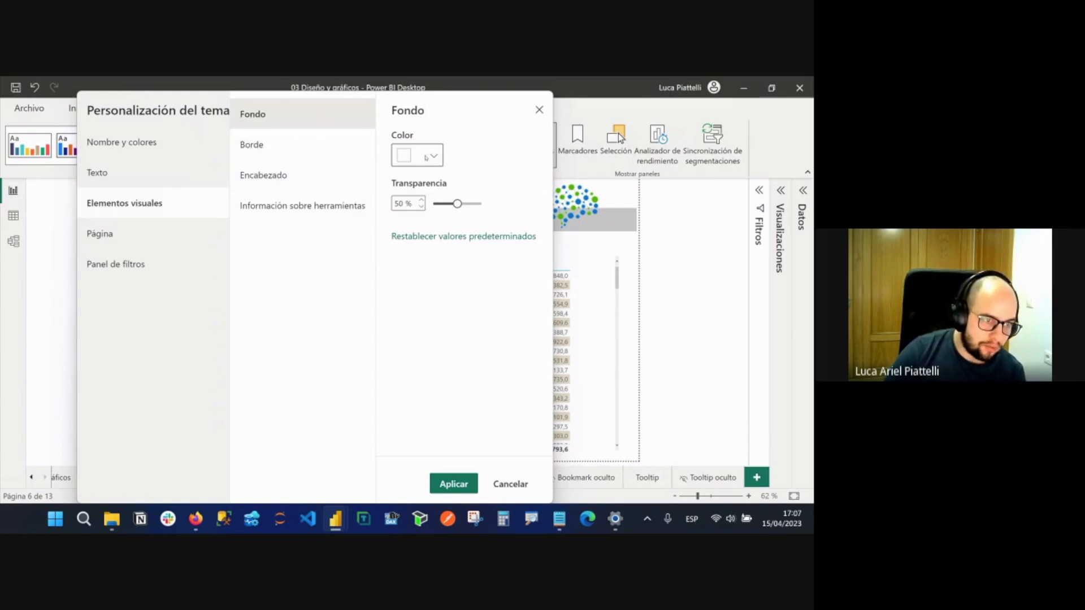
{"action": "left_click", "coordinate": [433, 153]}
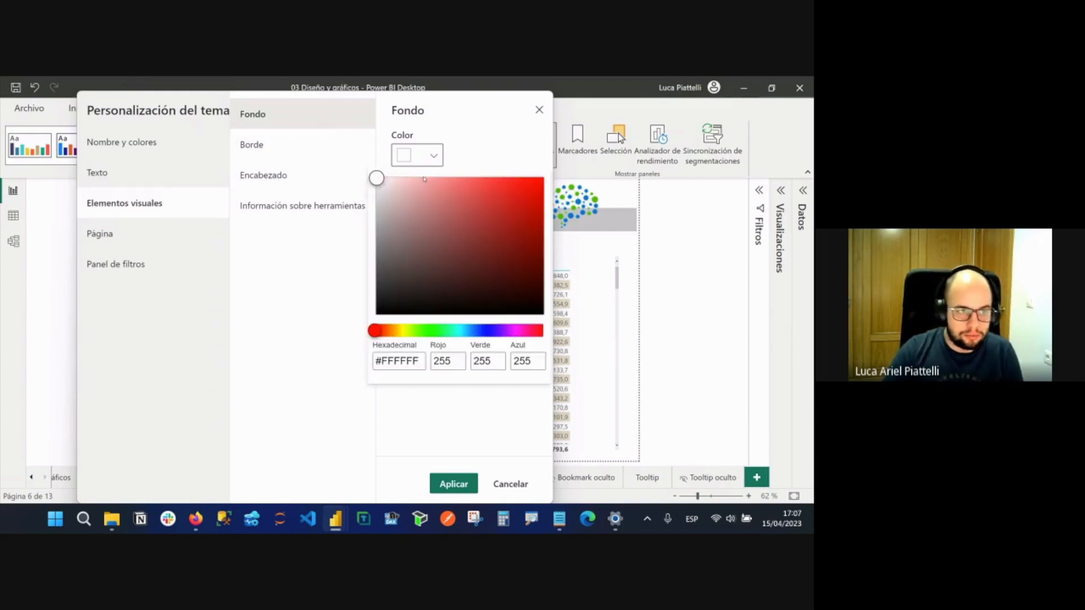
{"action": "left_click_drag", "start_coordinate": [501, 212], "coordinate": [443, 298]}
{"action": "left_click_drag", "start_coordinate": [375, 330], "coordinate": [518, 331]}
{"action": "left_click", "coordinate": [542, 198]}
{"action": "left_click", "coordinate": [340, 255]}
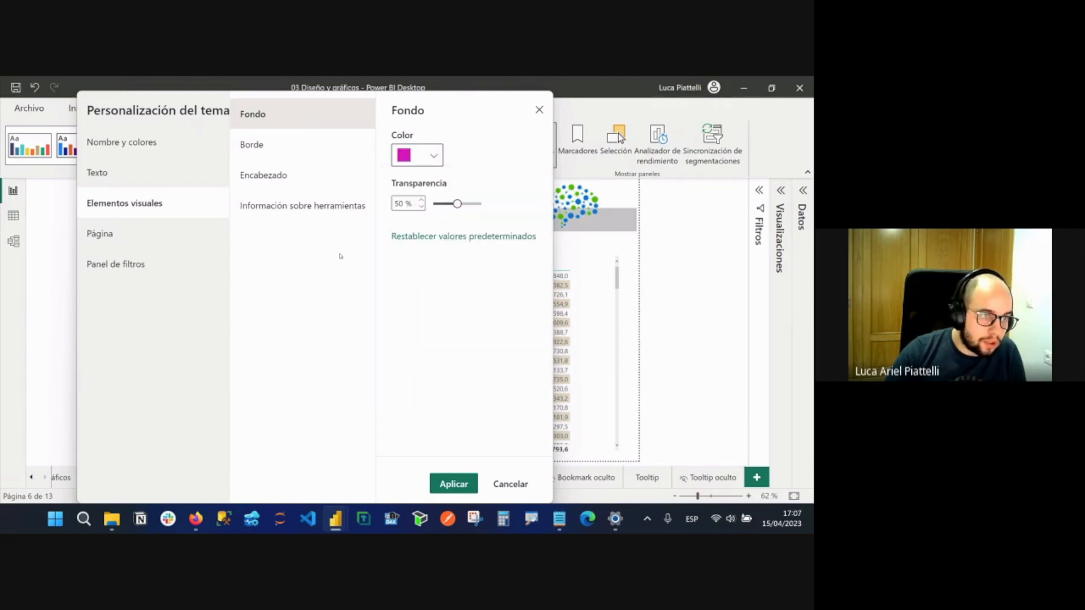
{"action": "mouse_move", "coordinate": [458, 204]}
{"action": "left_mouse_down"}
{"action": "mouse_move", "coordinate": [314, 209]}
{"action": "mouse_move", "coordinate": [450, 204]}
{"action": "left_mouse_up"}
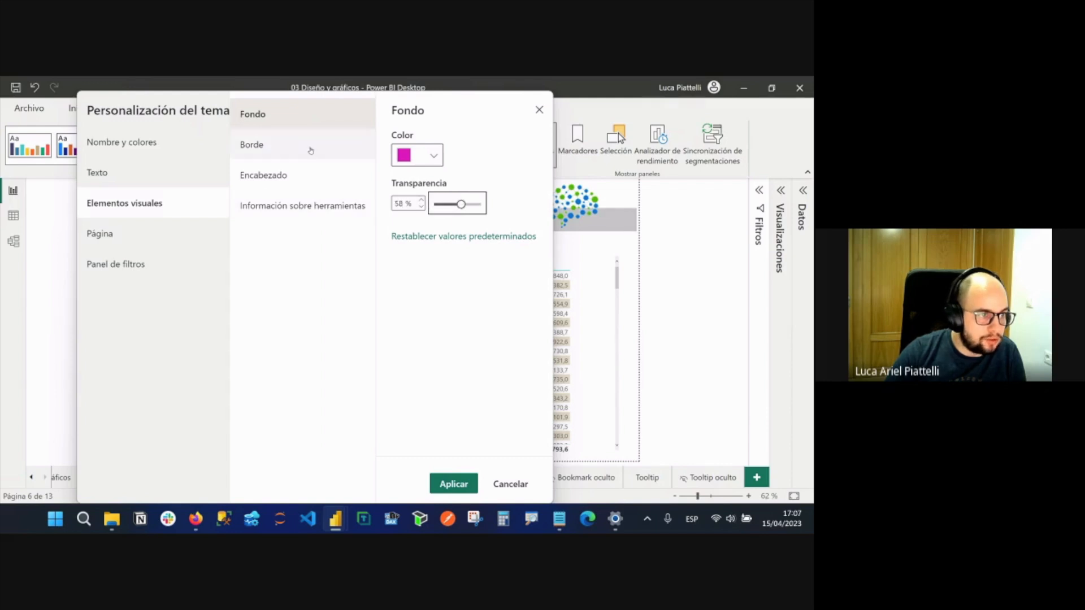
Turn on the theme's border for visual elements (Borde) and set its color to bright green.
{"action": "left_click", "coordinate": [251, 145]}
{"action": "left_click", "coordinate": [405, 151]}
{"action": "left_click", "coordinate": [421, 195]}
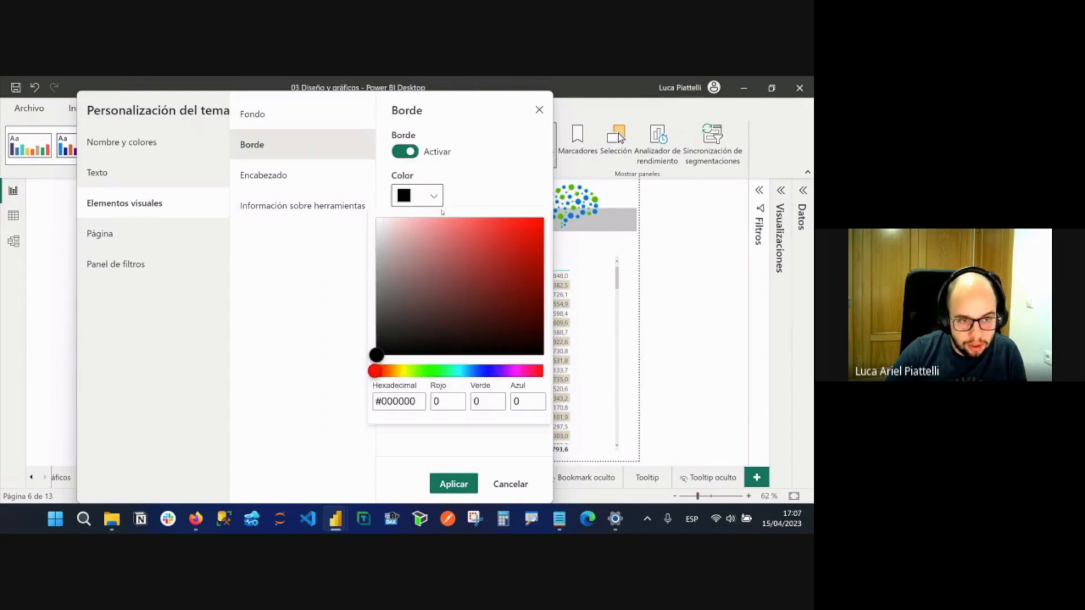
{"action": "left_click", "coordinate": [434, 371]}
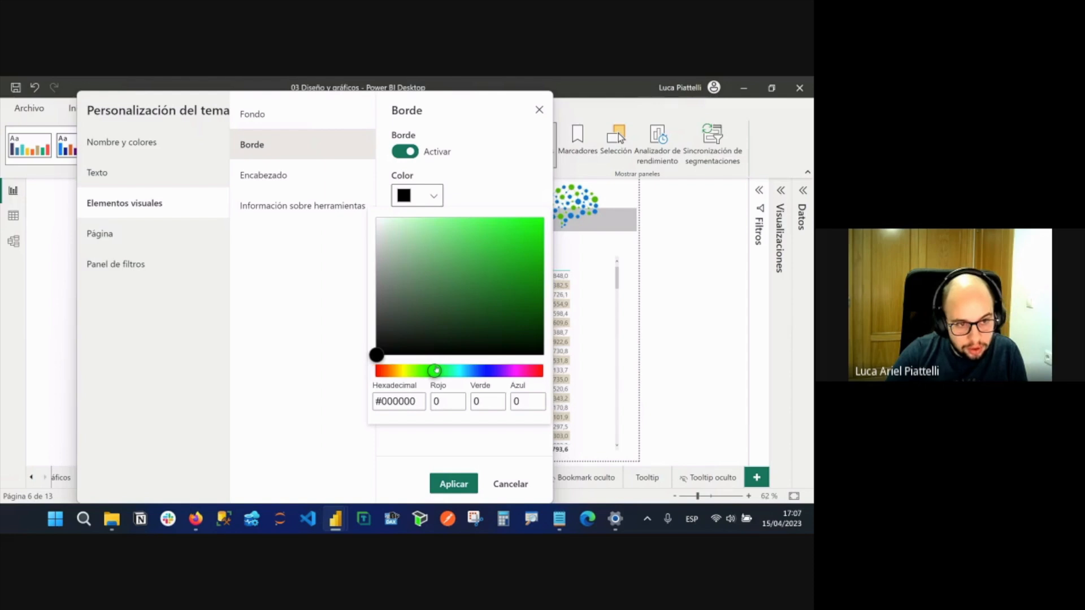
{"action": "left_click", "coordinate": [536, 245]}
{"action": "left_click", "coordinate": [313, 256]}
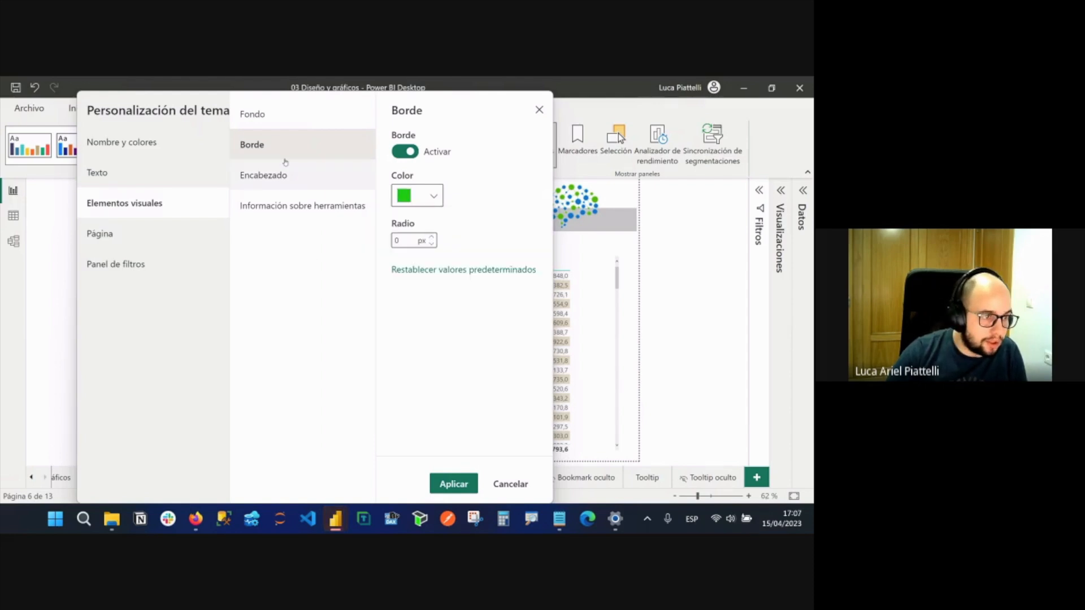
Set the theme's page wallpaper (Papel tapiz) to salmon red and apply the customized theme to the report.
{"action": "left_click", "coordinate": [180, 233]}
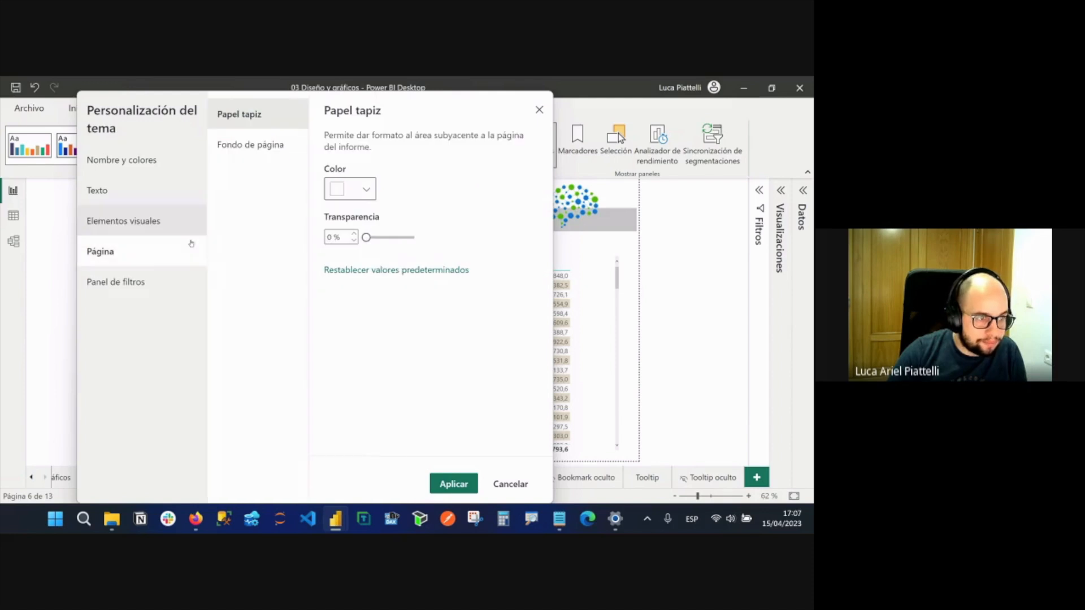
{"action": "left_click", "coordinate": [350, 188]}
{"action": "left_click", "coordinate": [412, 216]}
{"action": "left_click", "coordinate": [268, 265]}
{"action": "left_click", "coordinate": [135, 280]}
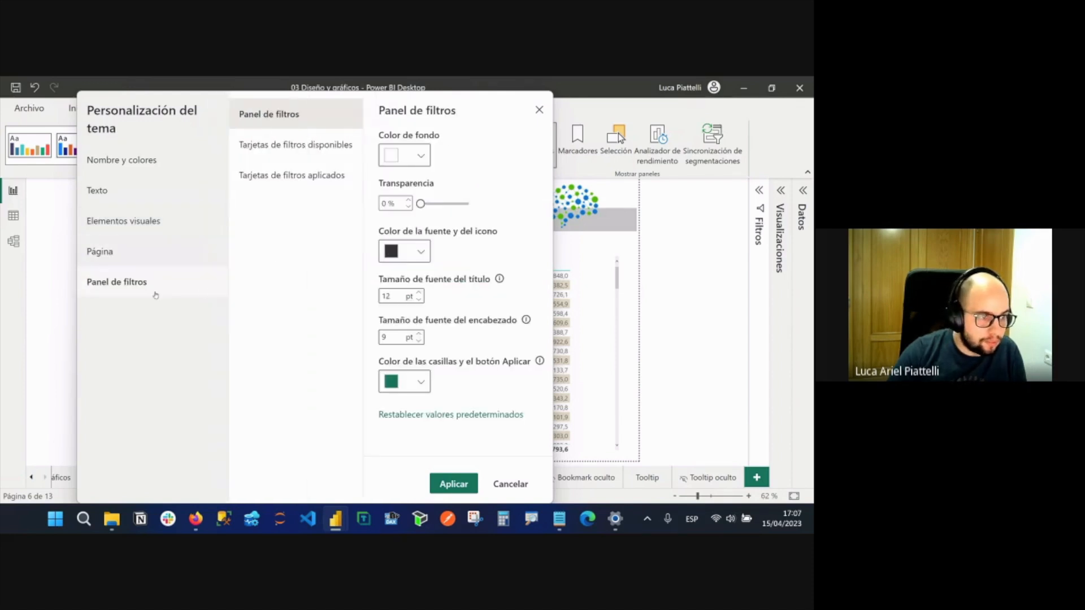
{"action": "left_click", "coordinate": [454, 484]}
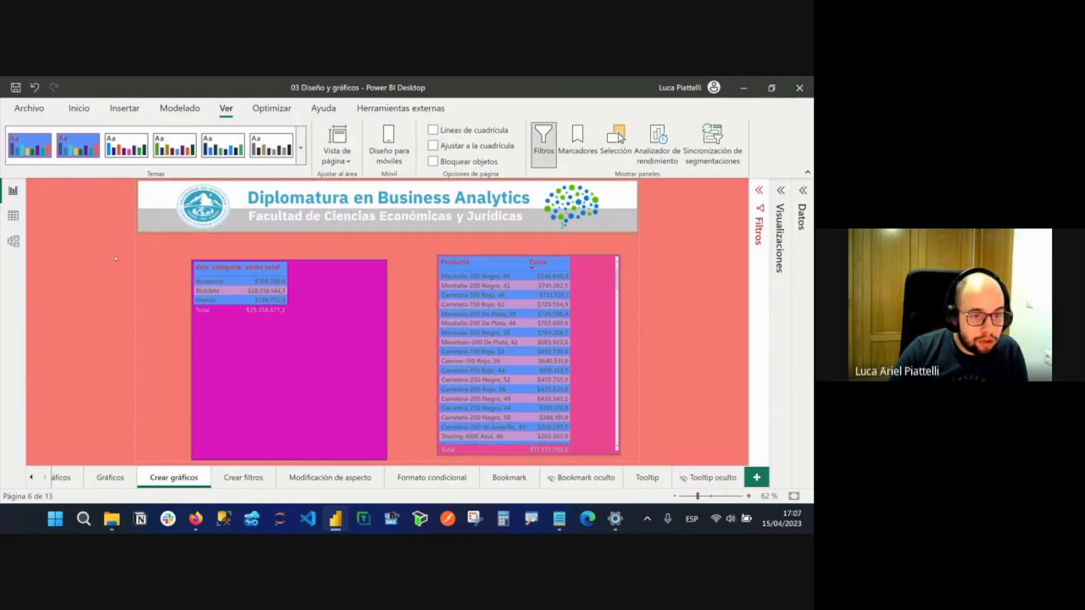
Save the current theme as the JSON file Tema ejemplo, replacing the existing file.
{"action": "left_click", "coordinate": [300, 147]}
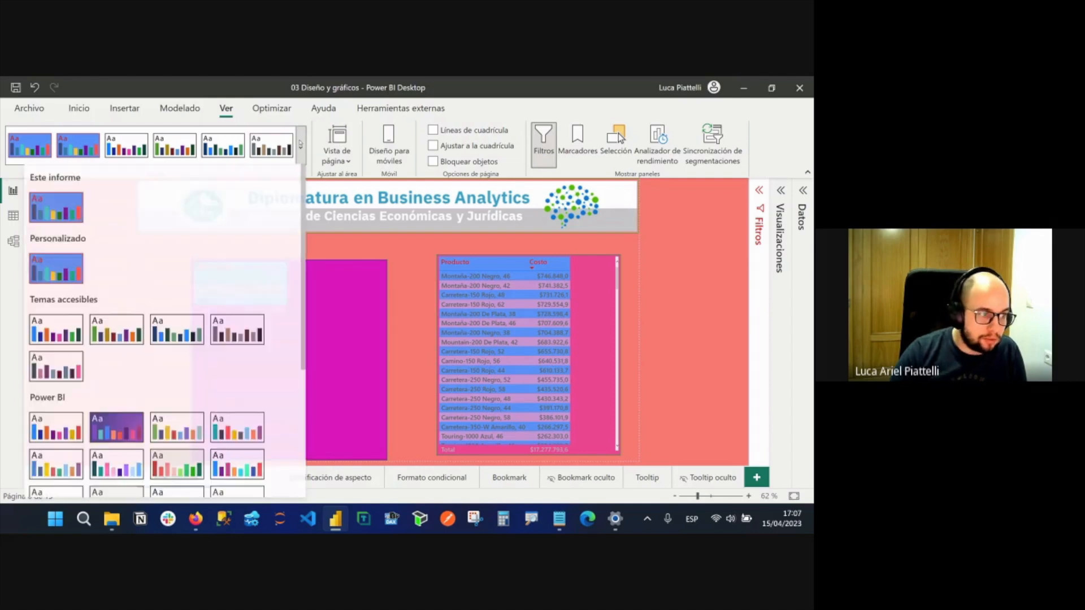
{"action": "scroll", "coordinate": [68, 373], "scroll_direction": "down", "scroll_amount": 4}
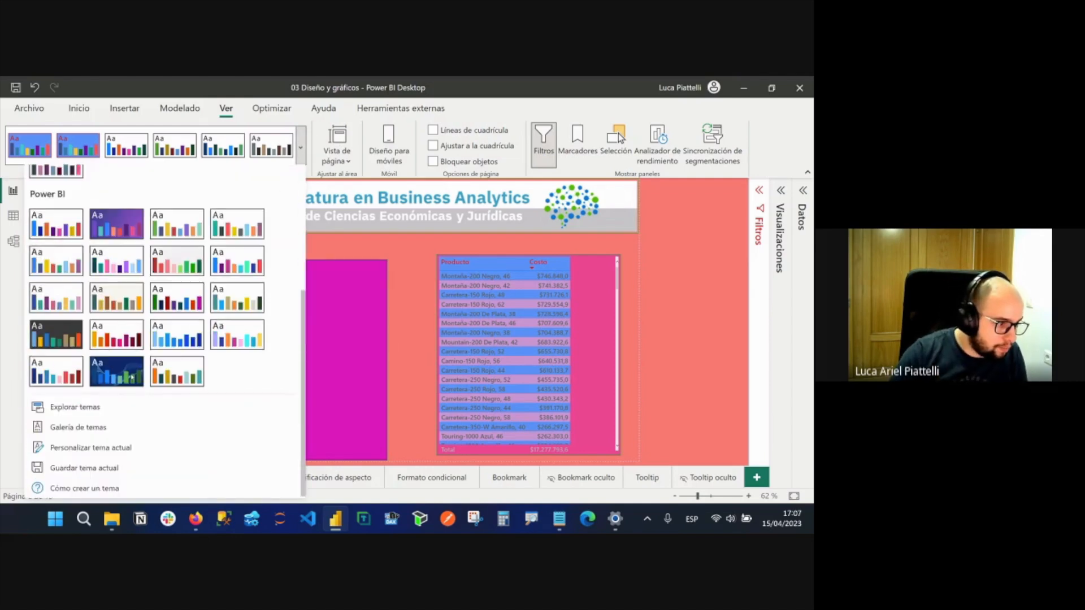
{"action": "left_click", "coordinate": [96, 467]}
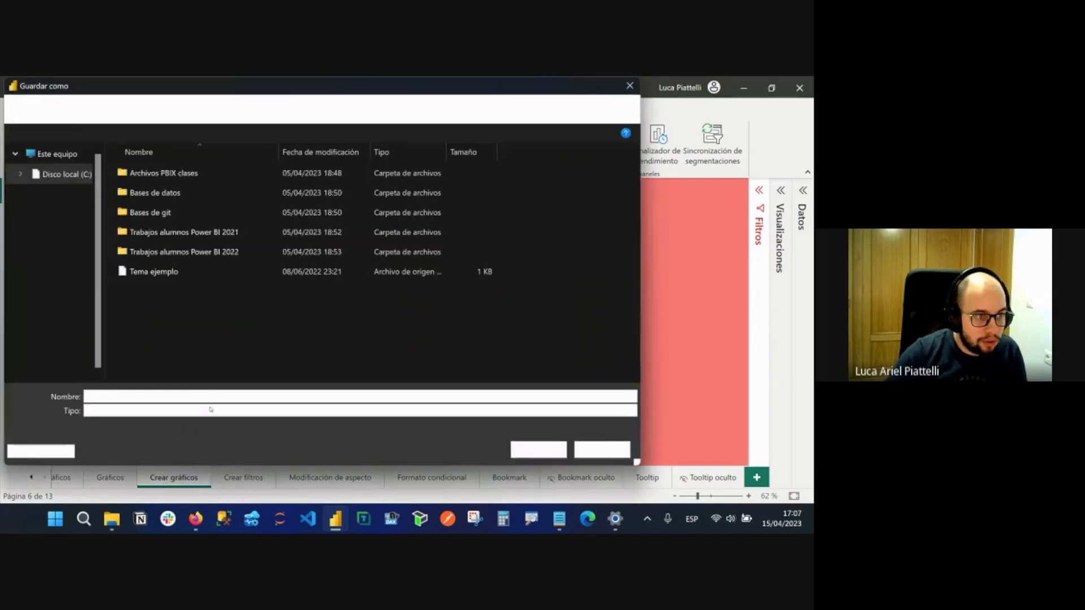
{"action": "left_click", "coordinate": [178, 272]}
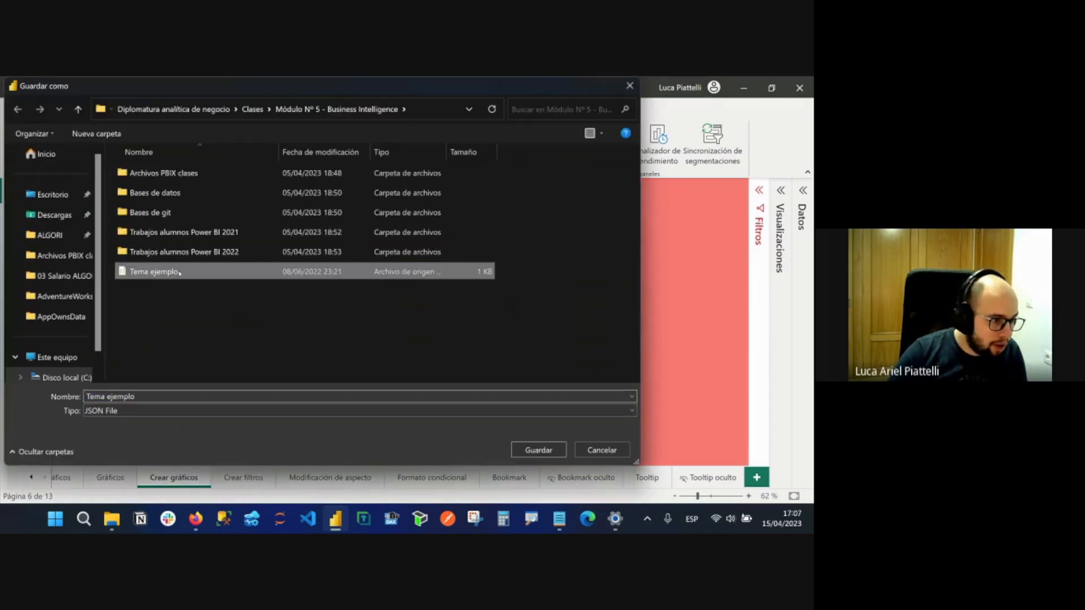
{"action": "left_click", "coordinate": [518, 446]}
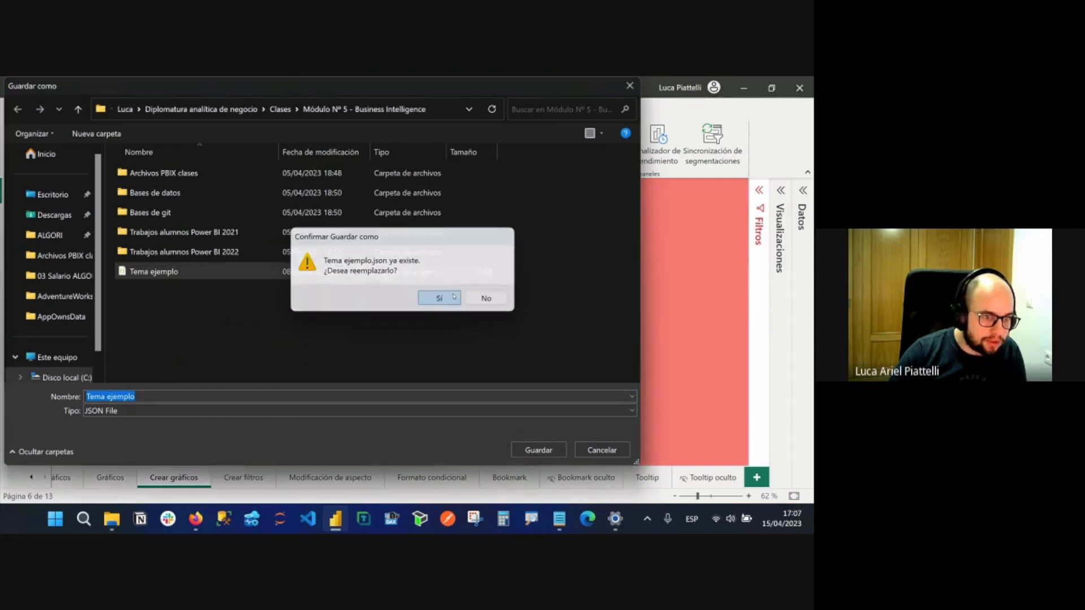
{"action": "left_click", "coordinate": [454, 296]}
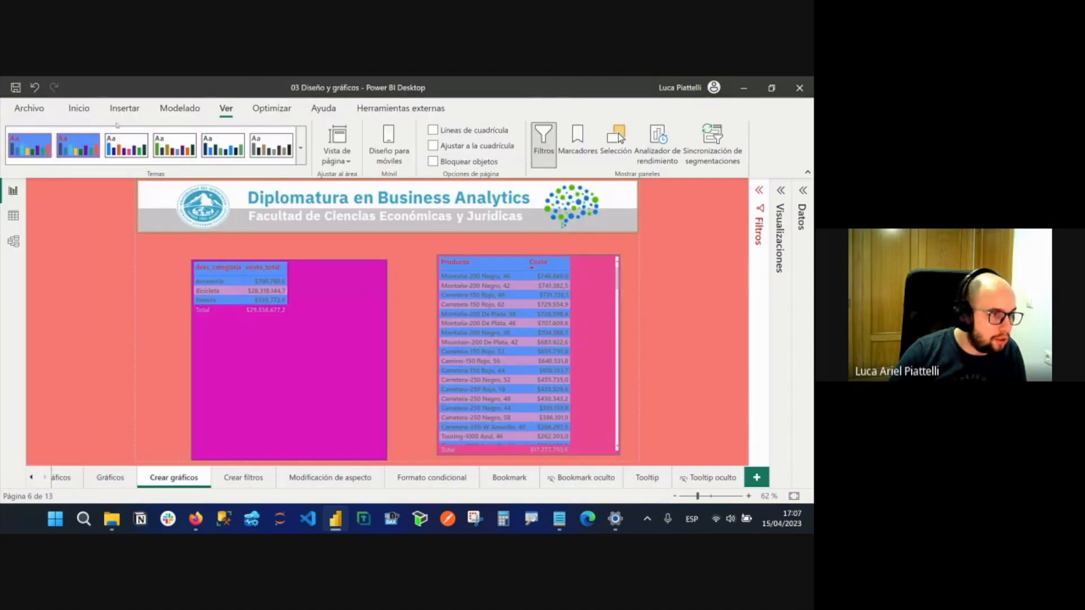
Switch the report to the Neutral accesible theme and import the saved Tema ejemplo theme file.
{"action": "left_click", "coordinate": [272, 149]}
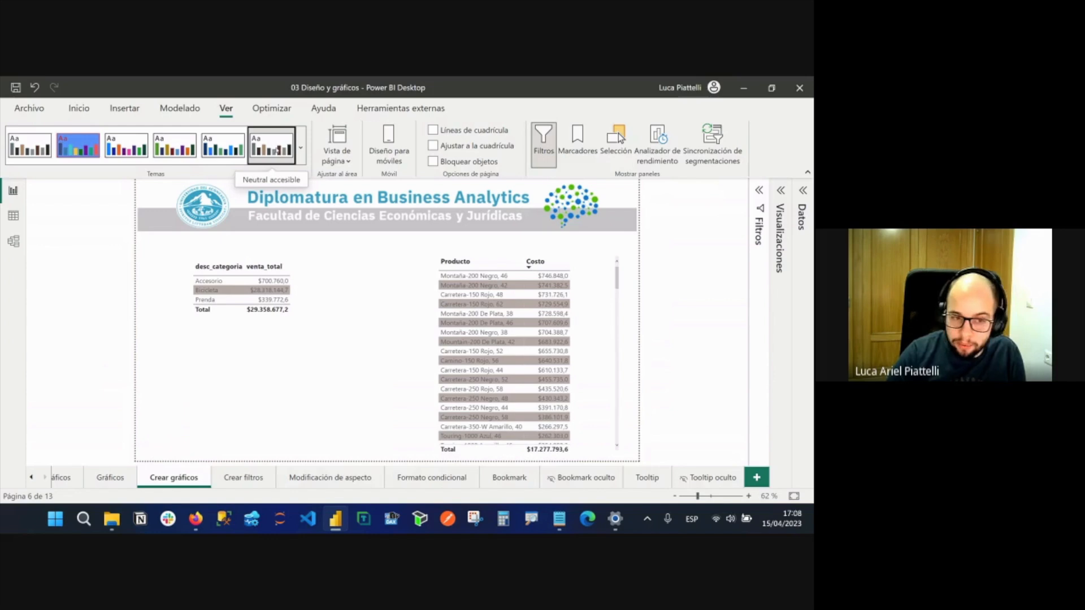
{"action": "left_click", "coordinate": [301, 148]}
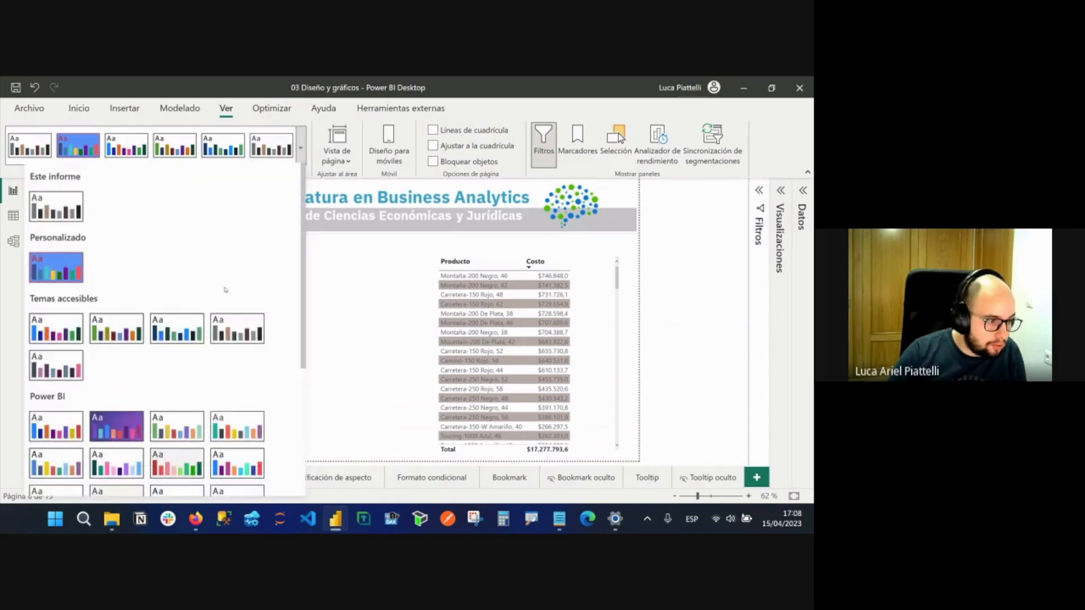
{"action": "scroll", "coordinate": [226, 290], "scroll_direction": "down", "scroll_amount": 5}
{"action": "left_click", "coordinate": [130, 414]}
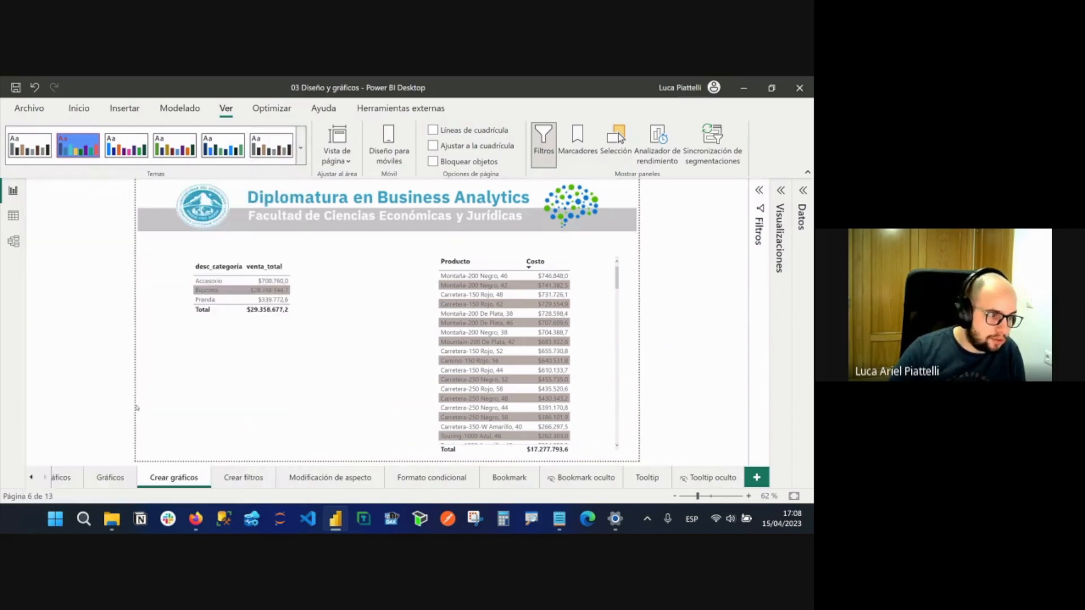
{"action": "double_click", "coordinate": [183, 273]}
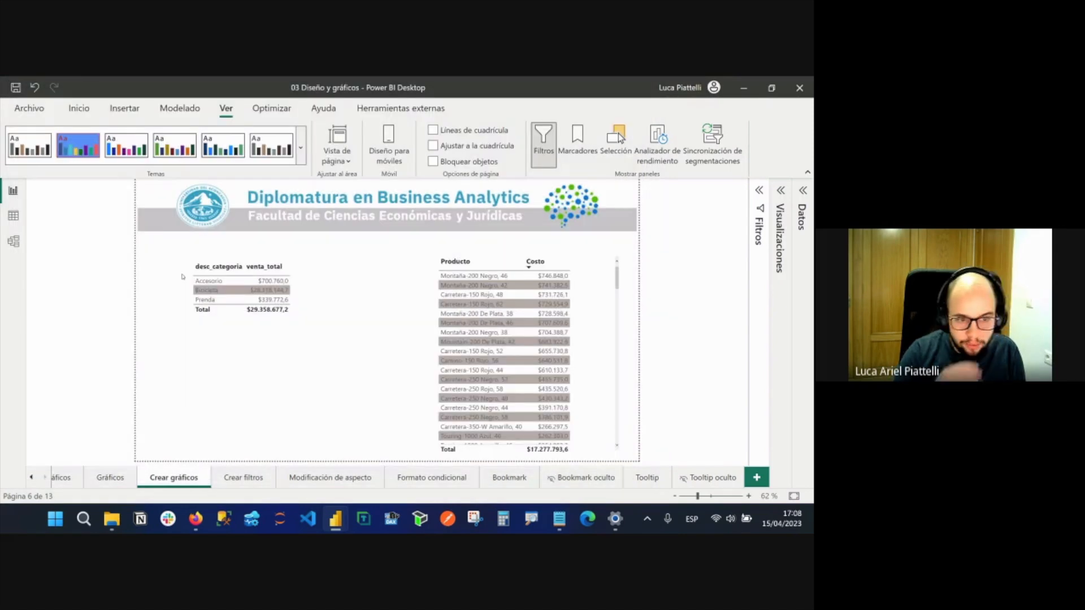
{"action": "left_click", "coordinate": [506, 304]}
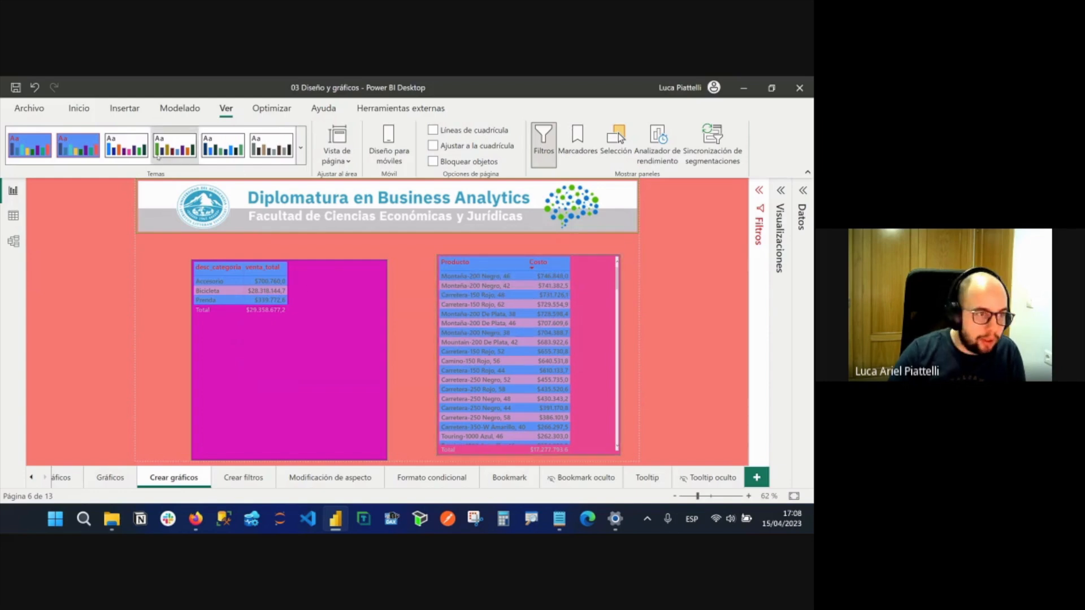
Replace the imported custom theme with the Neutral accesible theme.
{"action": "left_click", "coordinate": [271, 146]}
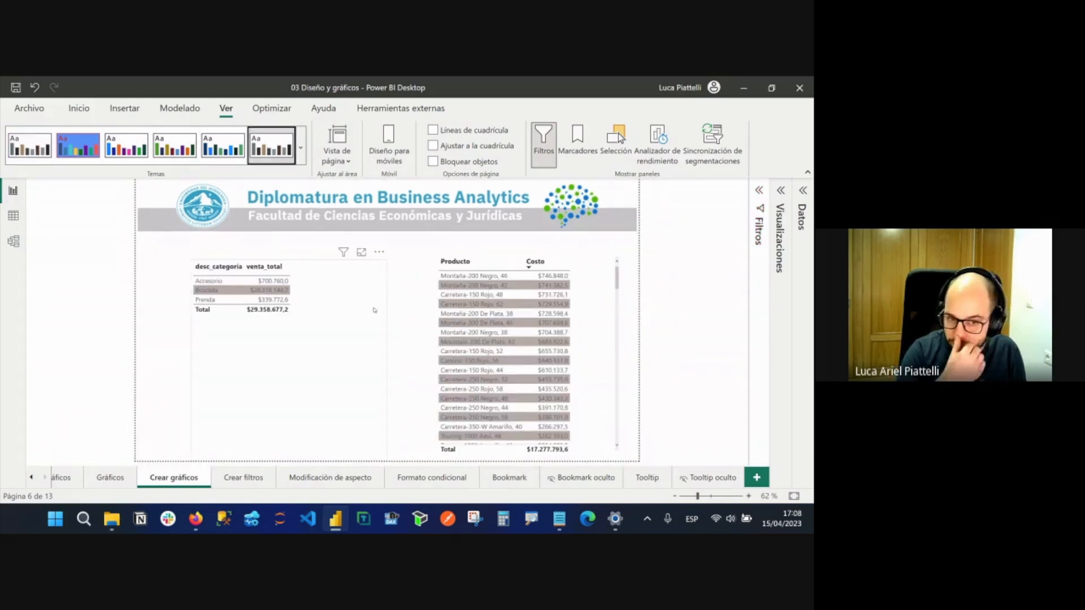